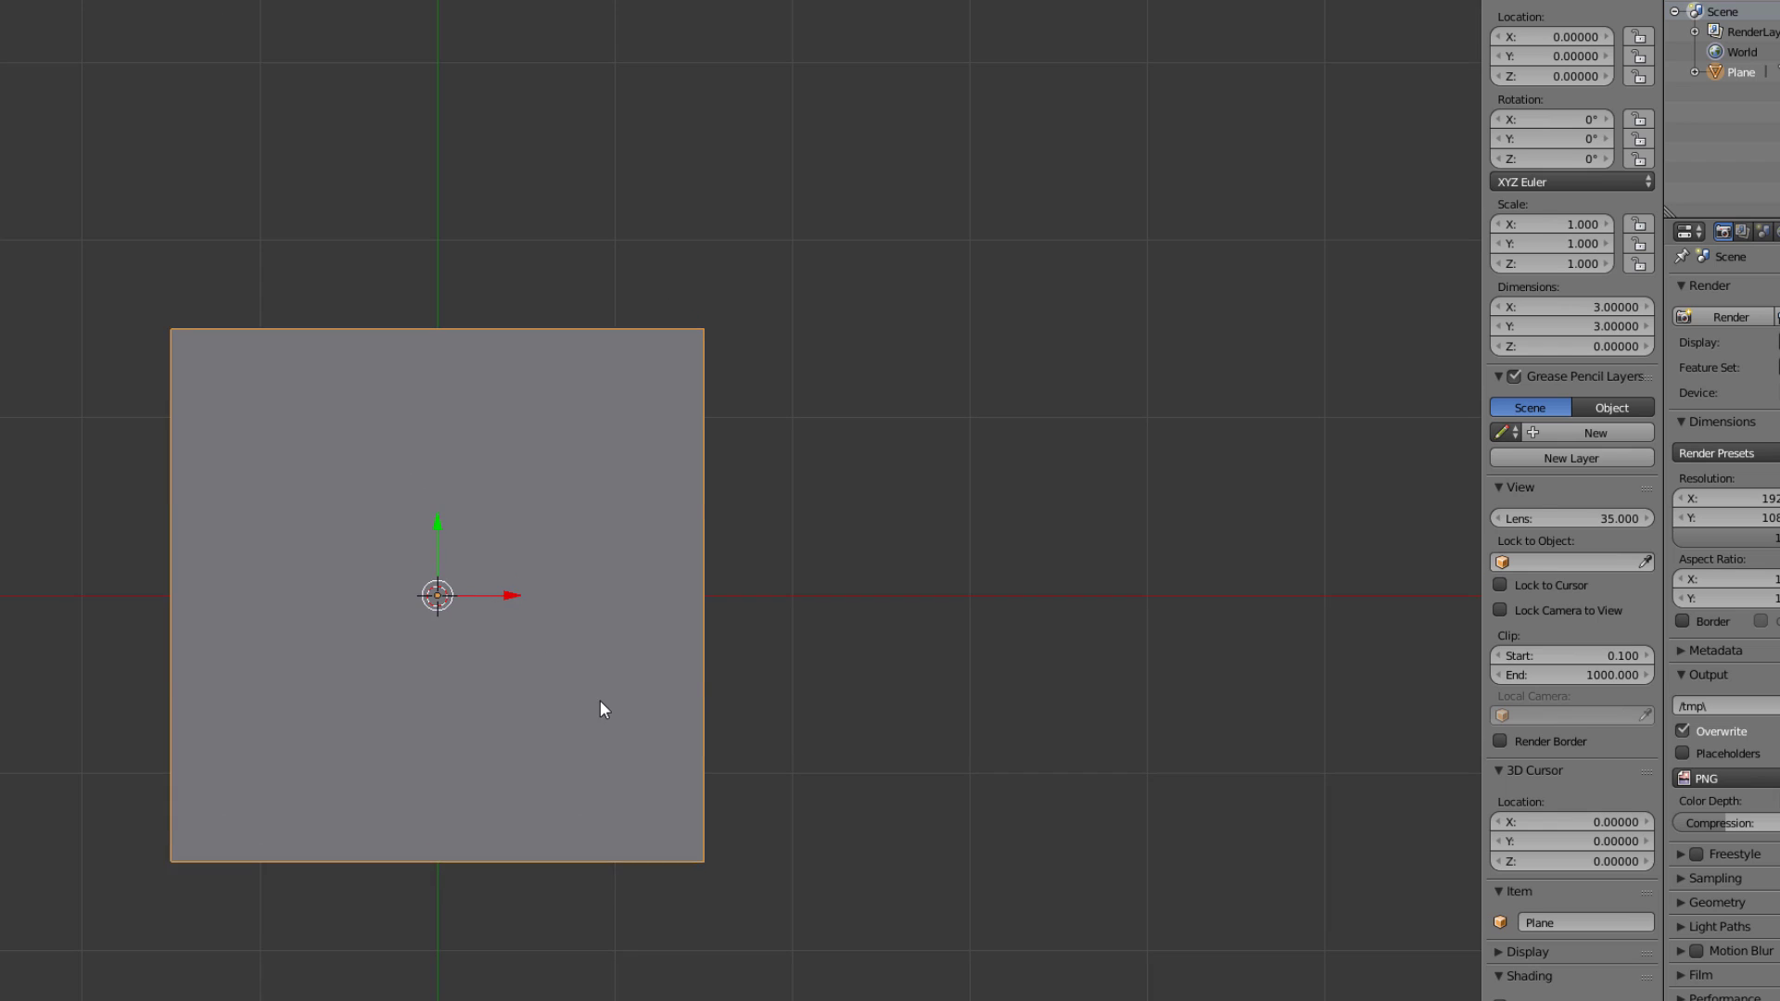
Add a camera to the scene and align it to the current top-down view of the plane.
key(Tab)
key(Tab)
key(shift+a)
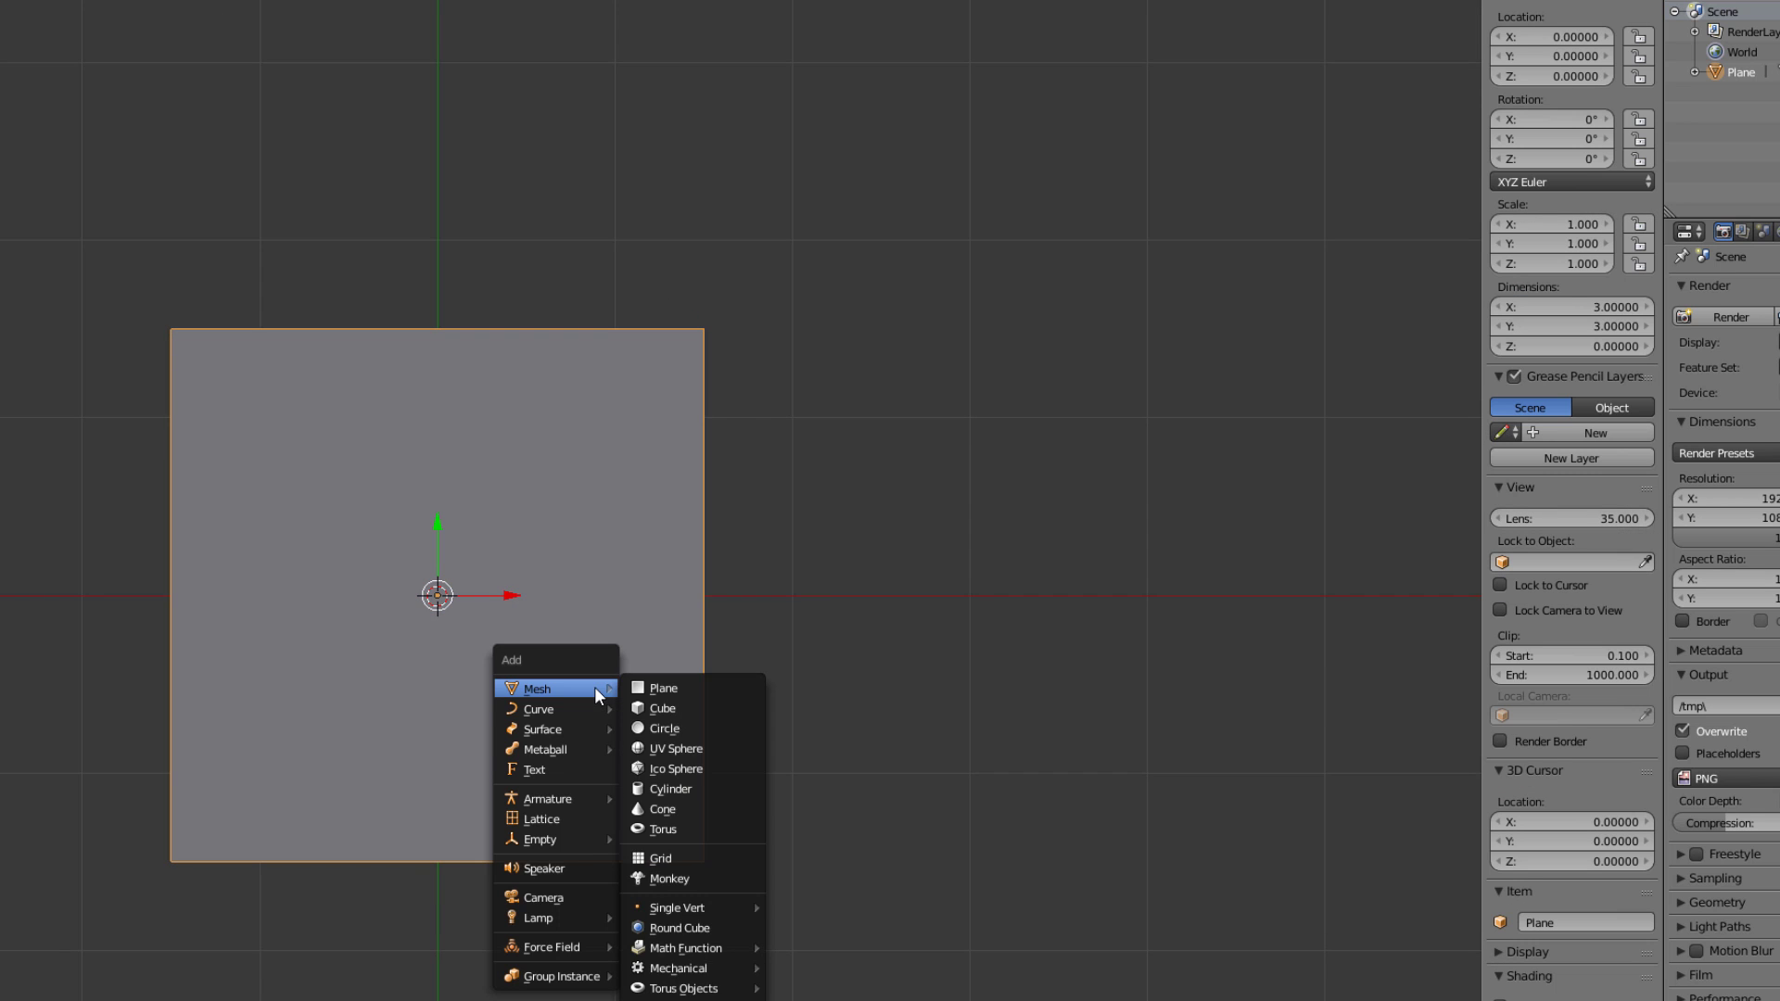
click(559, 899)
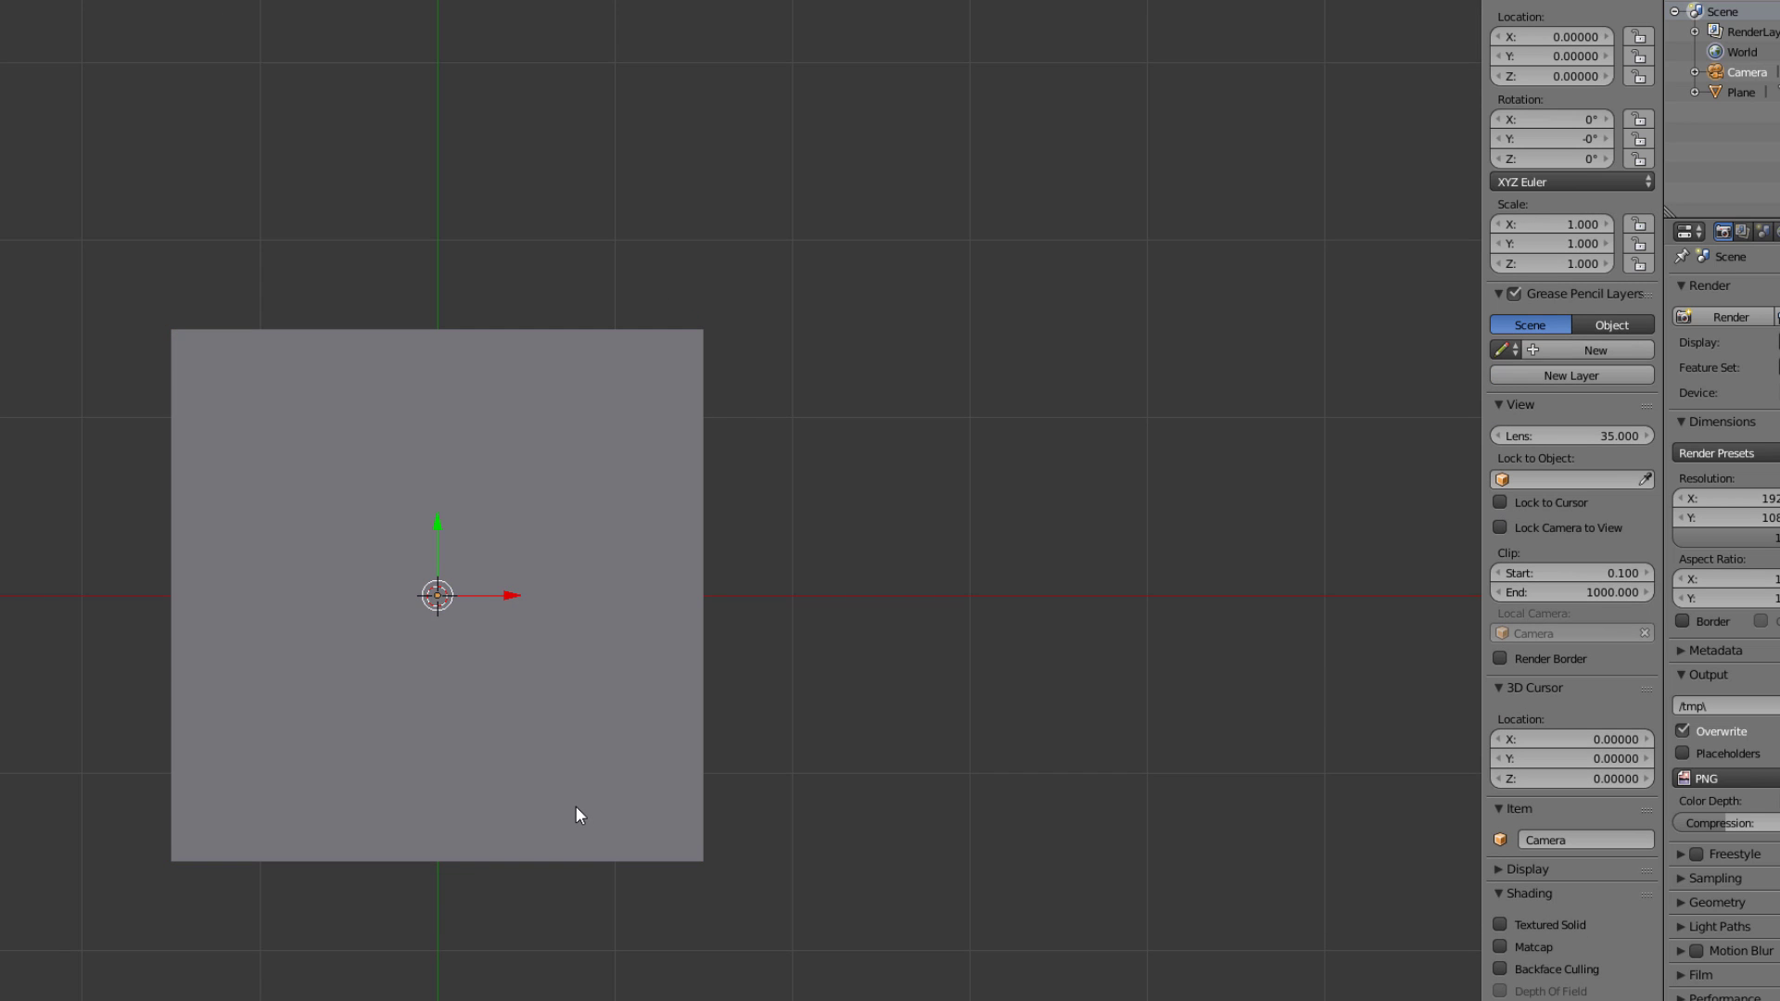
key(ctrl+alt+KP_0)
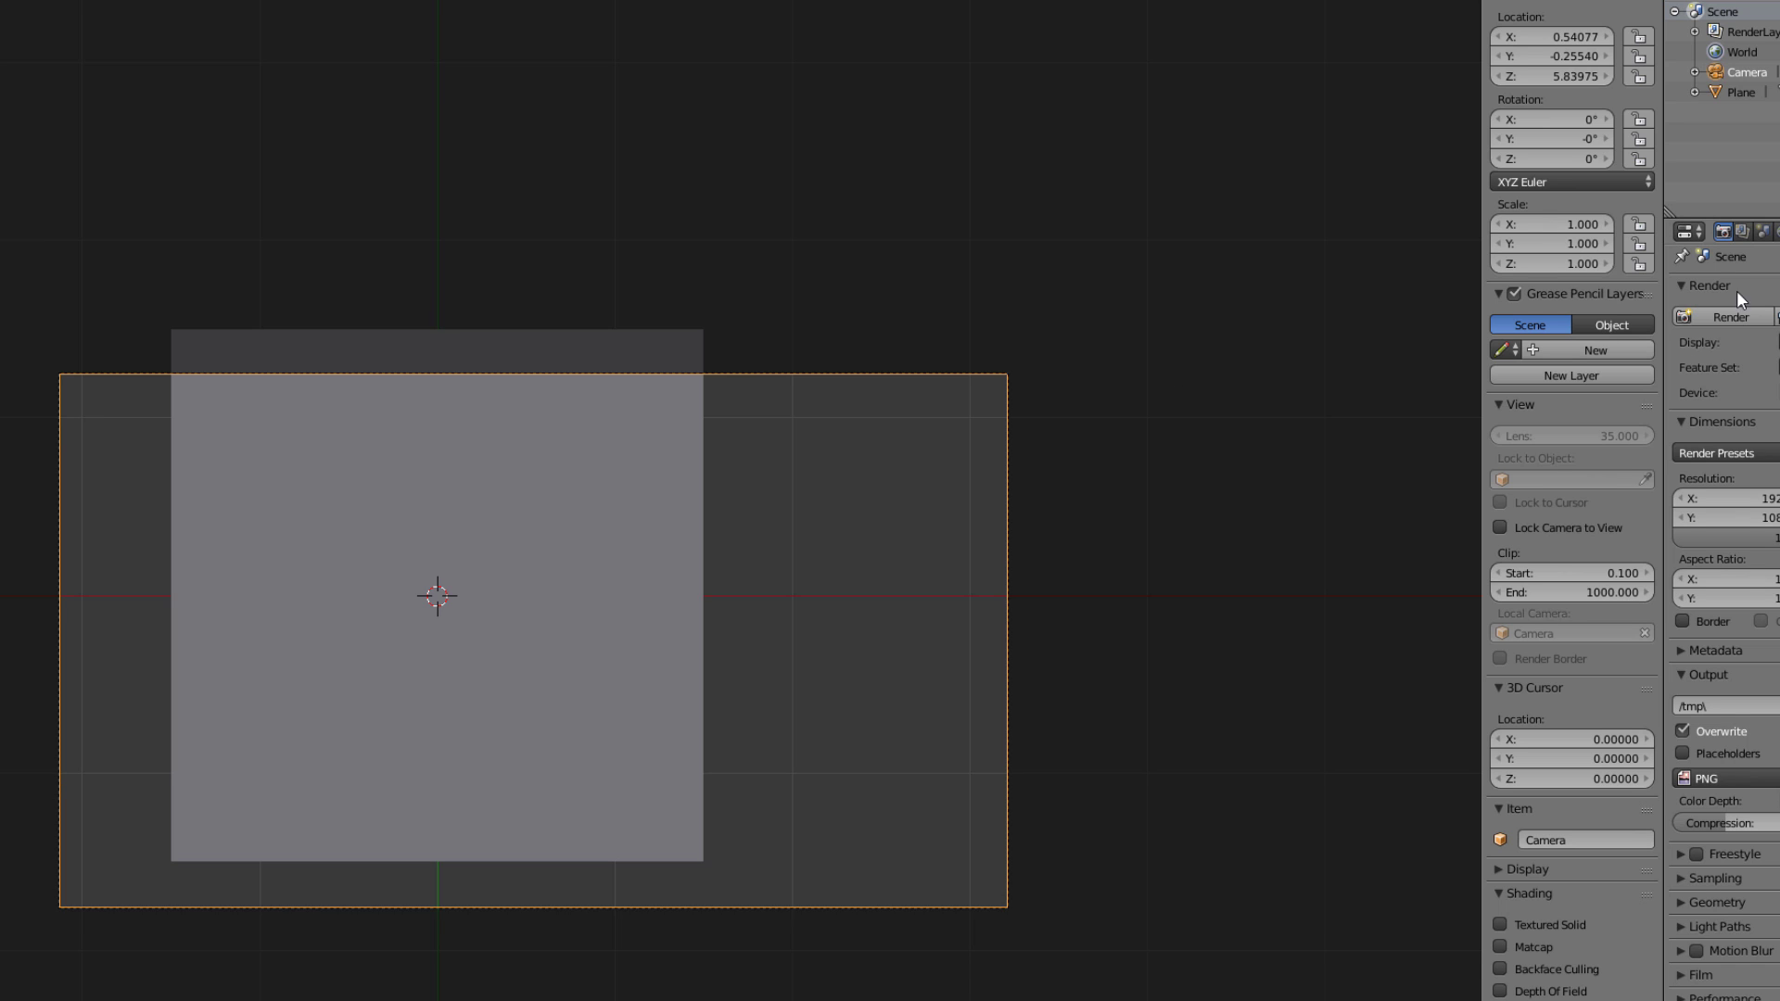
Set the render resolution to 1024 by 1024 pixels.
drag(1733, 497, 1733, 517)
text(1024)
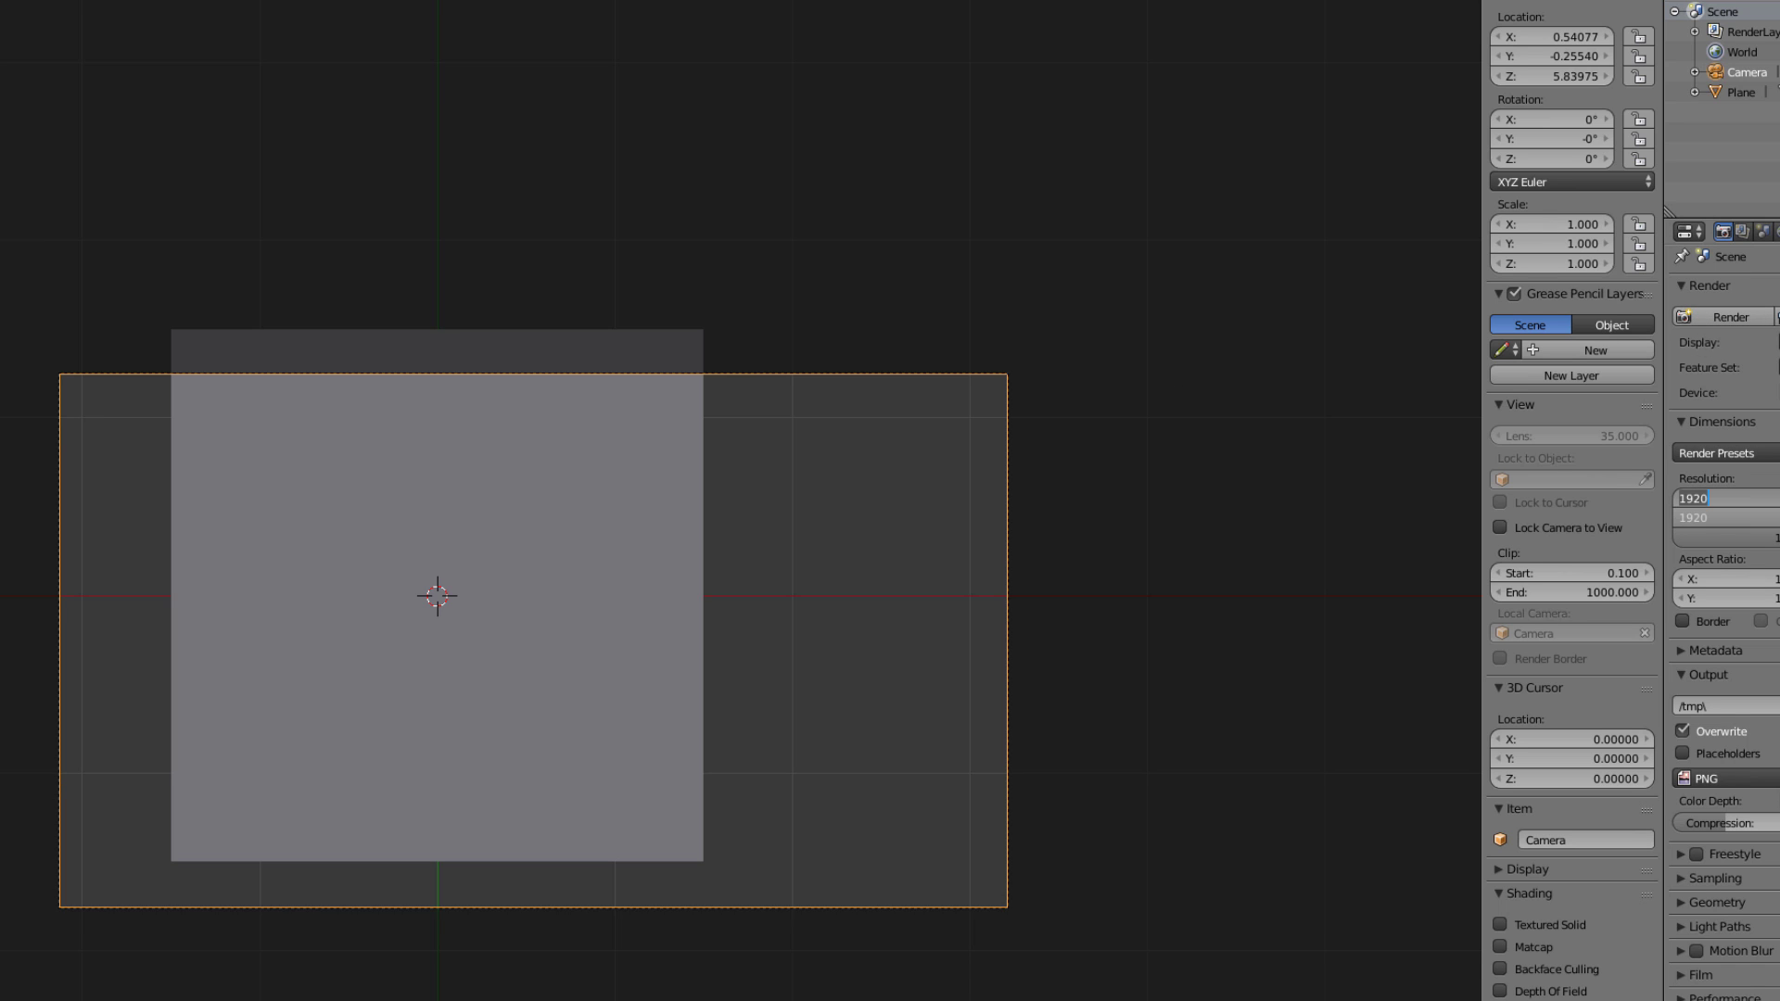
key(Return)
Switch the camera lens to Orthographic and set its orthographic scale to 1.
click(1668, 212)
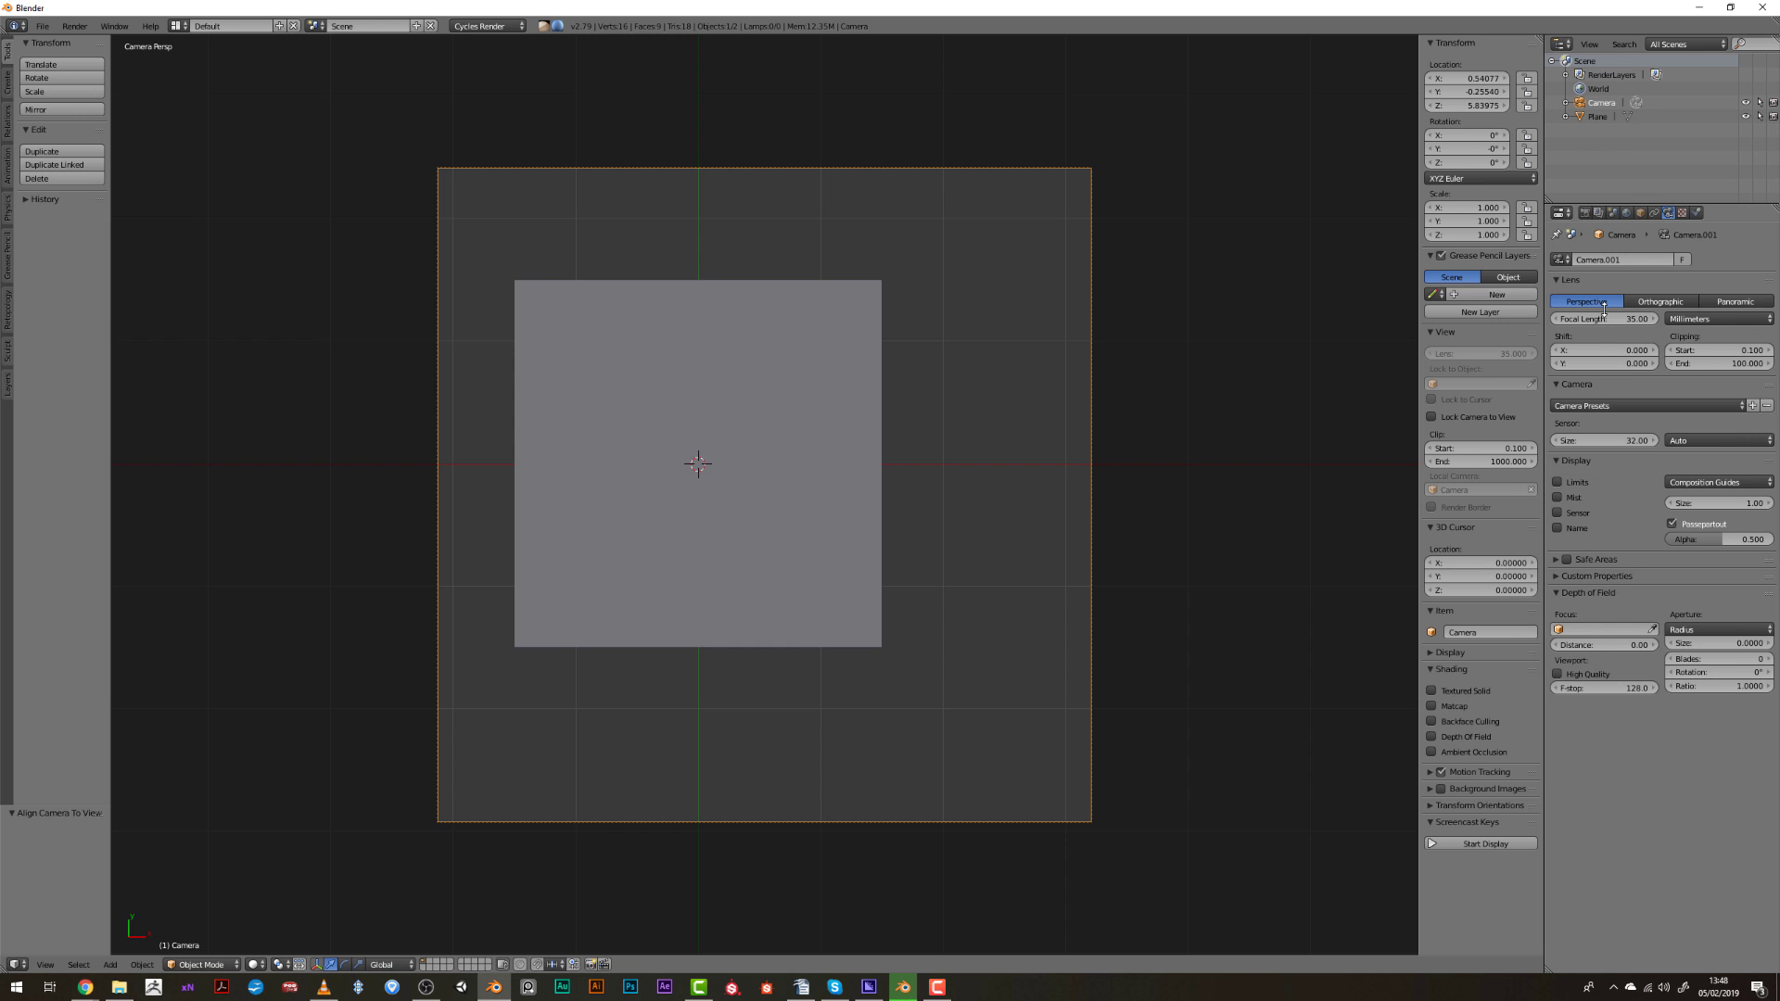
click(1660, 302)
click(1618, 319)
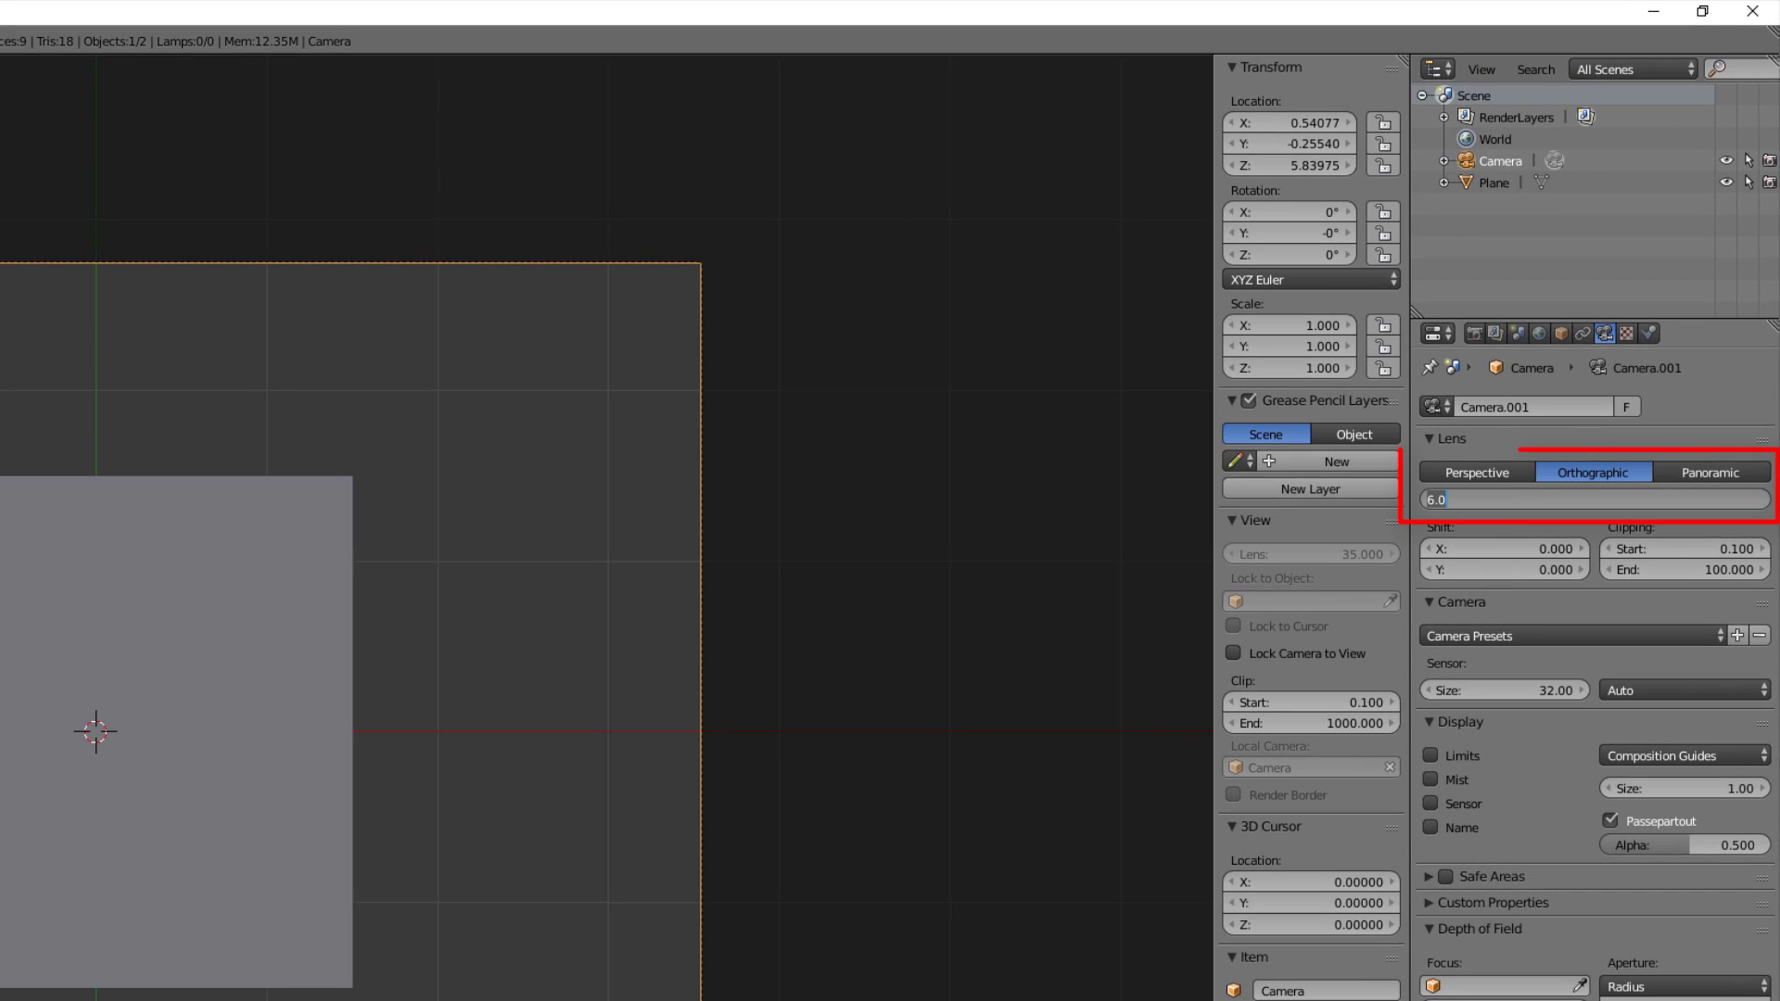
text(1)
key(Return)
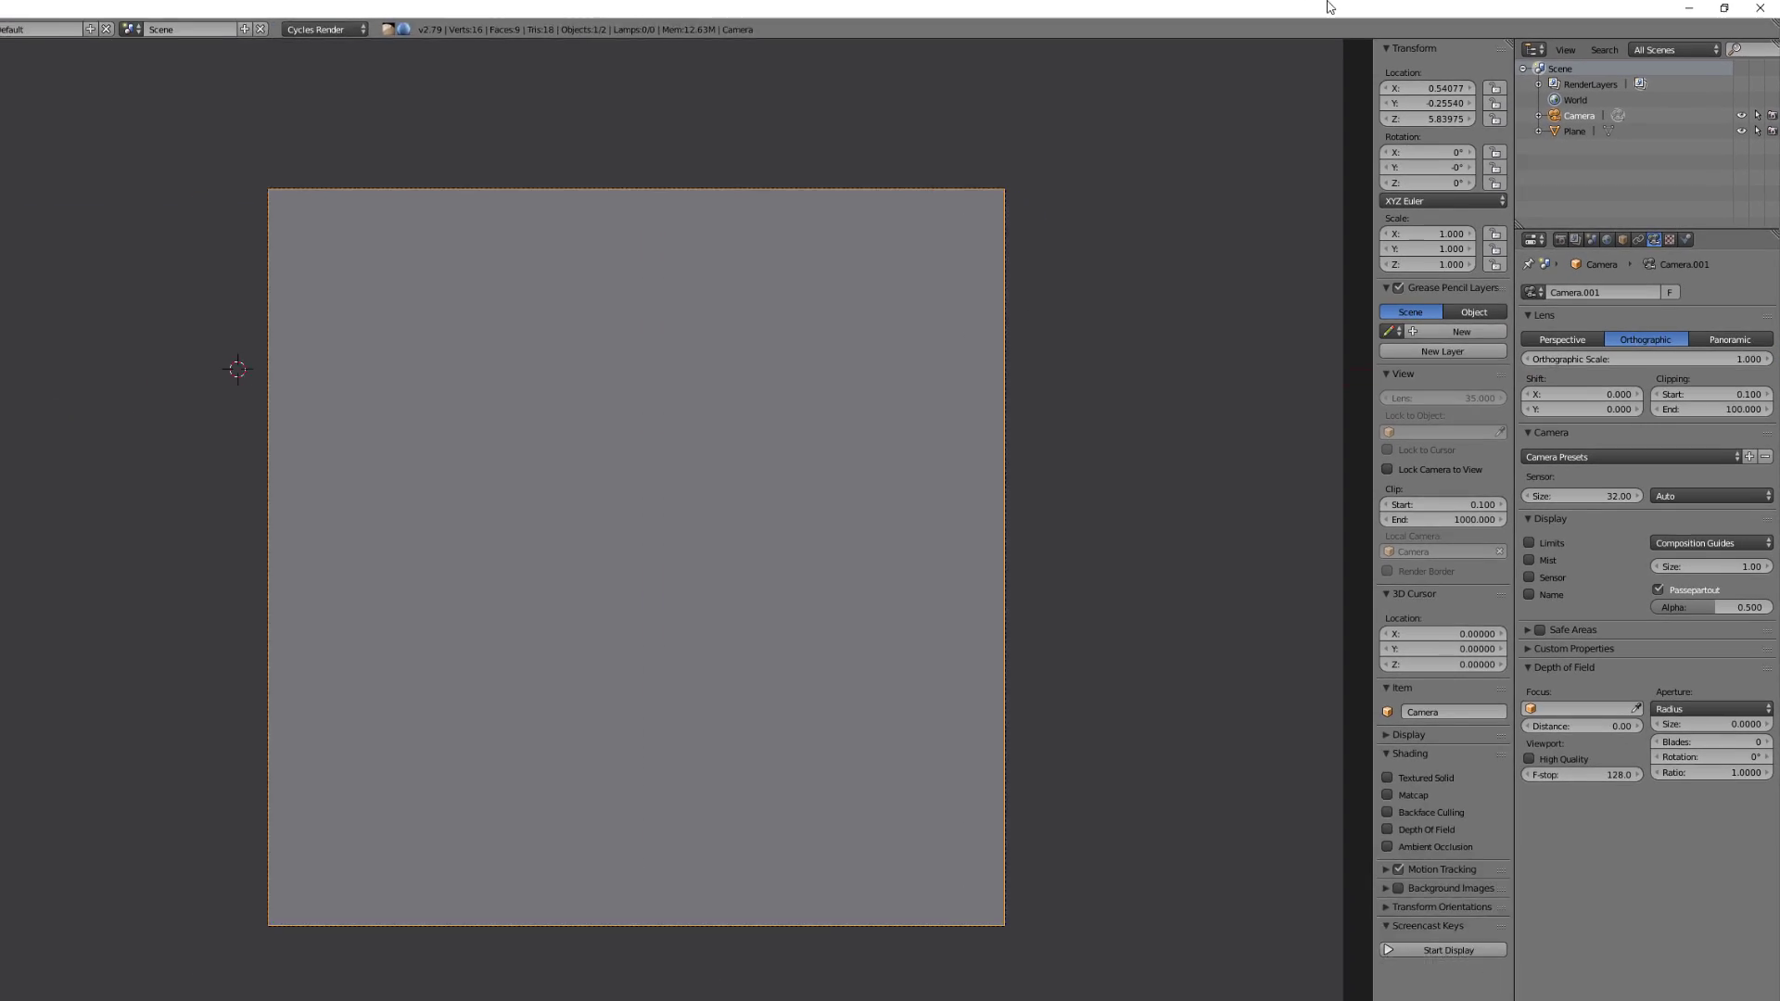
Center the camera over the plane by setting its X and Y location to 0.
click(1428, 88)
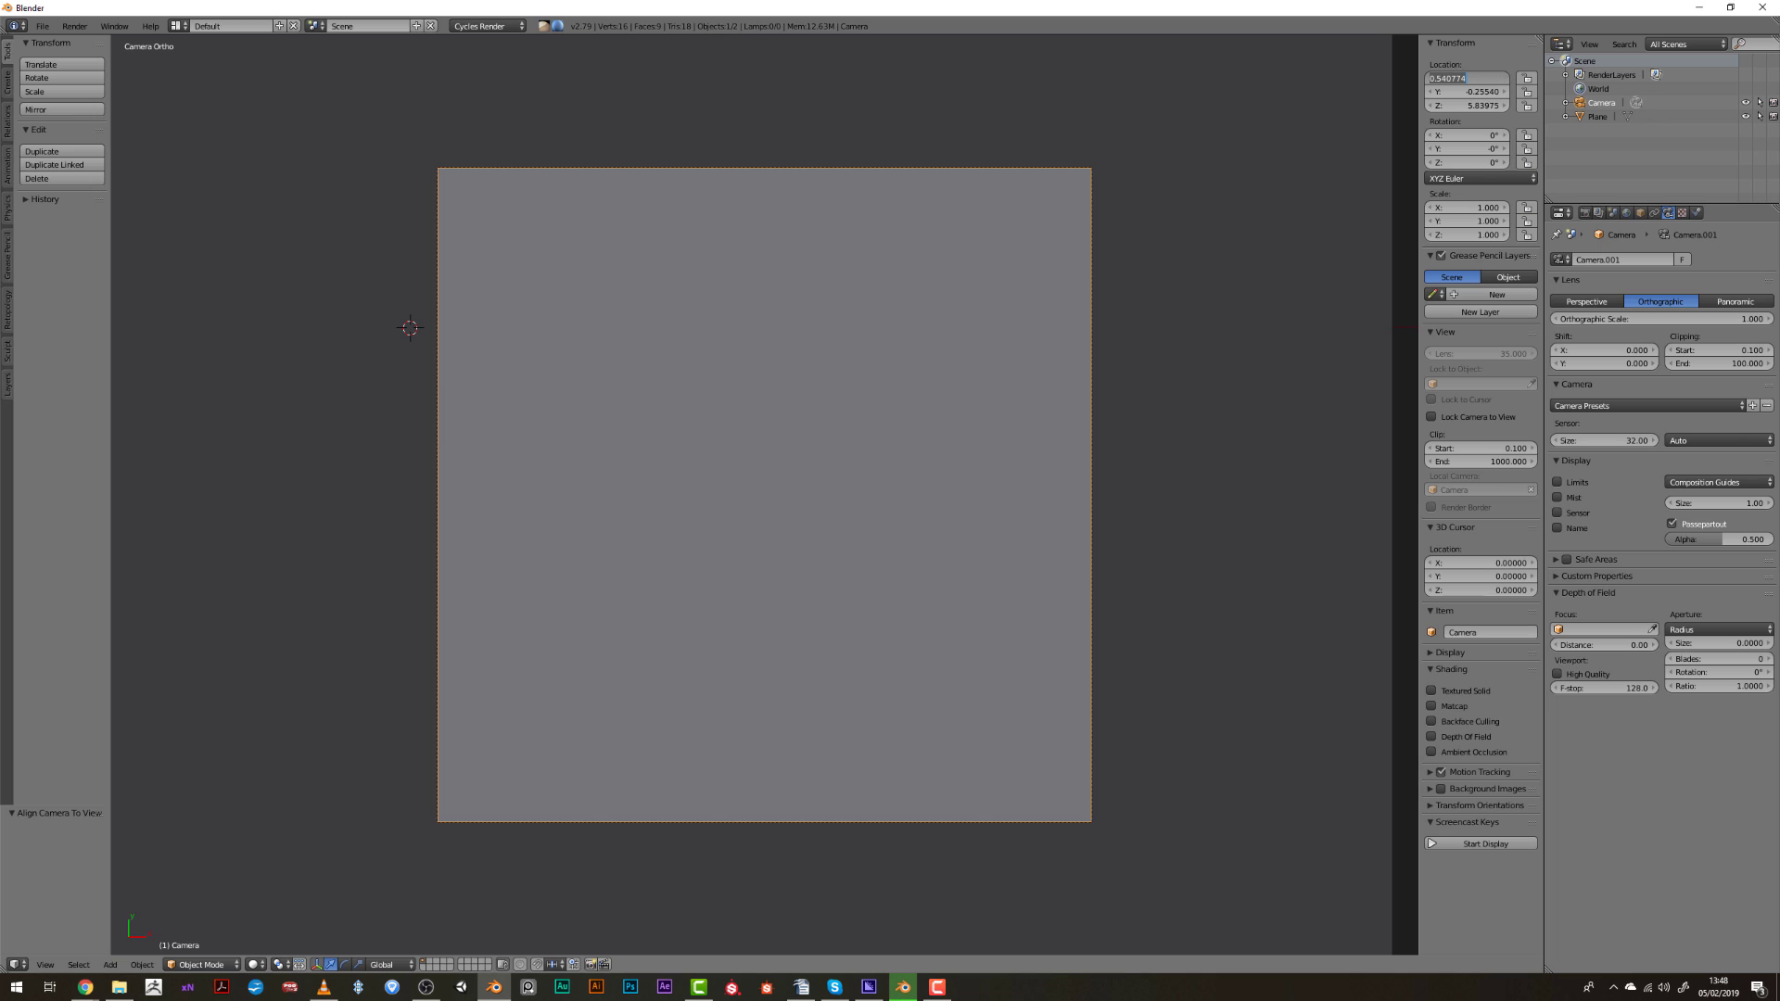
text(0)
key(Tab)
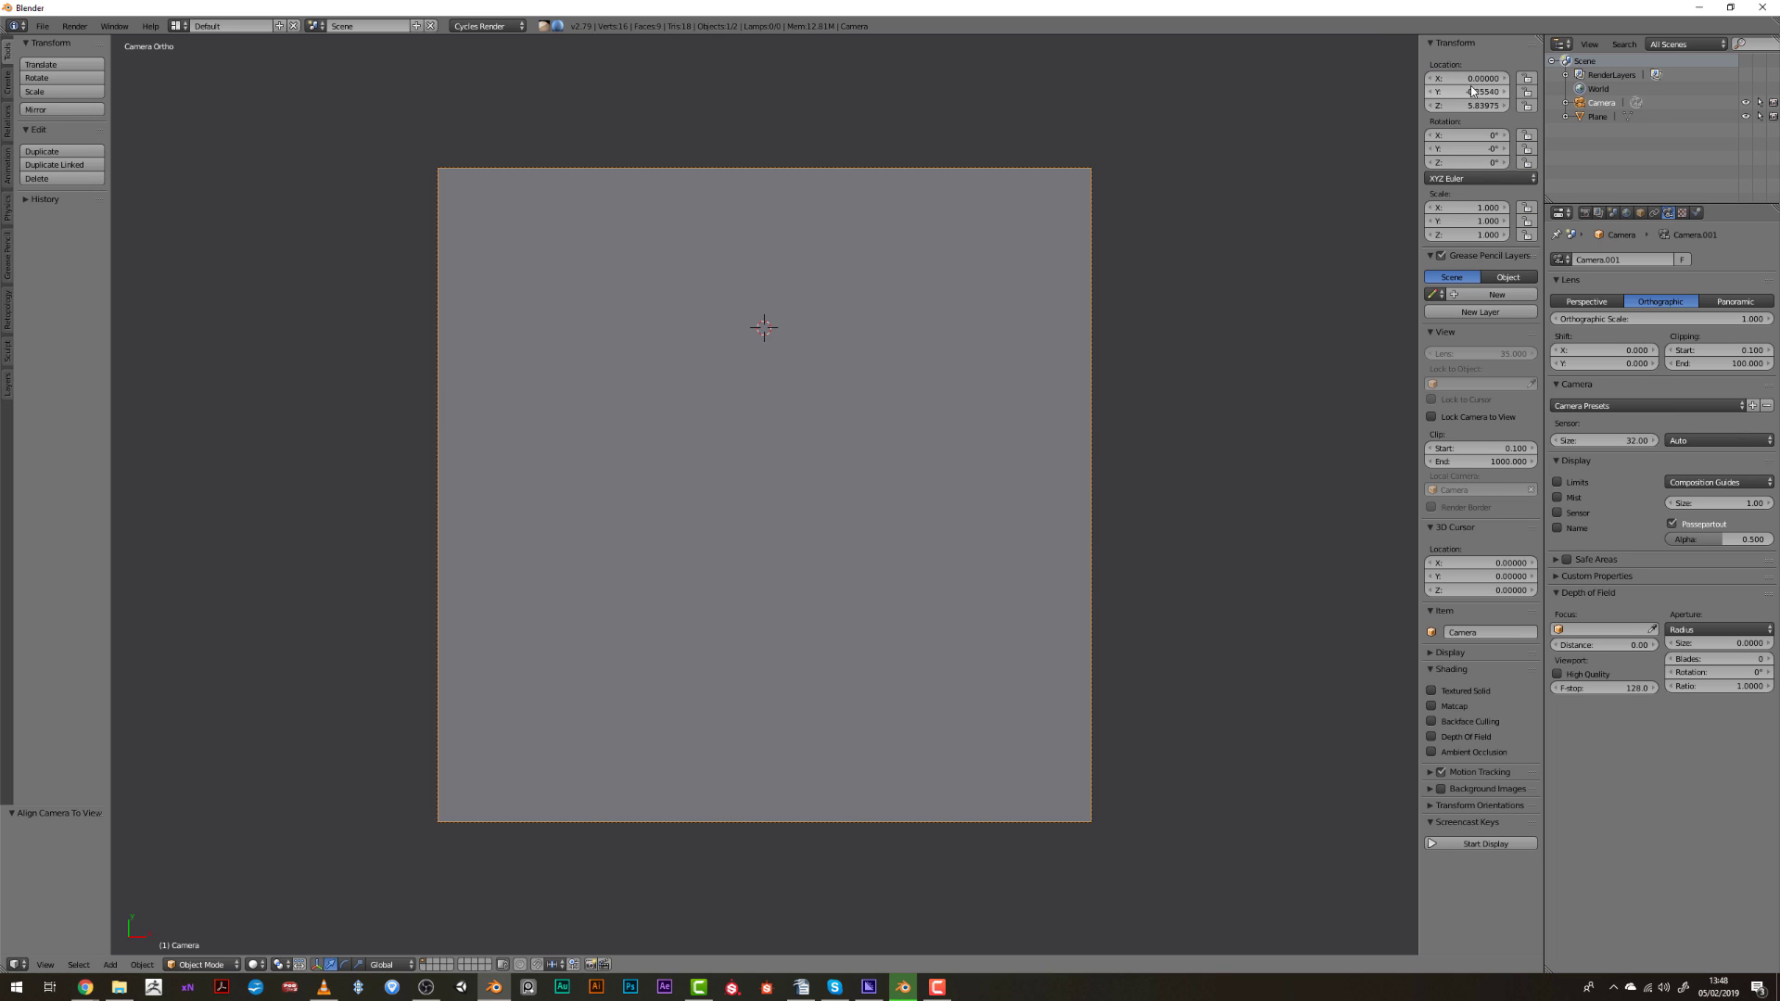
text(0)
key(Return)
Rename the large 3 x 3 grid plane object to TILER.
right_click(1017, 350)
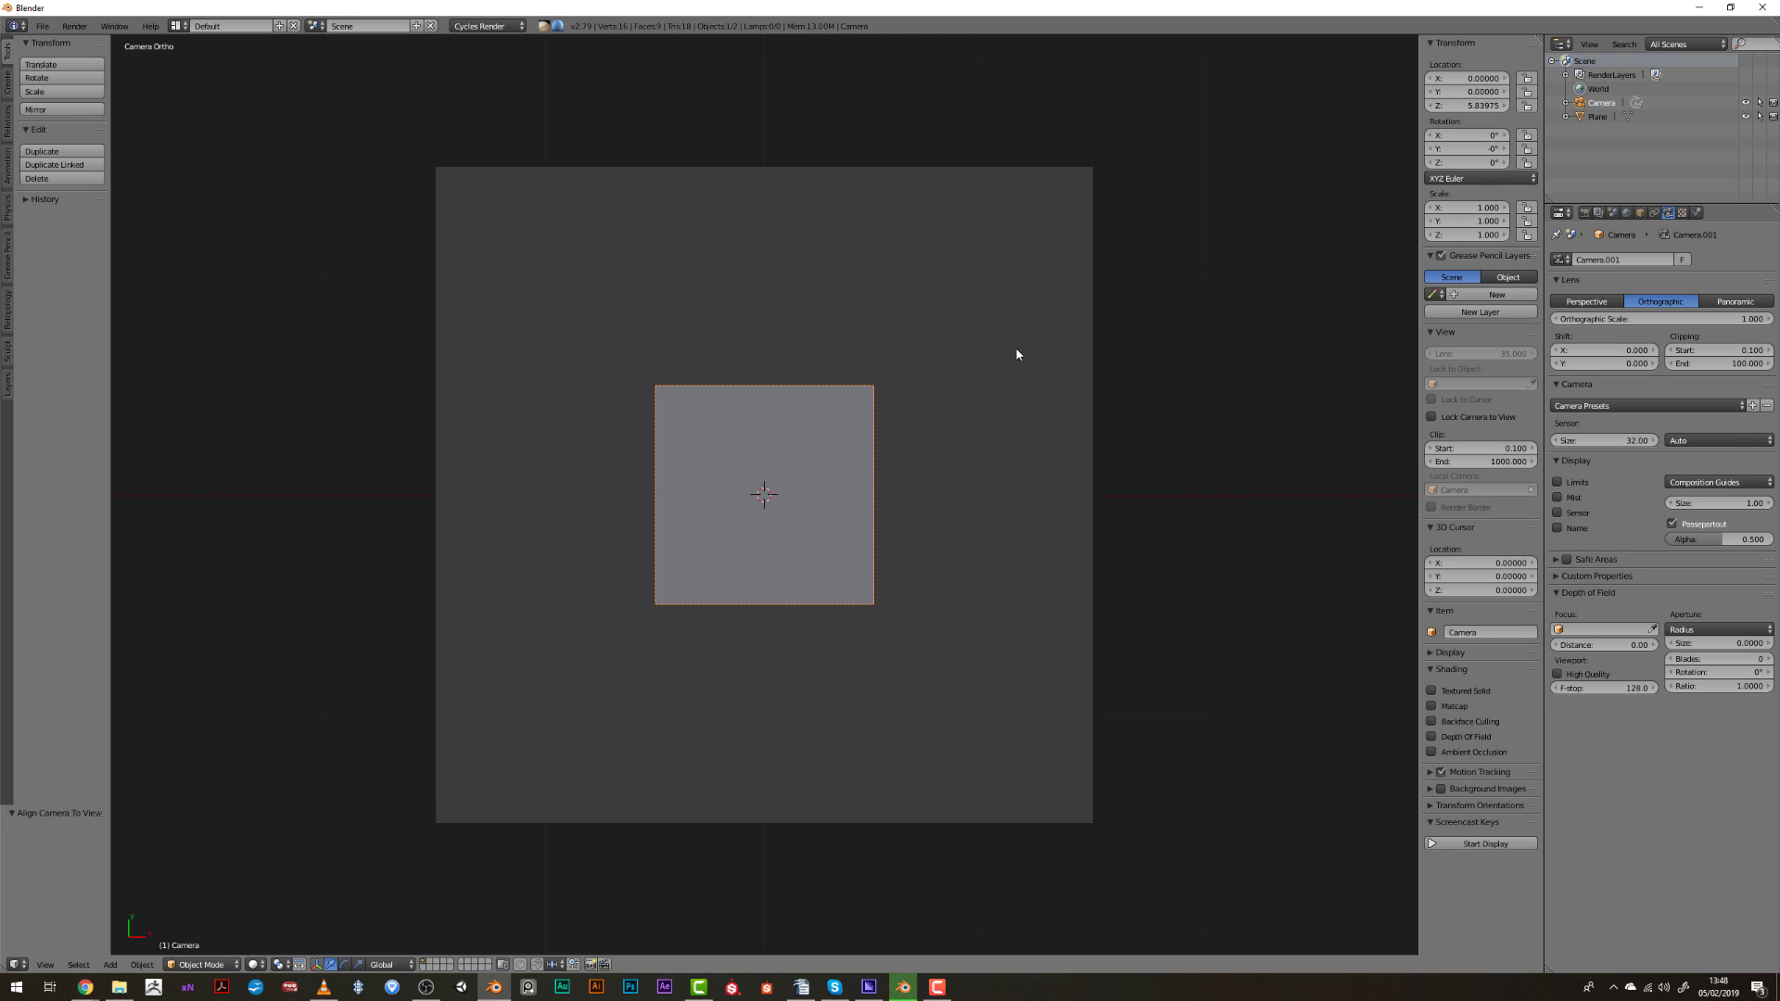
key(Tab)
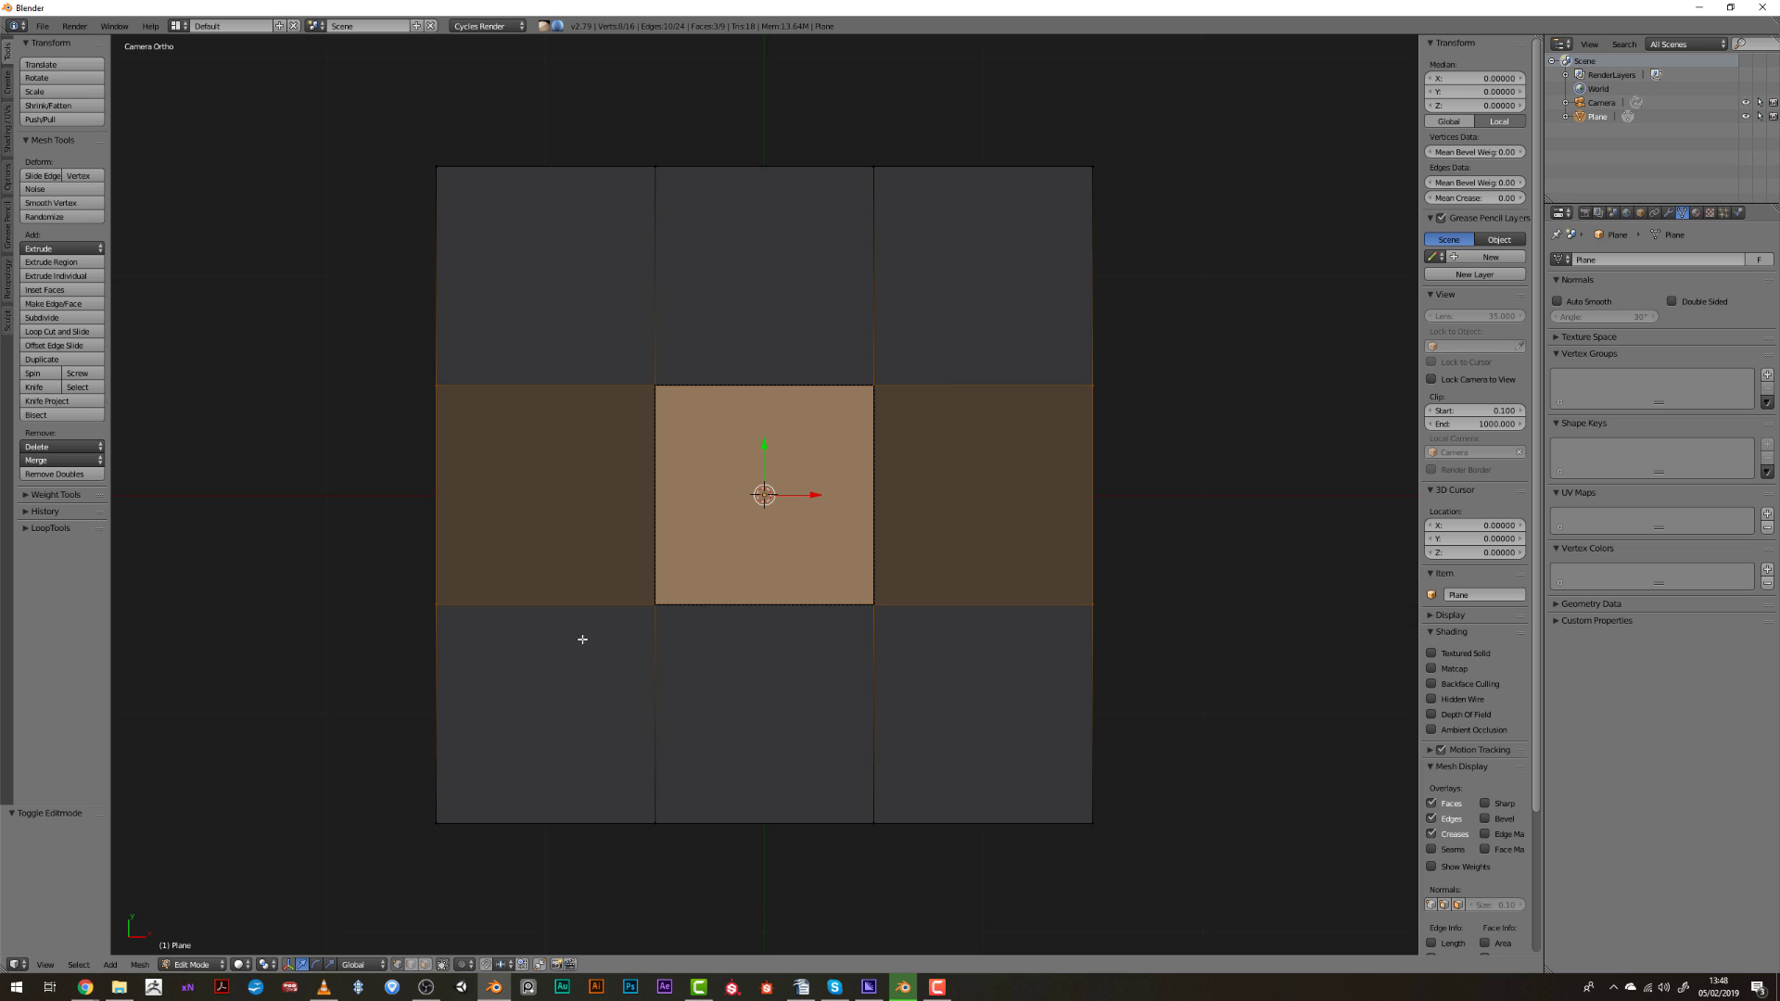
key(Tab)
middle_drag(972, 386, 977, 553)
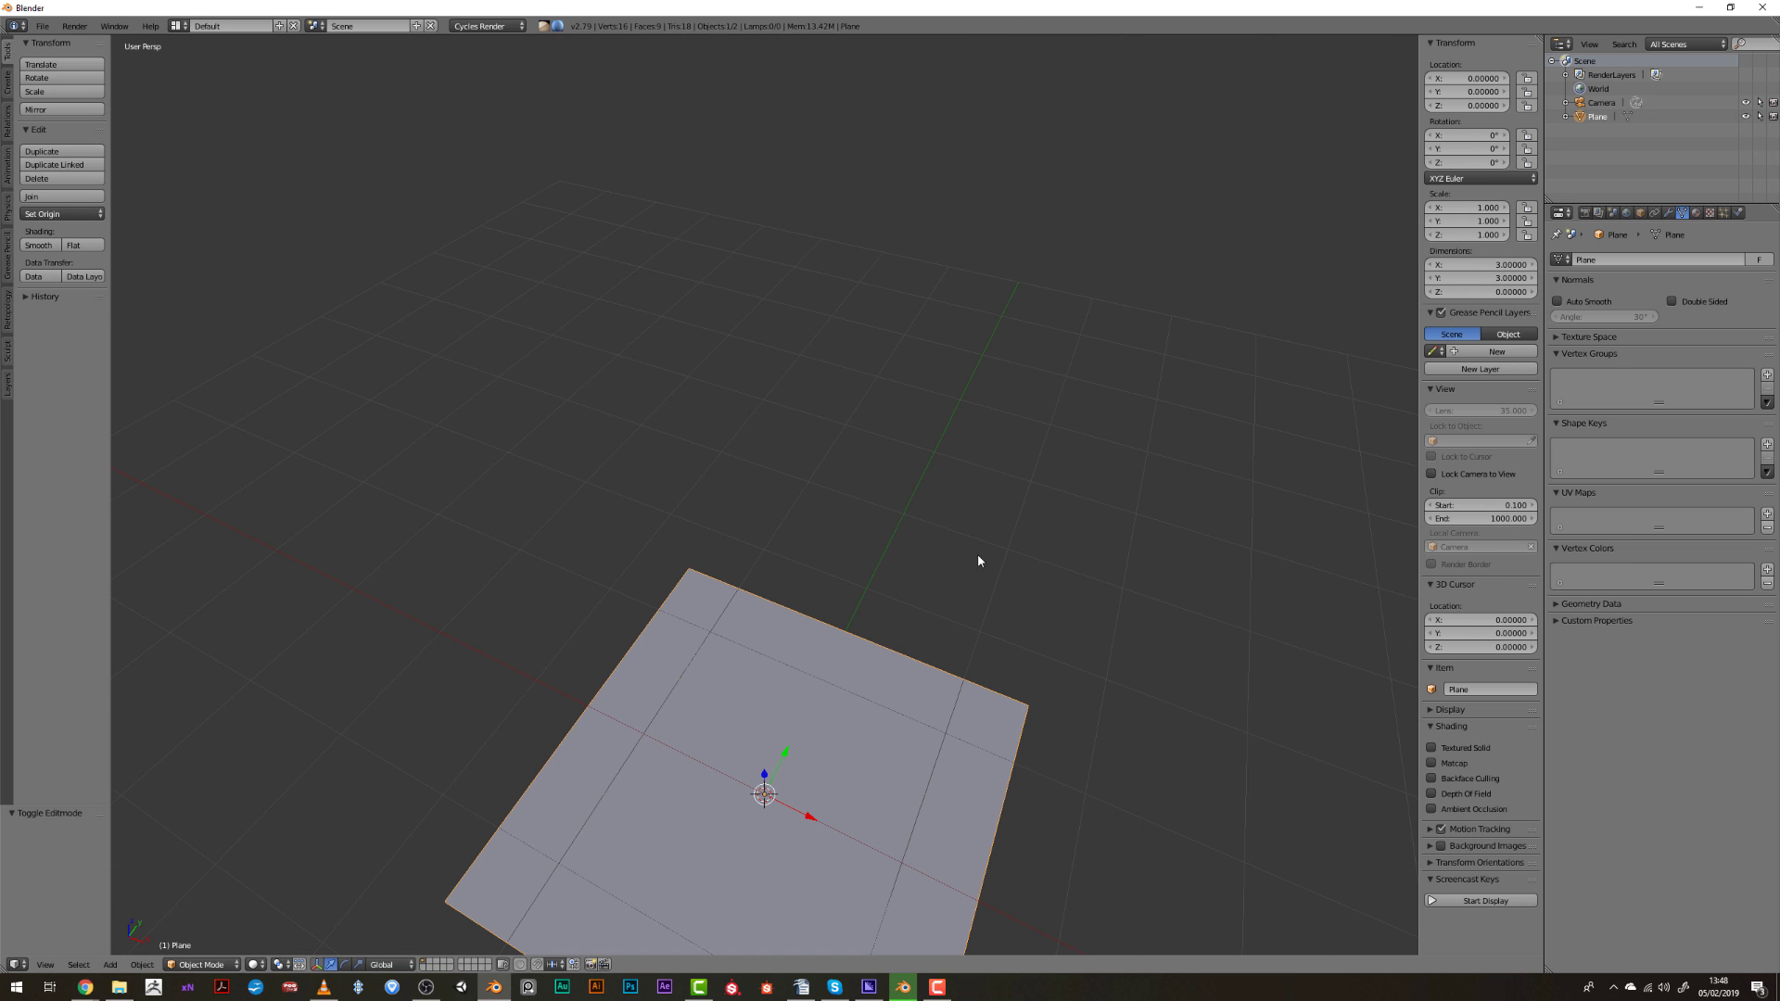
click(1640, 213)
text(TILER)
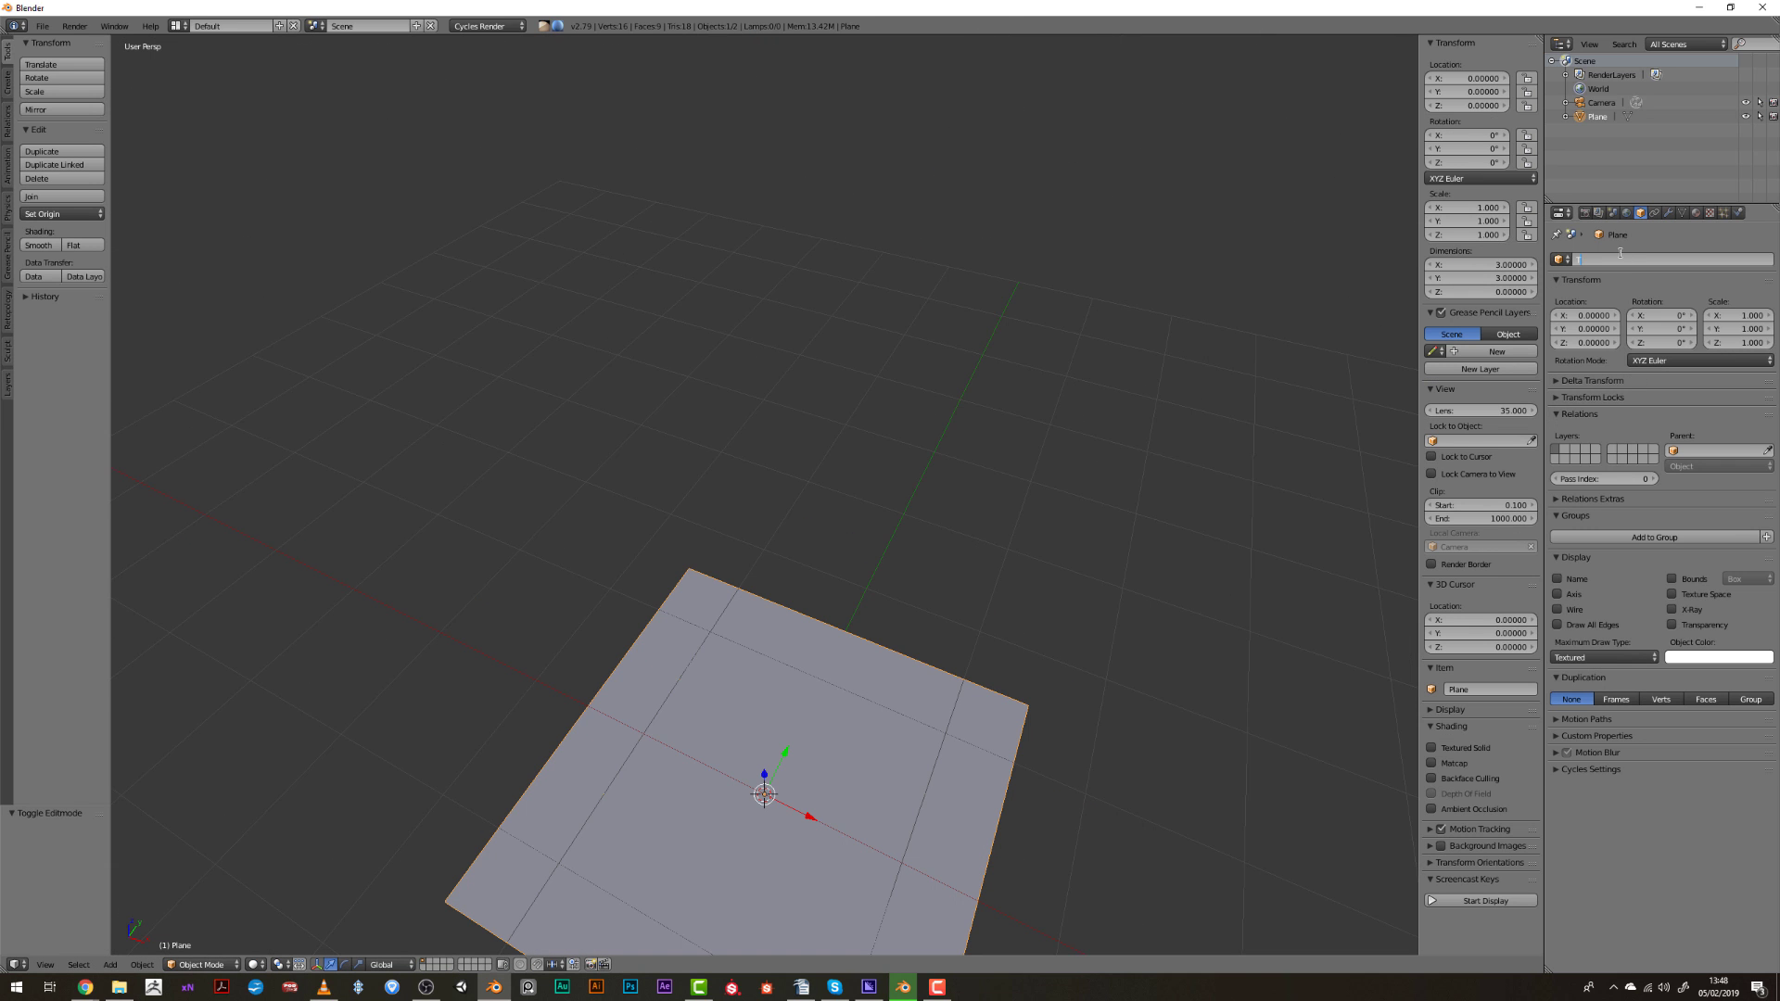
key(Return)
Add a second mesh plane at the center and raise it about 0.31 along the Z axis.
scroll(739, 449, down, 3)
key(shift+a)
mouse_move(733, 389)
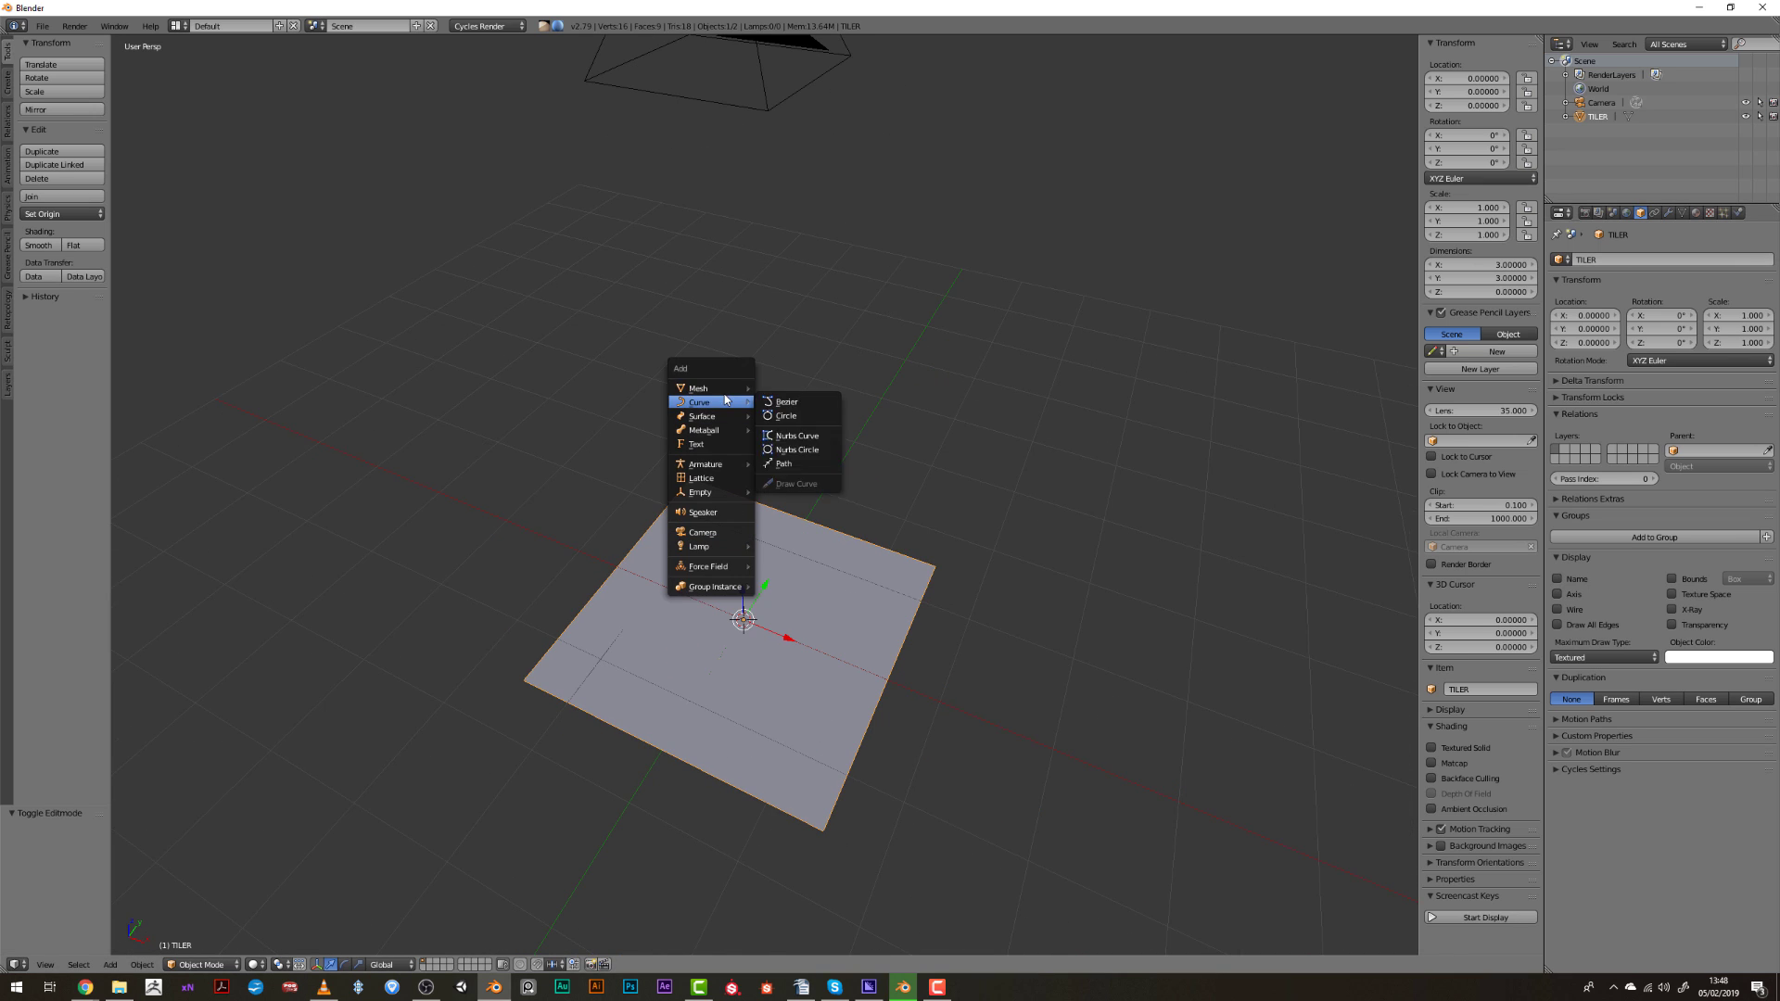
click(788, 388)
key(g)
key(z)
click(880, 715)
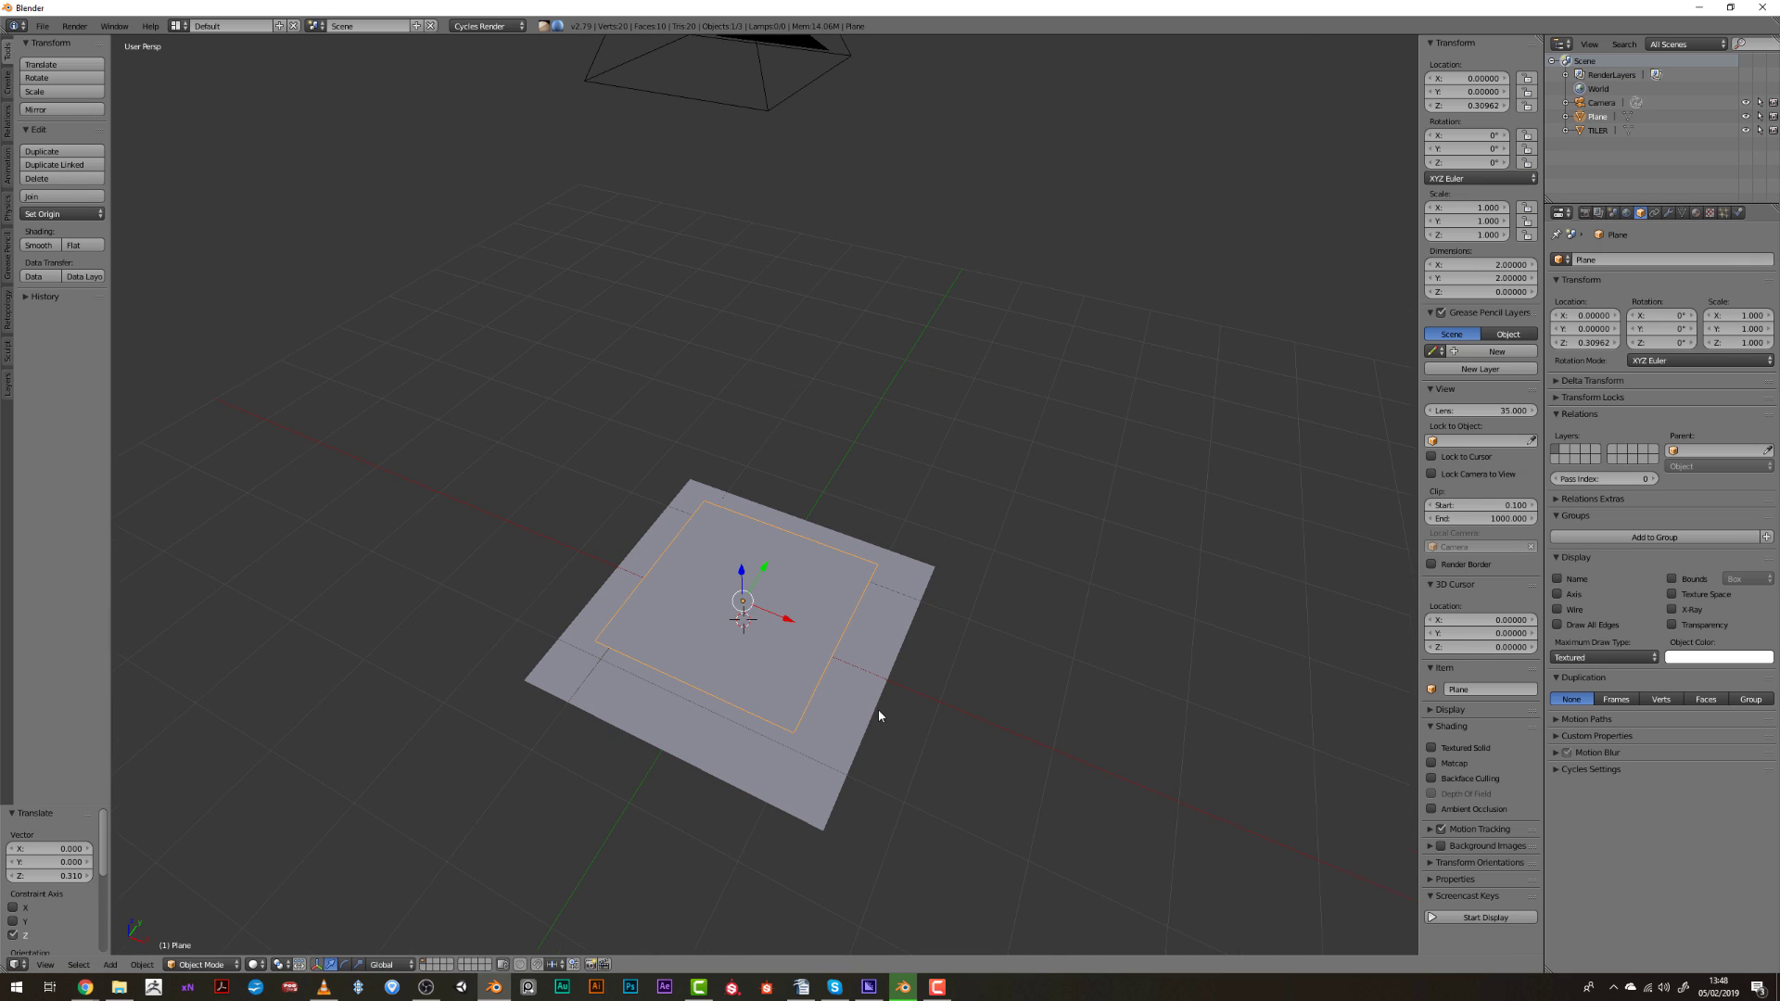
Cut a closed, irregular stone-shaped outline into the new plane near its center with the Knife tool.
key(Tab)
key(KP_7)
scroll(878, 708, up, 2)
key(k)
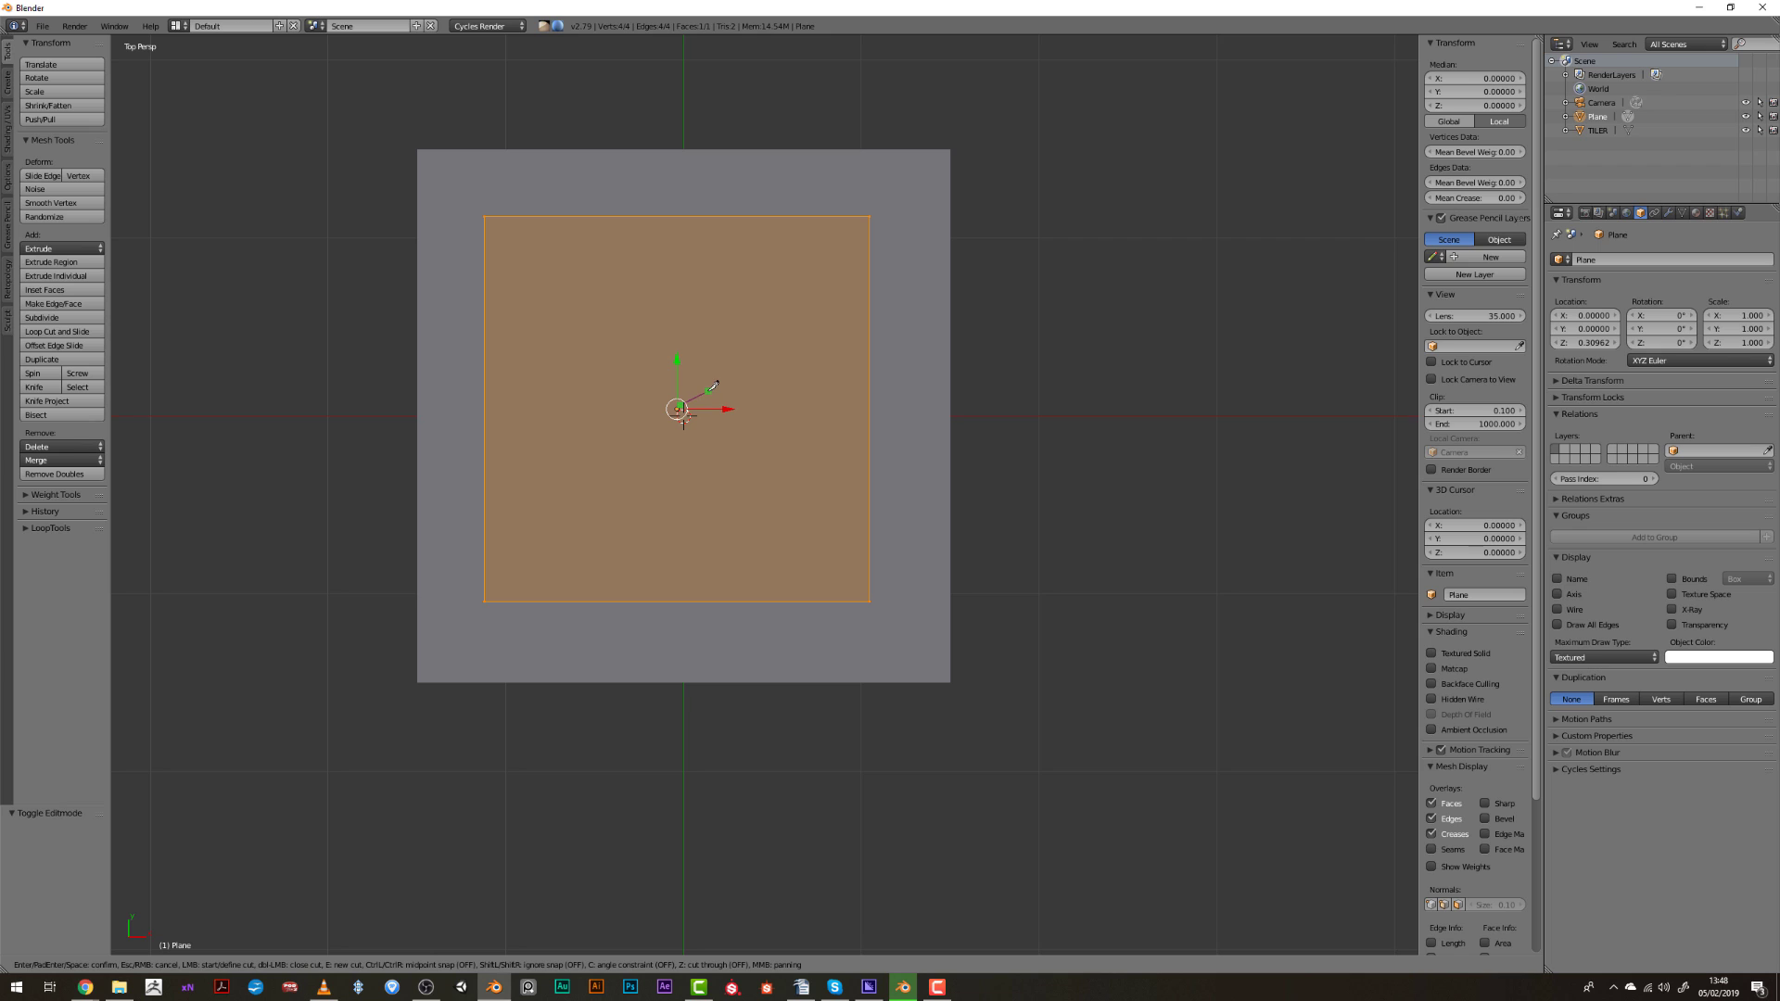
click(747, 434)
click(730, 471)
click(710, 485)
click(680, 409)
key(Return)
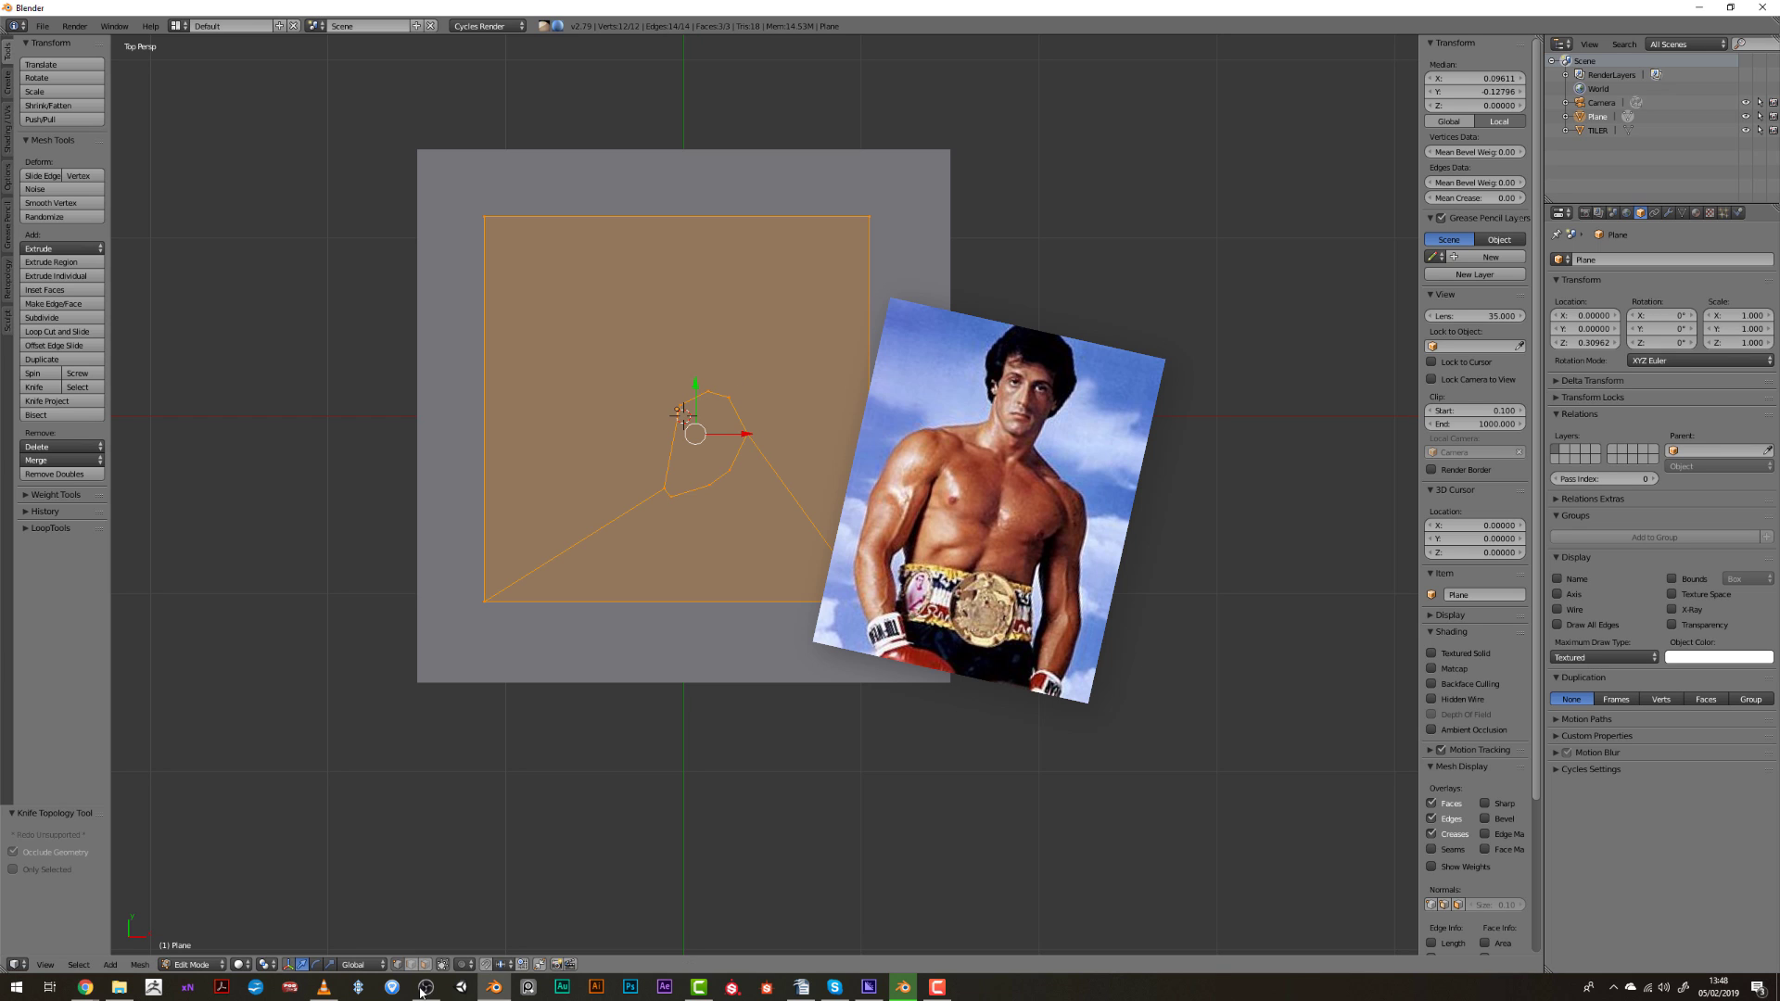
Delete the two outer faces surrounding the cut outline so that only the stone-shaped face is left.
click(425, 964)
right_click(636, 576)
key(x)
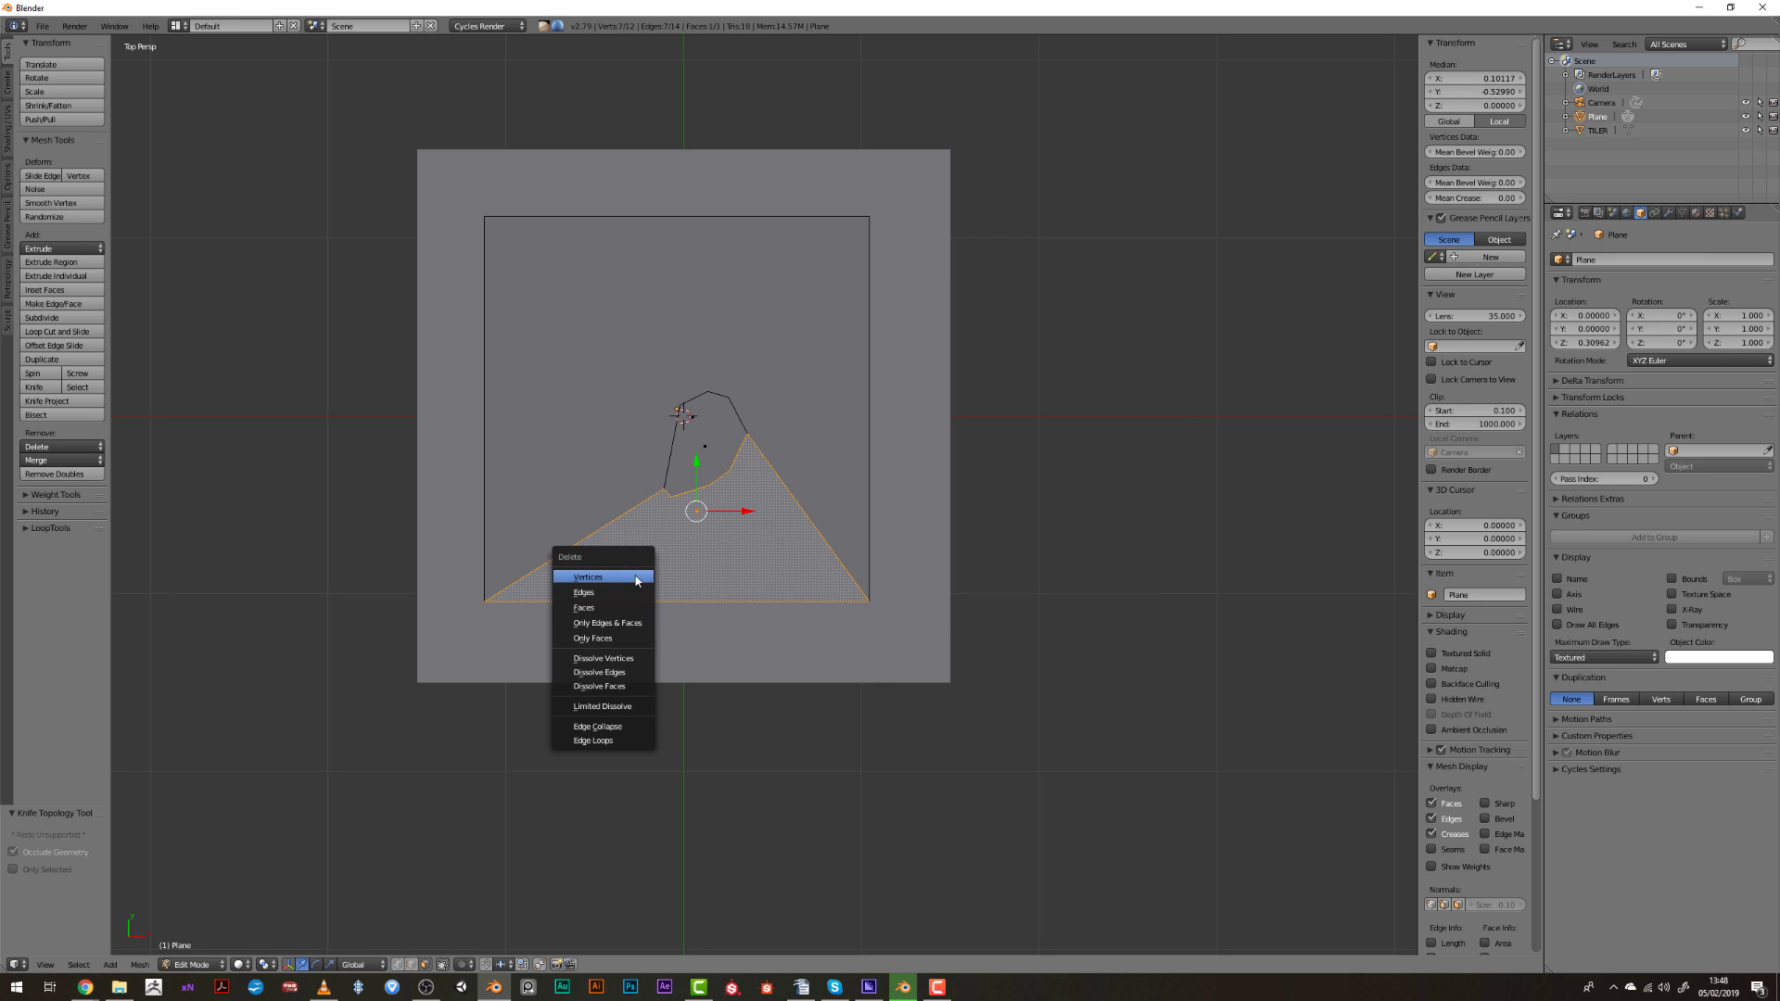
click(630, 610)
right_click(580, 461)
key(x)
click(586, 461)
right_click(696, 449)
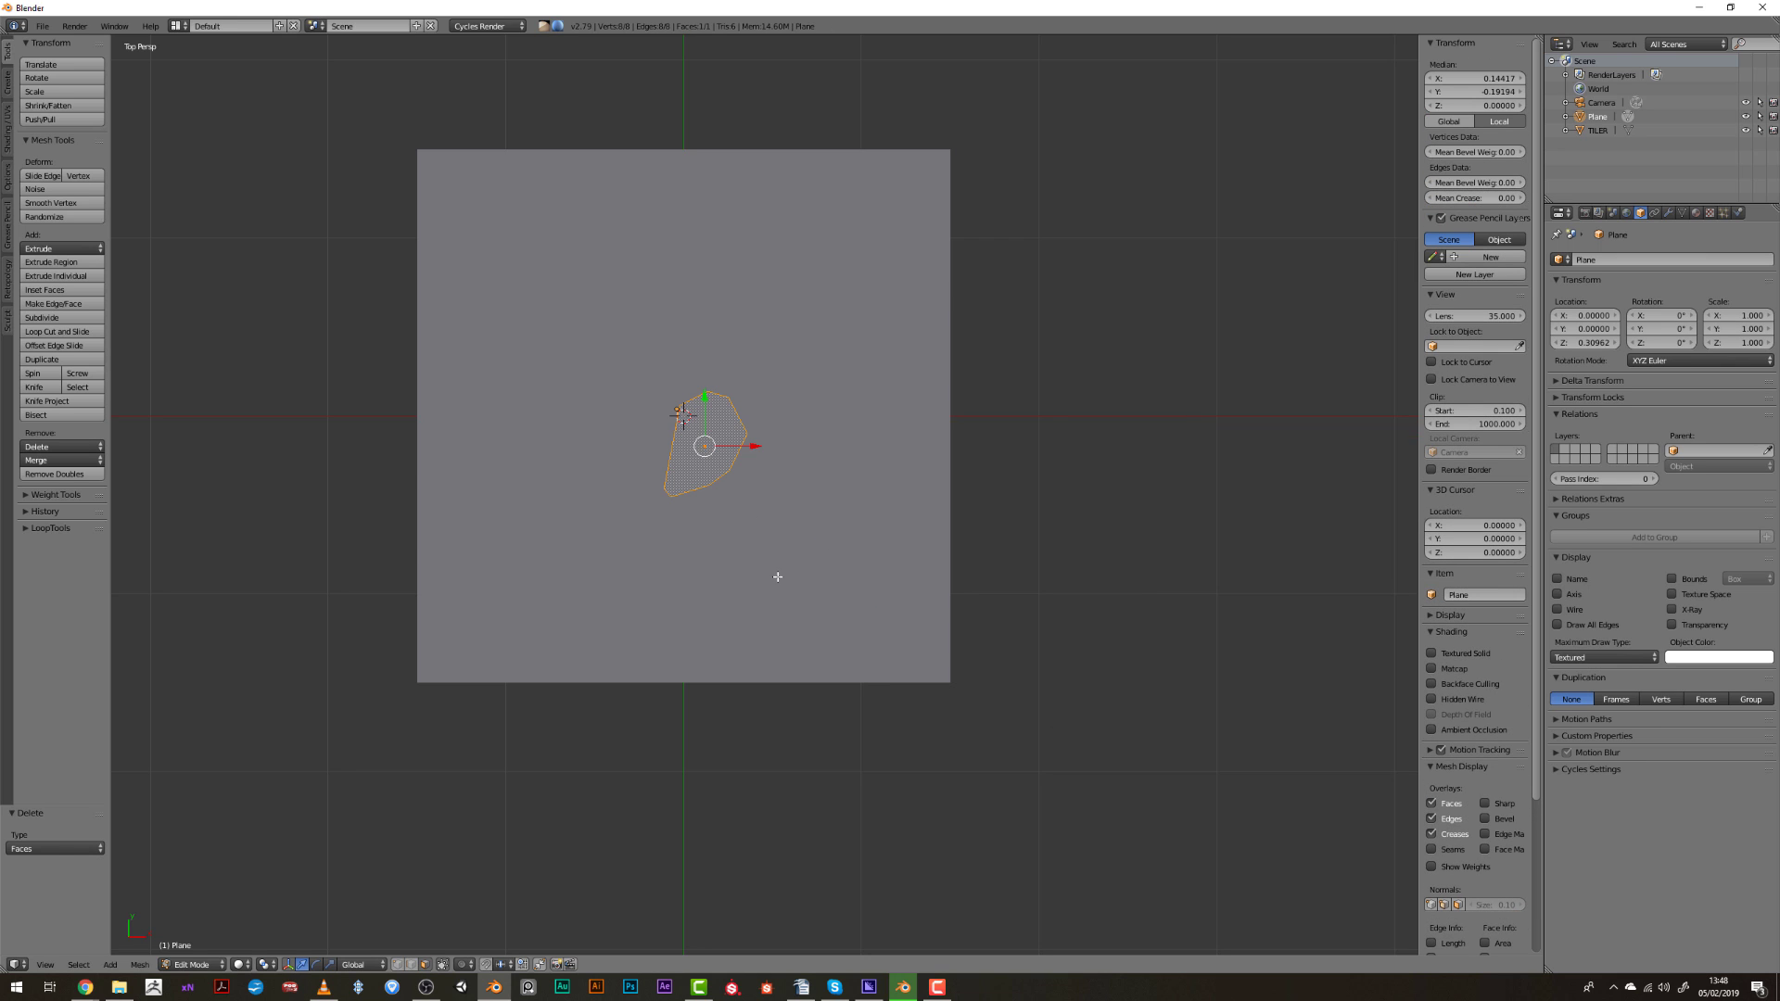
Extrude the stone face up about 0.4, scale its top to about 0.78, and lower it slightly along Z.
middle_drag(775, 580, 786, 621)
key(e)
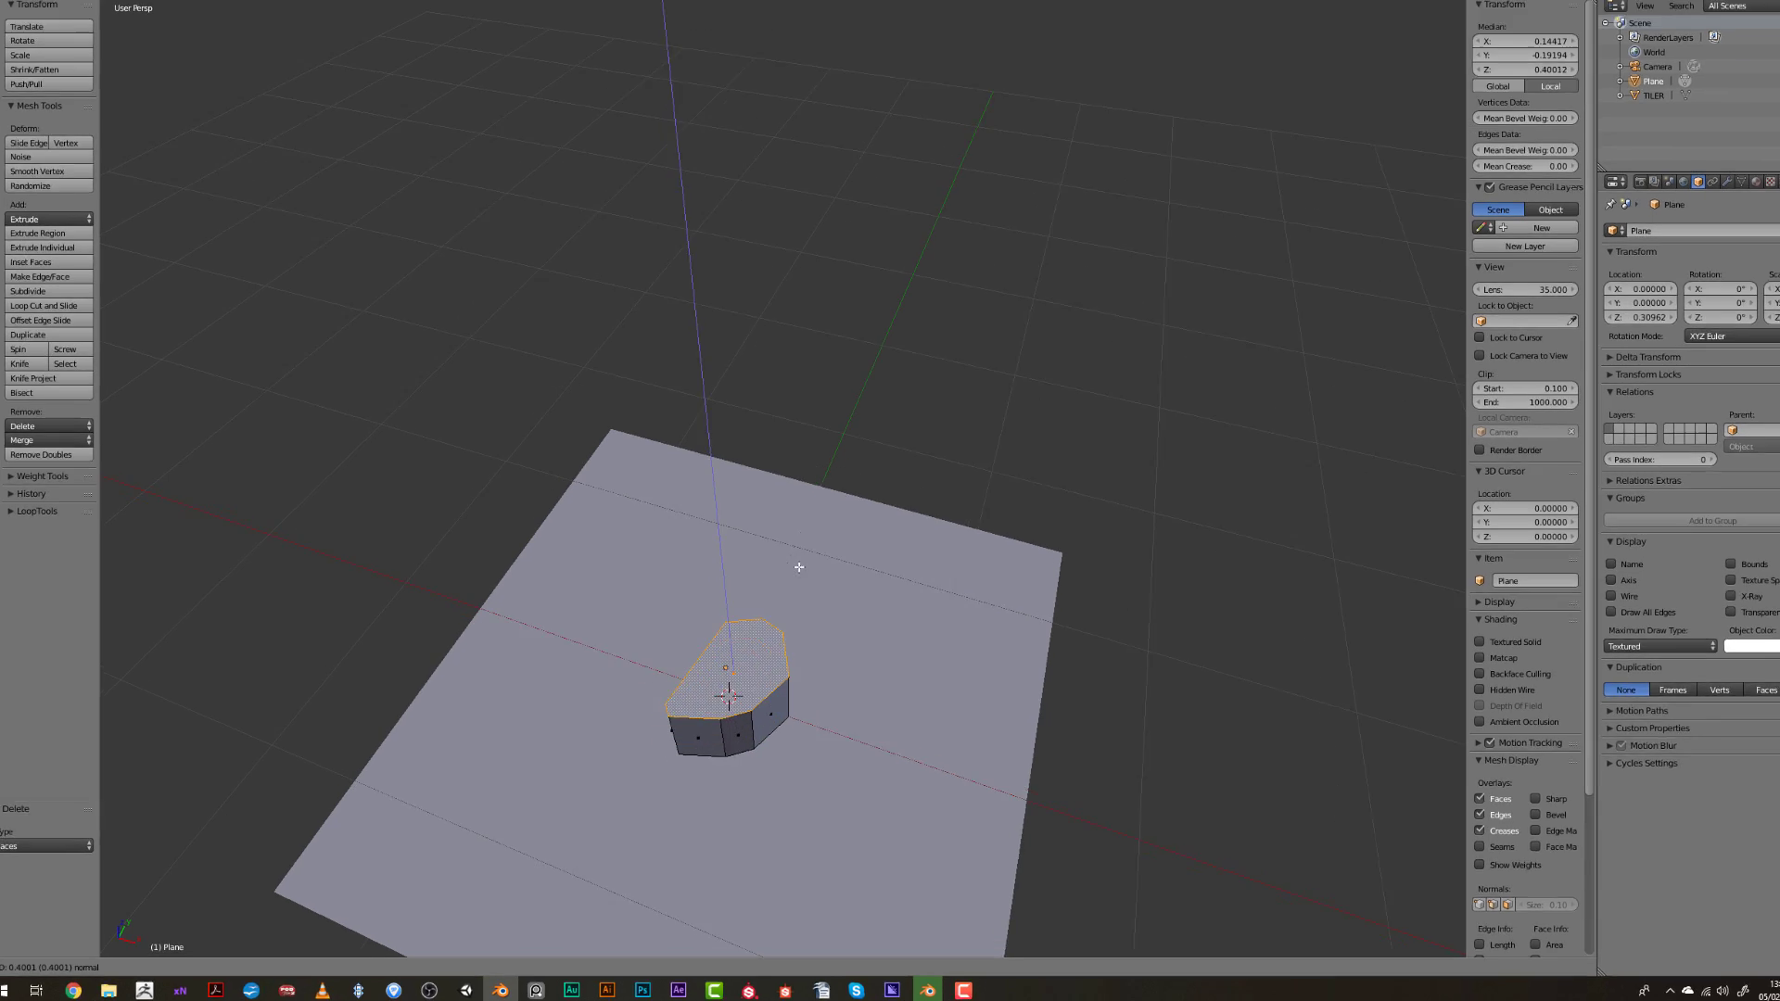
click(799, 565)
key(s)
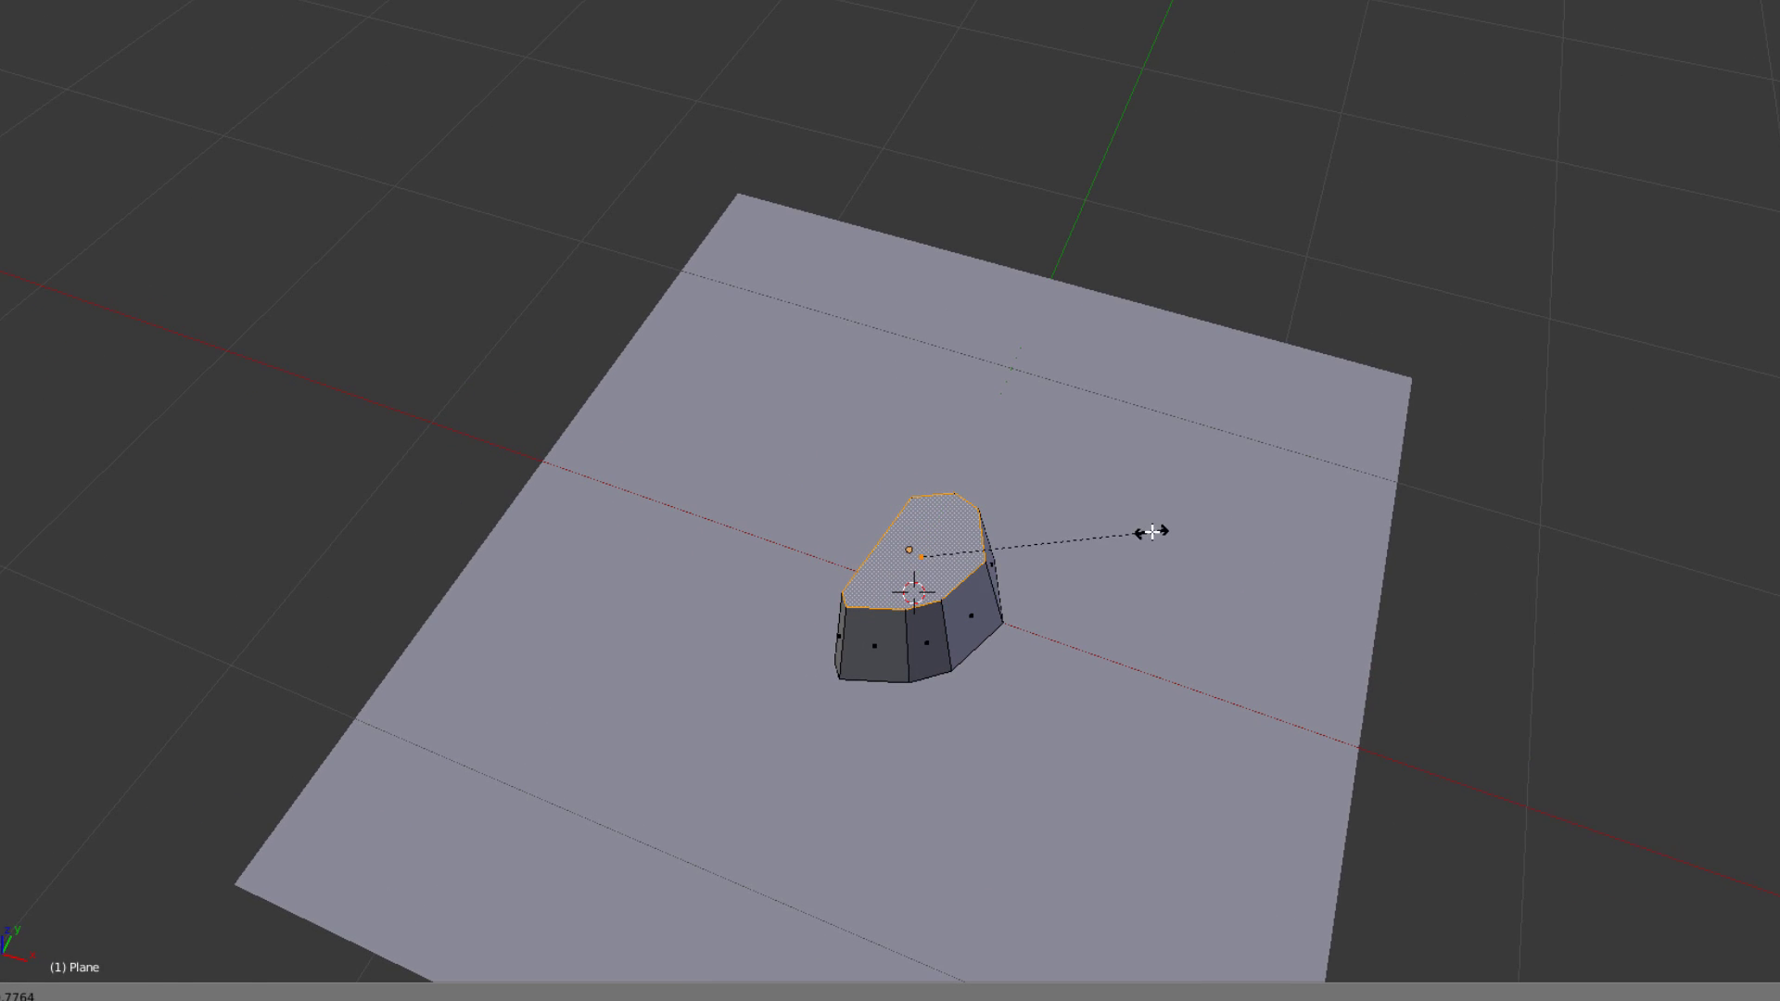
click(1148, 529)
key(g)
key(z)
click(1116, 526)
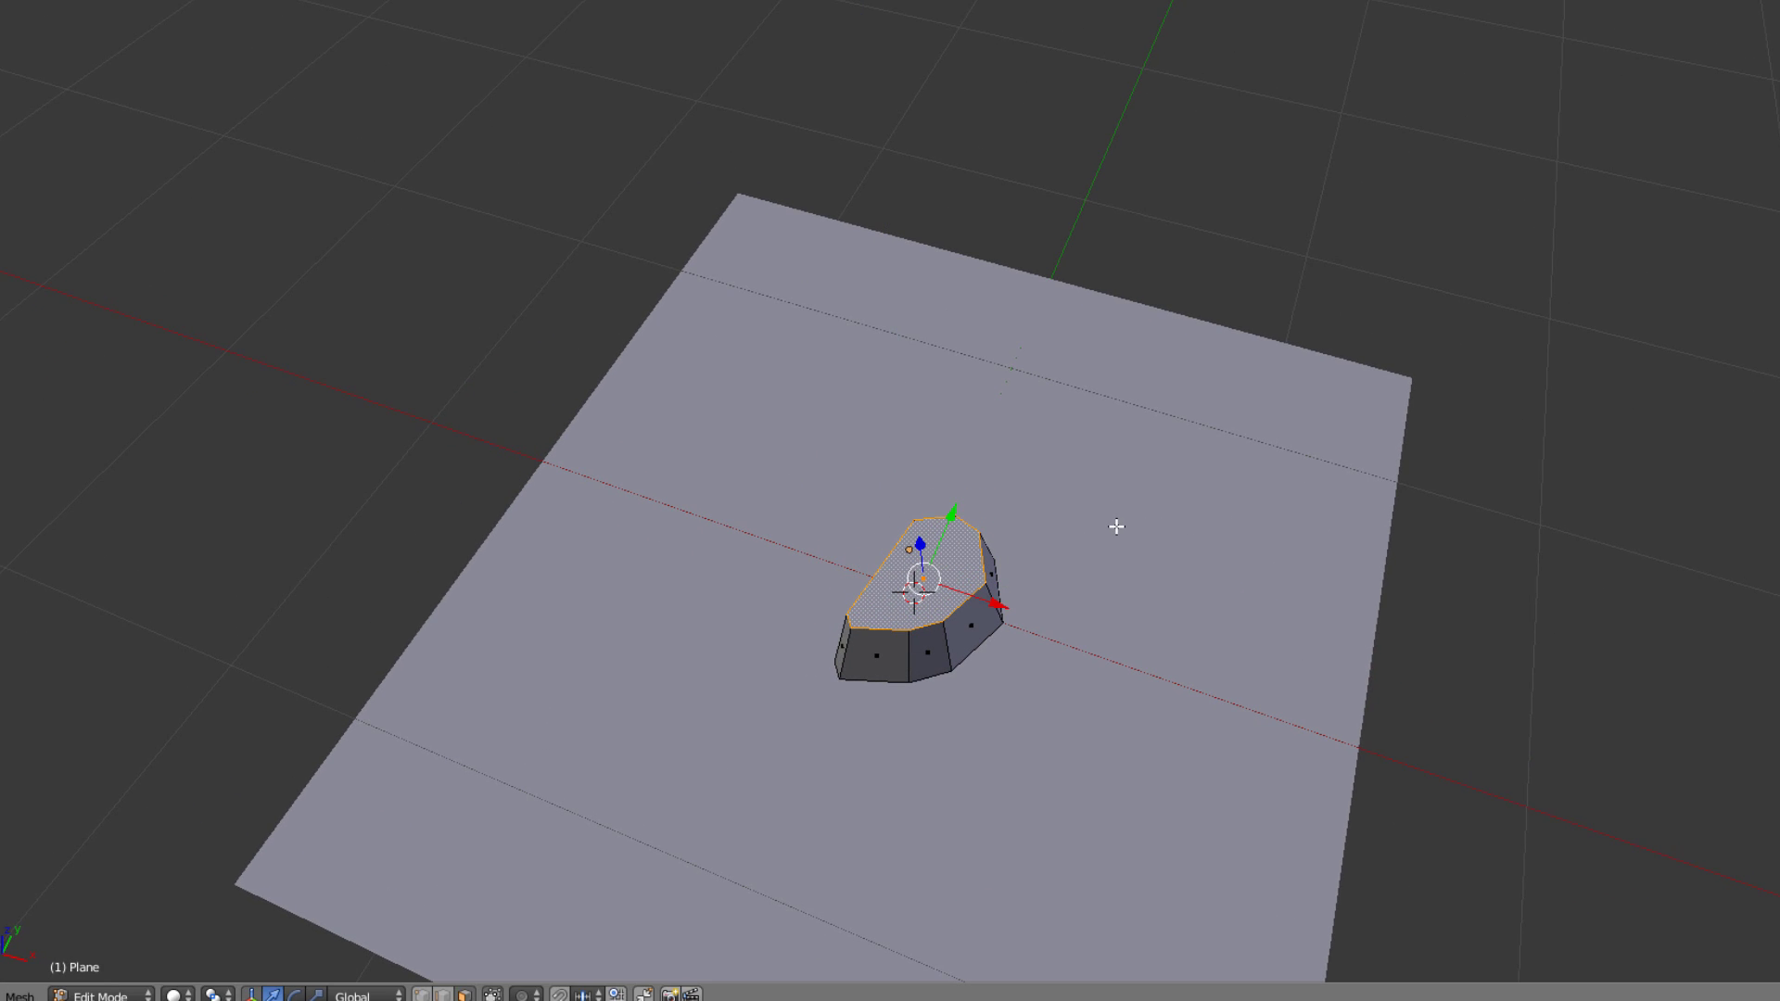
Scale down the stone's top face further and offset it slightly, then leave mesh editing.
key(KP_7)
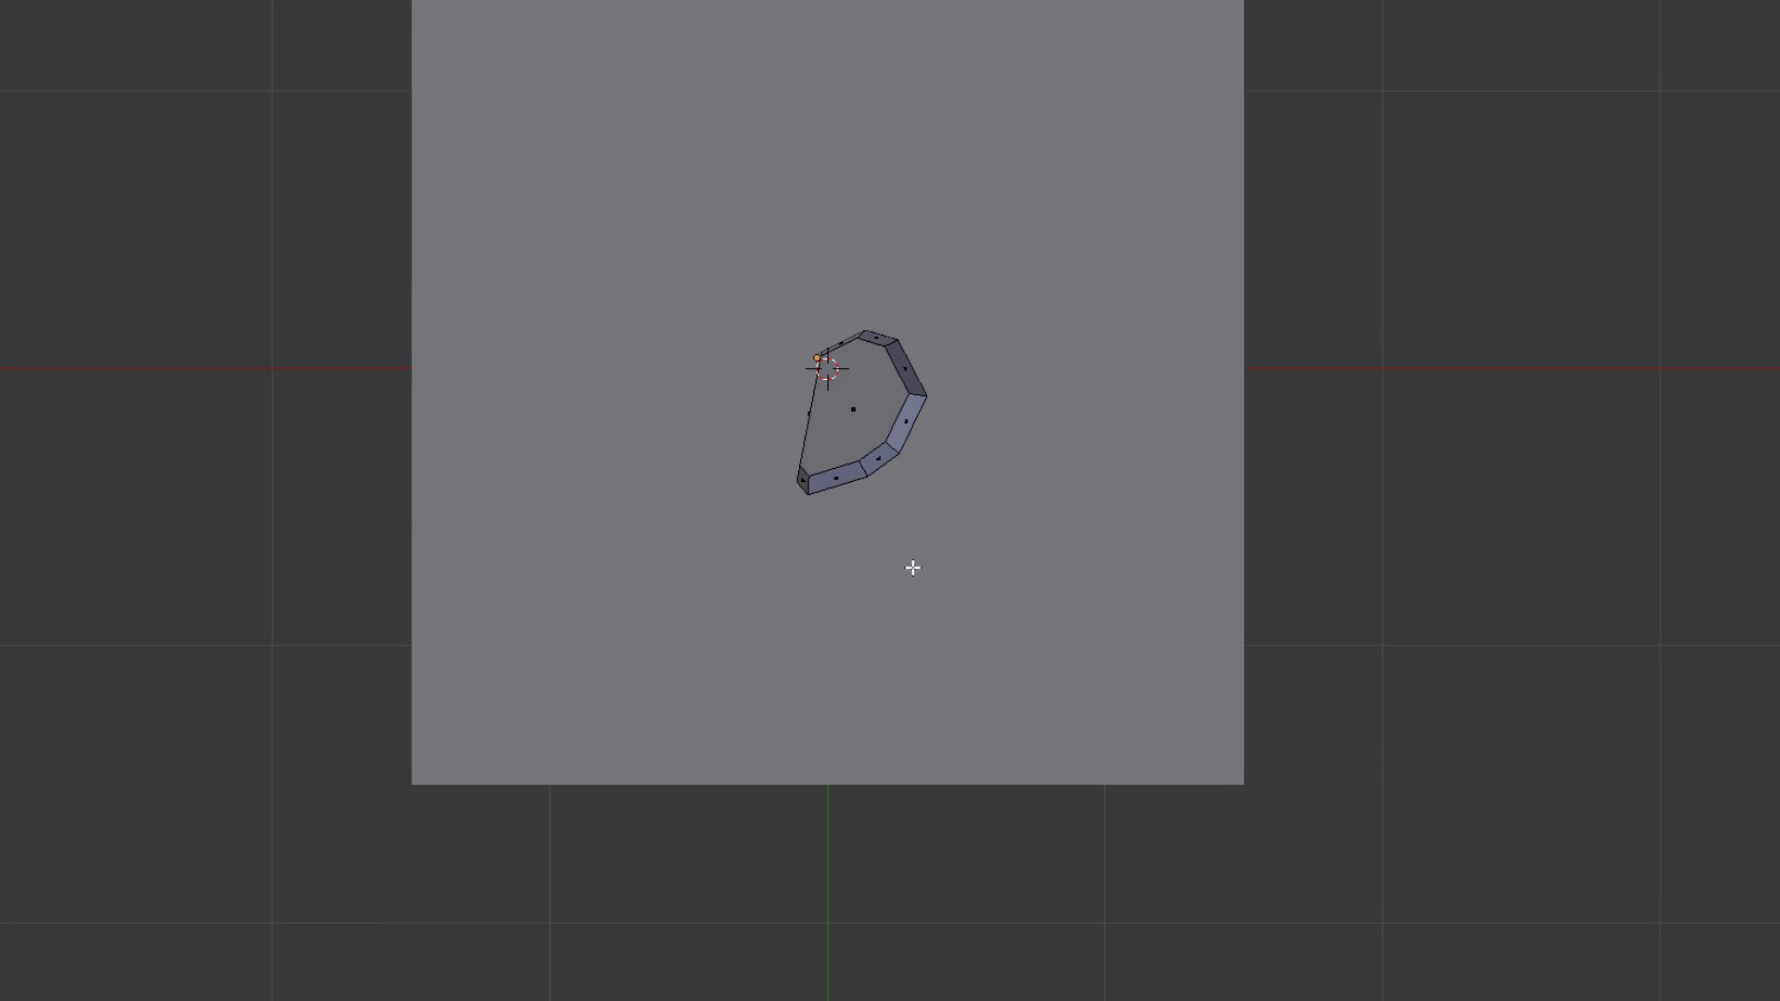
key(s)
click(918, 493)
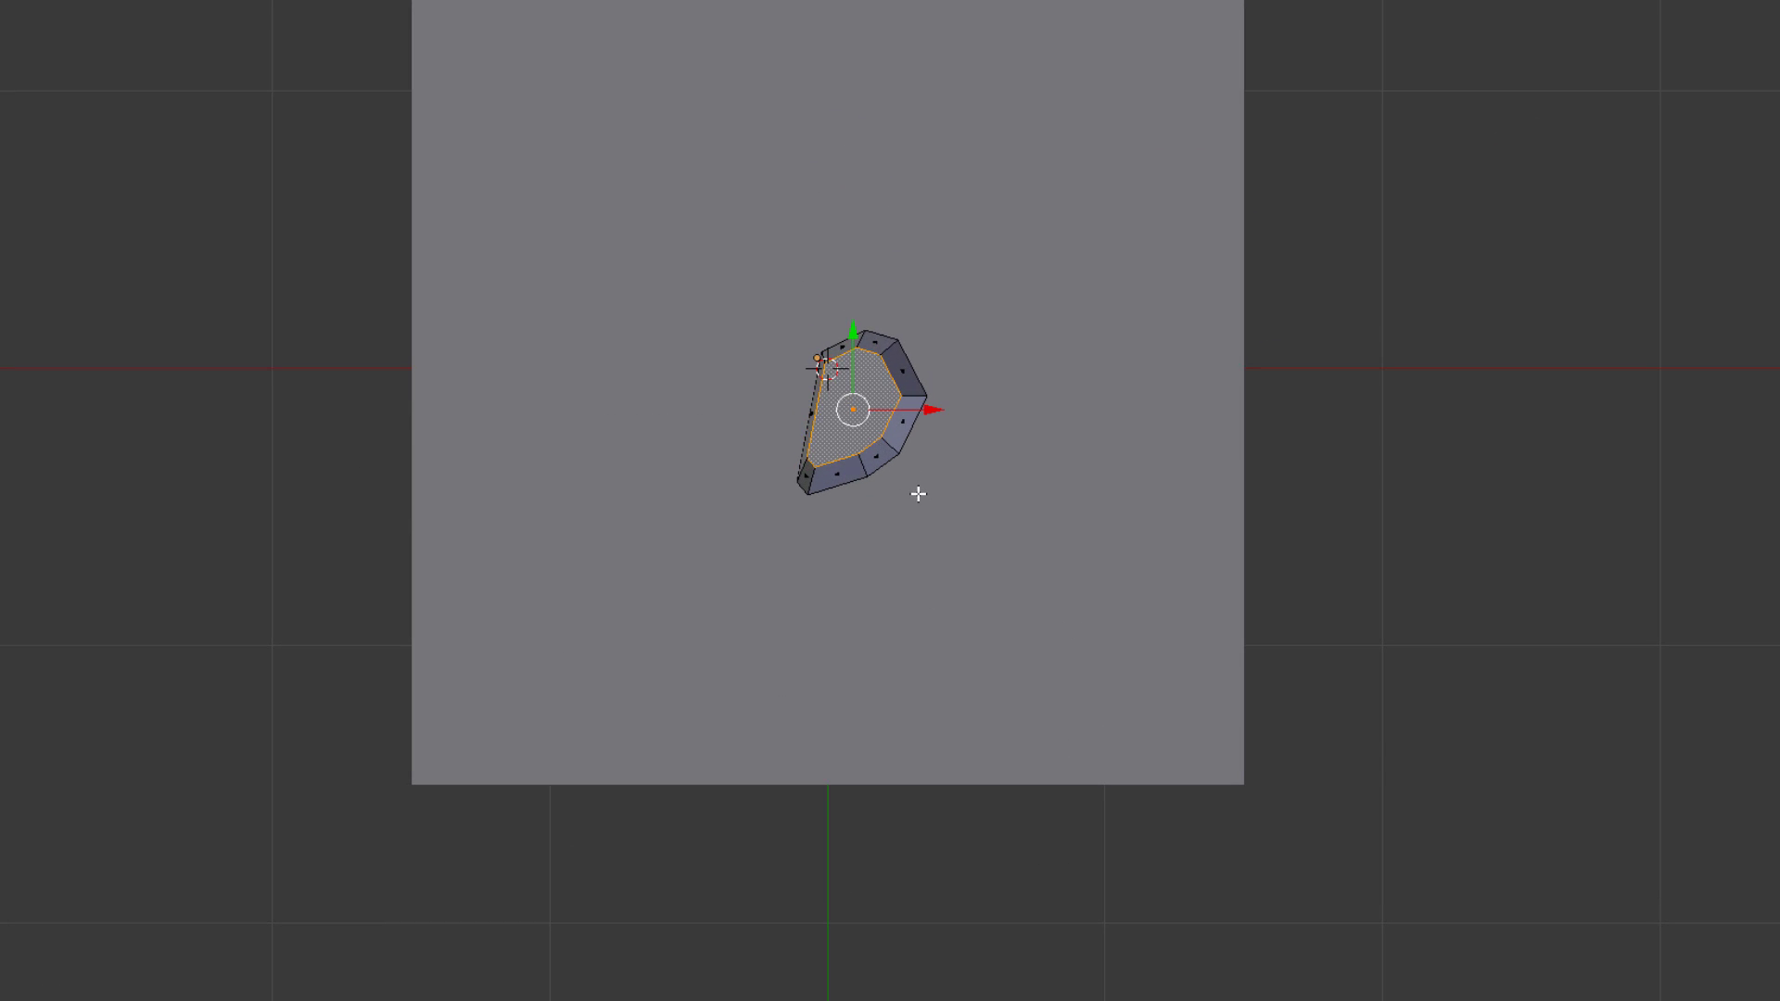
key(e)
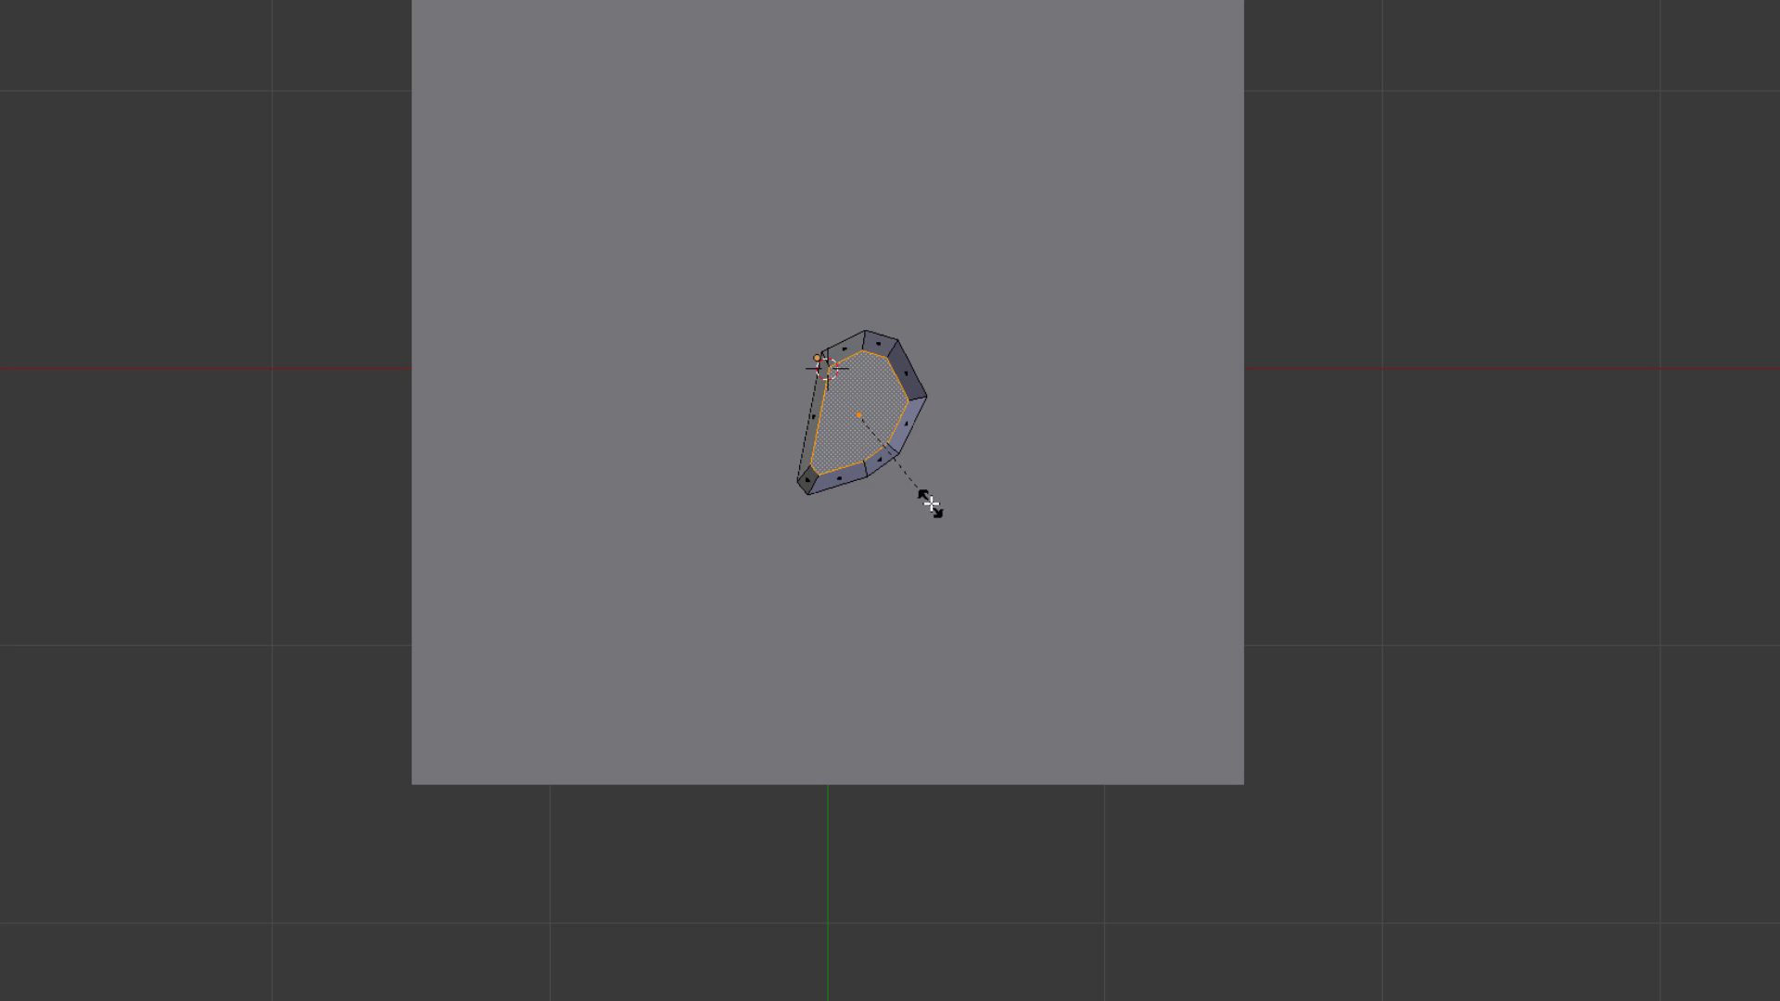
click(931, 503)
key(Tab)
Clear the stone object's location so it sits at the world origin on the TILER plane.
scroll(966, 574, down, 1)
middle_drag(966, 573, 909, 469)
scroll(899, 464, down, 1)
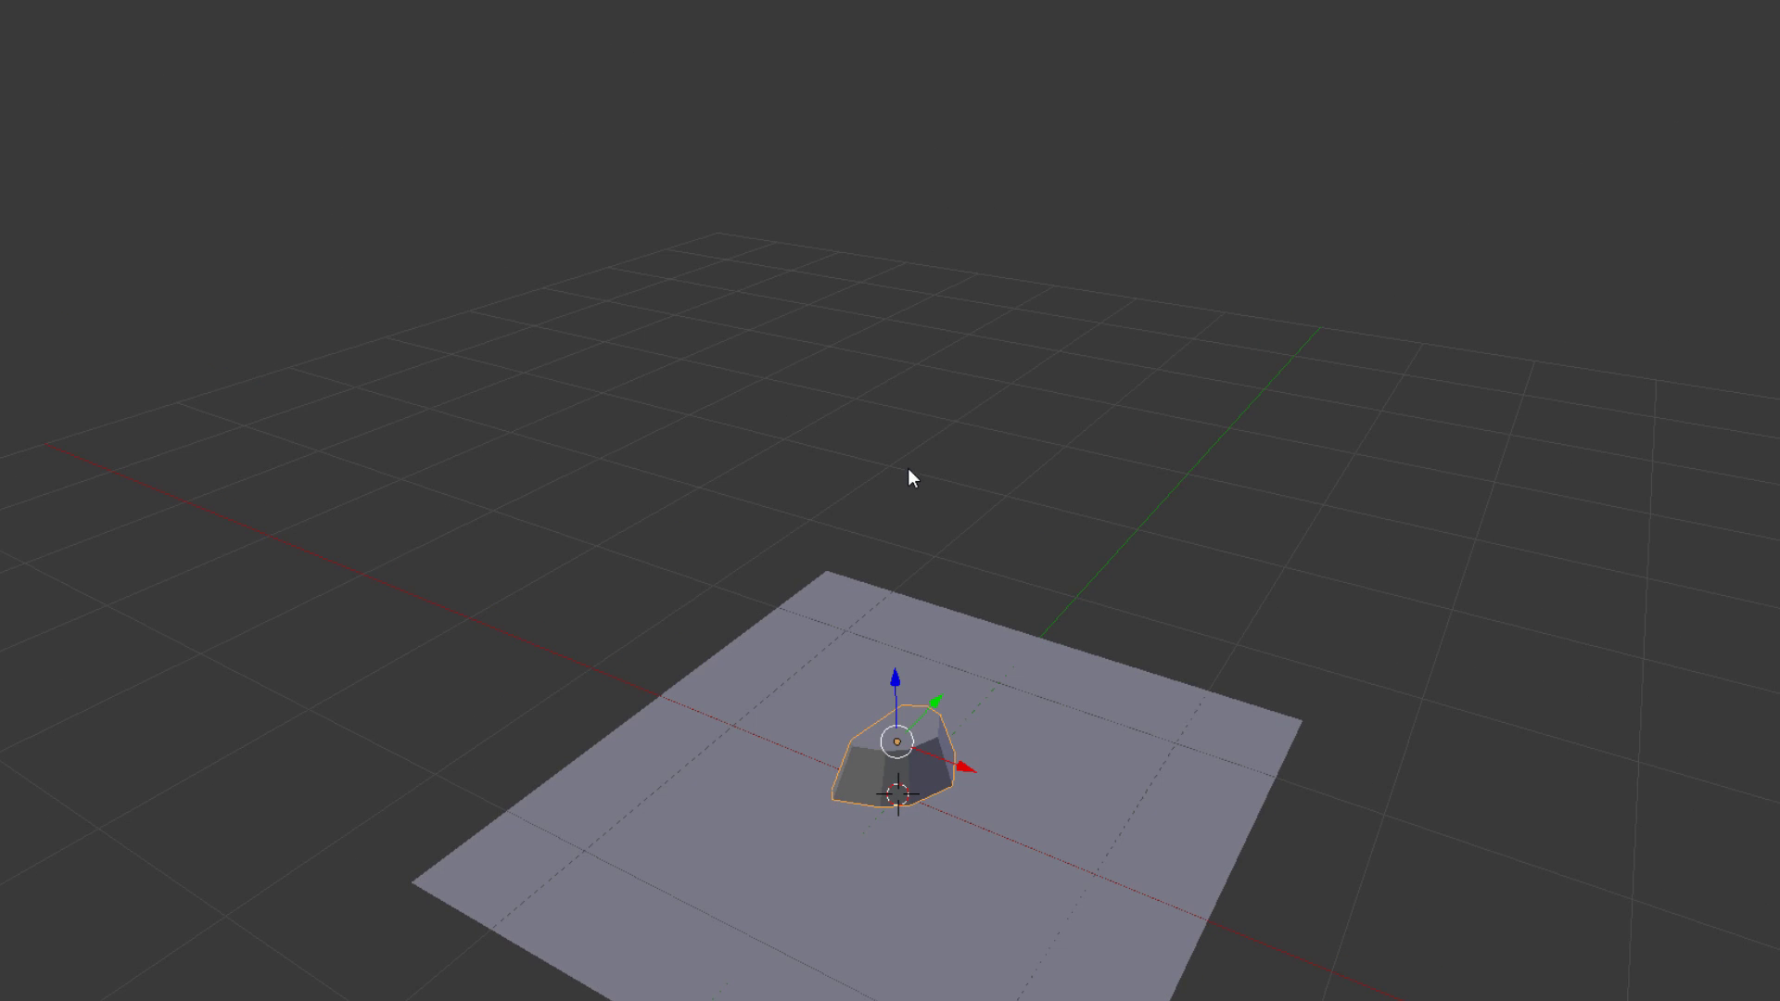
key(alt+g)
middle_drag(944, 602, 980, 690)
scroll(980, 749, up, 1)
middle_drag(980, 751, 990, 768)
Parent the stone to the TILER plane using the Object option.
right_click(1095, 662)
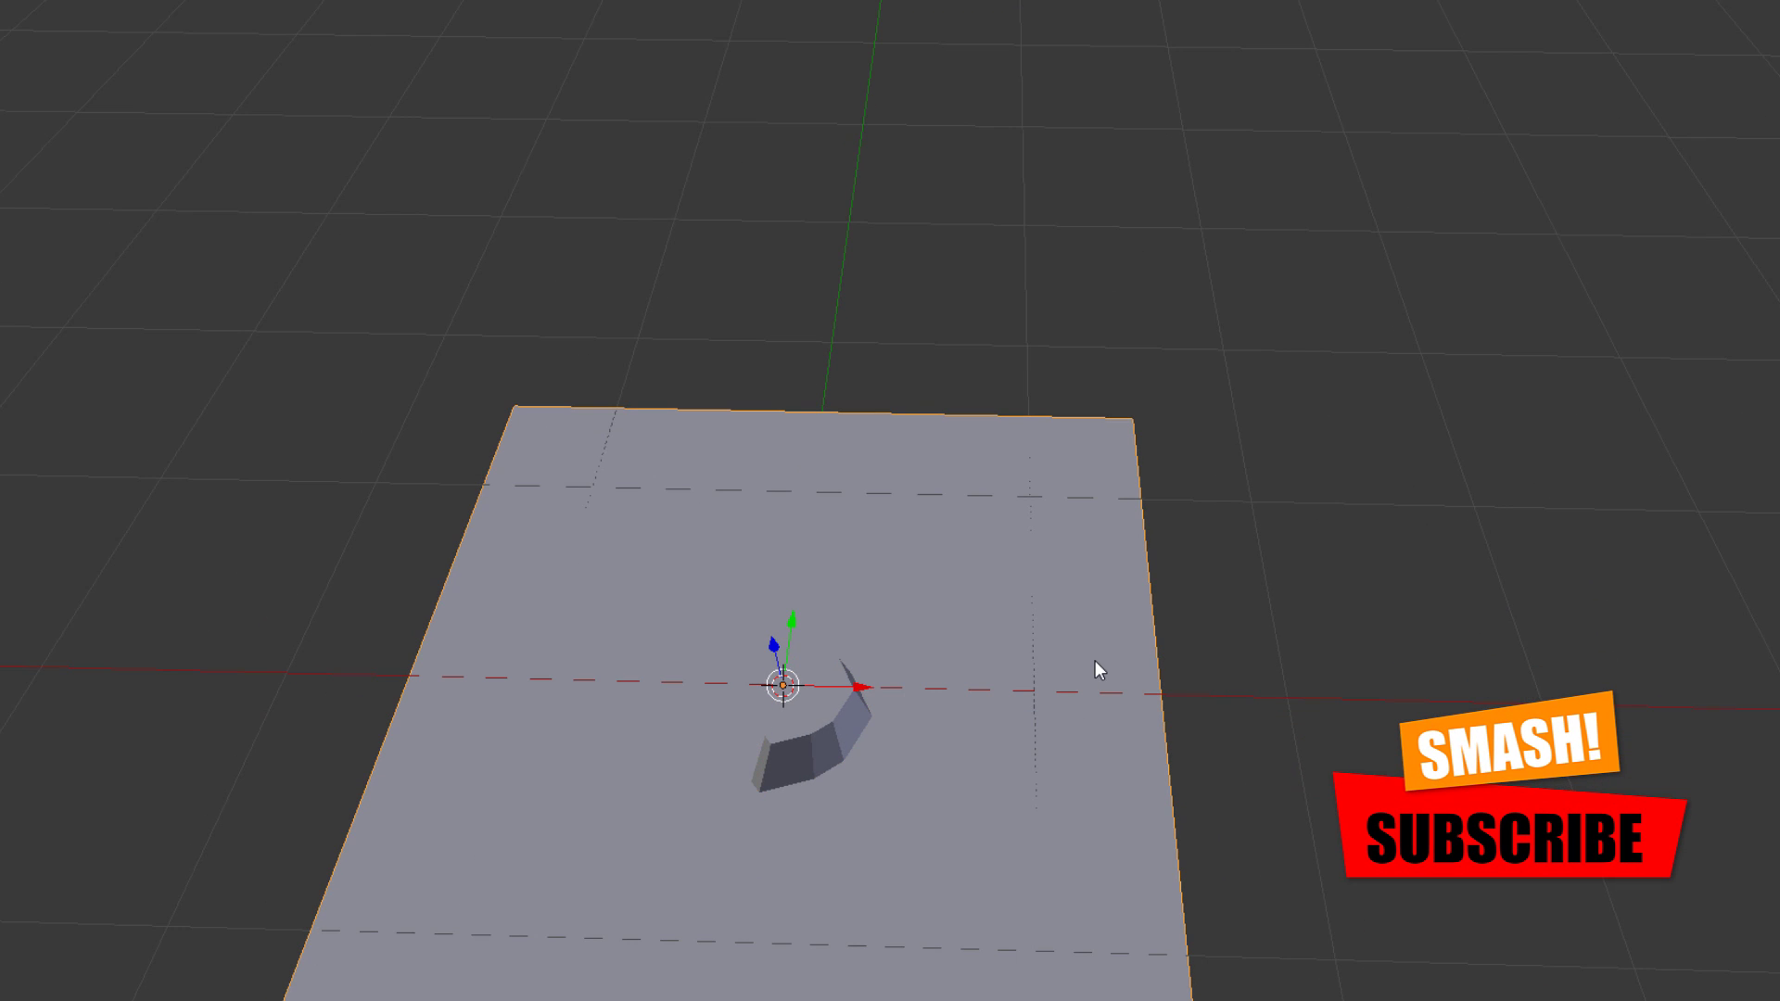
key(ctrl+p)
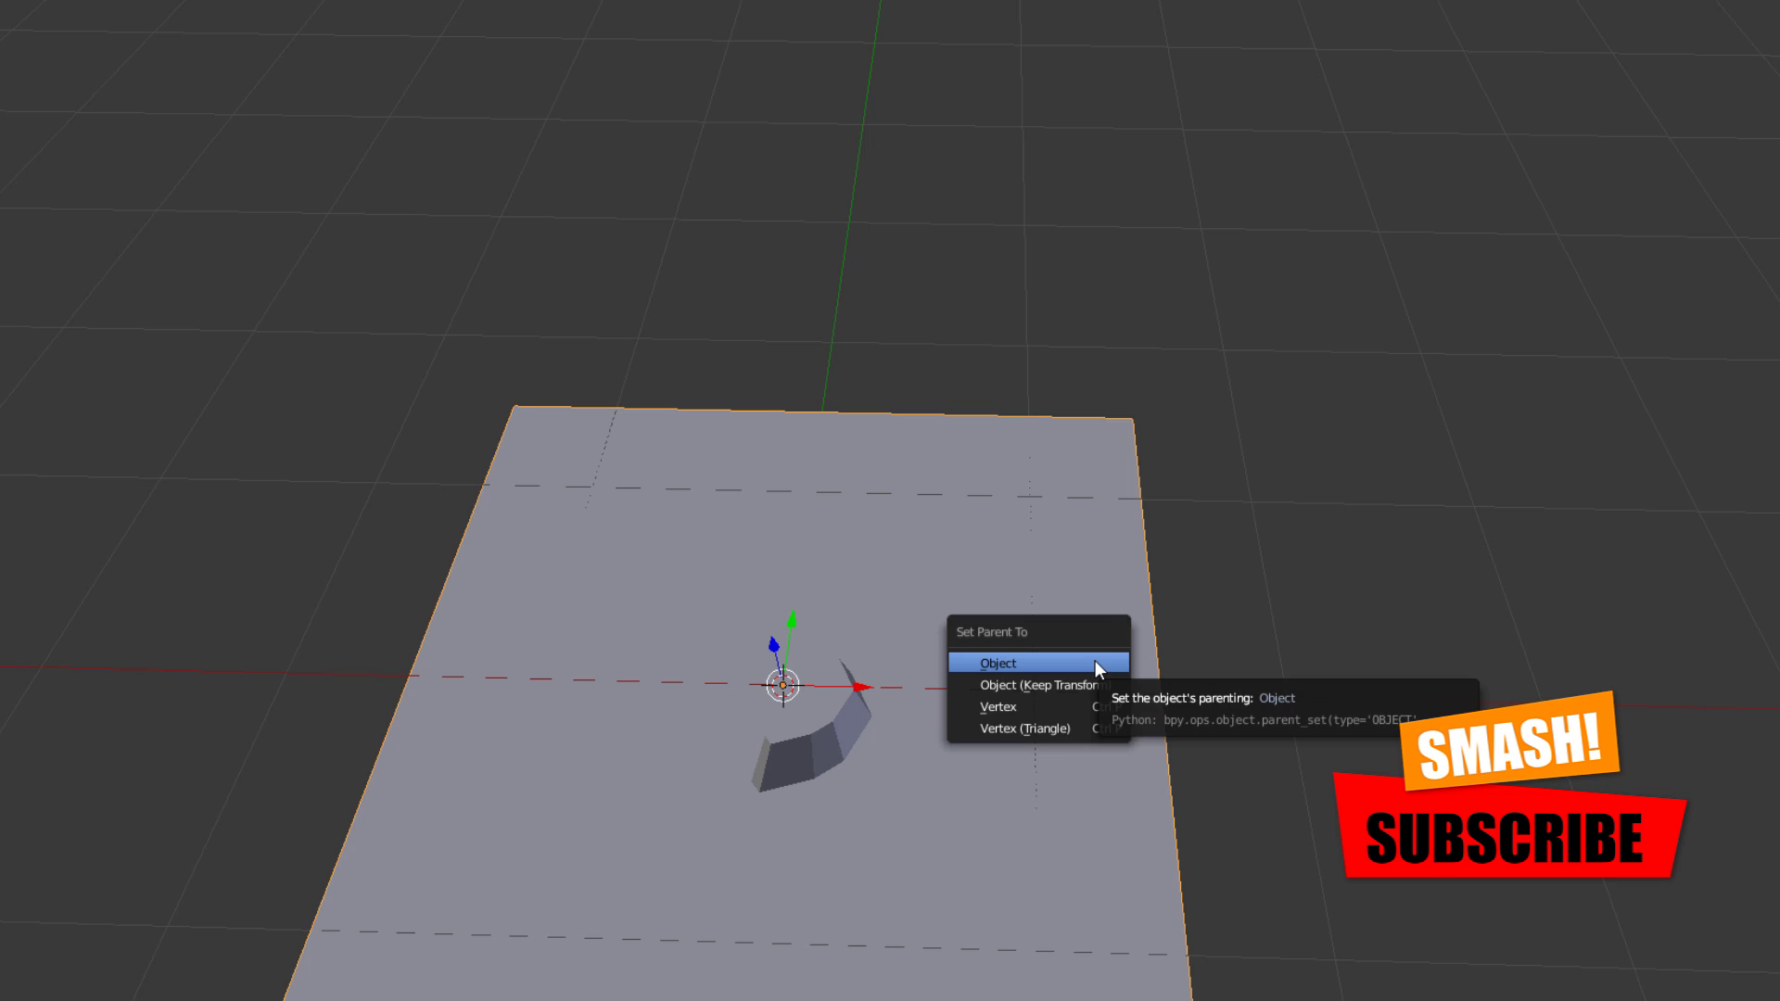
click(1097, 661)
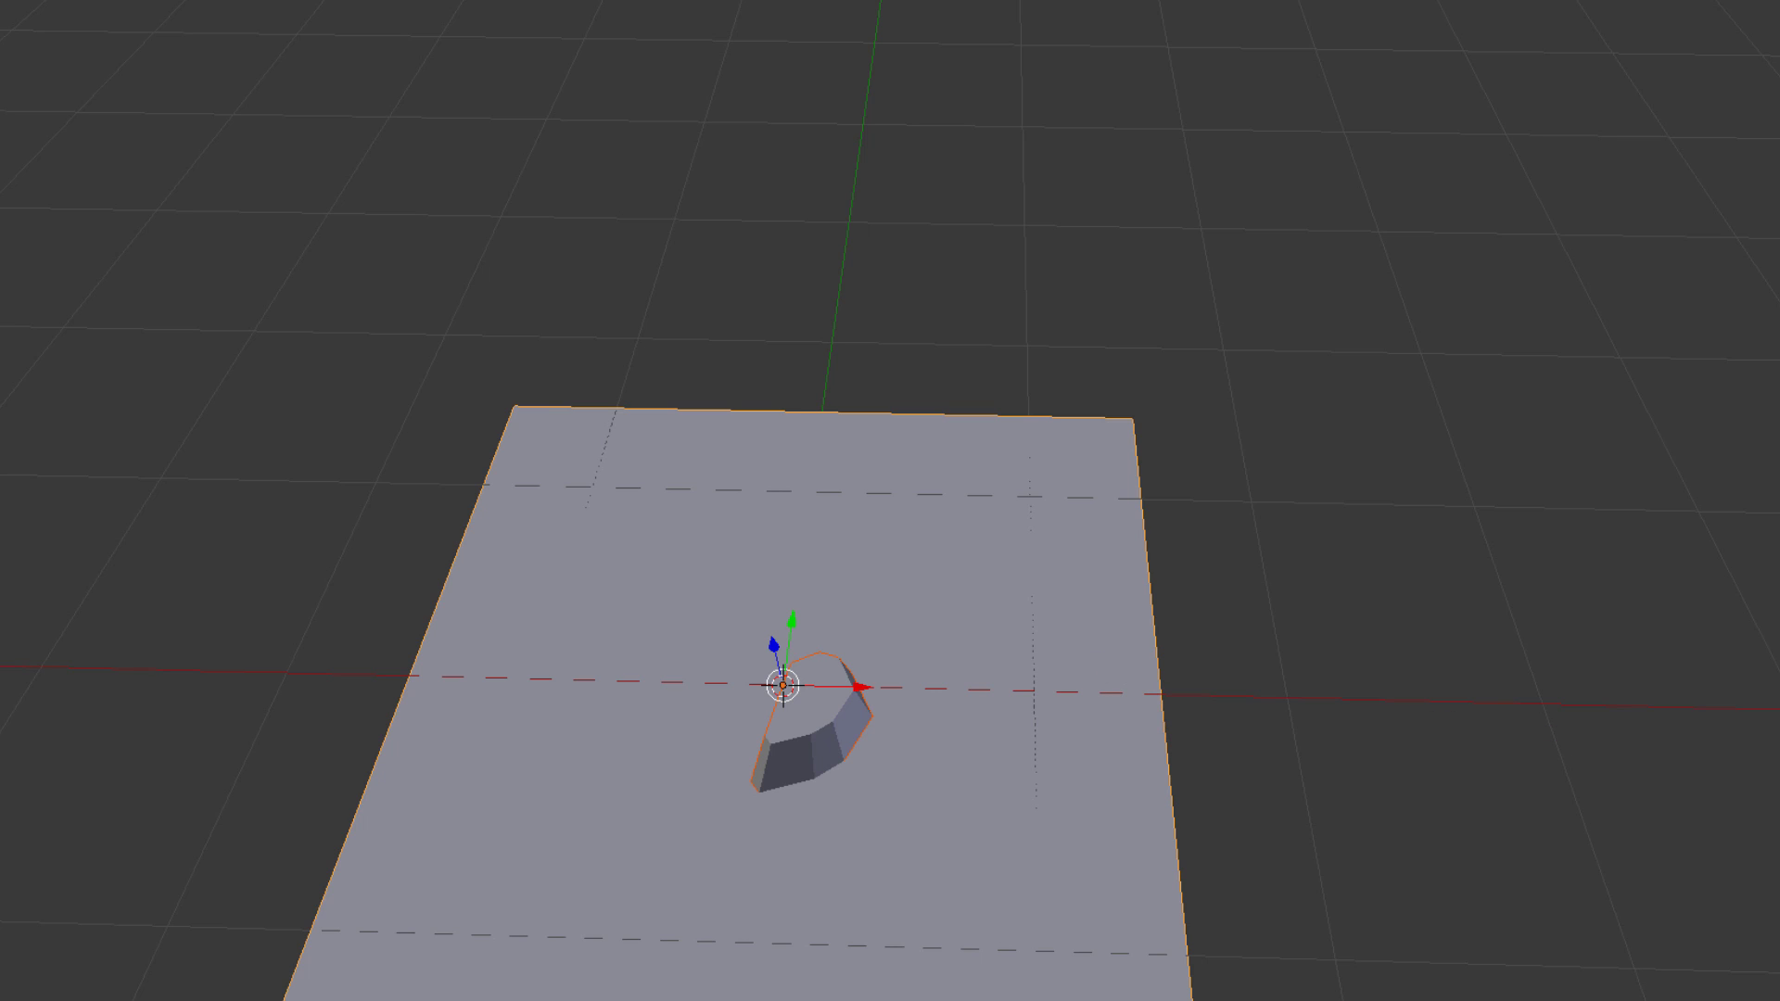
Select the original stone in the middle tile and open its mesh for editing in top view.
key(KP_7)
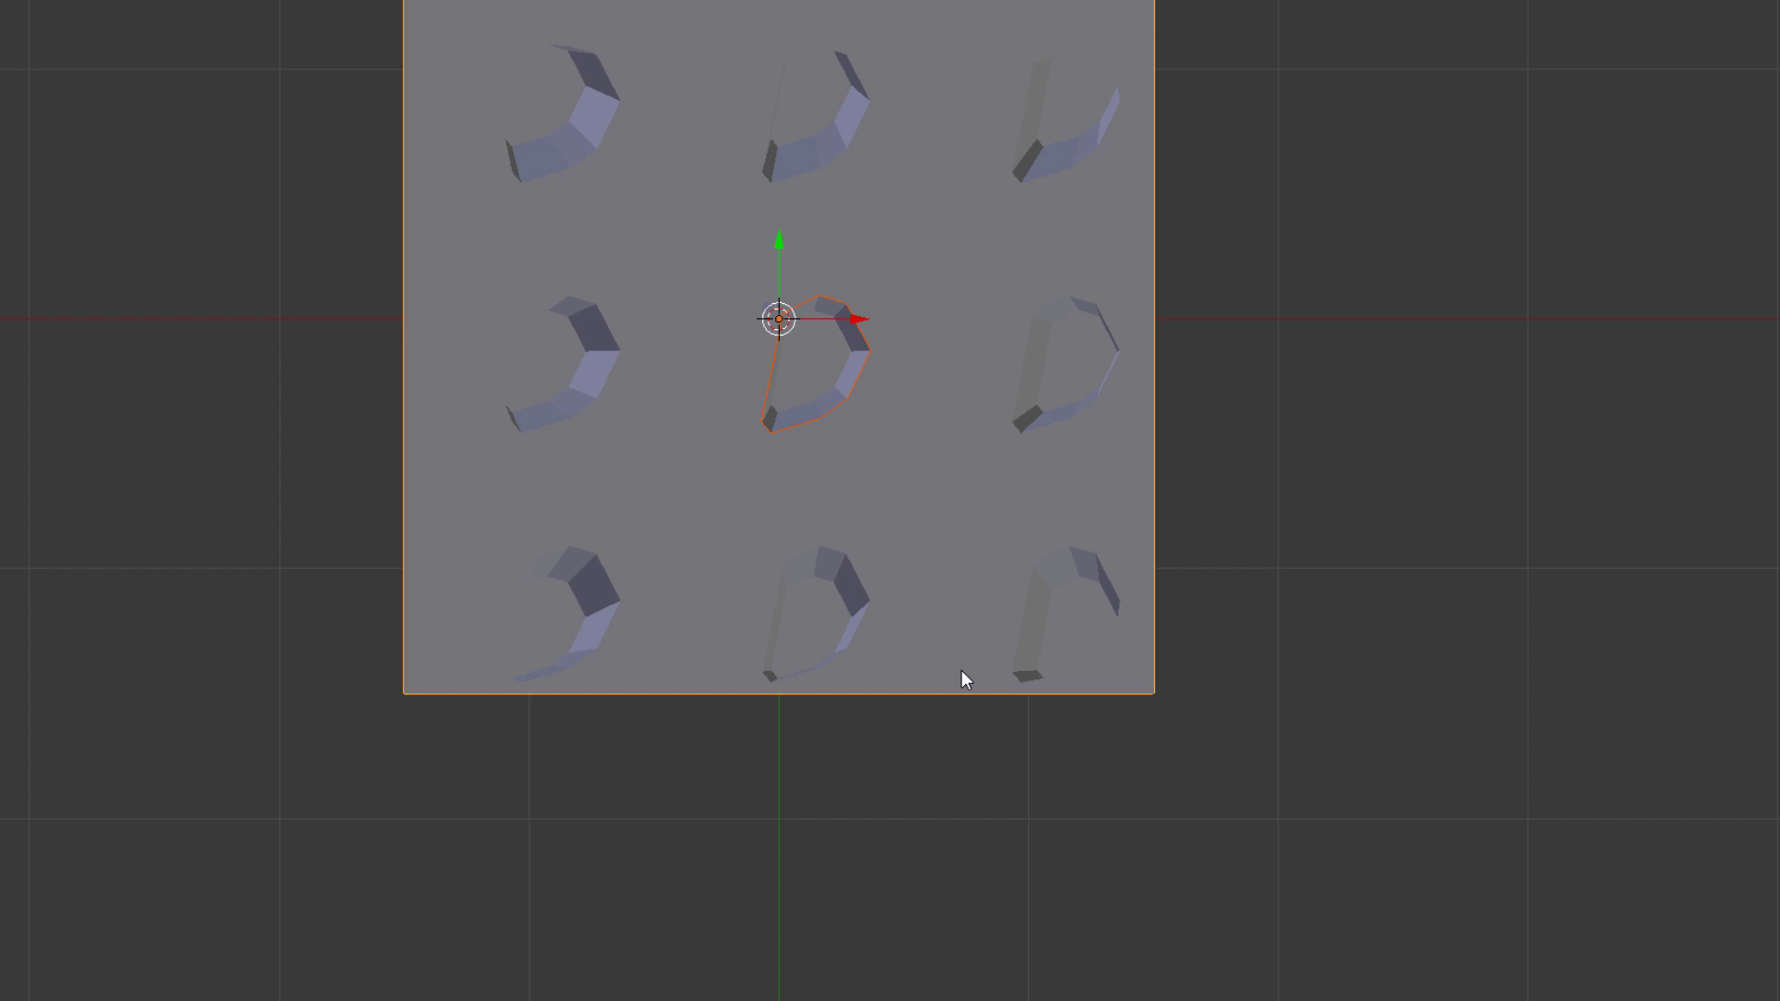
key(Tab)
key(Tab)
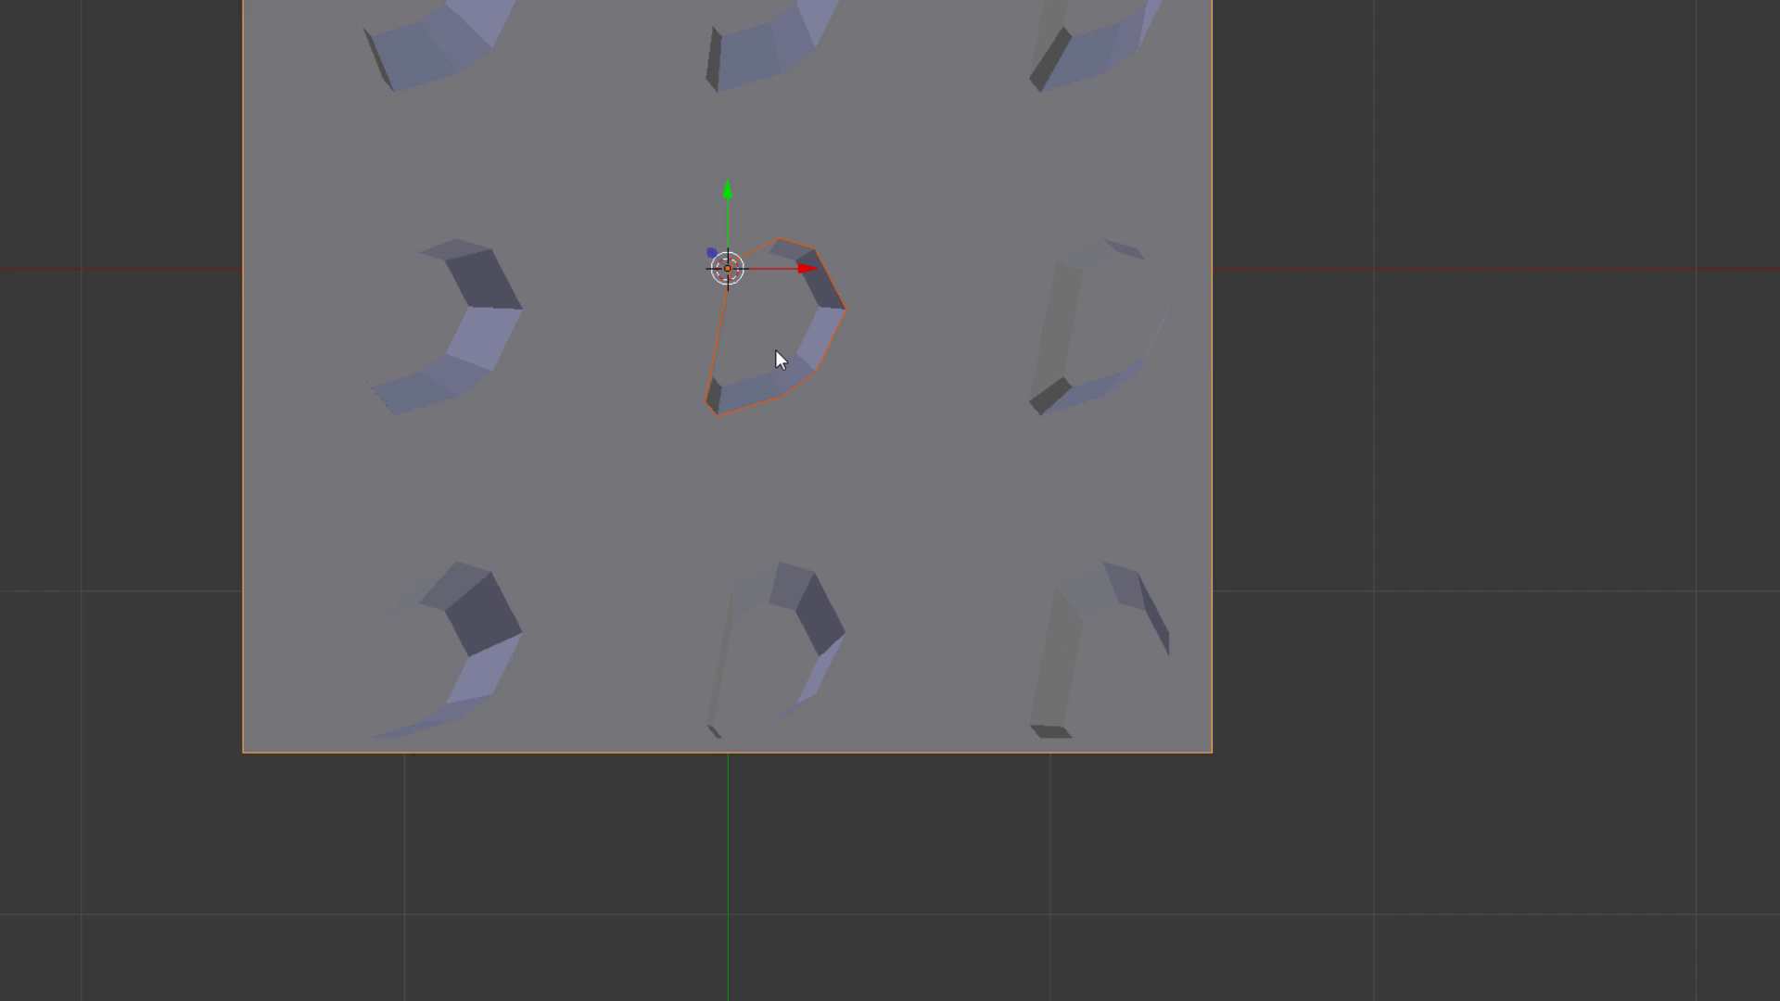
right_click(777, 349)
key(Tab)
scroll(777, 349, up, 2)
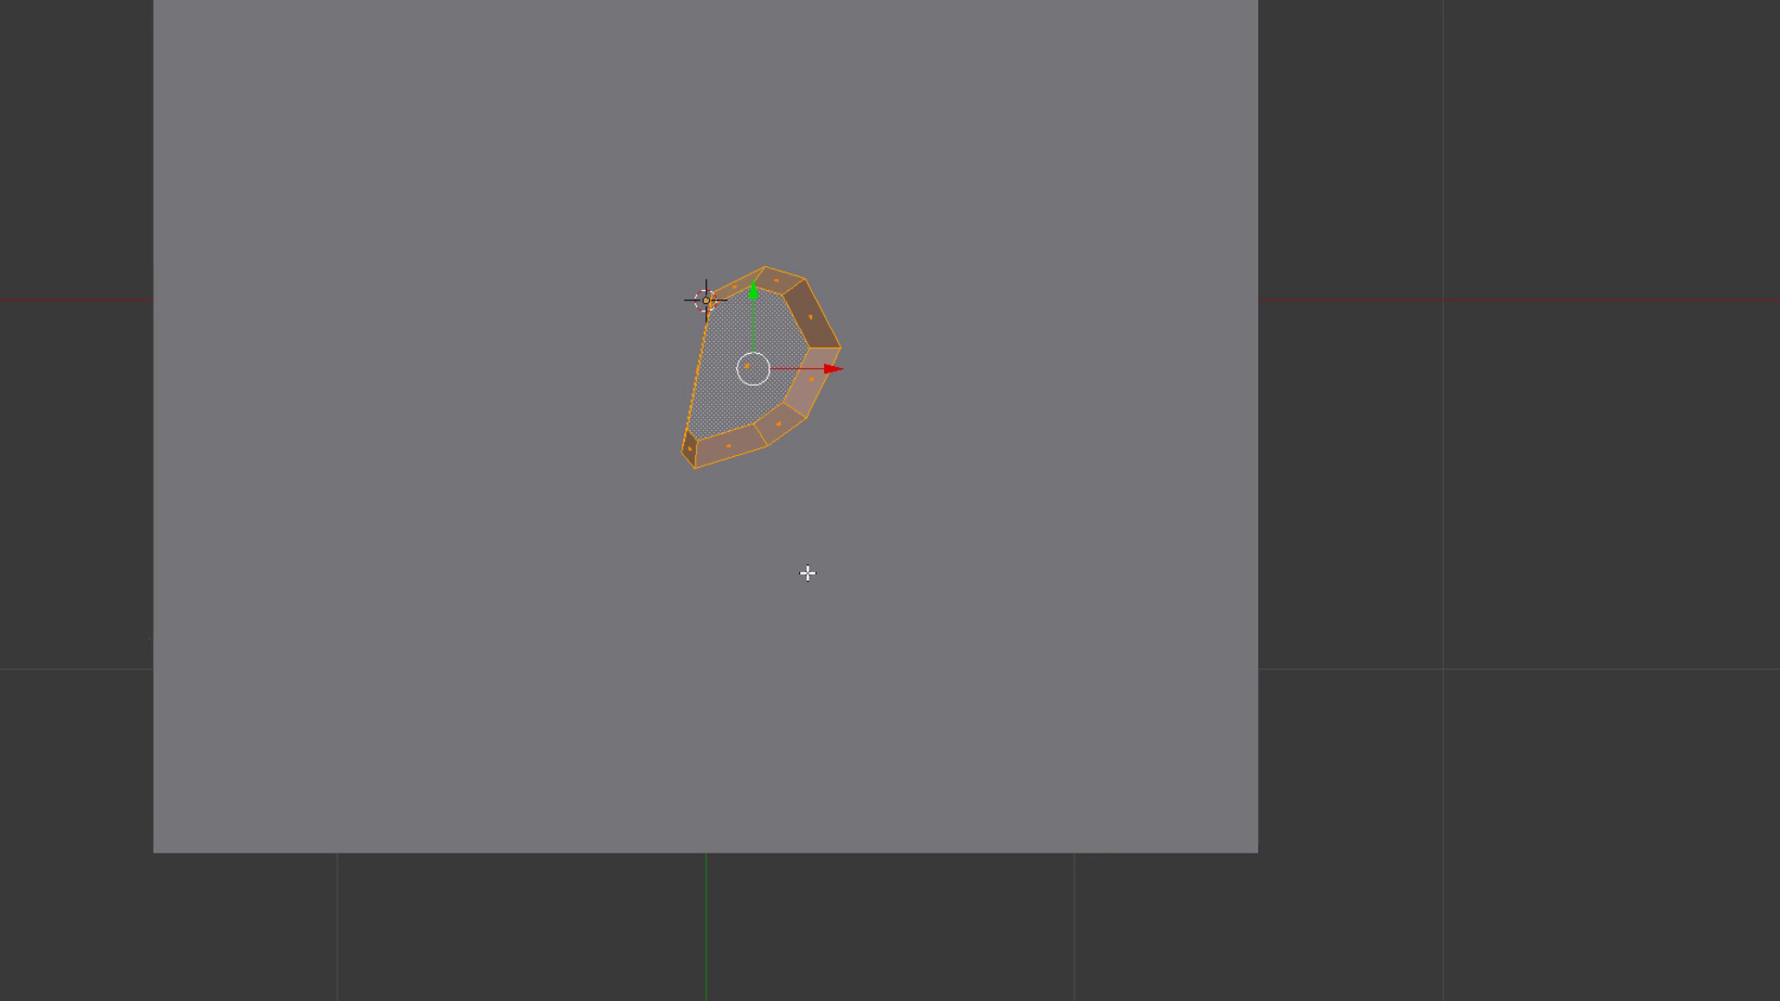
Try a duplicate of the stone mesh placed just above the original and rotated about the Z axis.
key(shift+d)
click(777, 372)
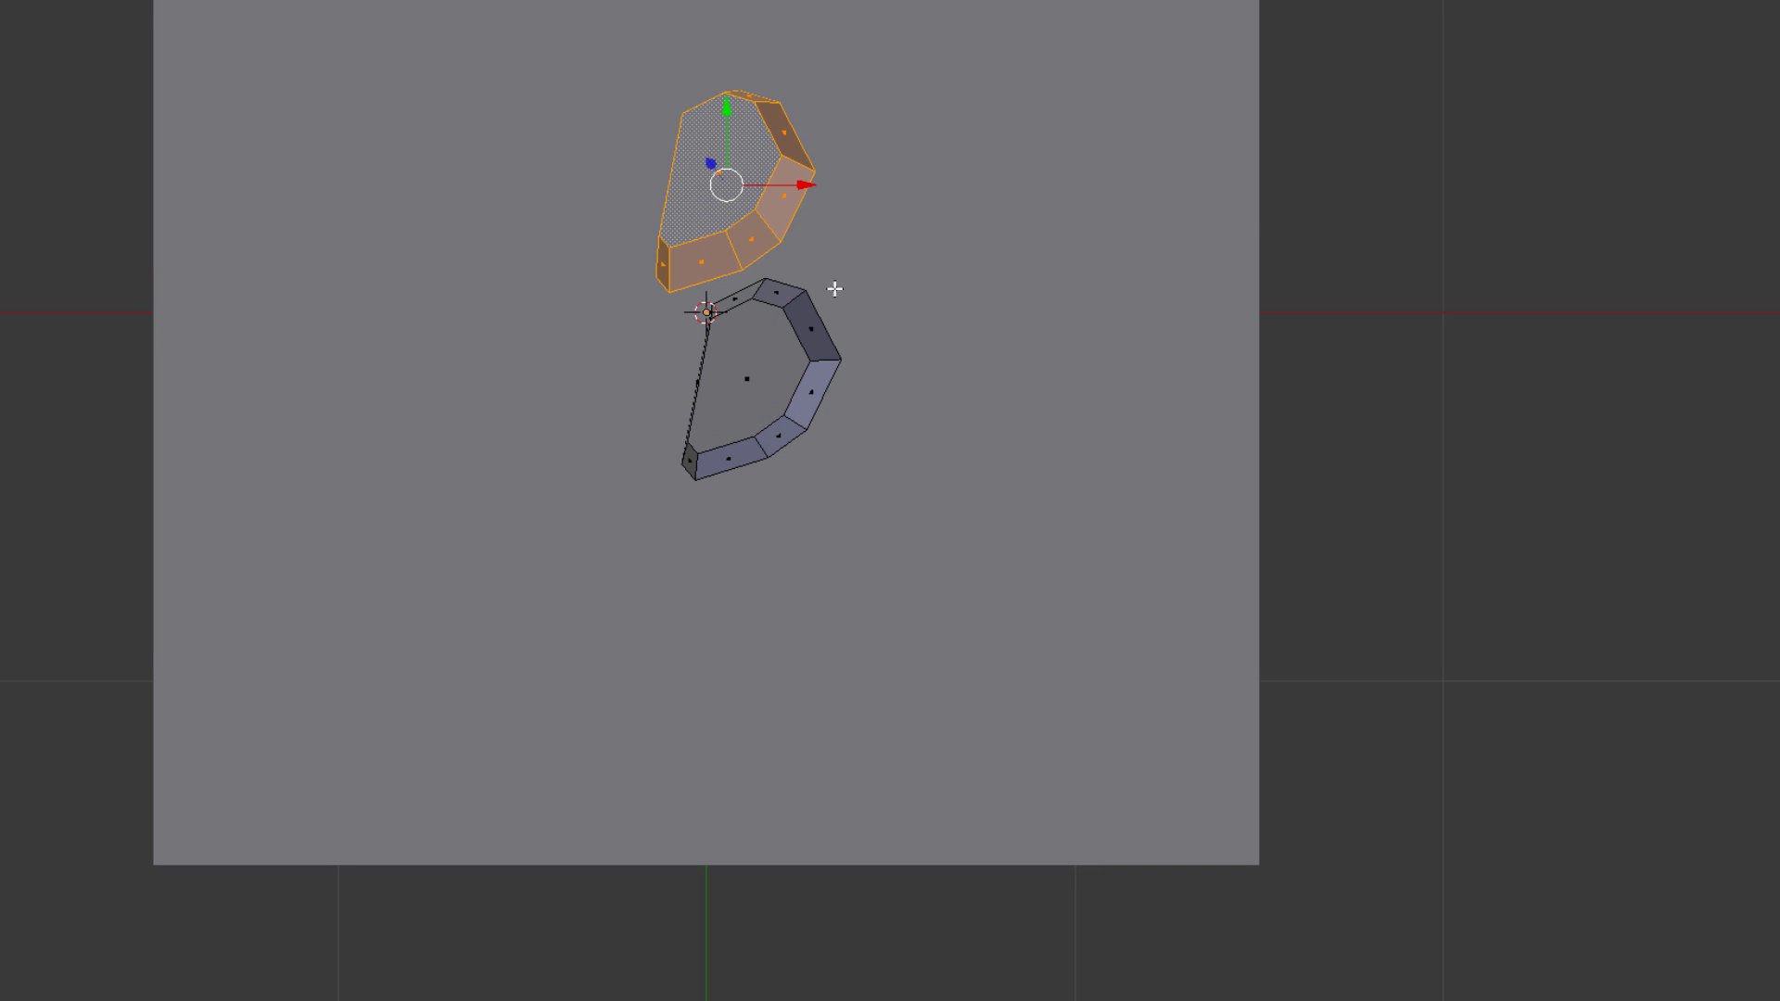
key(r)
key(z)
click(733, 461)
key(ctrl+z)
key(ctrl+z)
key(ctrl+z)
Duplicate the whole stone mesh in orthographic view, rotate the copy, and place it against the original's upper-left edge.
right_click(740, 371)
key(KP_5)
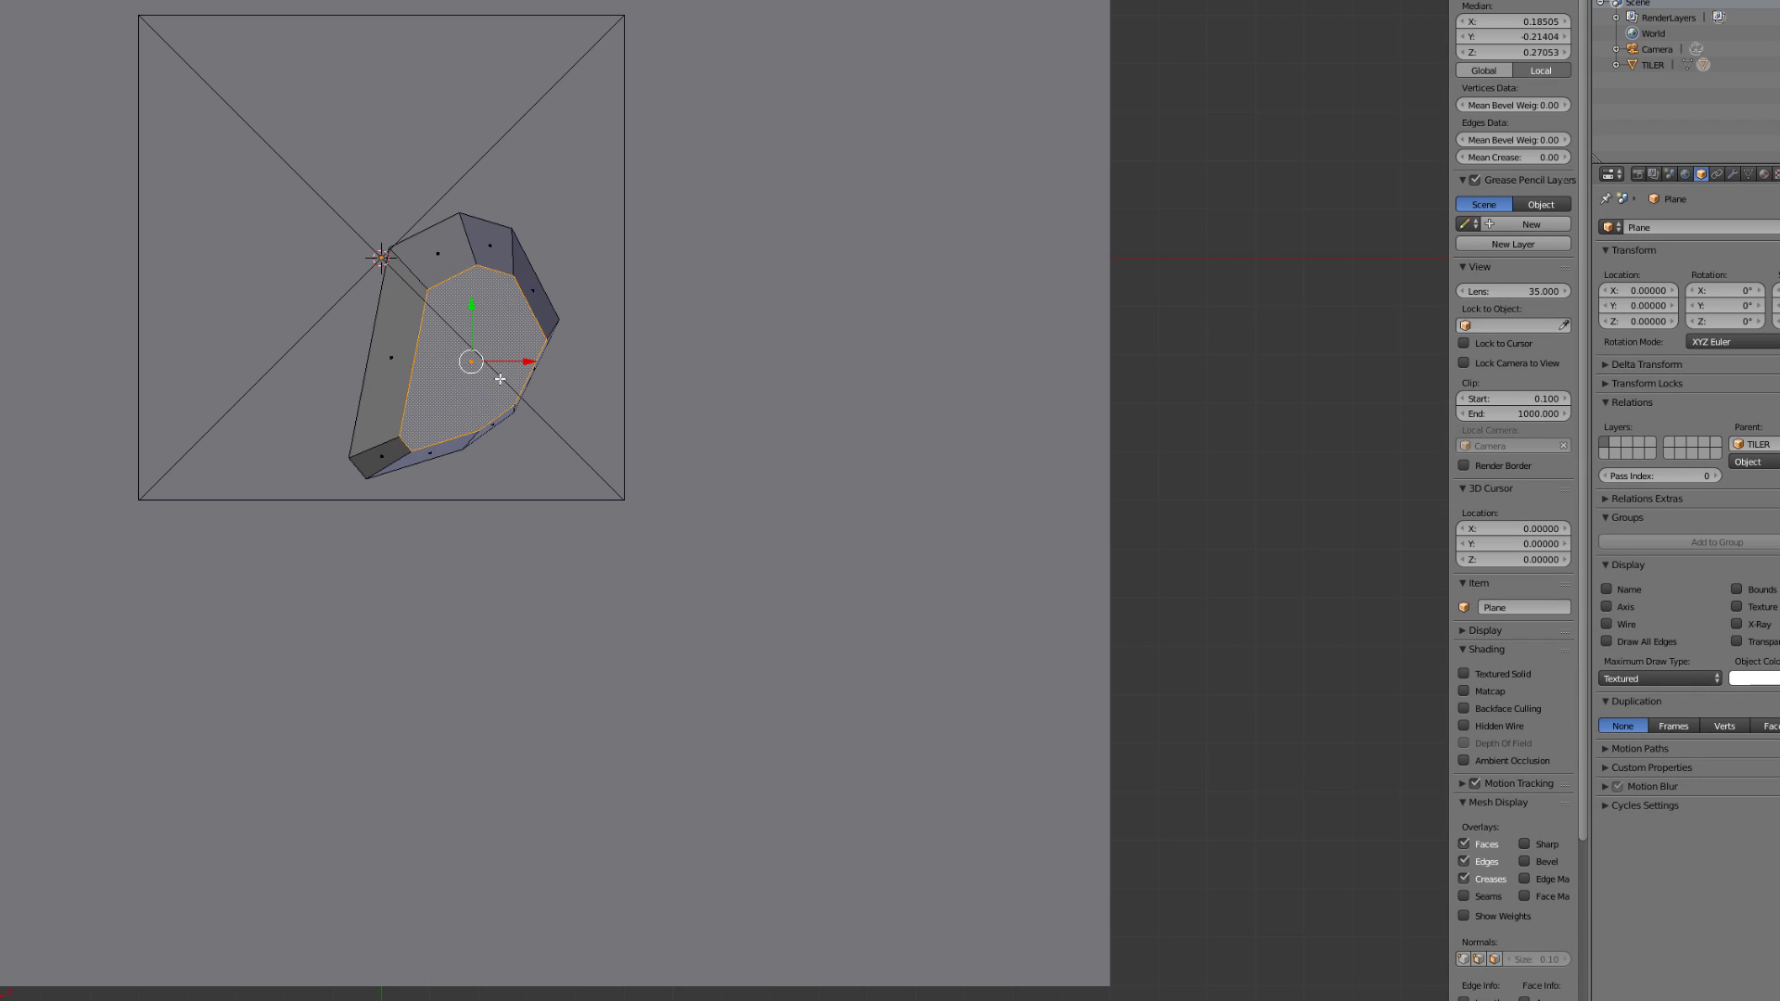
key(a)
key(a)
key(shift+d)
click(397, 196)
key(r)
click(561, 264)
key(g)
click(586, 290)
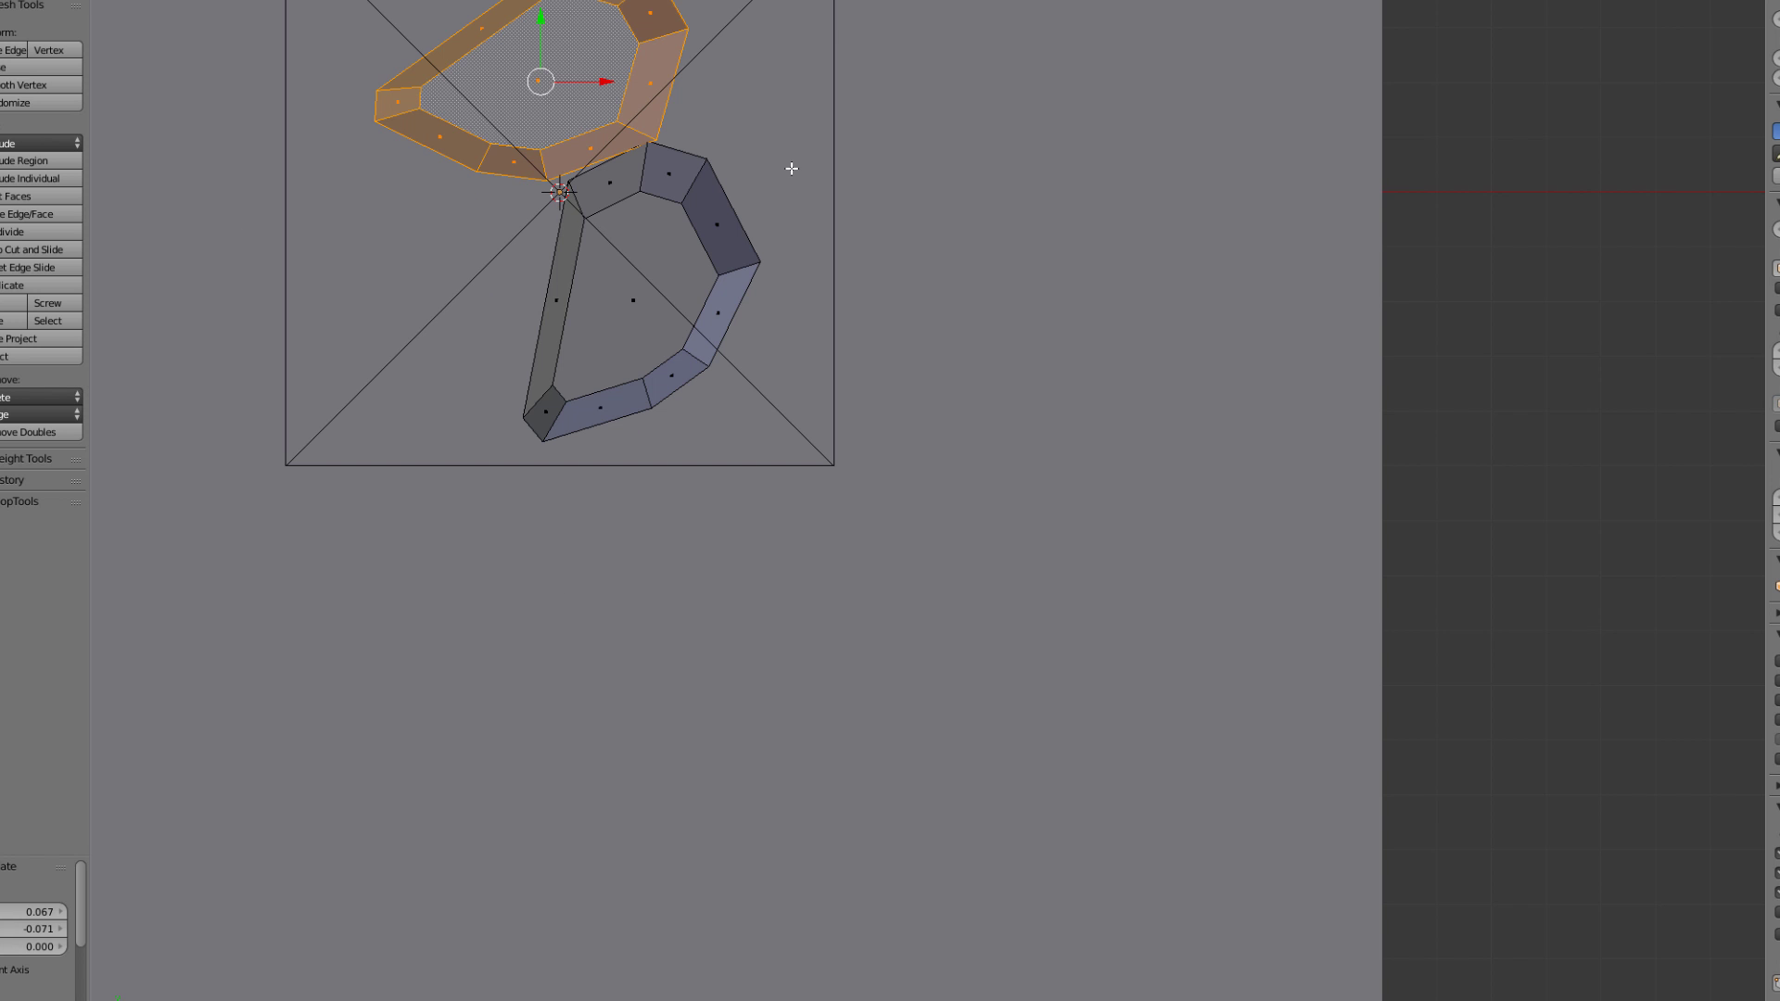
Rotate the duplicated upper stone slightly, check its repeats across the tiles in Object Mode, and reopen the mesh for editing.
key(r)
click(783, 153)
scroll(729, 367, down, 3)
key(Tab)
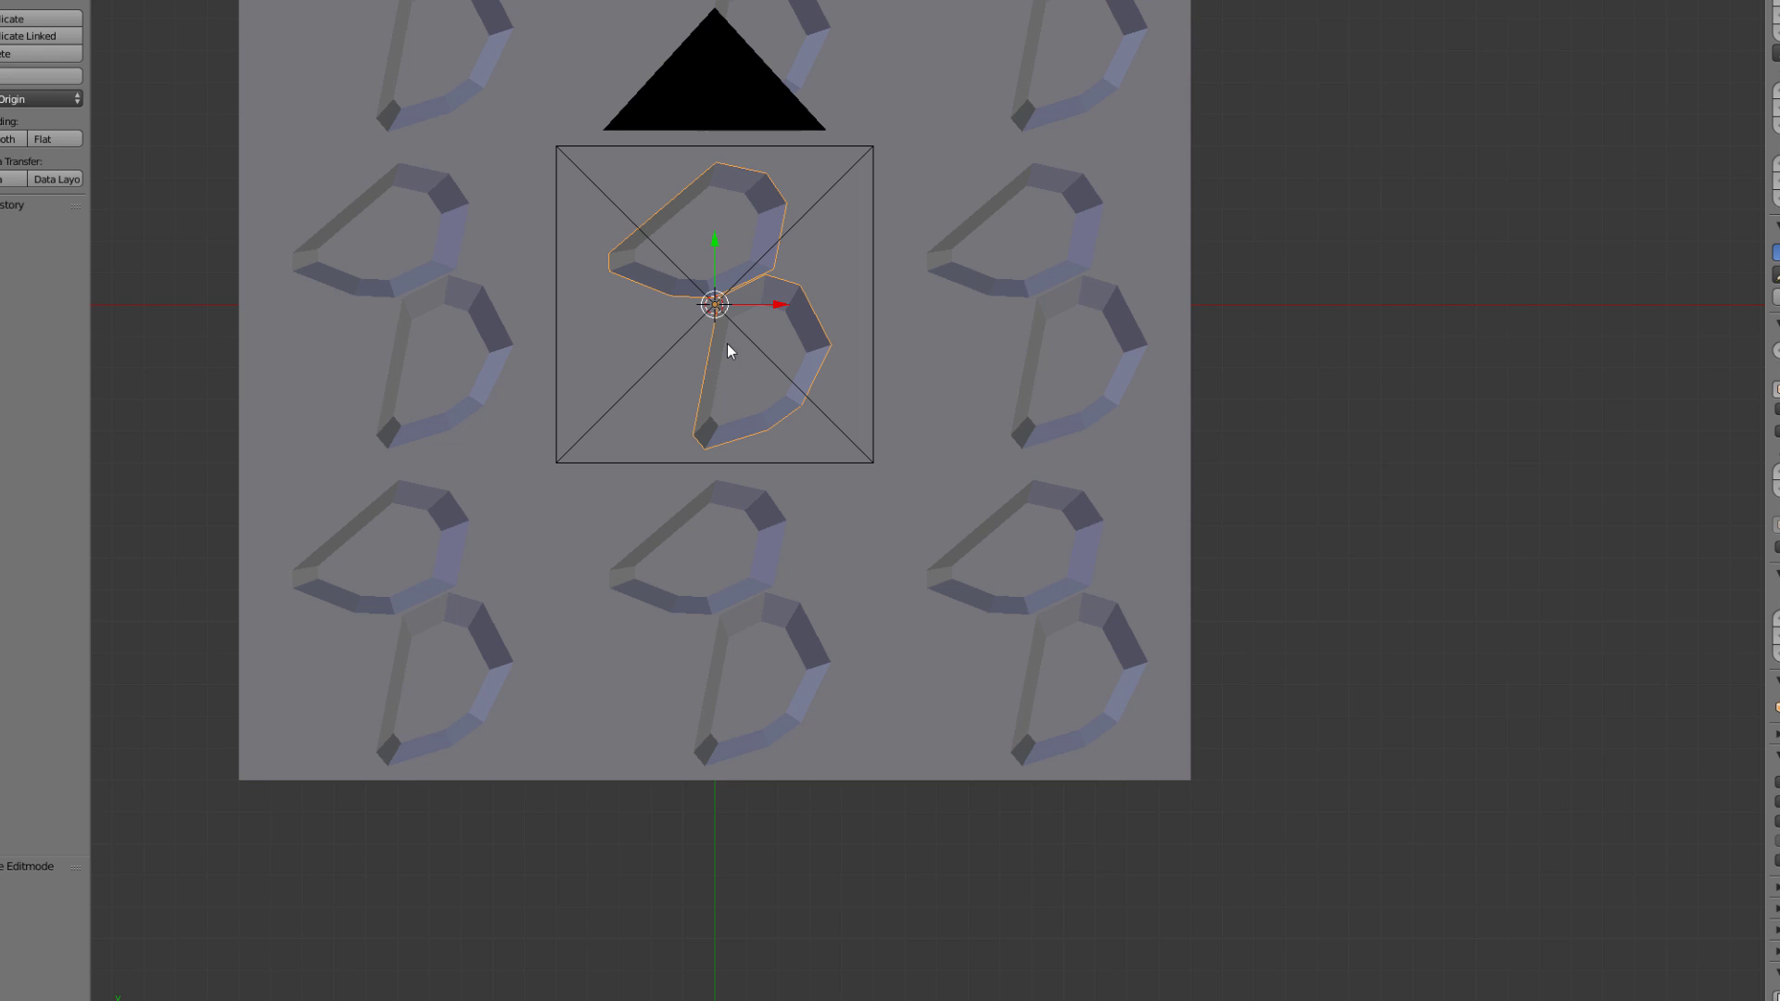
shift+middle_drag(727, 348, 843, 445)
key(Tab)
scroll(861, 424, up, 3)
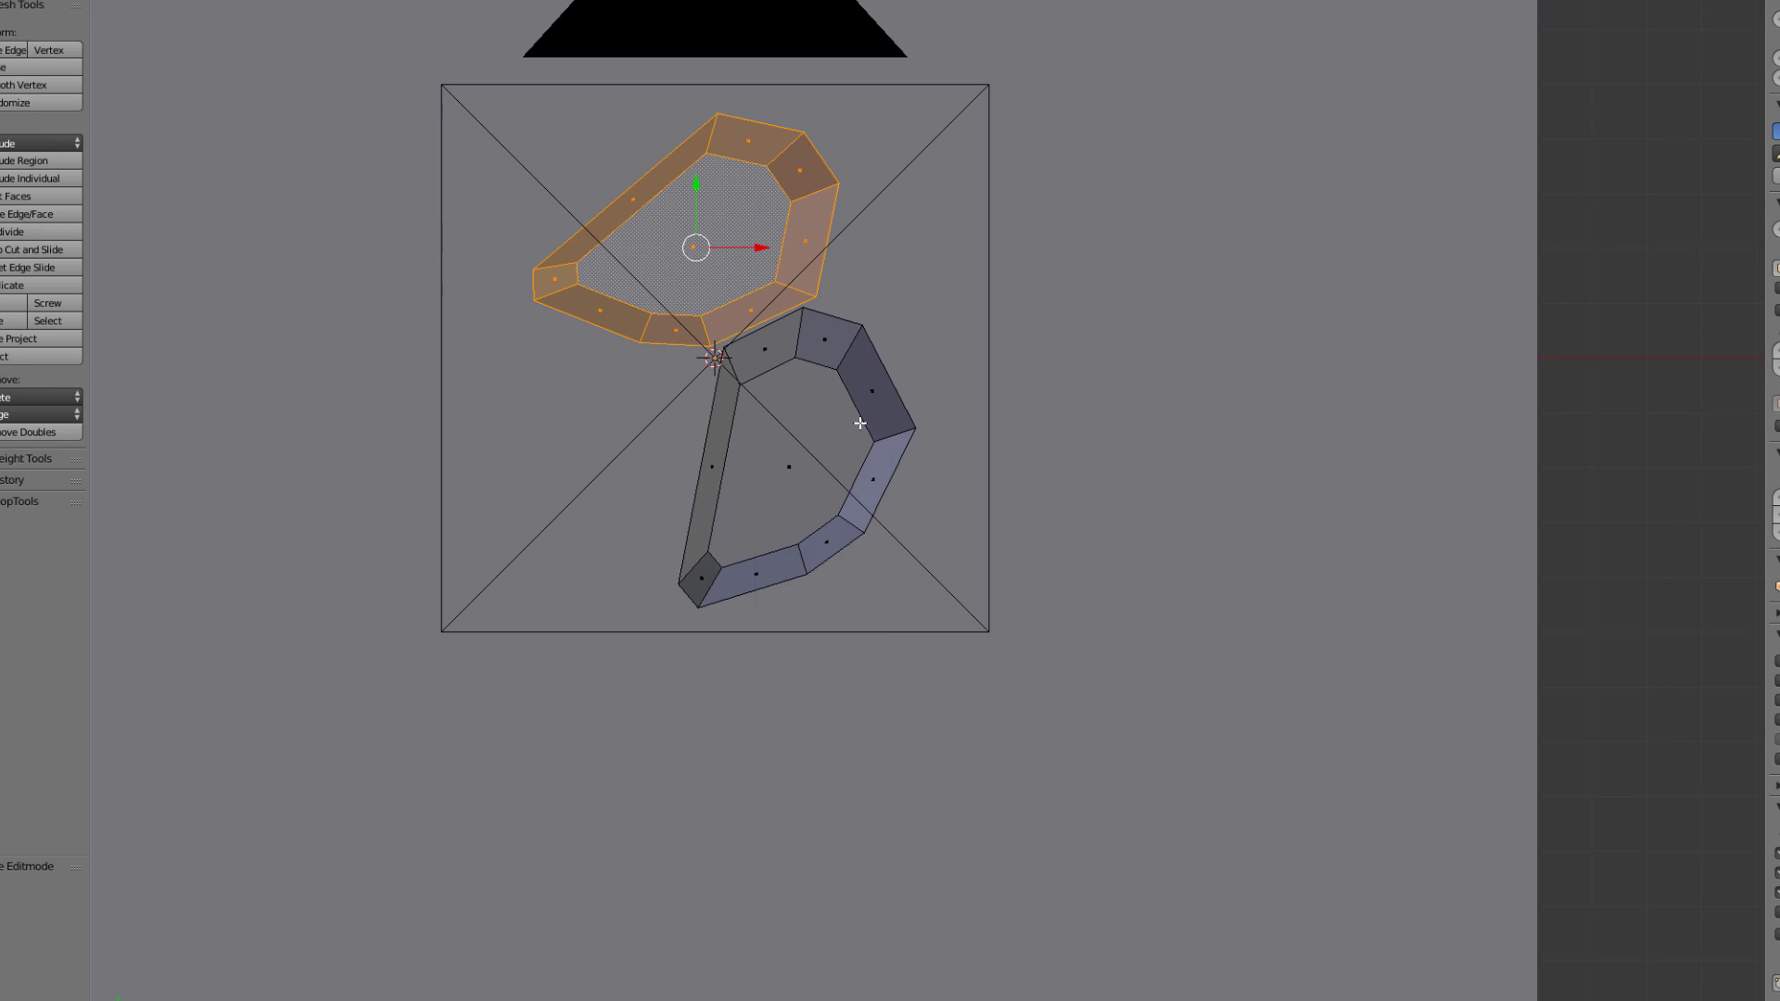
key(shift+a)
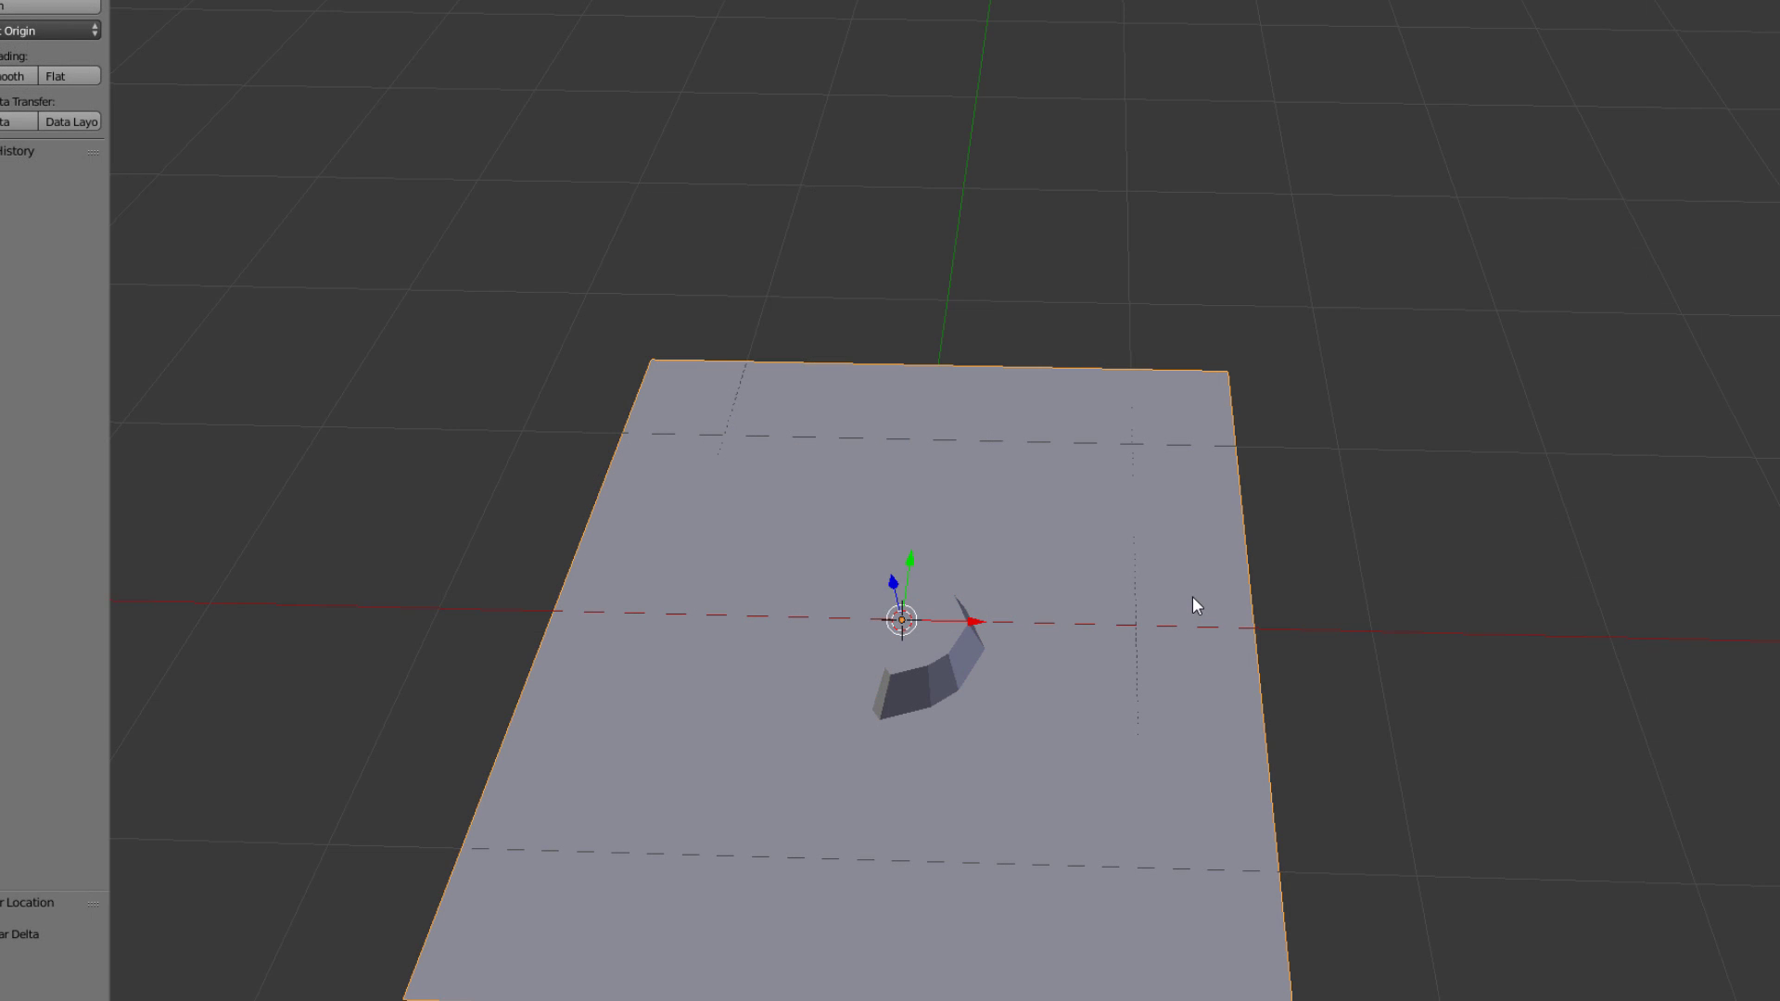
Parent the single stone to the TILER plane using Object, and set TILER's duplication to Faces, viewed from the top.
key(ctrl+p)
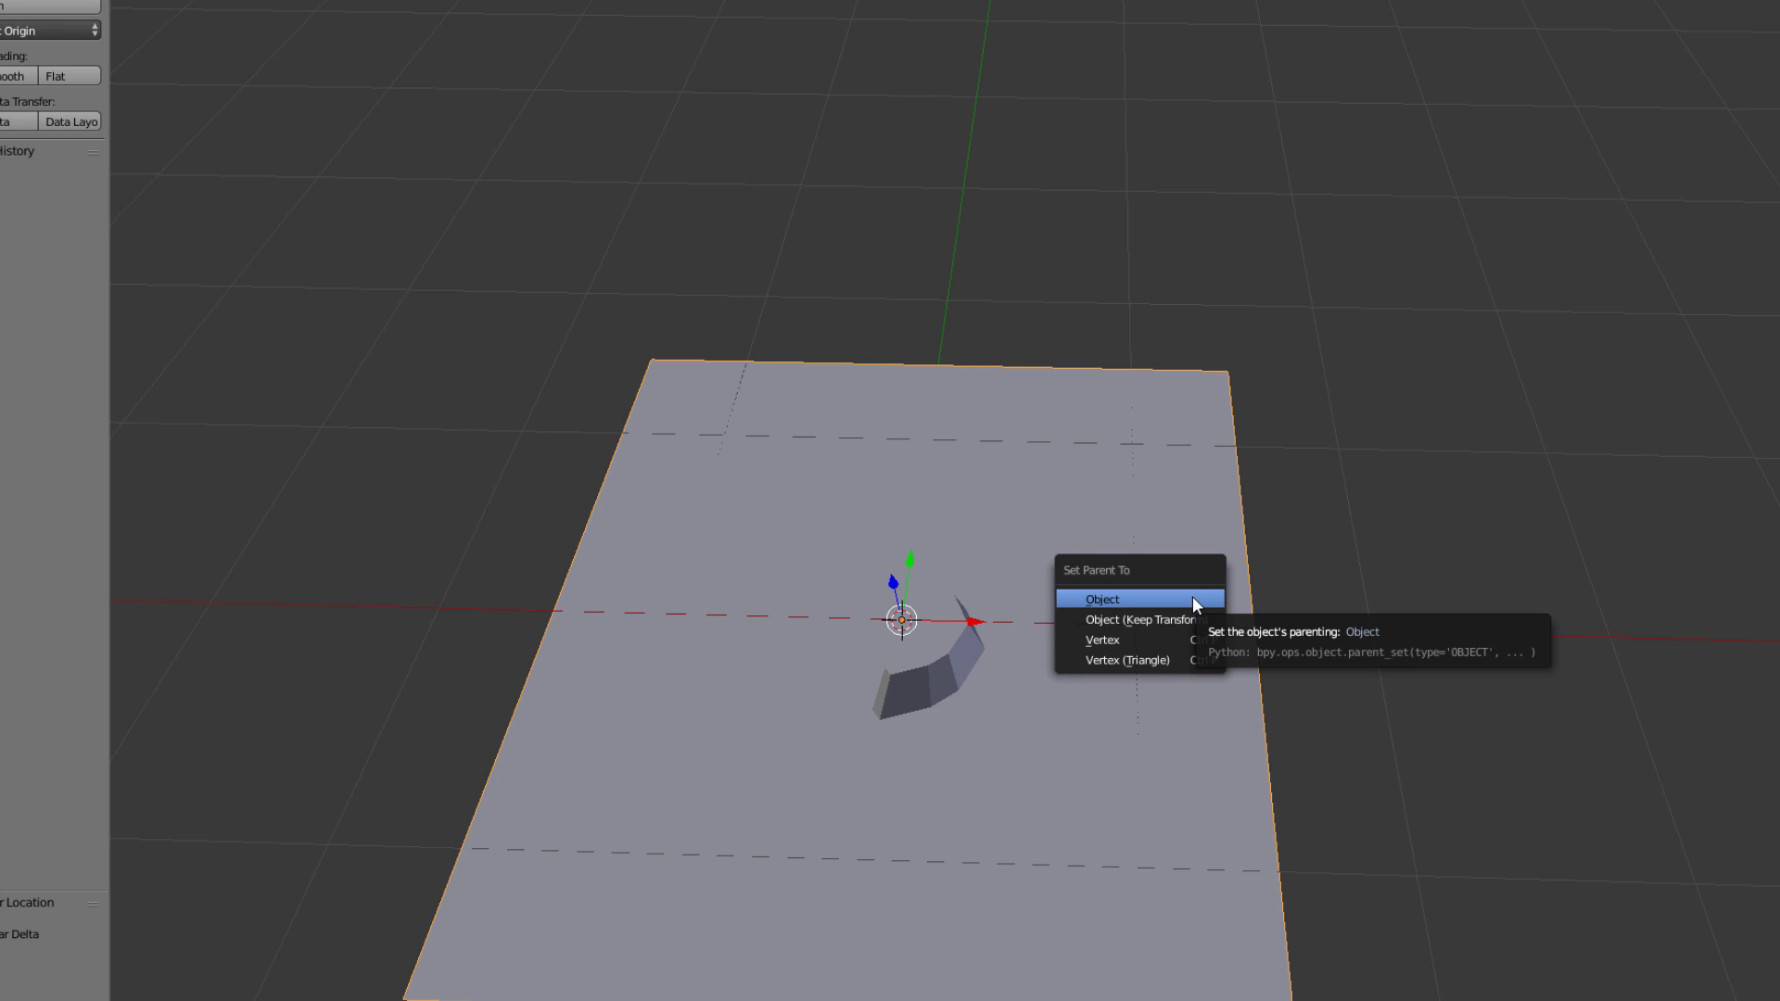
click(1047, 609)
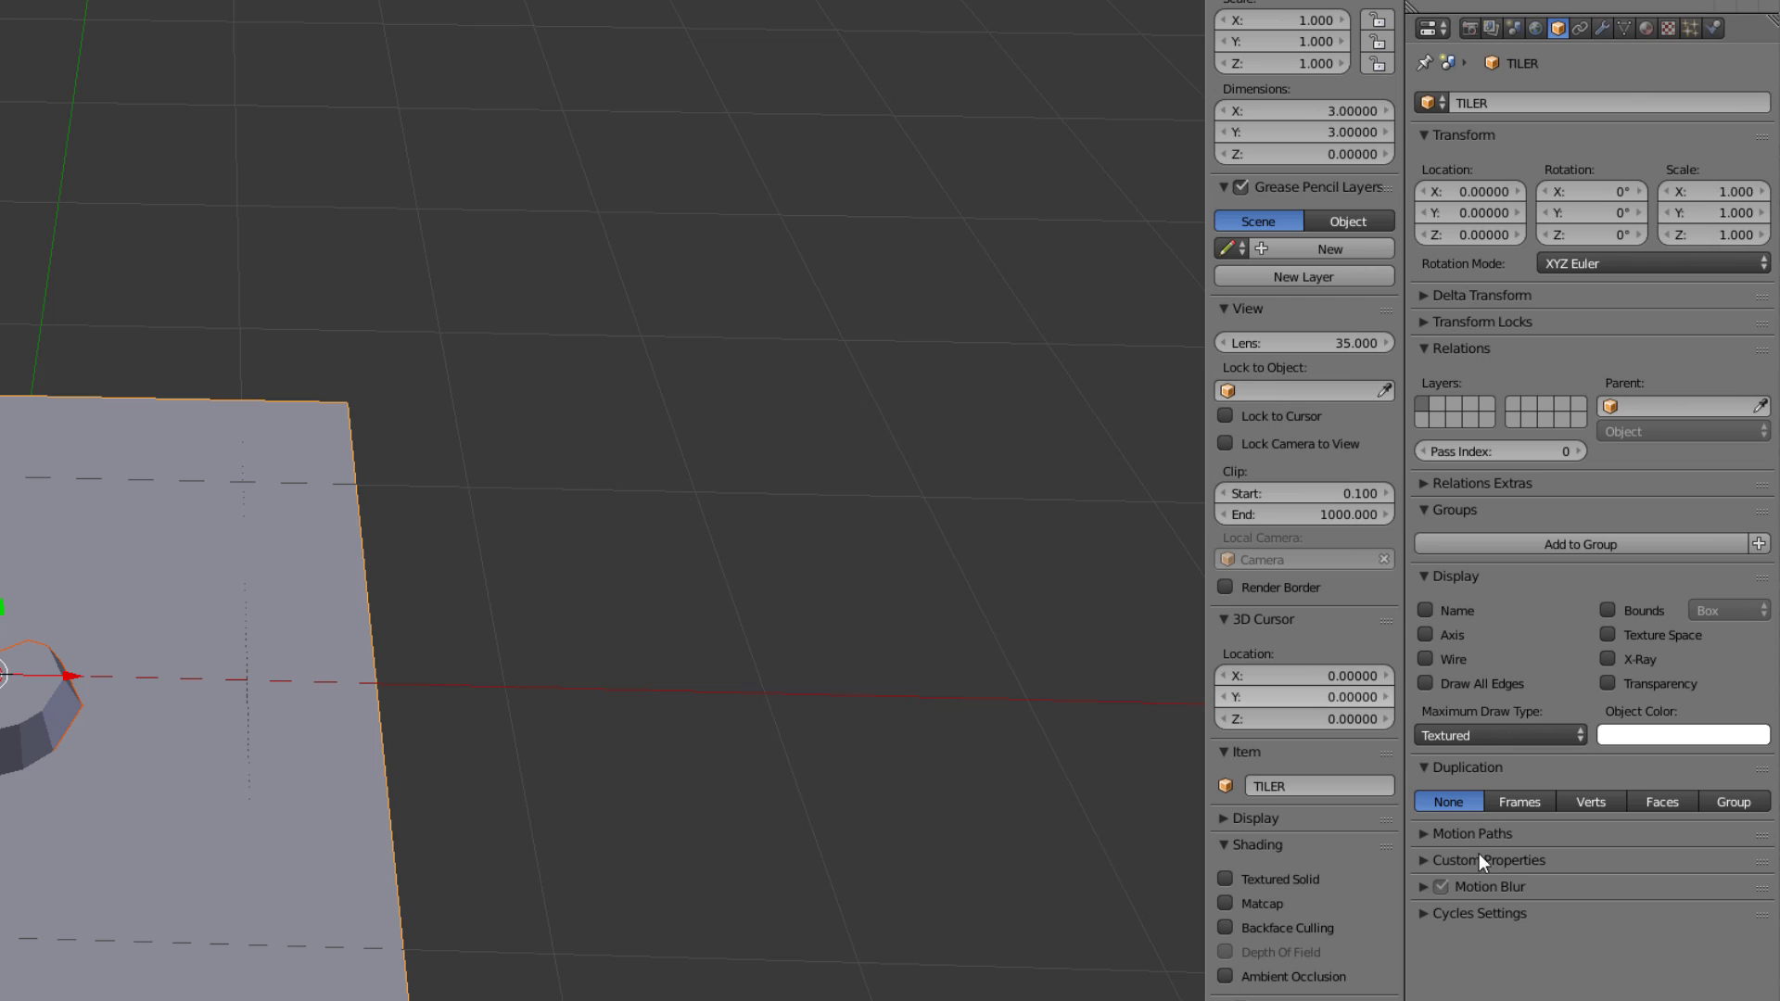
click(1641, 804)
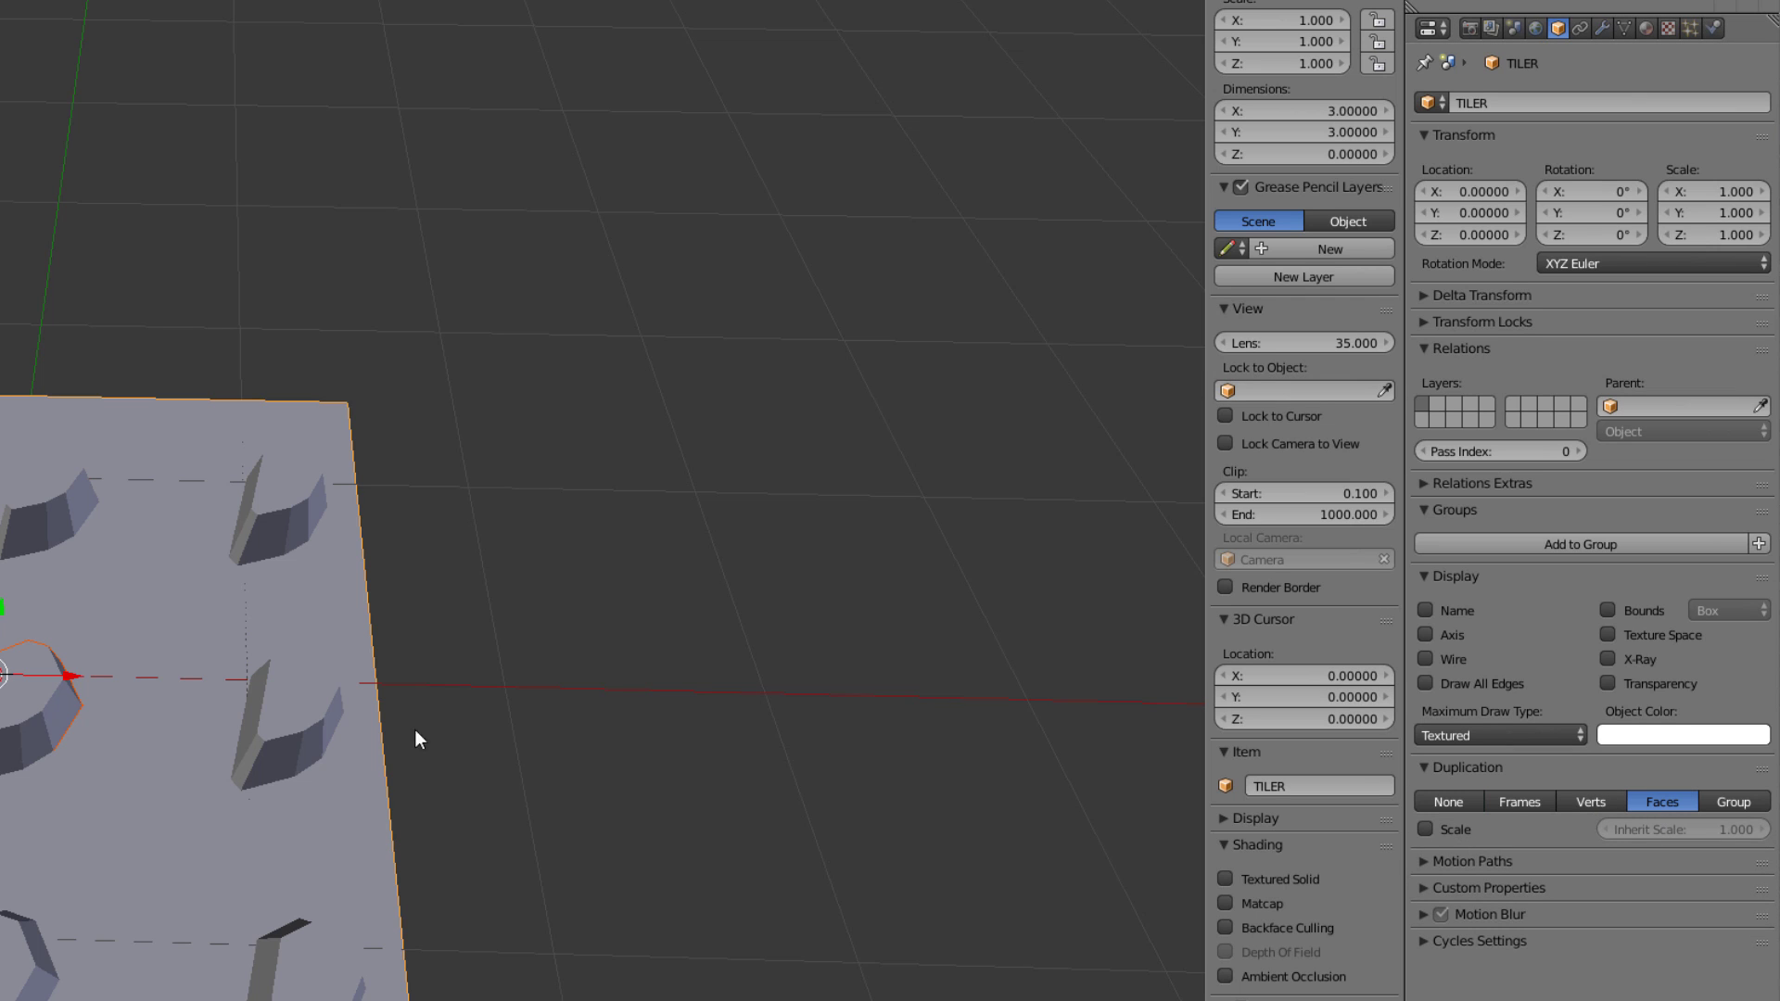
key(KP_7)
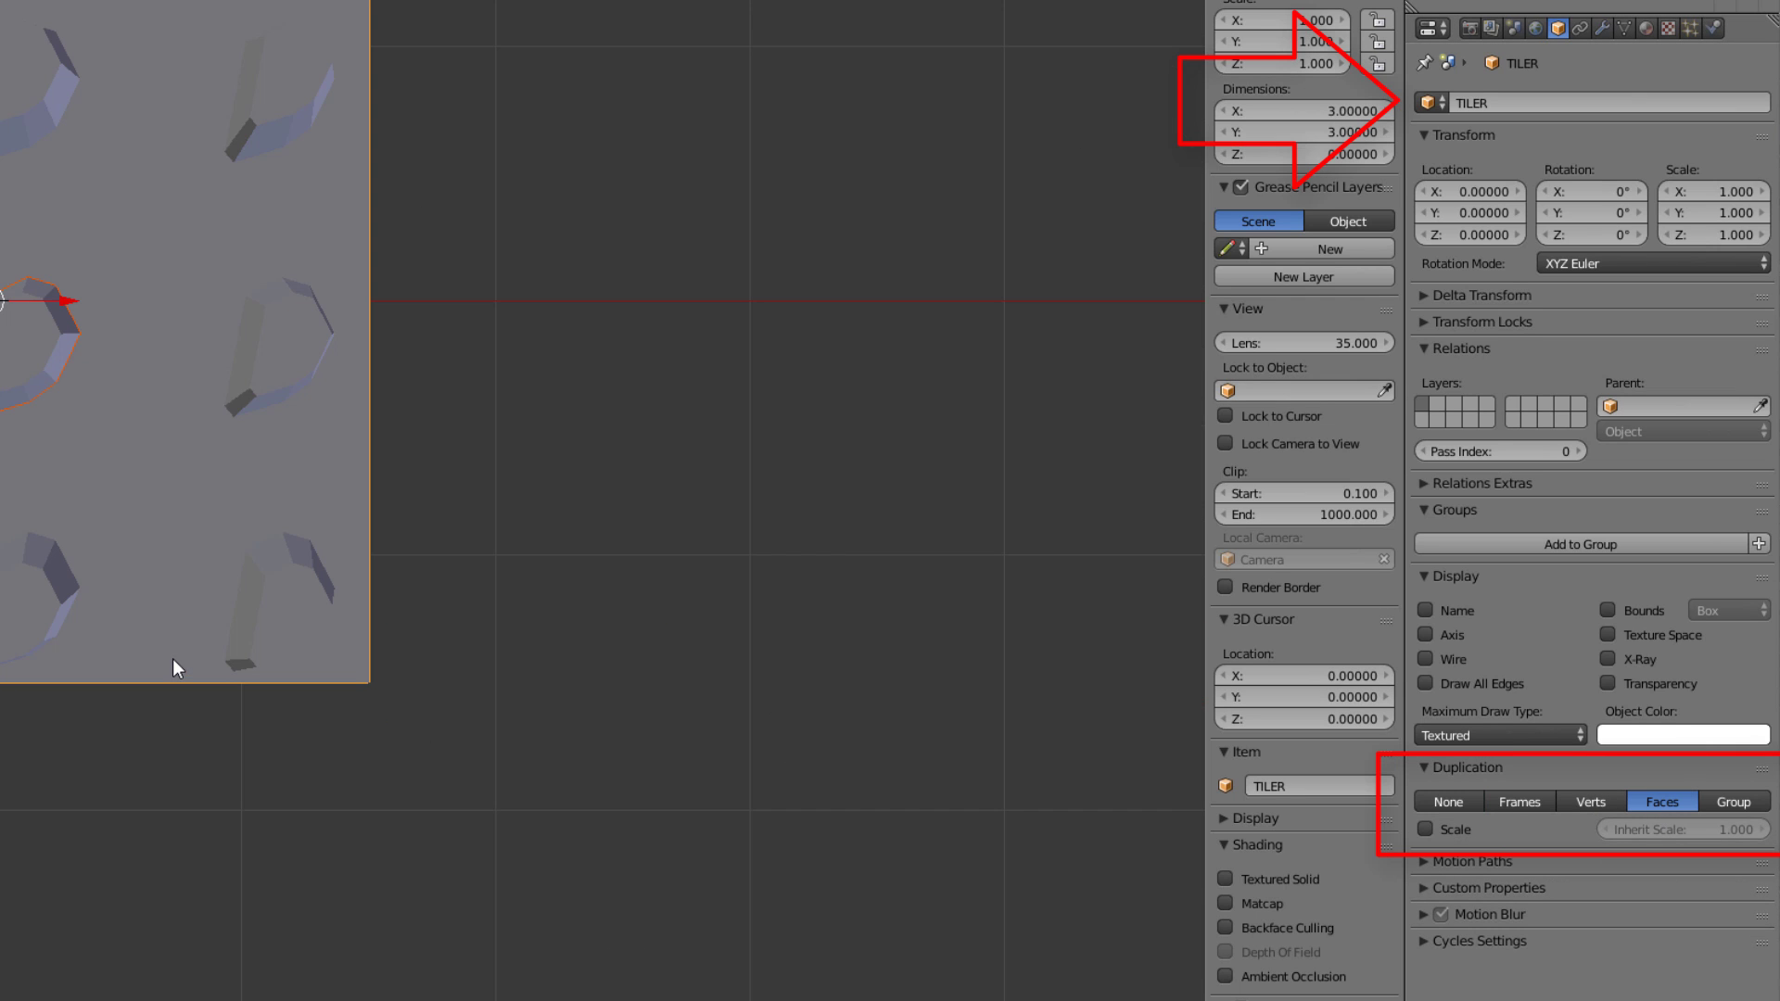
Open the stone mesh for editing and clear the face selection on the lower stone.
key(Tab)
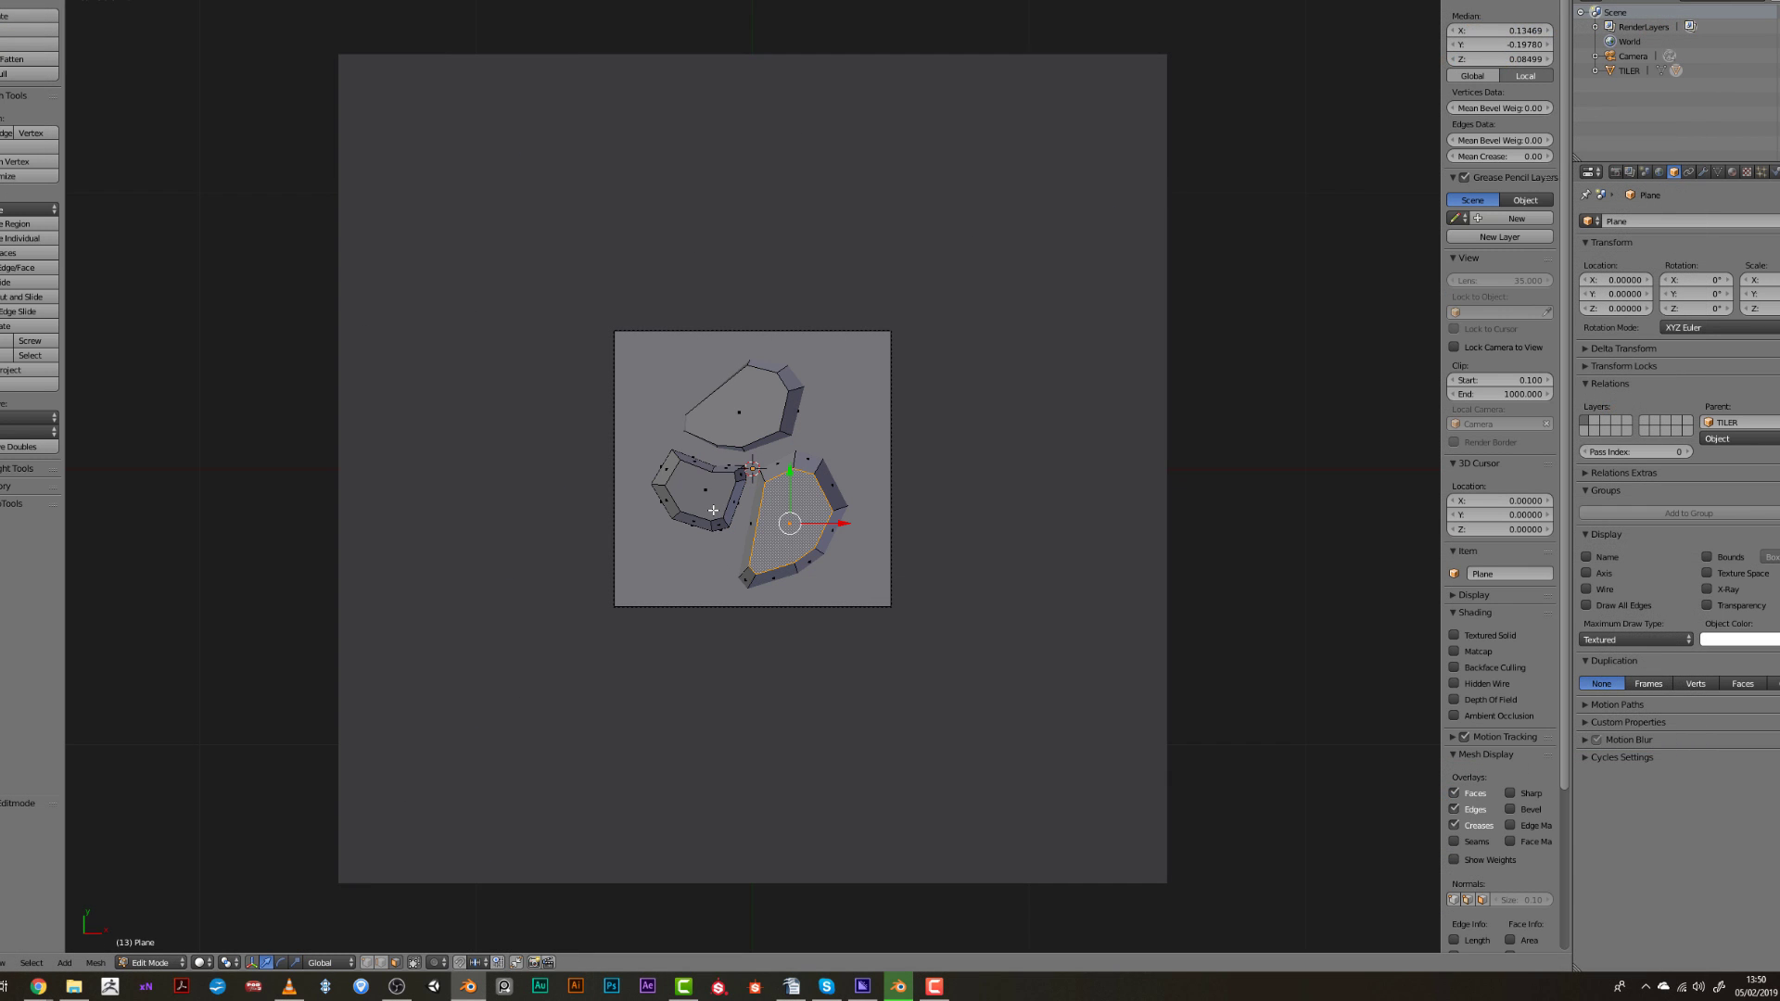
key(a)
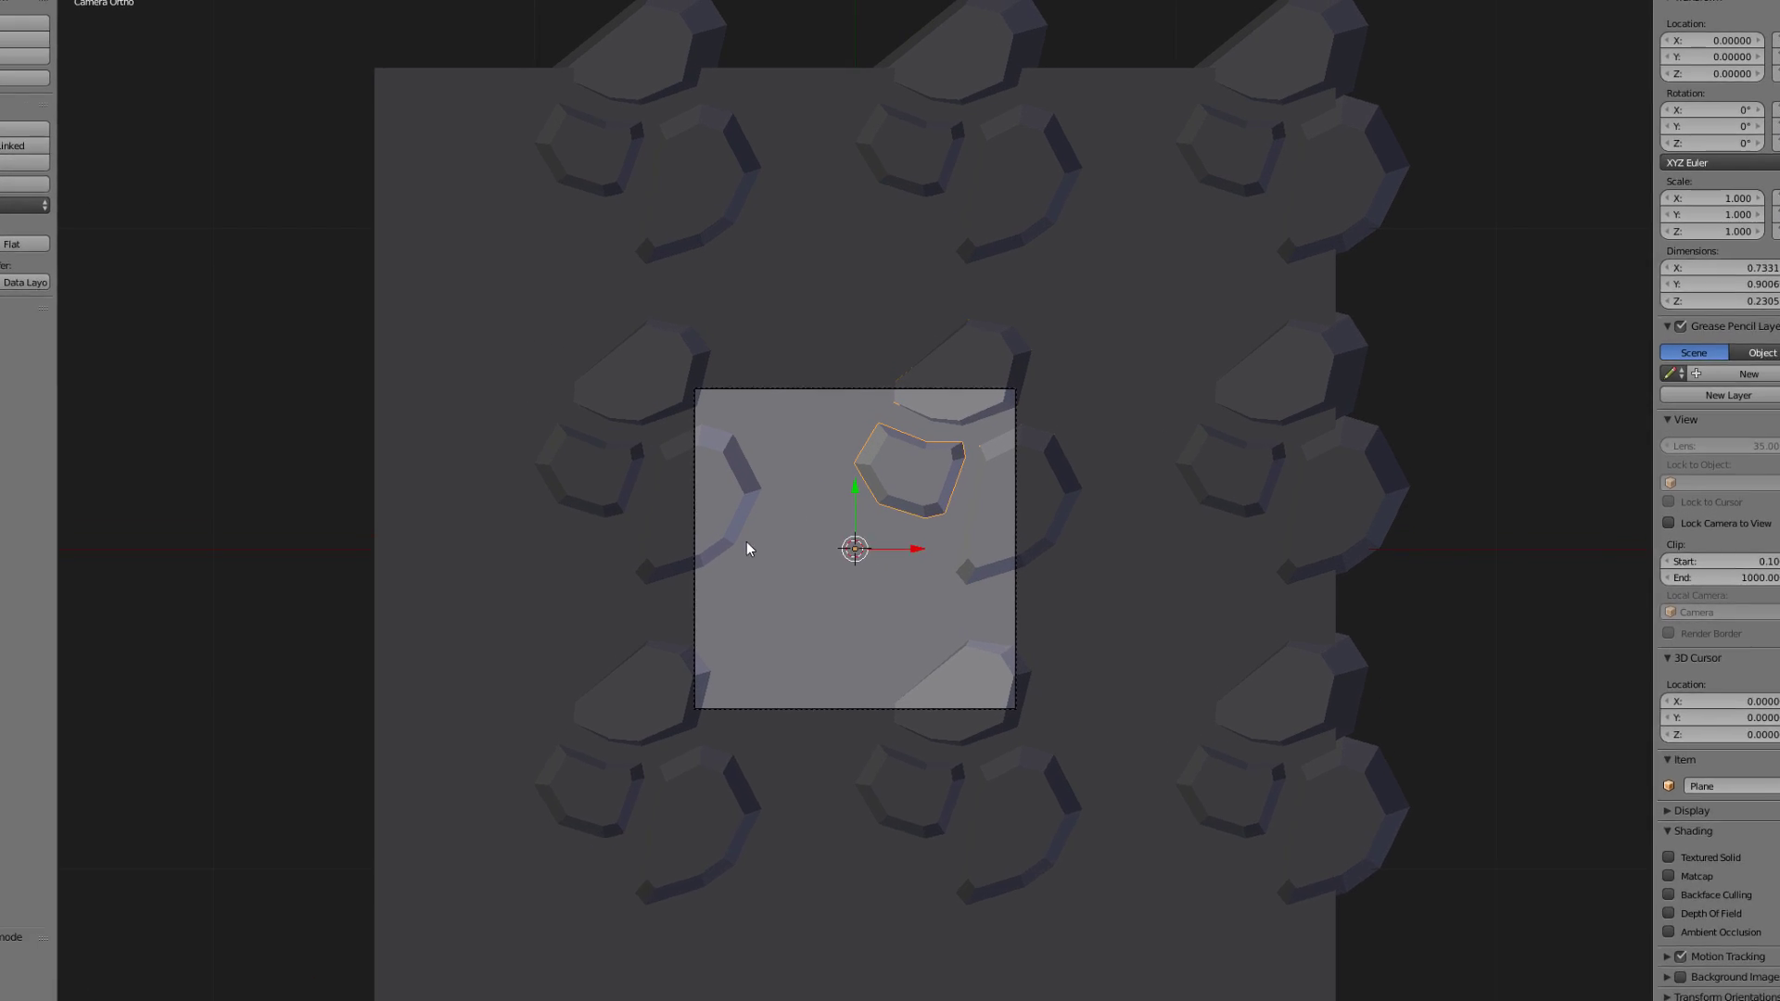
scroll(1013, 828, up, 4)
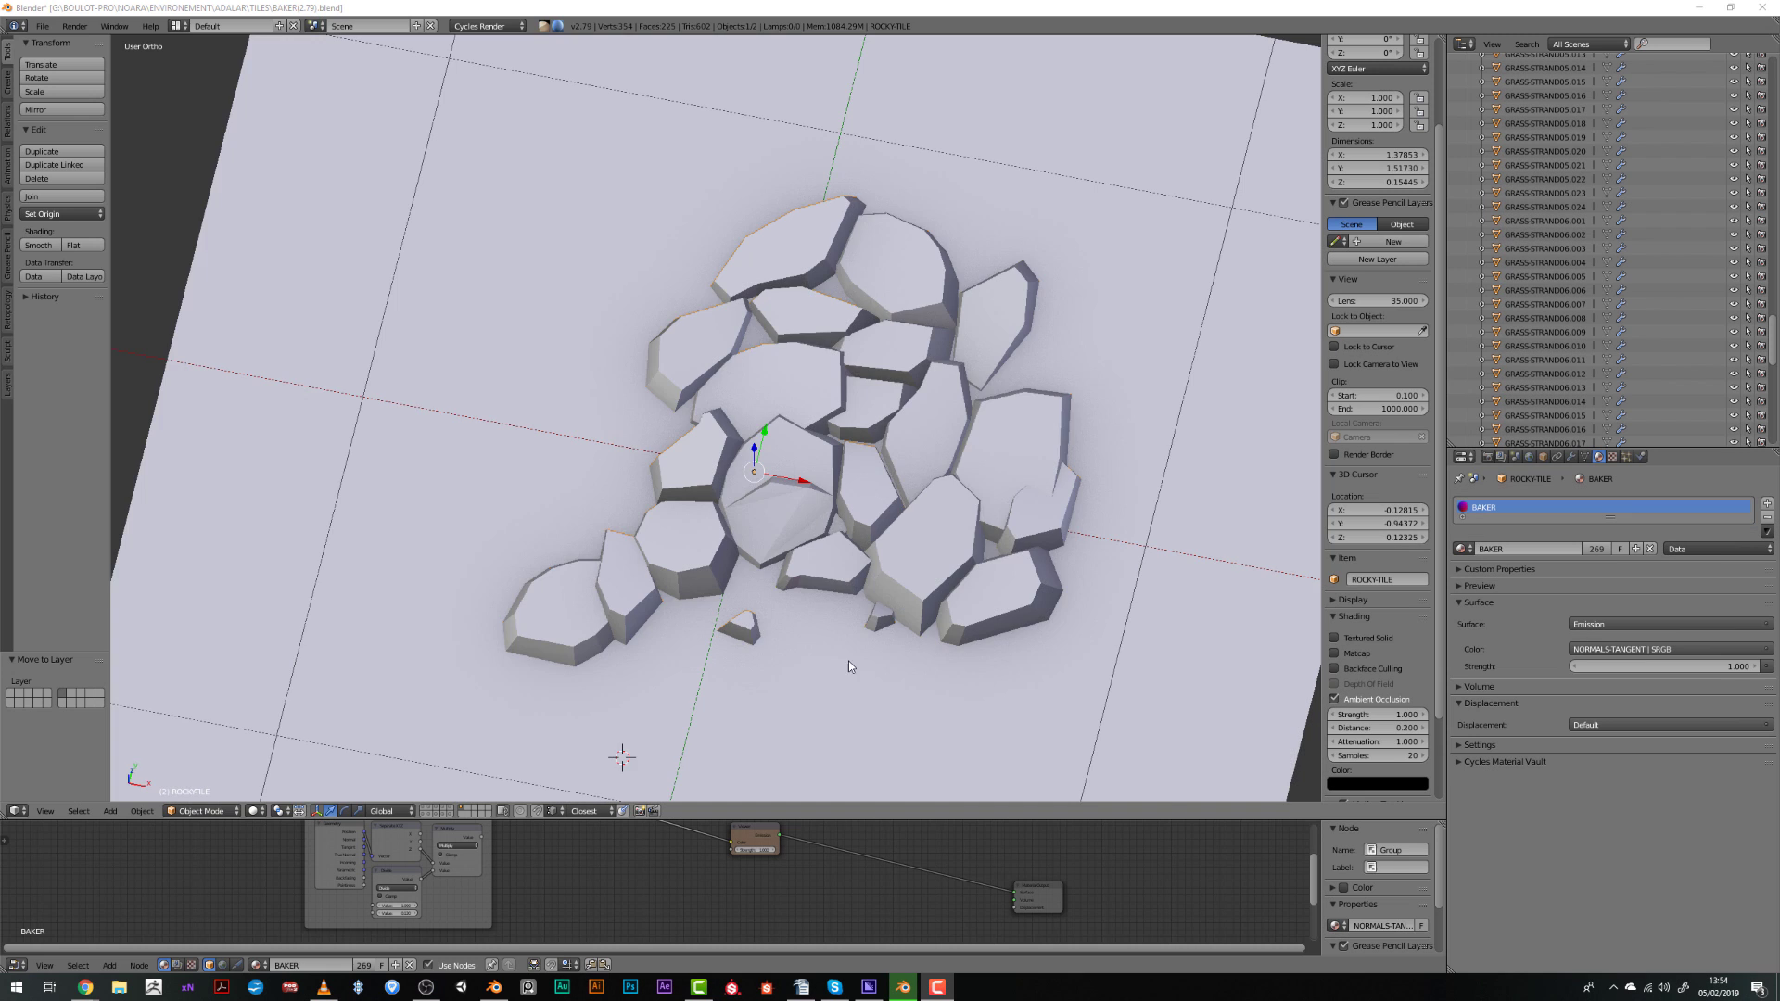
Parent the ROCKY-TILE stone cluster to the TILE plane in top view using the Object option.
scroll(831, 651, down, 4)
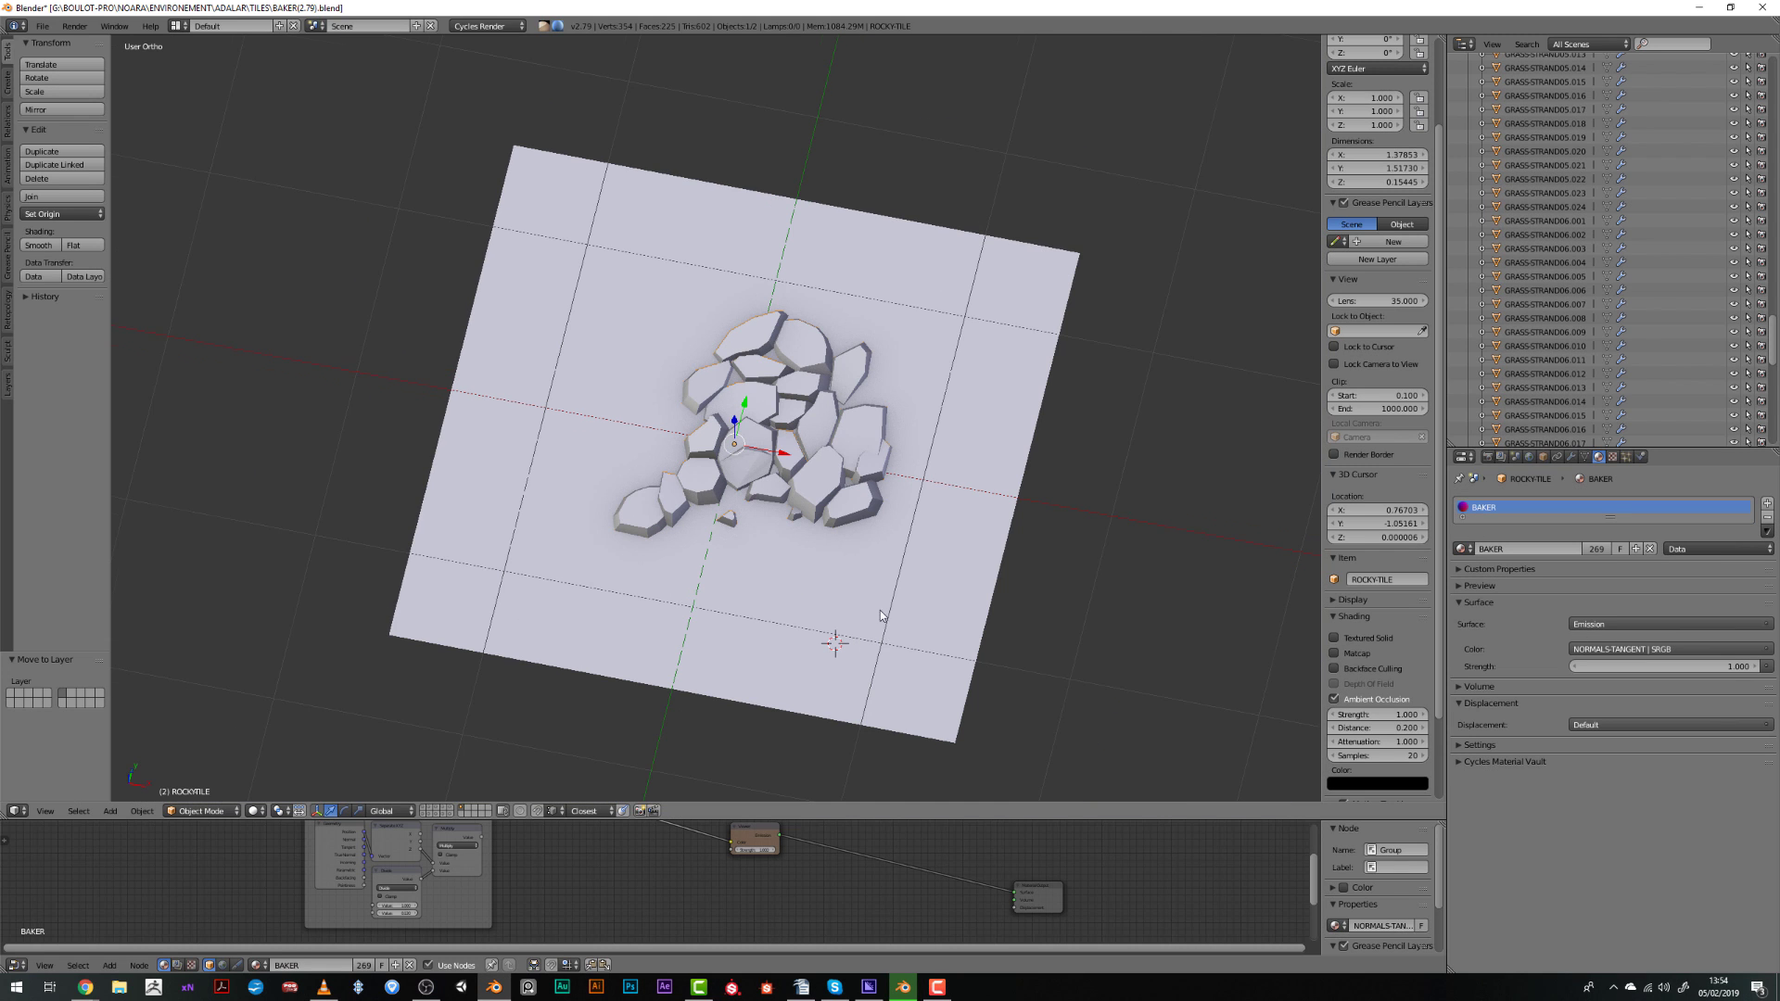
key(KP_7)
shift+right_click(994, 549)
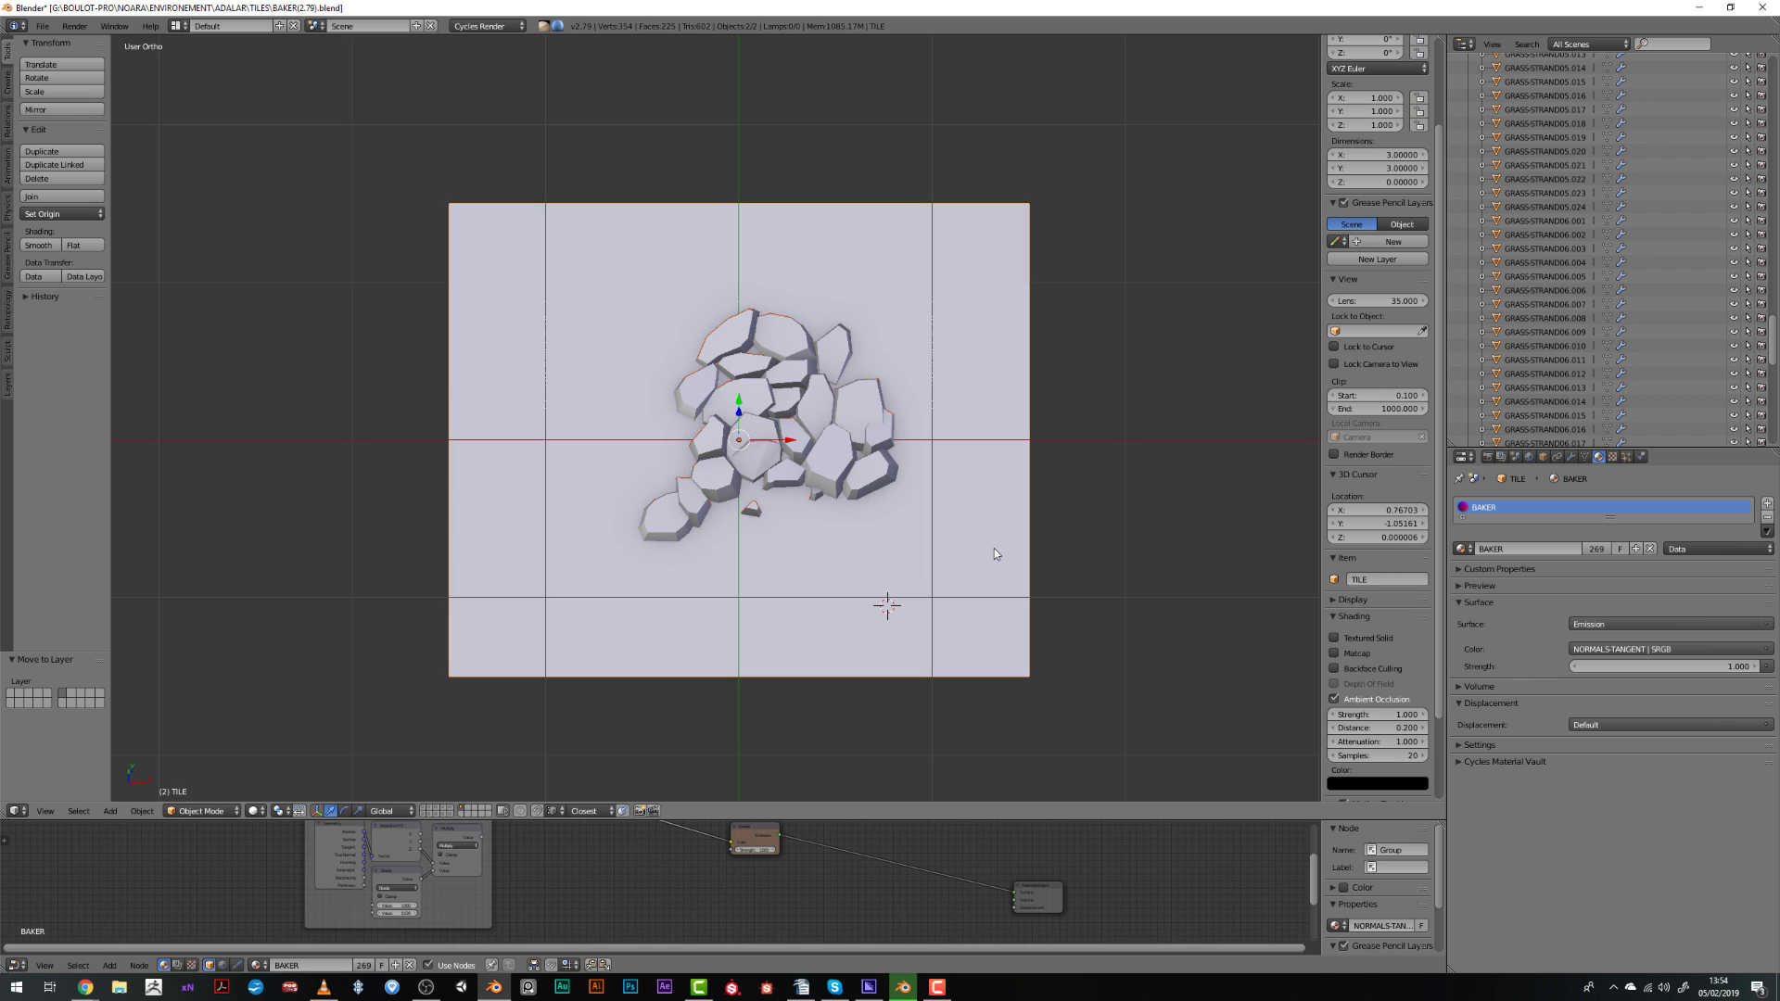
key(ctrl+p)
click(995, 554)
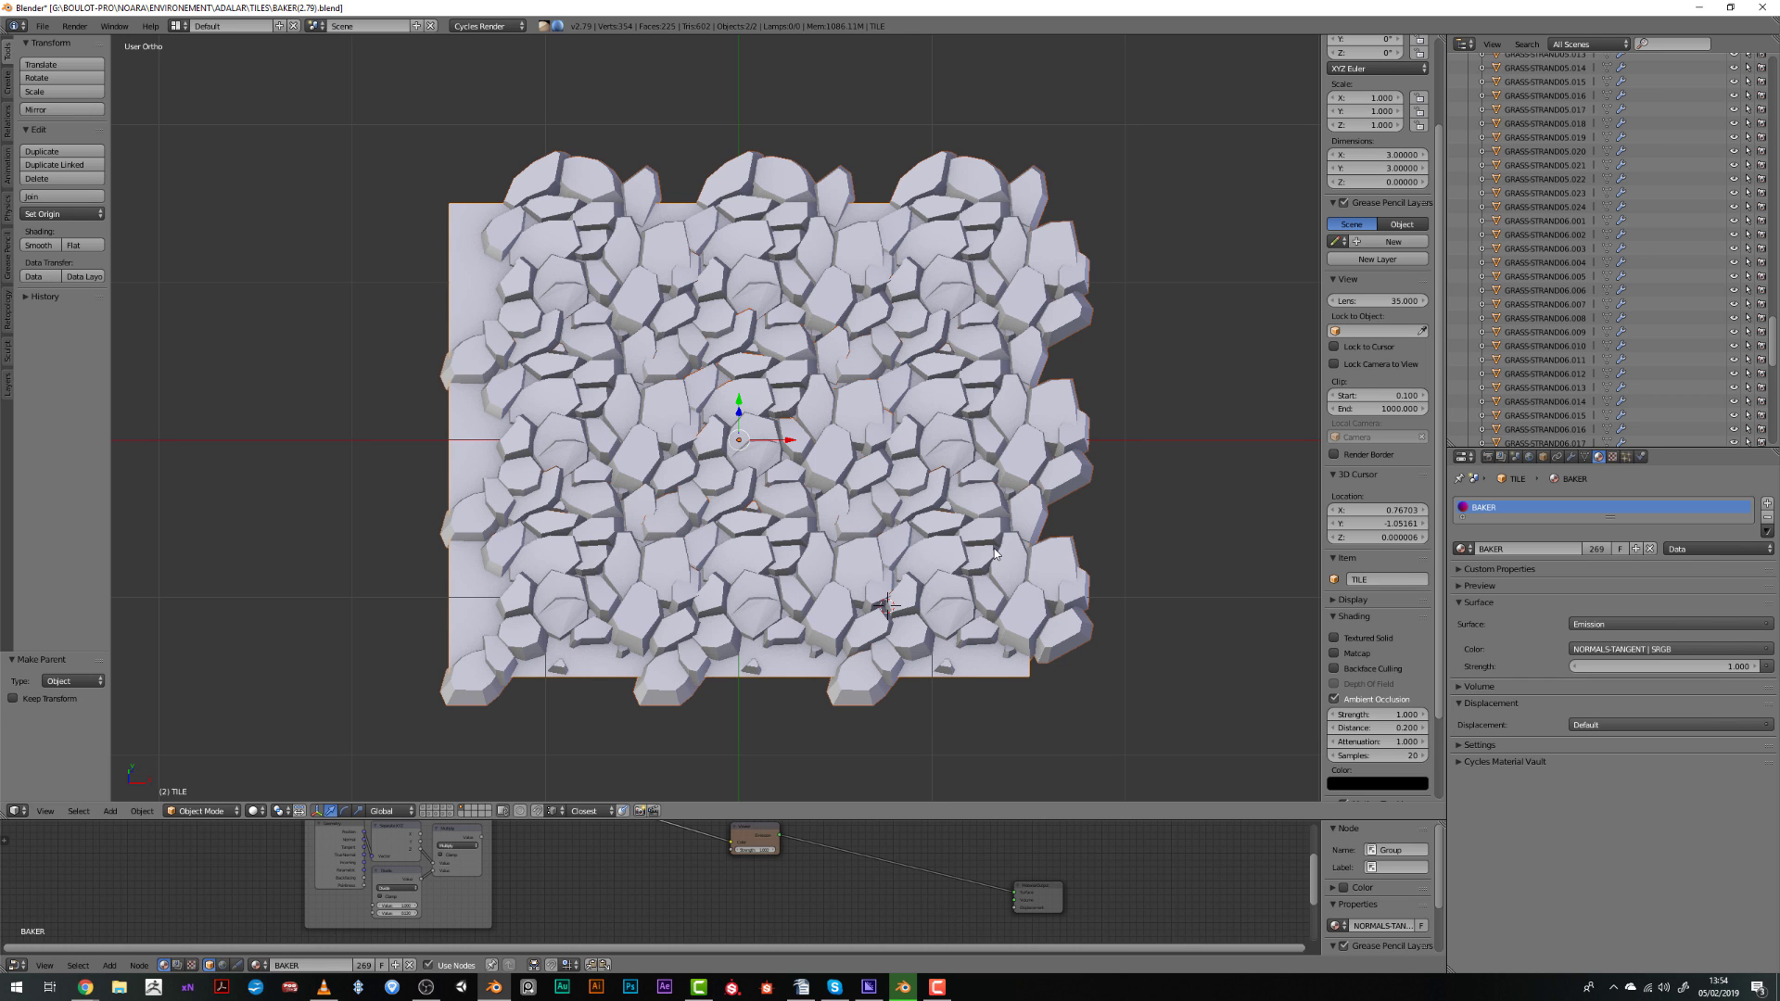
Examine how the repeated rocks tile inside the camera frame with nothing selected, and from an angled view.
key(KP_0)
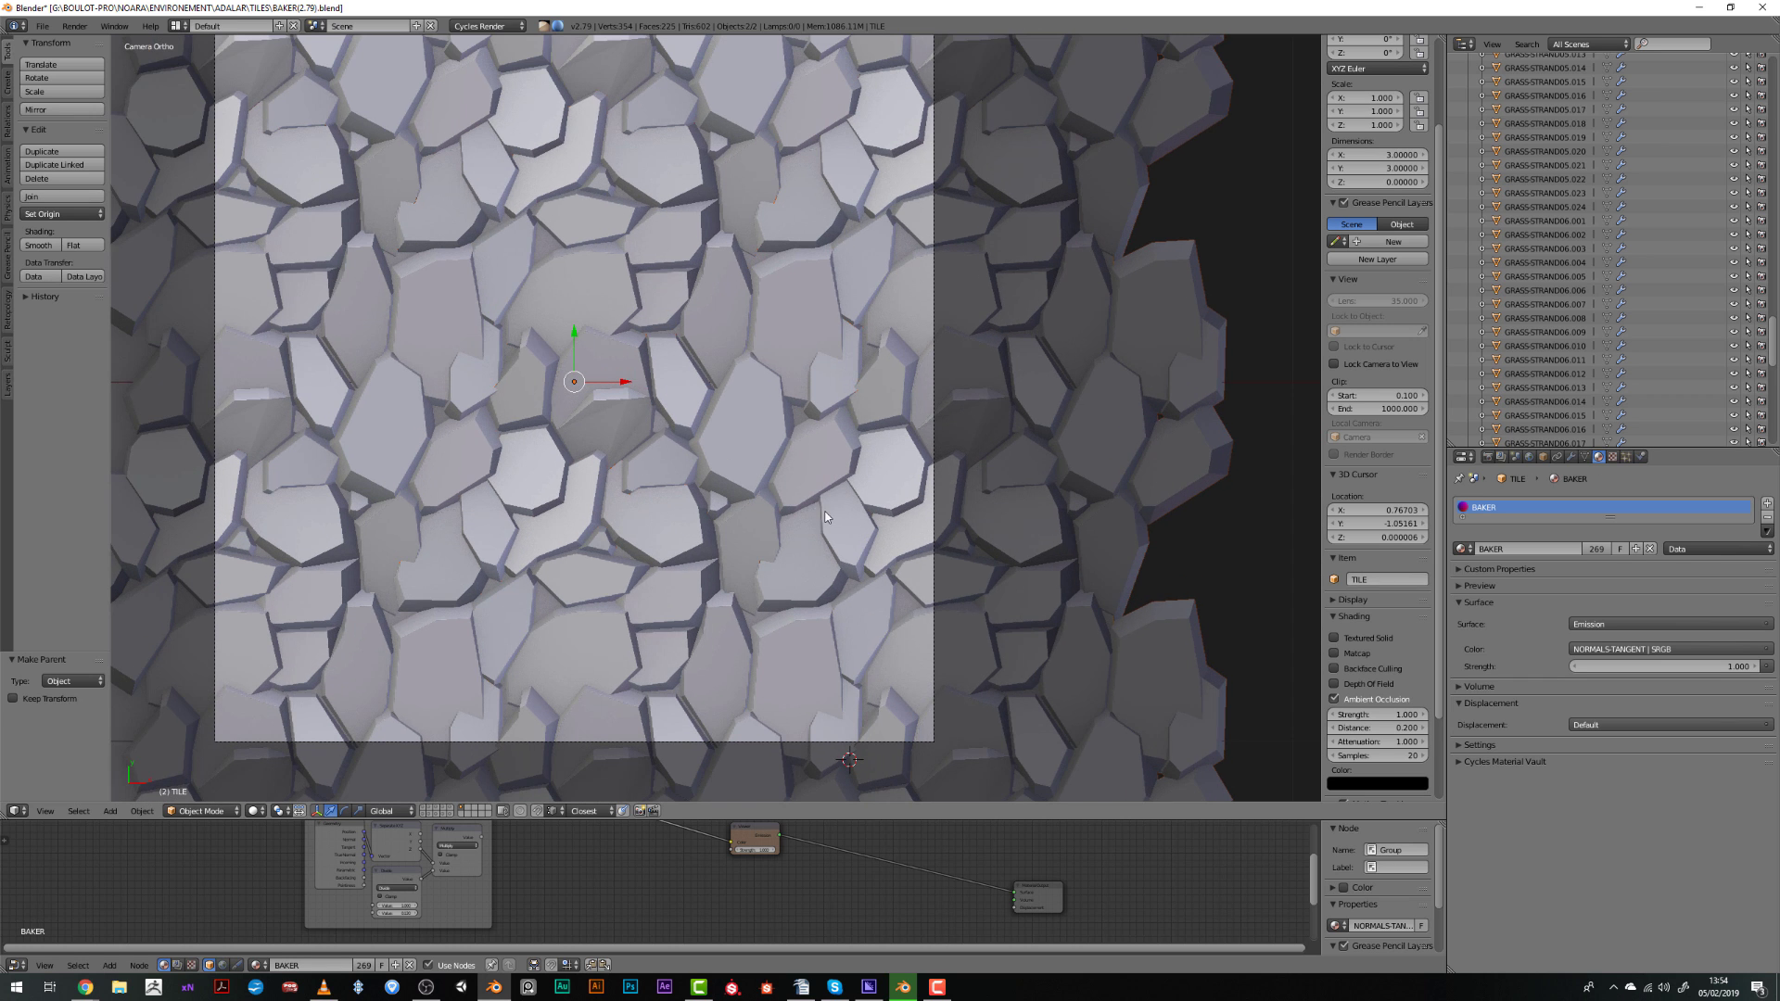
shift+middle_drag(826, 516, 909, 495)
key(a)
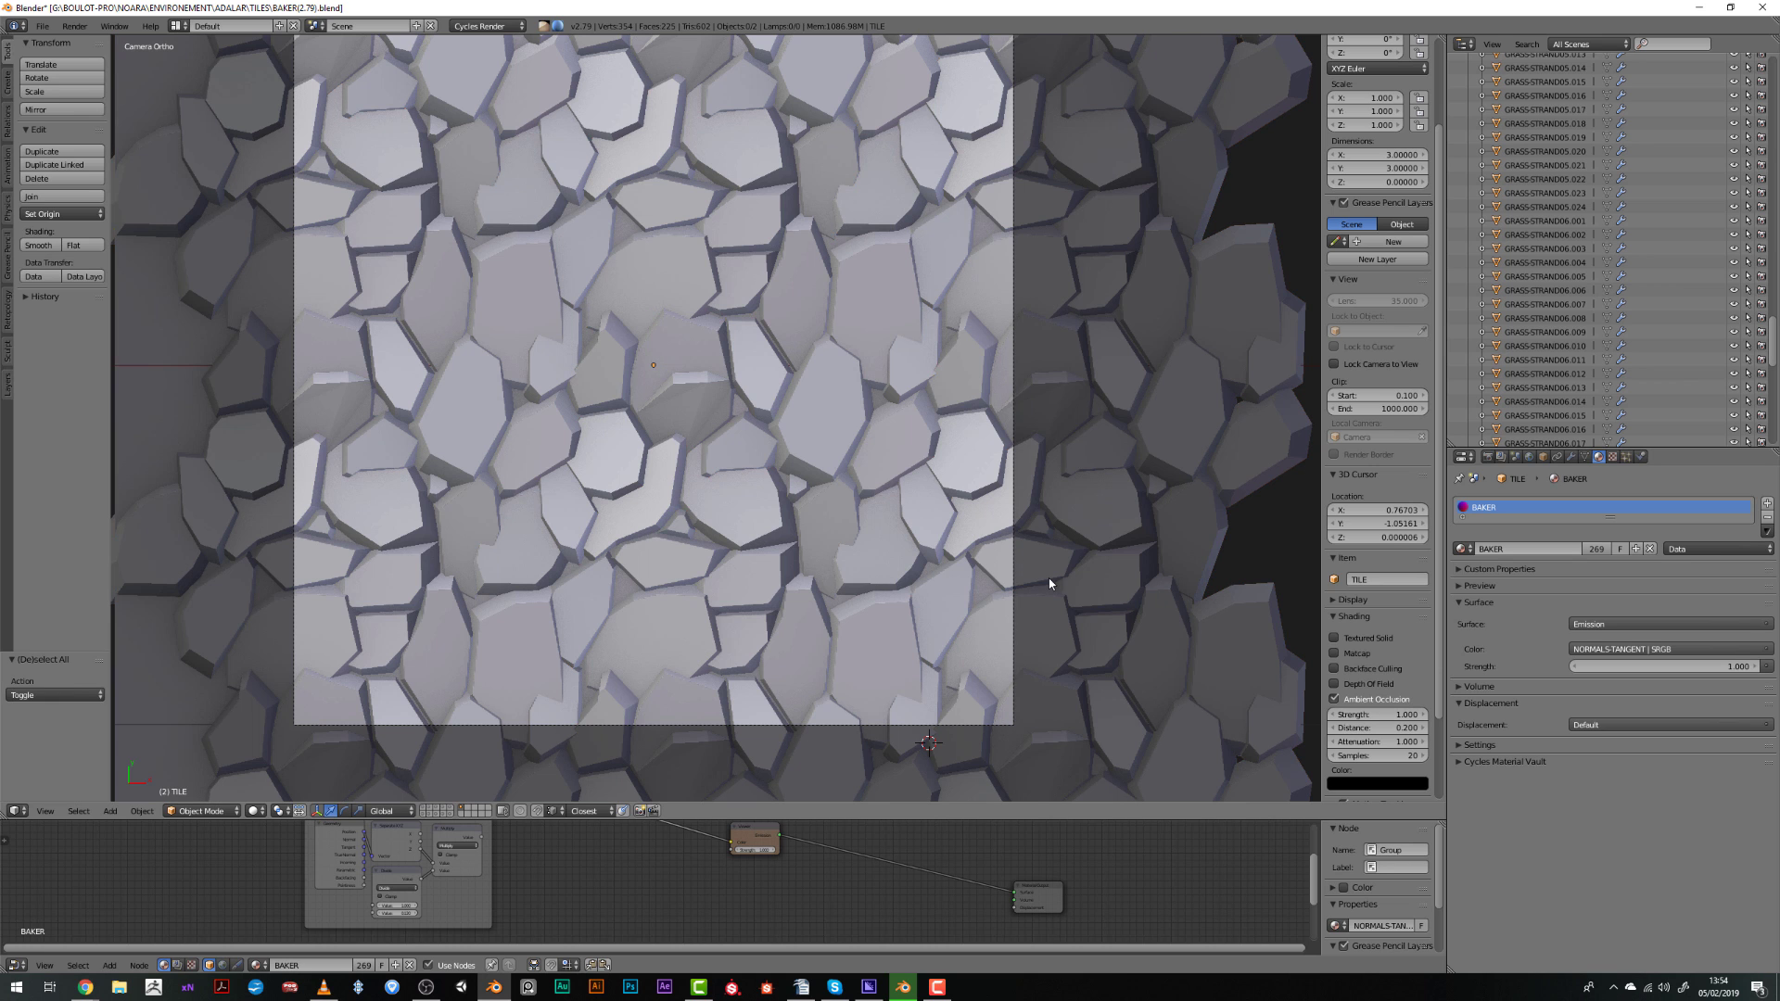
scroll(1050, 583, down, 1)
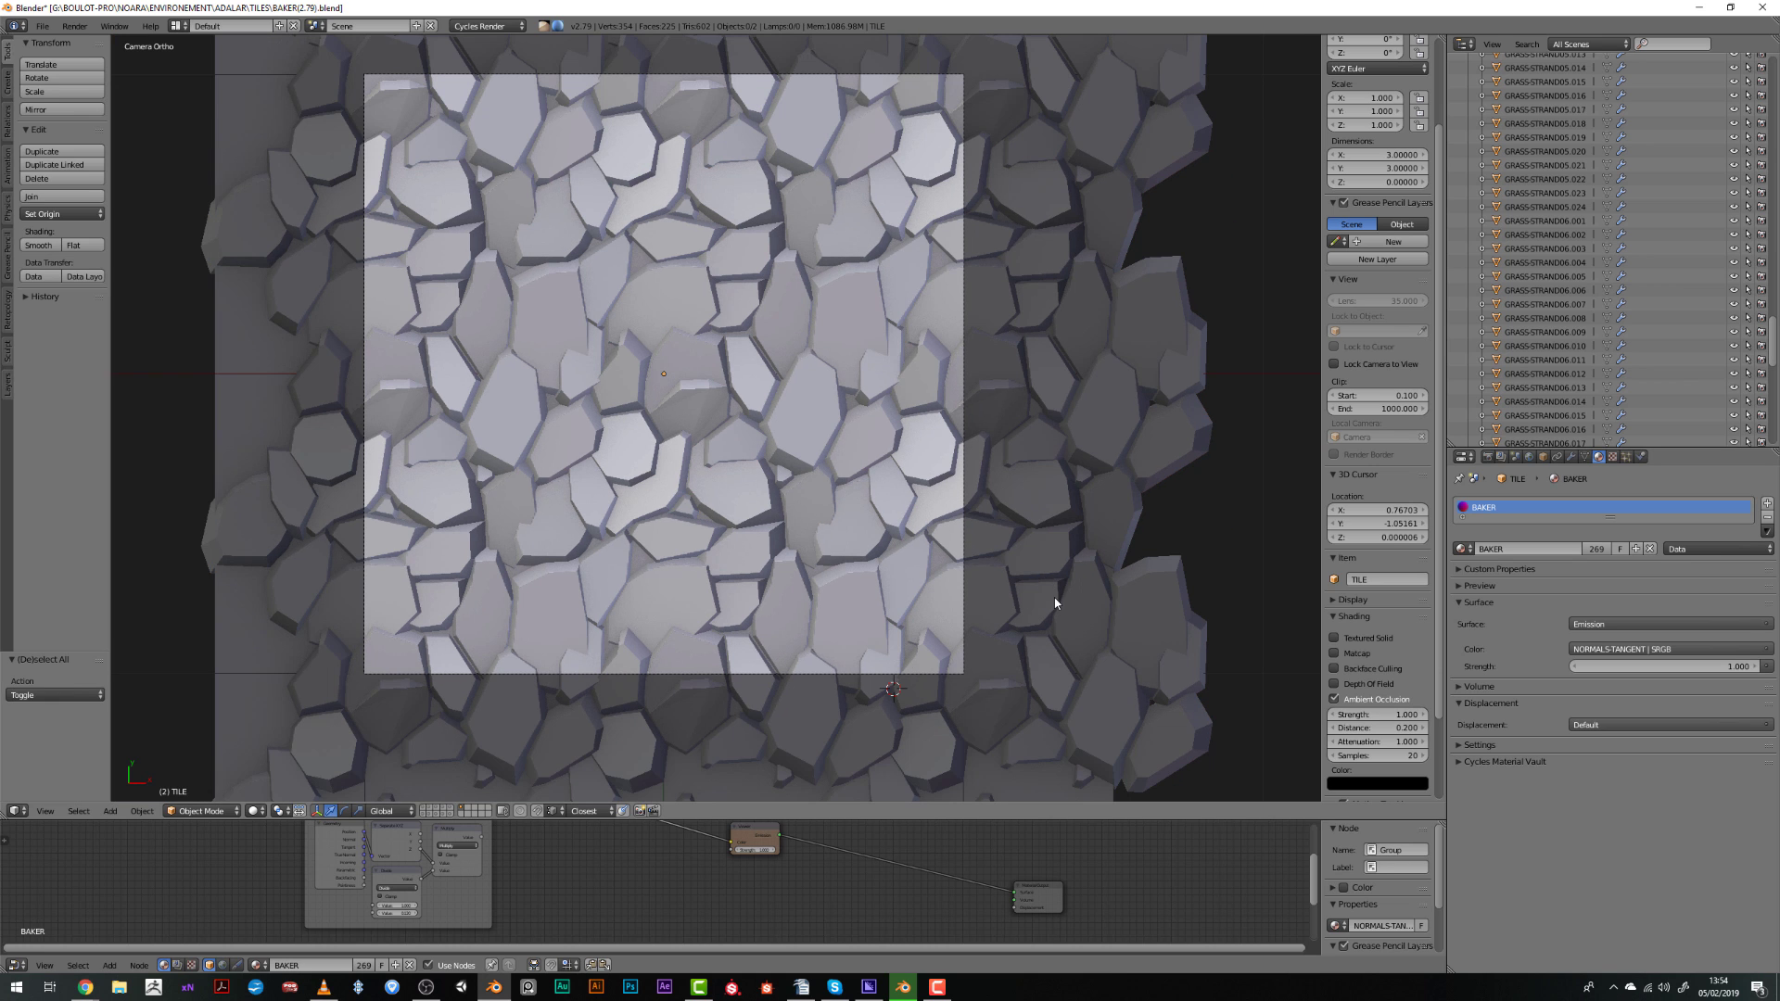
scroll(1056, 604, down, 1)
middle_drag(1054, 600, 810, 549)
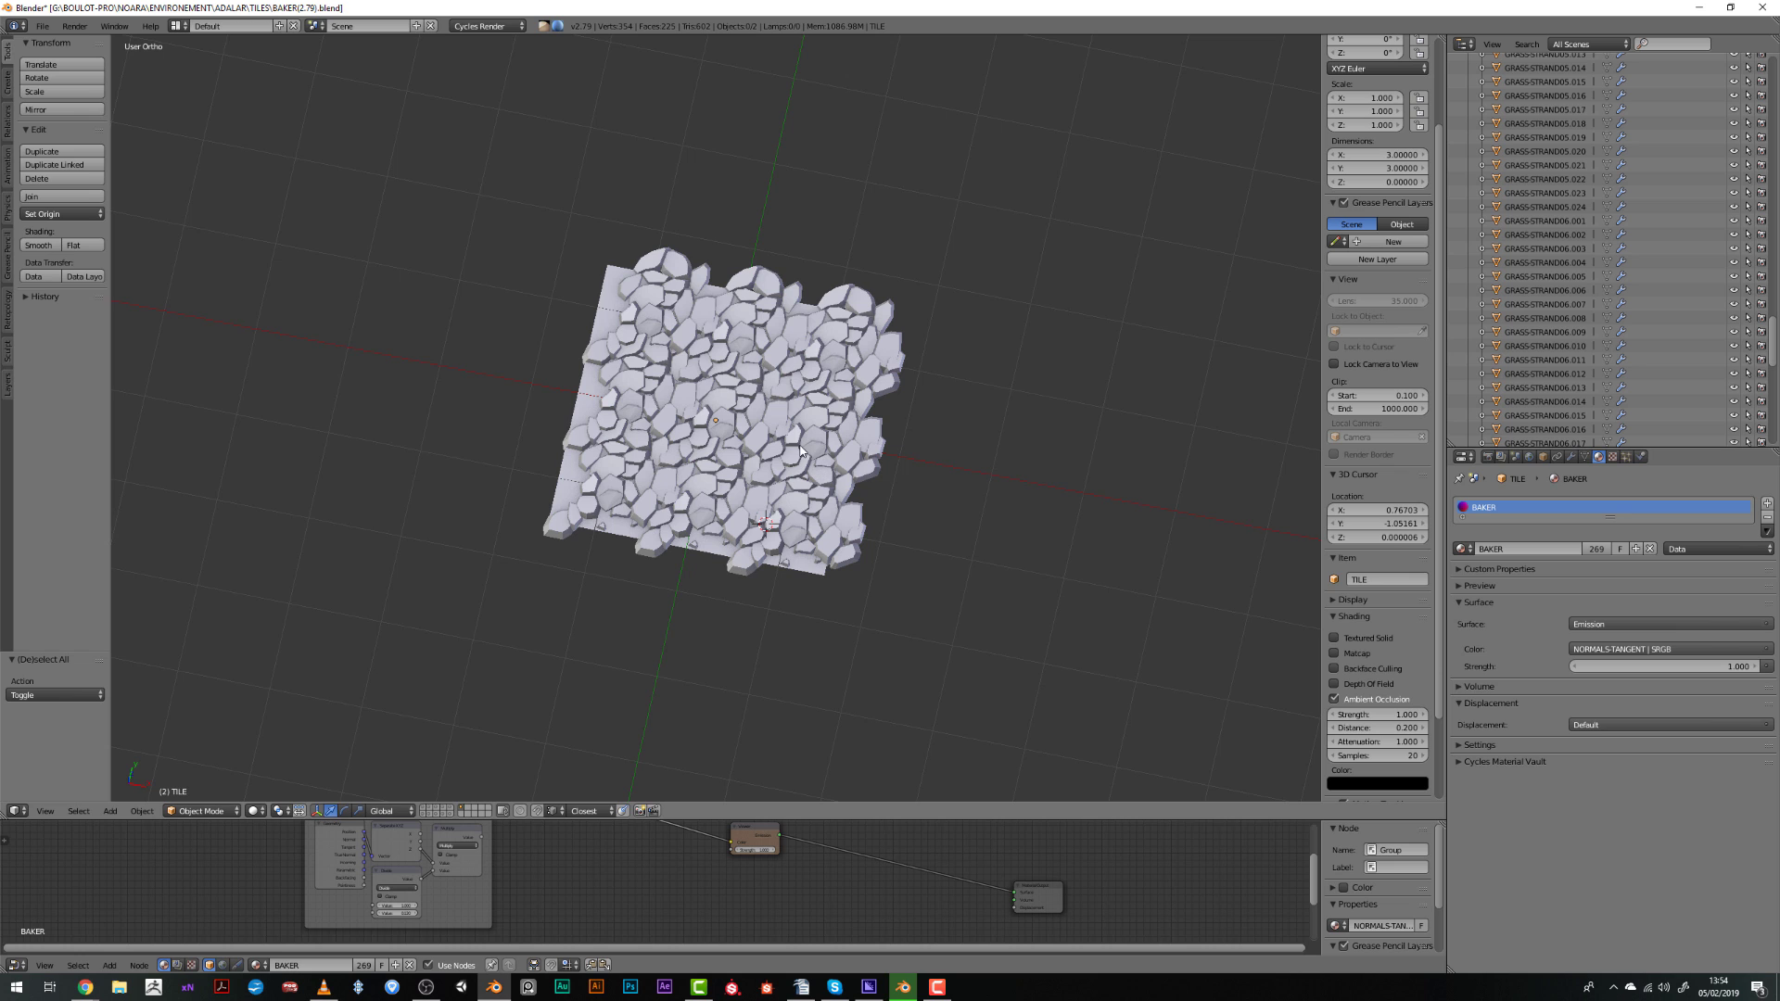
Select the ROCKY-TILE stone cluster and clear its parent.
right_click(737, 426)
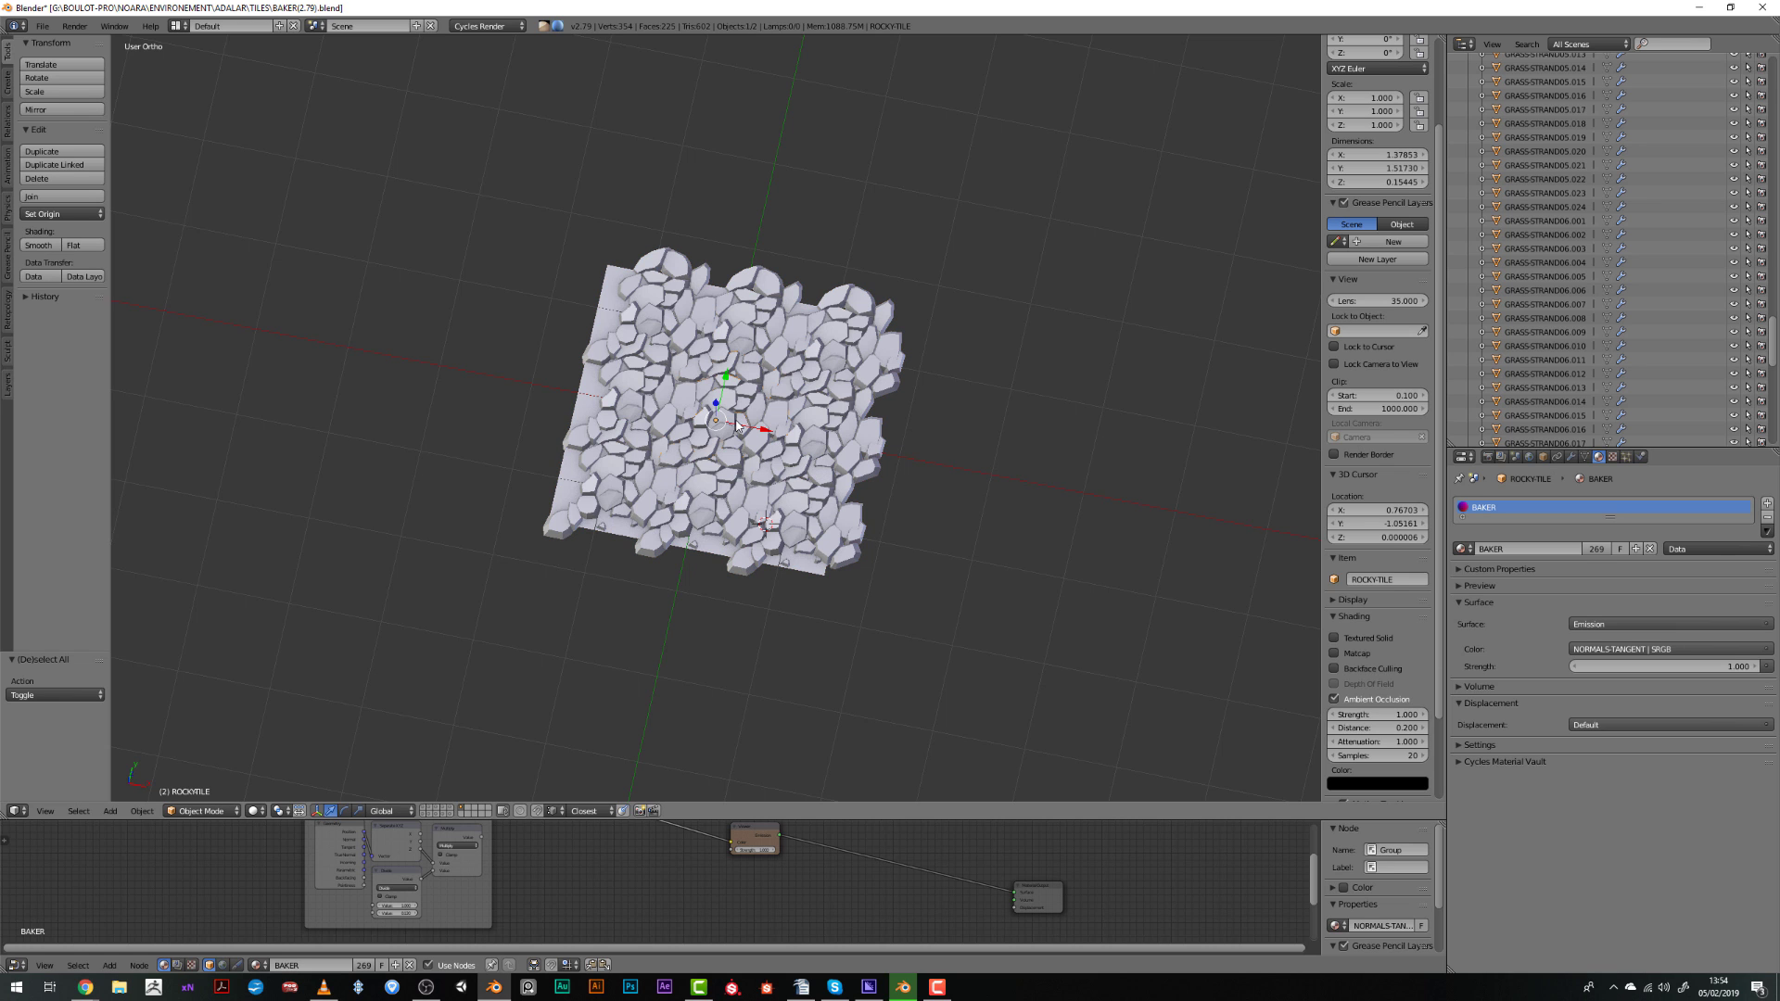
key(alt+p)
click(736, 421)
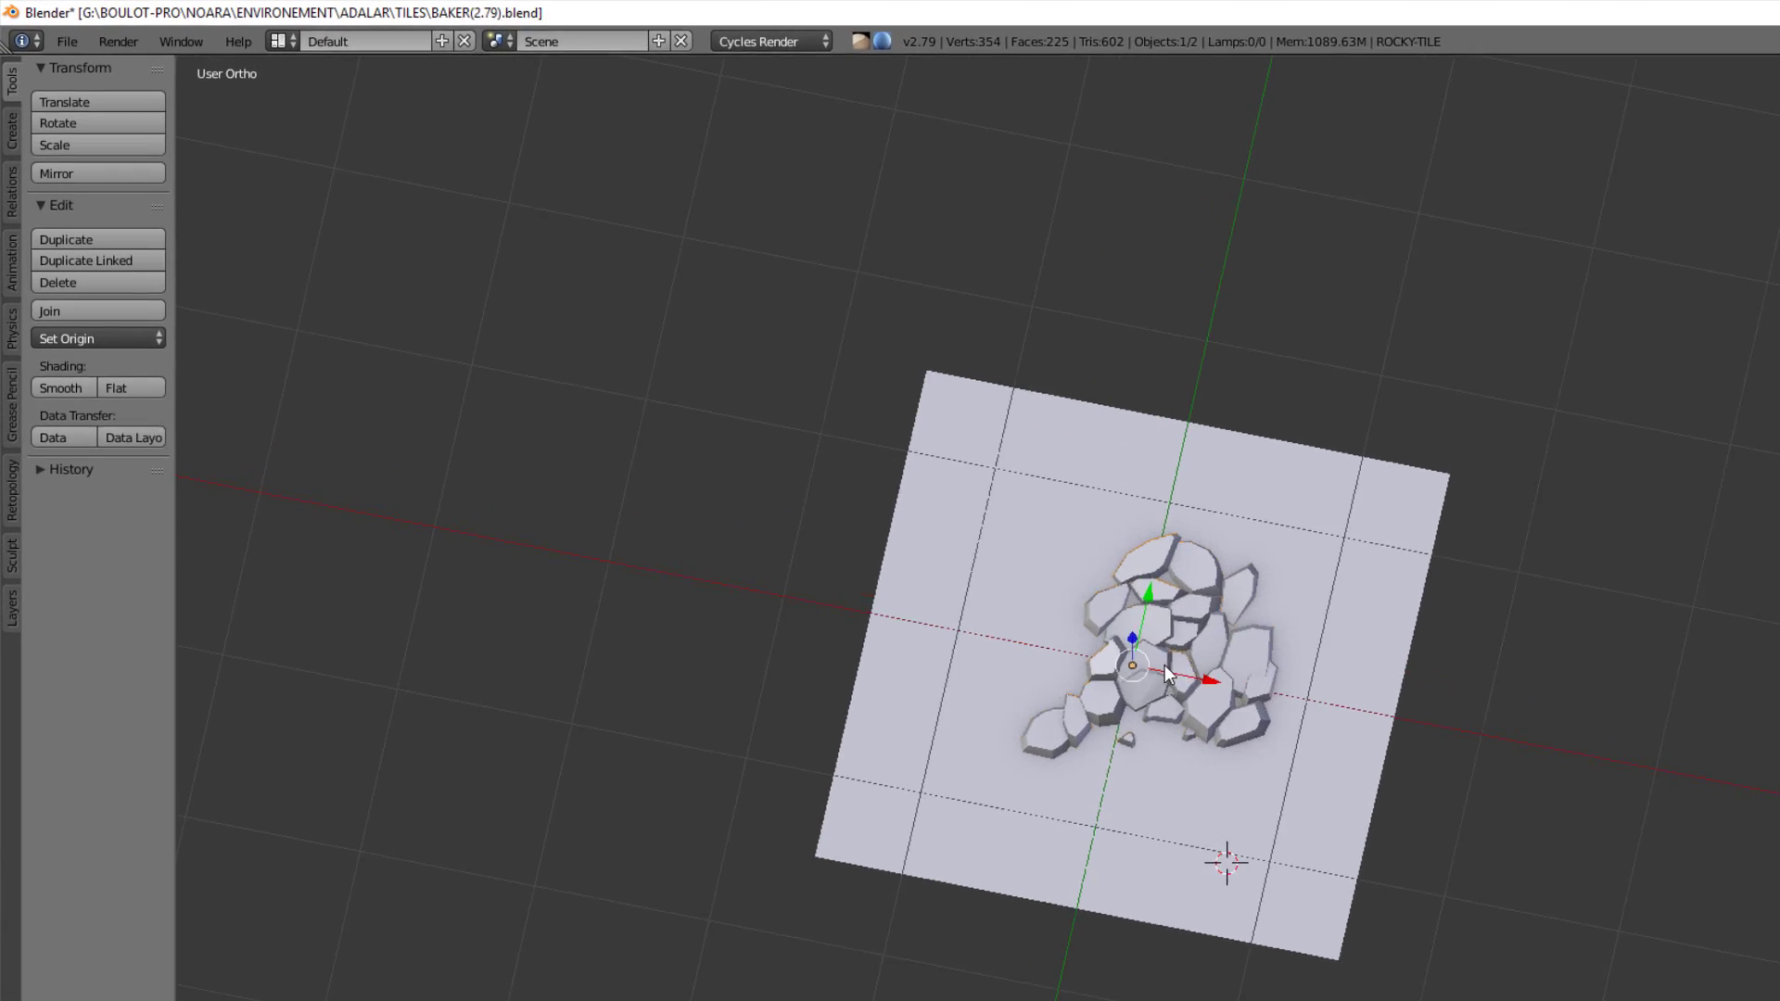
Set up a Wavefront OBJ export of the ROCKY-TILE cluster with Selection Only enabled.
scroll(1164, 665, up, 4)
click(56, 41)
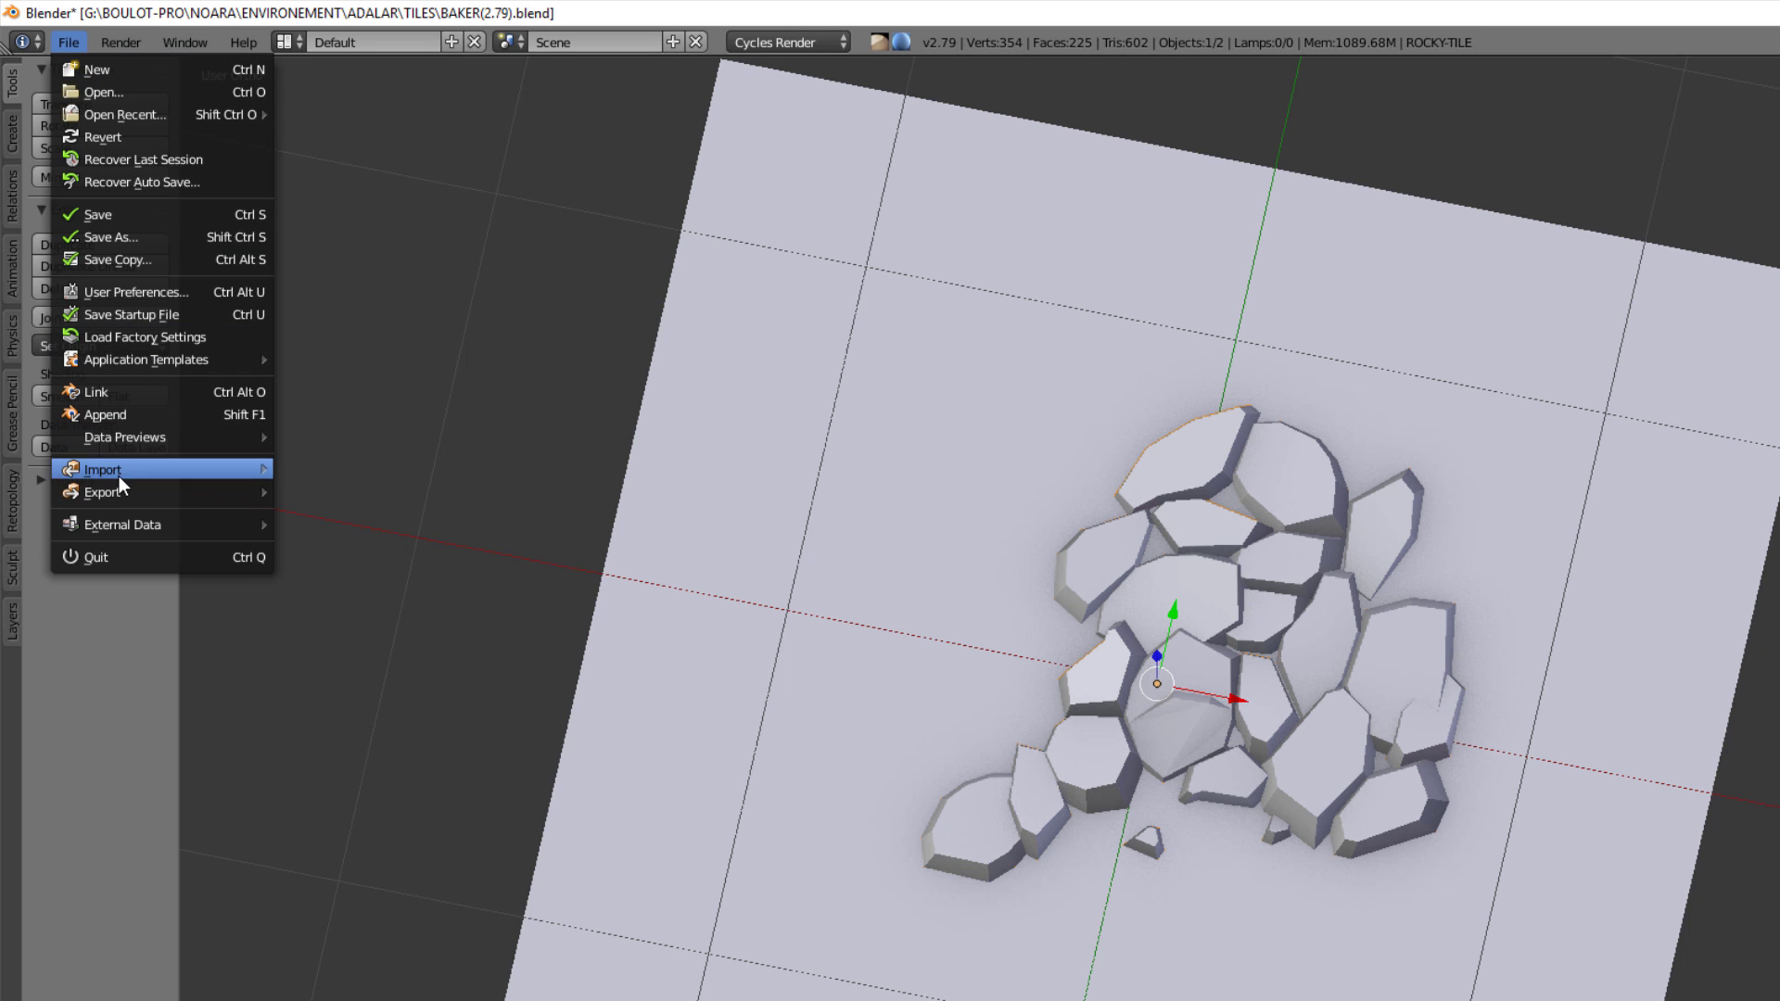
mouse_move(123, 492)
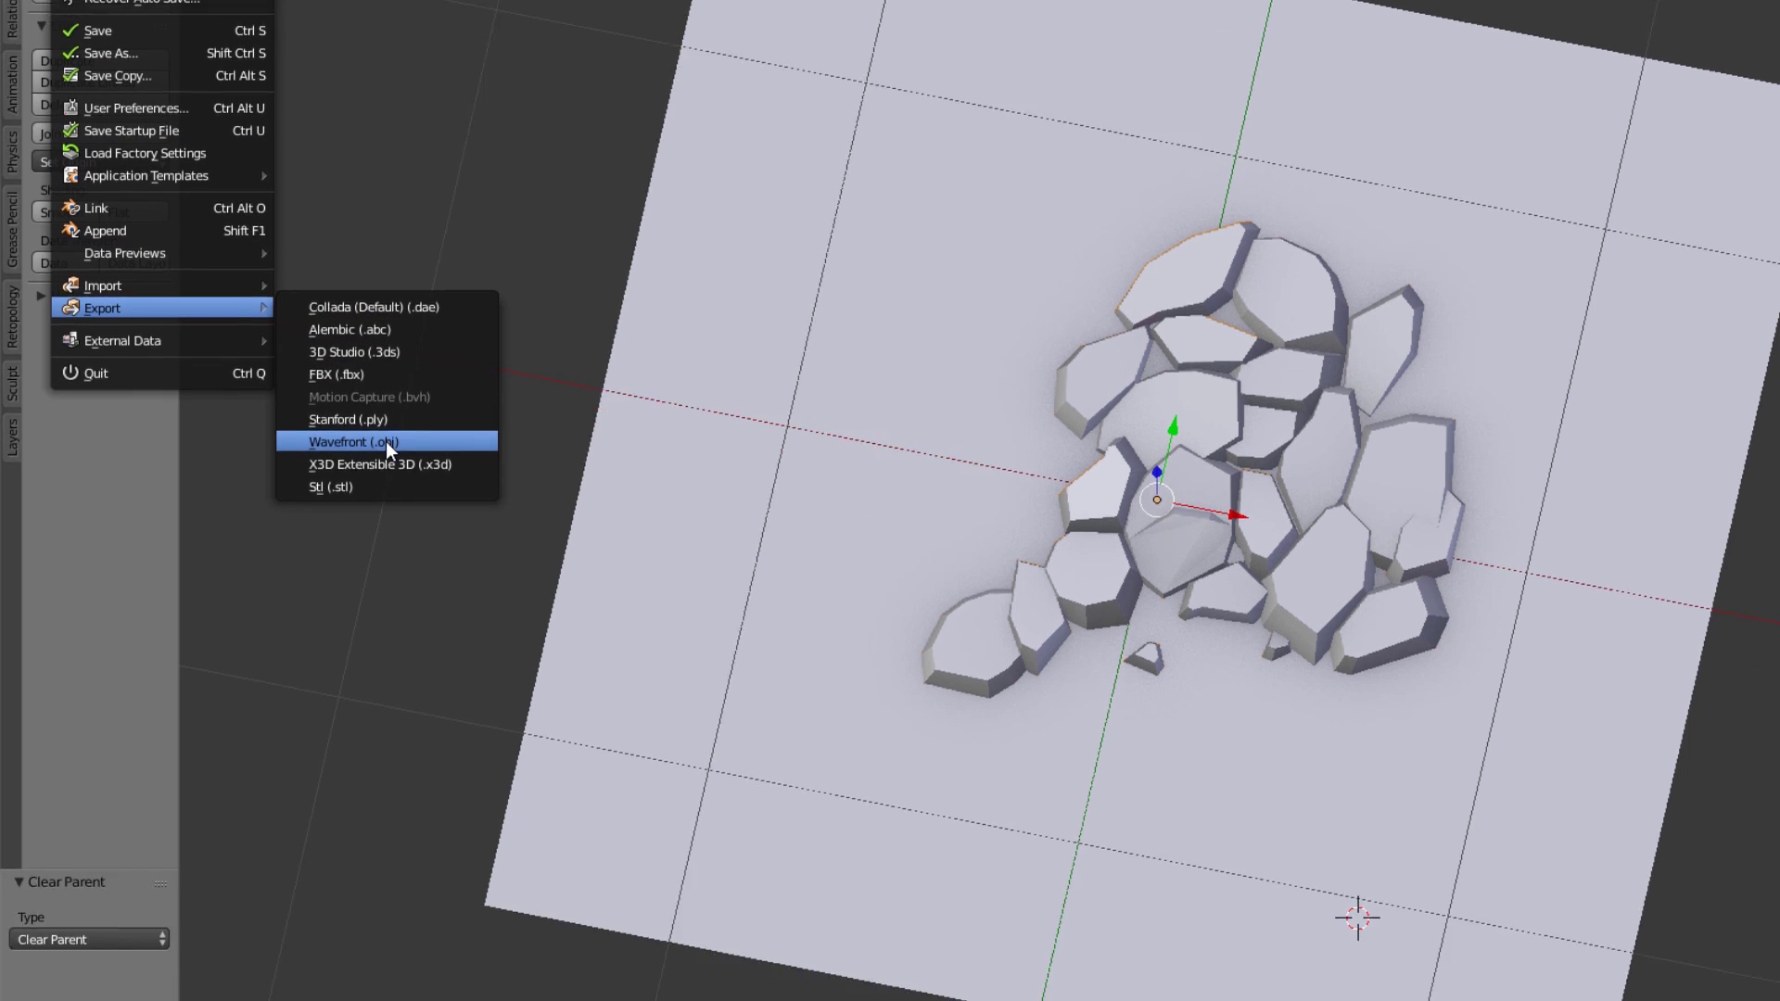
click(394, 649)
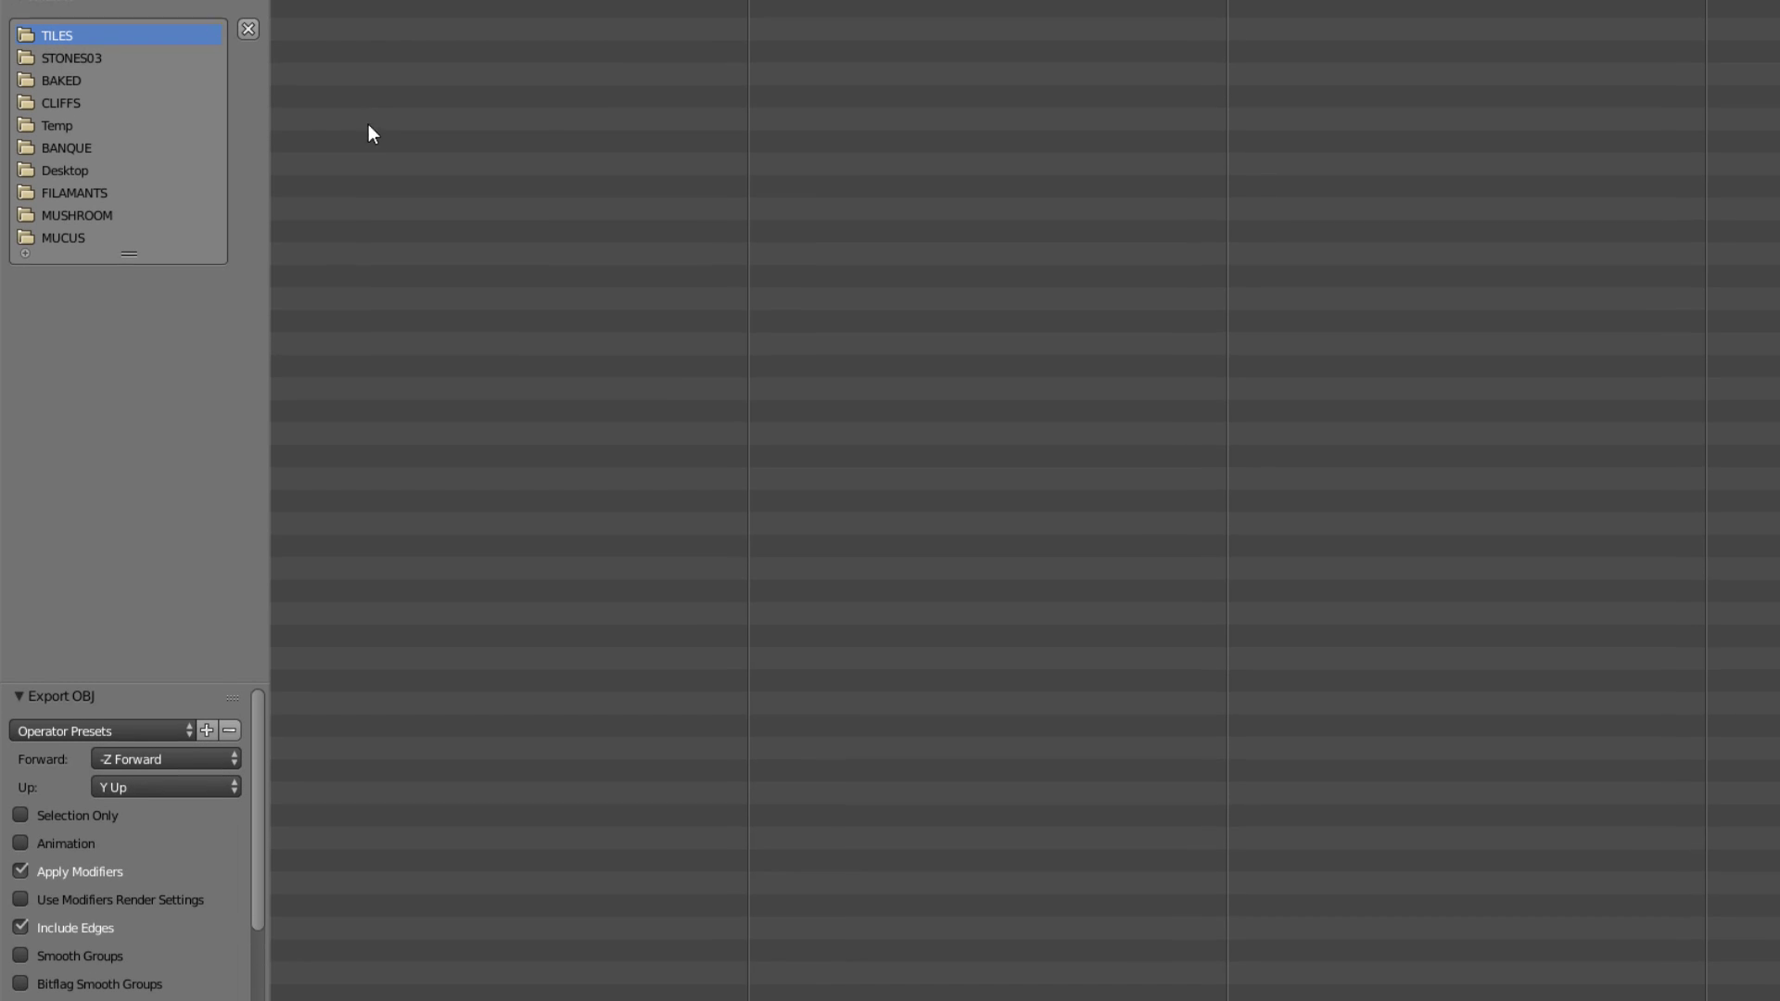
click(98, 807)
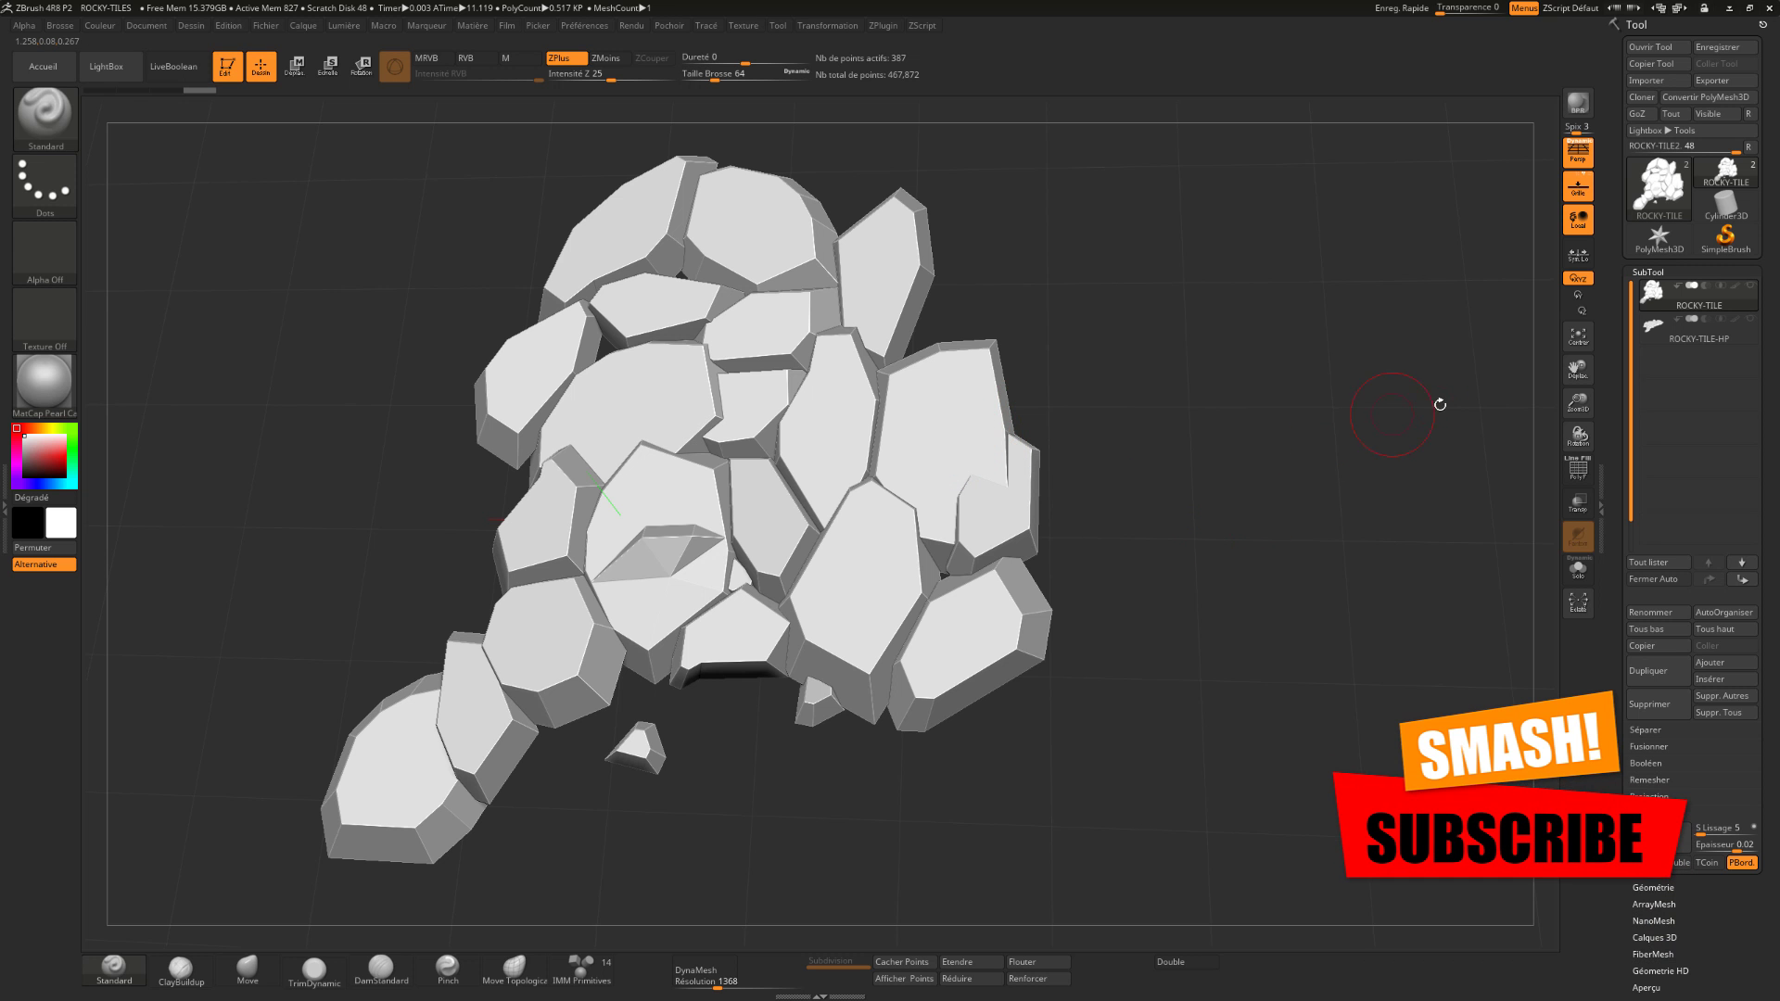
In ZBrush, show the PolyFrame wireframe on the ROCKY-TILE subtool and assign automatic polygroups to its stones.
scroll(1760, 901, down, 5)
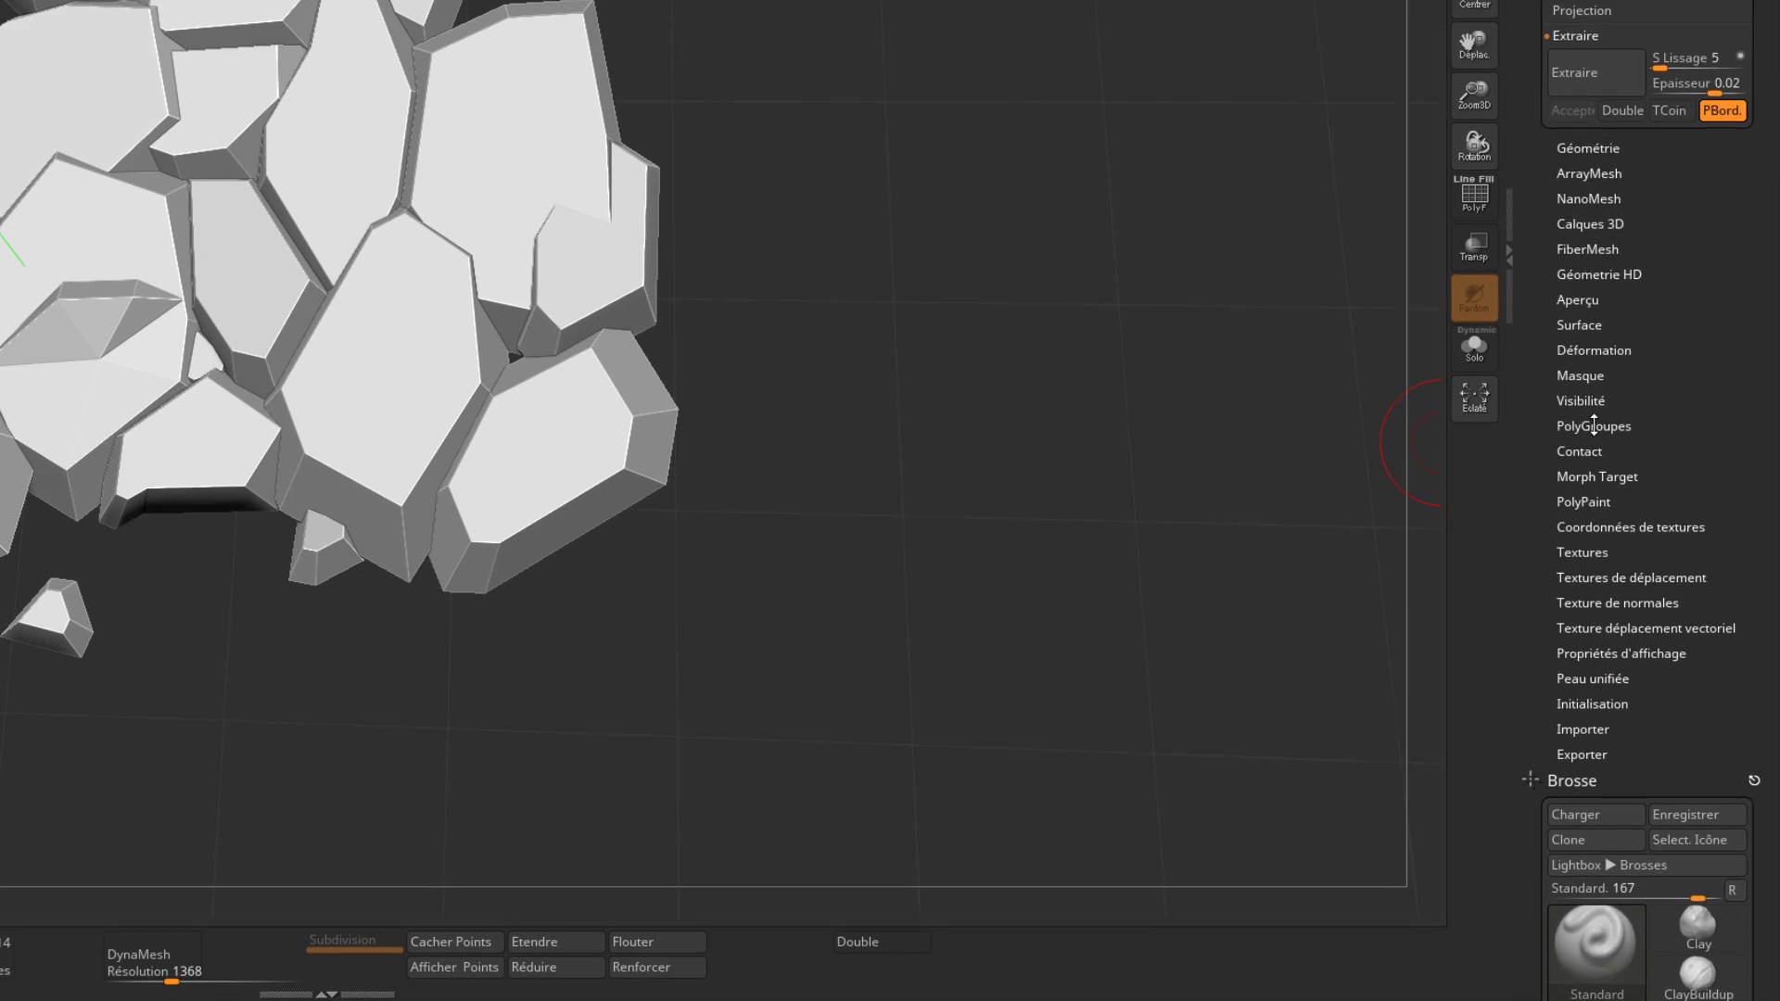
click(1654, 621)
scroll(1731, 201, up, 5)
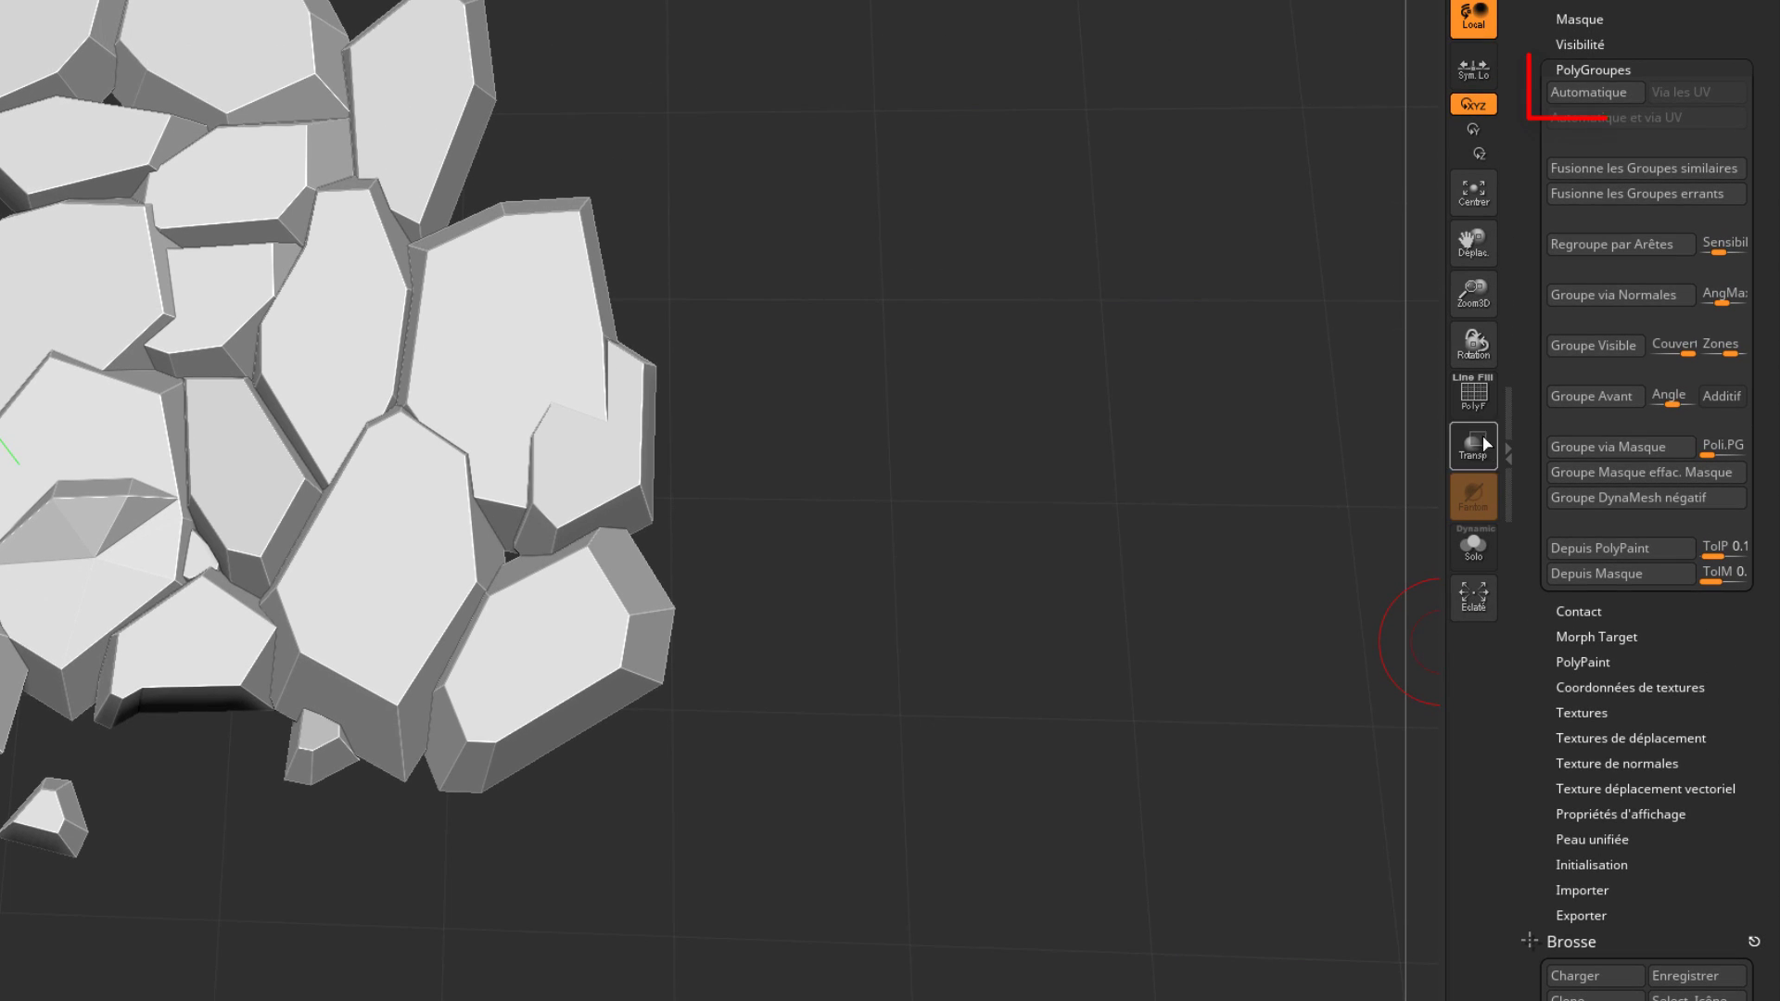
click(1473, 387)
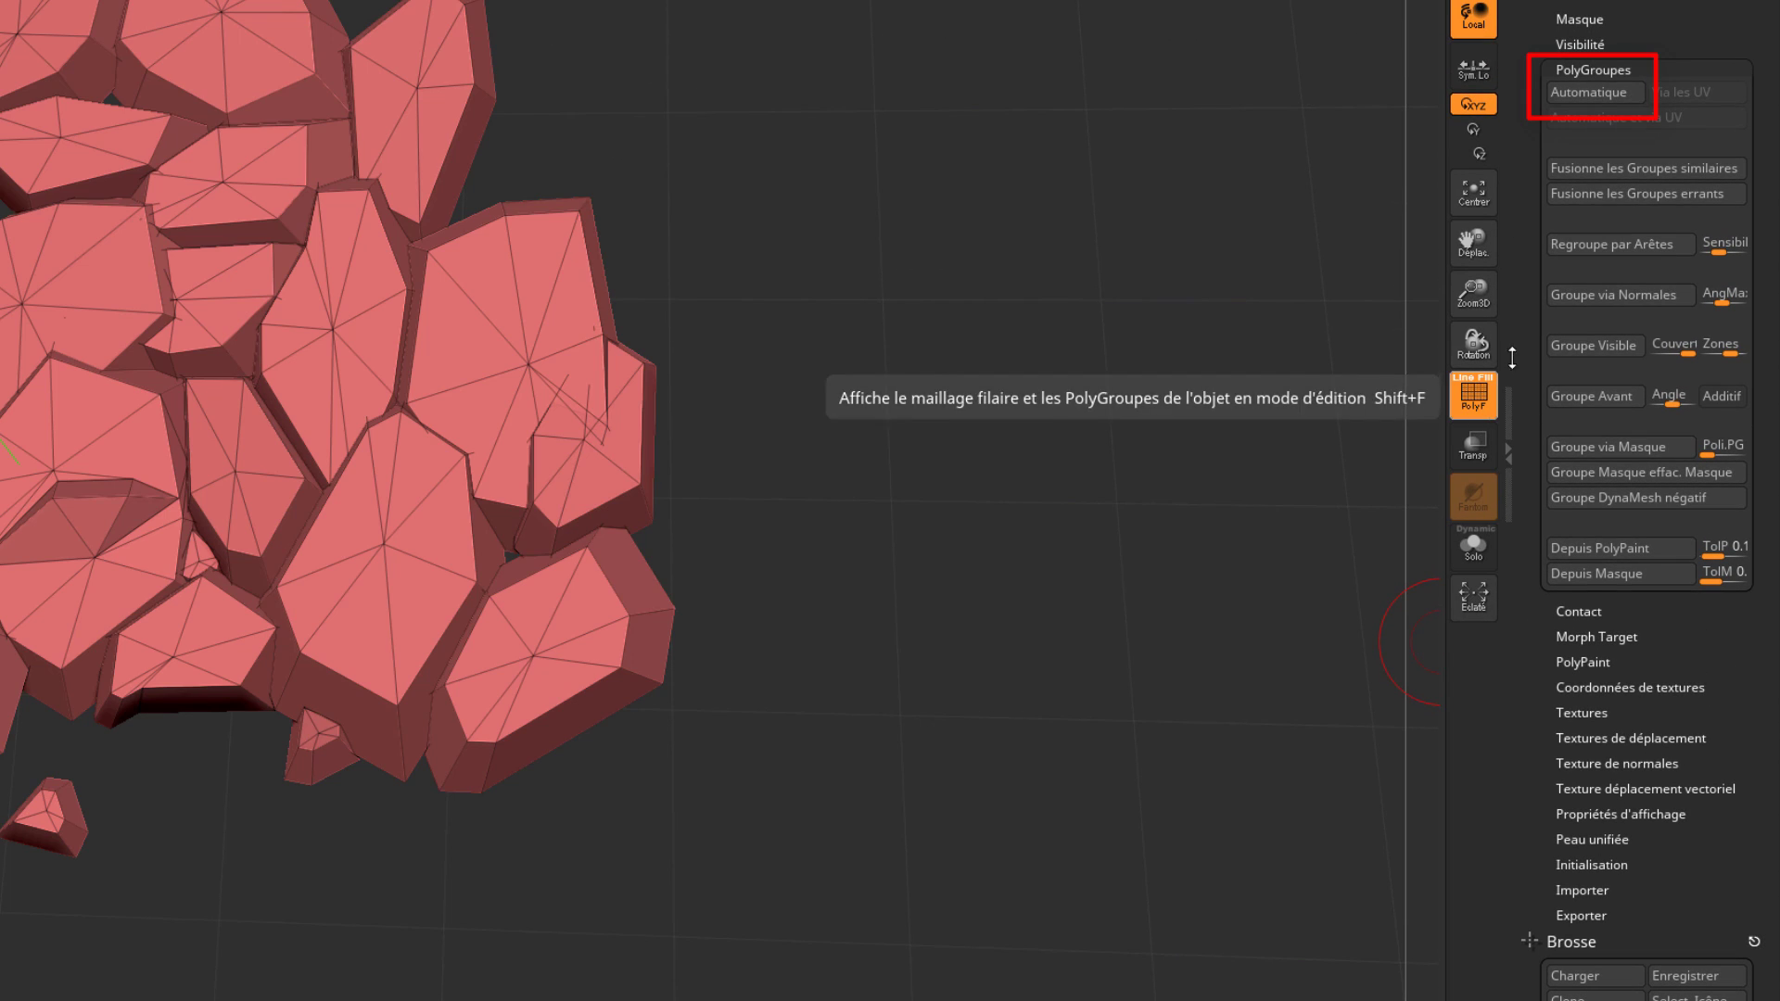
click(1588, 92)
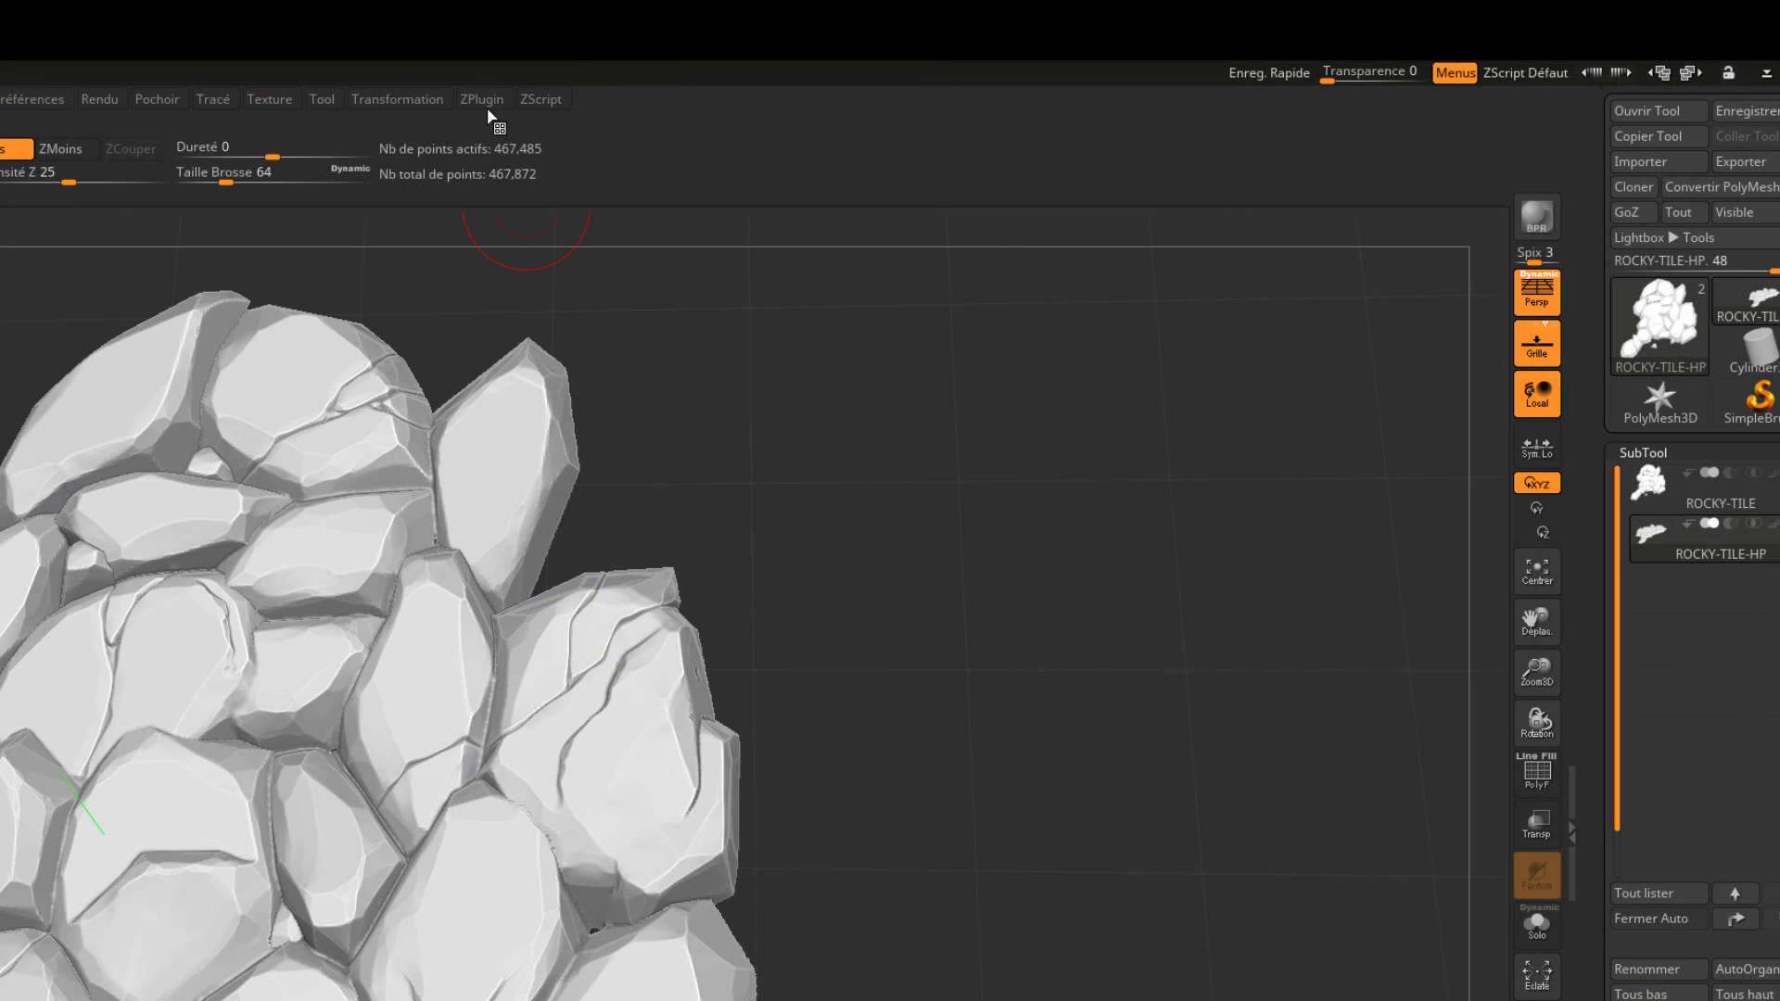
Open Decimation Master for the ROCKY-TILE-HP subtool and adjust its decimation percentage.
click(489, 111)
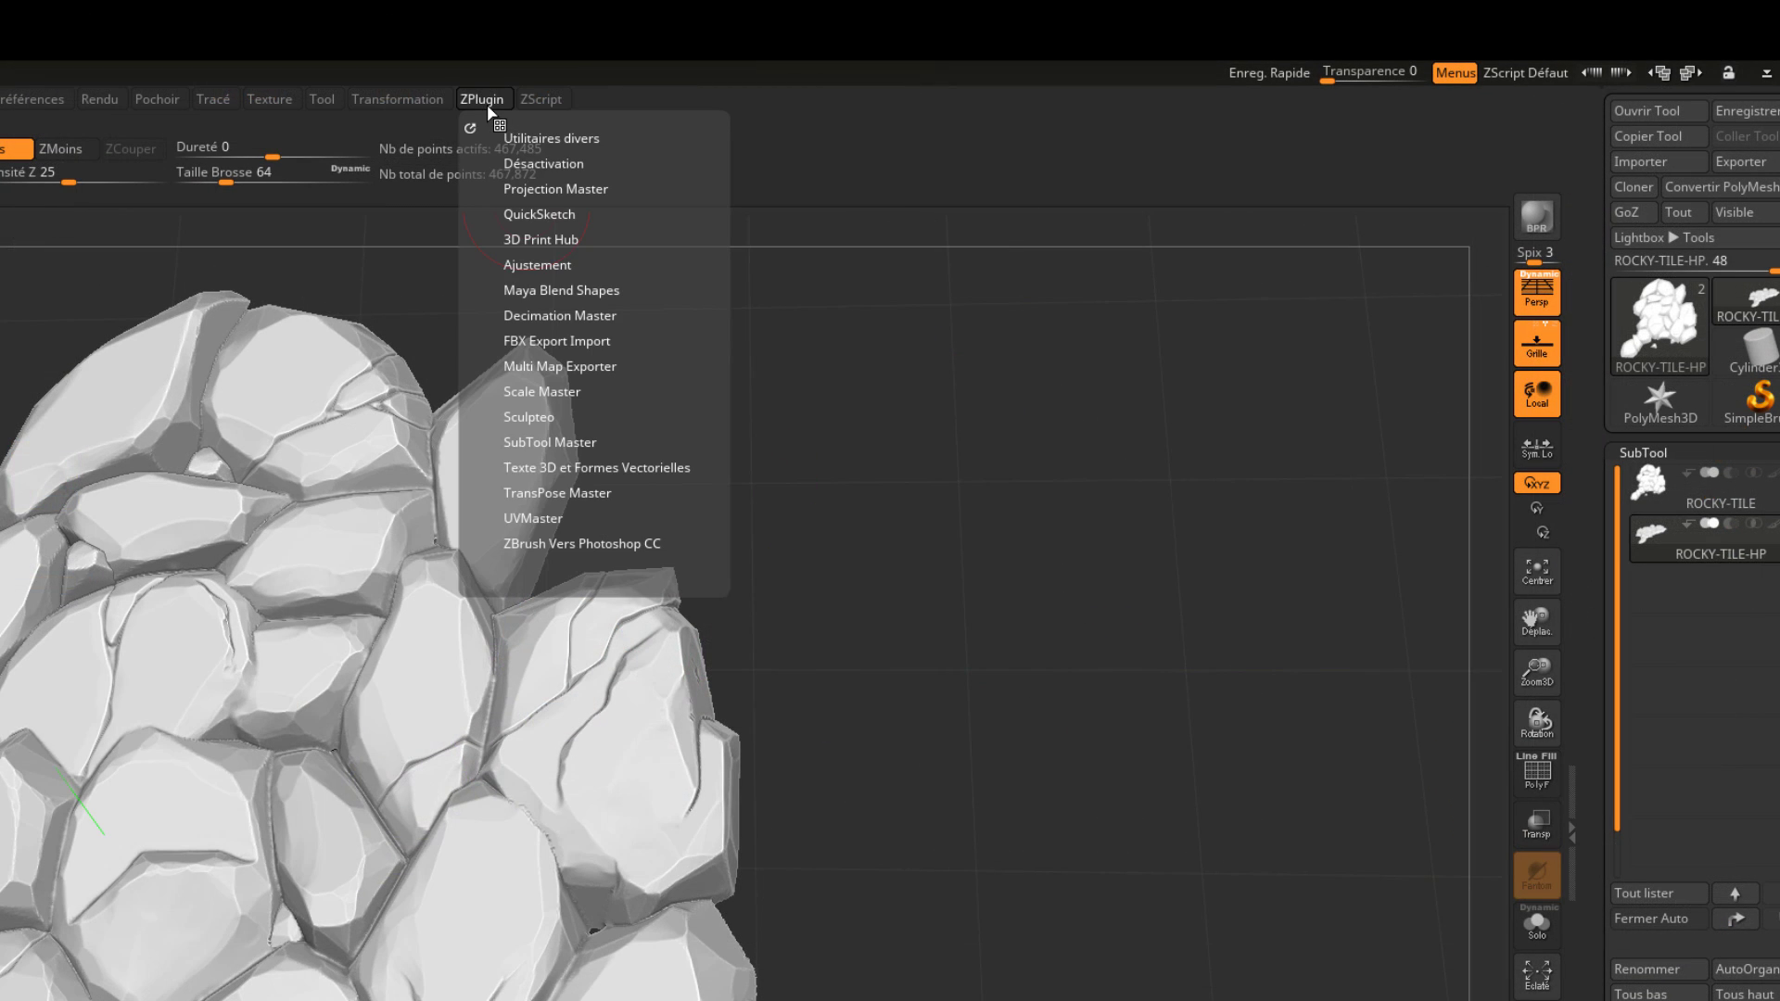
click(532, 317)
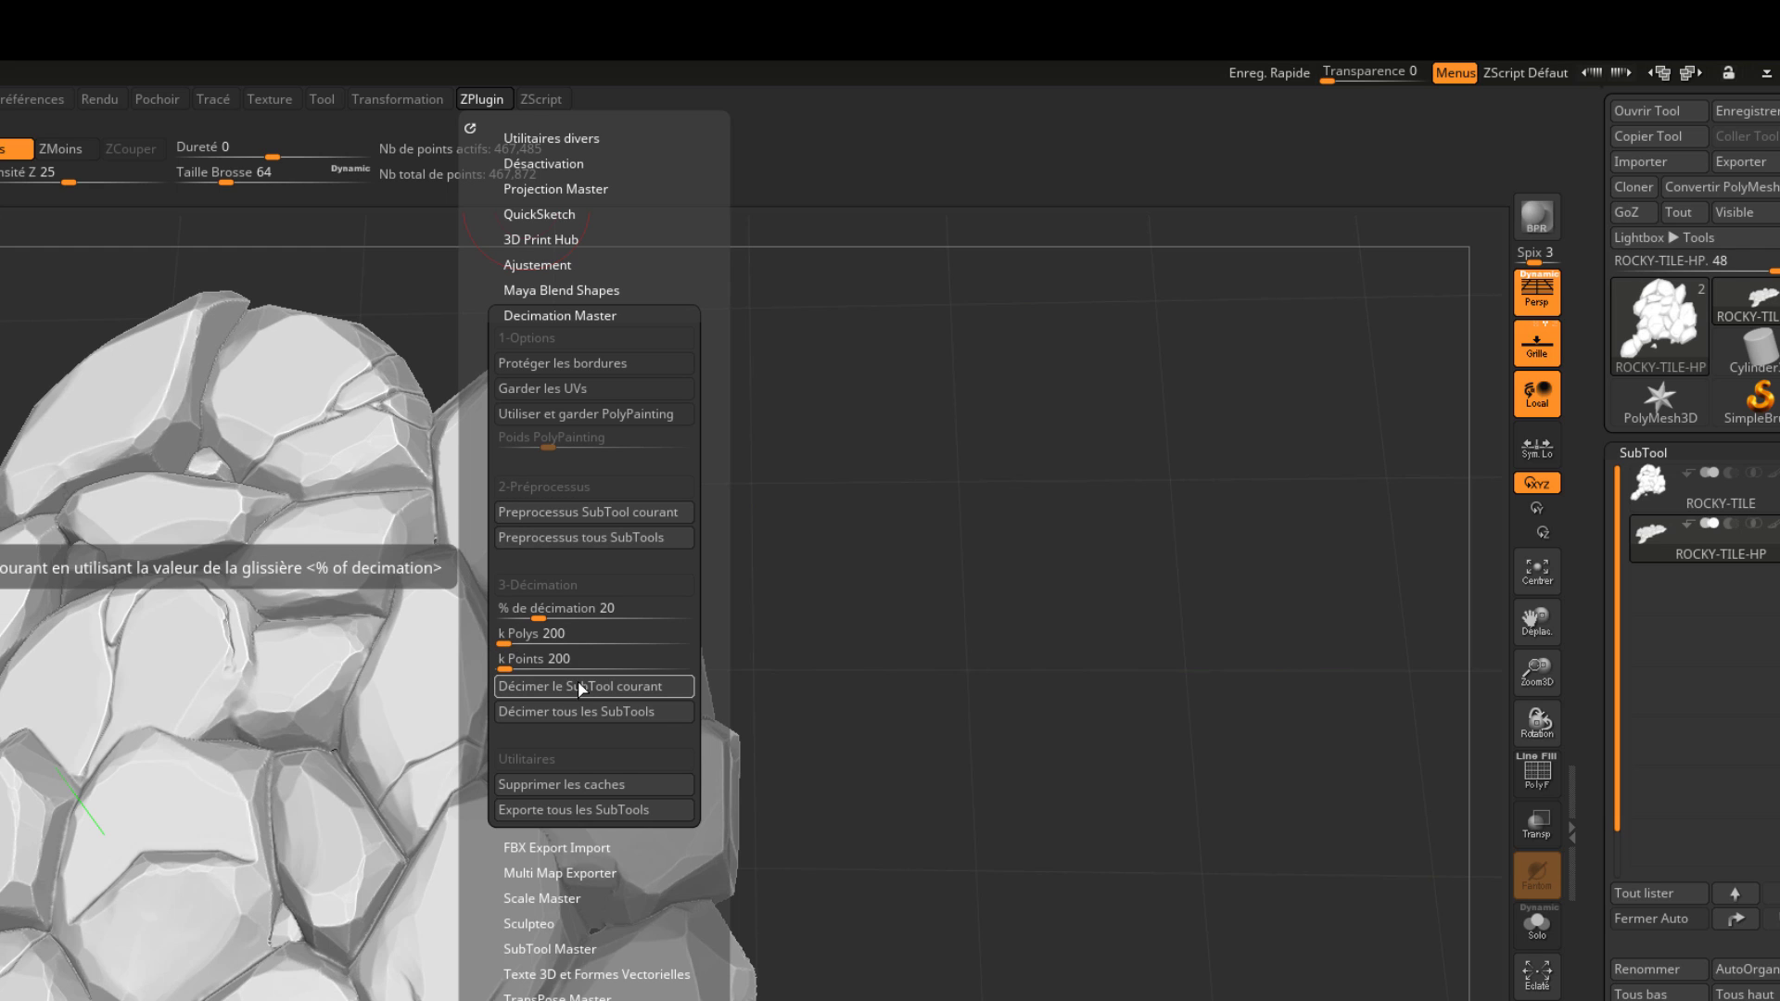
drag(541, 619, 550, 617)
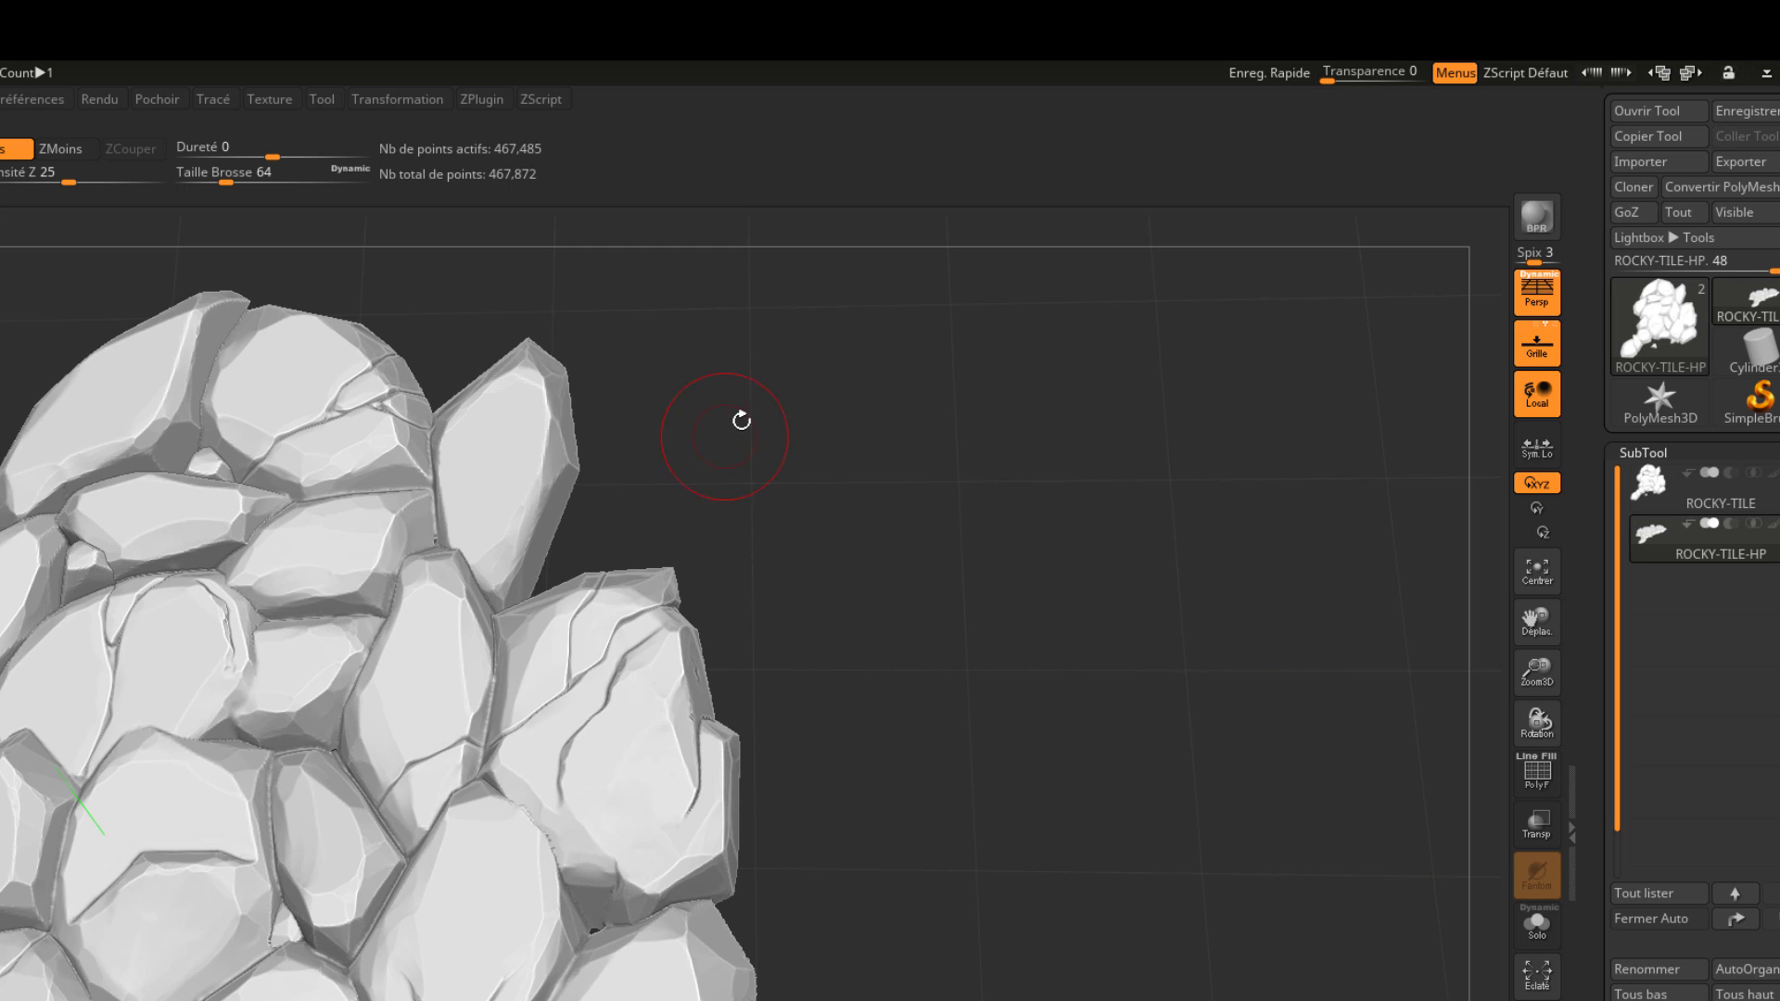
Open the OBJ export of ROCKY-TILE-HP in the TILES folder, cancel it, and quit ZBrush without saving the project.
click(1729, 167)
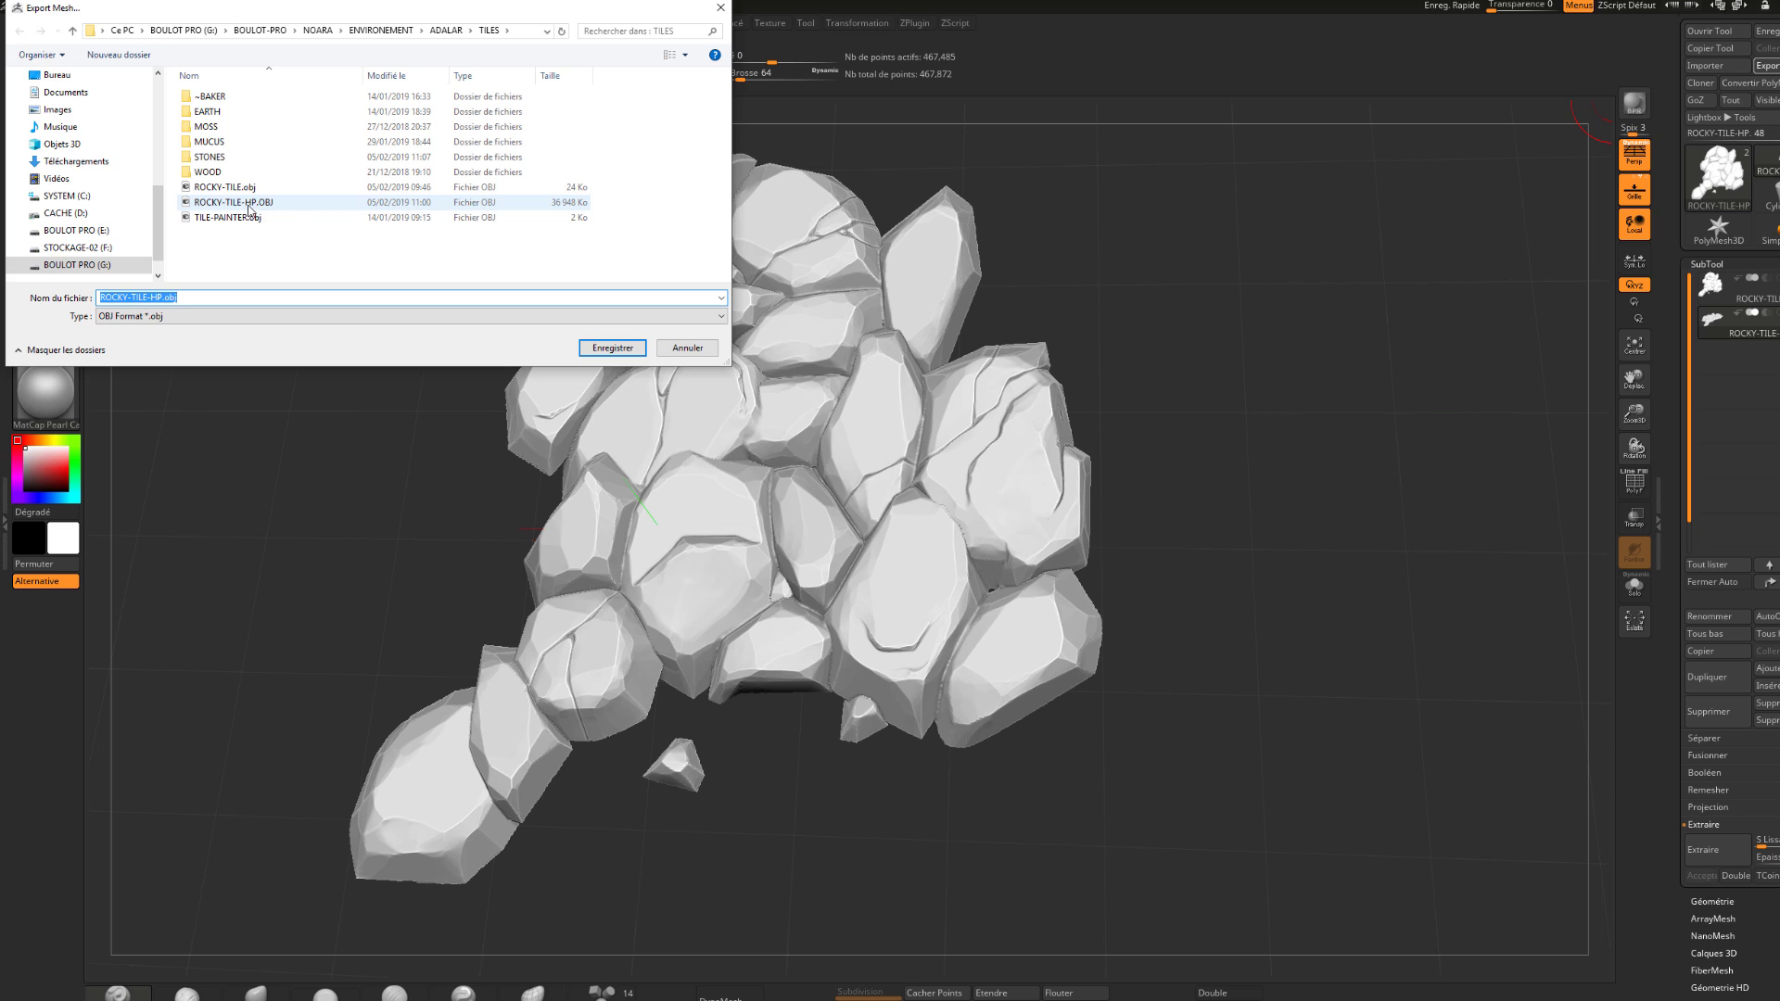
click(687, 348)
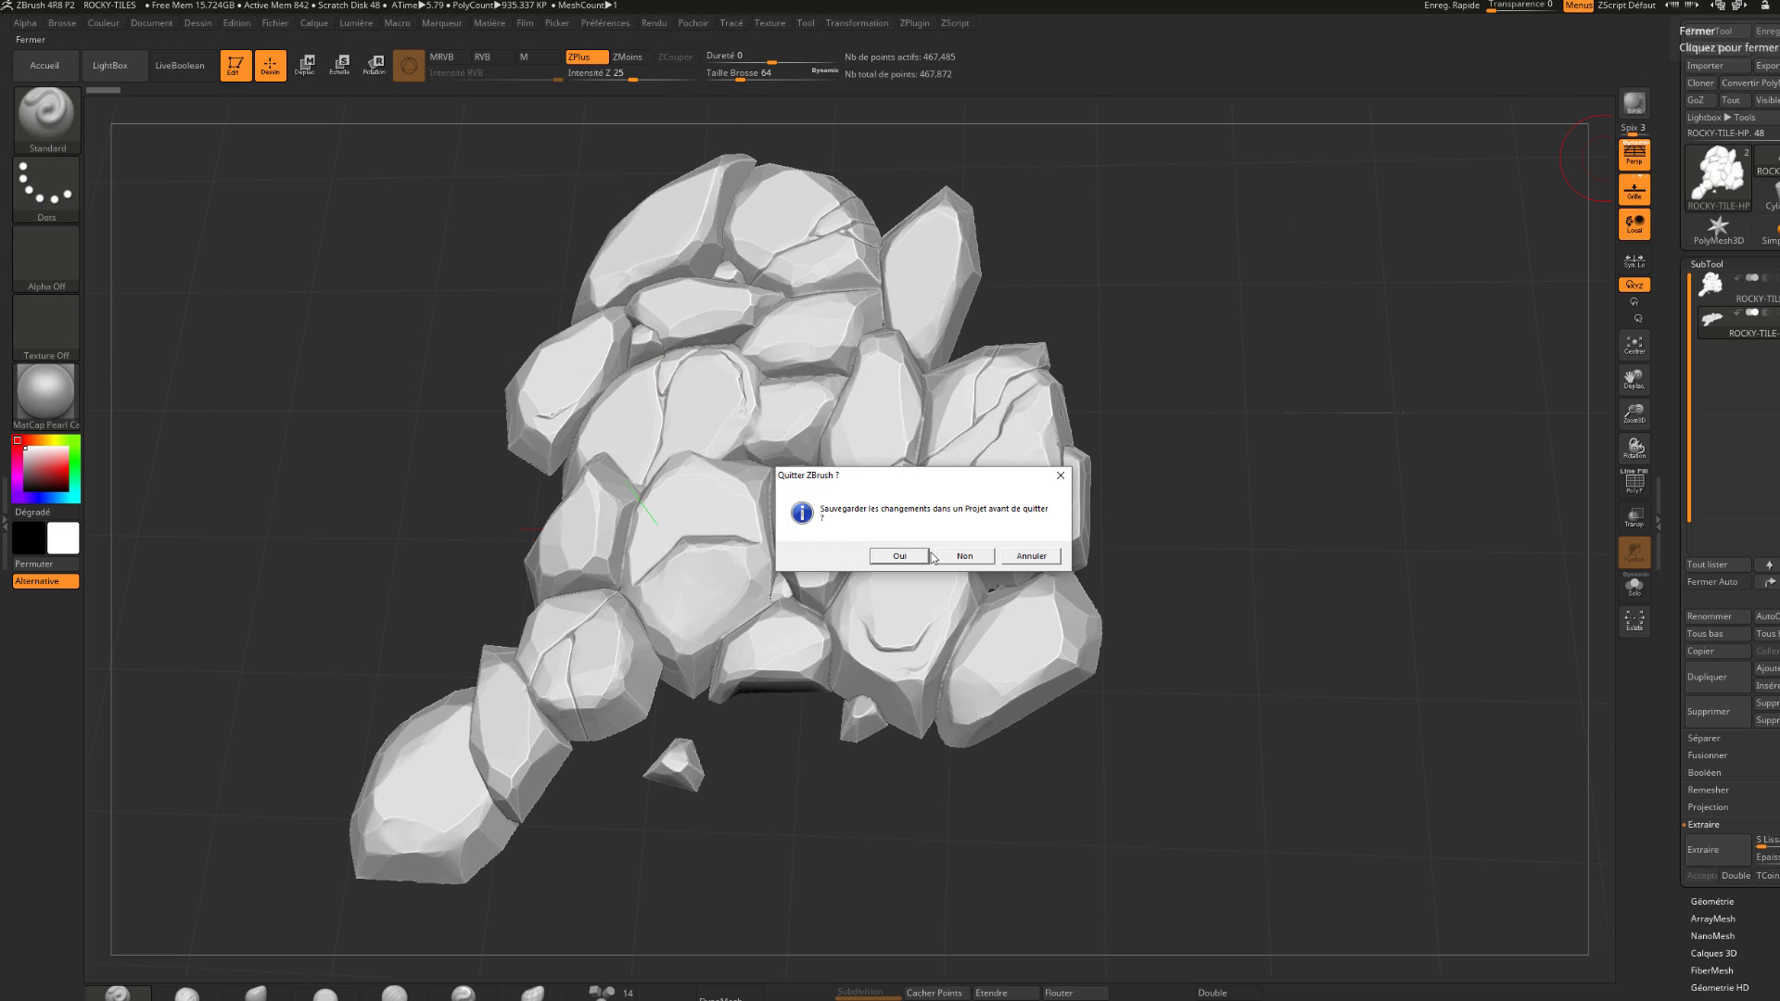
click(959, 561)
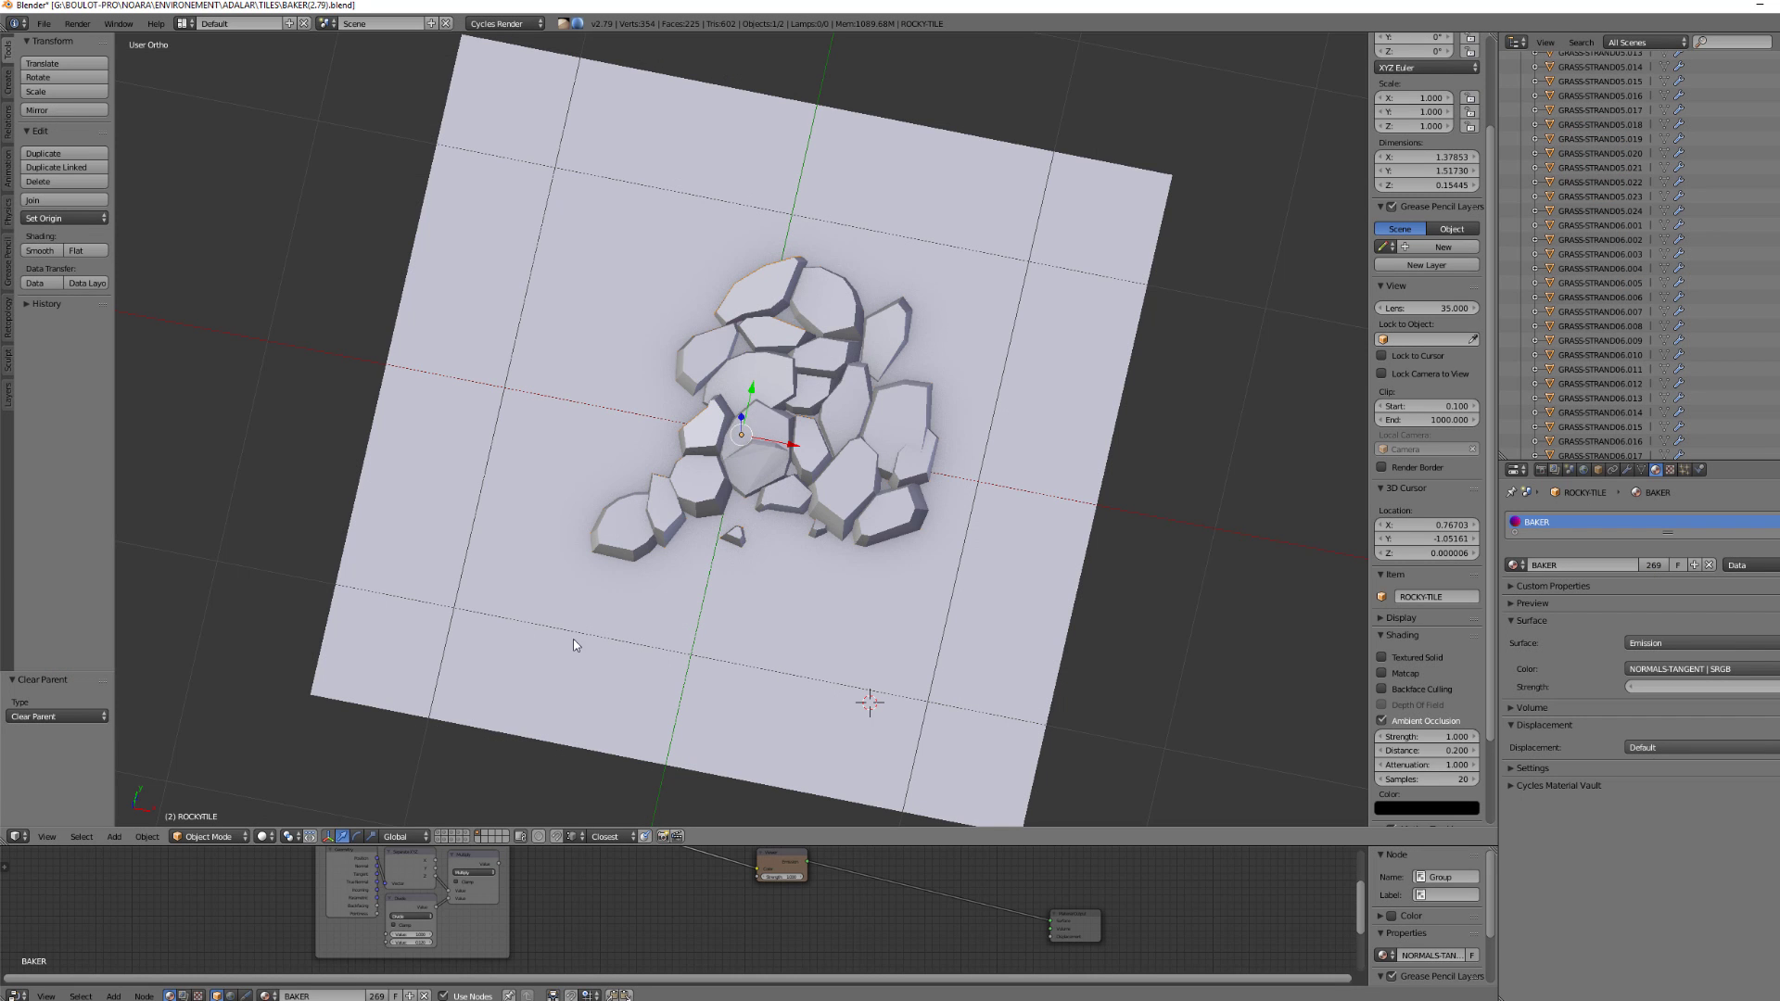
Back in Blender, select the TILE plane and move it to the first layer.
right_click(418, 572)
key(m)
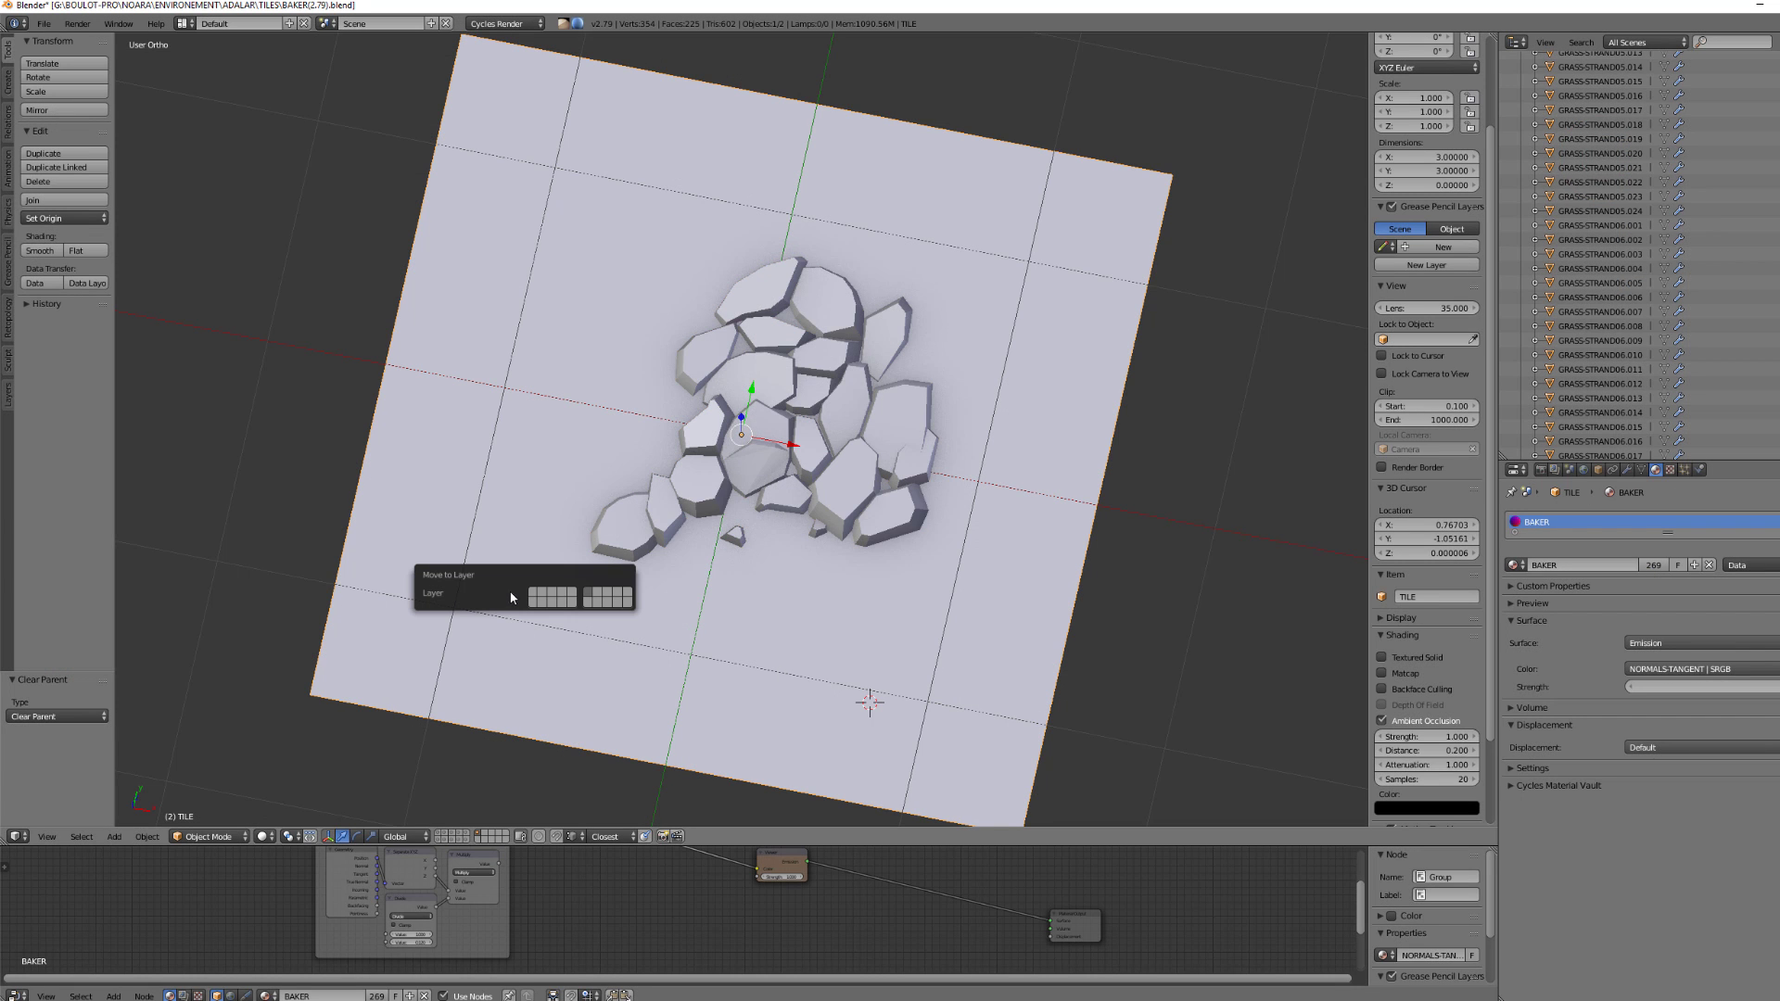
click(533, 593)
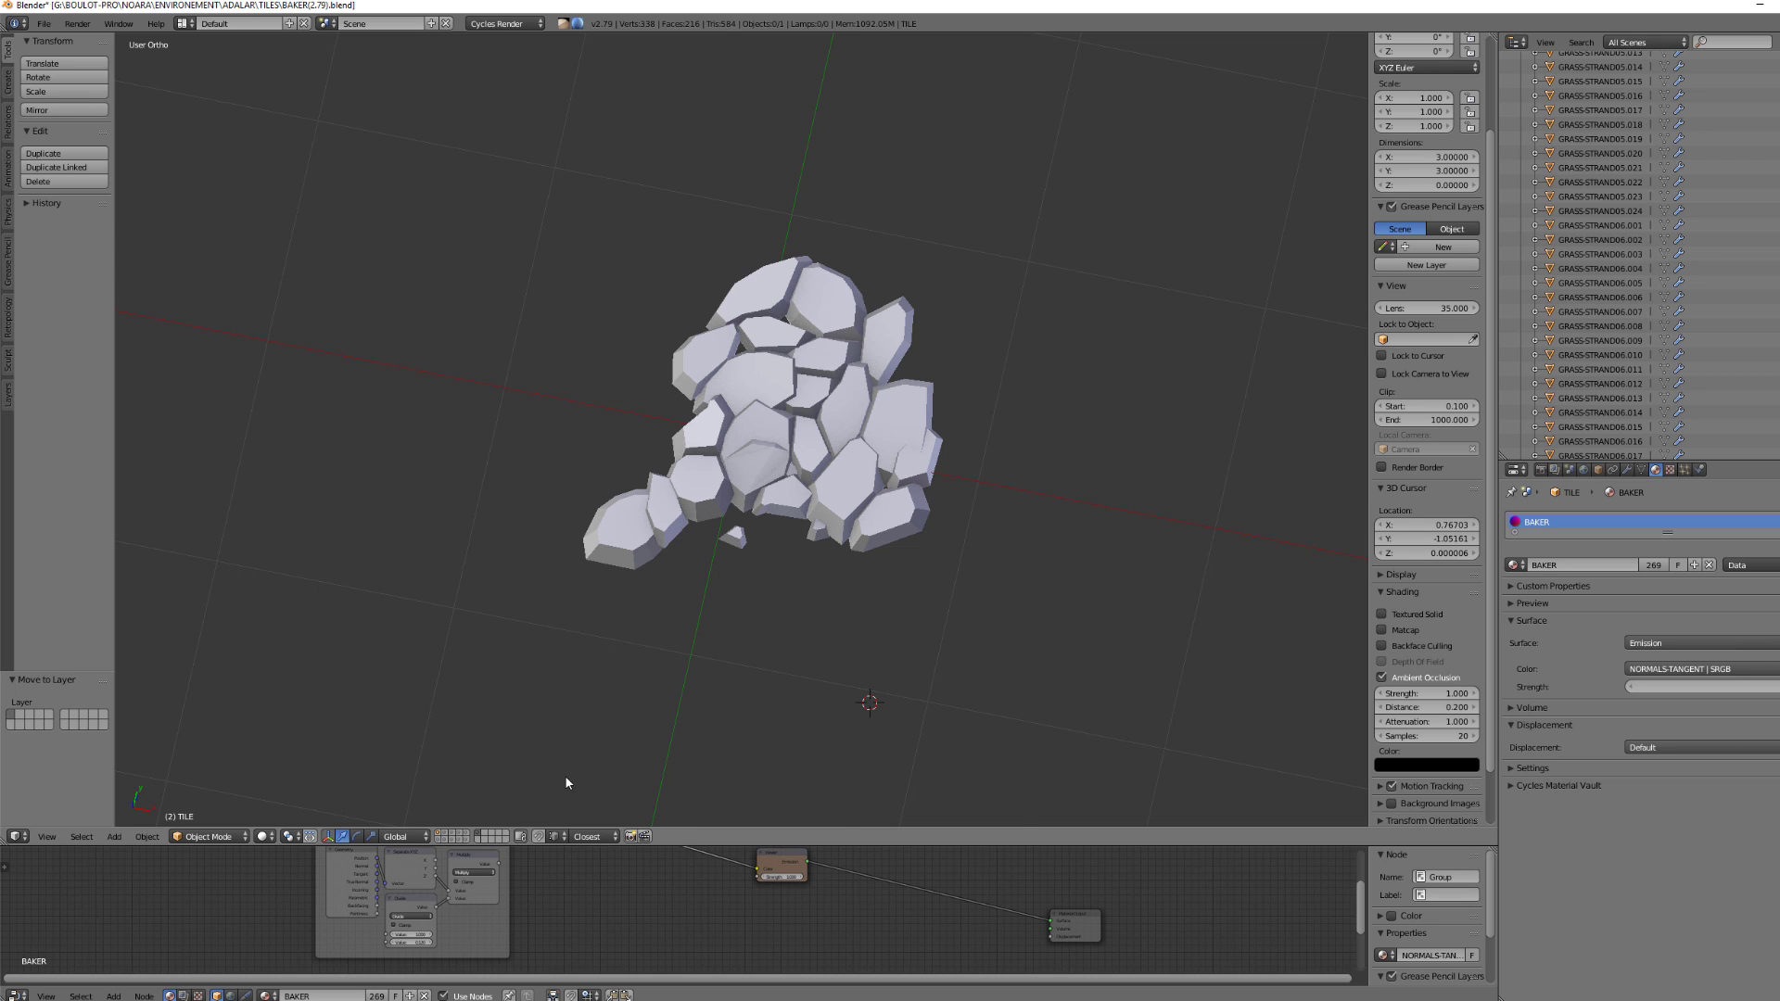
Show the first layer and clear the parent of the high-poly ROCKYTILE.001 rocks.
key(1)
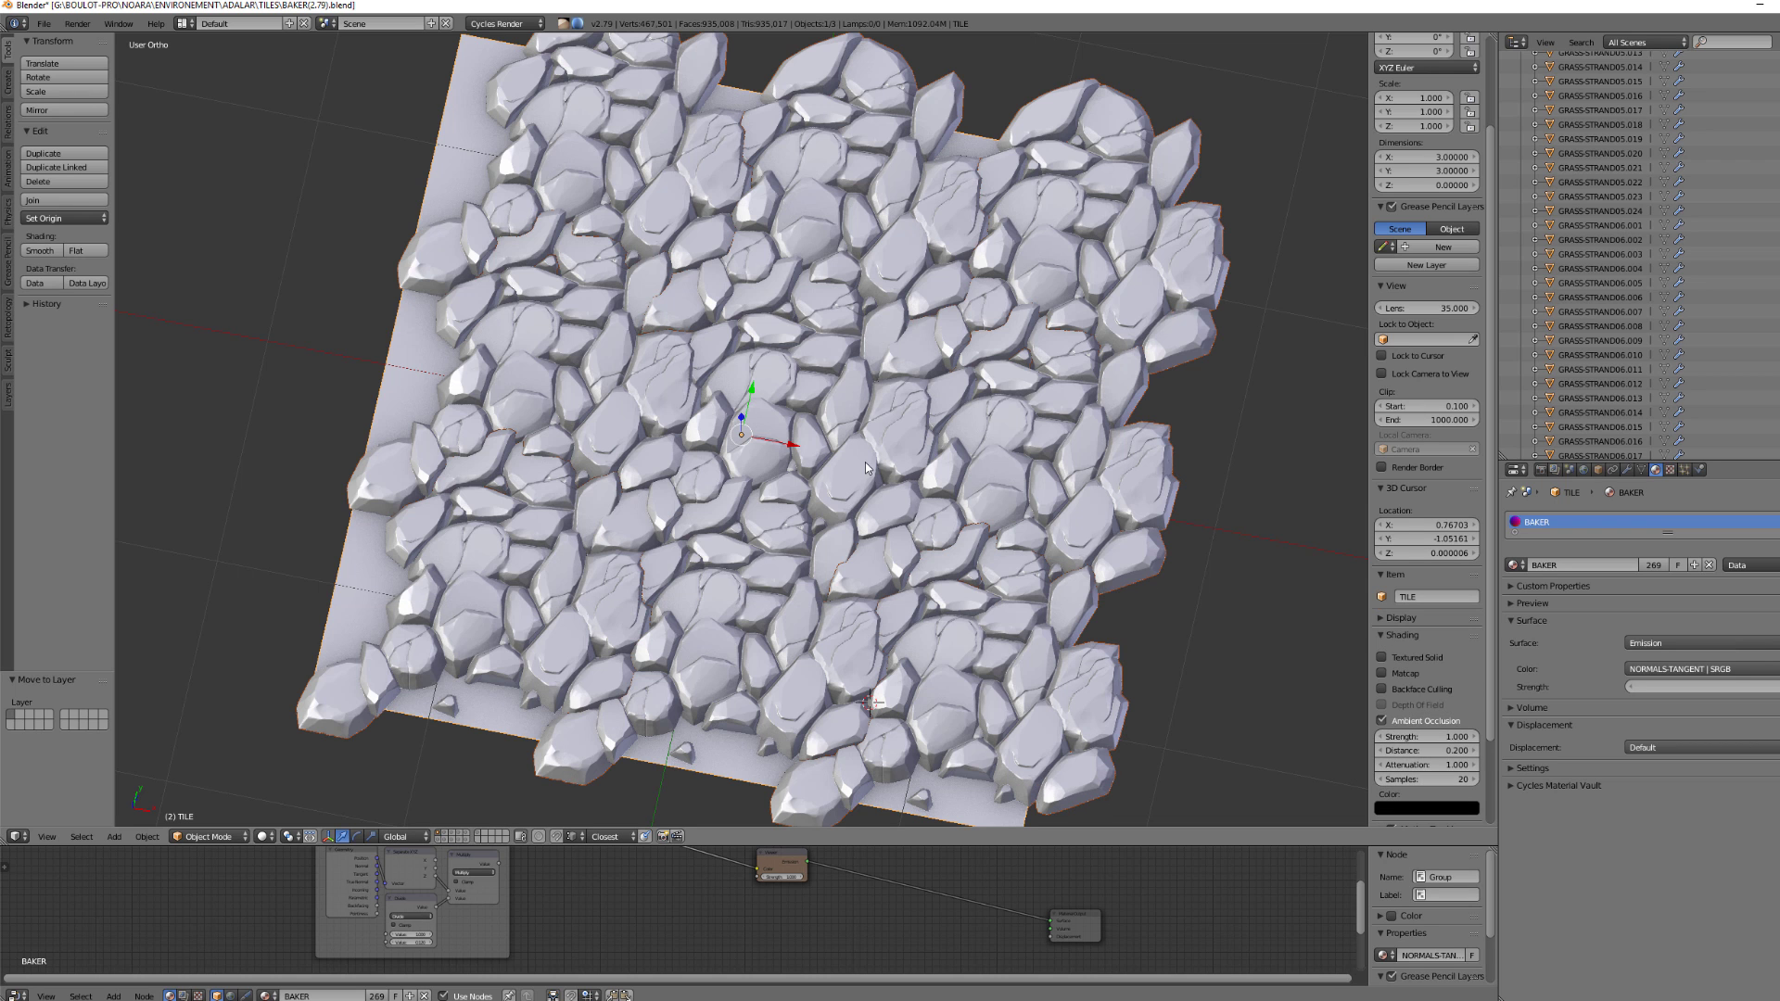
right_click(782, 416)
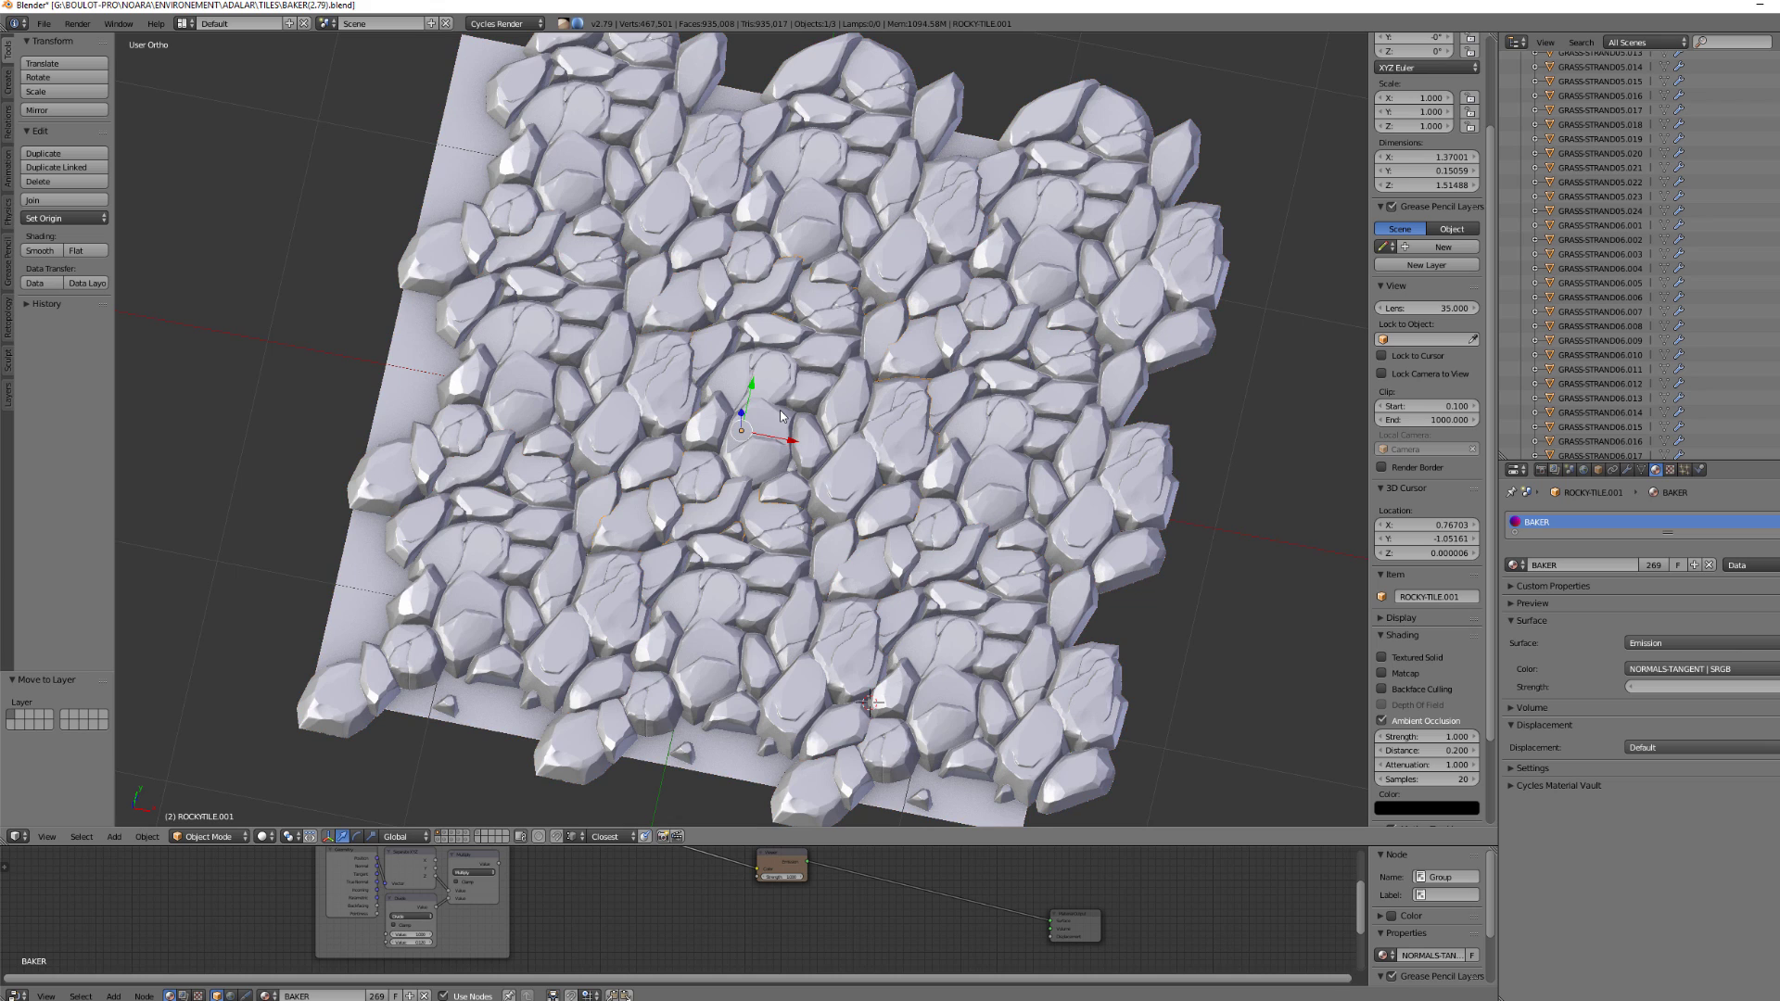
key(alt+p)
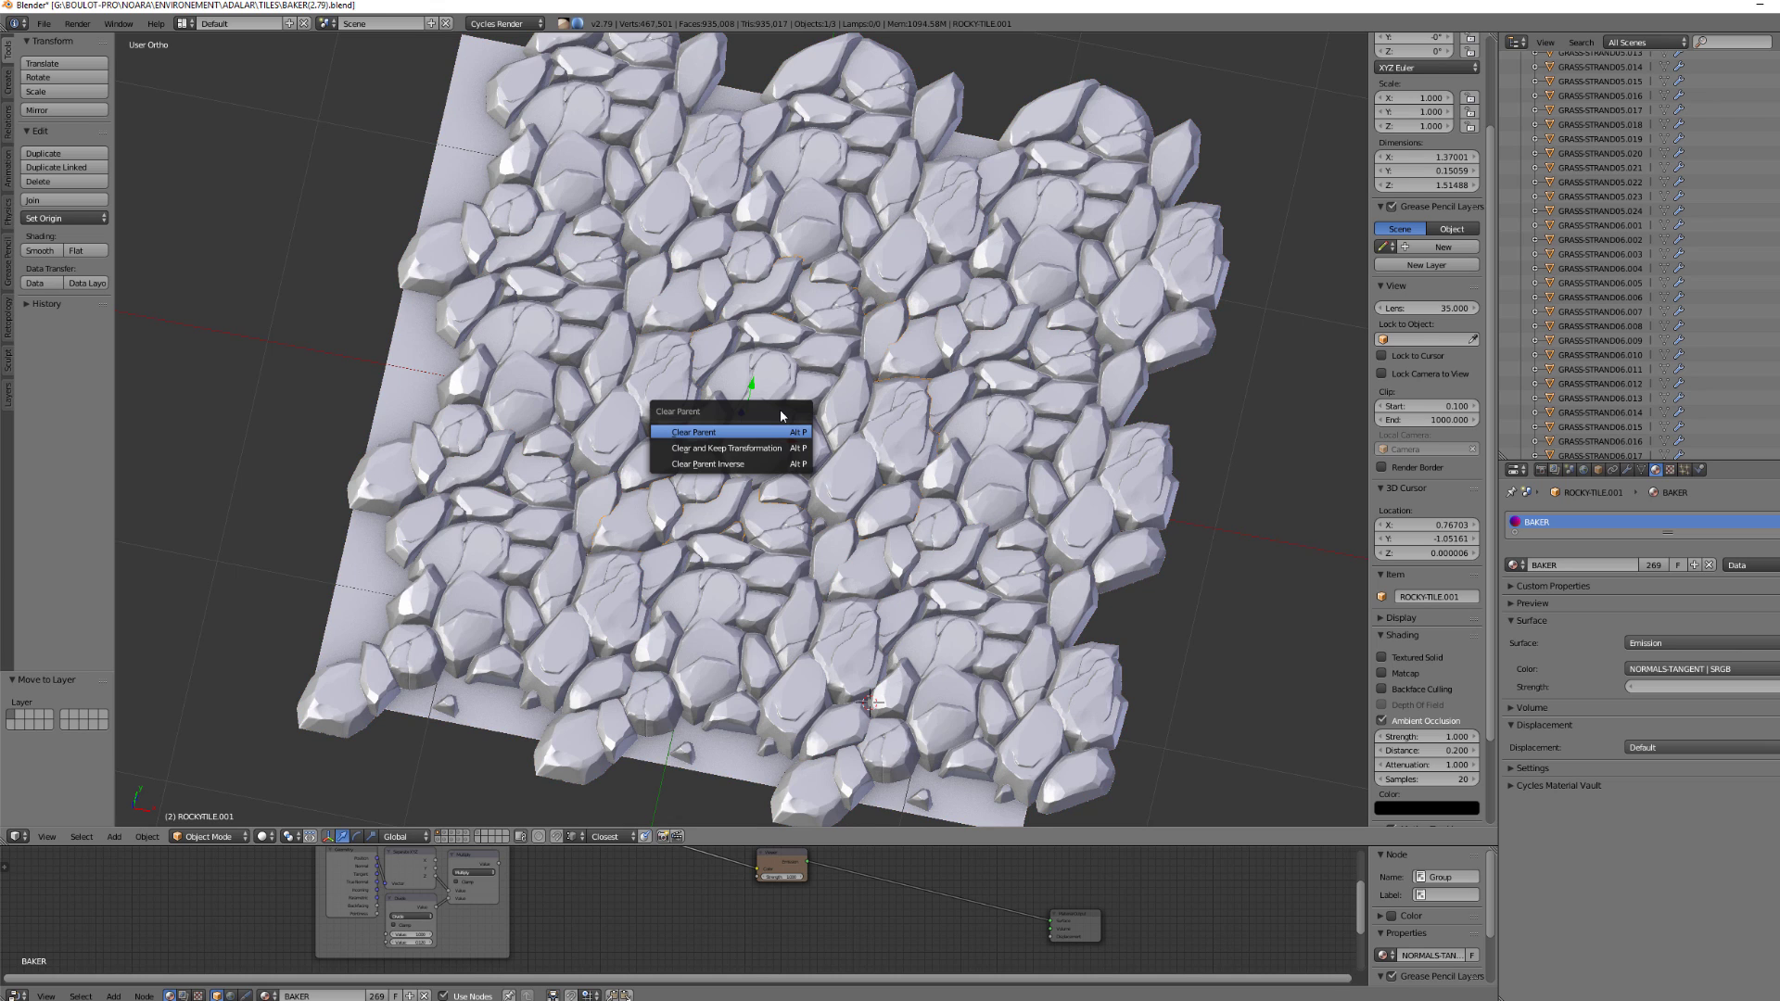
key(Return)
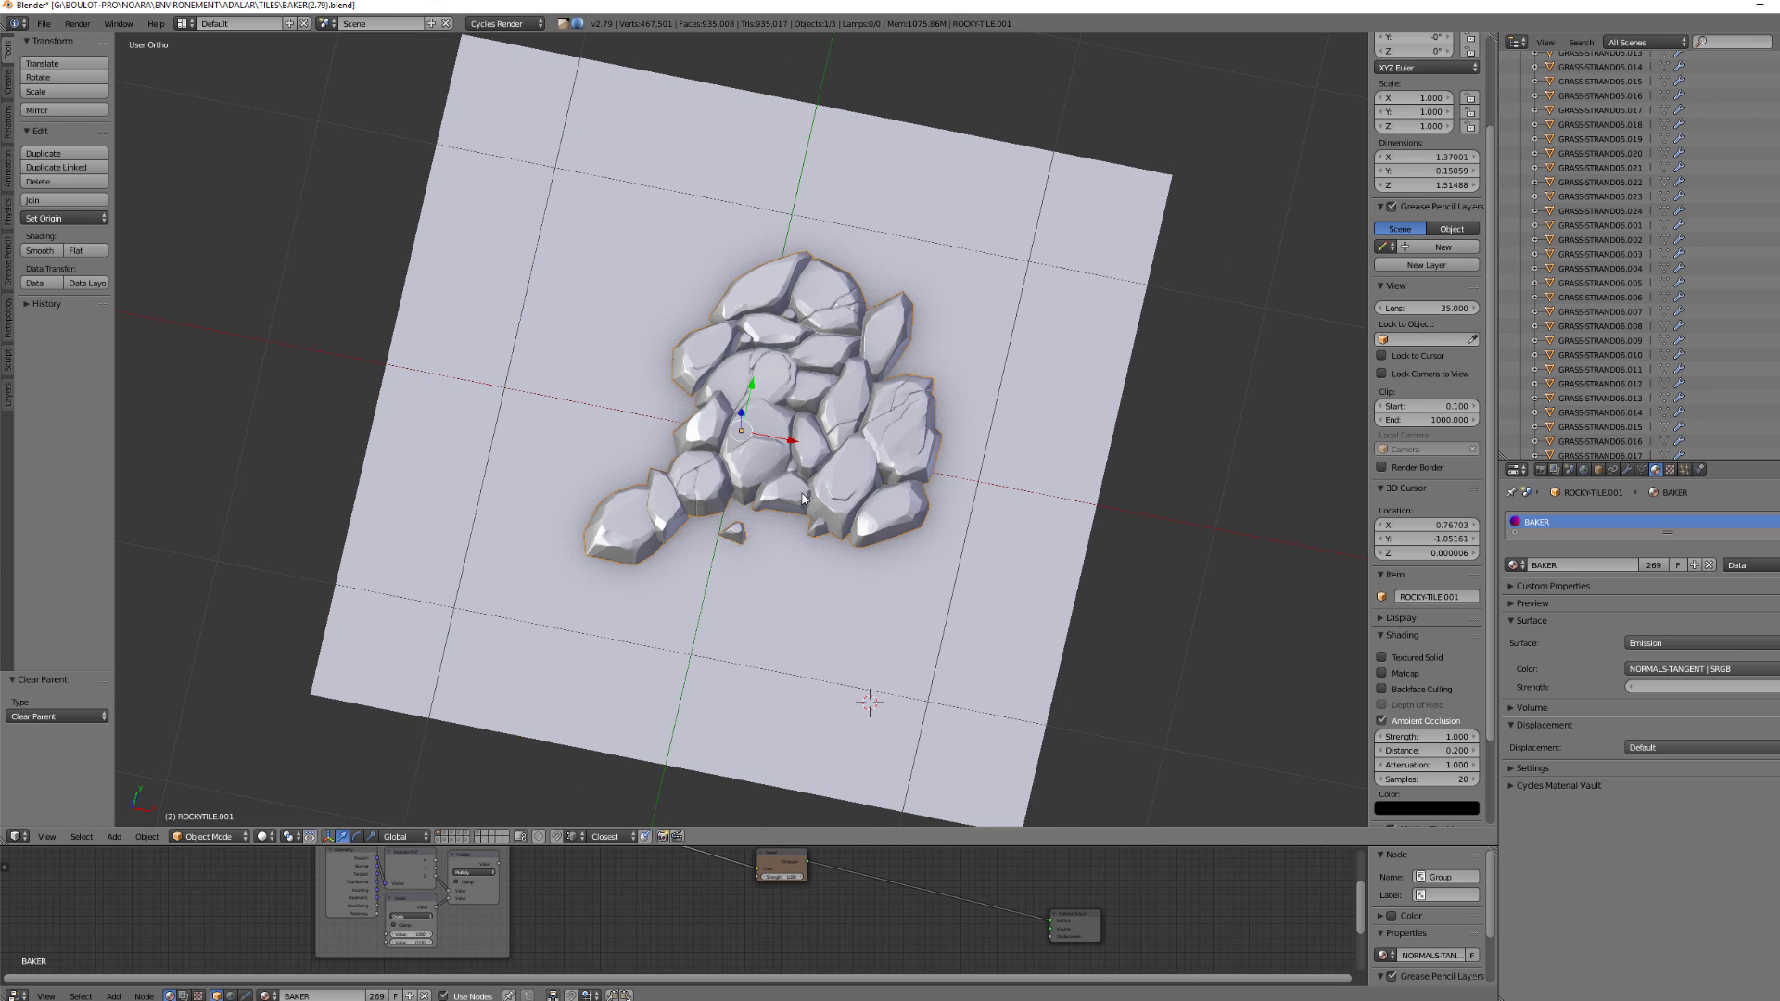
Parent the high-poly rocks to the TILE plane using the Object option.
key(KP_0)
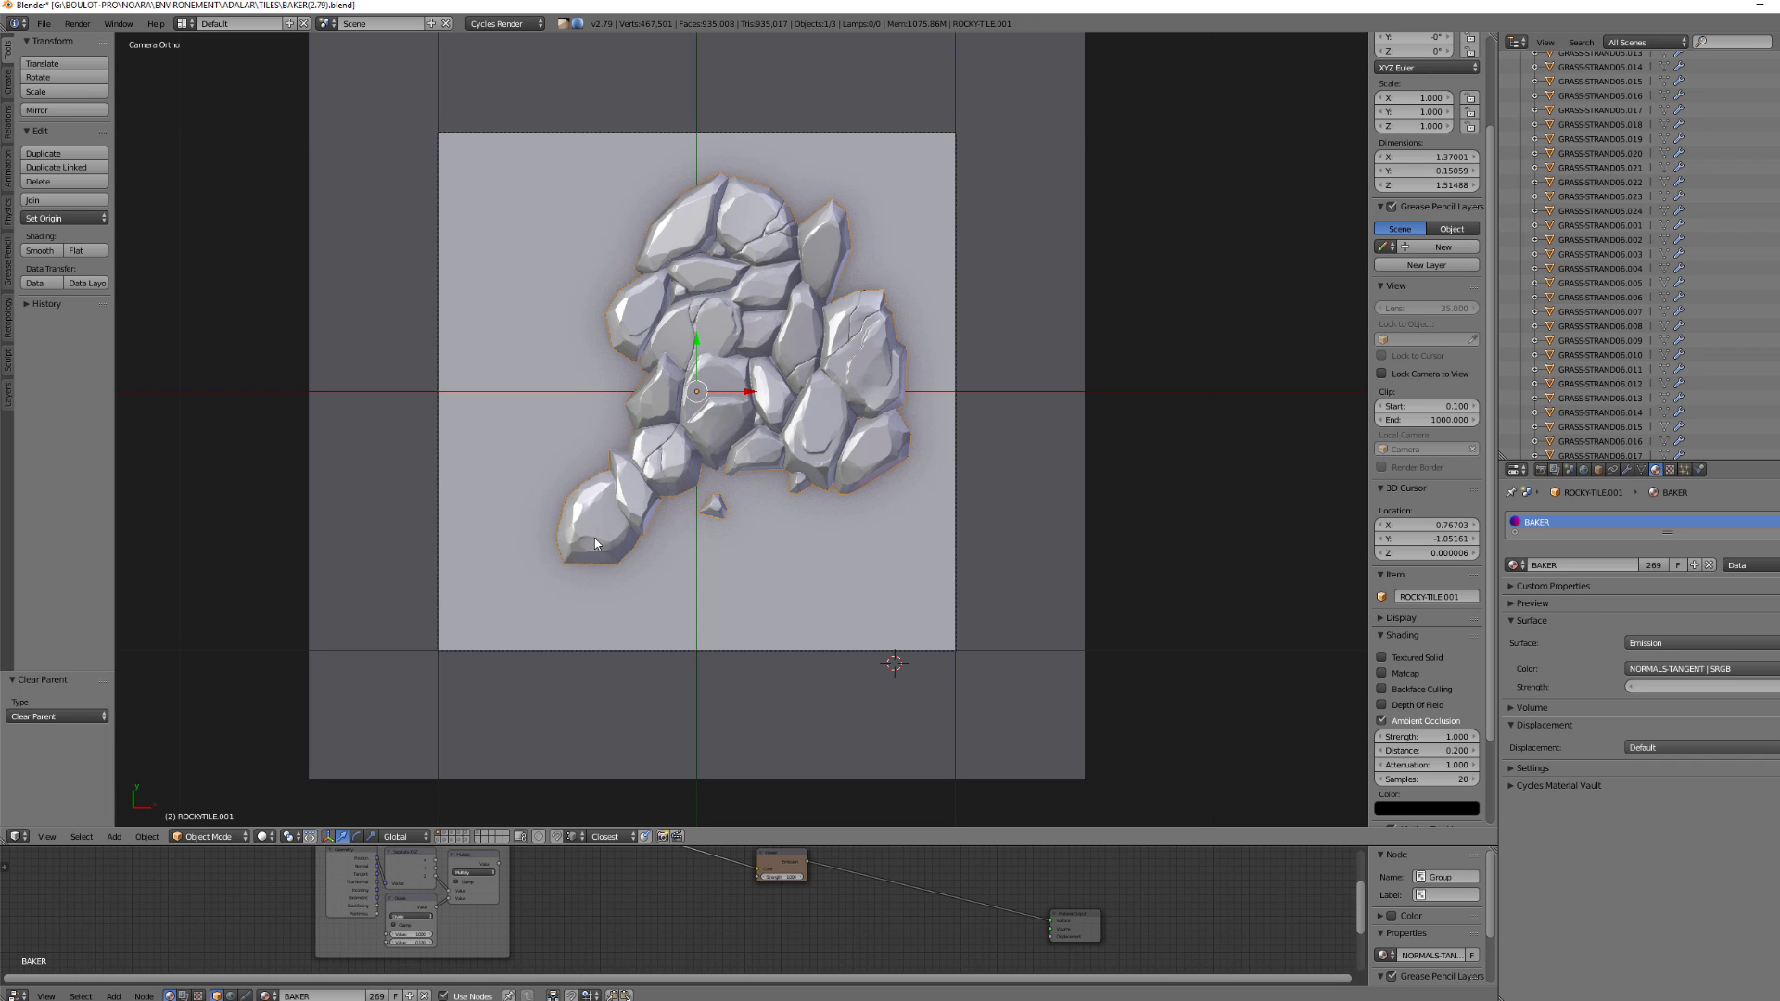
scroll(765, 585, down, 4)
middle_drag(755, 560, 735, 515)
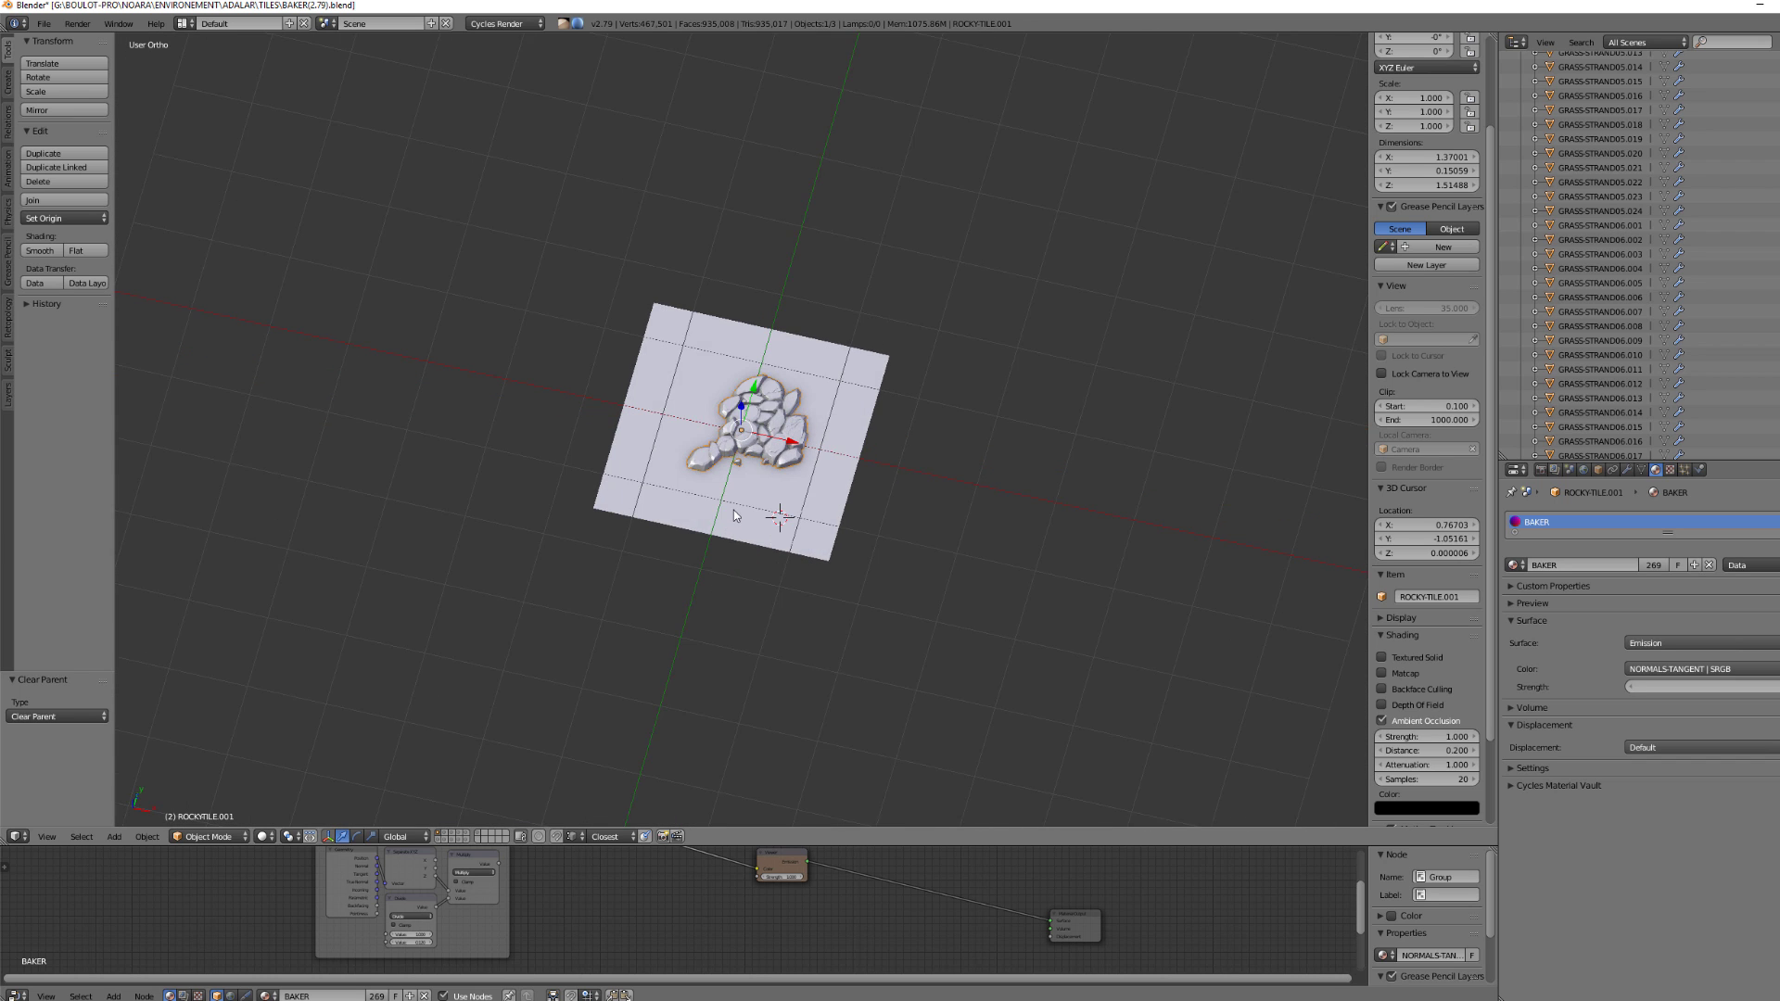
scroll(816, 631, up, 5)
shift+right_click(930, 685)
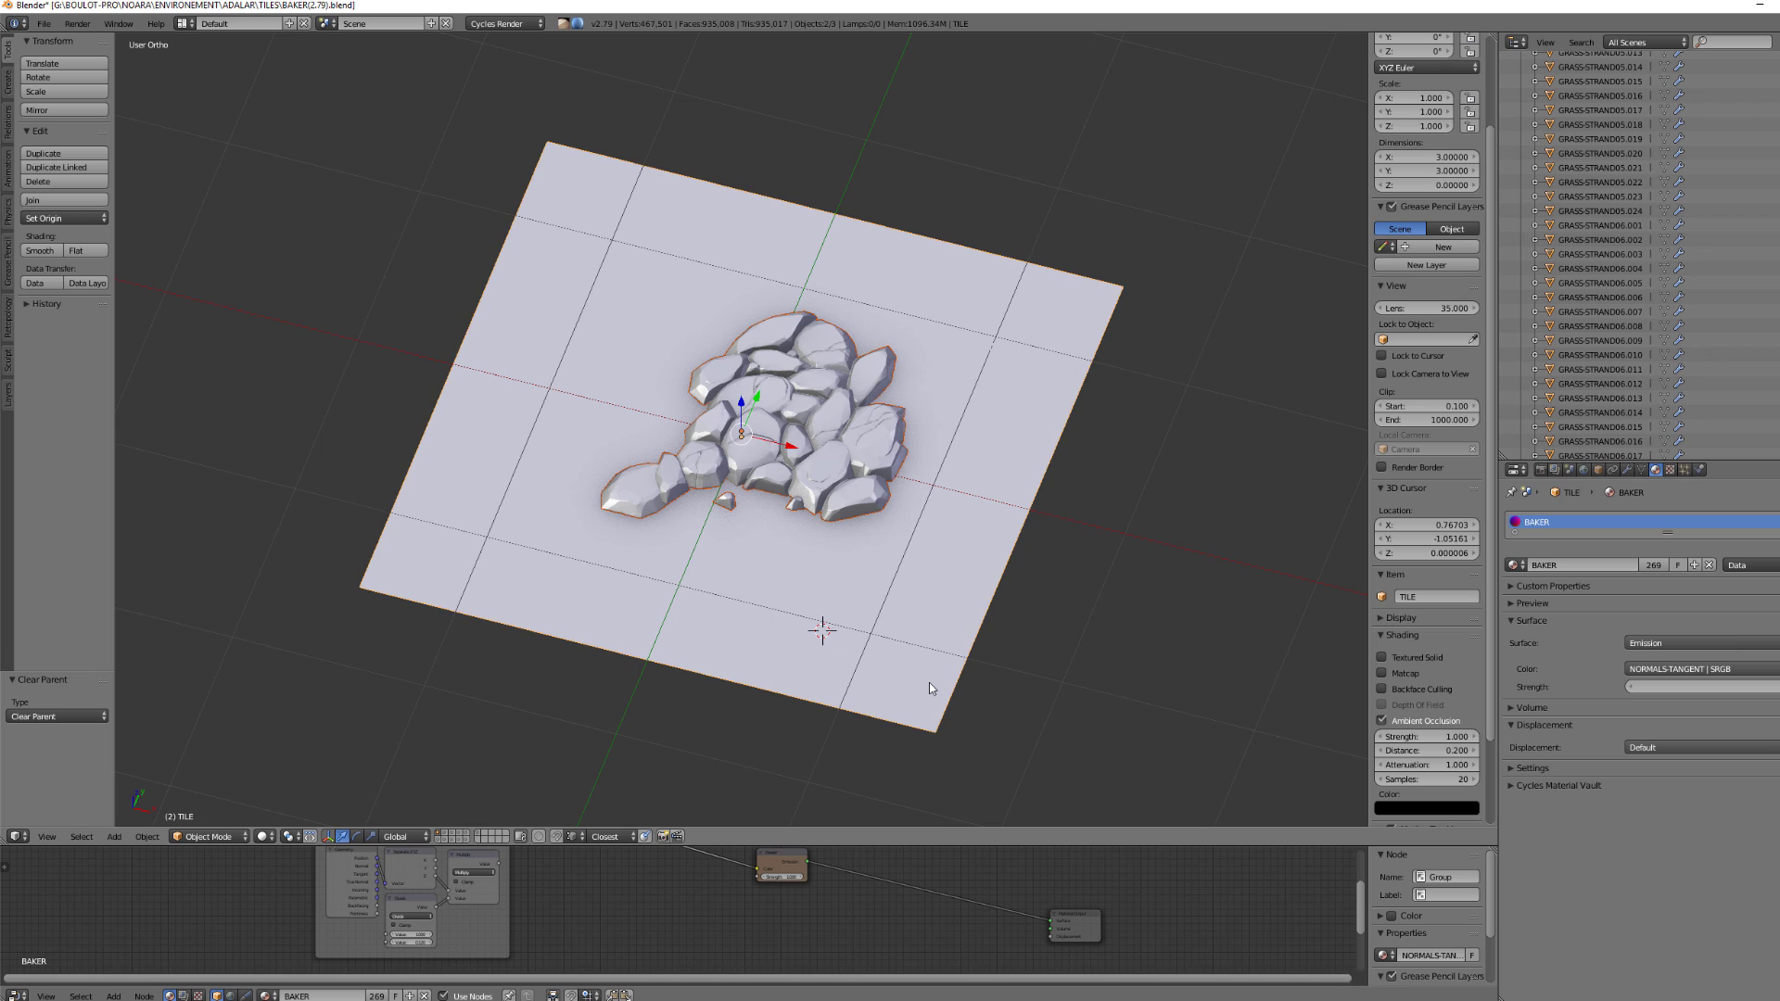
key(ctrl+p)
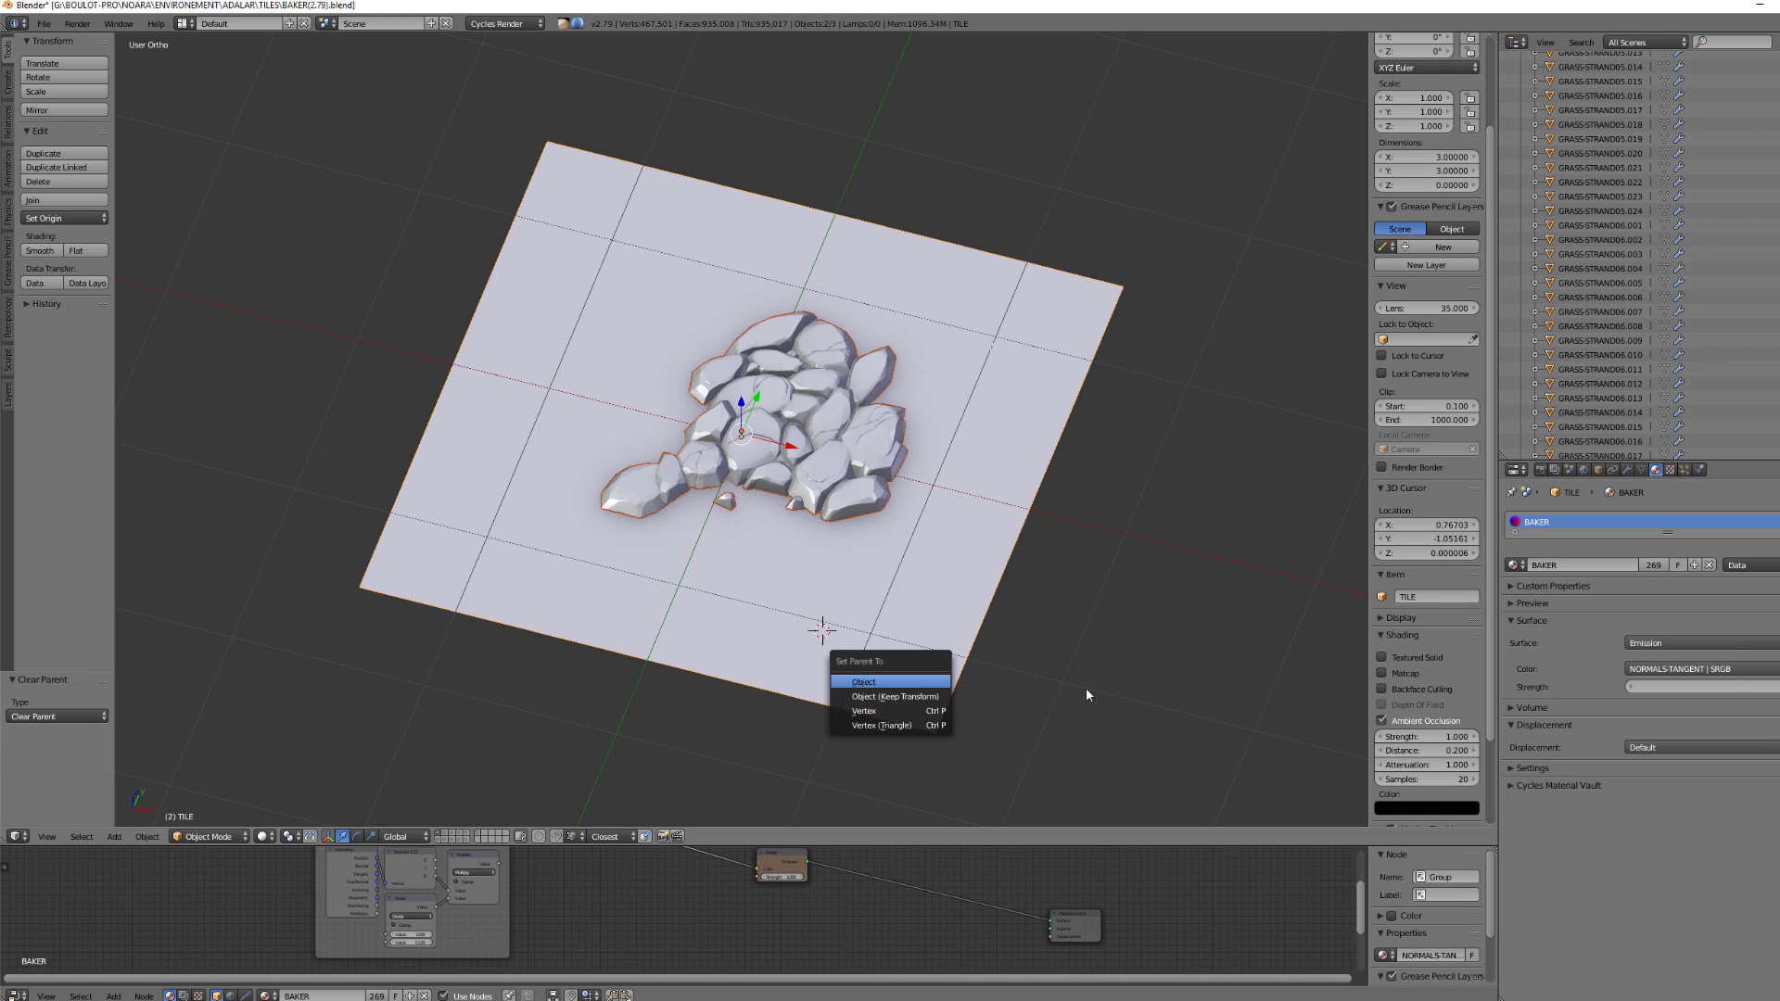
key(Return)
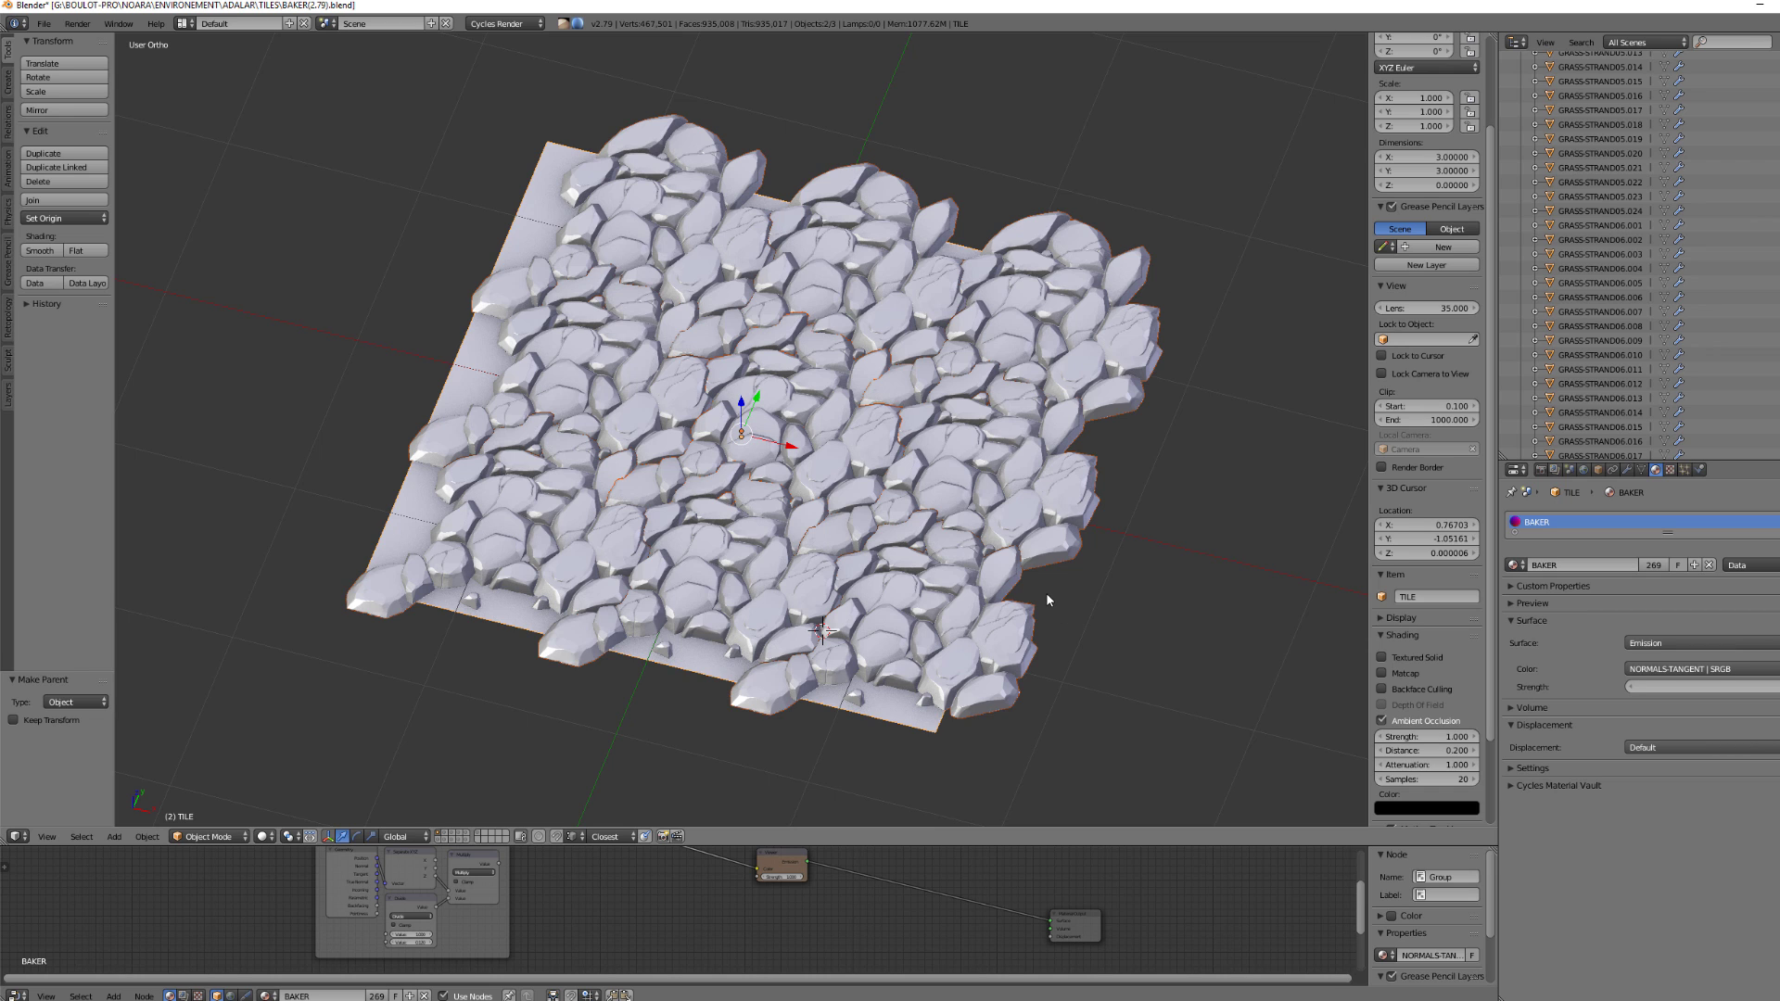
View the tiled rocks through the camera and enlarge the node editor showing the BAKER material.
ctrl+middle_drag(952, 578, 949, 583)
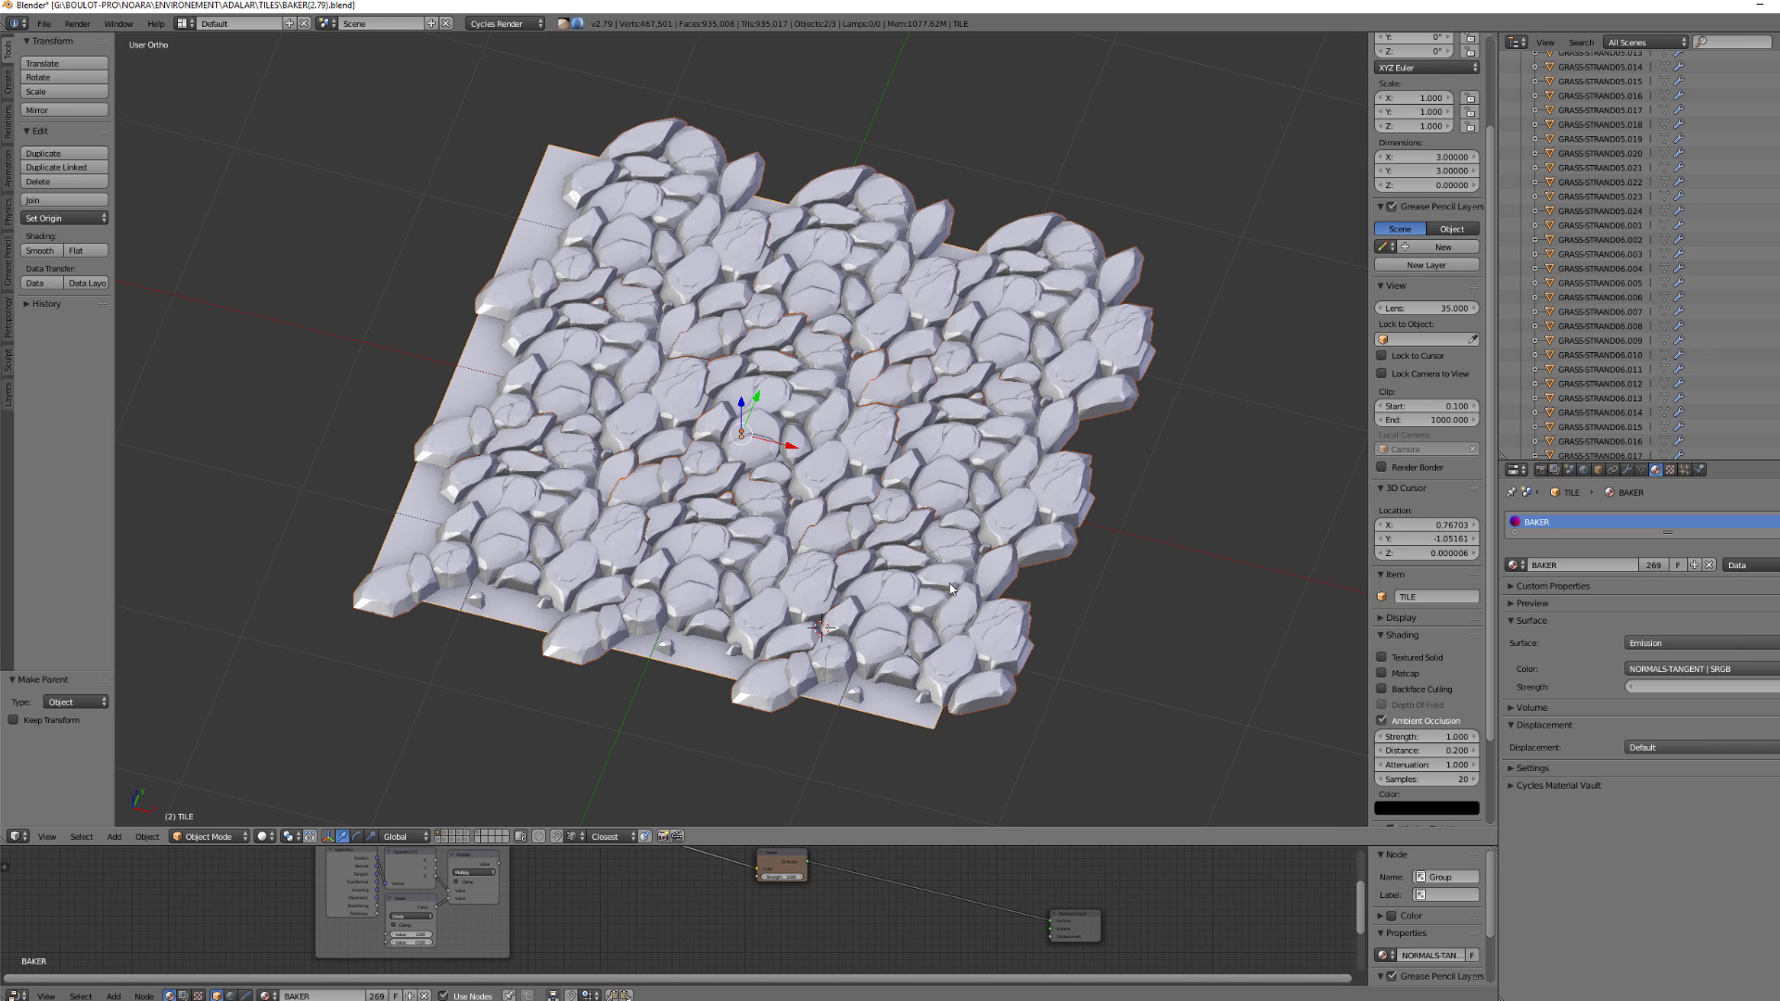
key(KP_0)
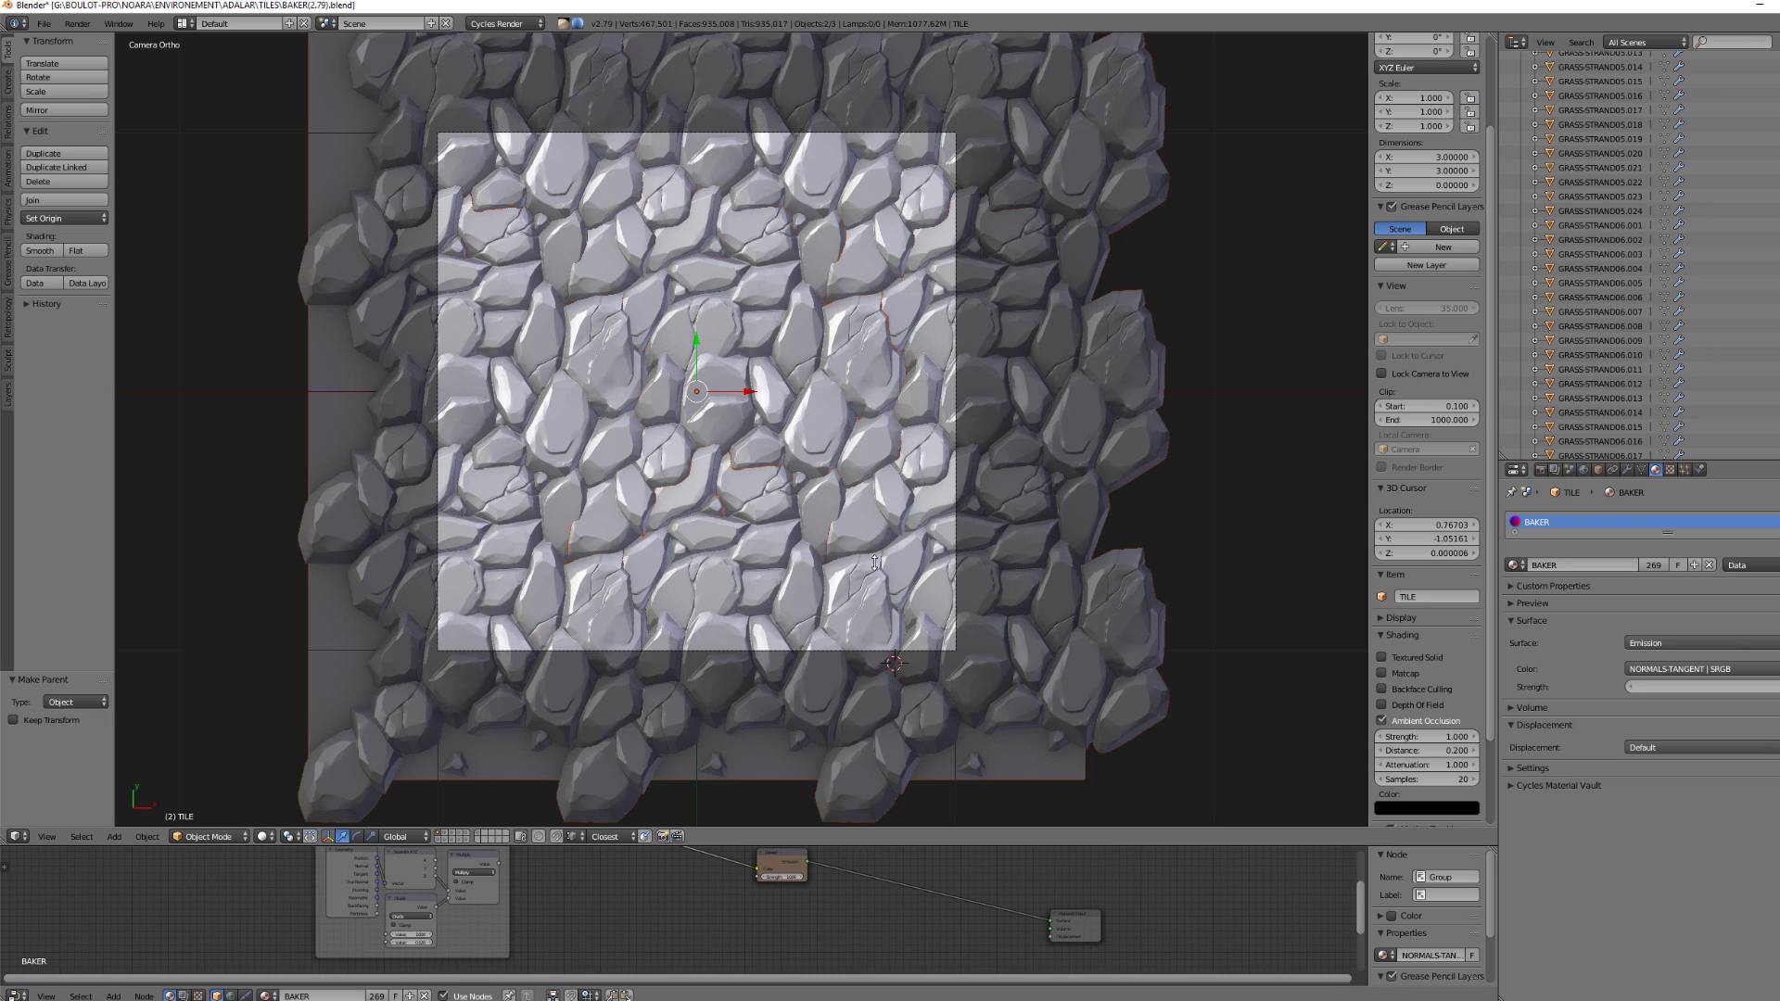
drag(875, 562, 874, 563)
scroll(624, 743, up, 3)
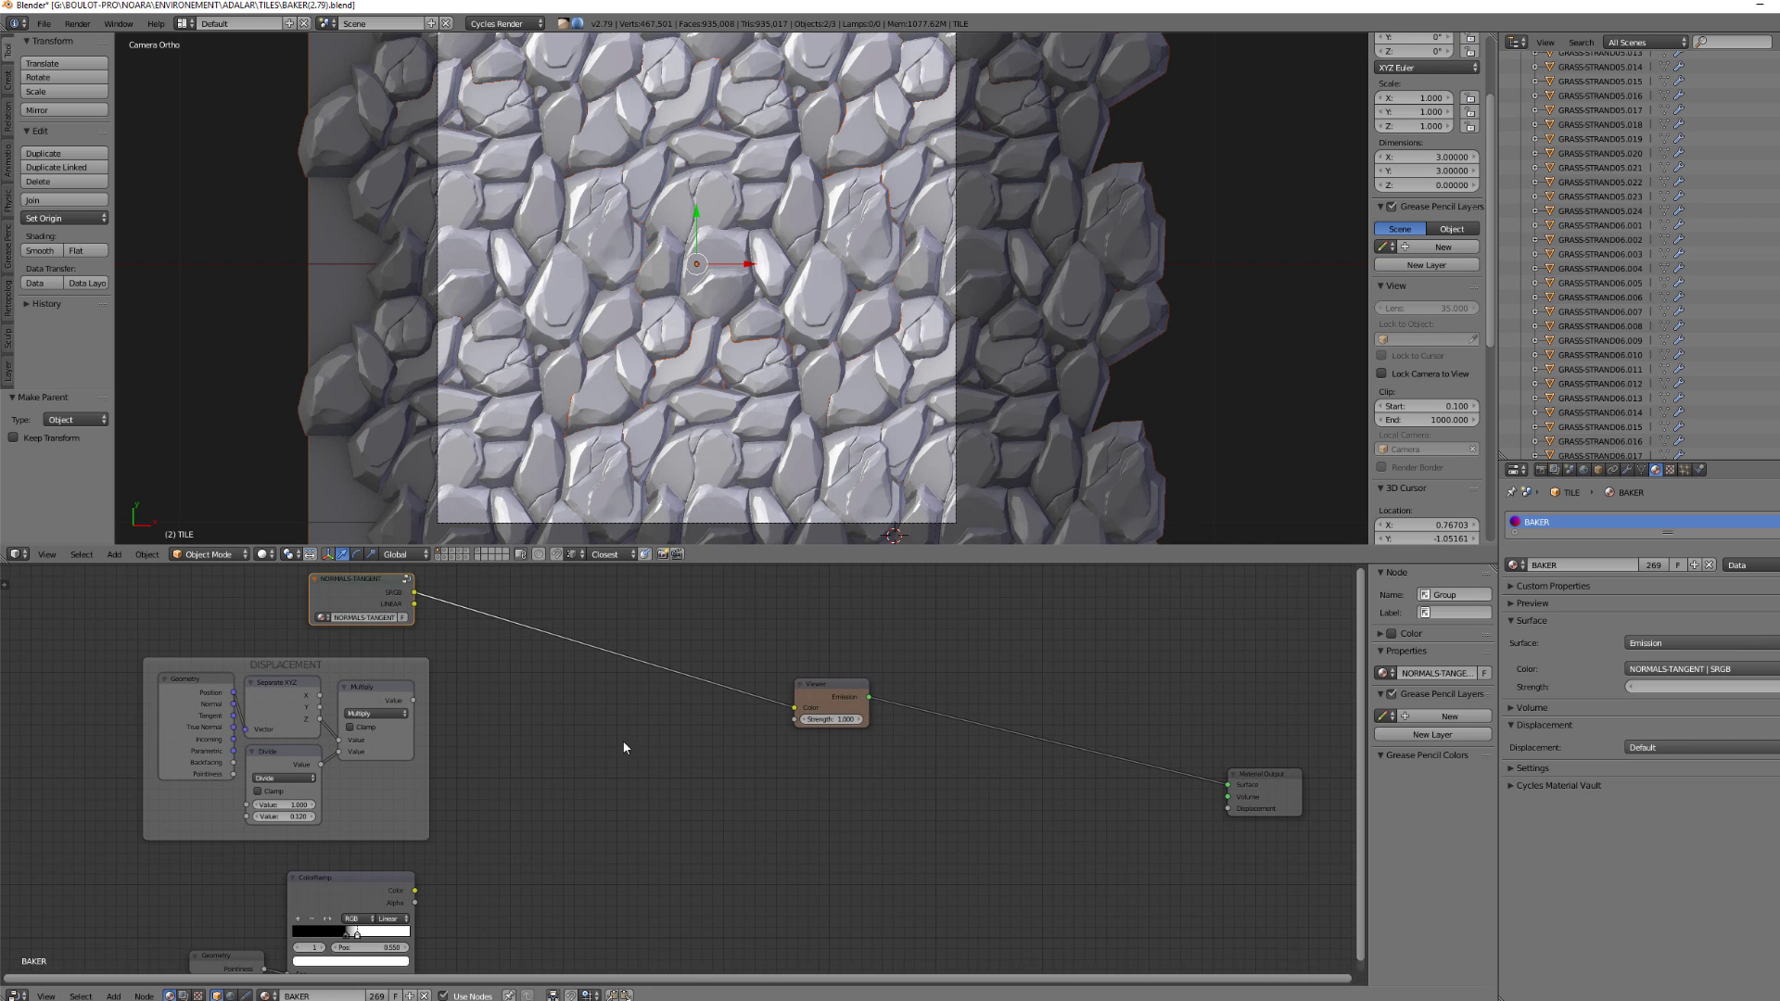
Open the NORMALS-TANGENT node group for editing and expand its collapsed Vector Curves node.
drag(506, 749, 699, 720)
key(Tab)
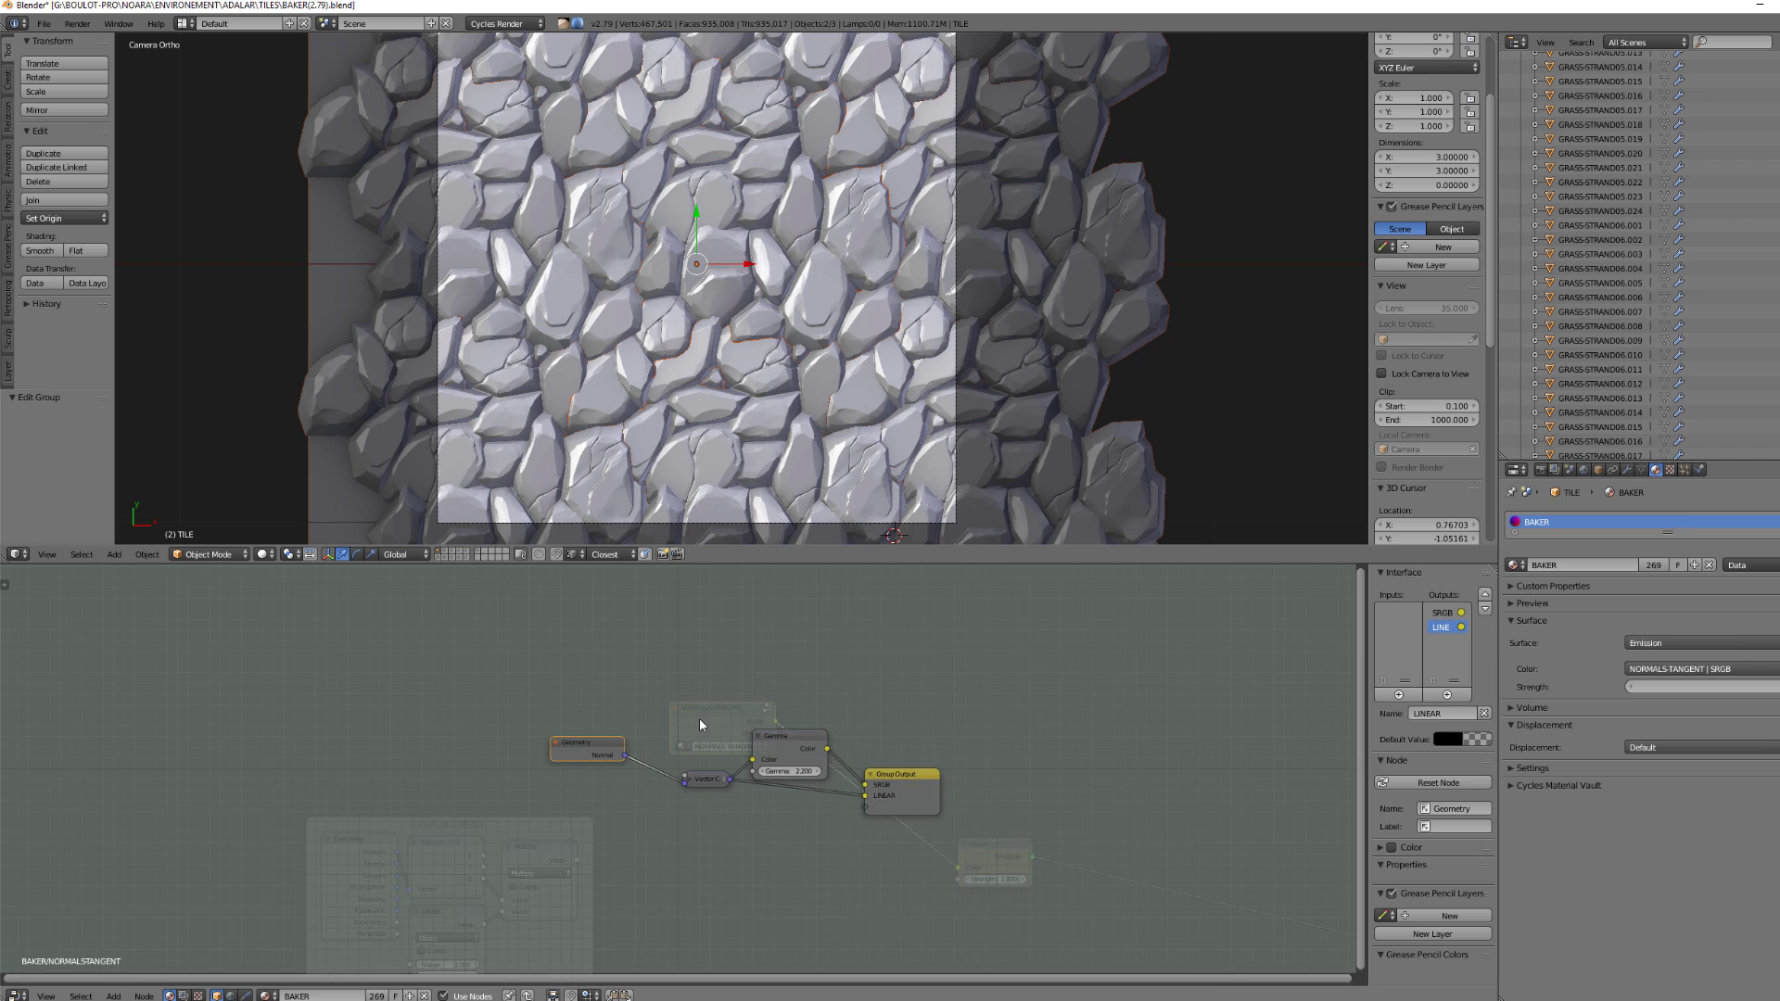
scroll(714, 831, up, 3)
click(701, 789)
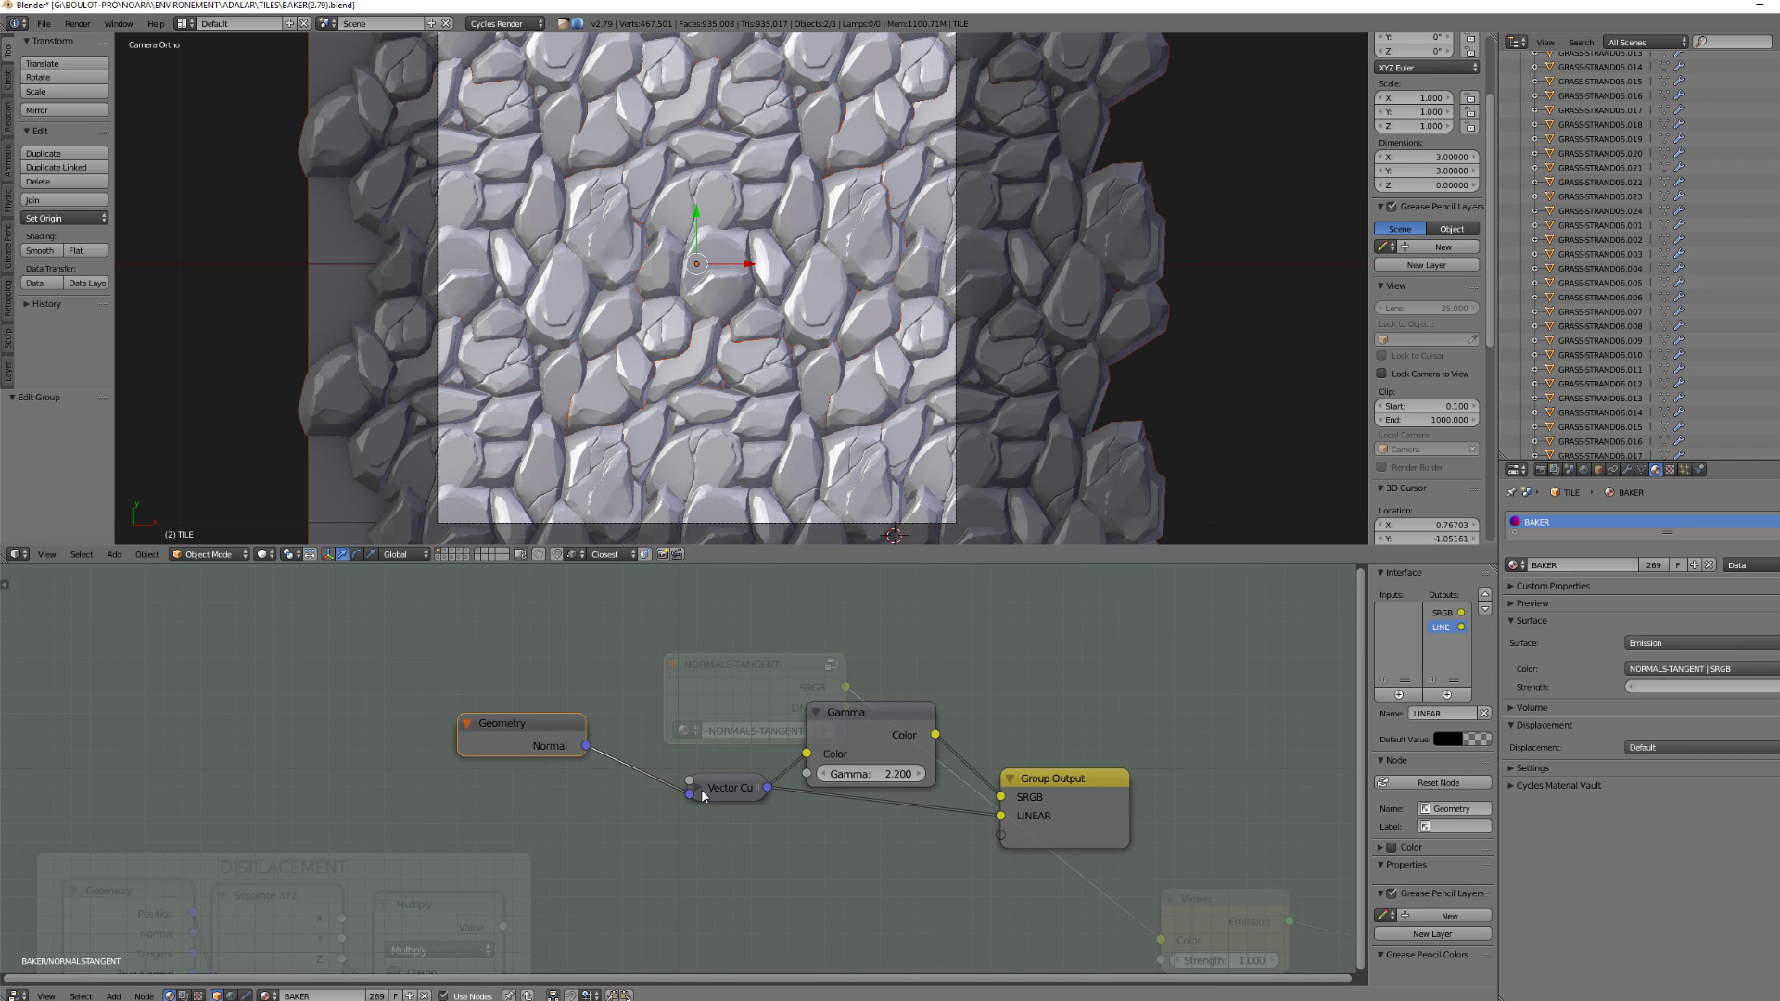
key(h)
key(Home)
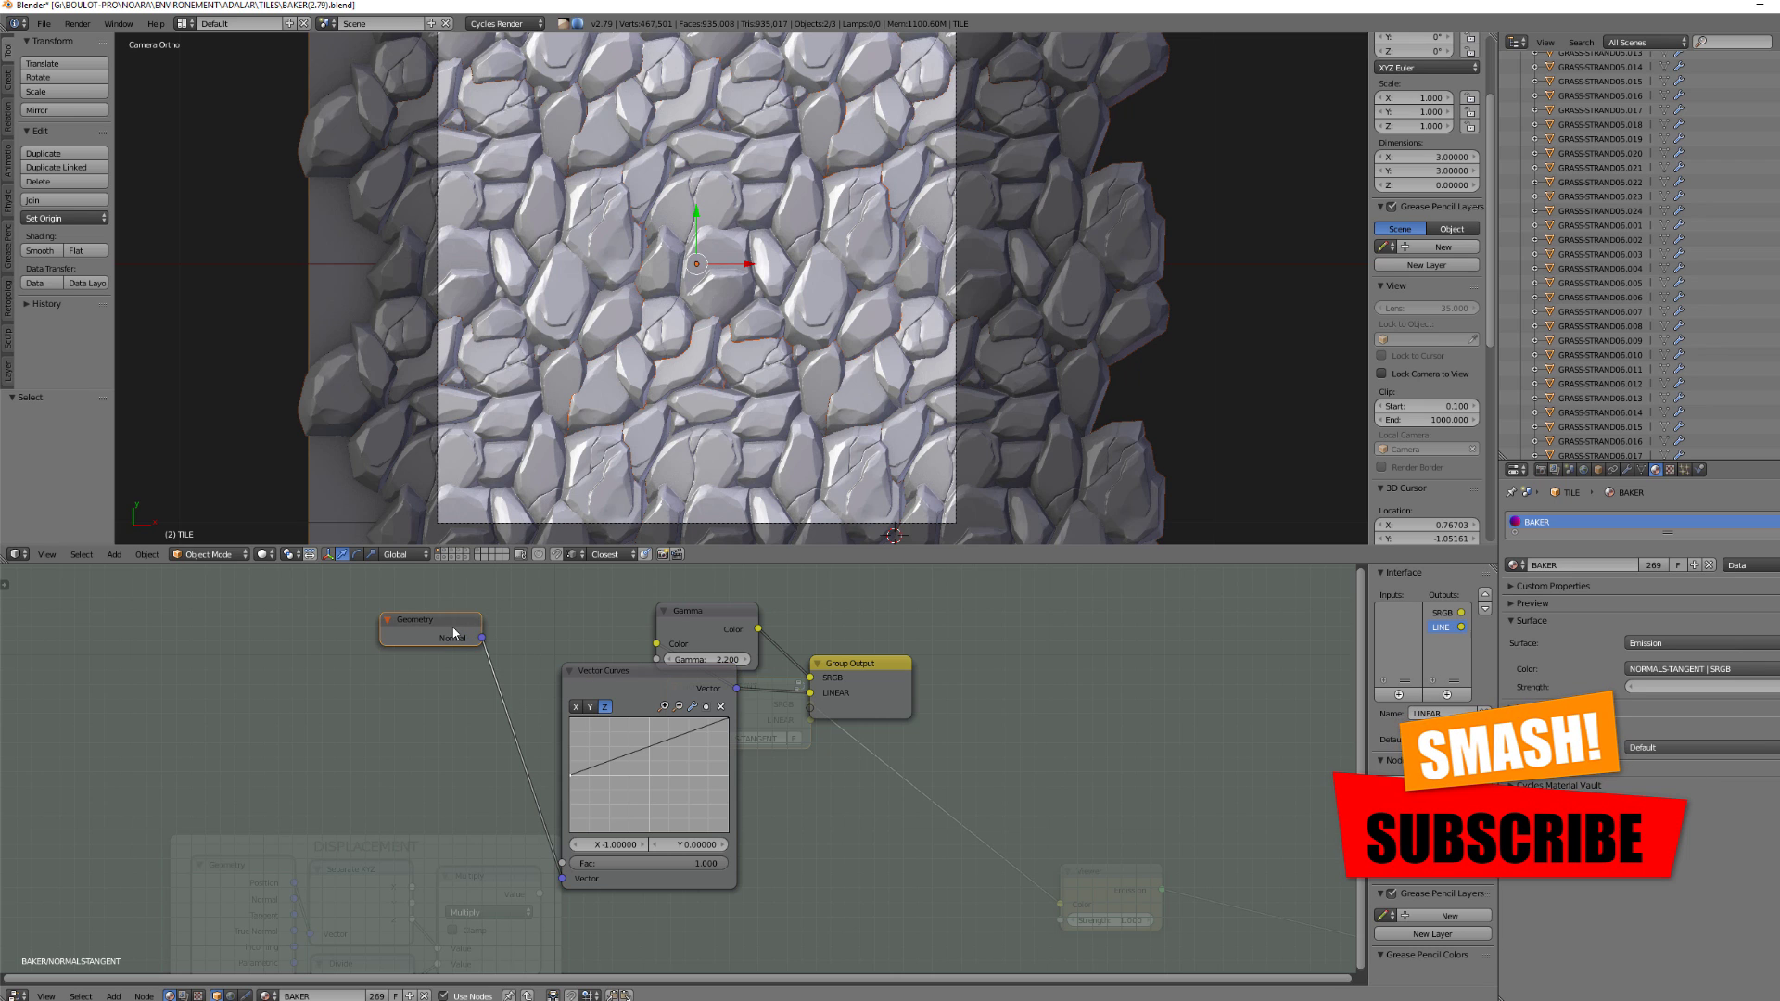
Rearrange the Geometry and Vector Curves nodes so that they no longer overlap their neighbours.
drag(431, 619, 357, 709)
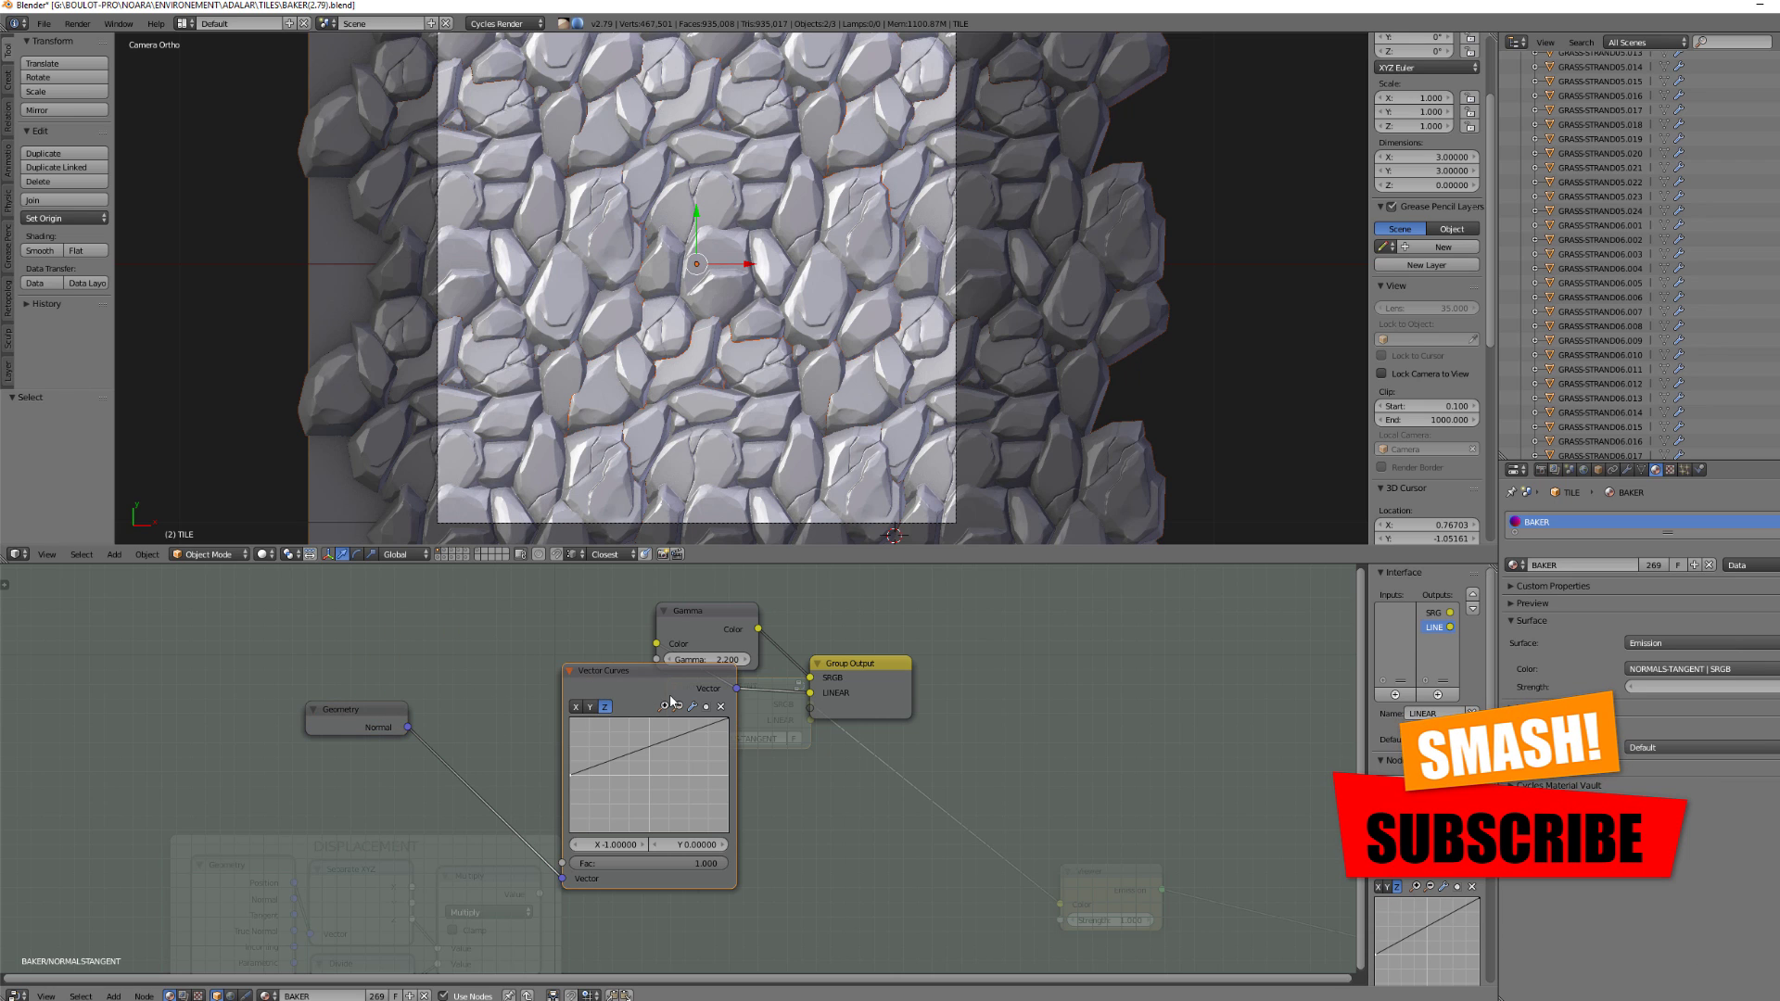
drag(668, 701, 536, 671)
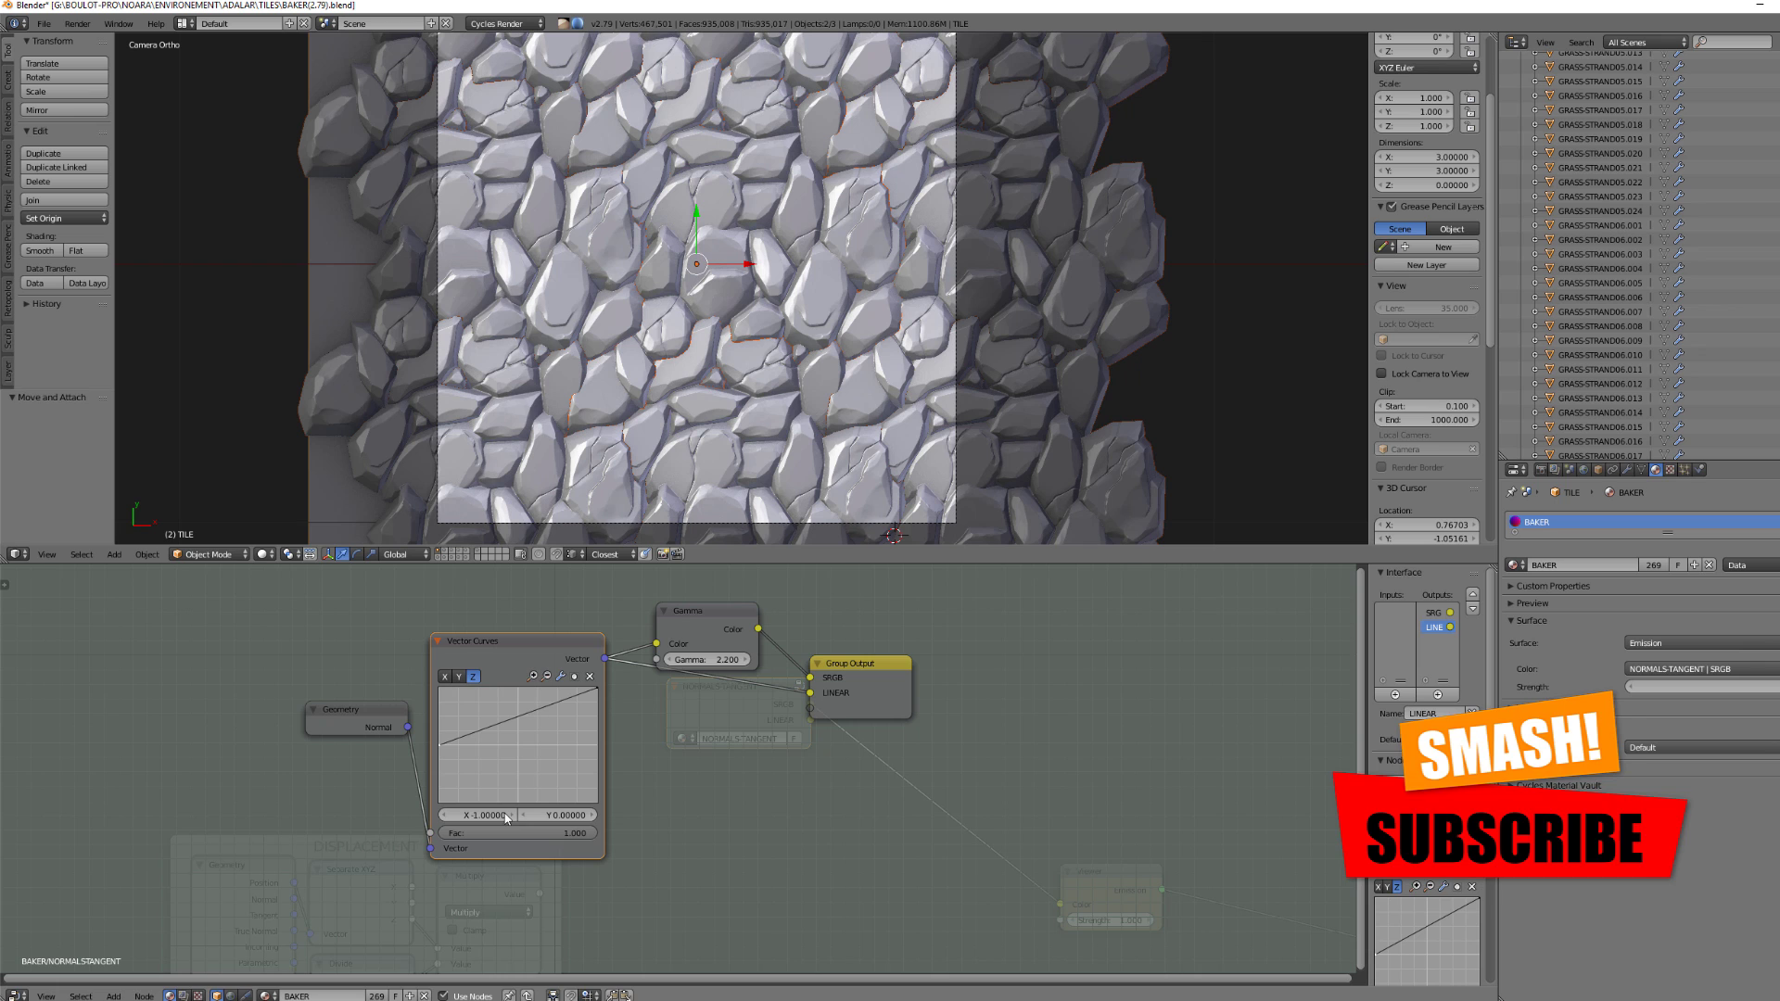
scroll(504, 814, up, 1)
Examine the Geometry node, the X, Y and Z curves of Vector Curves, the Gamma node and the Group Output.
click(314, 722)
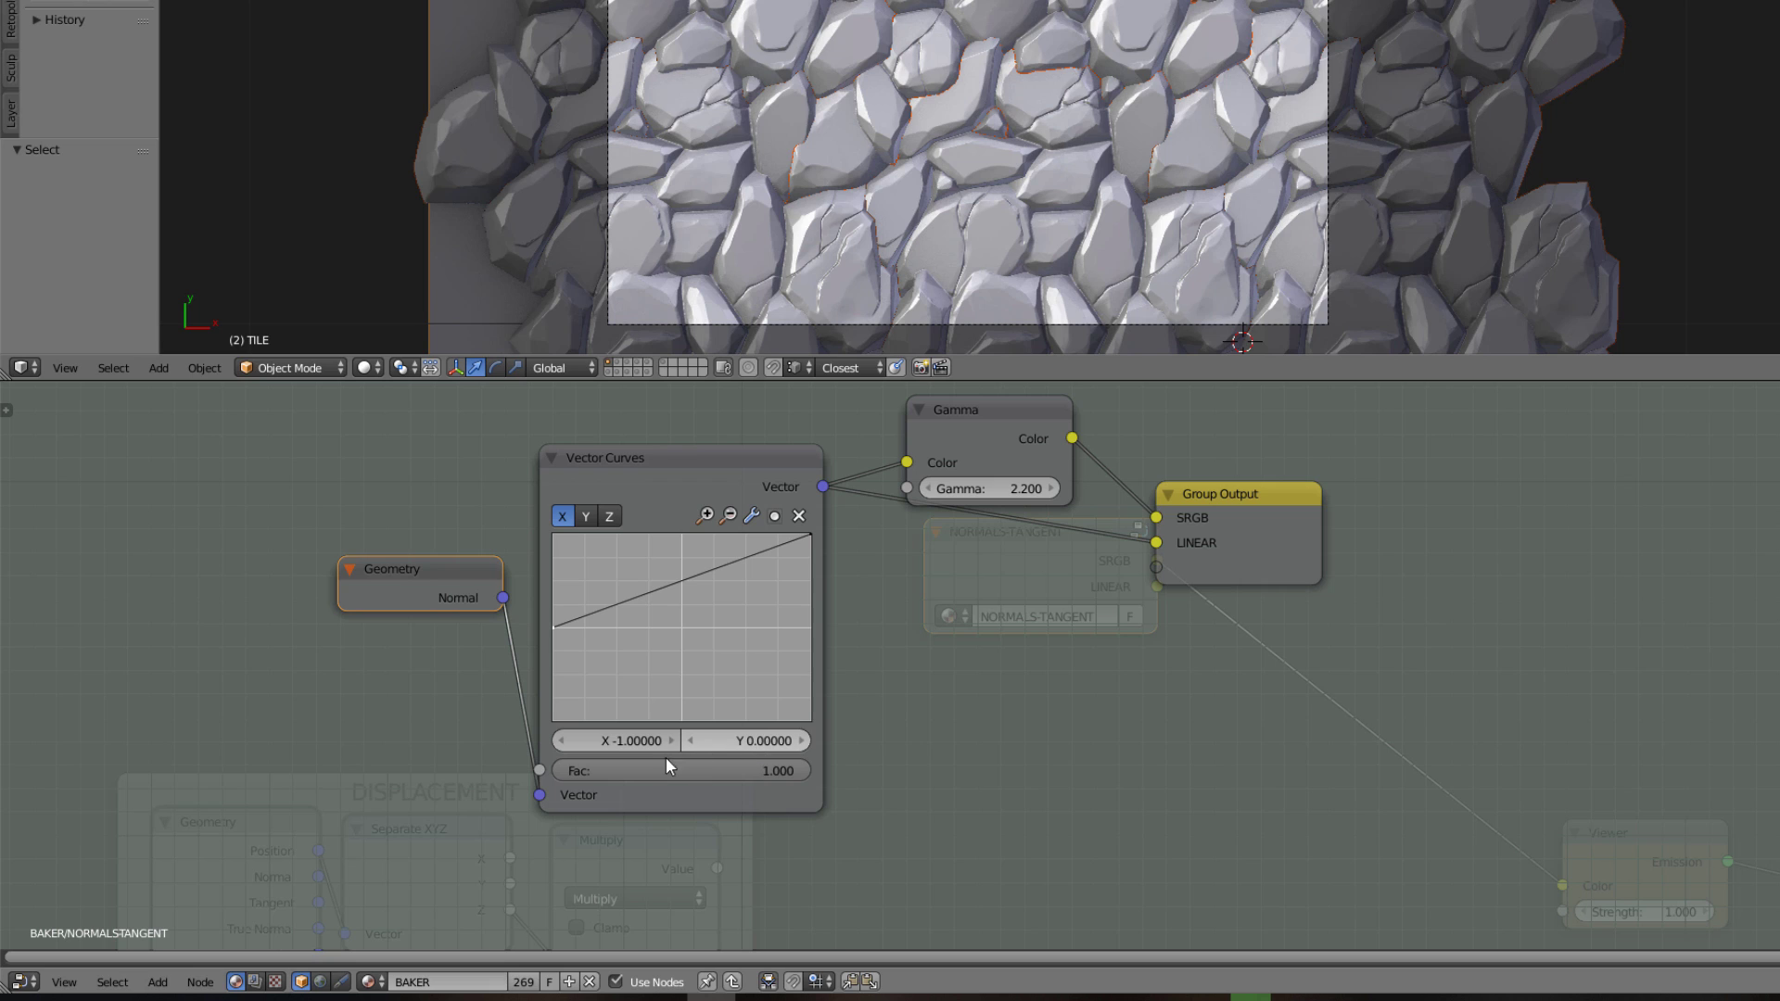
click(587, 517)
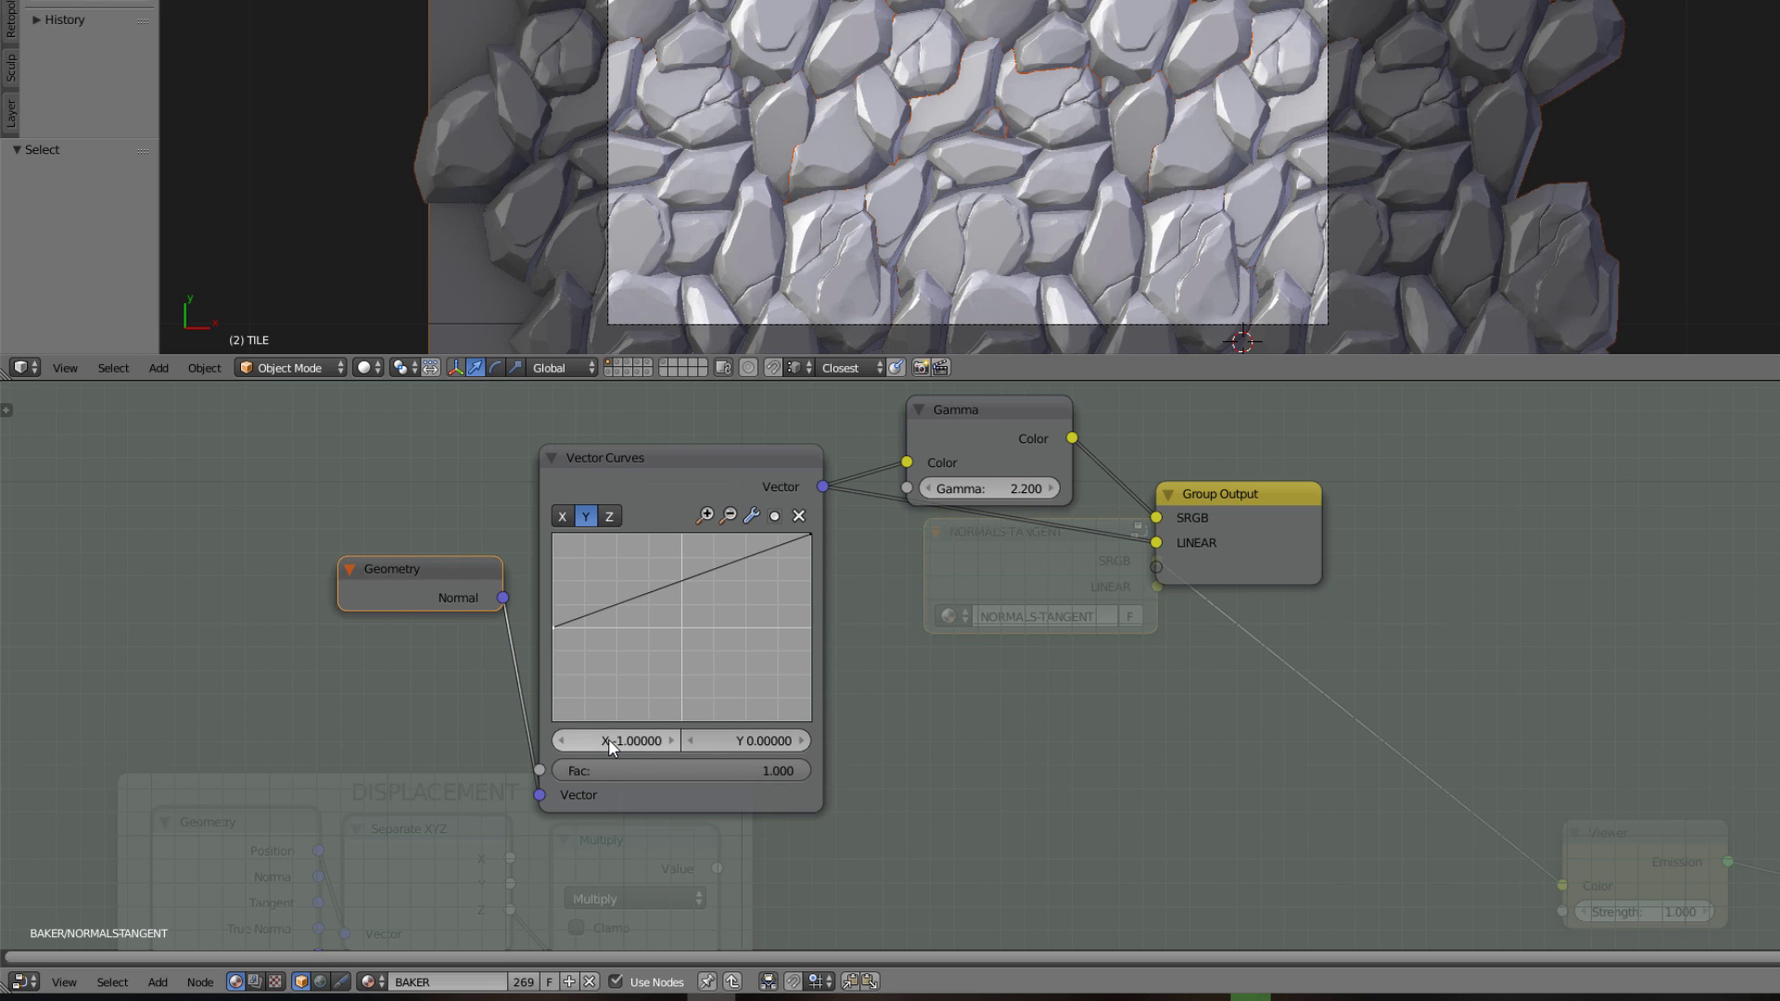
mouse_move(608, 741)
mouse_down()
mouse_move(660, 741)
mouse_move(617, 741)
mouse_up()
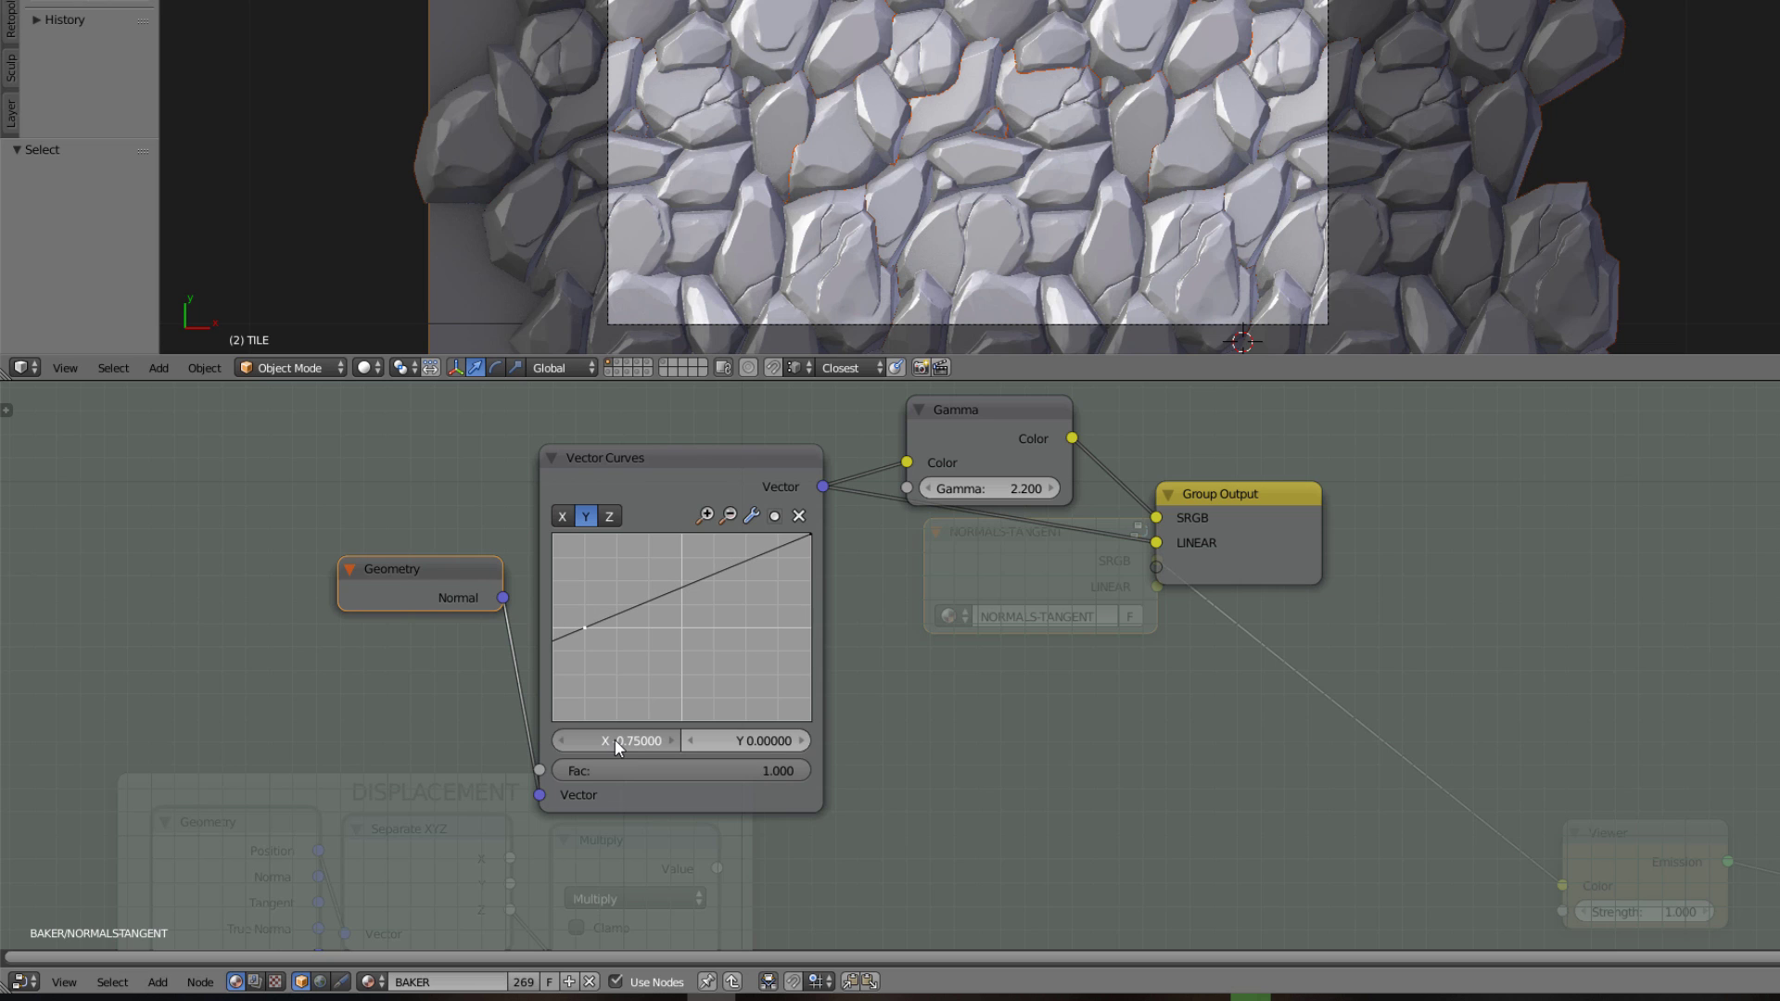
key(ctrl+z)
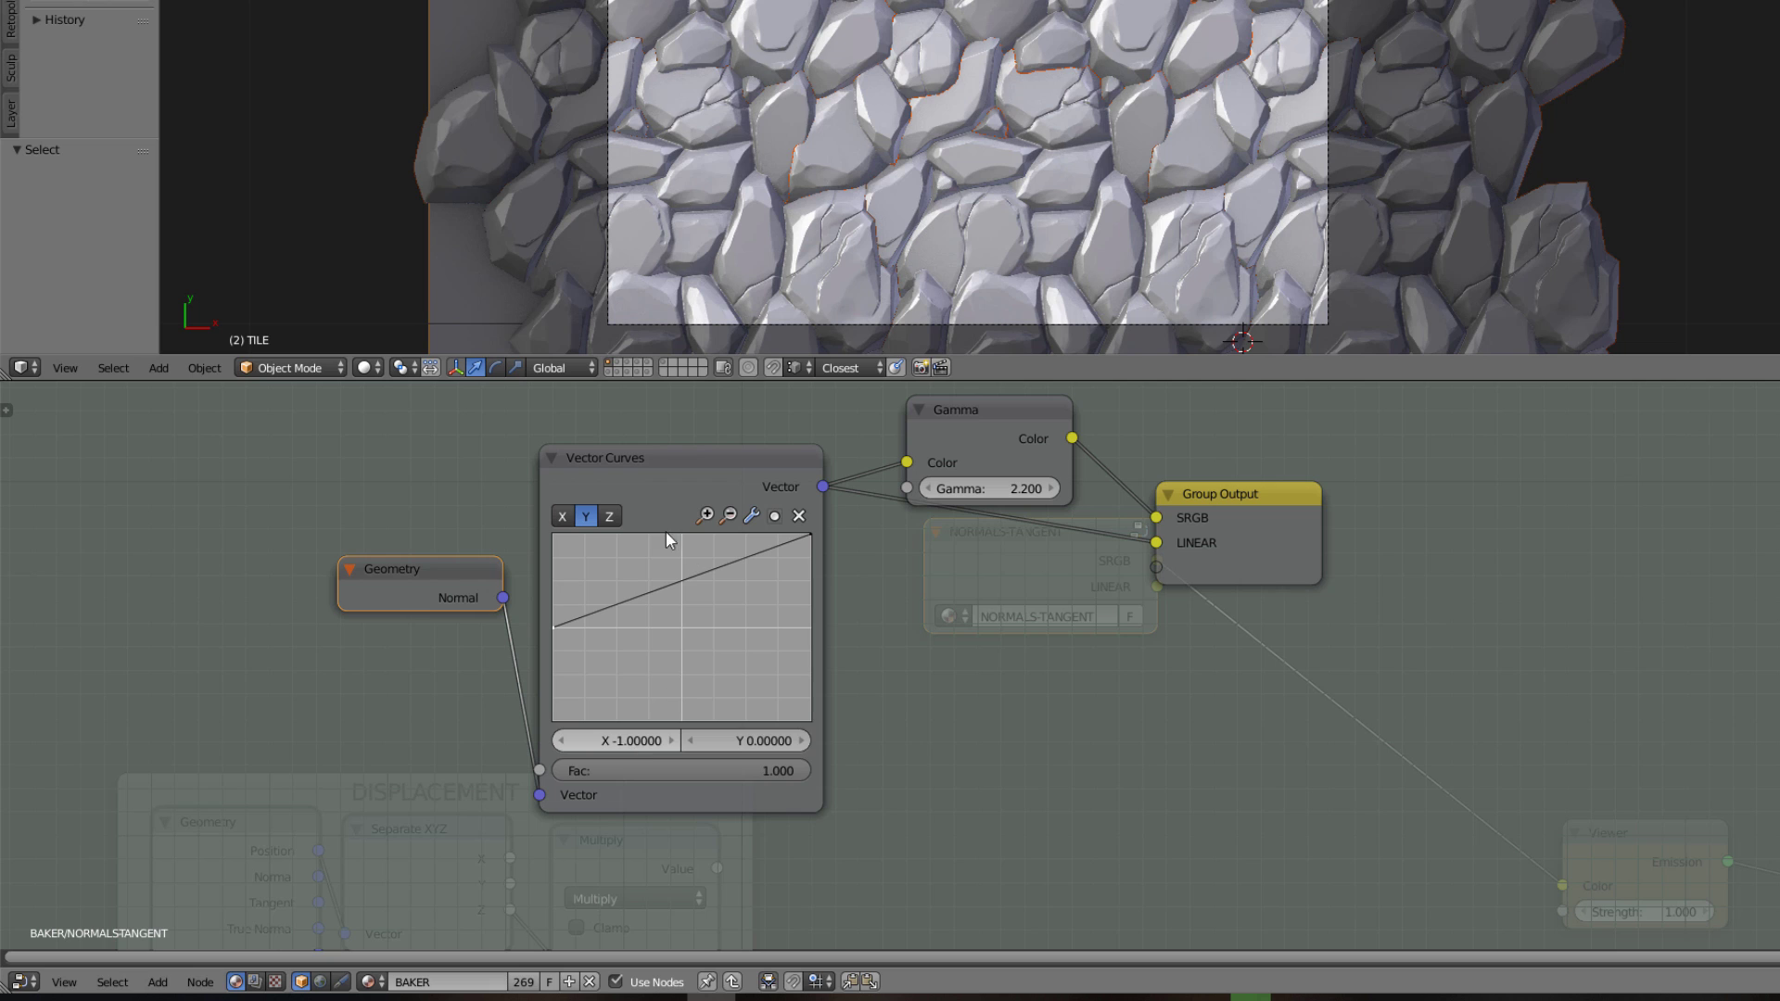
click(610, 518)
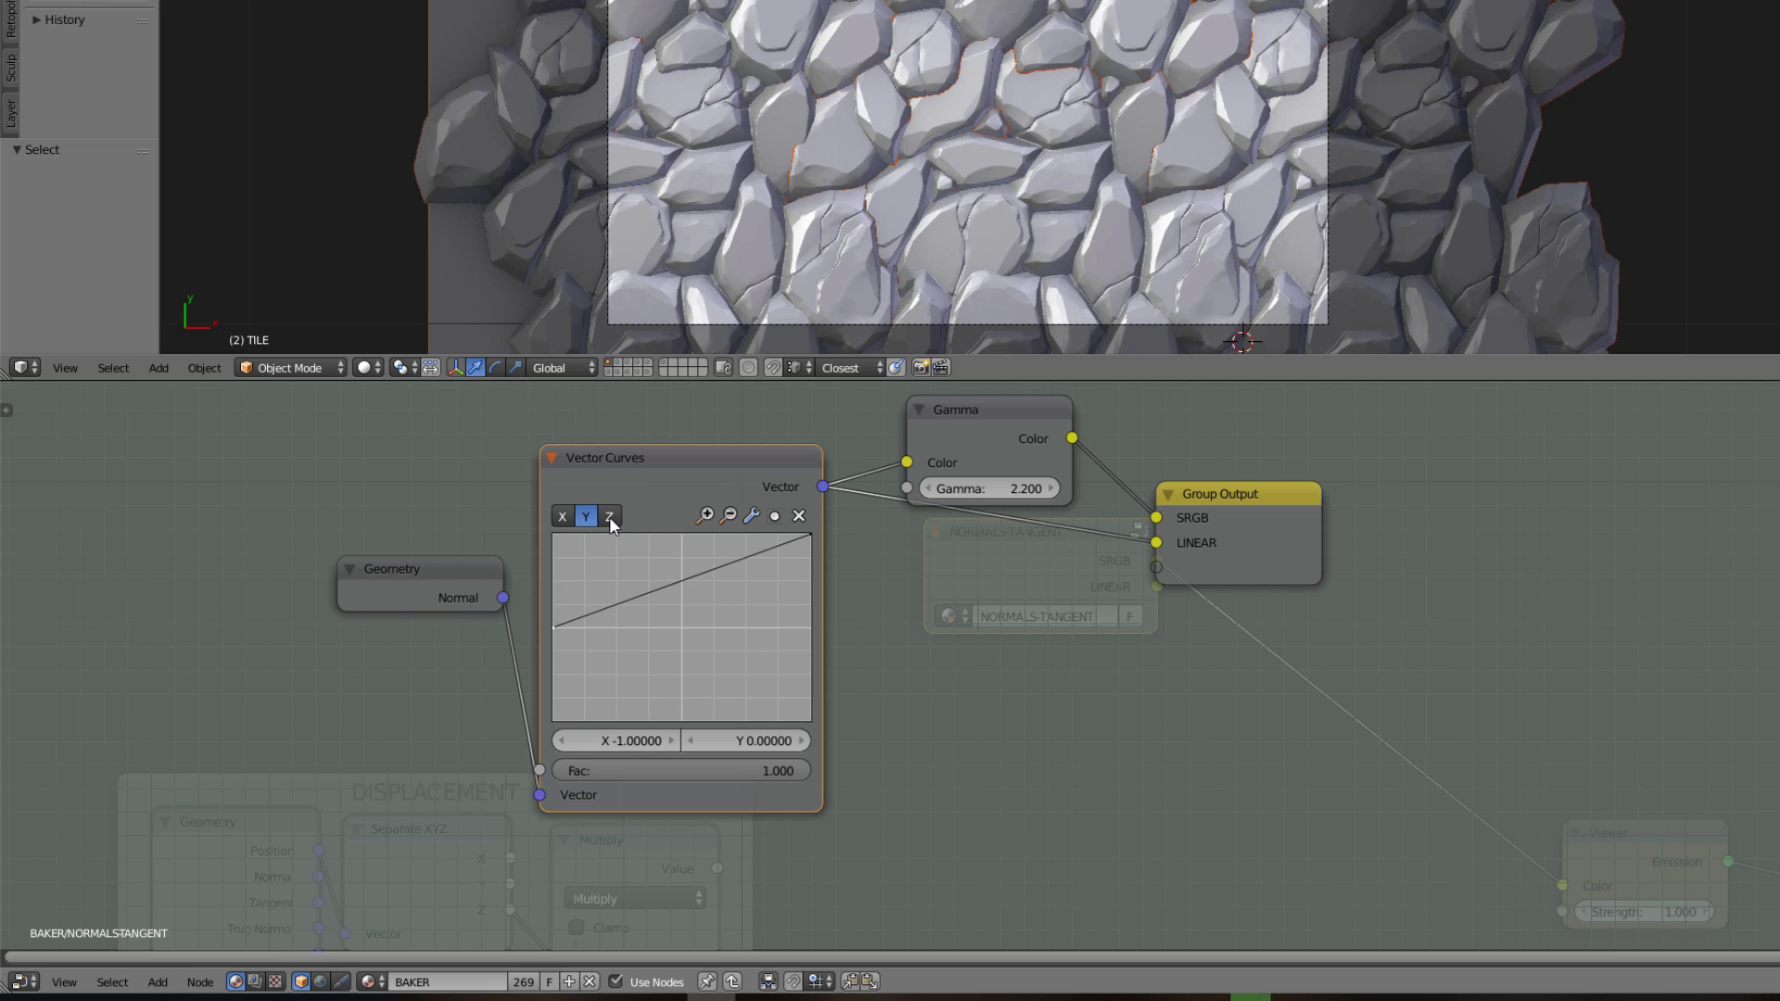
click(610, 520)
click(989, 420)
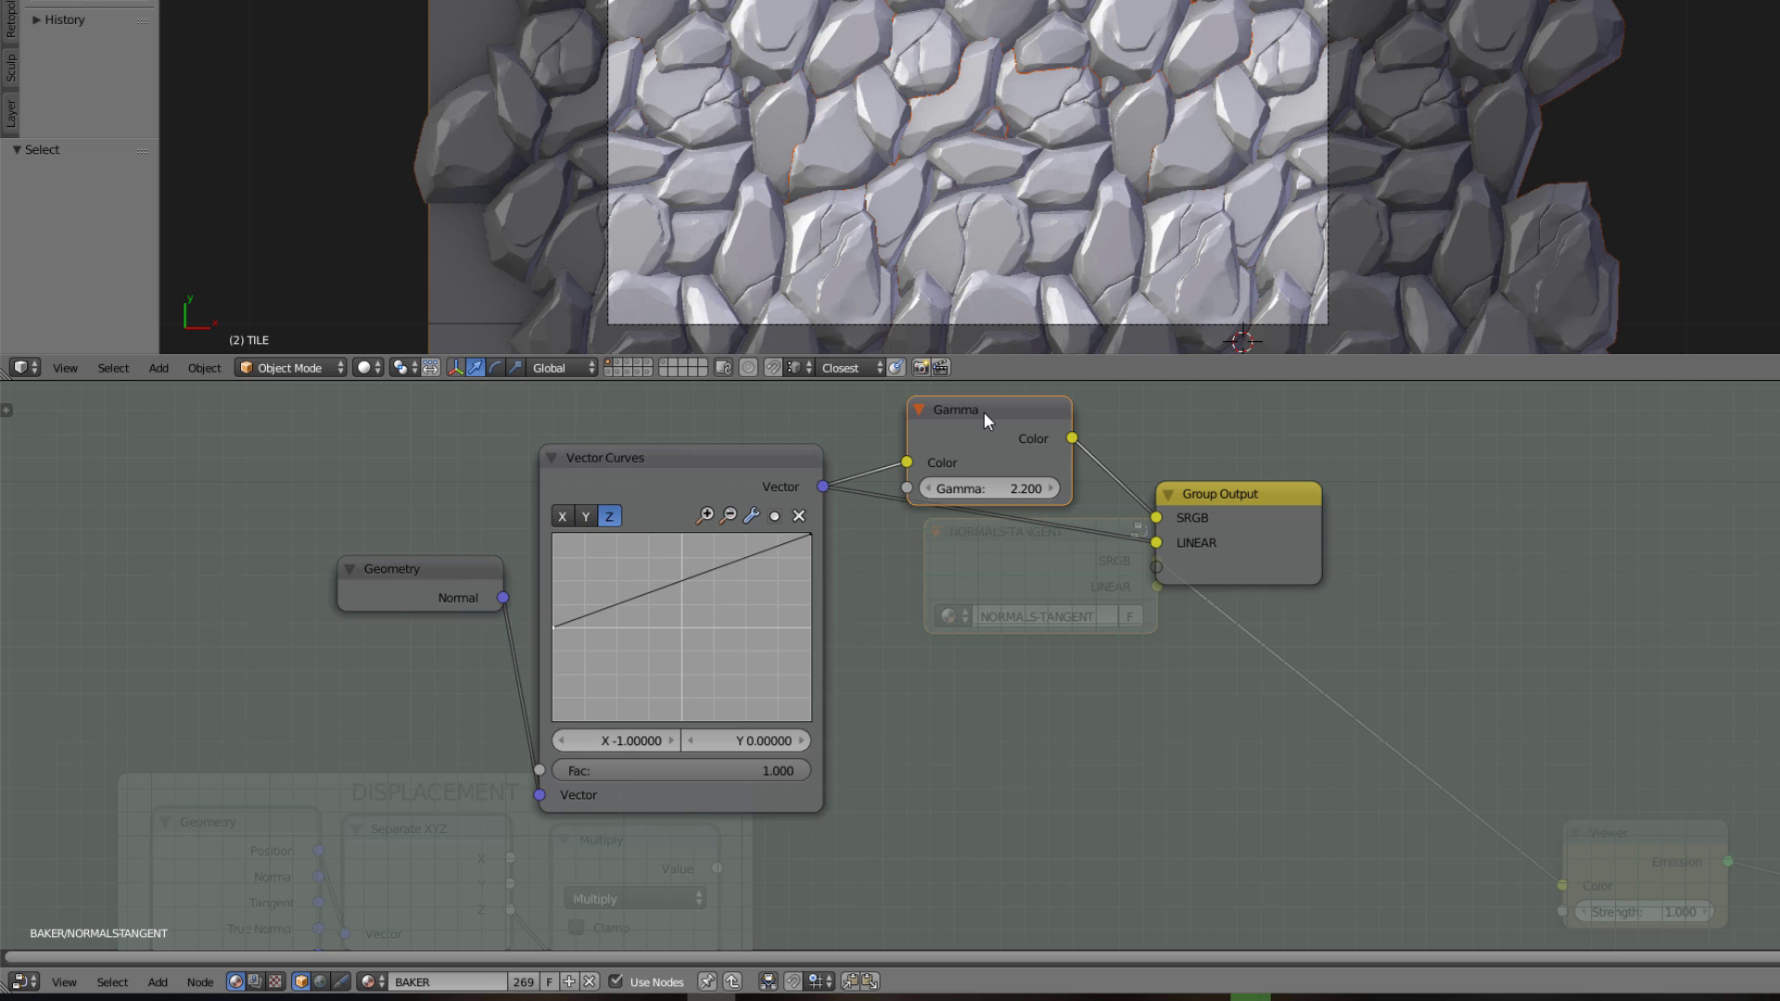
click(1254, 511)
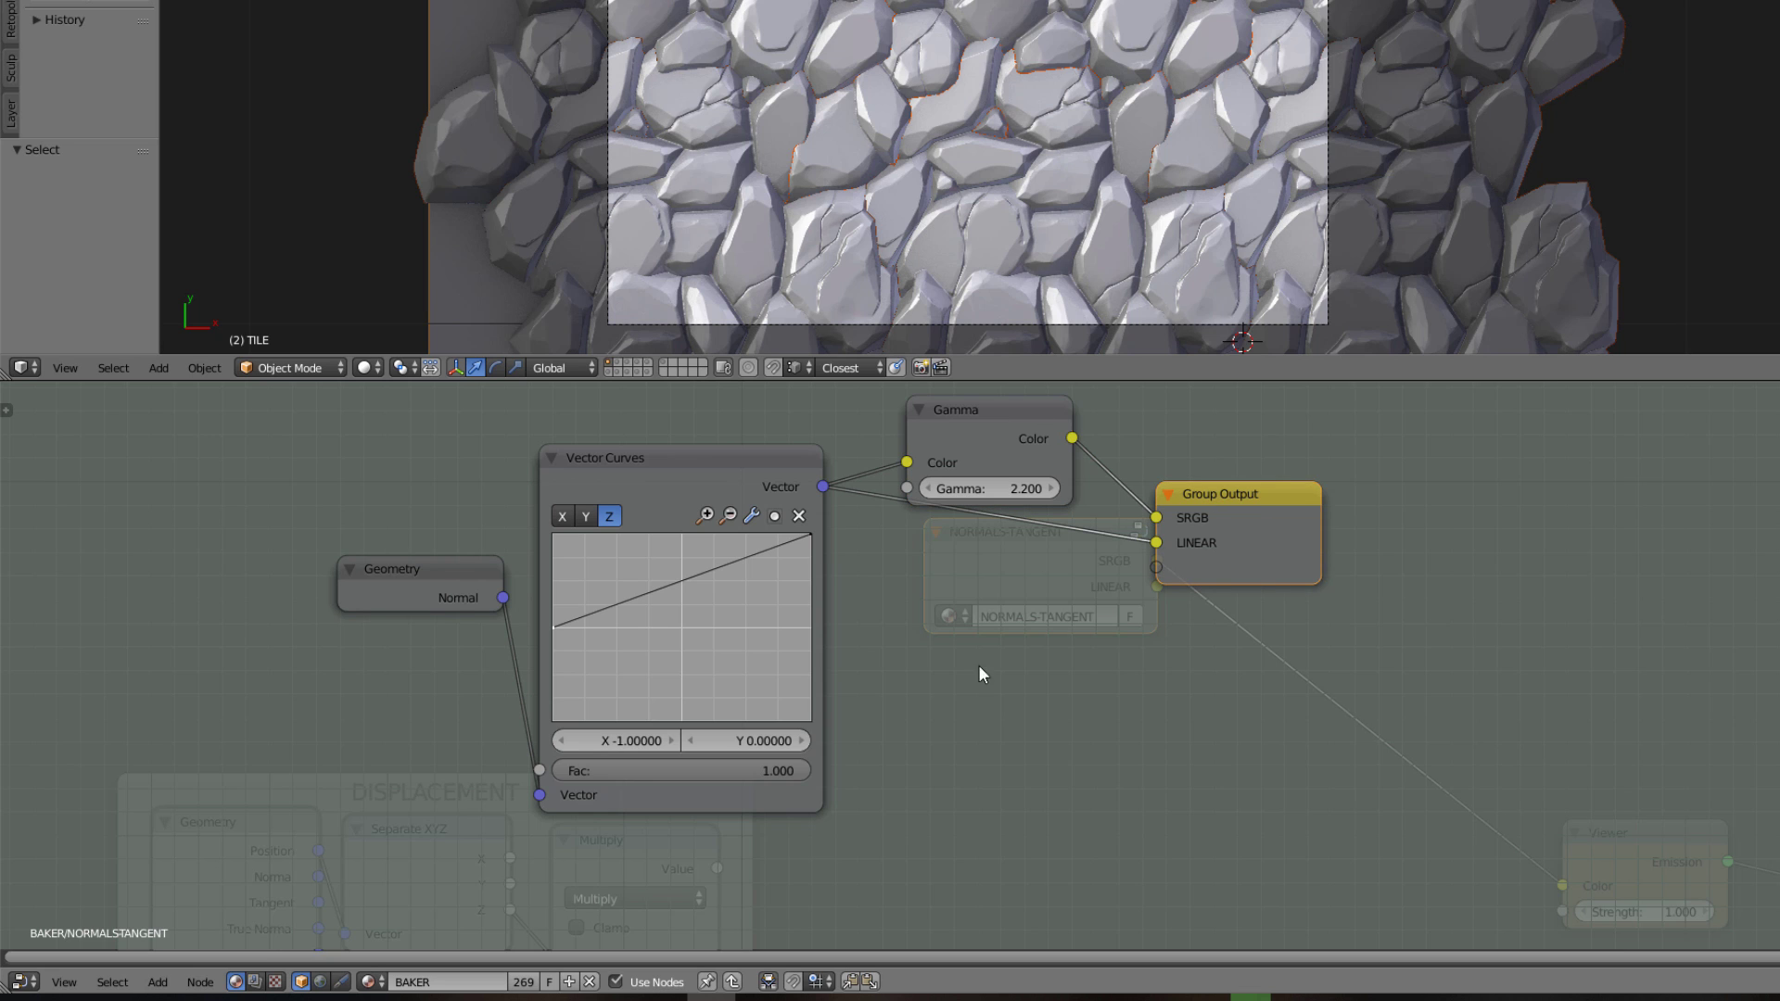
click(436, 575)
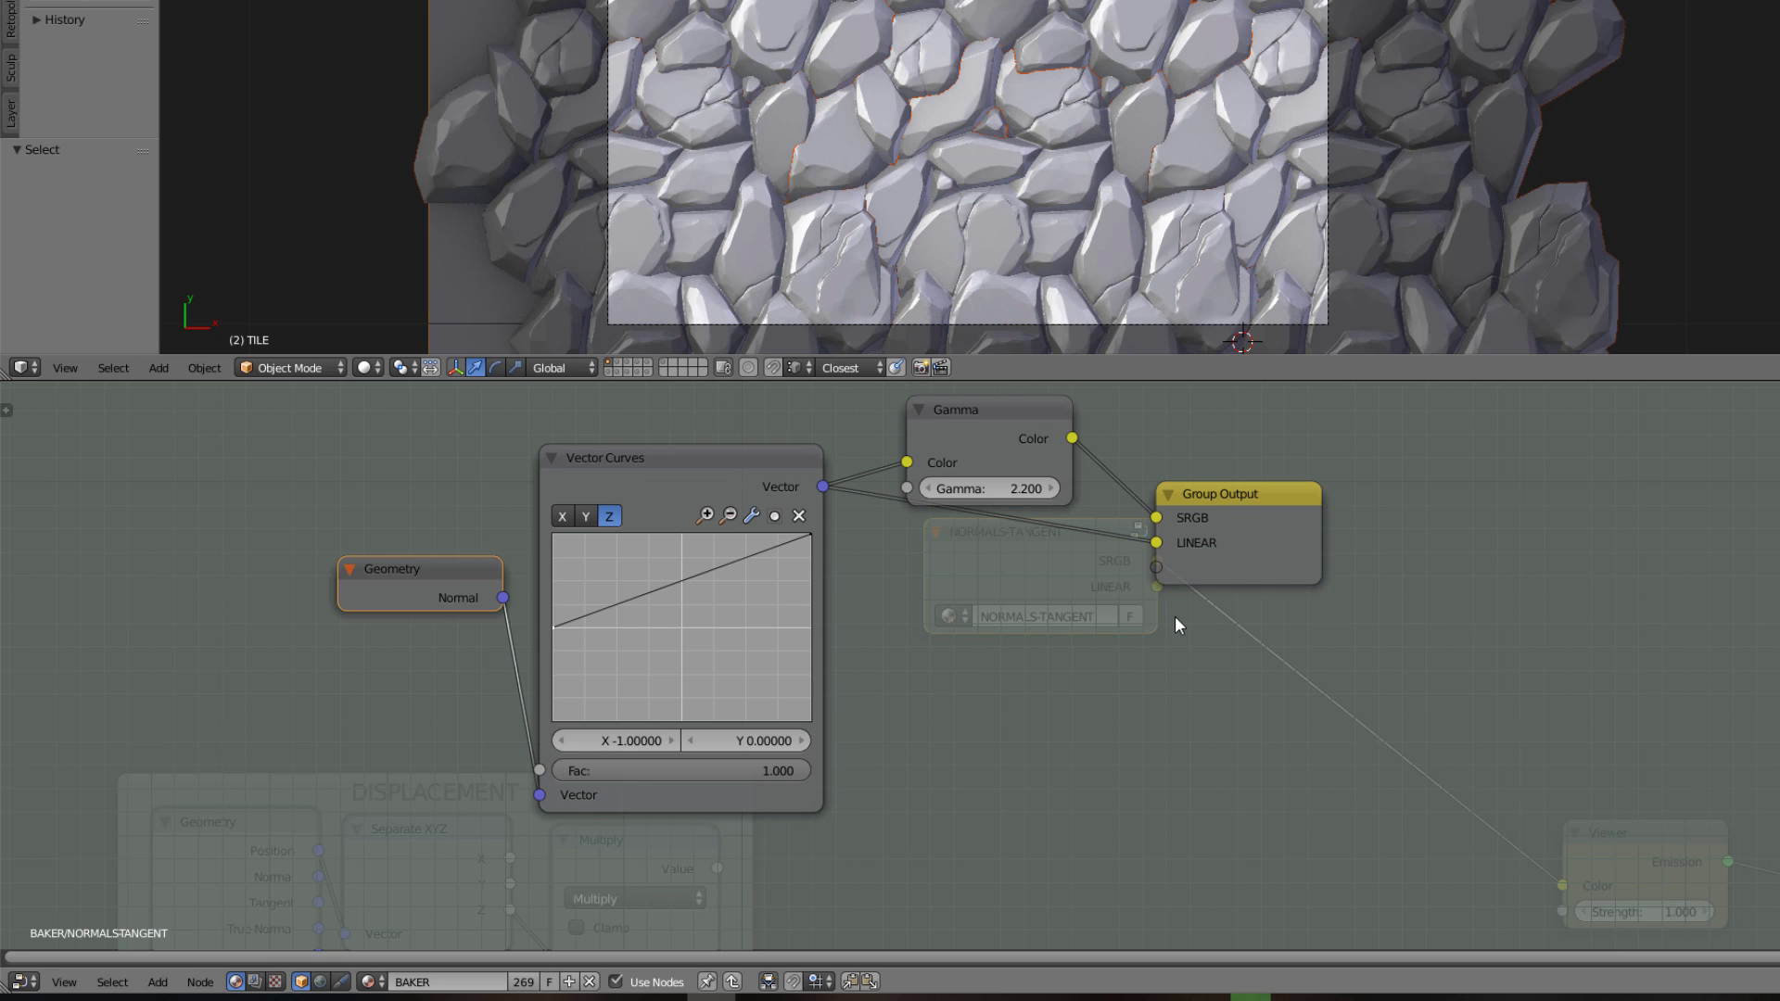
Leave the node group, preview the tile's tangent normals in rendered shading, and return to solid shading.
key(Tab)
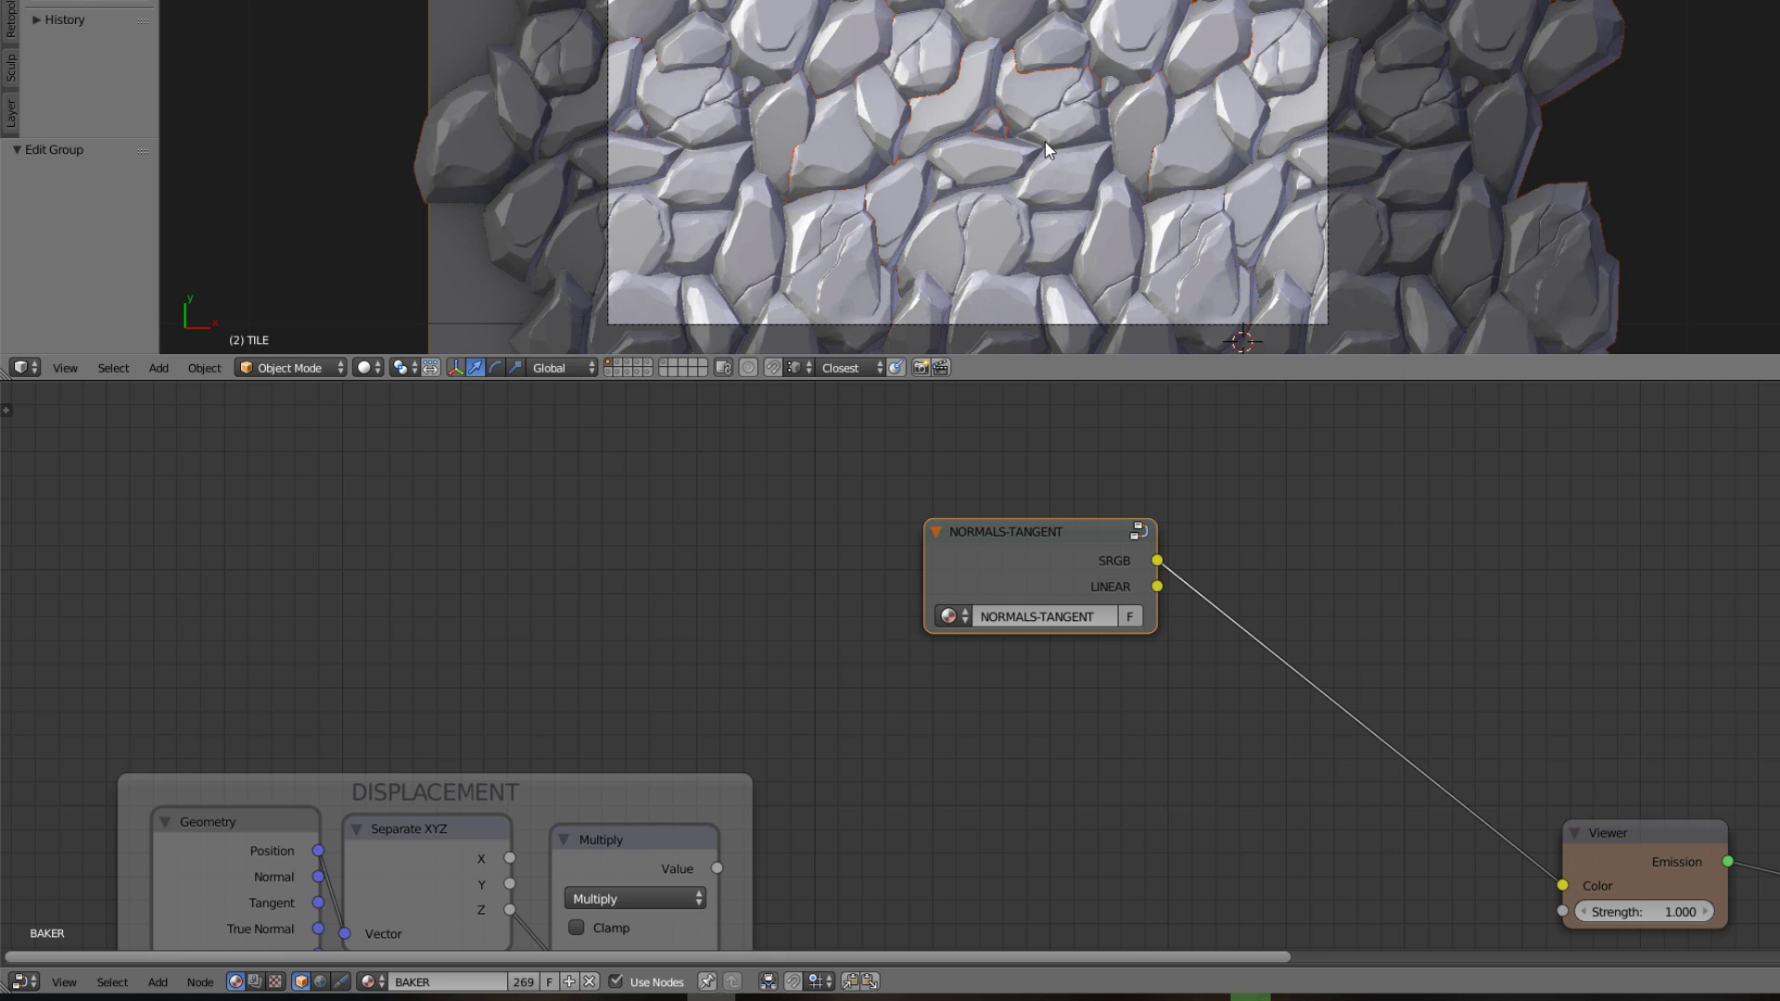
key(shift+z)
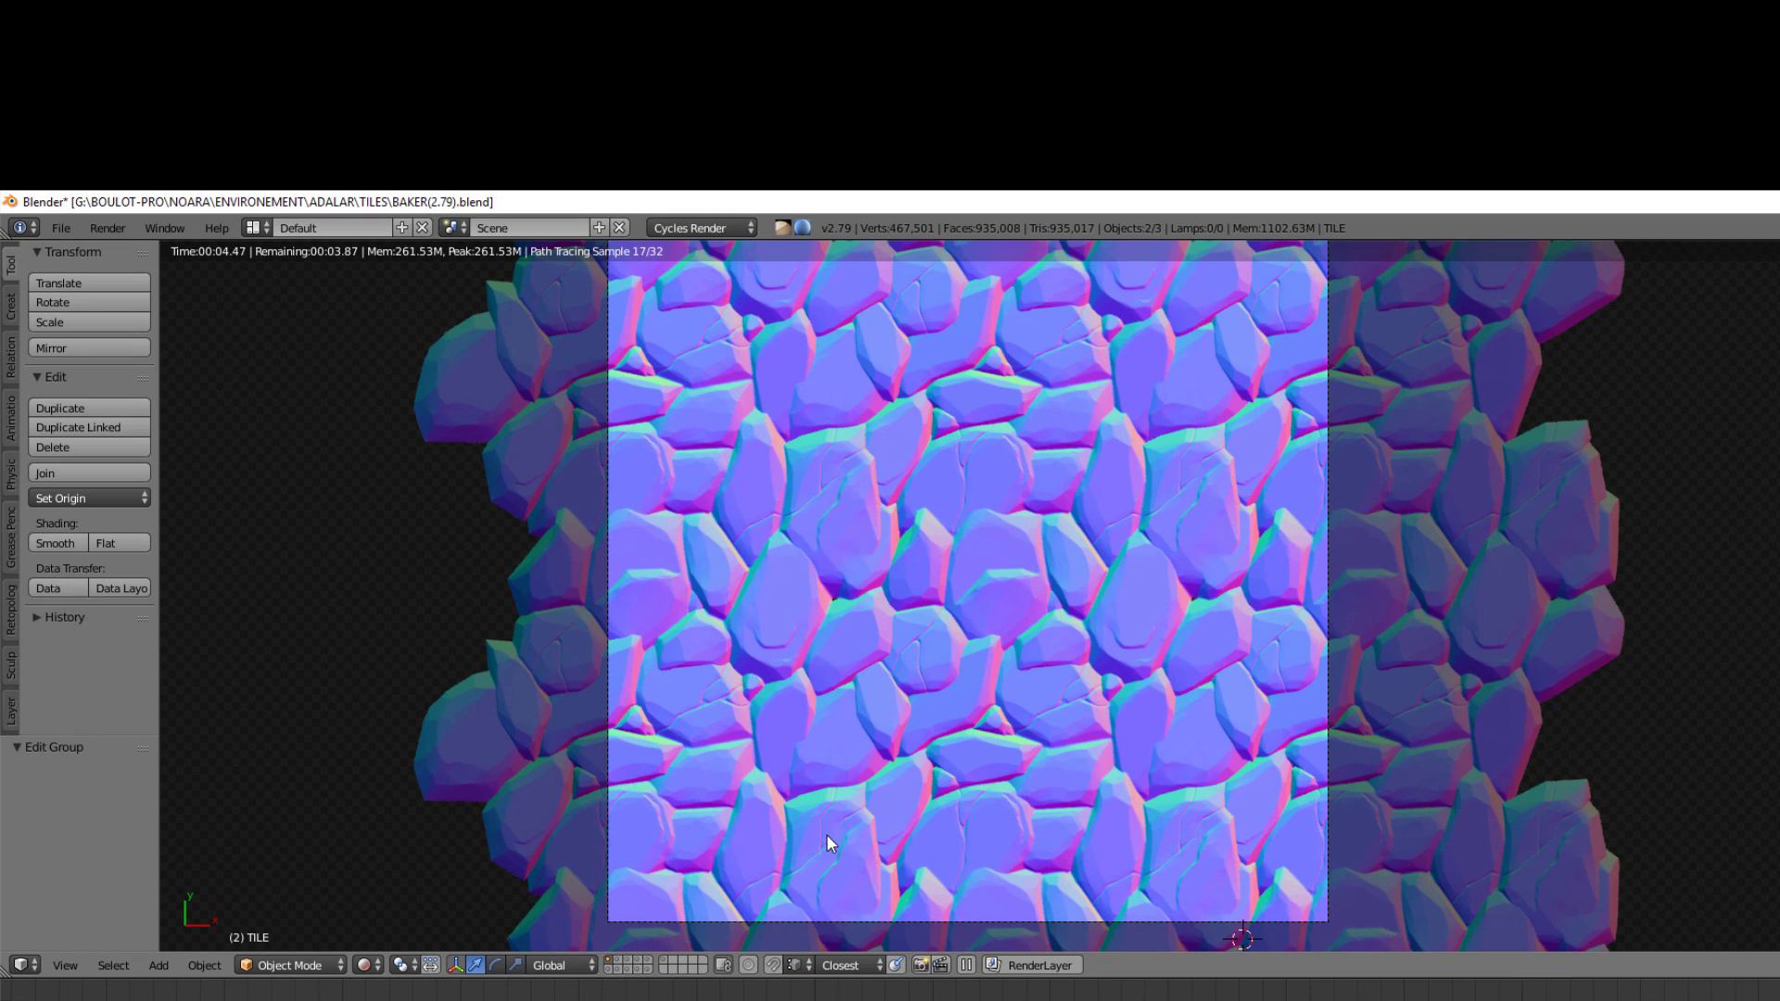
key(shift+z)
In the front view, place the 3D cursor on the peak of the highest rock.
key(KP_1)
scroll(1042, 743, up, 1)
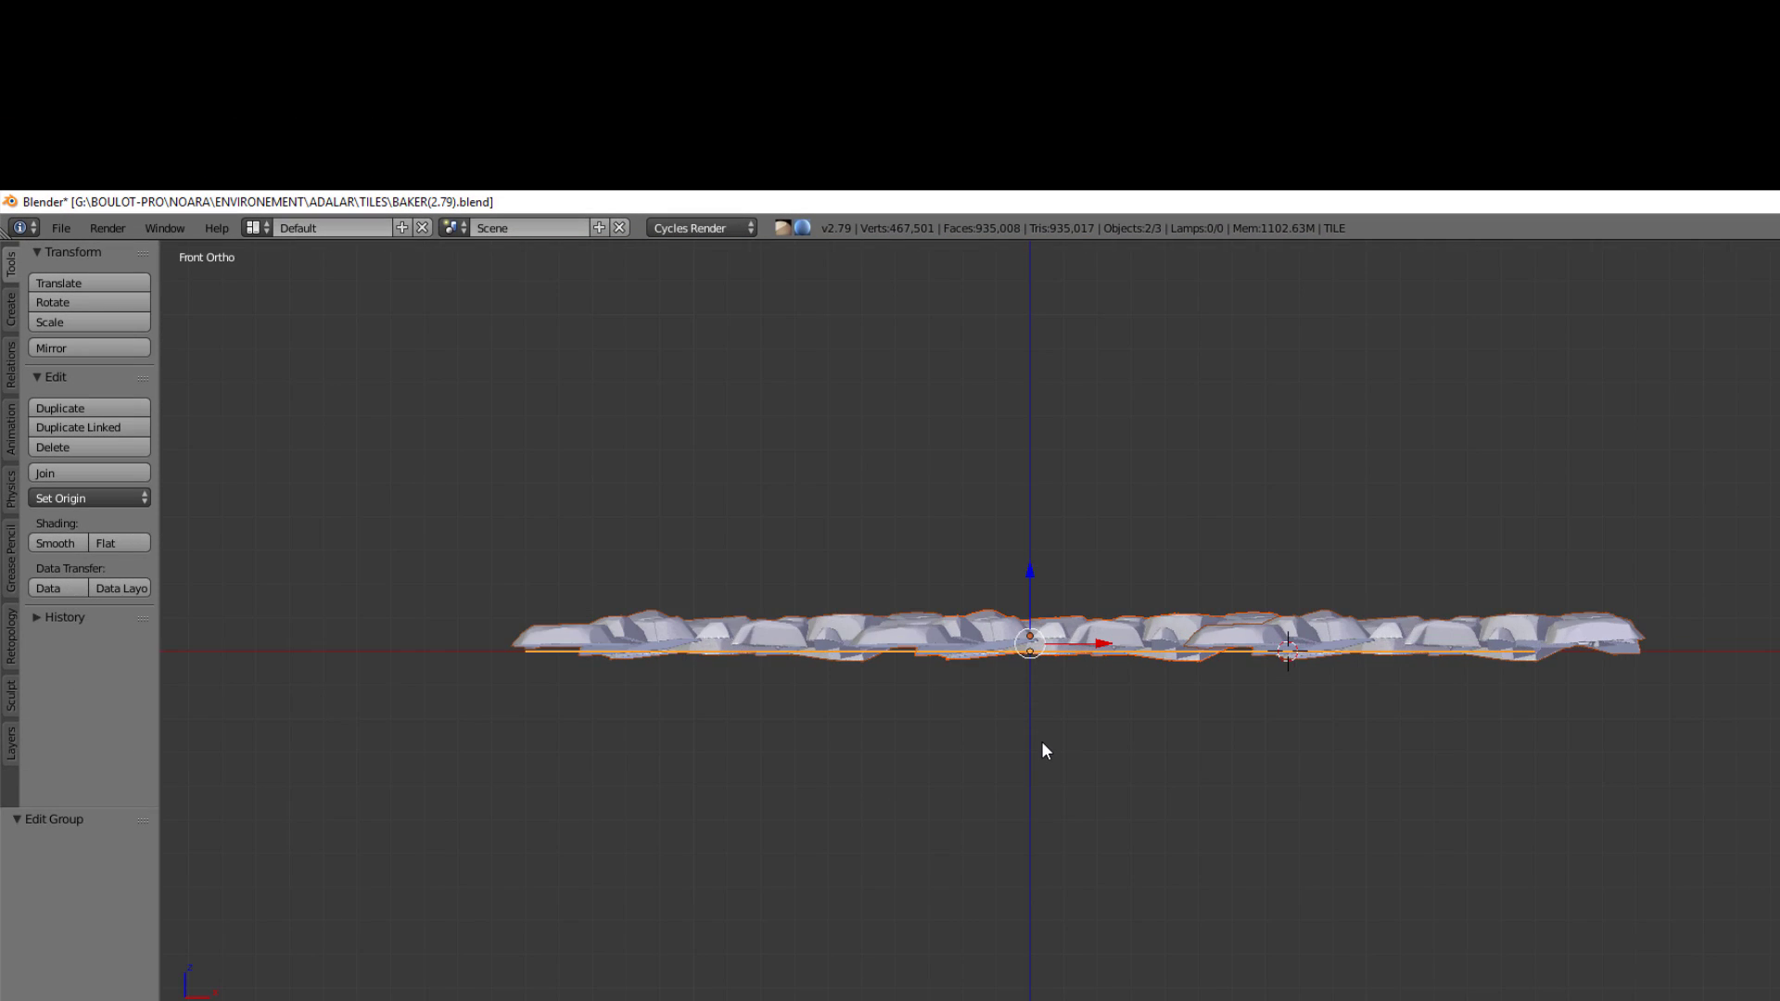
scroll(1042, 743, up, 4)
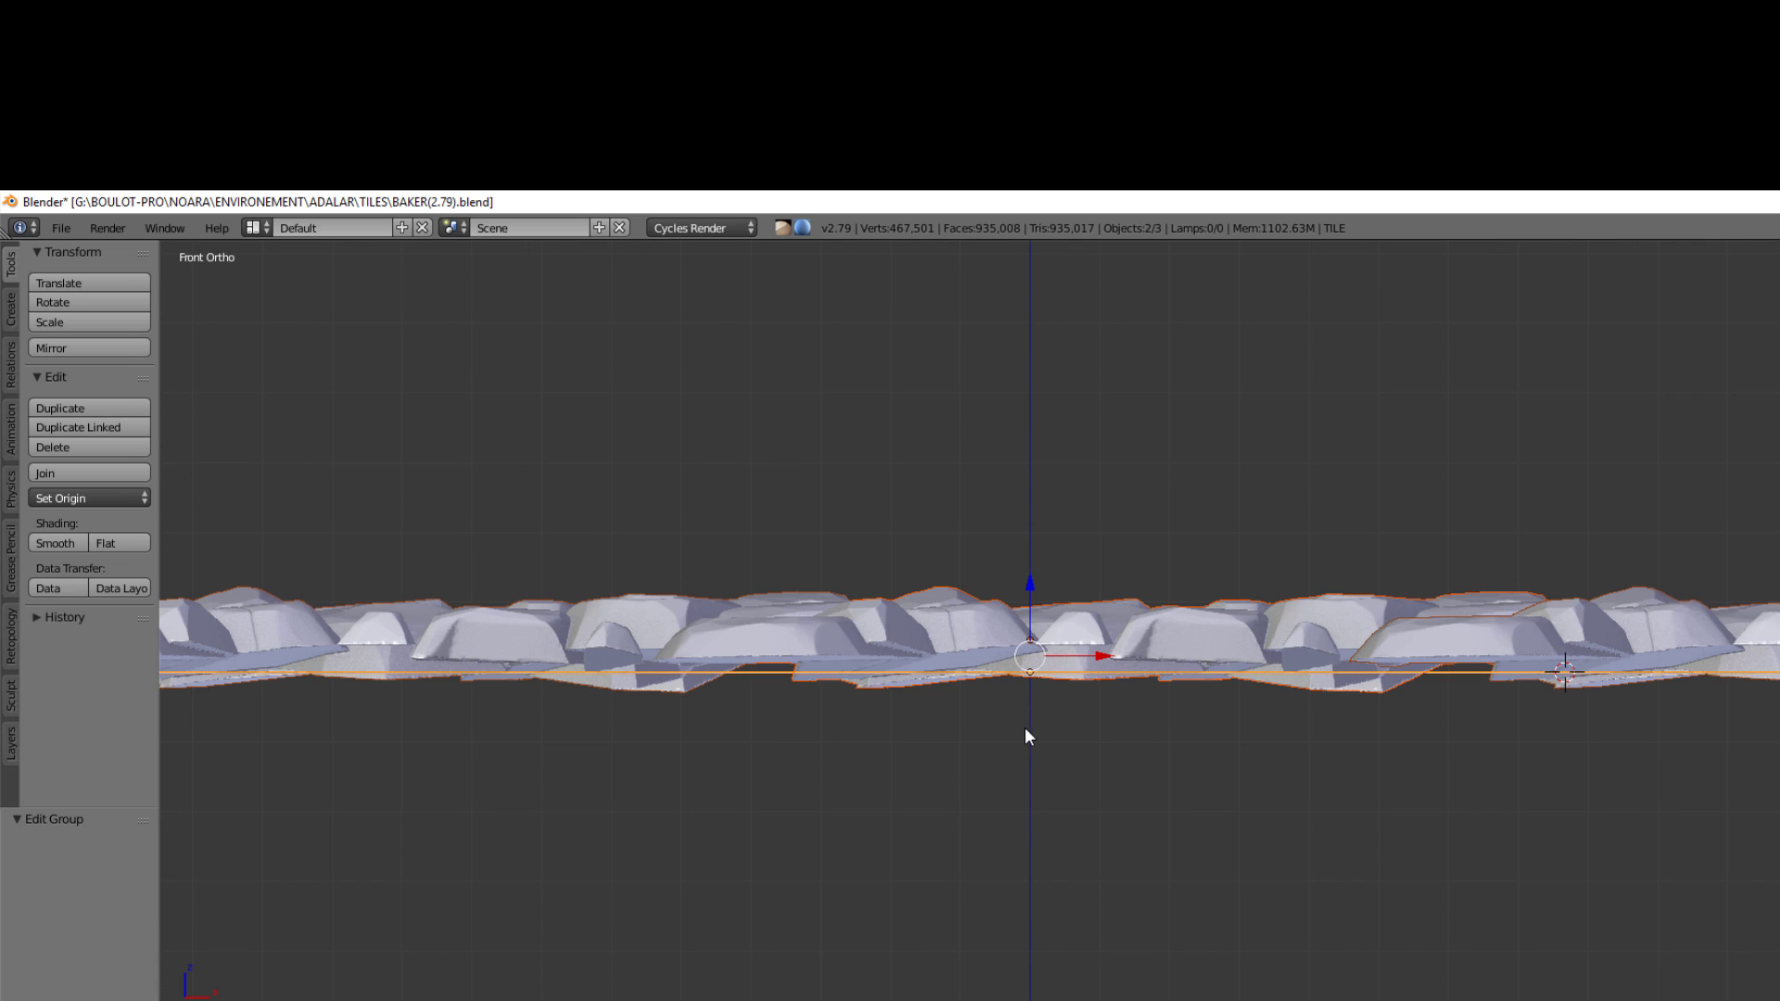
scroll(863, 554, up, 5)
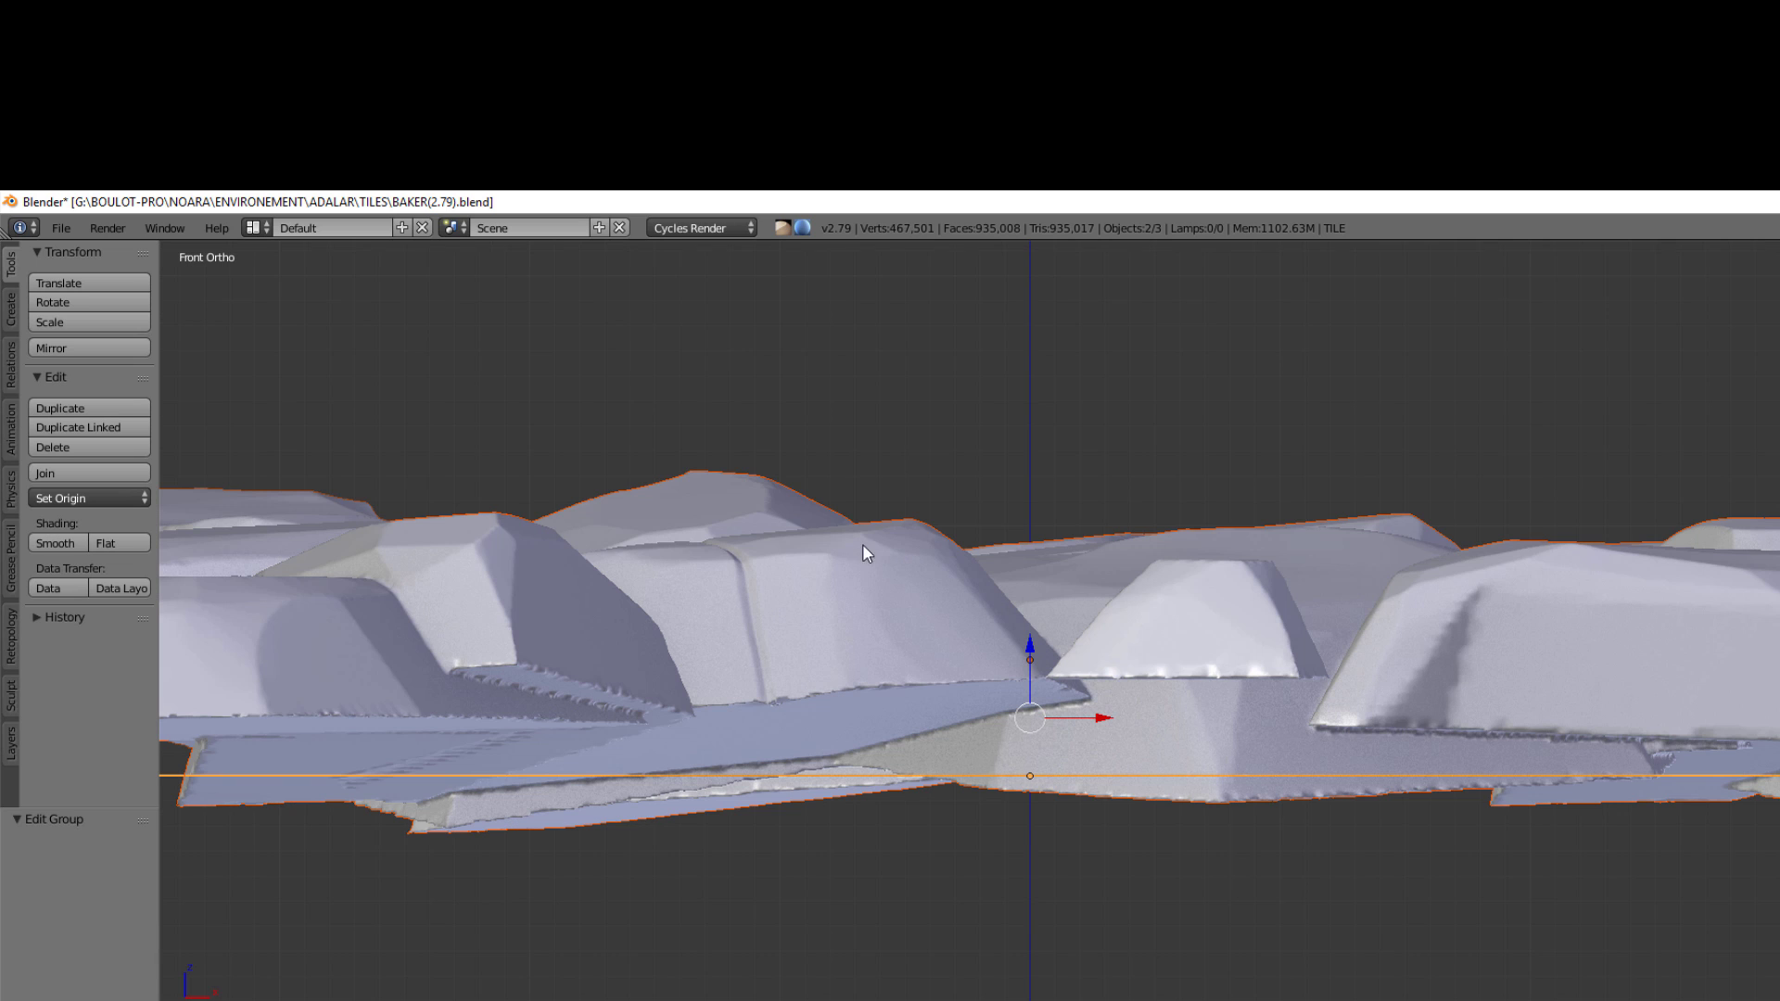
click(692, 469)
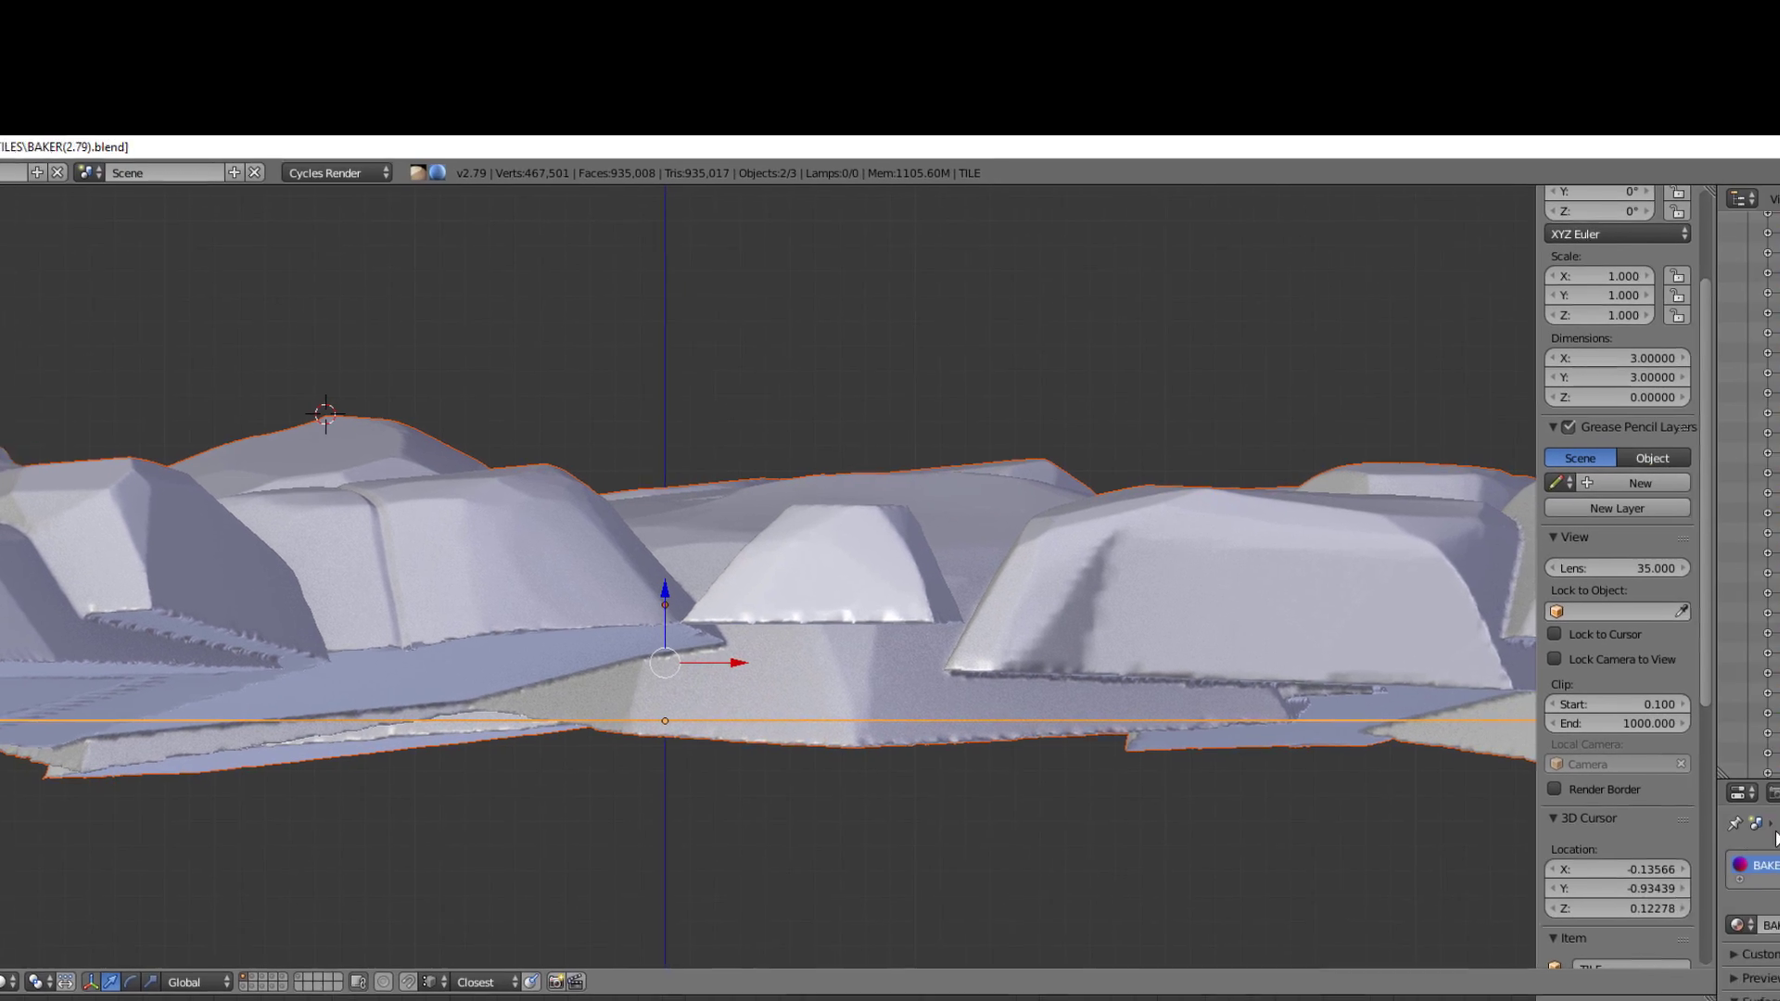
Read the 3D cursor's Z location to get the height of the highest rock.
scroll(1621, 824, down, 4)
scroll(1621, 822, down, 8)
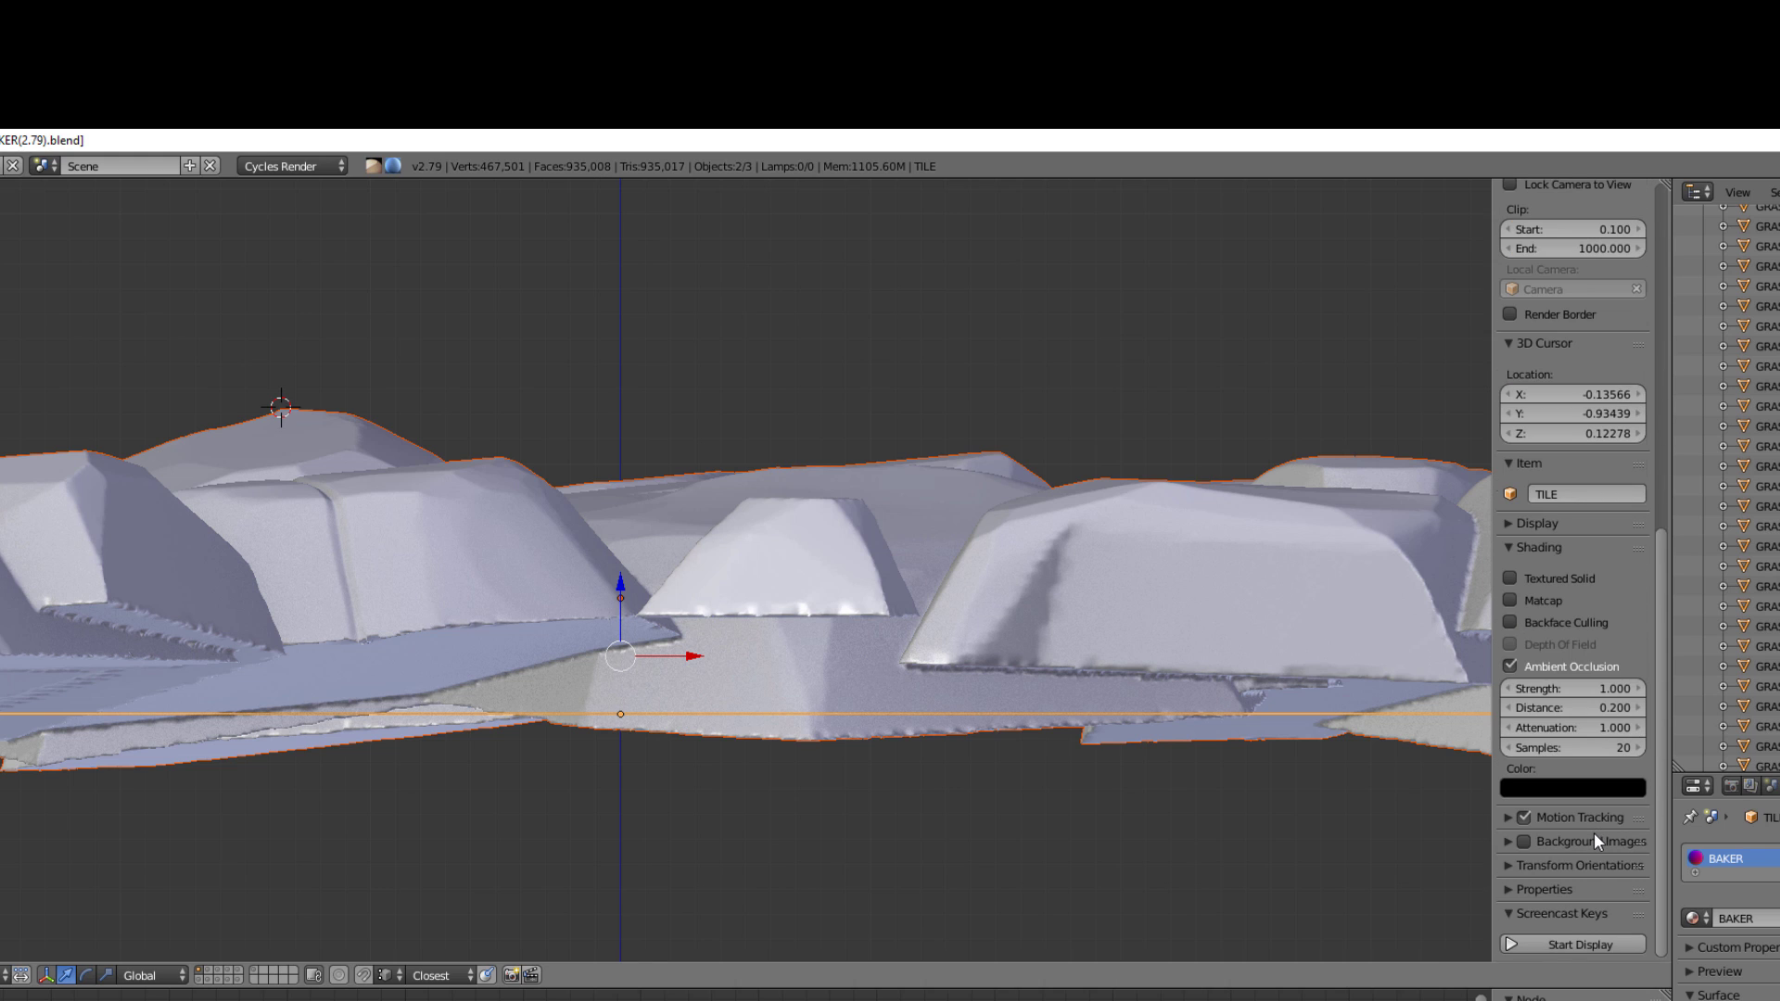
scroll(1594, 833, up, 6)
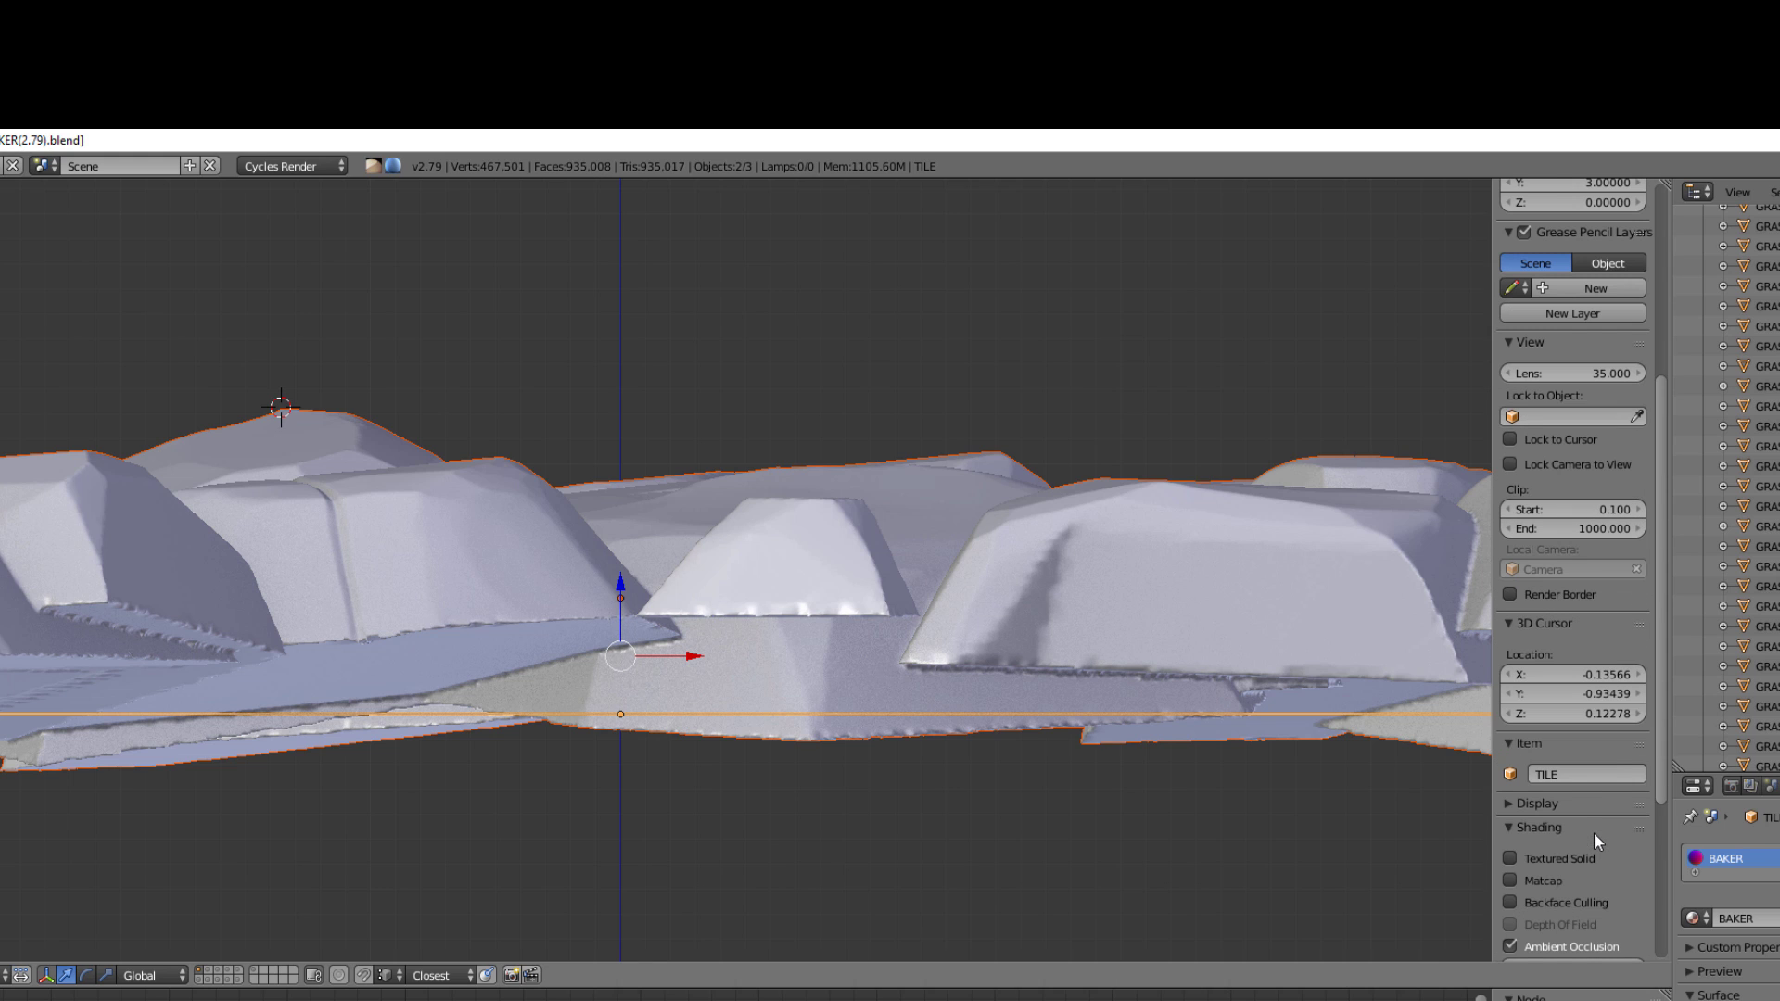
click(1594, 712)
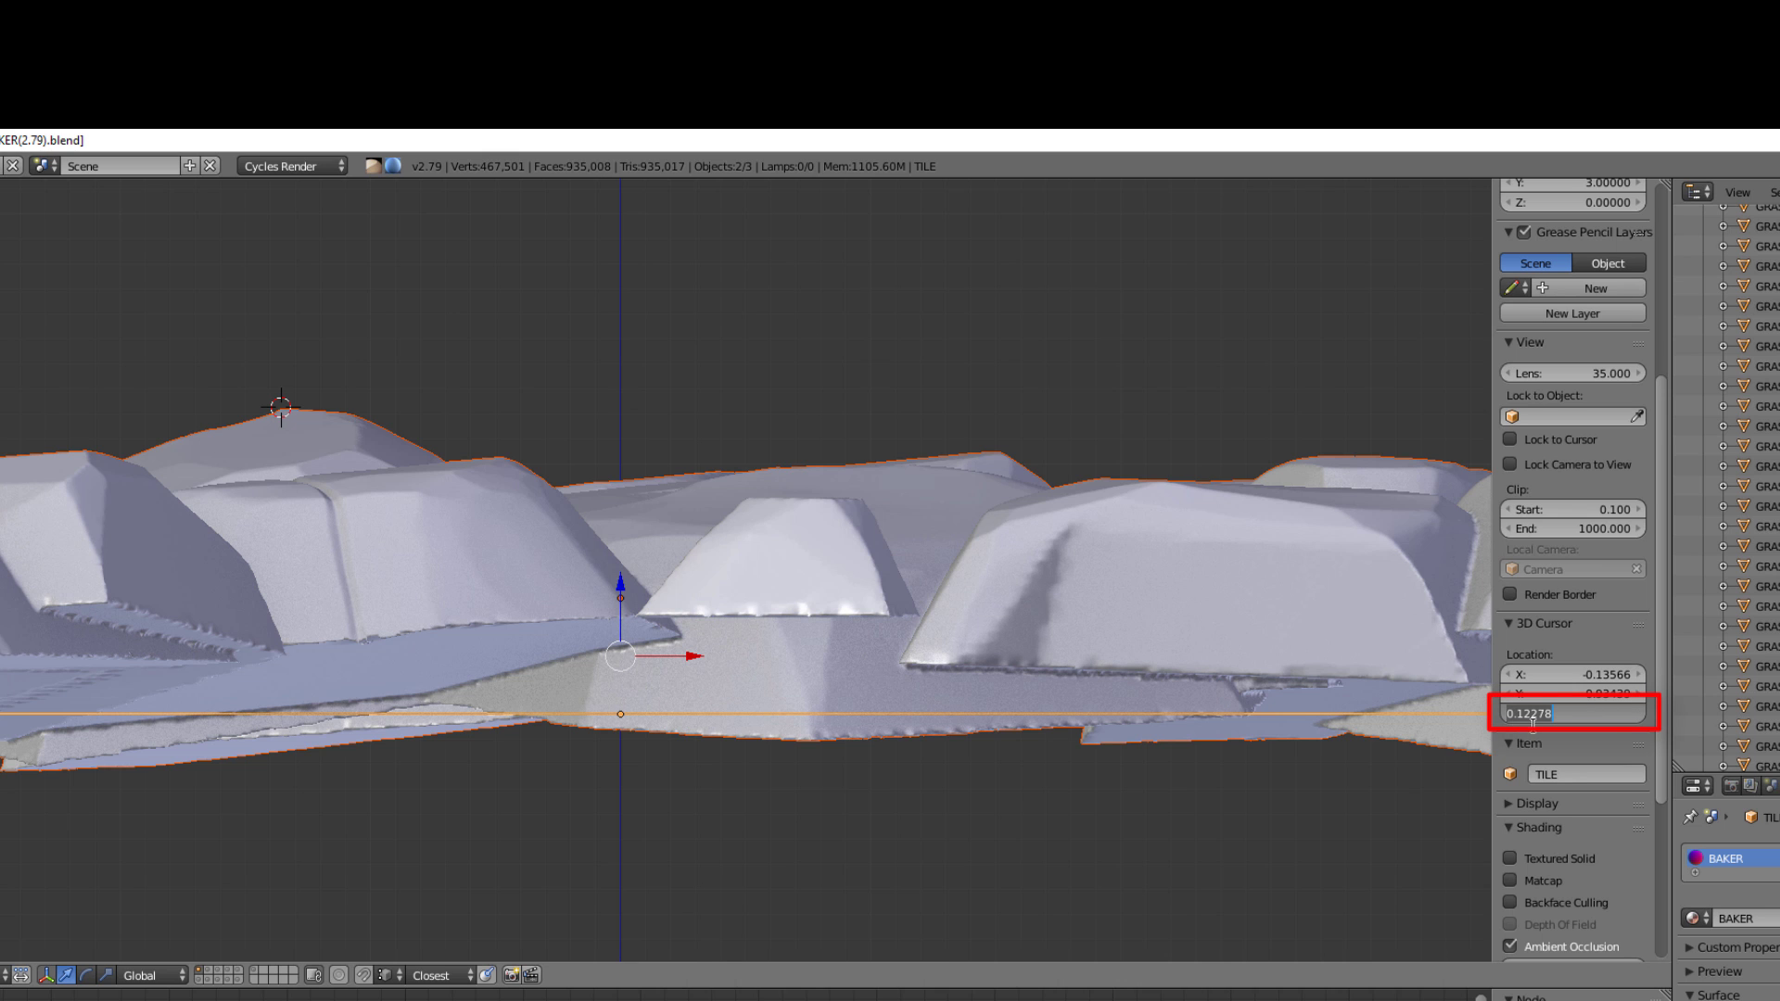
key(Escape)
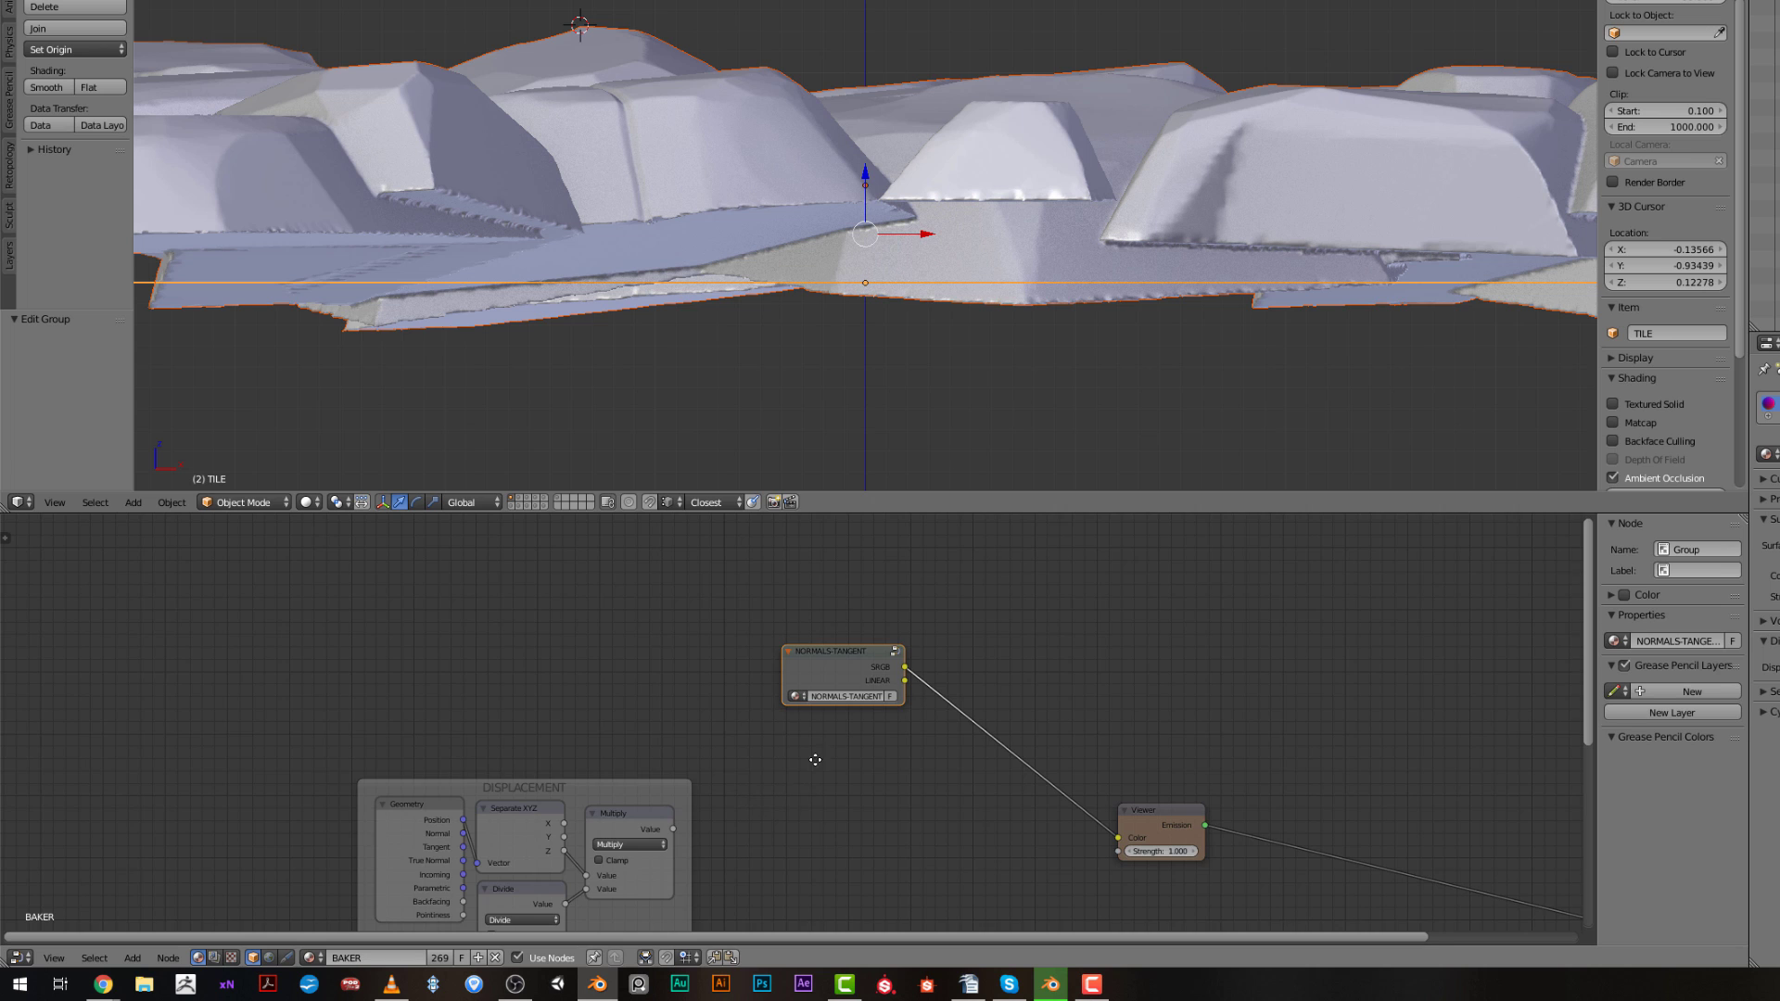
Inspect the DISPLACEMENT frame's nodes and preview its Multiply output on the tile in rendered shading.
middle_drag(815, 760, 1008, 591)
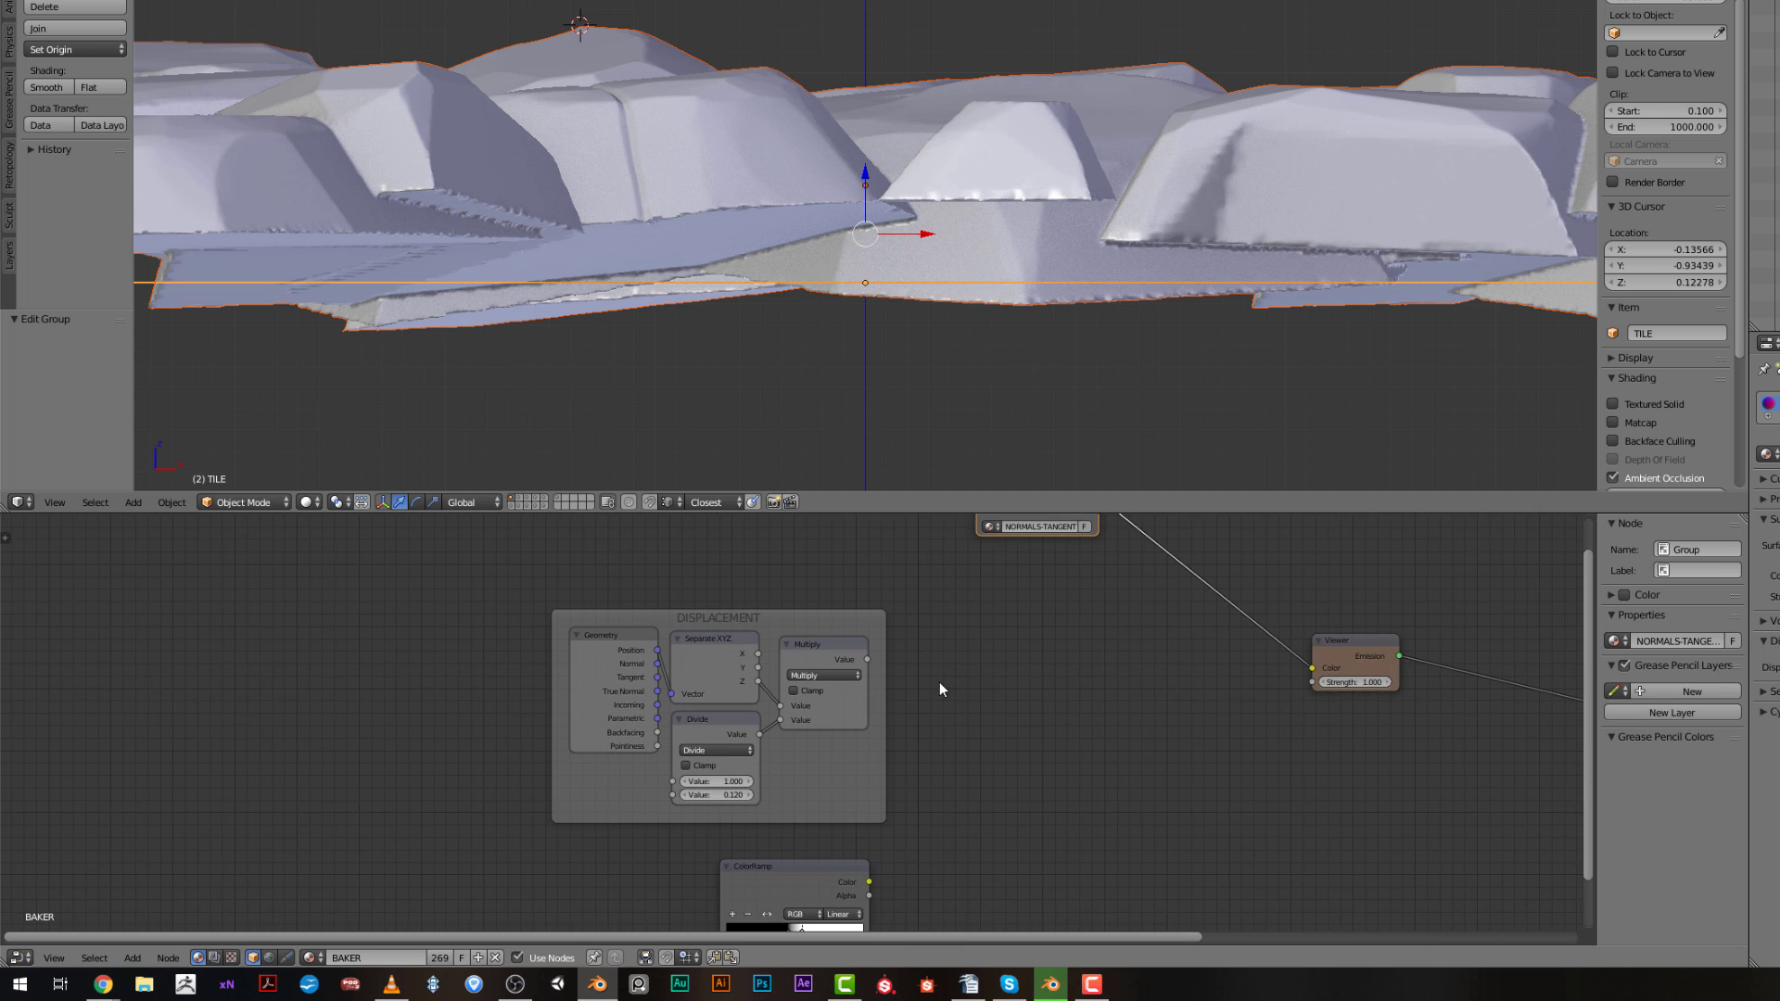
scroll(905, 768, up, 5)
scroll(906, 769, up, 2)
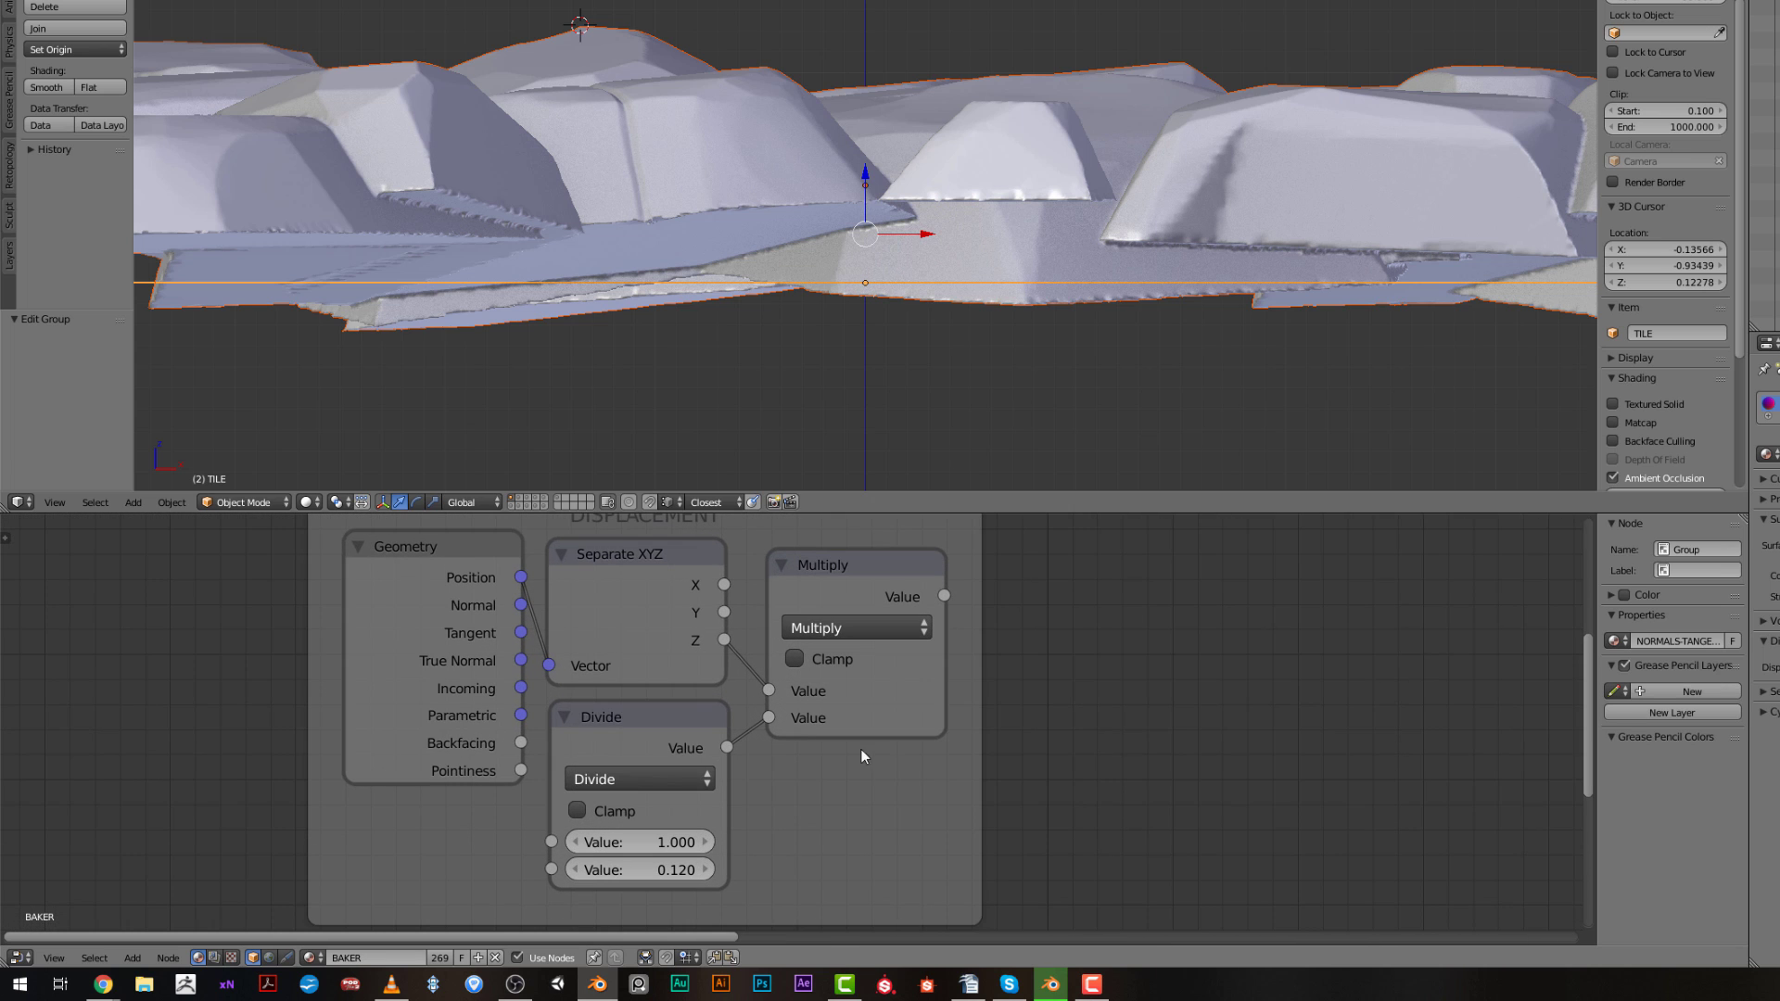
click(467, 586)
click(608, 603)
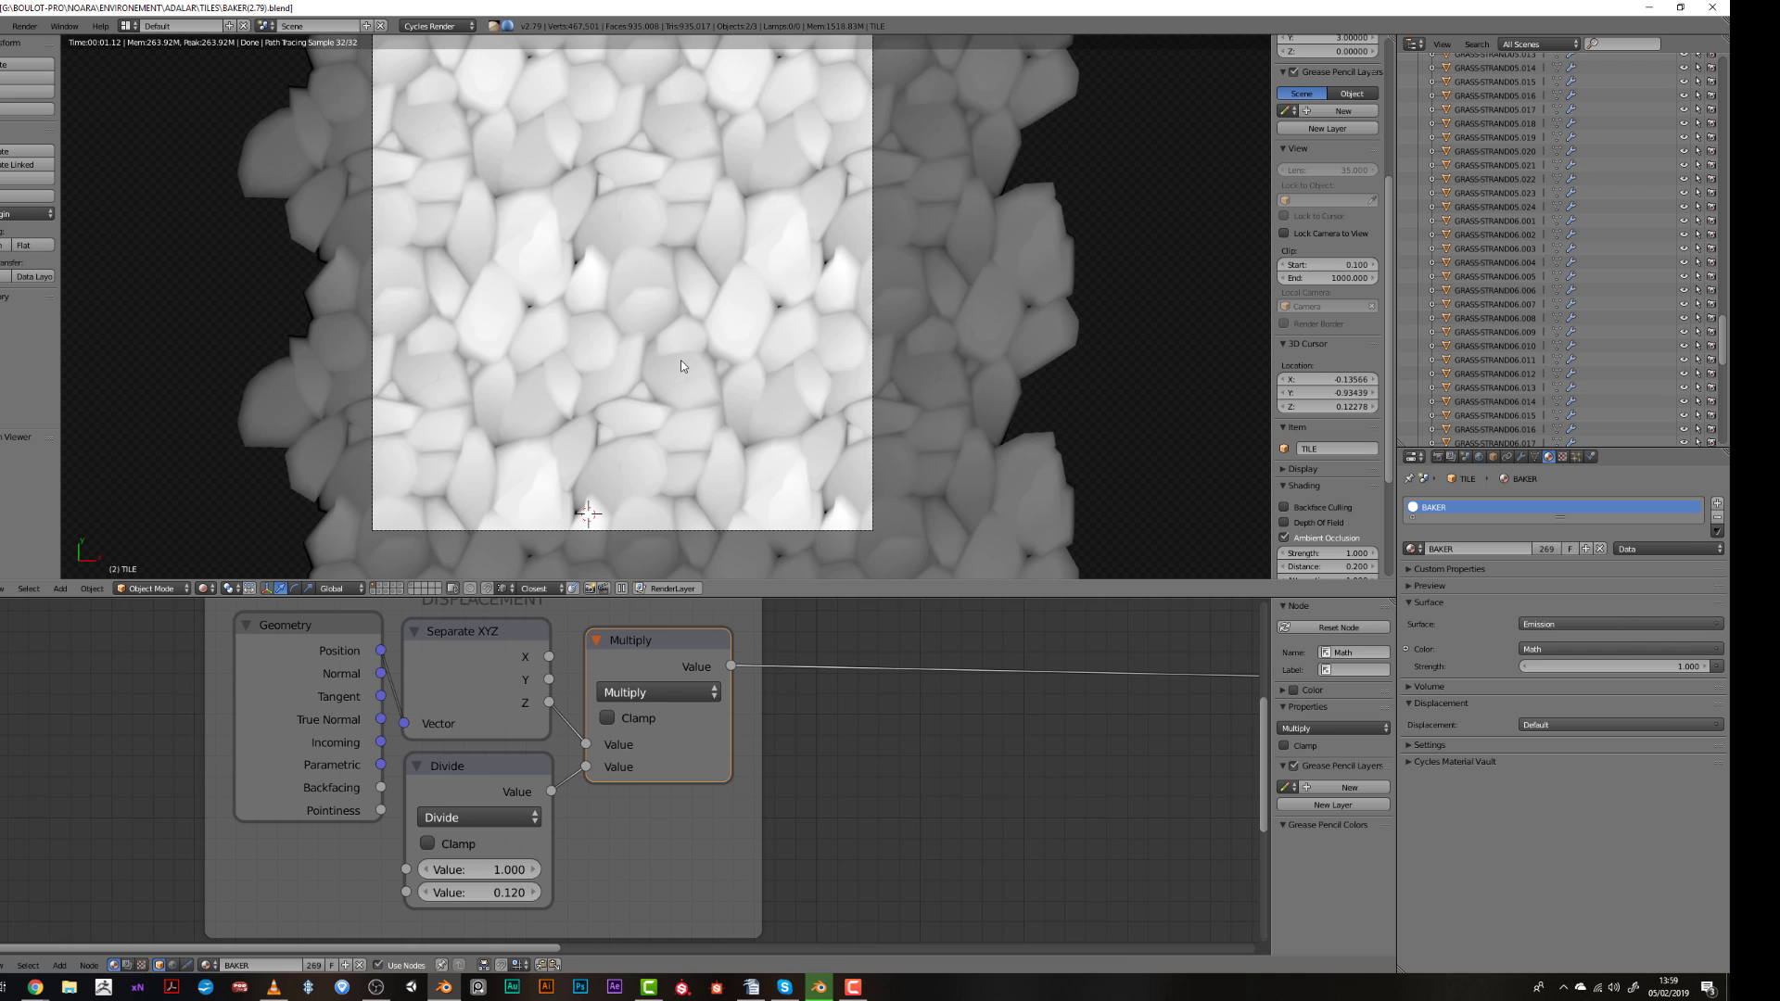
Set the second value of the DISPLACEMENT frame's Divide node to 0.125.
click(475, 892)
text(0.)
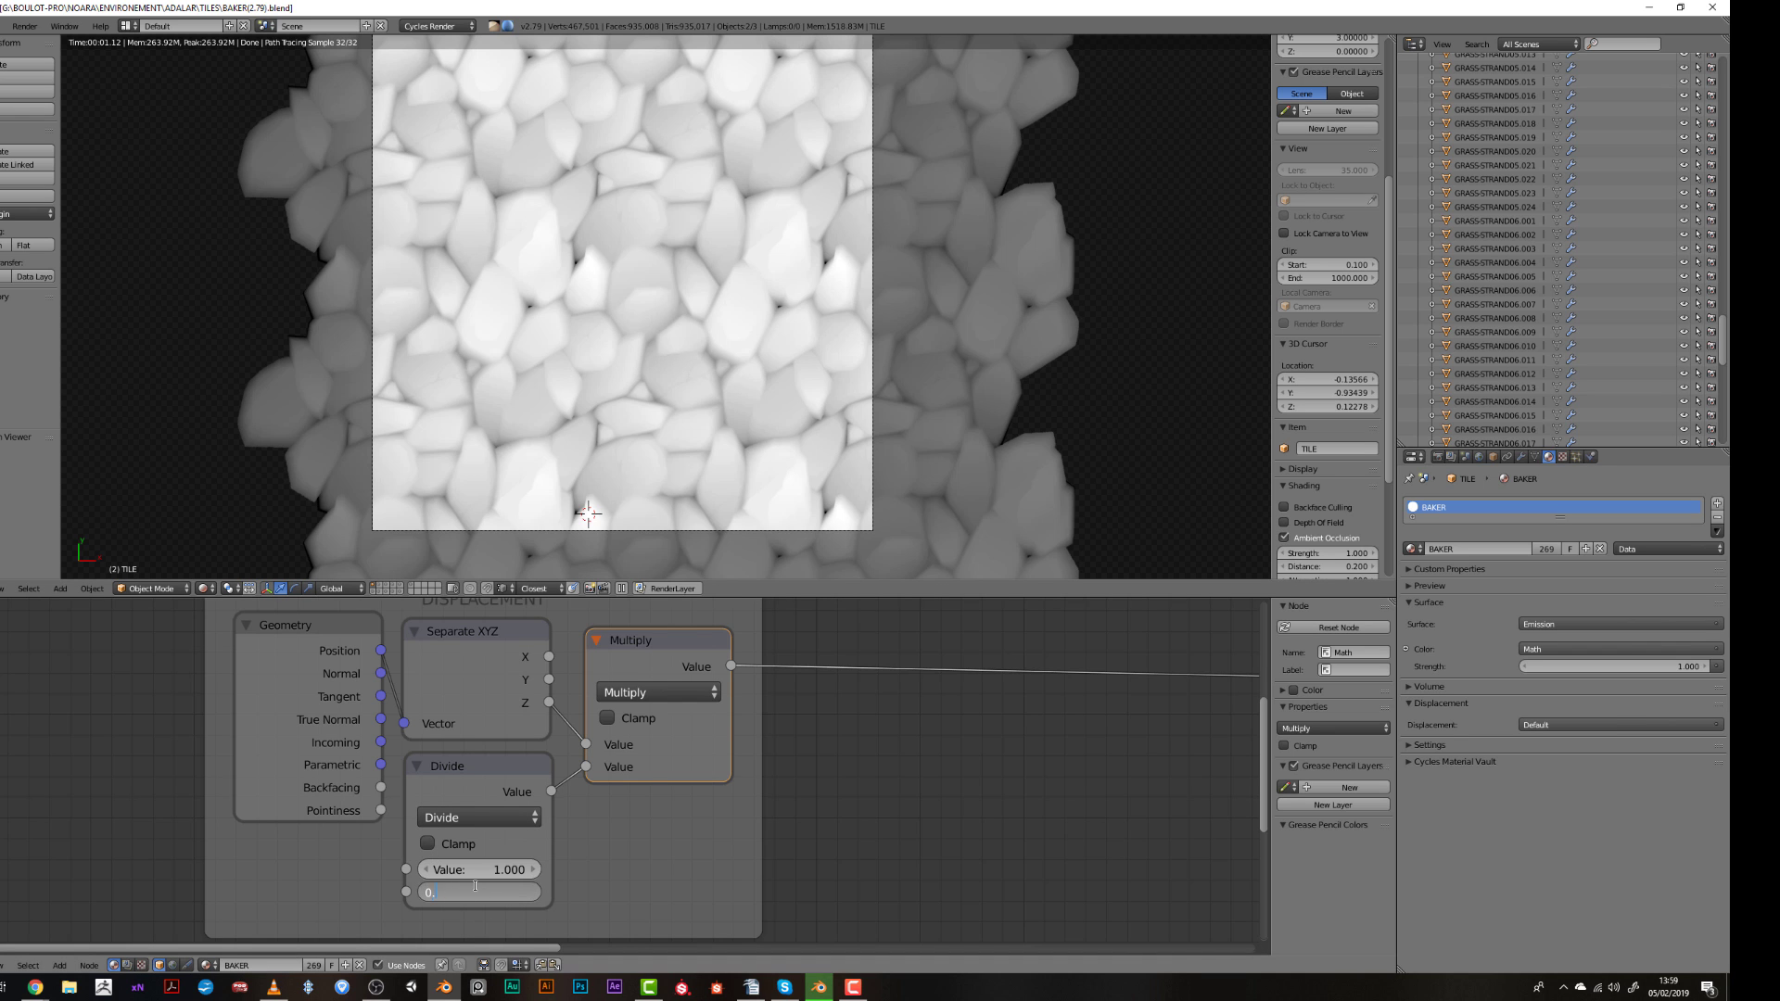
text(125)
key(Return)
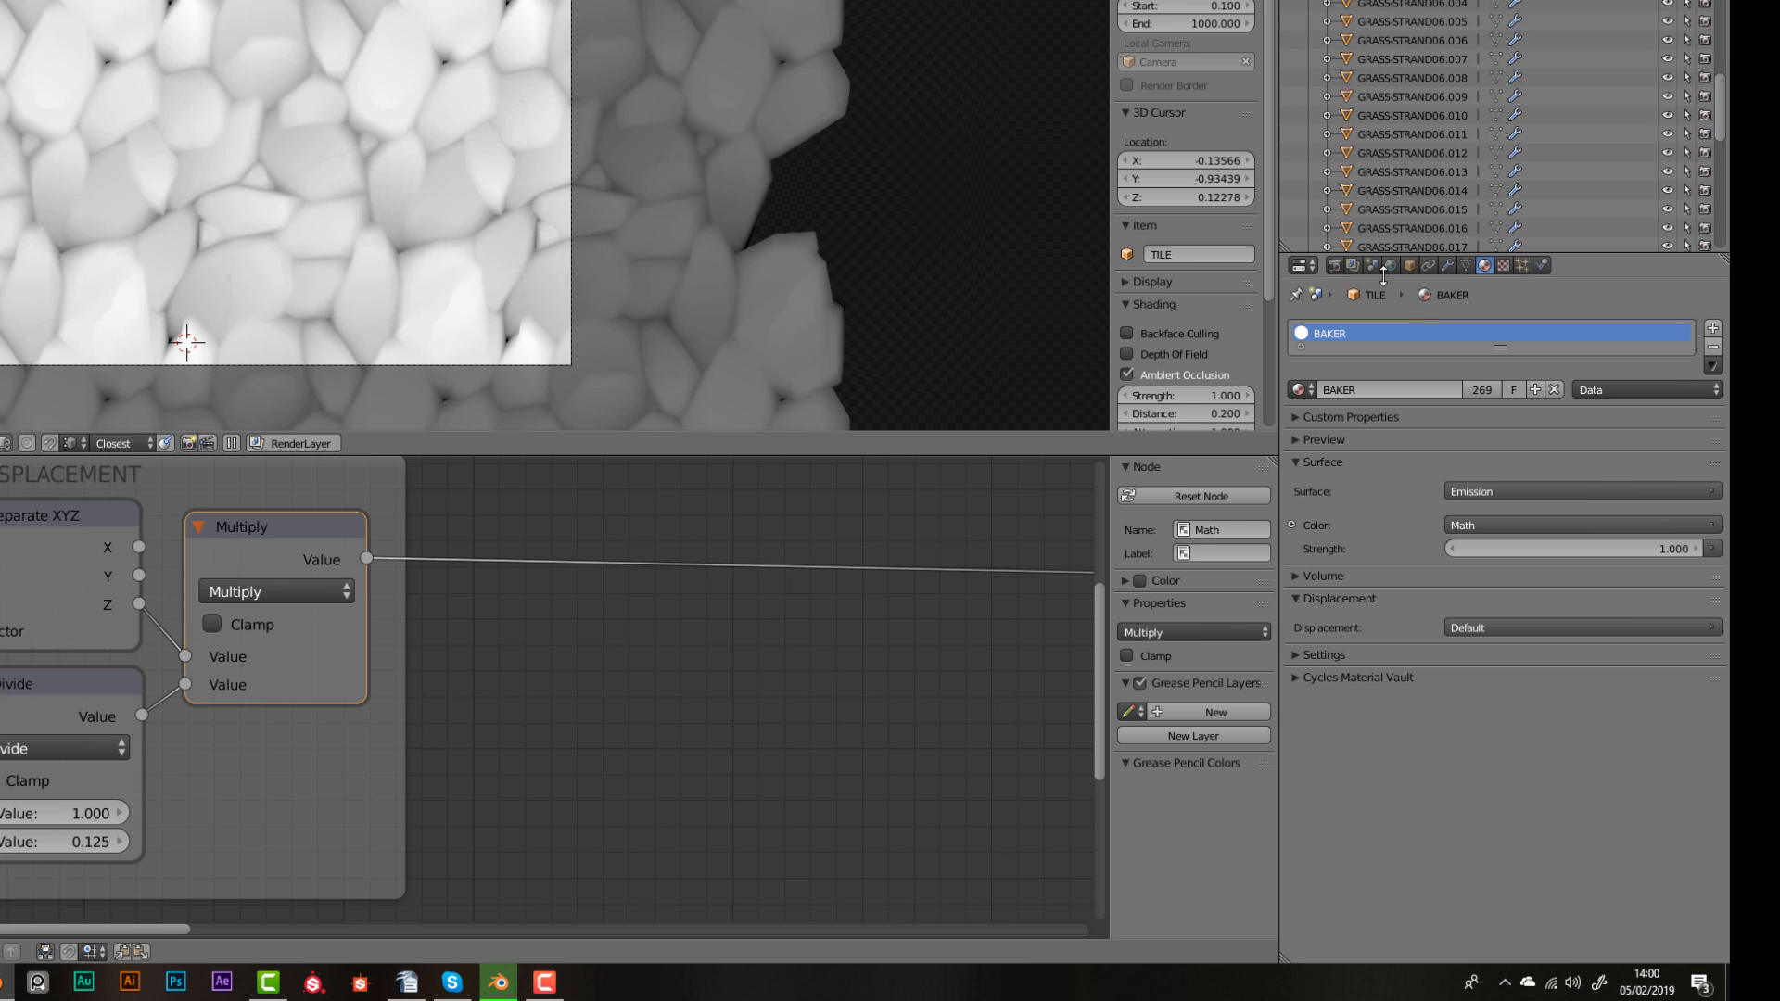
click(1359, 269)
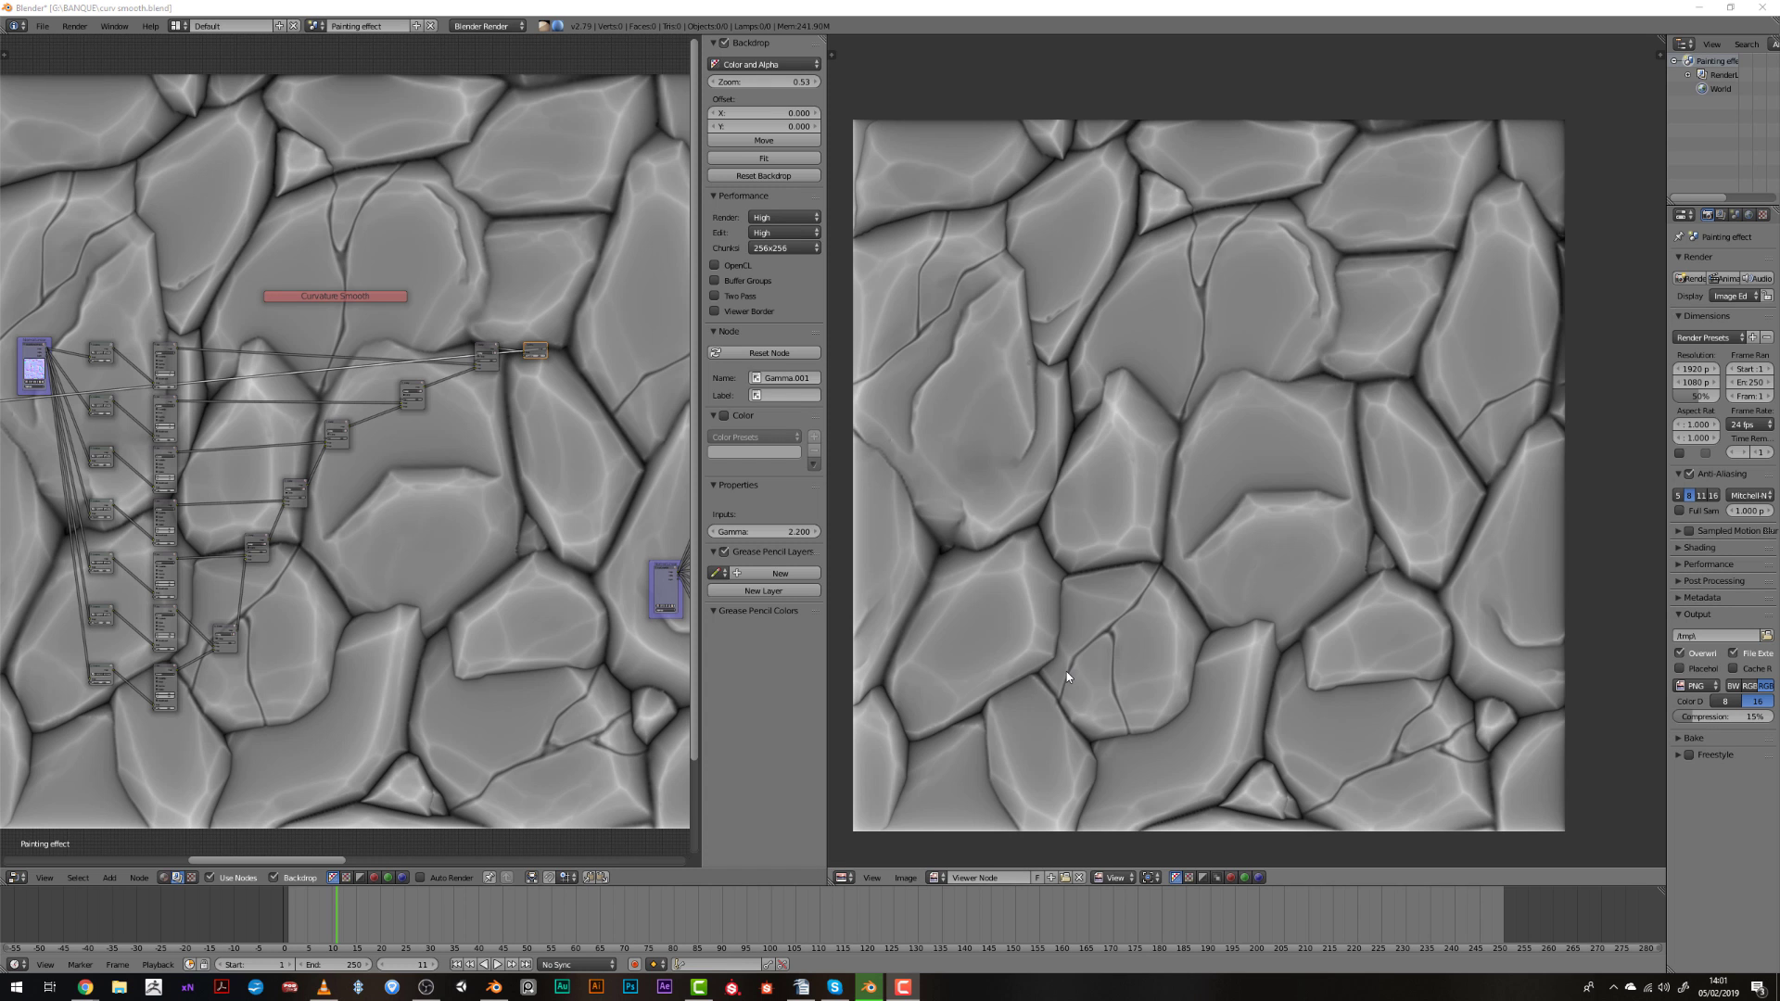
In the compositor of the curvature smooth file, preview the final Gamma node of the Curvature setup.
scroll(1067, 671, down, 1)
scroll(269, 636, down, 4)
mouse_move(509, 646)
mouse_down()
mouse_move(560, 646)
mouse_move(543, 647)
mouse_up()
middle_drag(371, 636, 673, 655)
scroll(286, 599, up, 1)
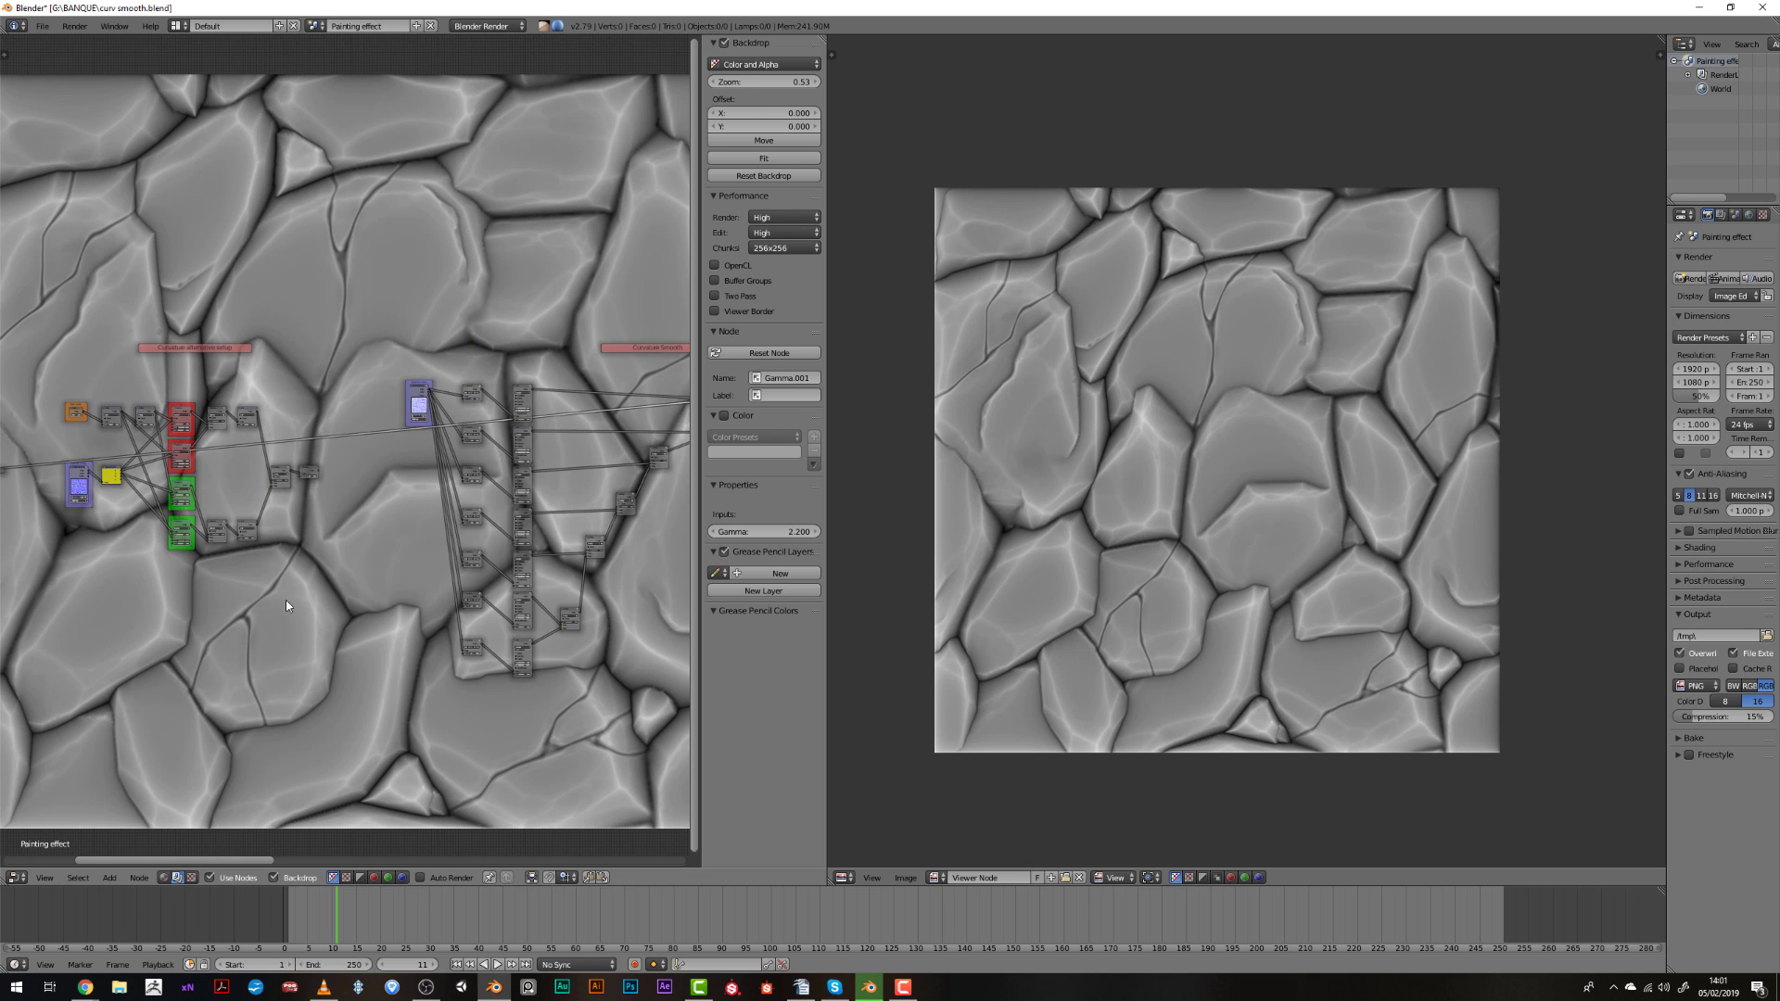
middle_drag(217, 608, 650, 618)
scroll(495, 531, up, 4)
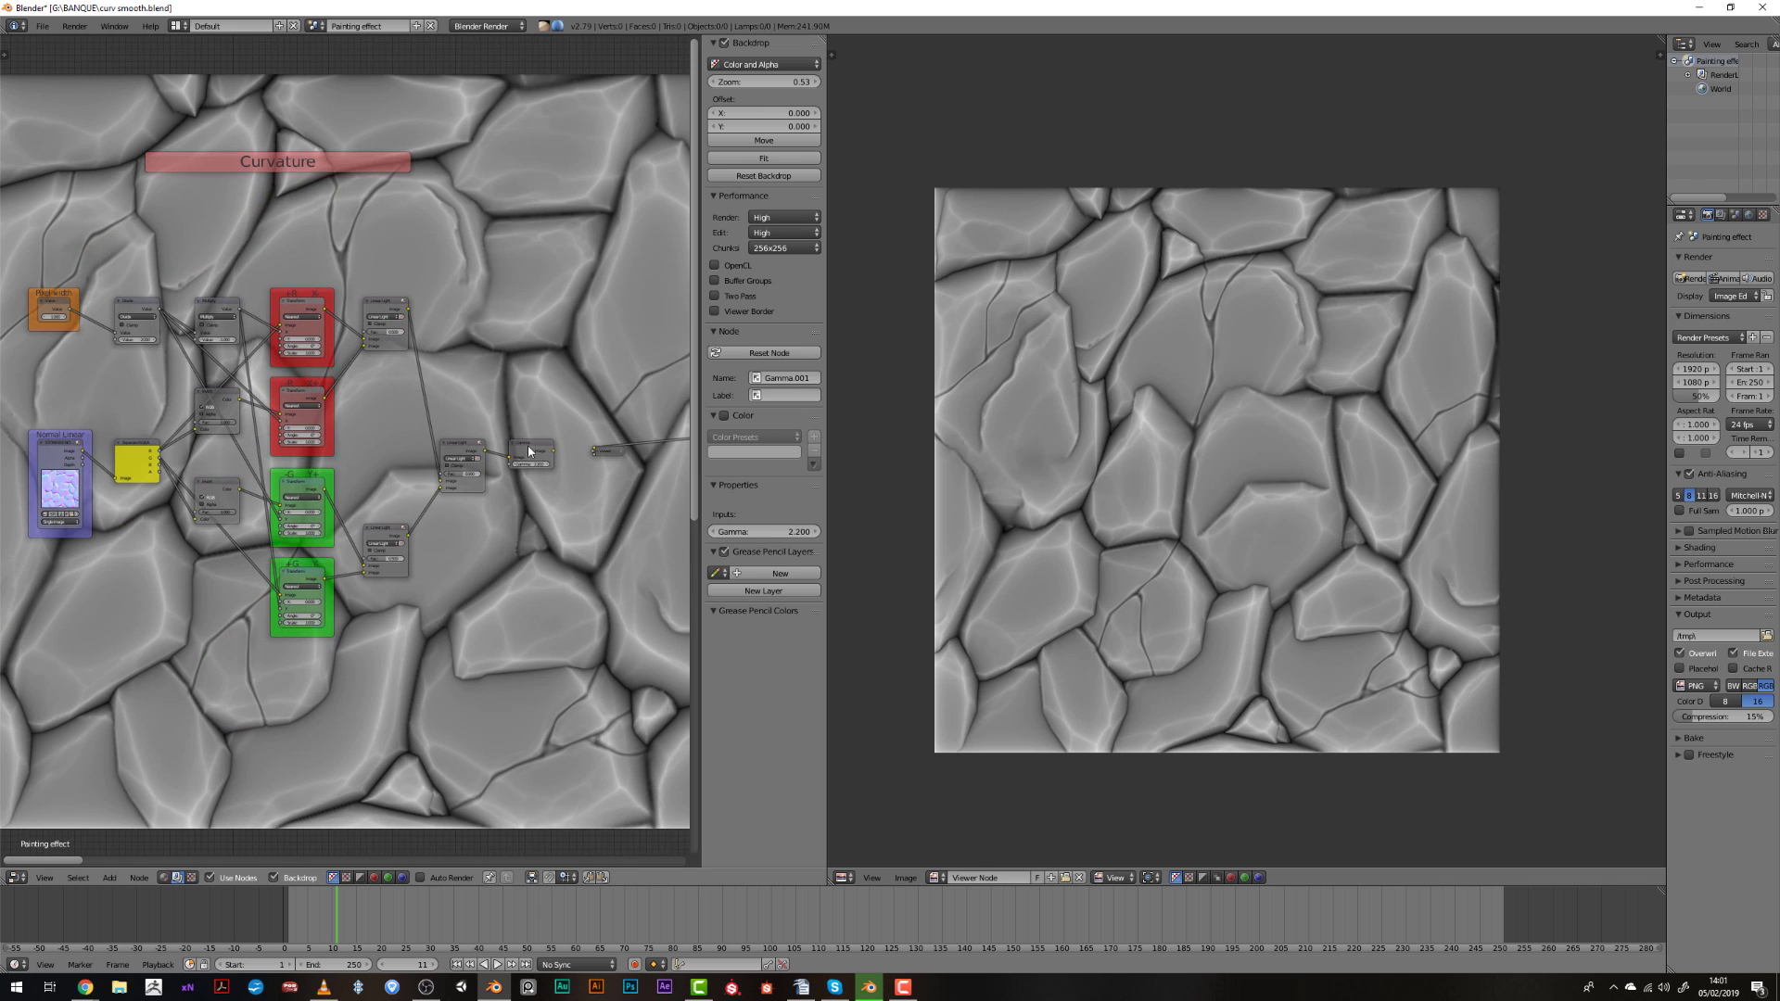
ctrl+shift+click(528, 445)
Preview the Curvature Smooth setup's final Gamma node and examine the borders of the resulting image up close.
scroll(508, 588, down, 4)
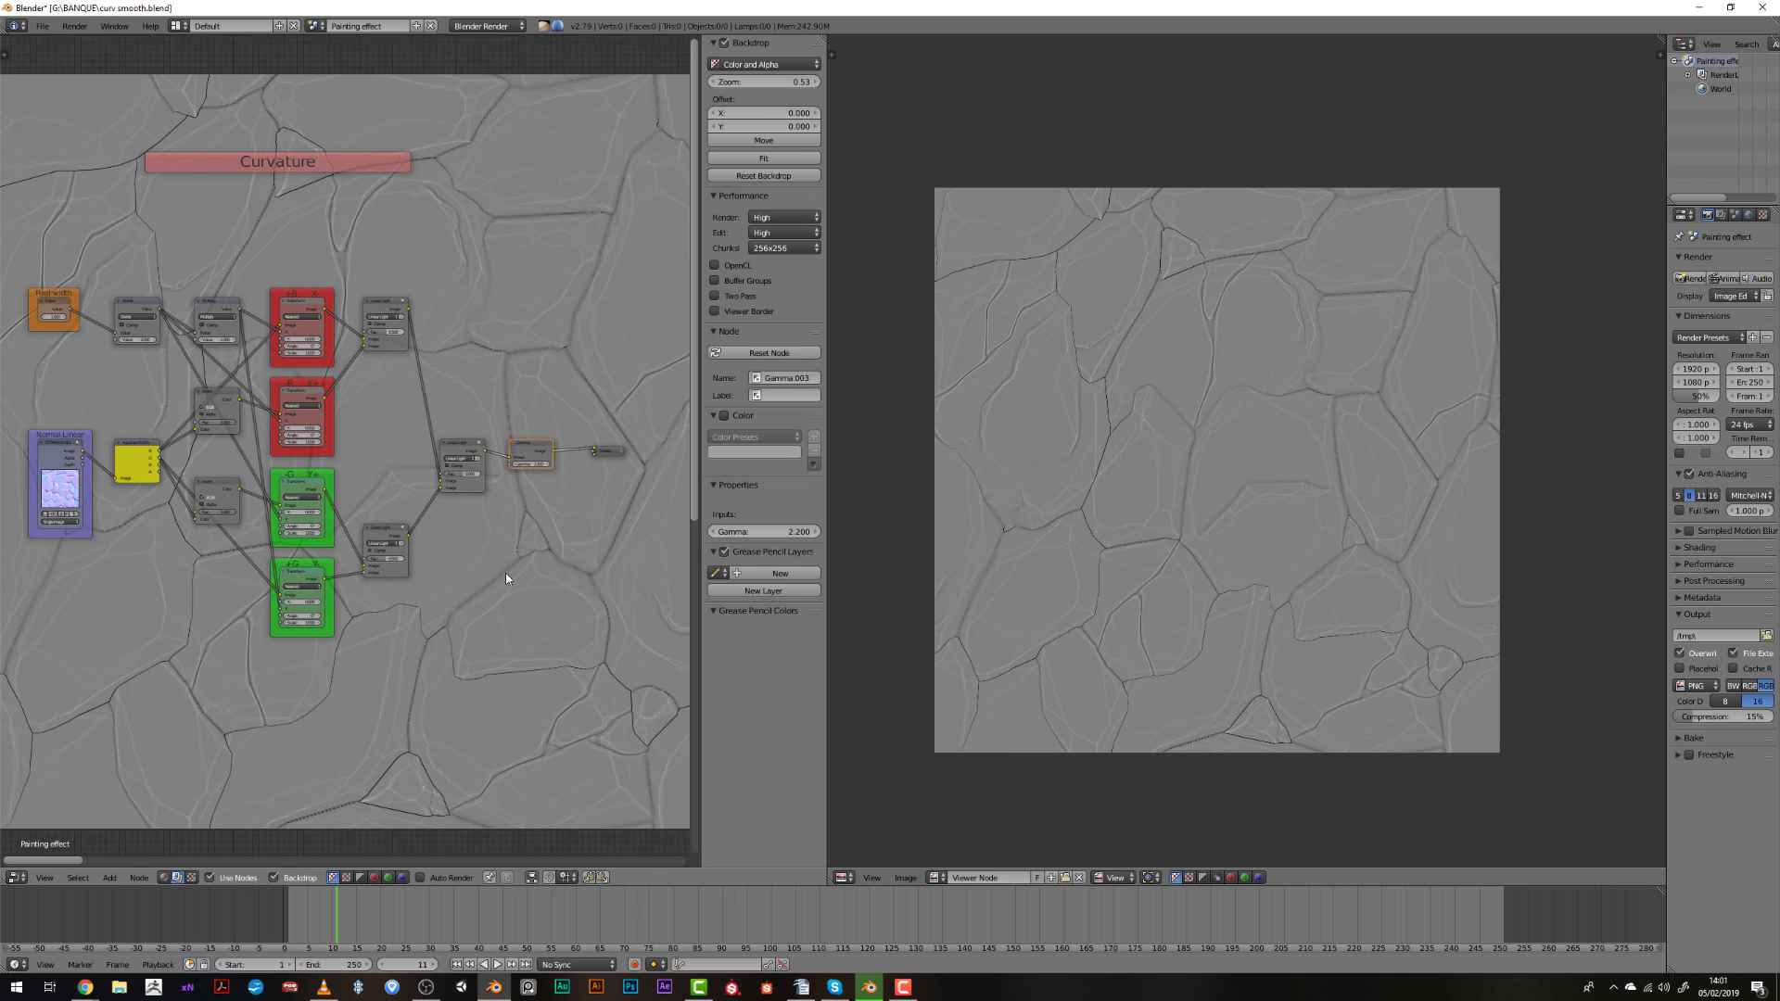
middle_drag(479, 594, 112, 602)
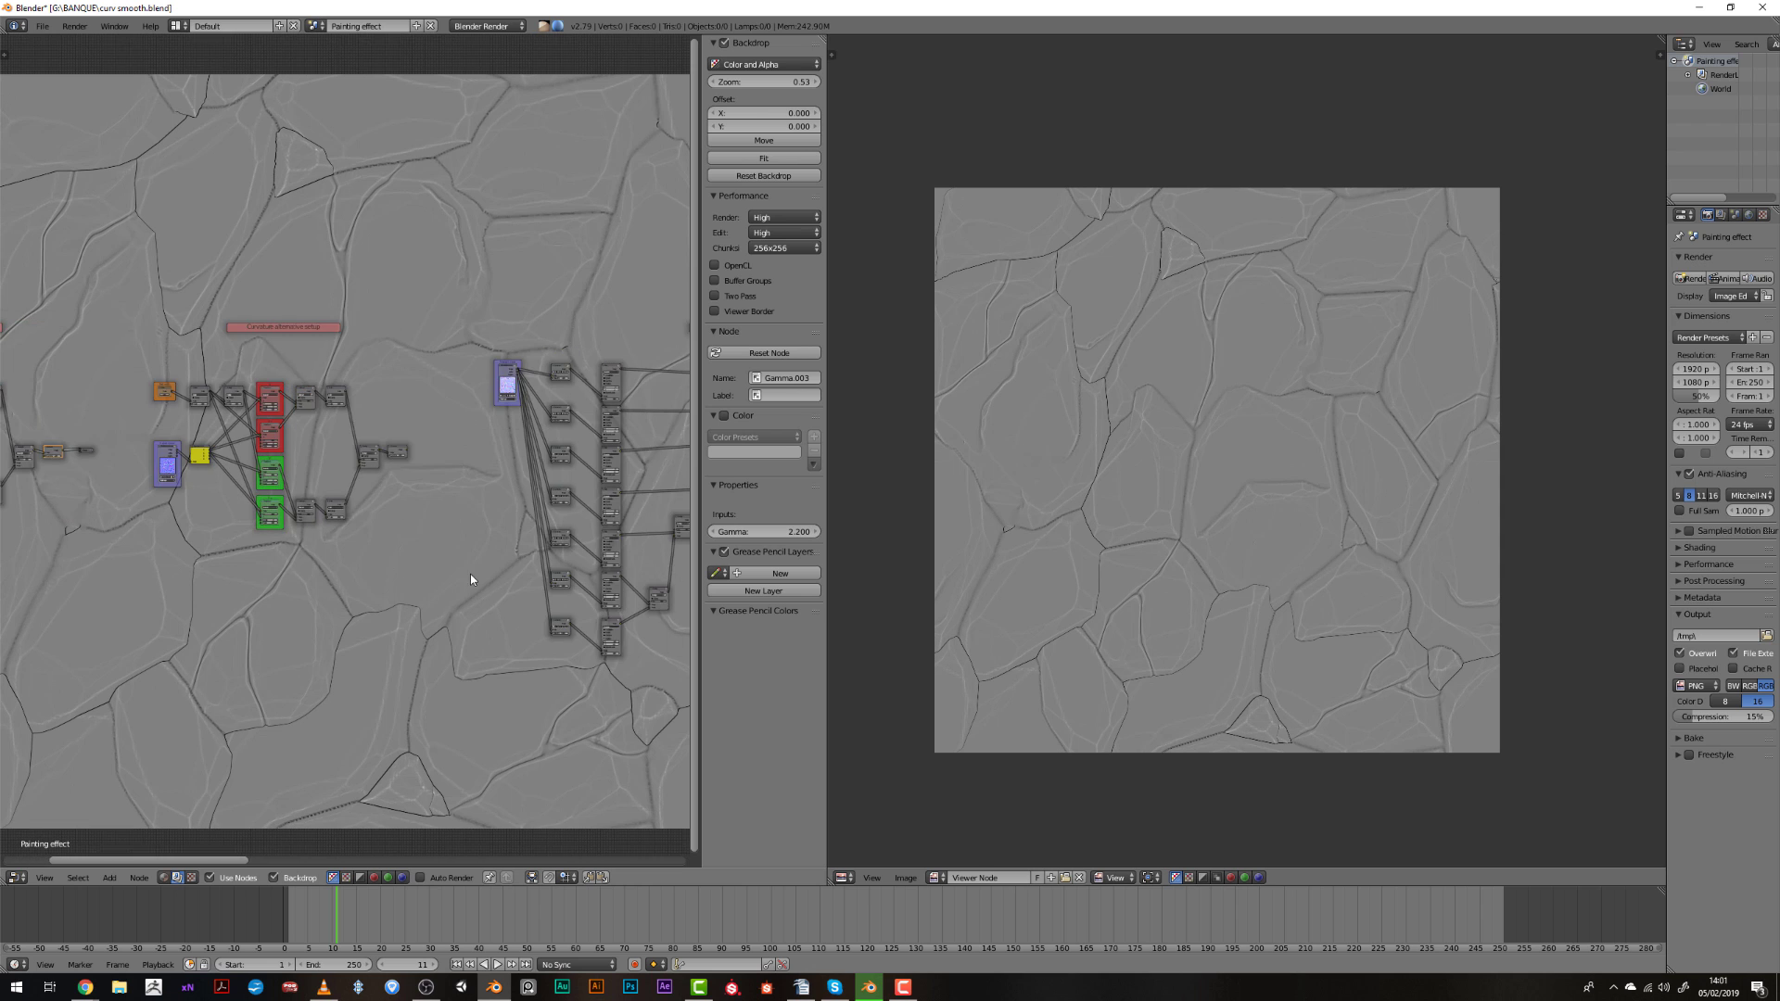
middle_drag(556, 575, 231, 571)
scroll(388, 523, up, 2)
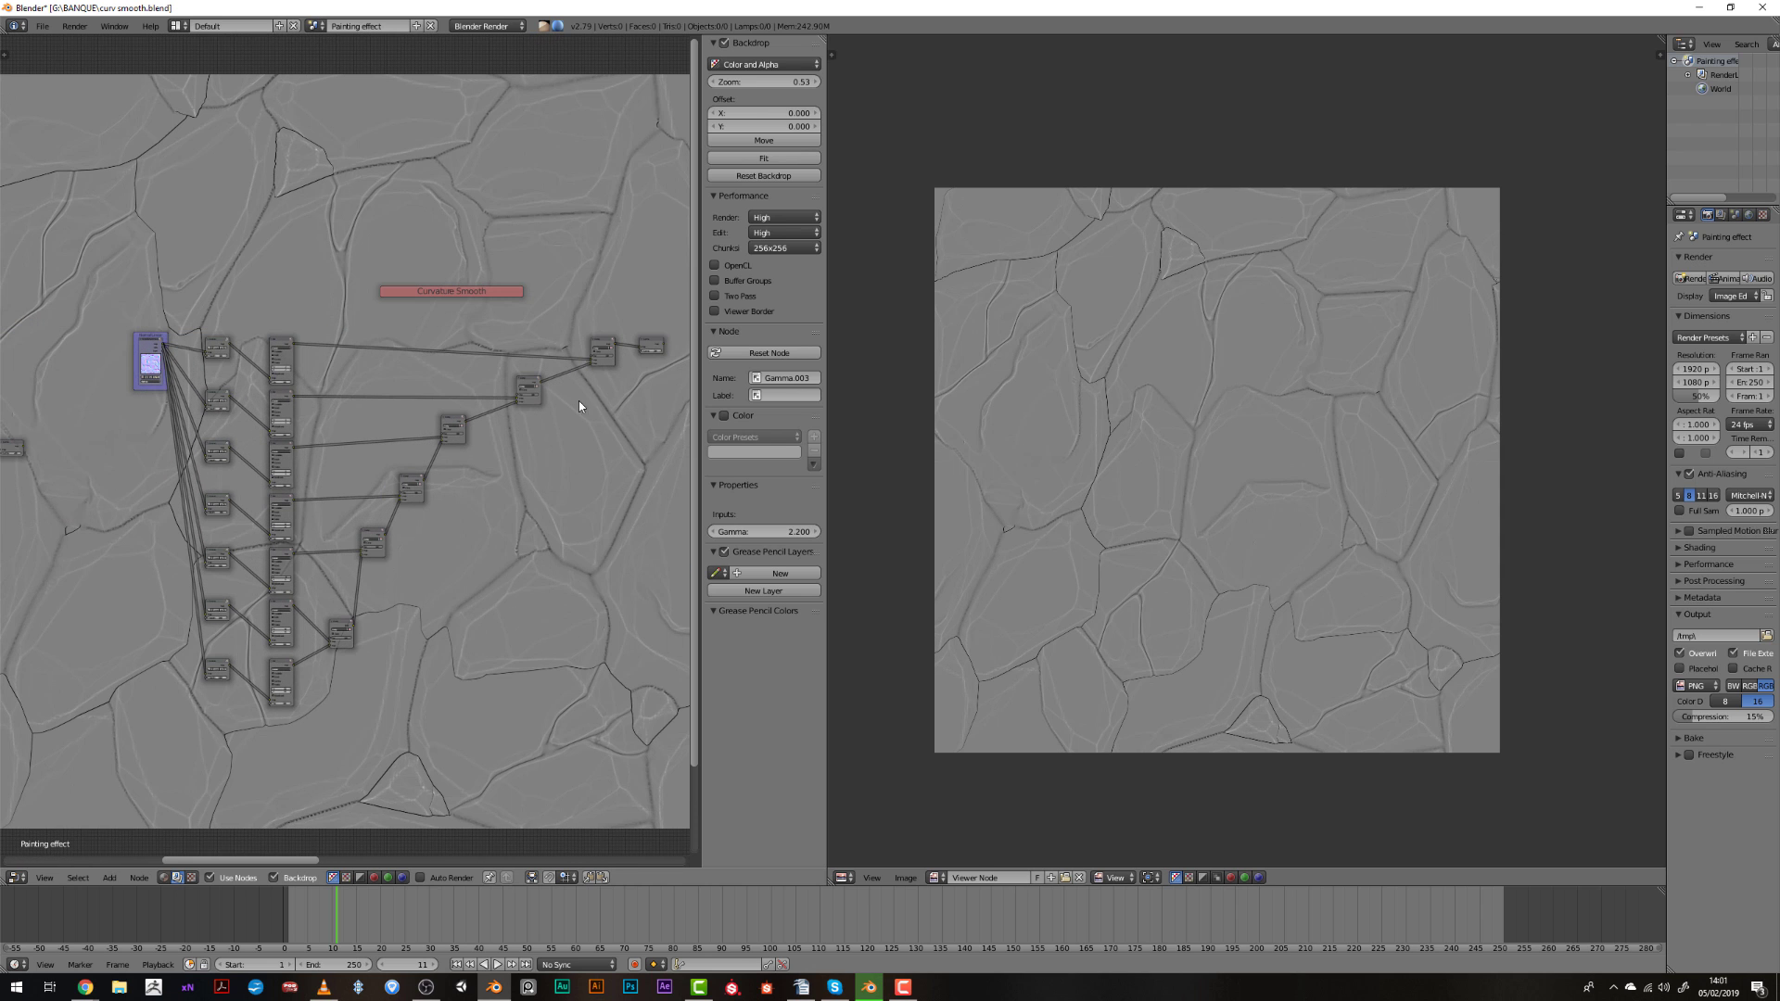
ctrl+shift+click(652, 348)
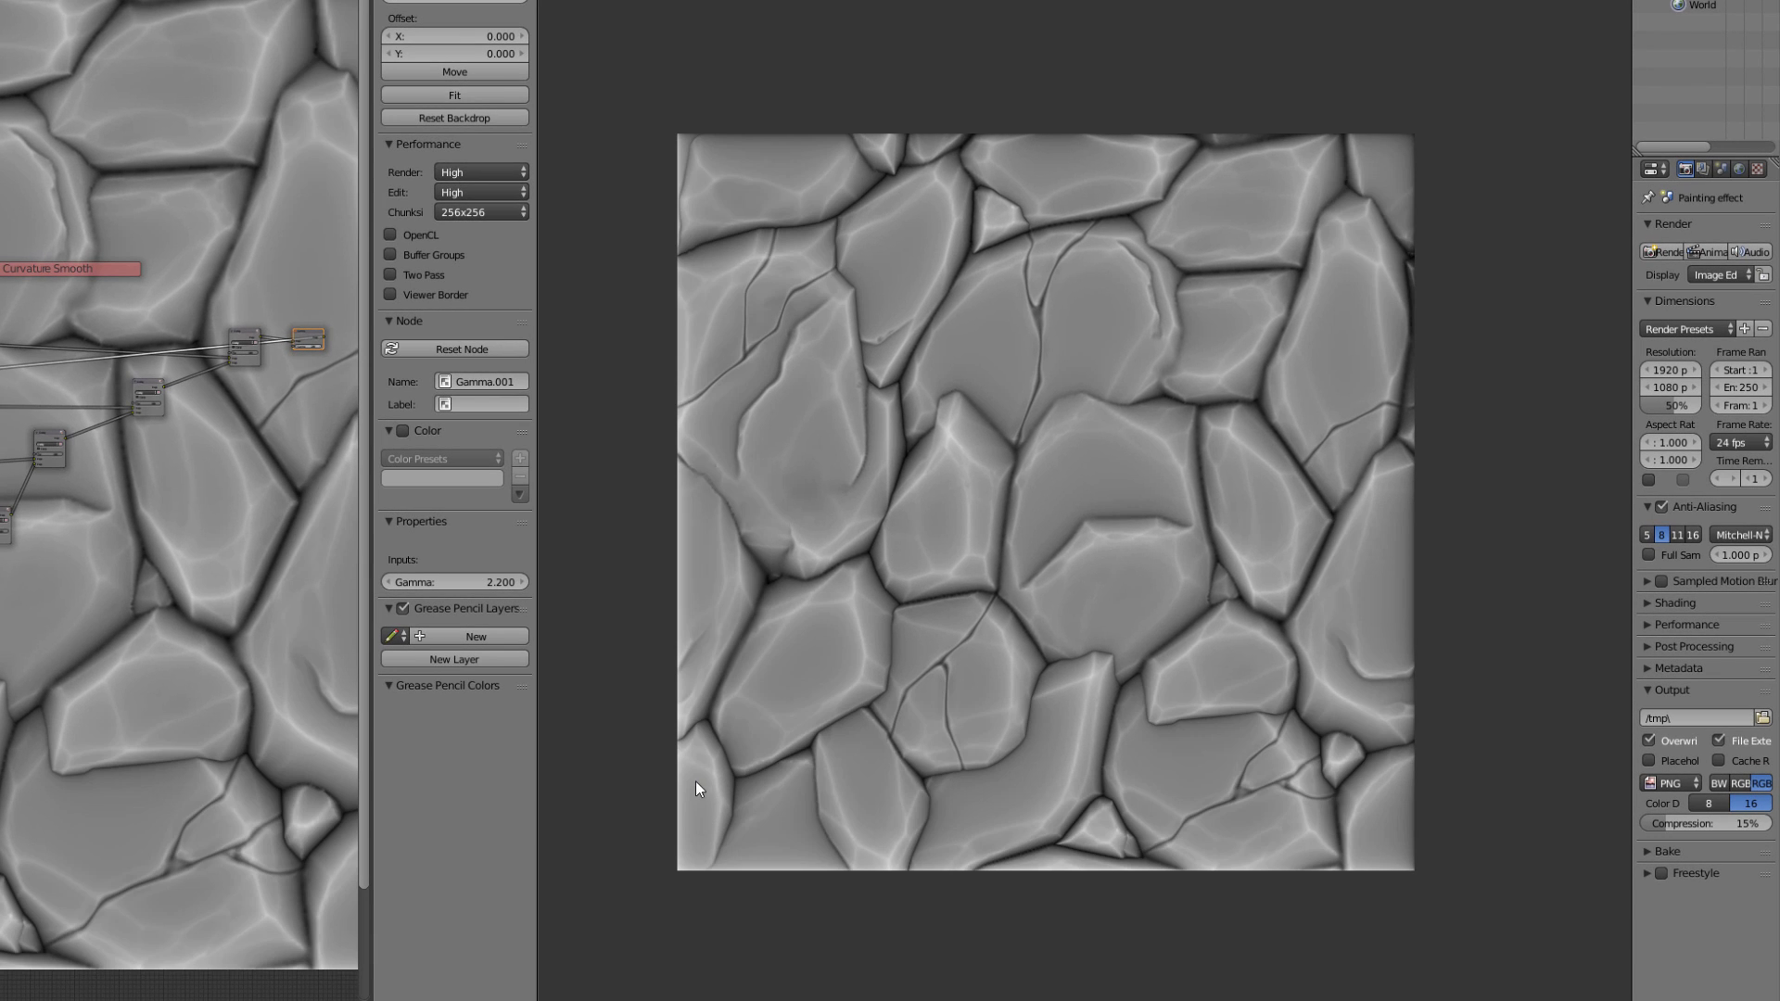
scroll(776, 889, up, 3)
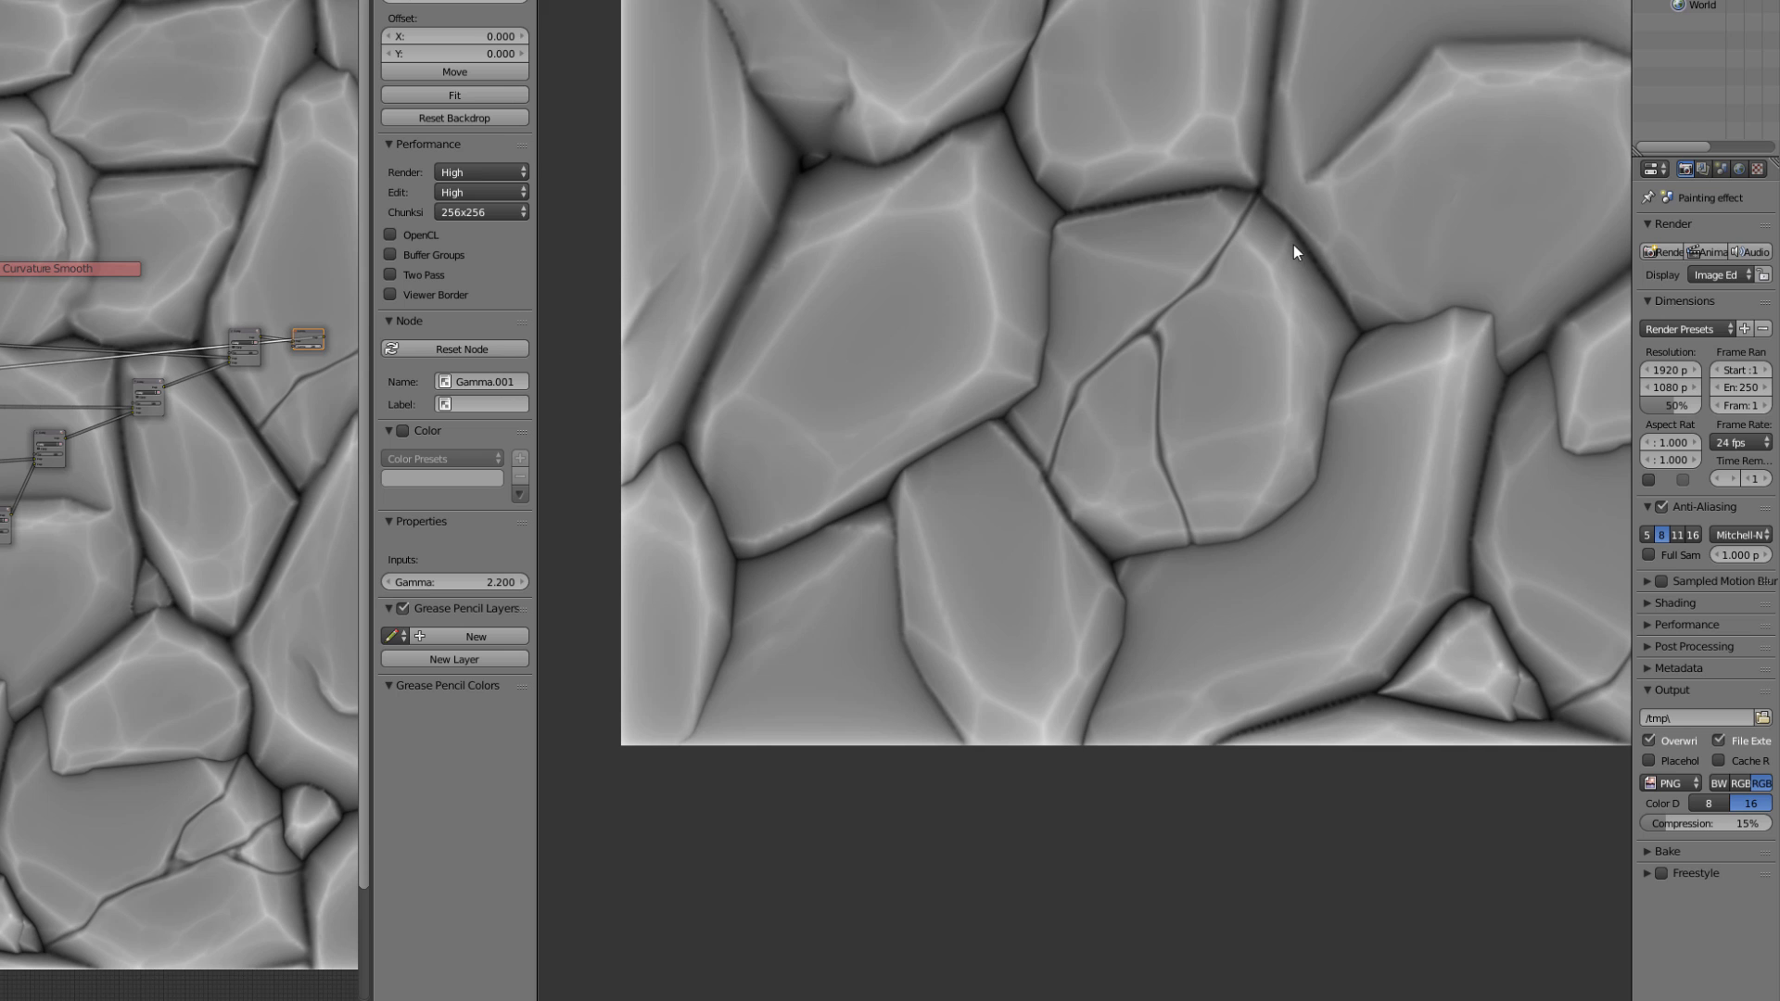
scroll(1293, 245, down, 4)
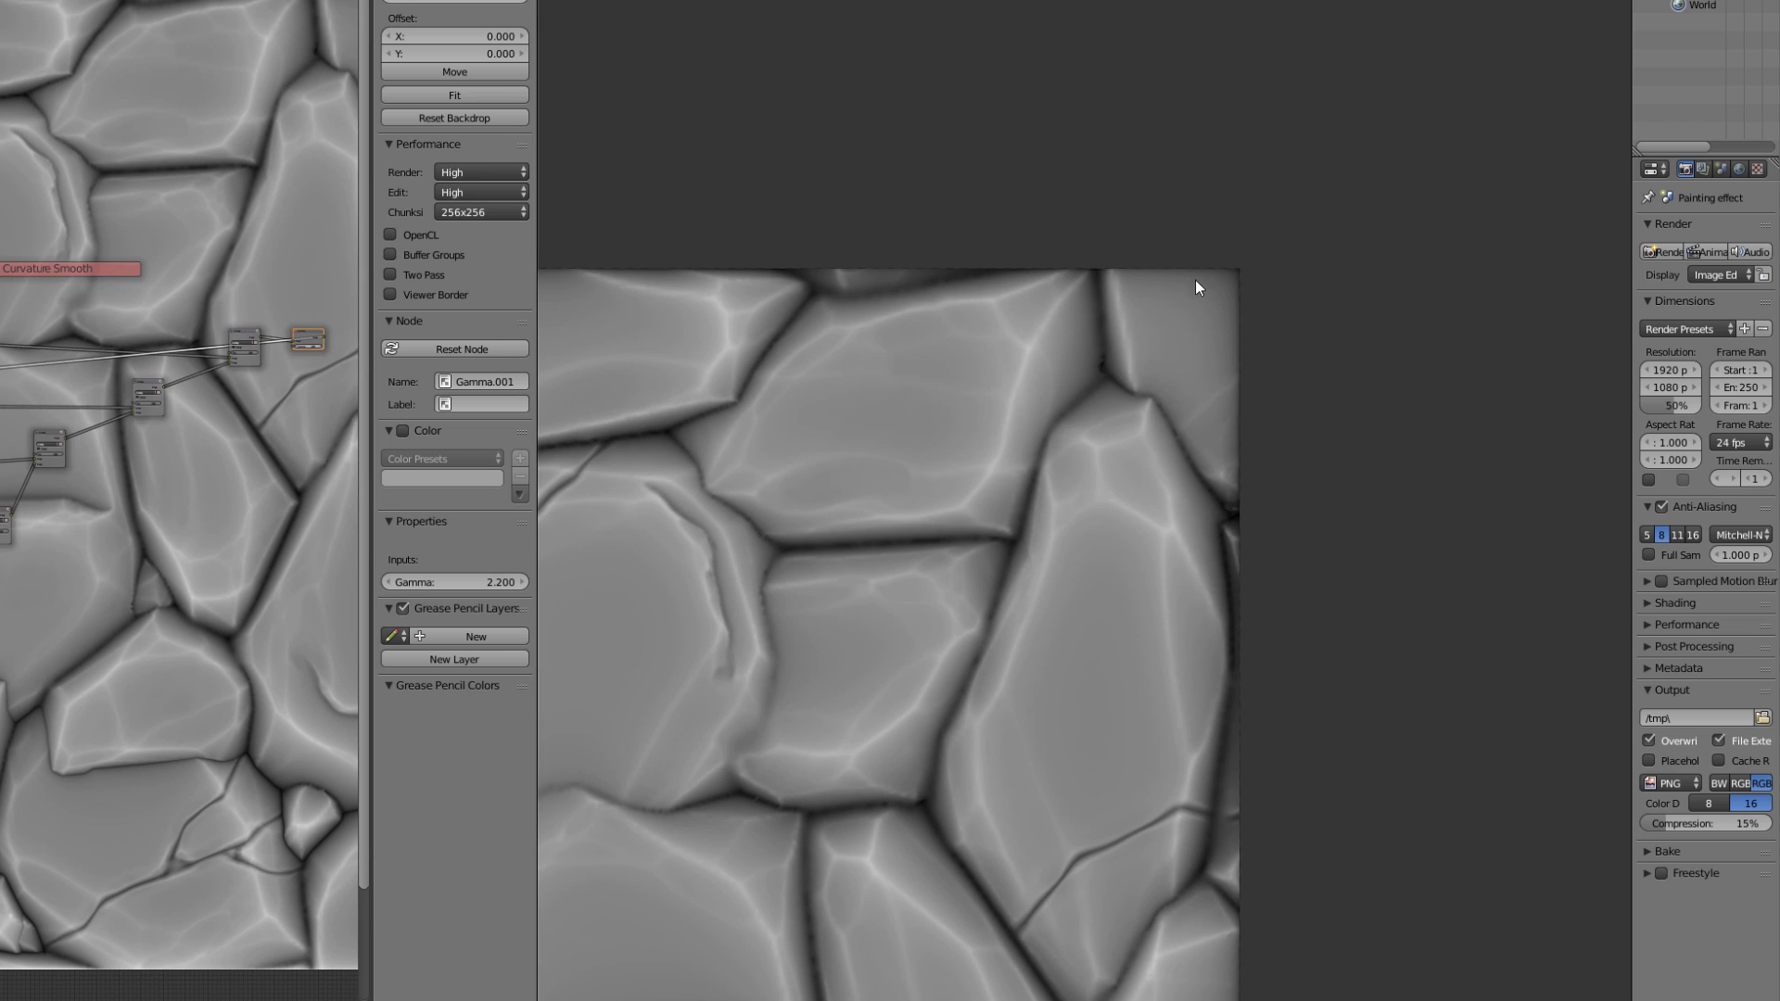
scroll(1064, 510, down, 5)
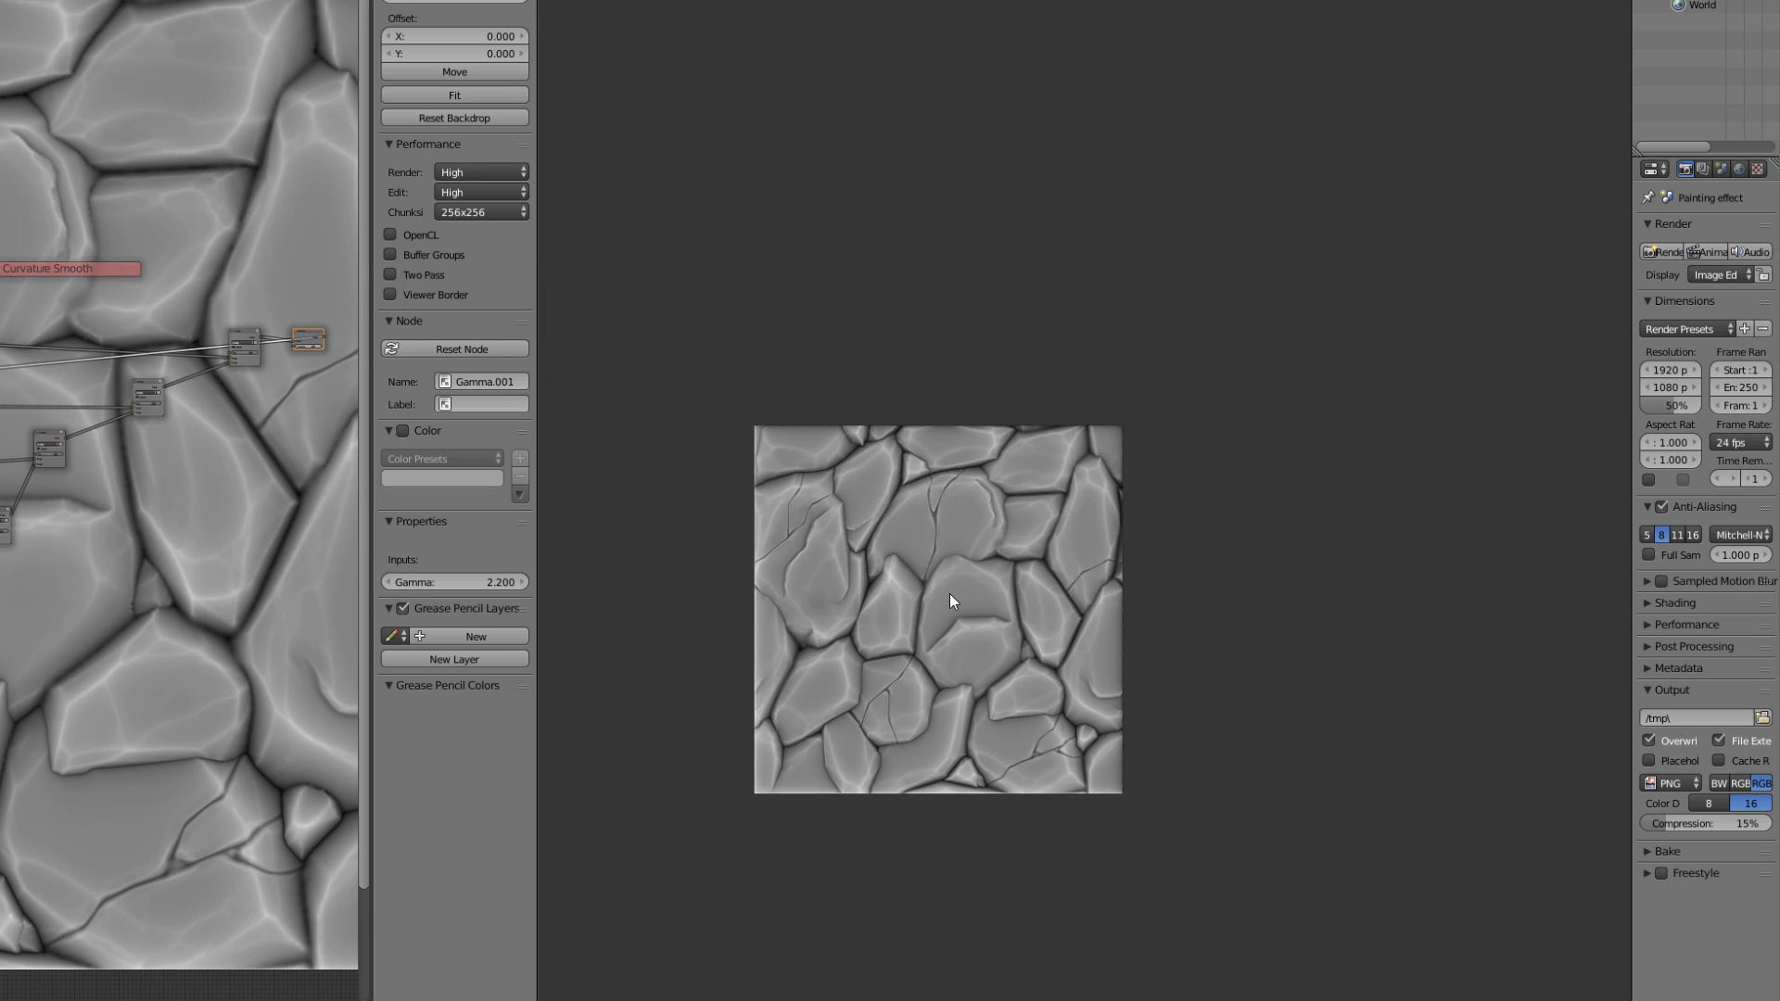
scroll(962, 521, up, 1)
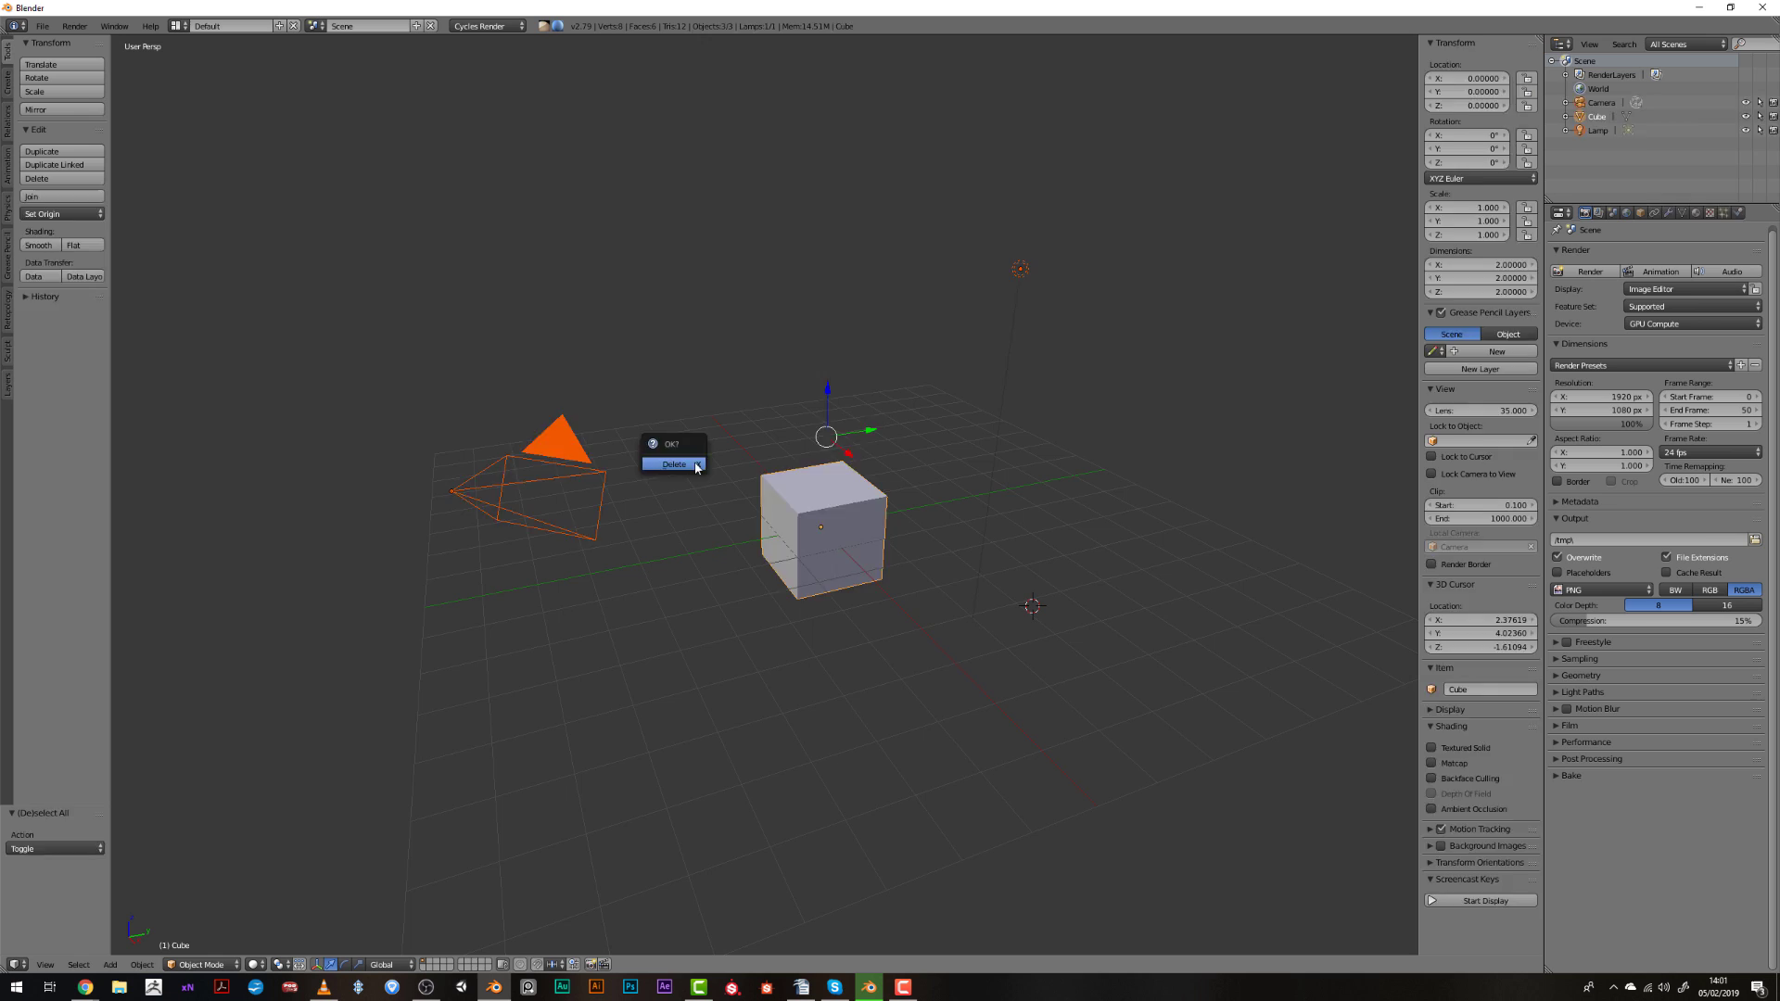
Delete all default objects in the new scene and add a plane at the world origin.
click(691, 464)
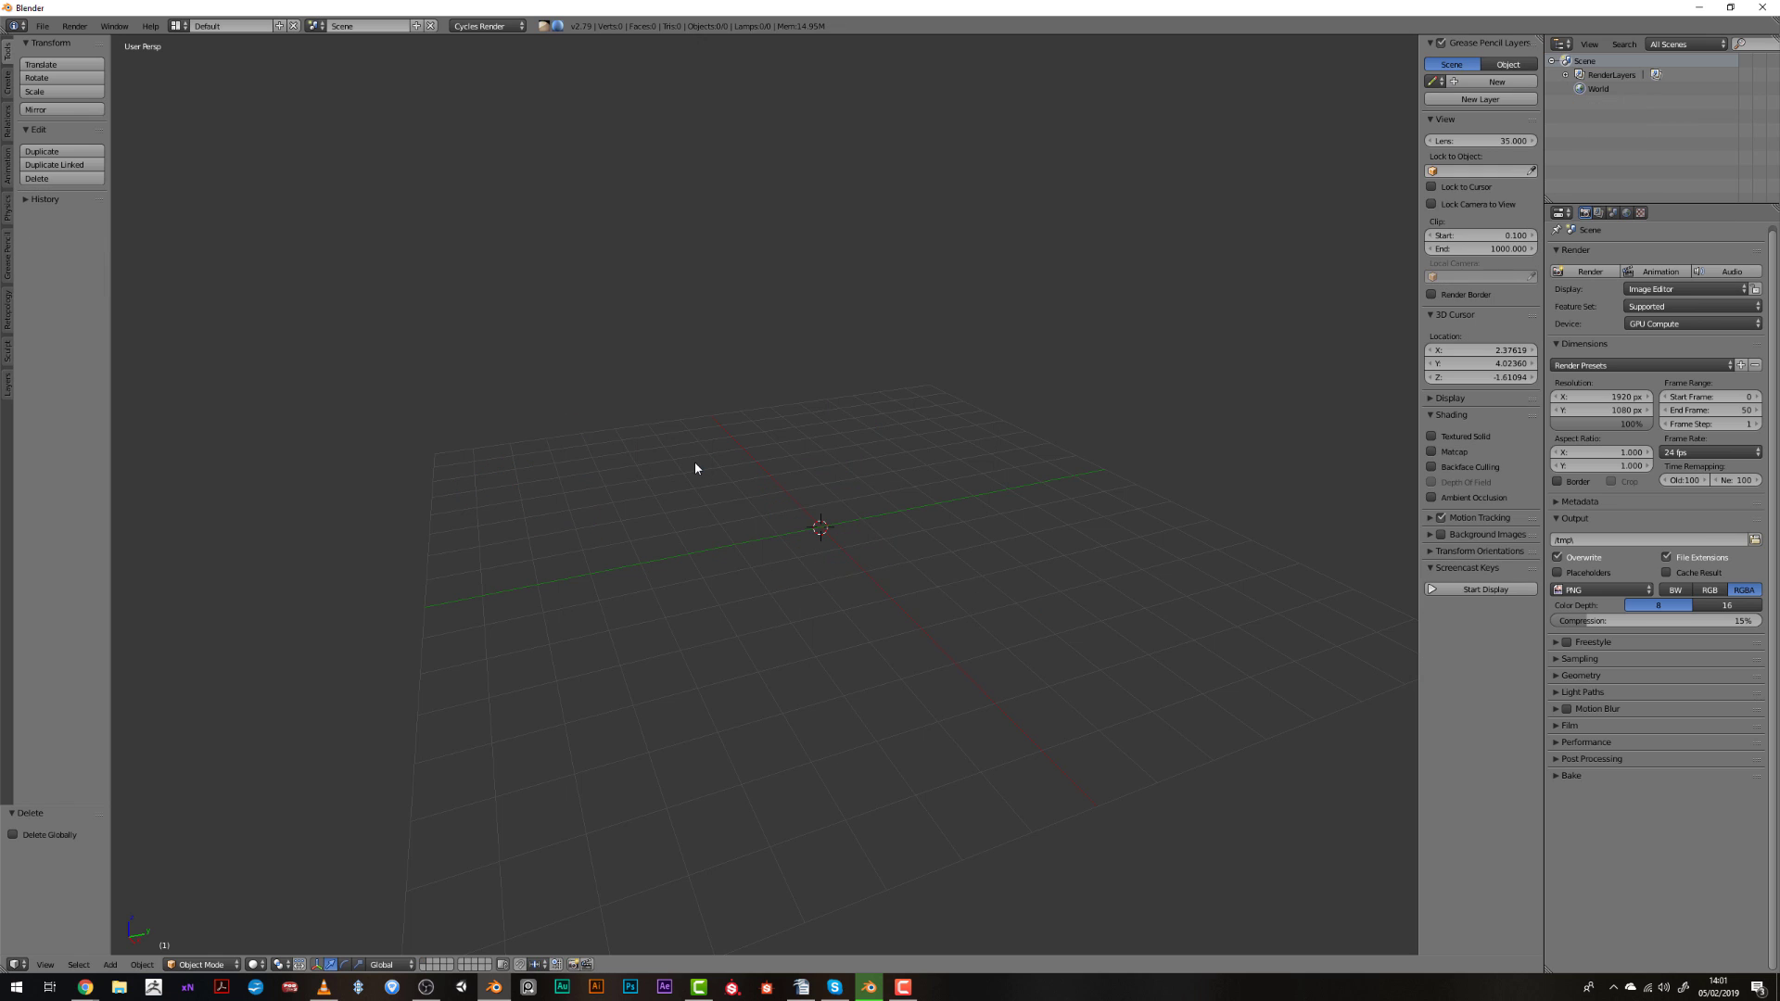
key(shift+a)
click(739, 468)
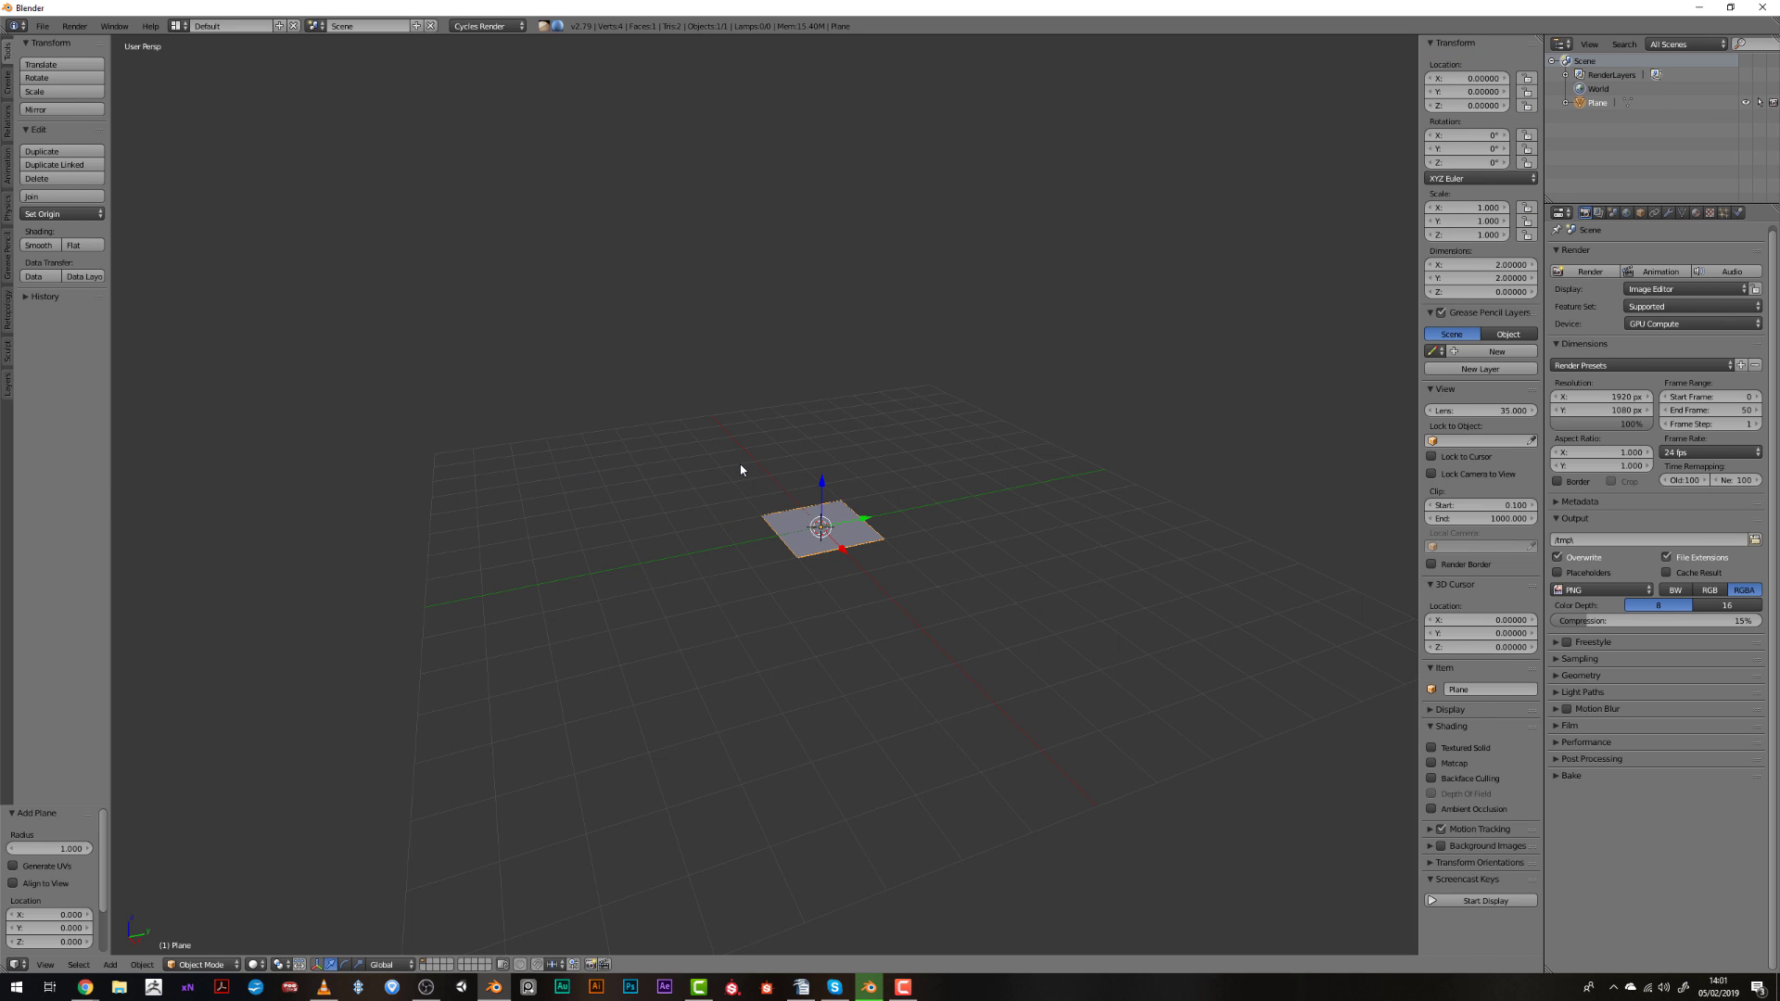
Enter edit mode in top view and unwrap the plane's face.
key(Tab)
key(KP_7)
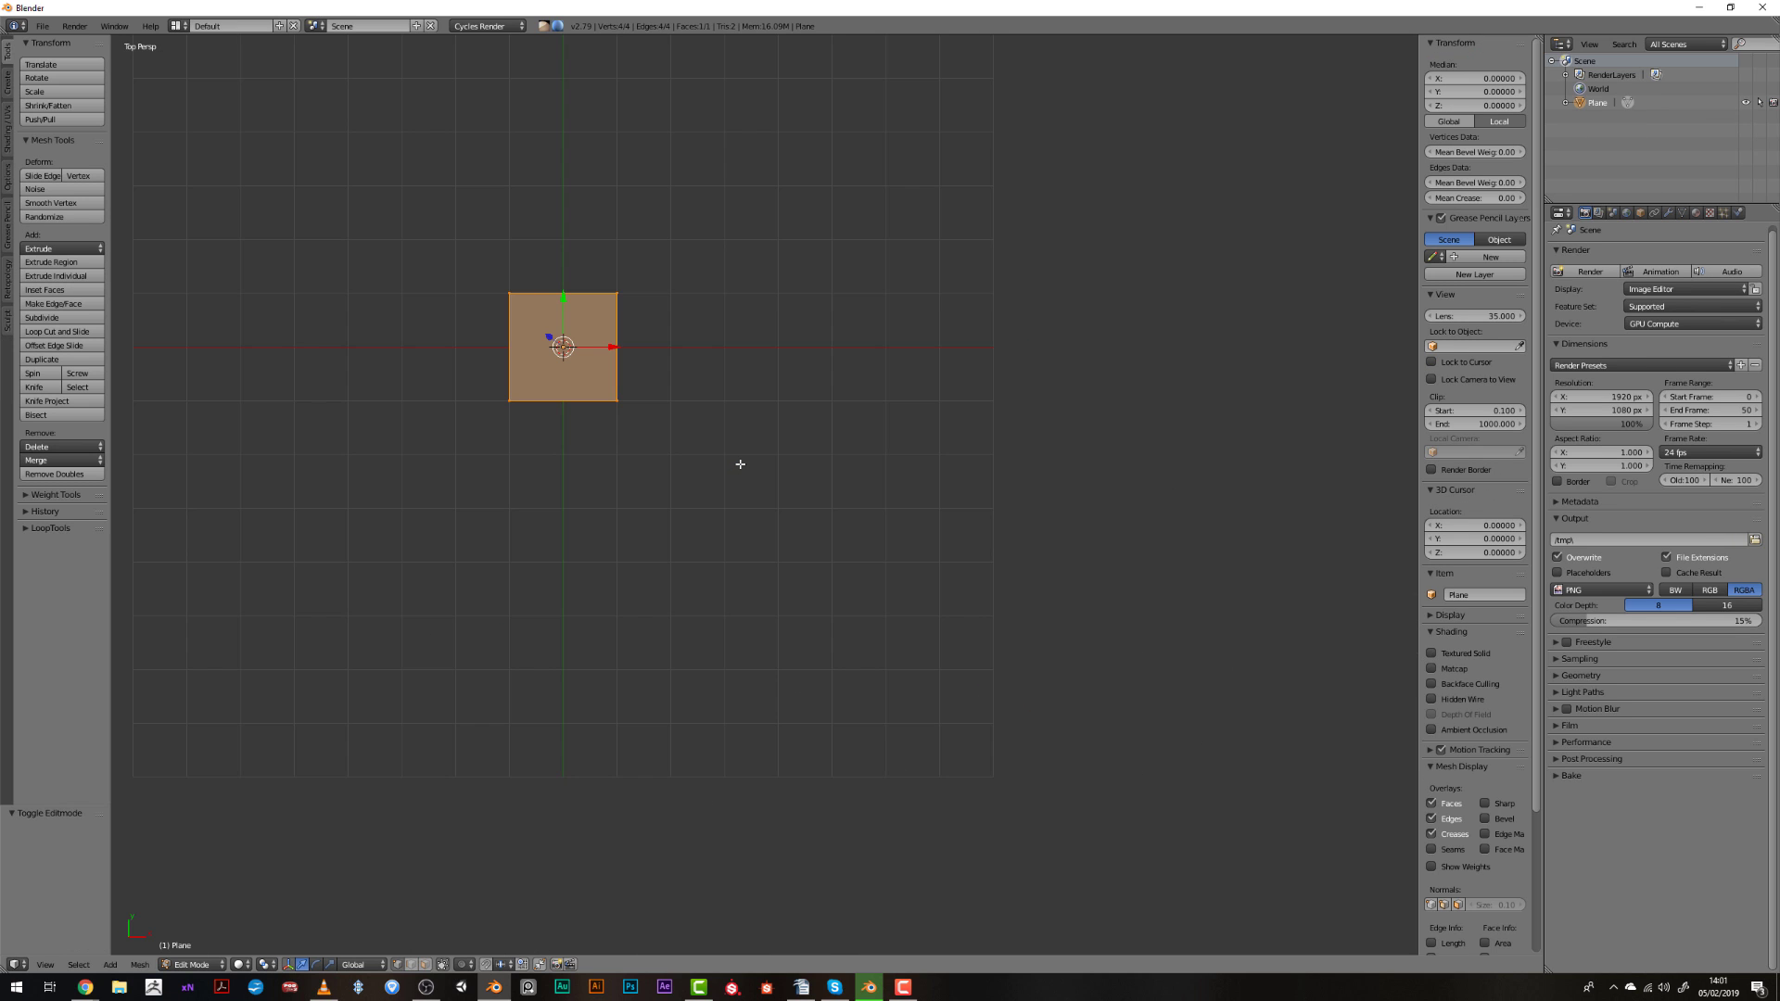
key(u)
click(742, 466)
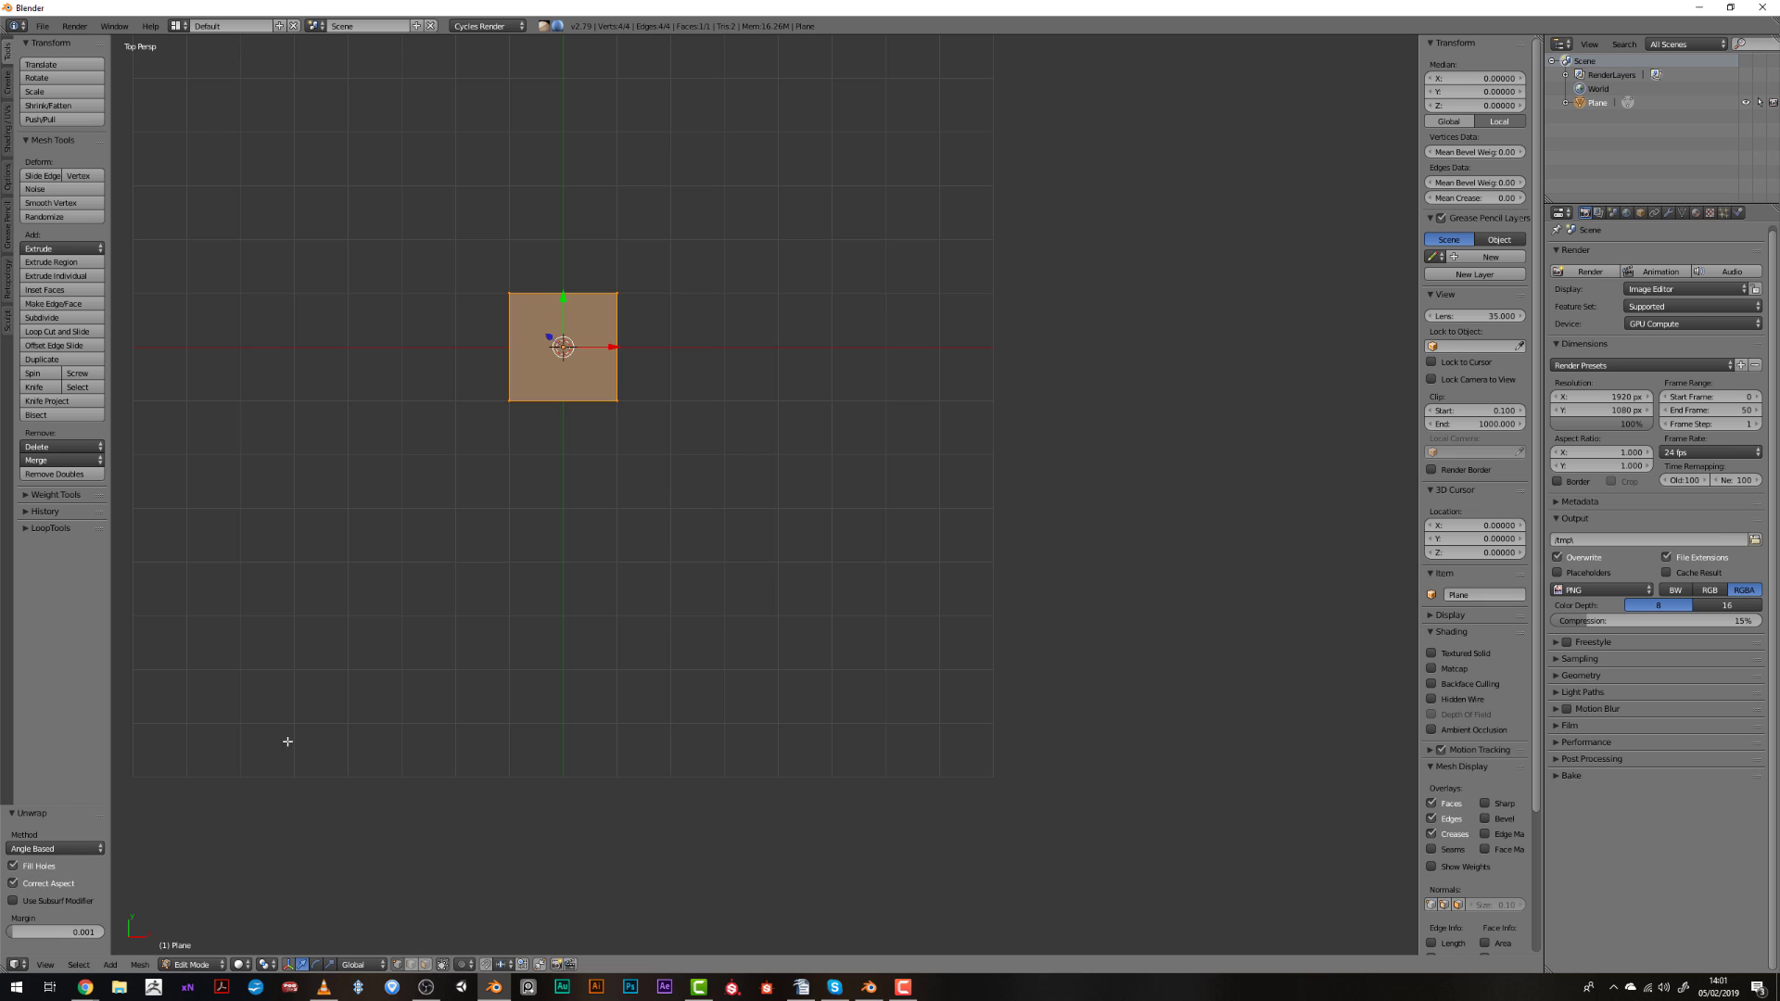
Split the 3D view to create a second area beneath it and make that area a UV/Image Editor.
drag(5, 964, 8, 706)
click(17, 965)
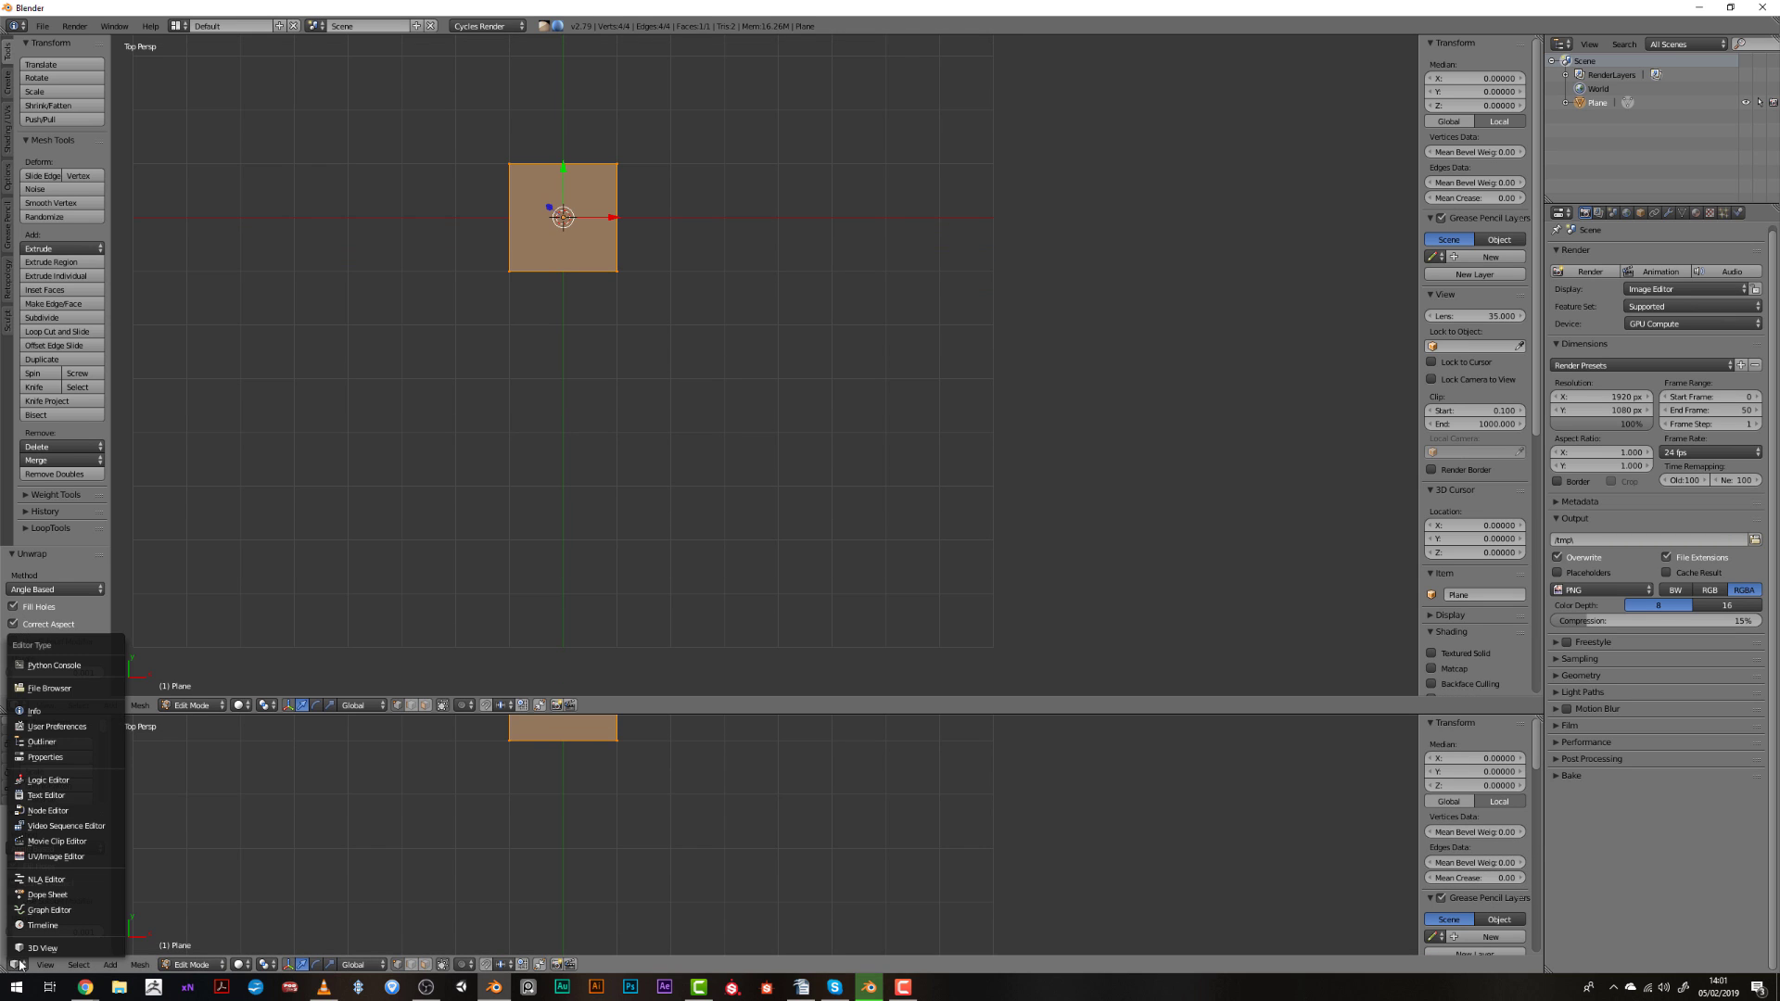
click(56, 857)
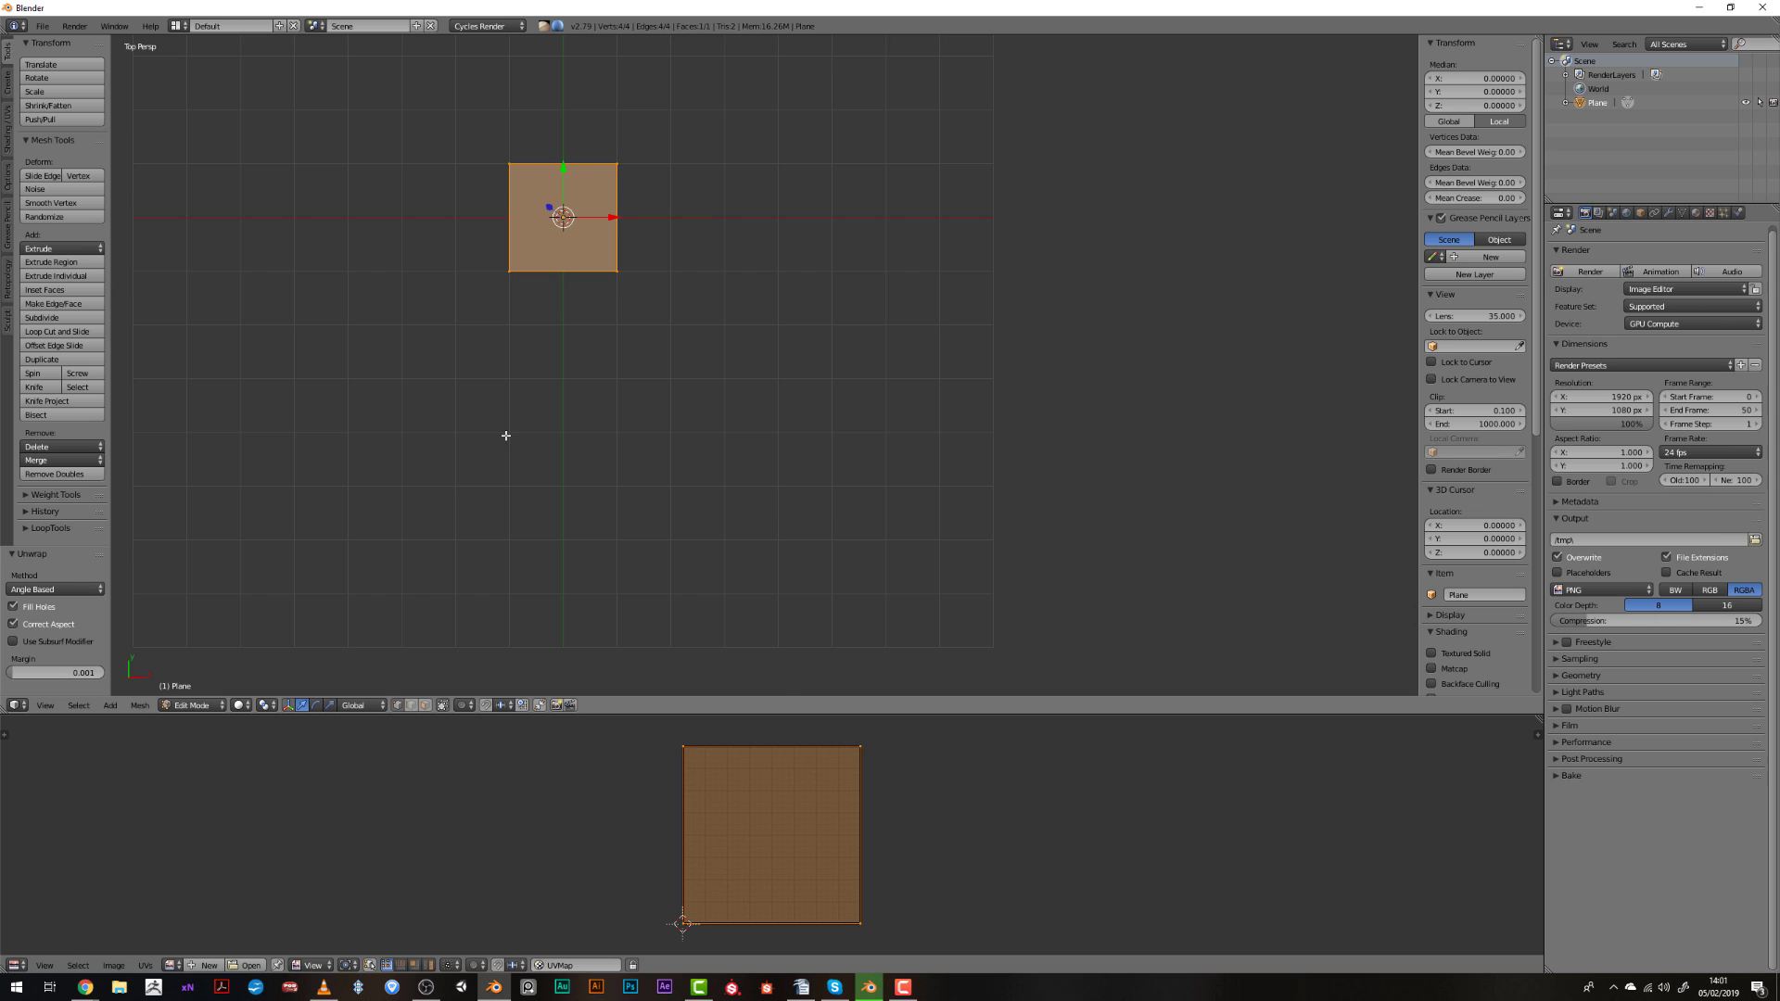
Duplicate the face along X, first by 2 units and the copy by -4 units, forming a row of three faces.
scroll(509, 408, up, 4)
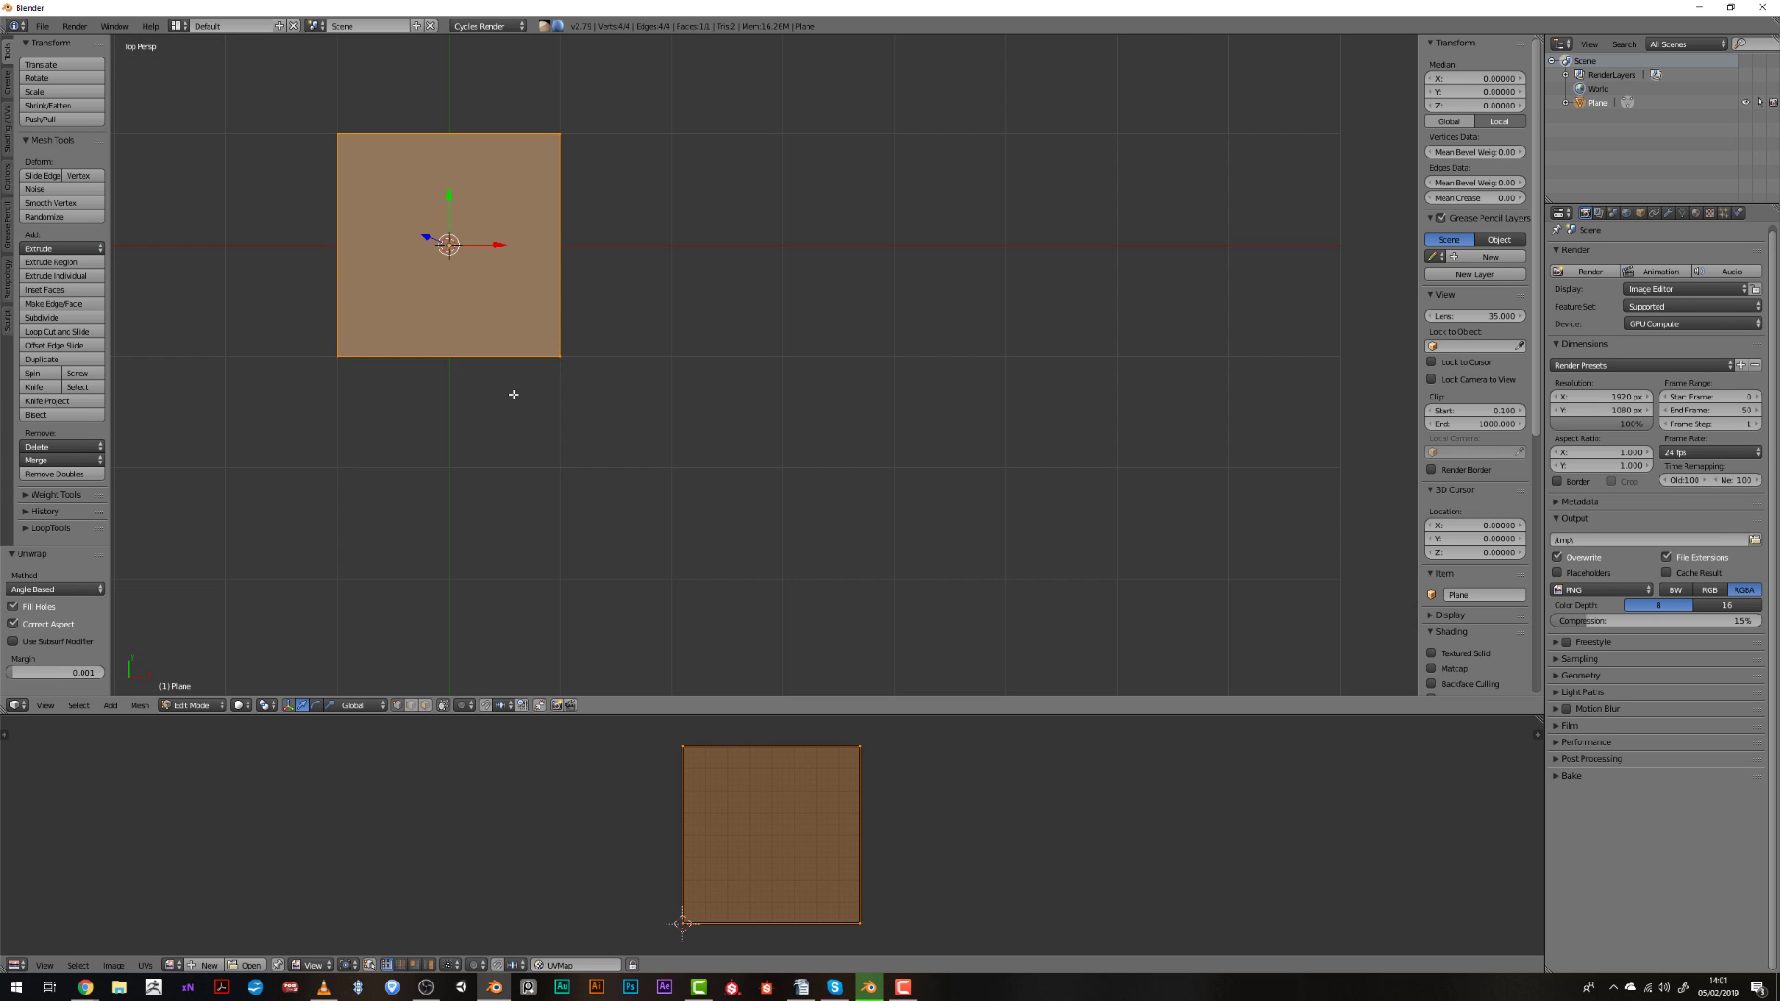
key(shift+d)
key(x)
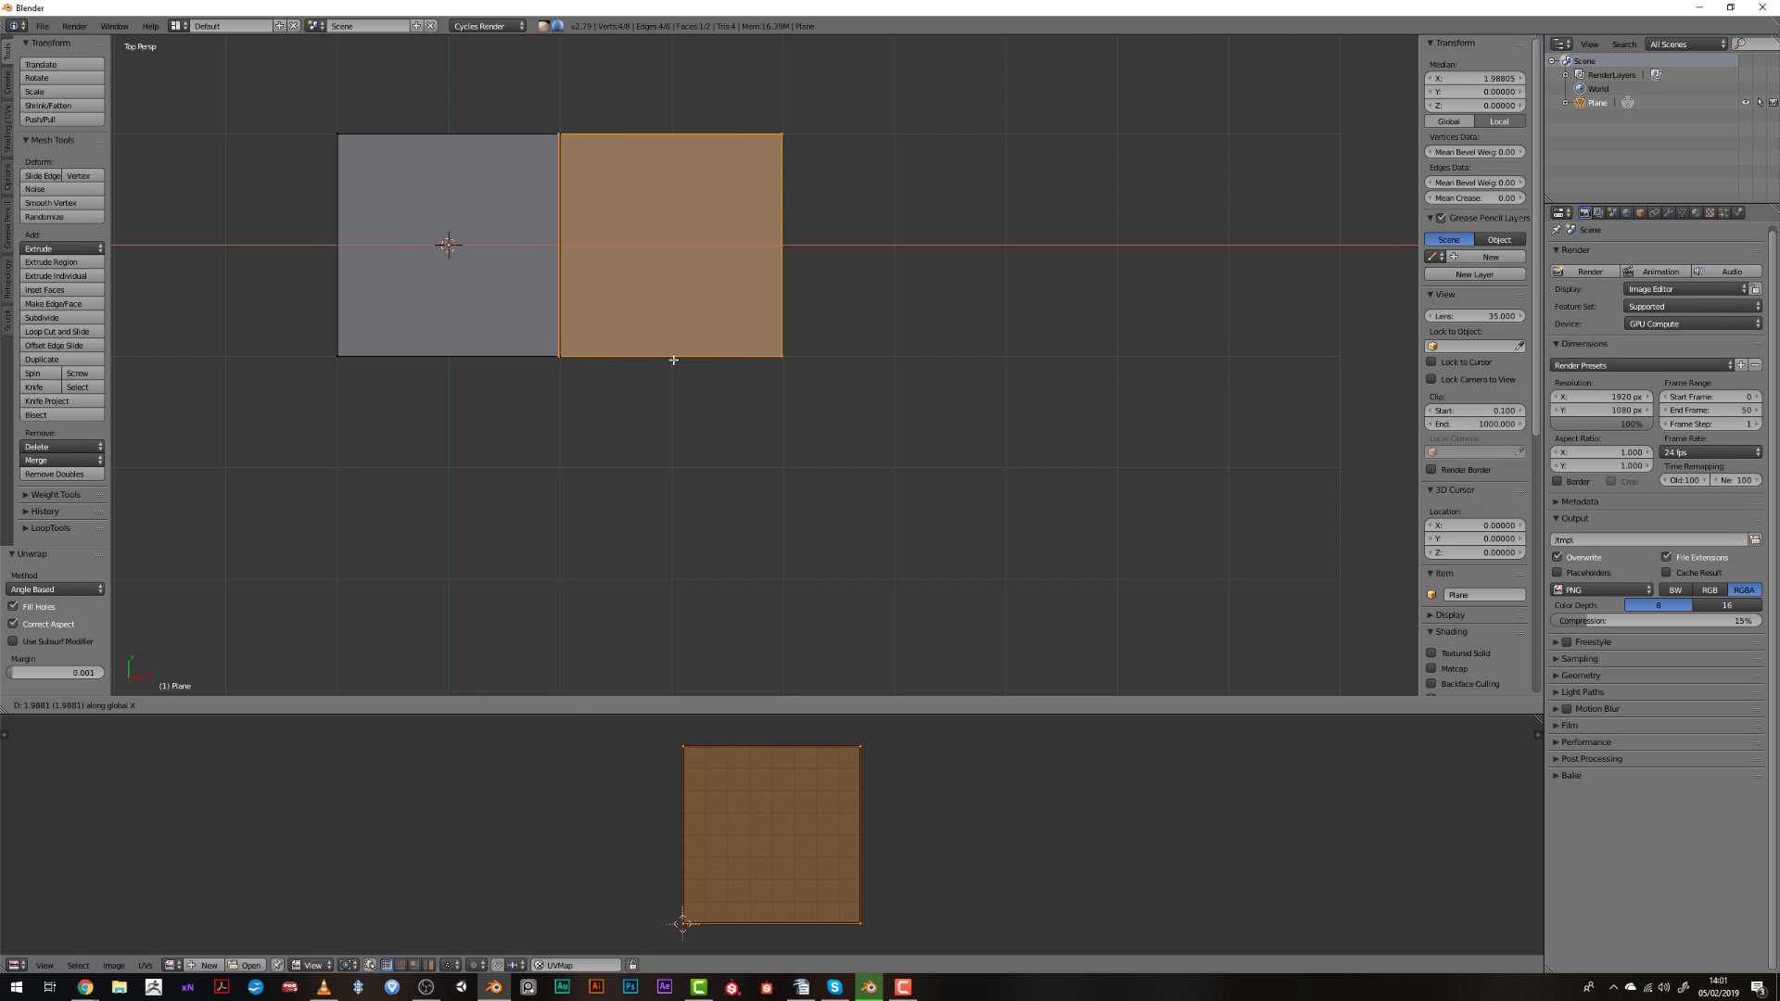
click(662, 360)
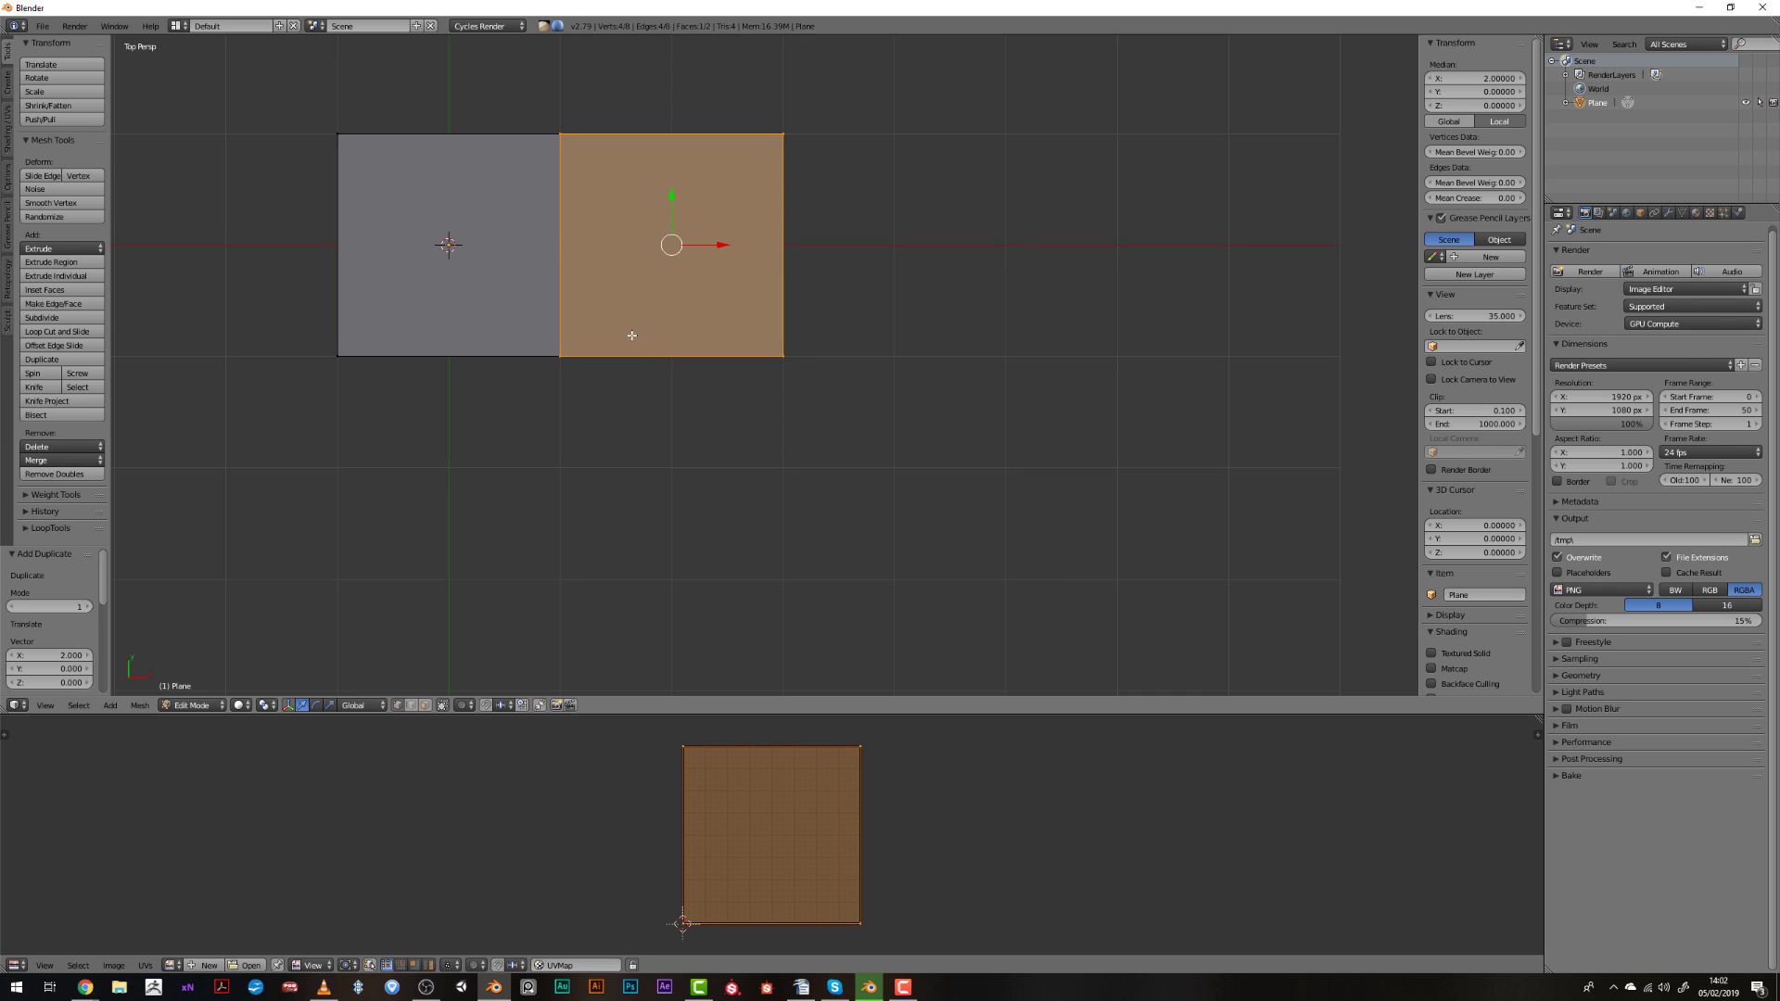
shift+middle_drag(766, 389, 880, 444)
key(shift+d)
key(x)
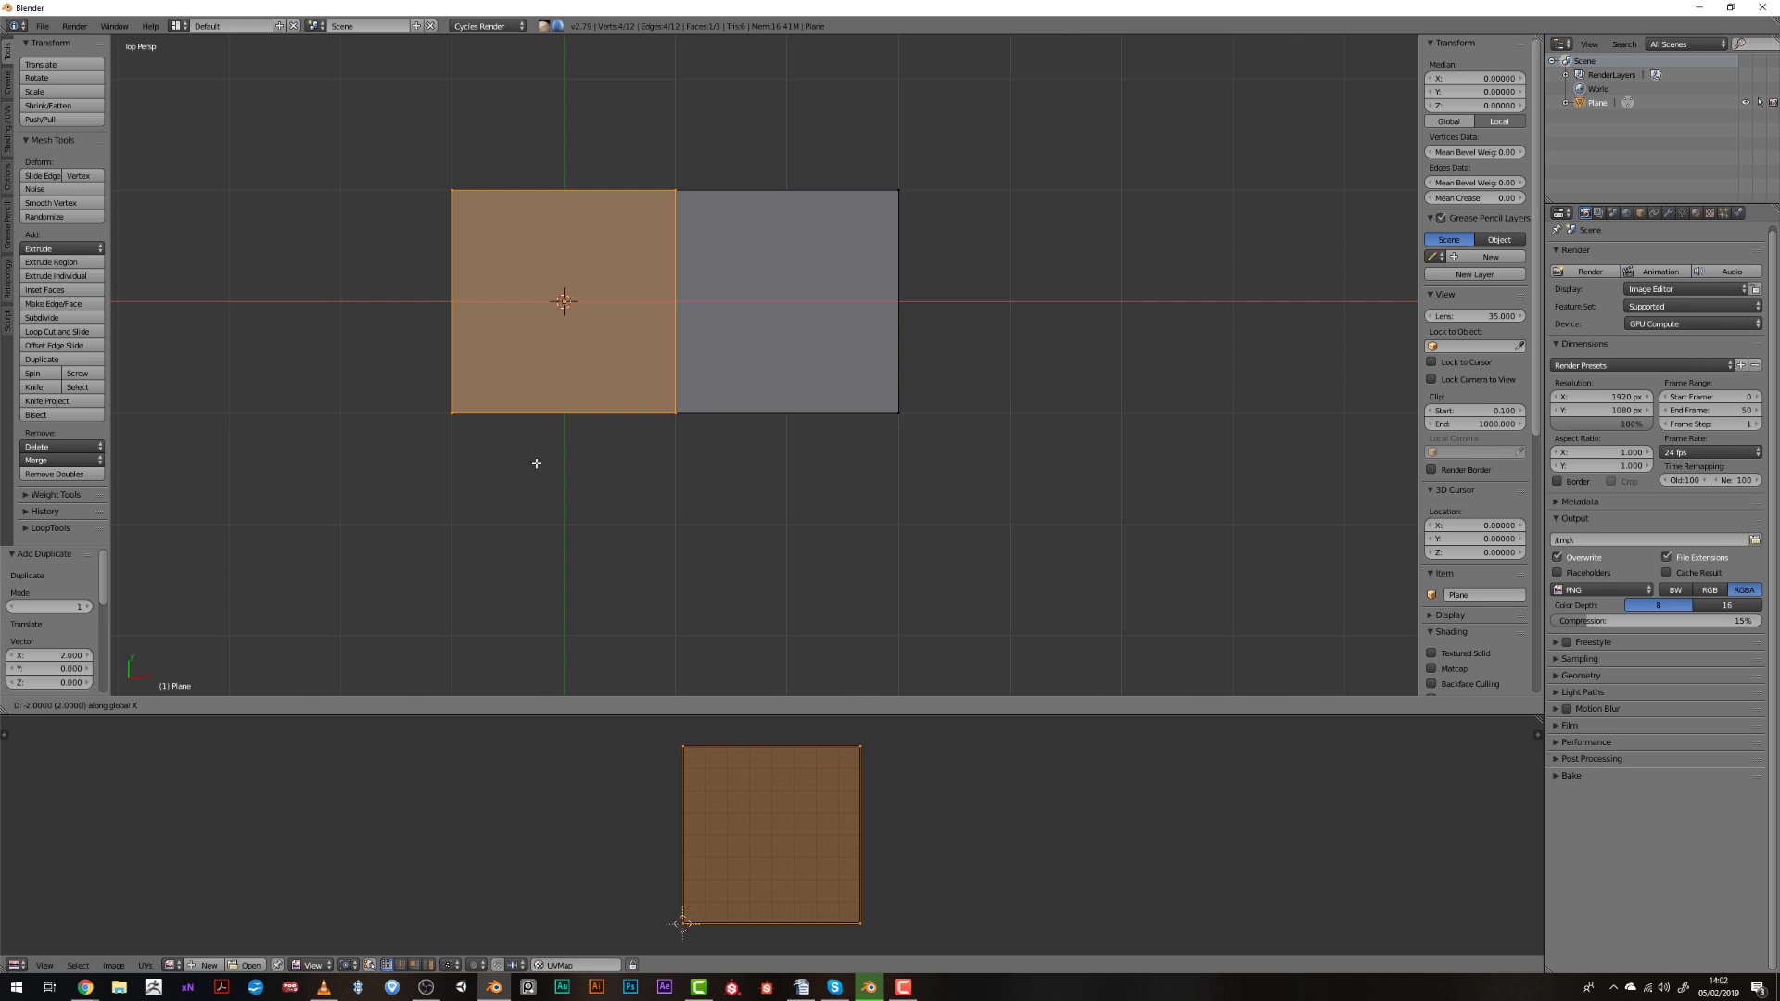
click(521, 466)
Duplicate the whole row along Y, first by -2 units and the copy by 4 units, forming a 3×3 grid.
key(a)
key(a)
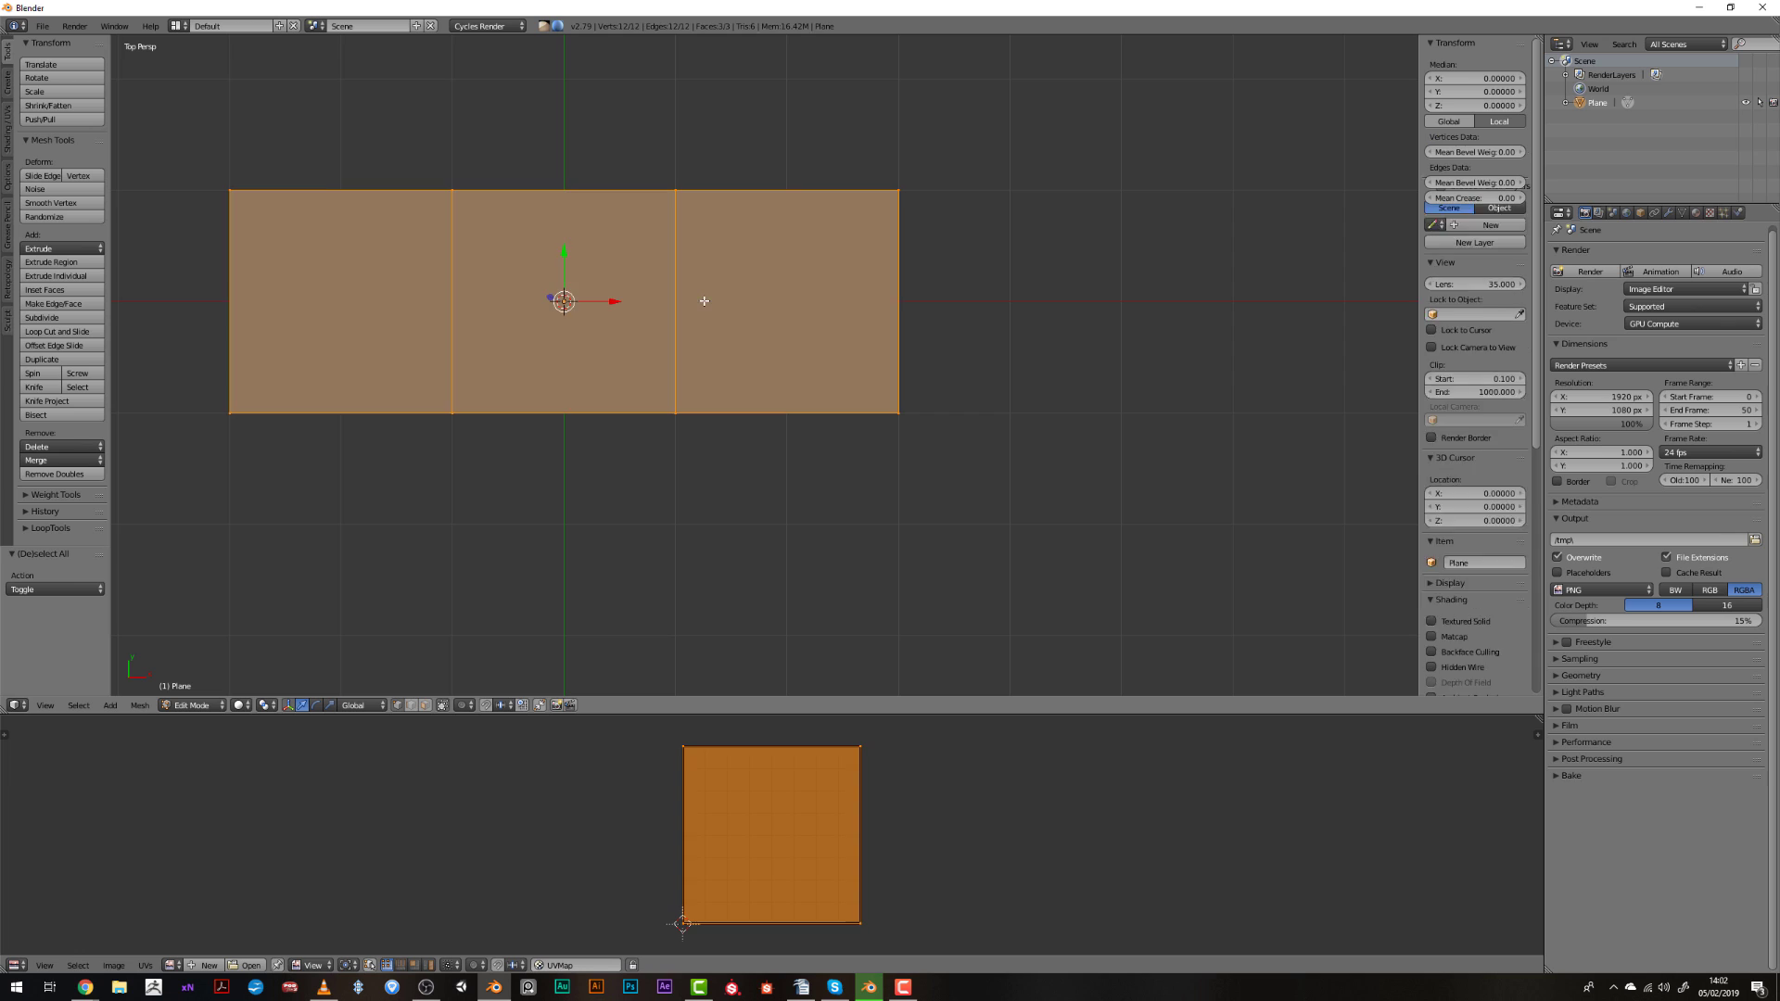
key(g)
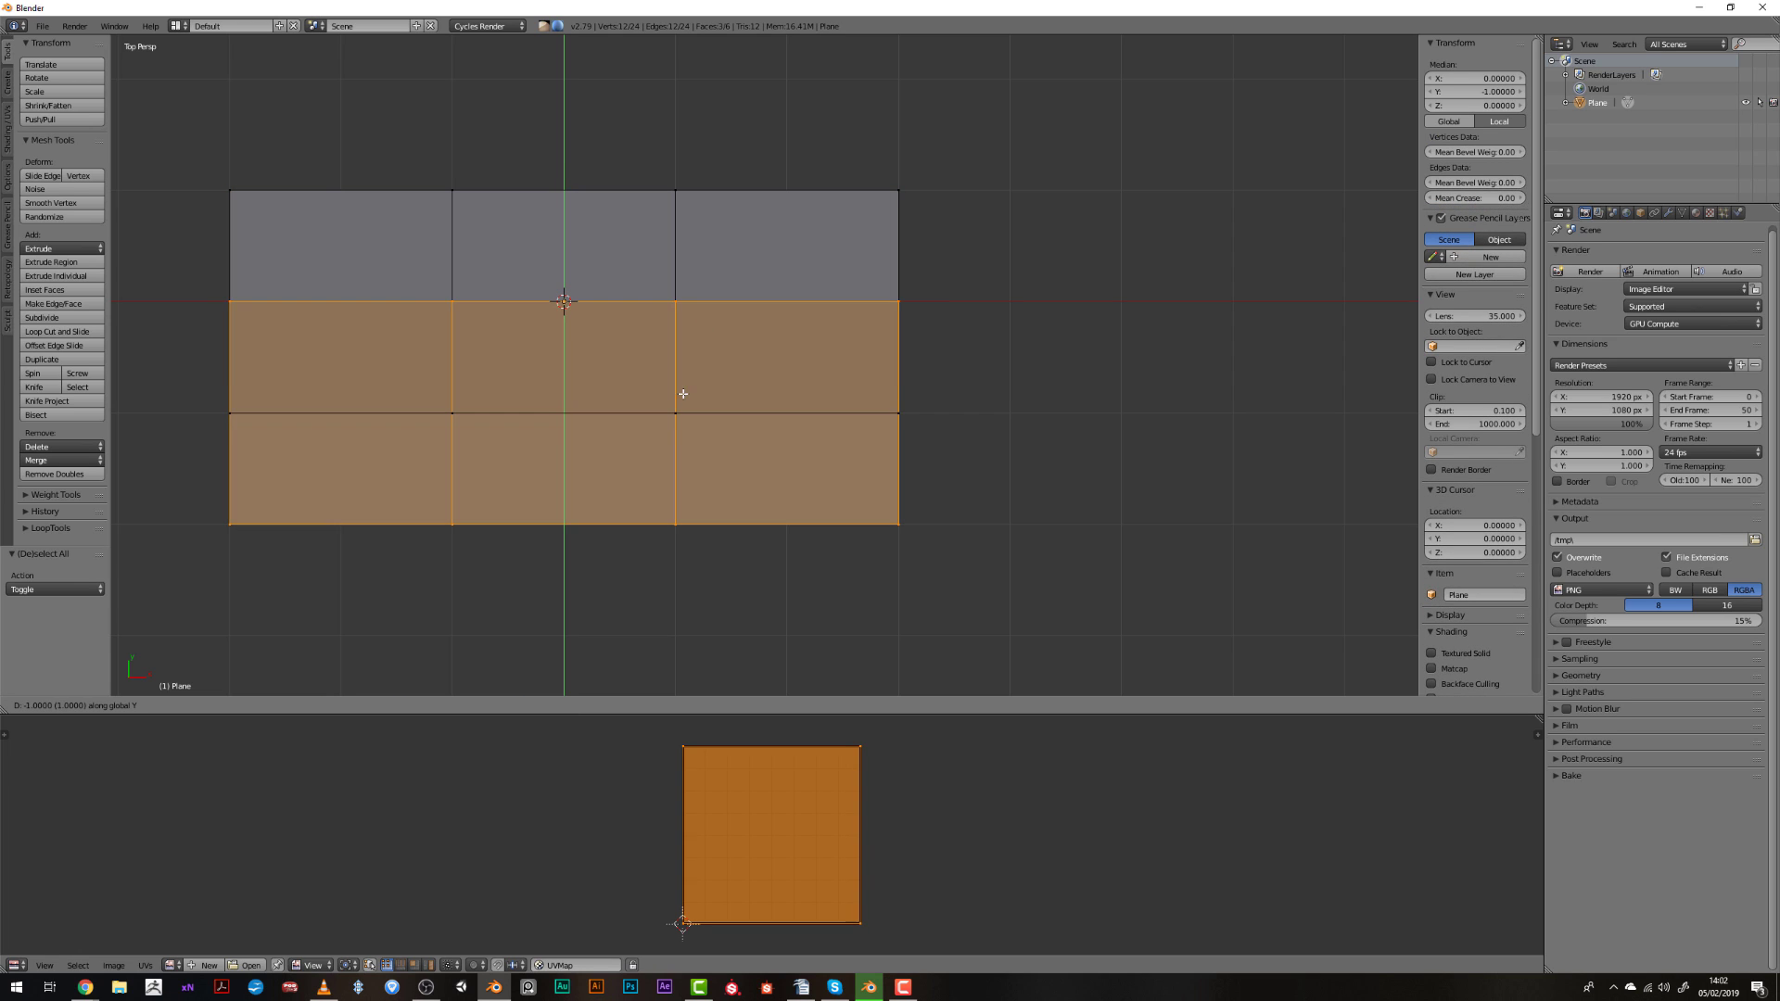
click(668, 465)
key(shift+d)
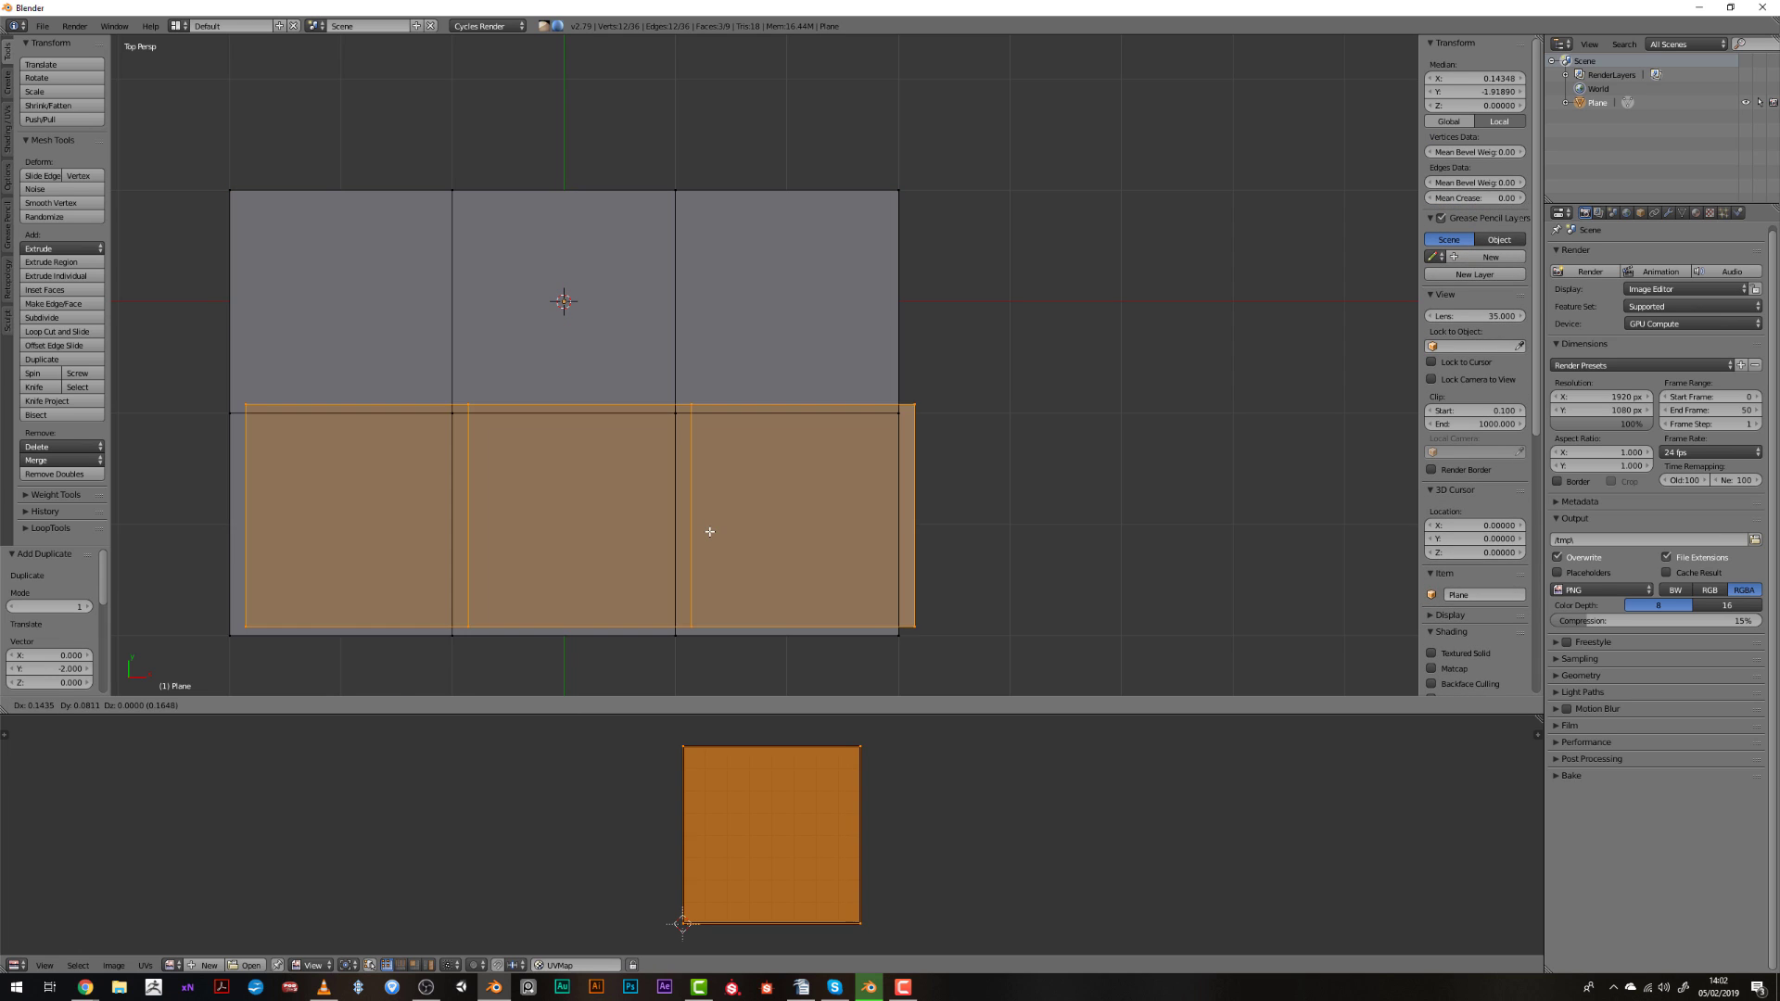
key(y)
click(685, 132)
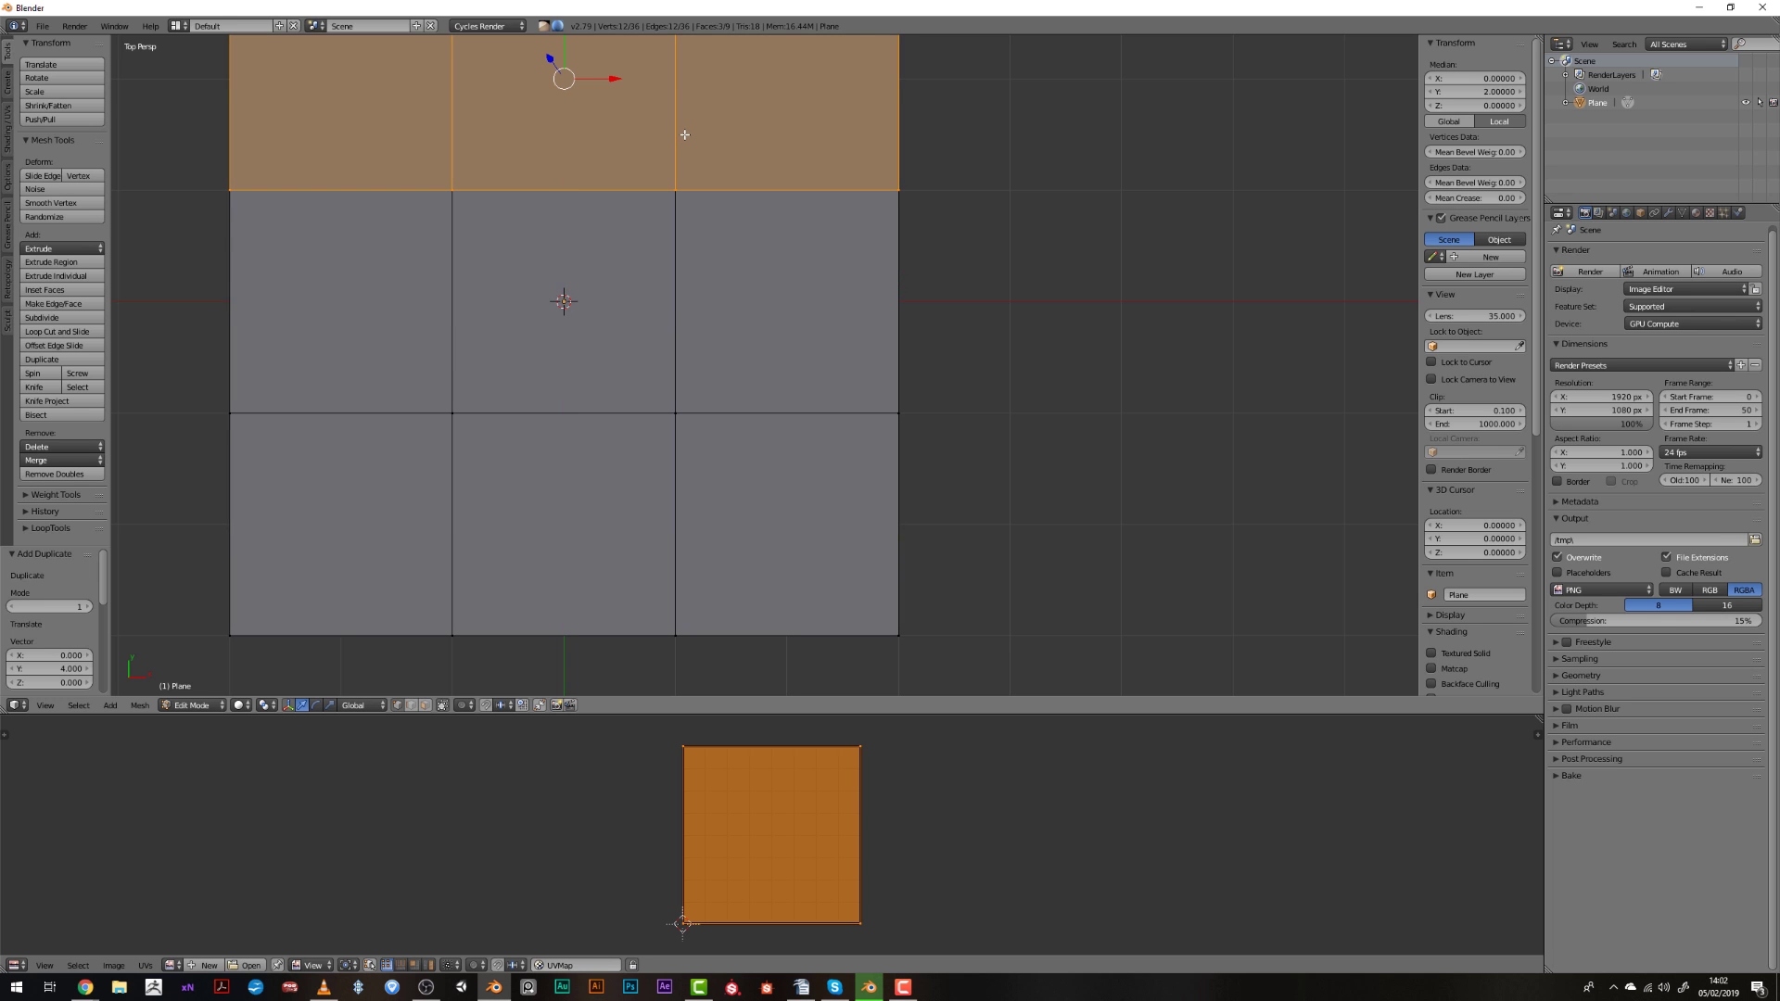
Remove doubles on the entire grid and check the merge by trial-moving an inner vertex.
key(a)
key(a)
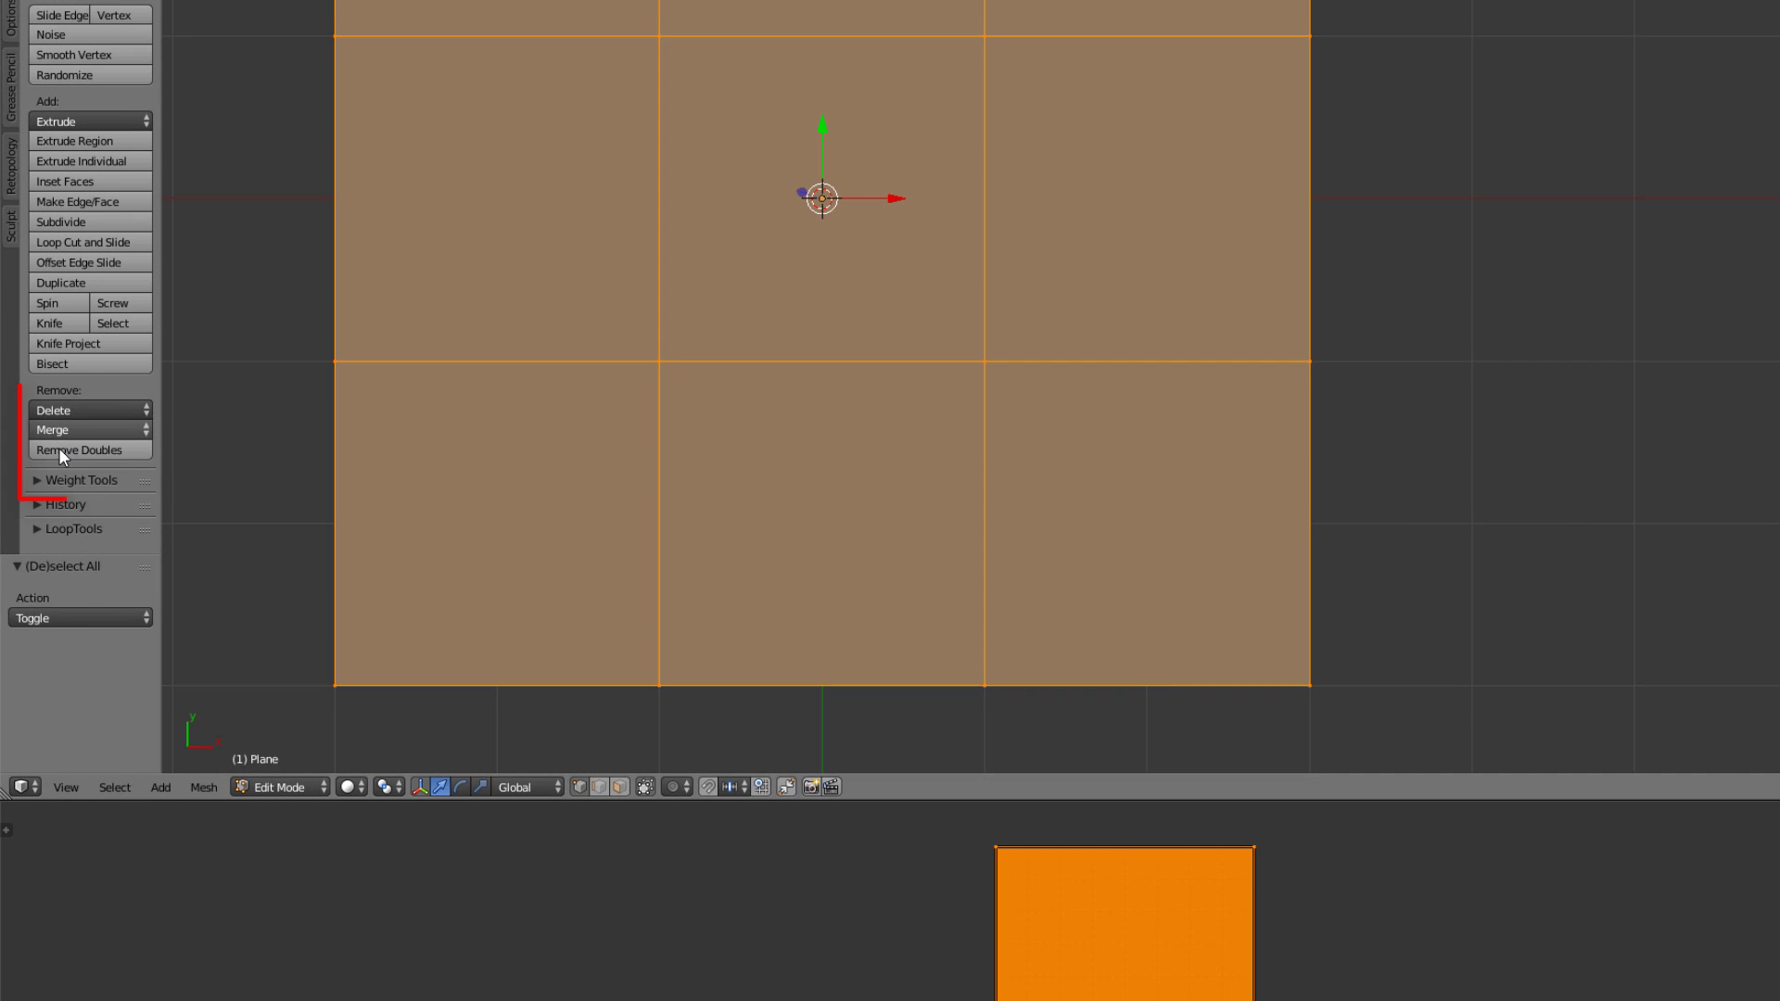
click(59, 448)
right_click(655, 376)
key(g)
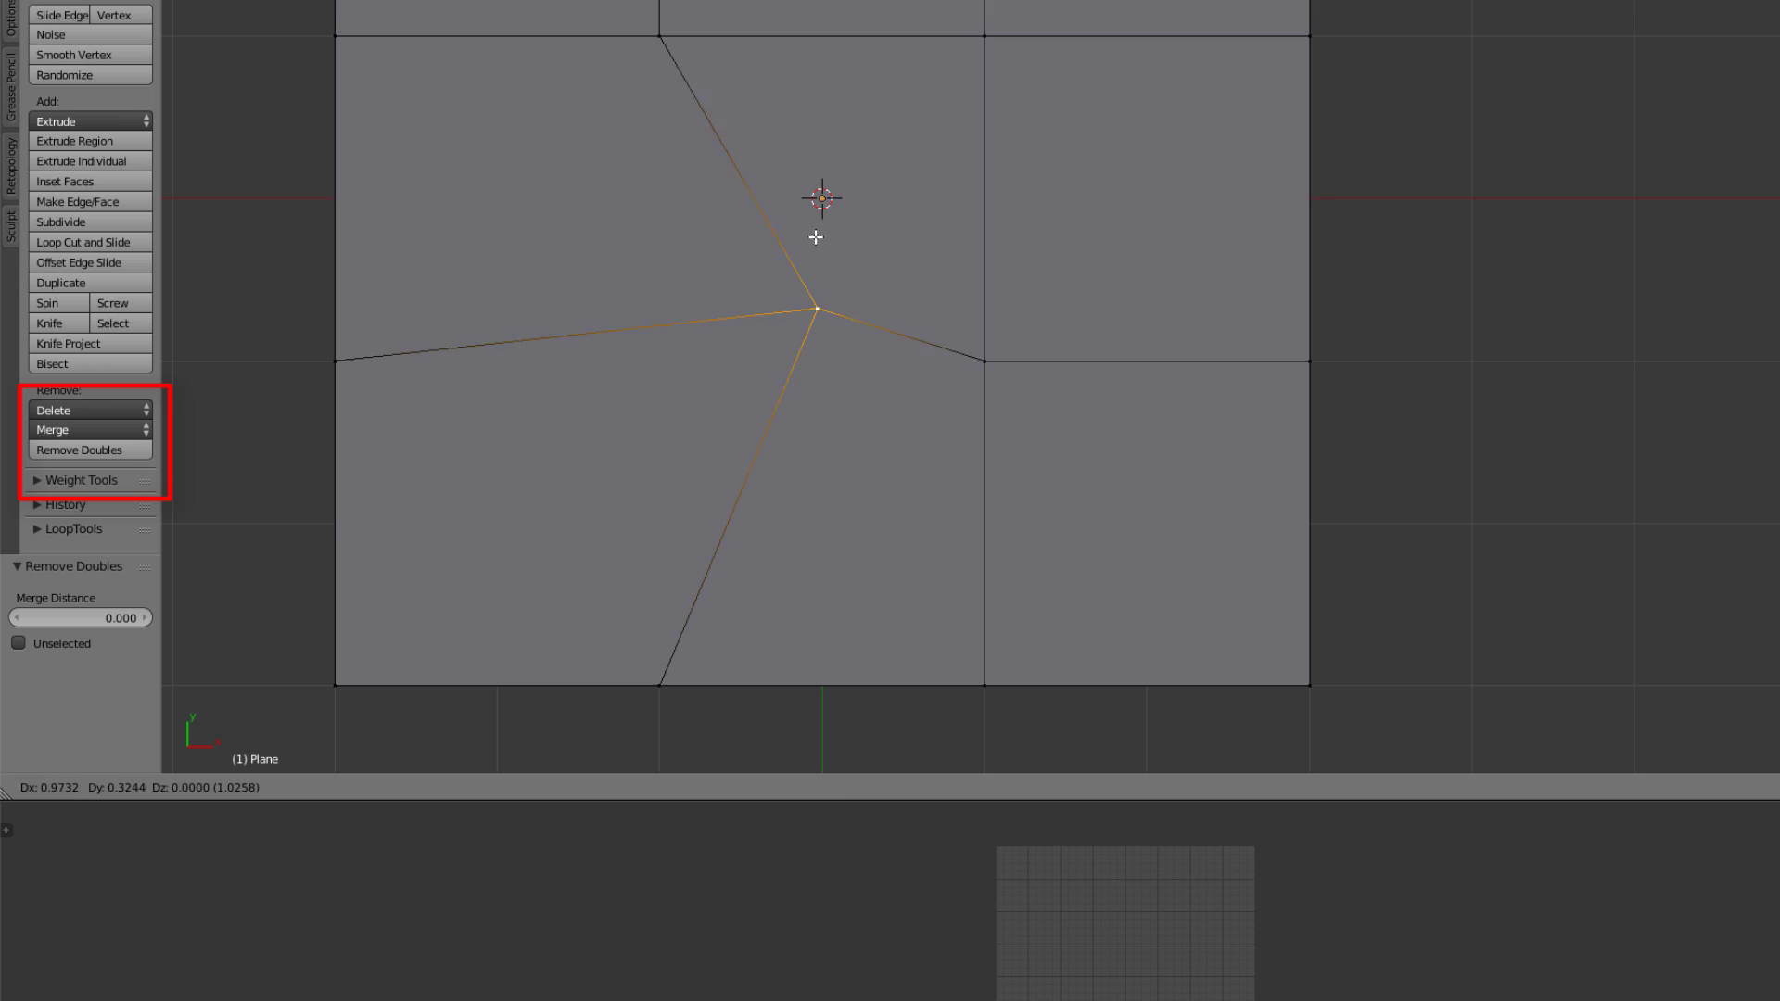
right_click(748, 299)
Select all faces of the 3×3 grid in a perspective view.
middle_drag(785, 318, 957, 471)
key(a)
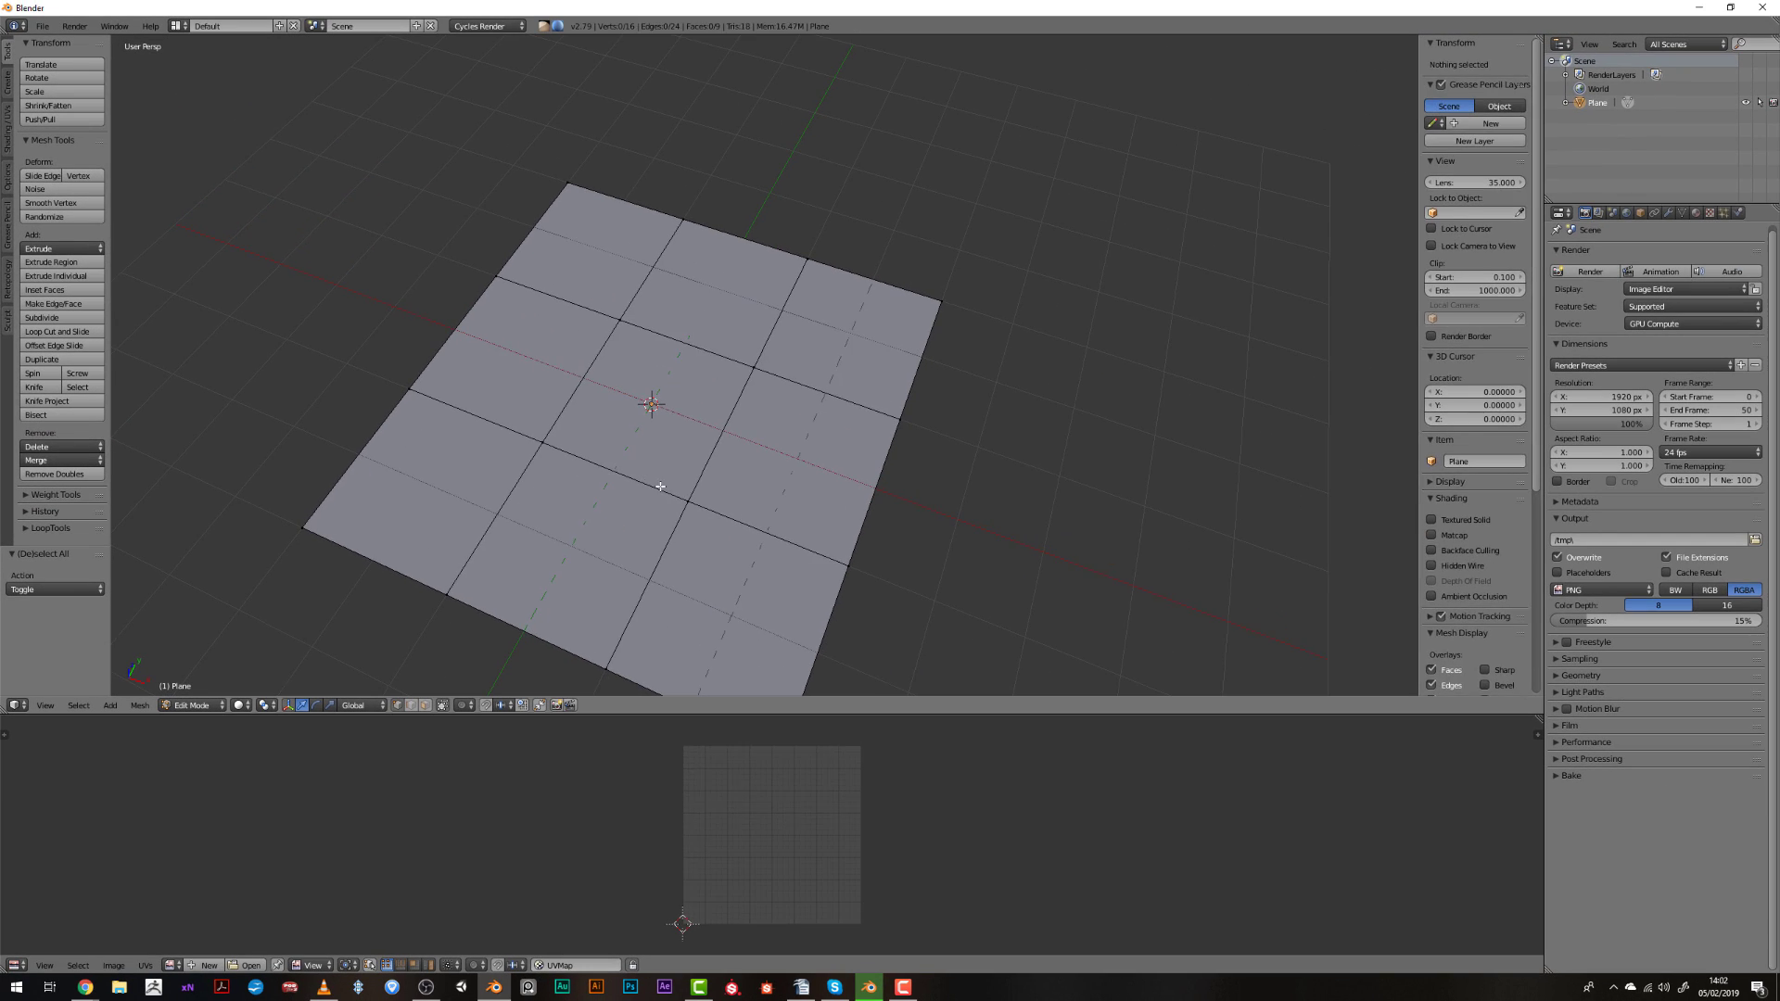
key(a)
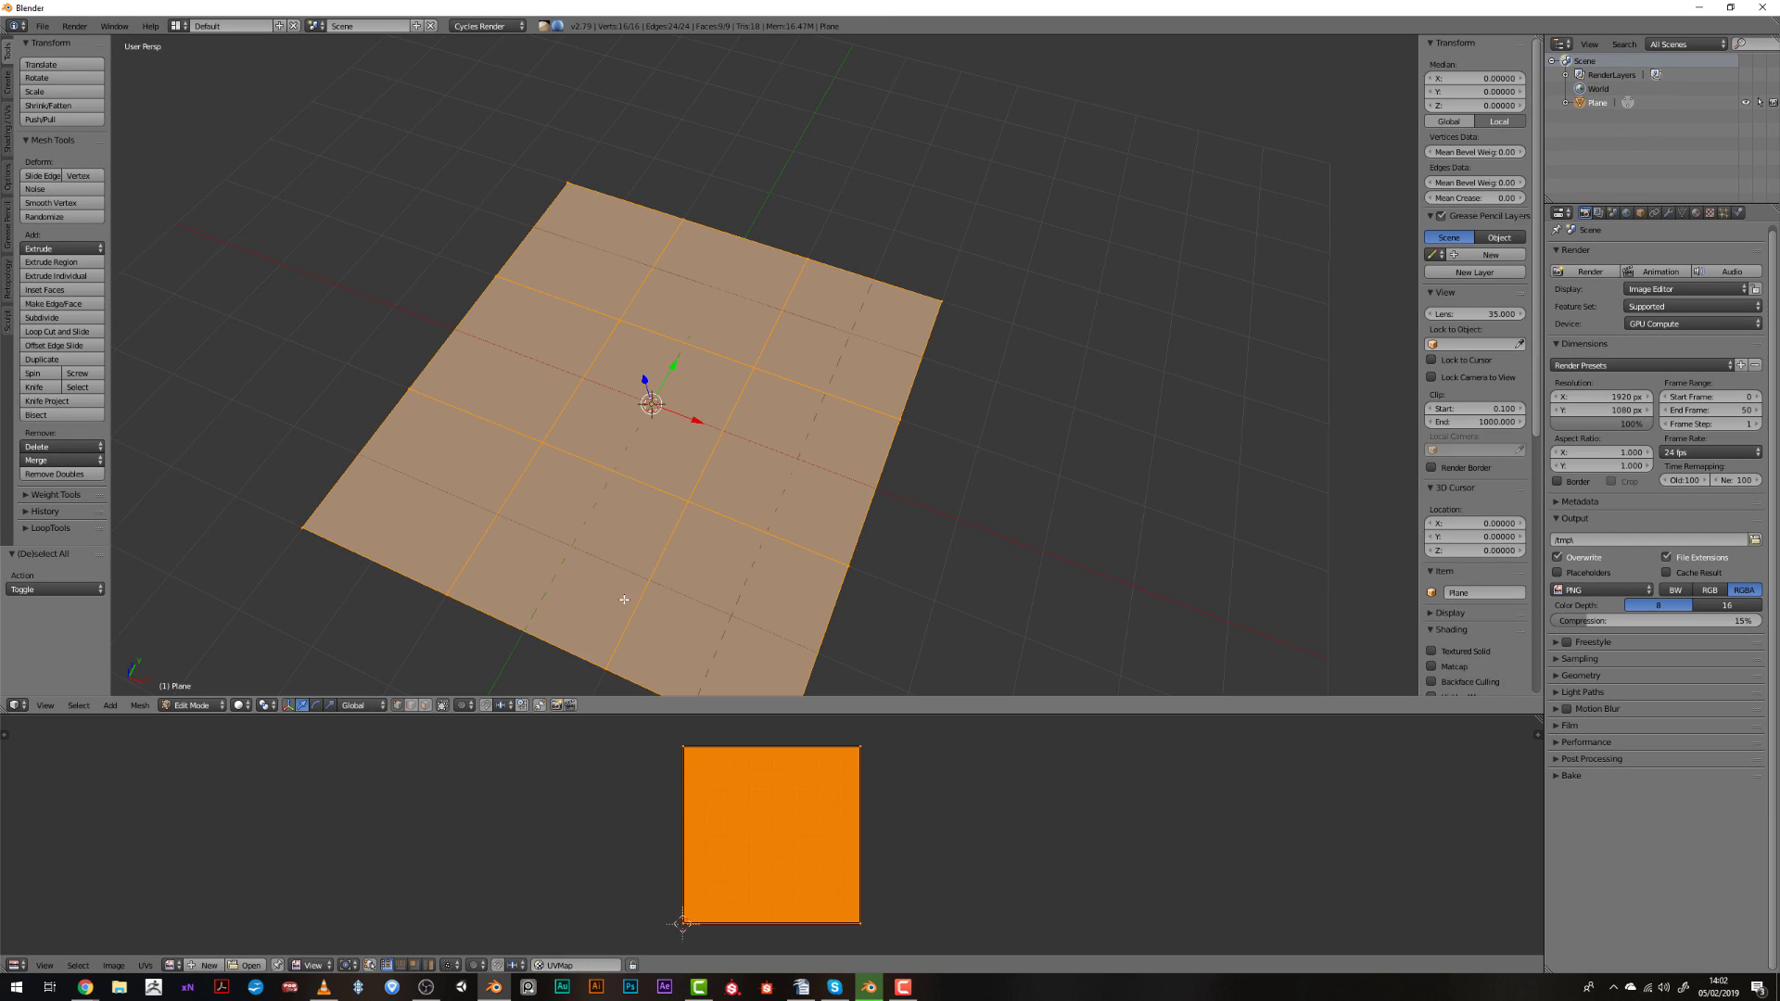
middle_drag(708, 556, 632, 464)
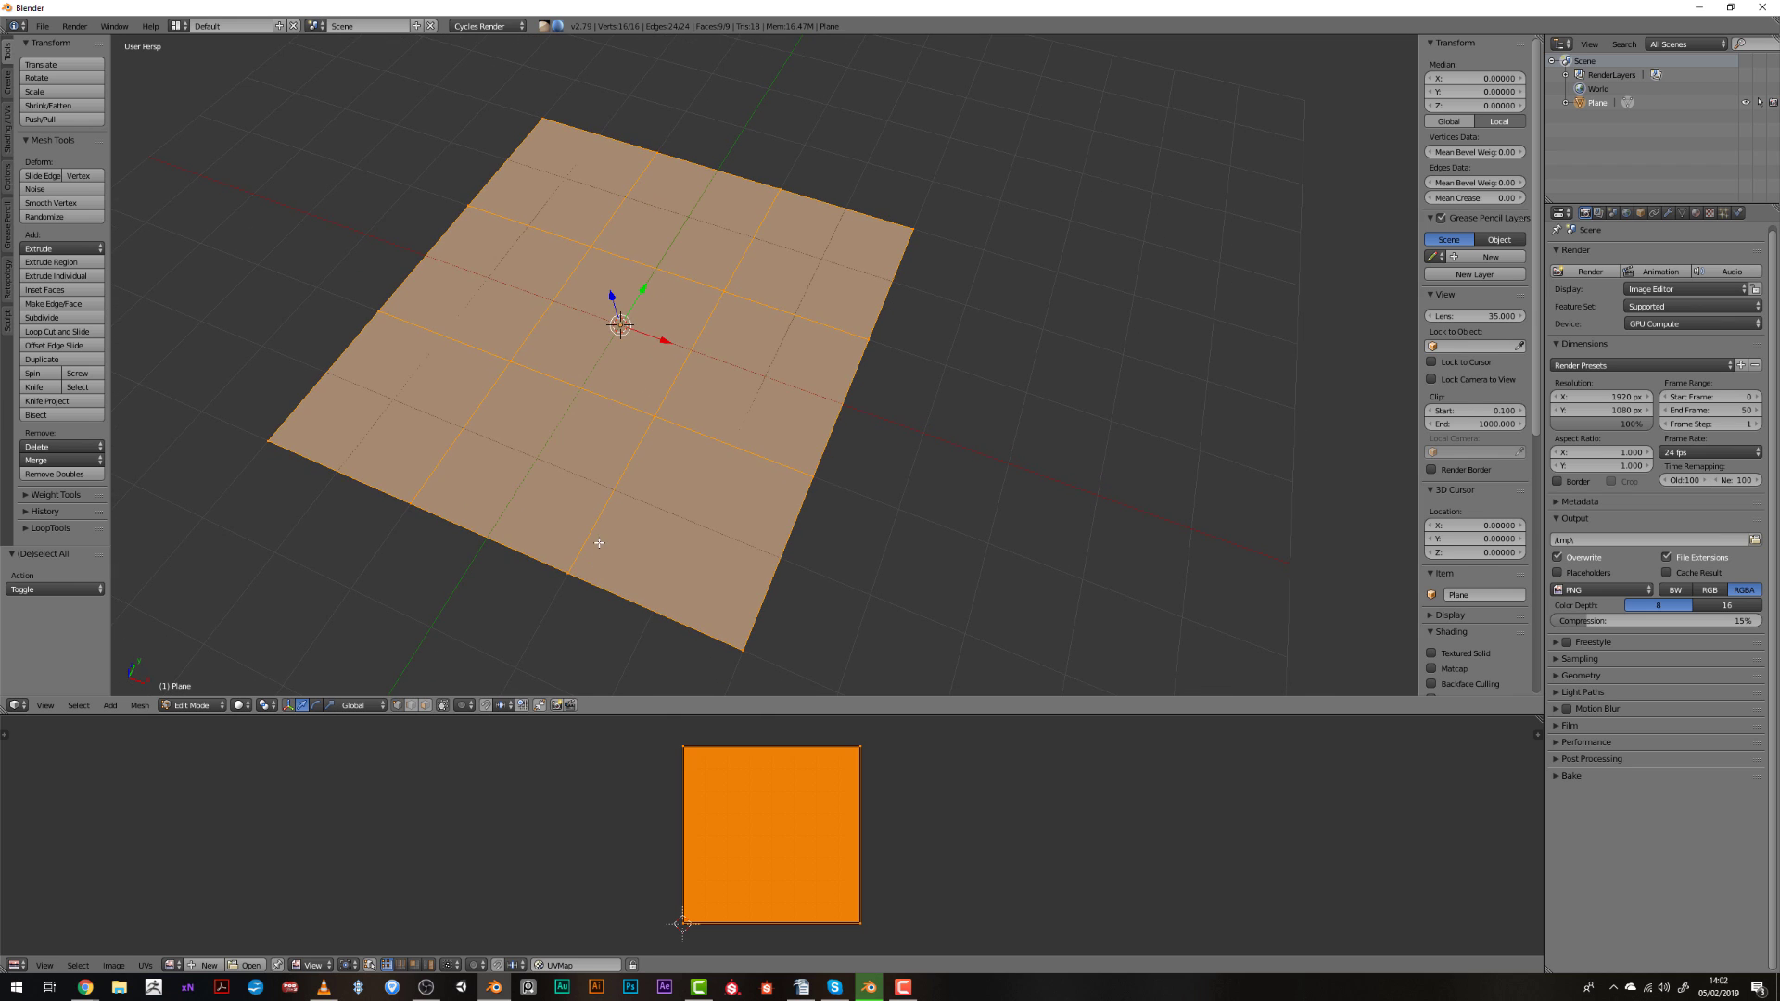
Return the 3×3 grid to Object Mode and create a new material for it in the Node Editor.
key(Tab)
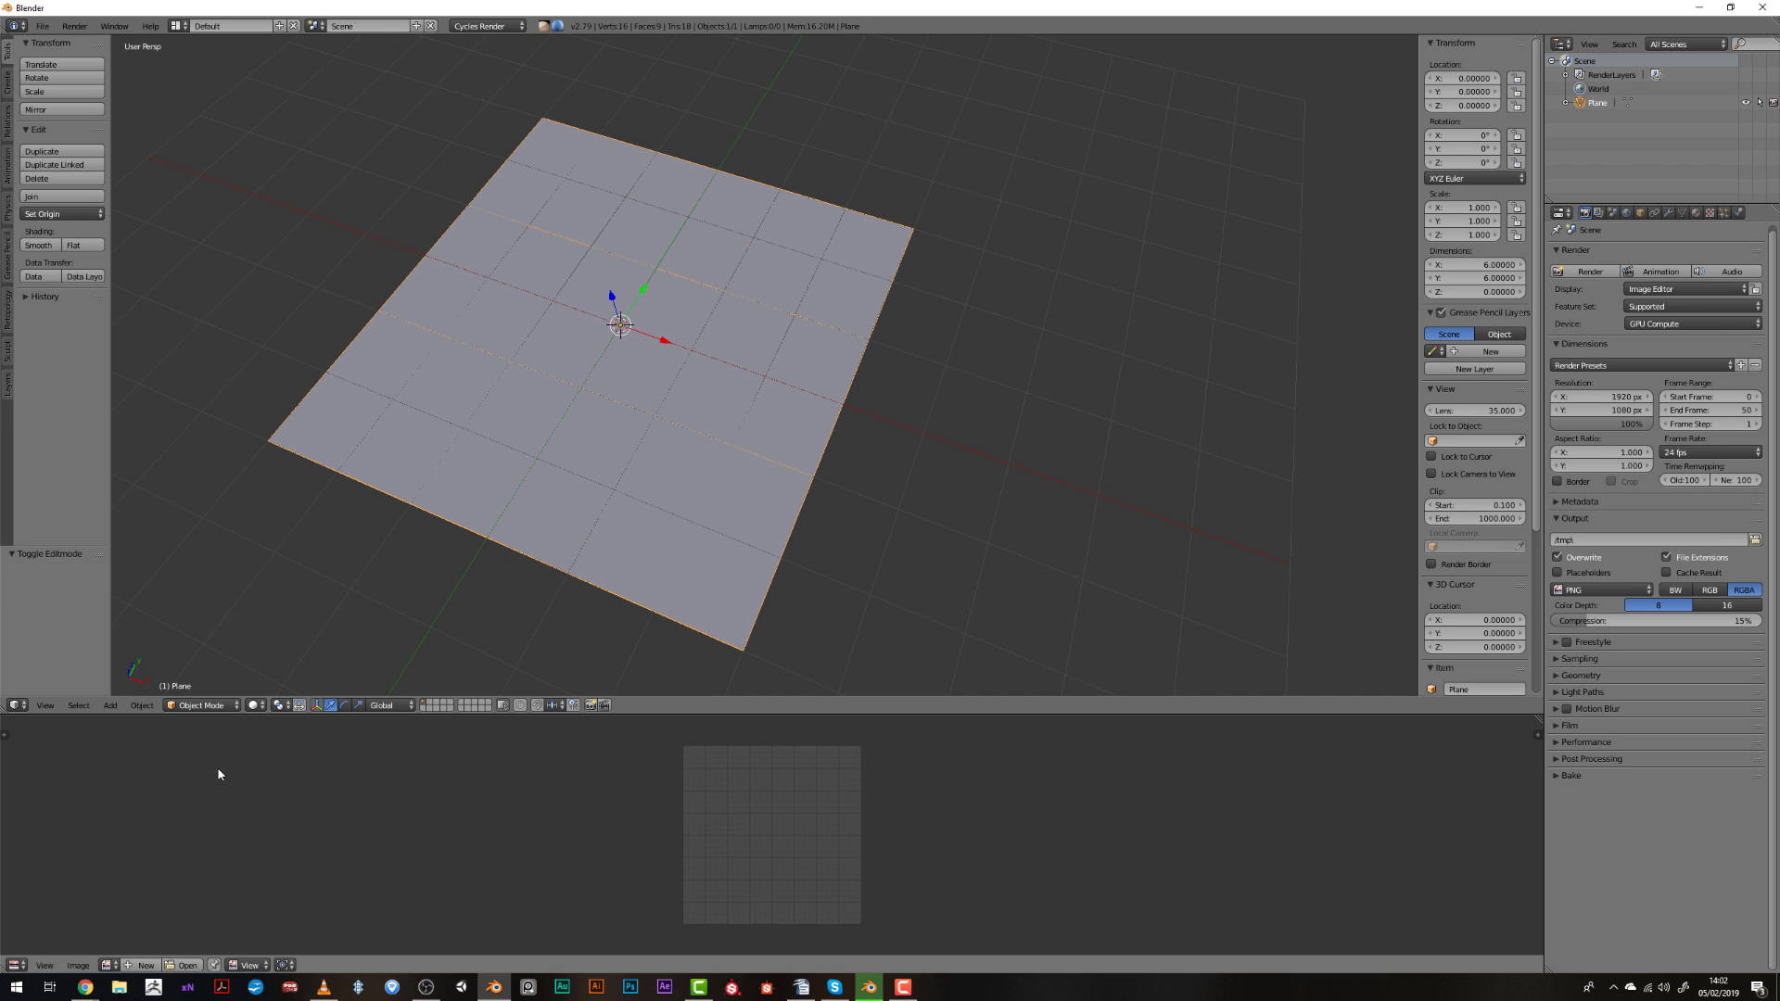
click(16, 965)
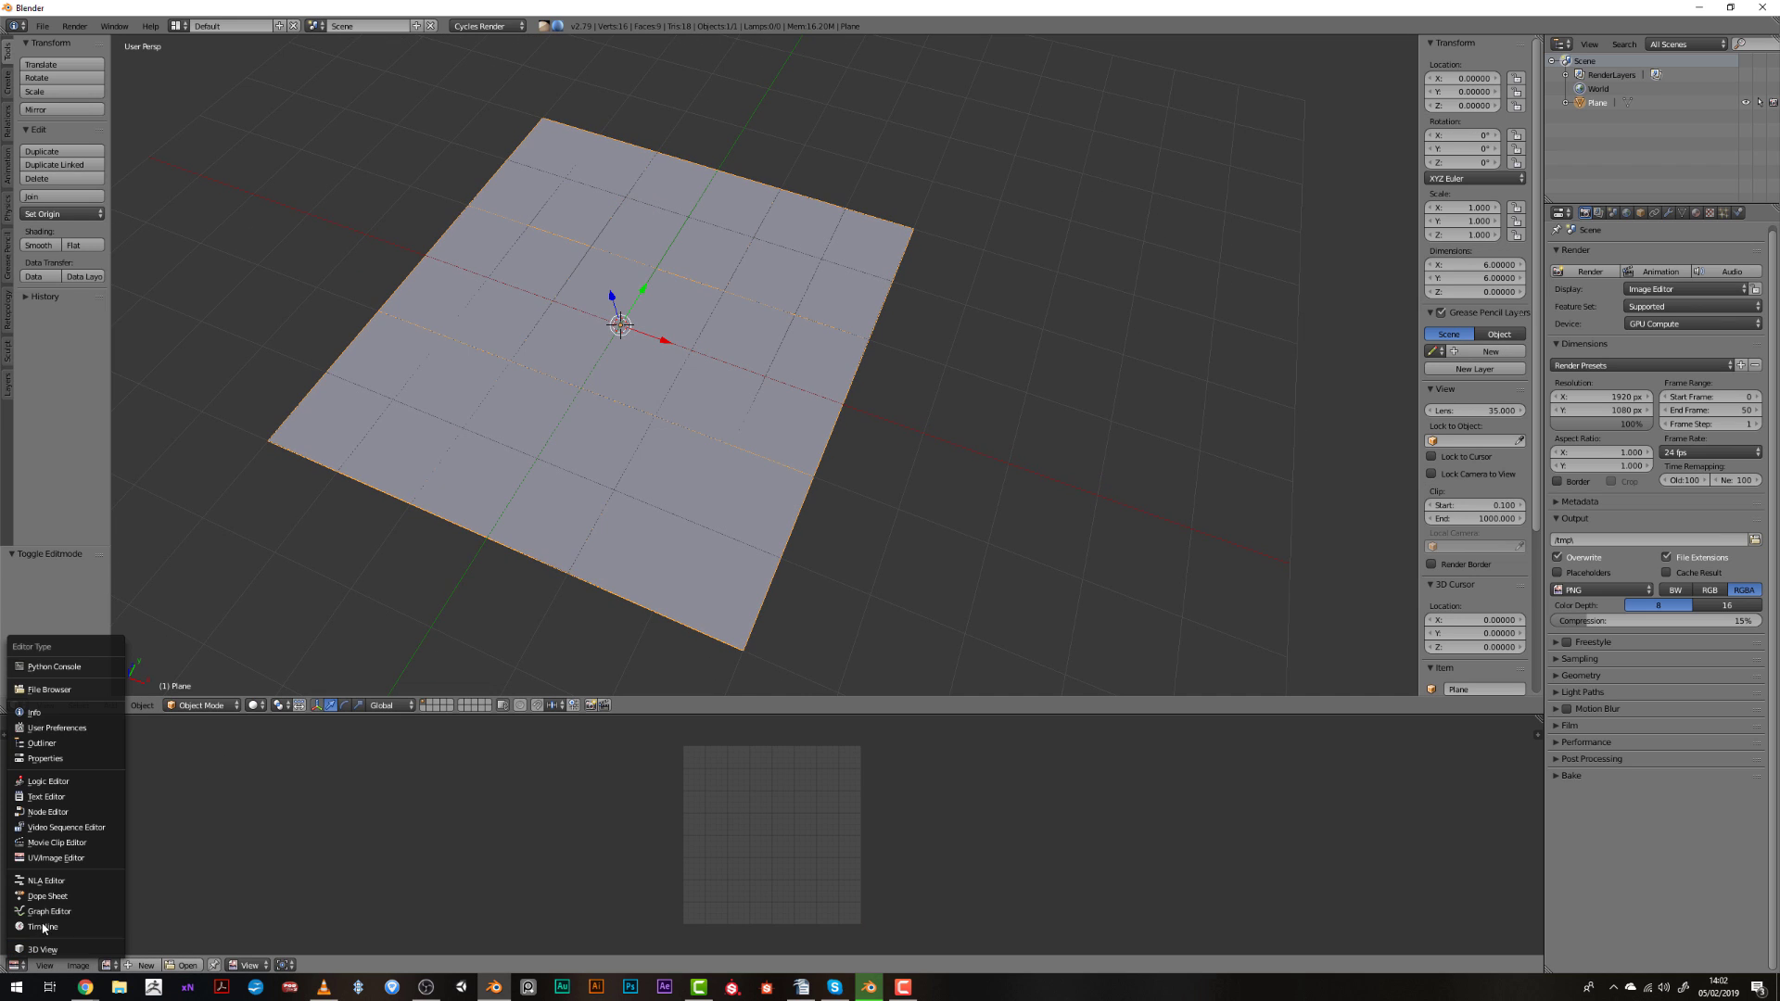
click(69, 812)
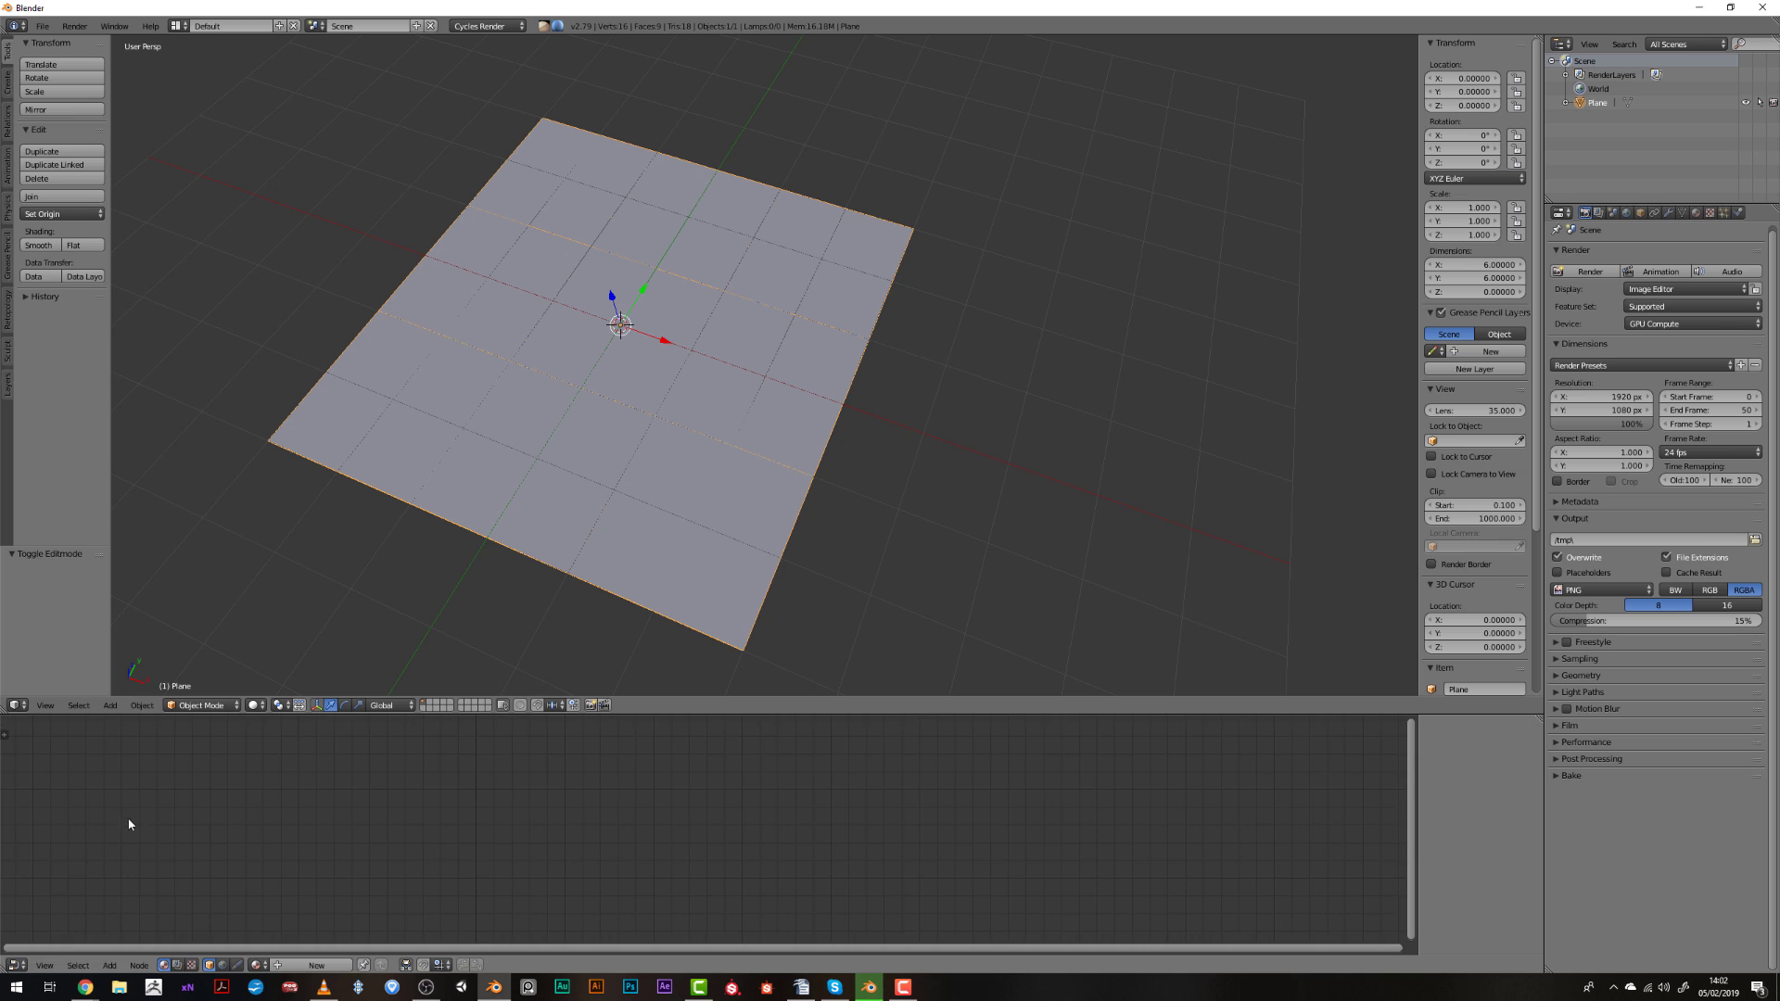
click(316, 965)
Create a new blank image in the UV/Image Editor with the default settings.
click(16, 965)
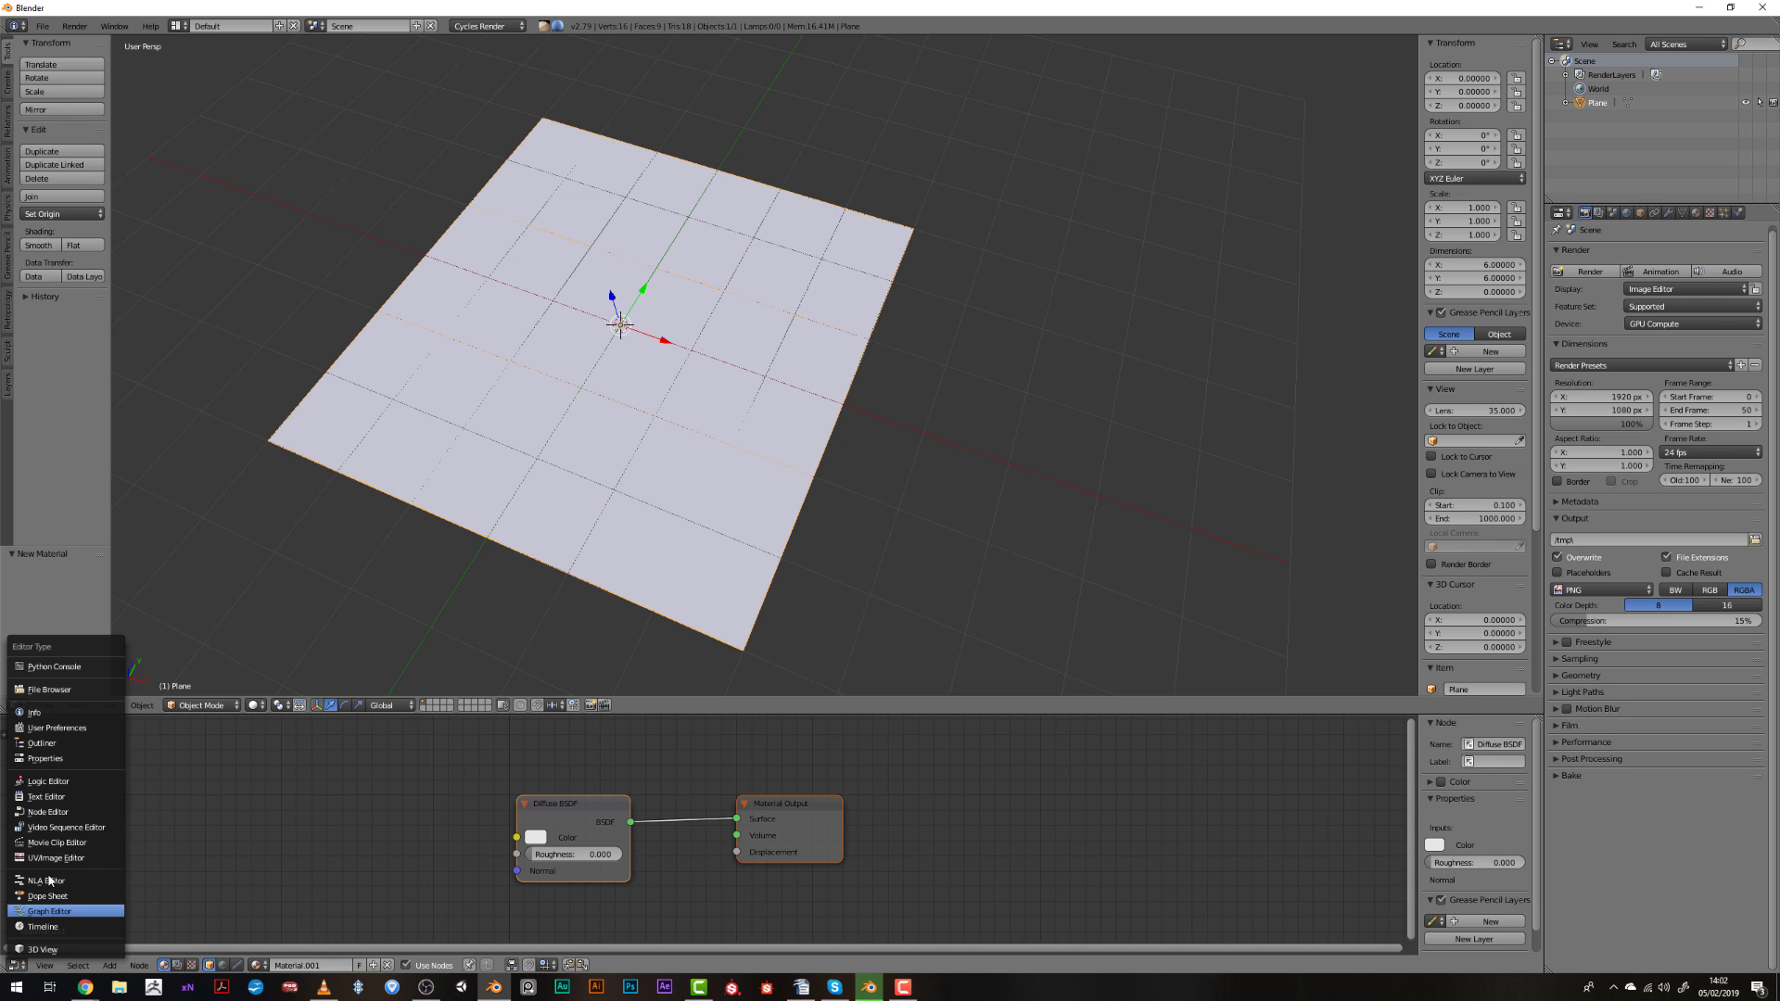
click(54, 865)
click(143, 966)
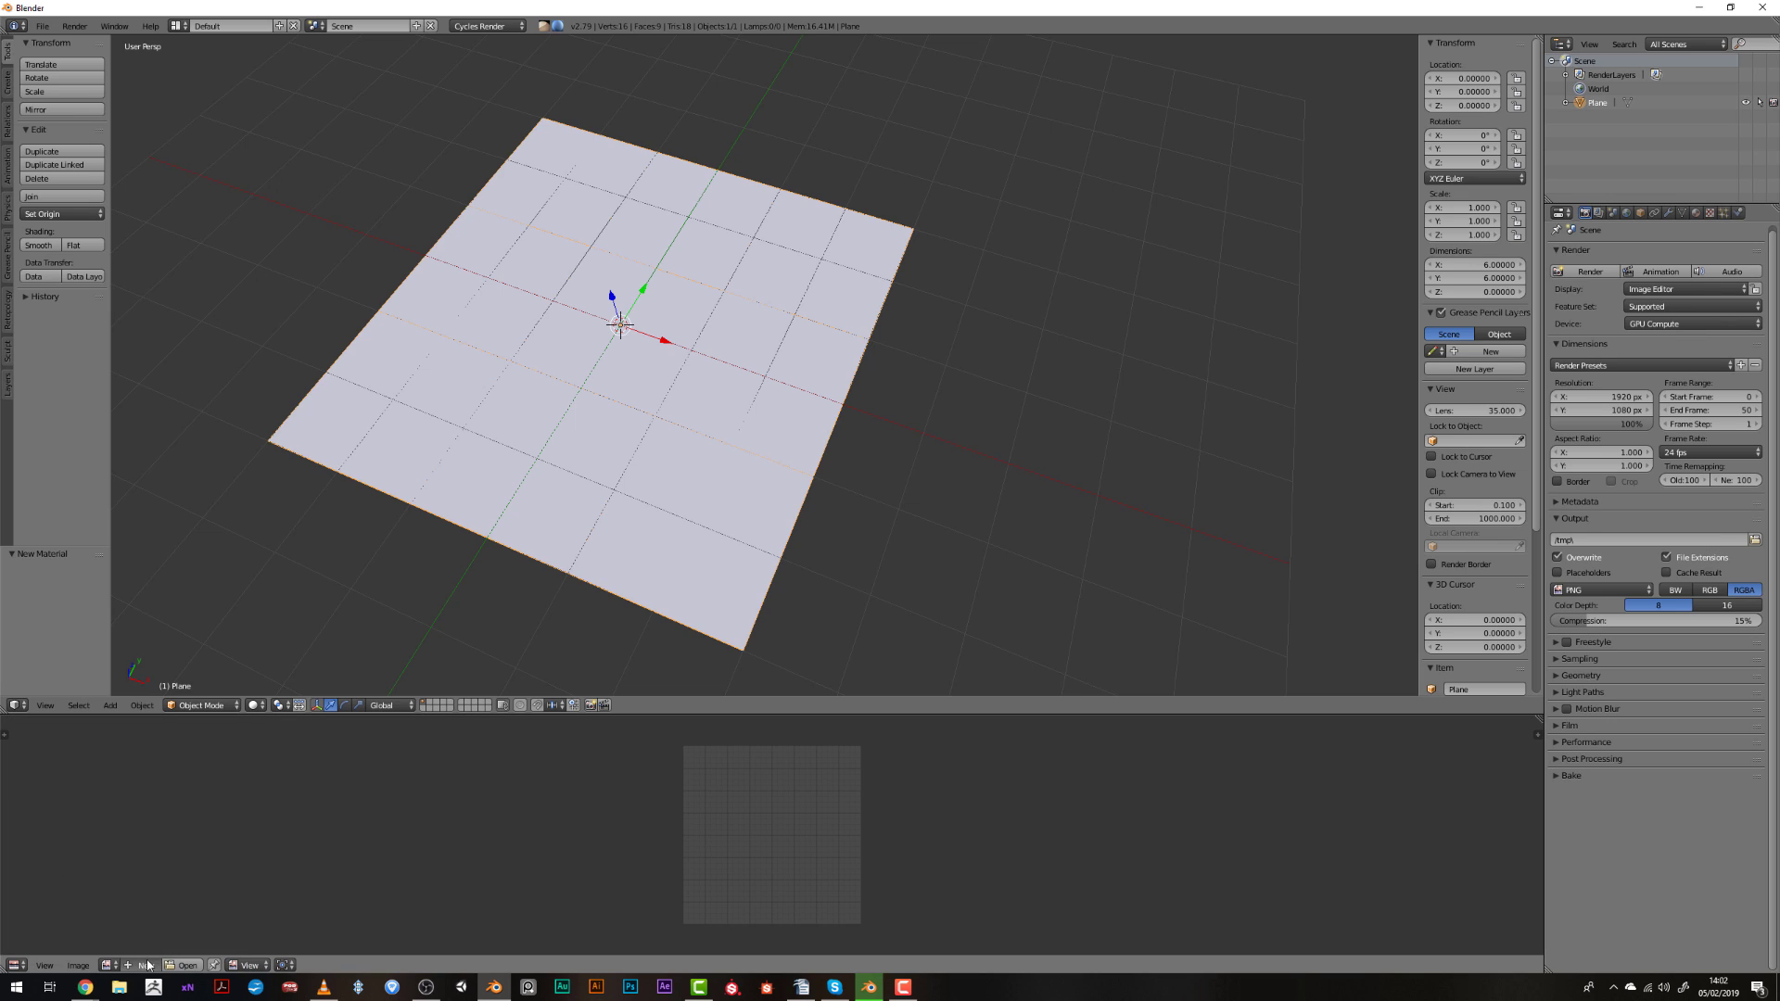
click(81, 962)
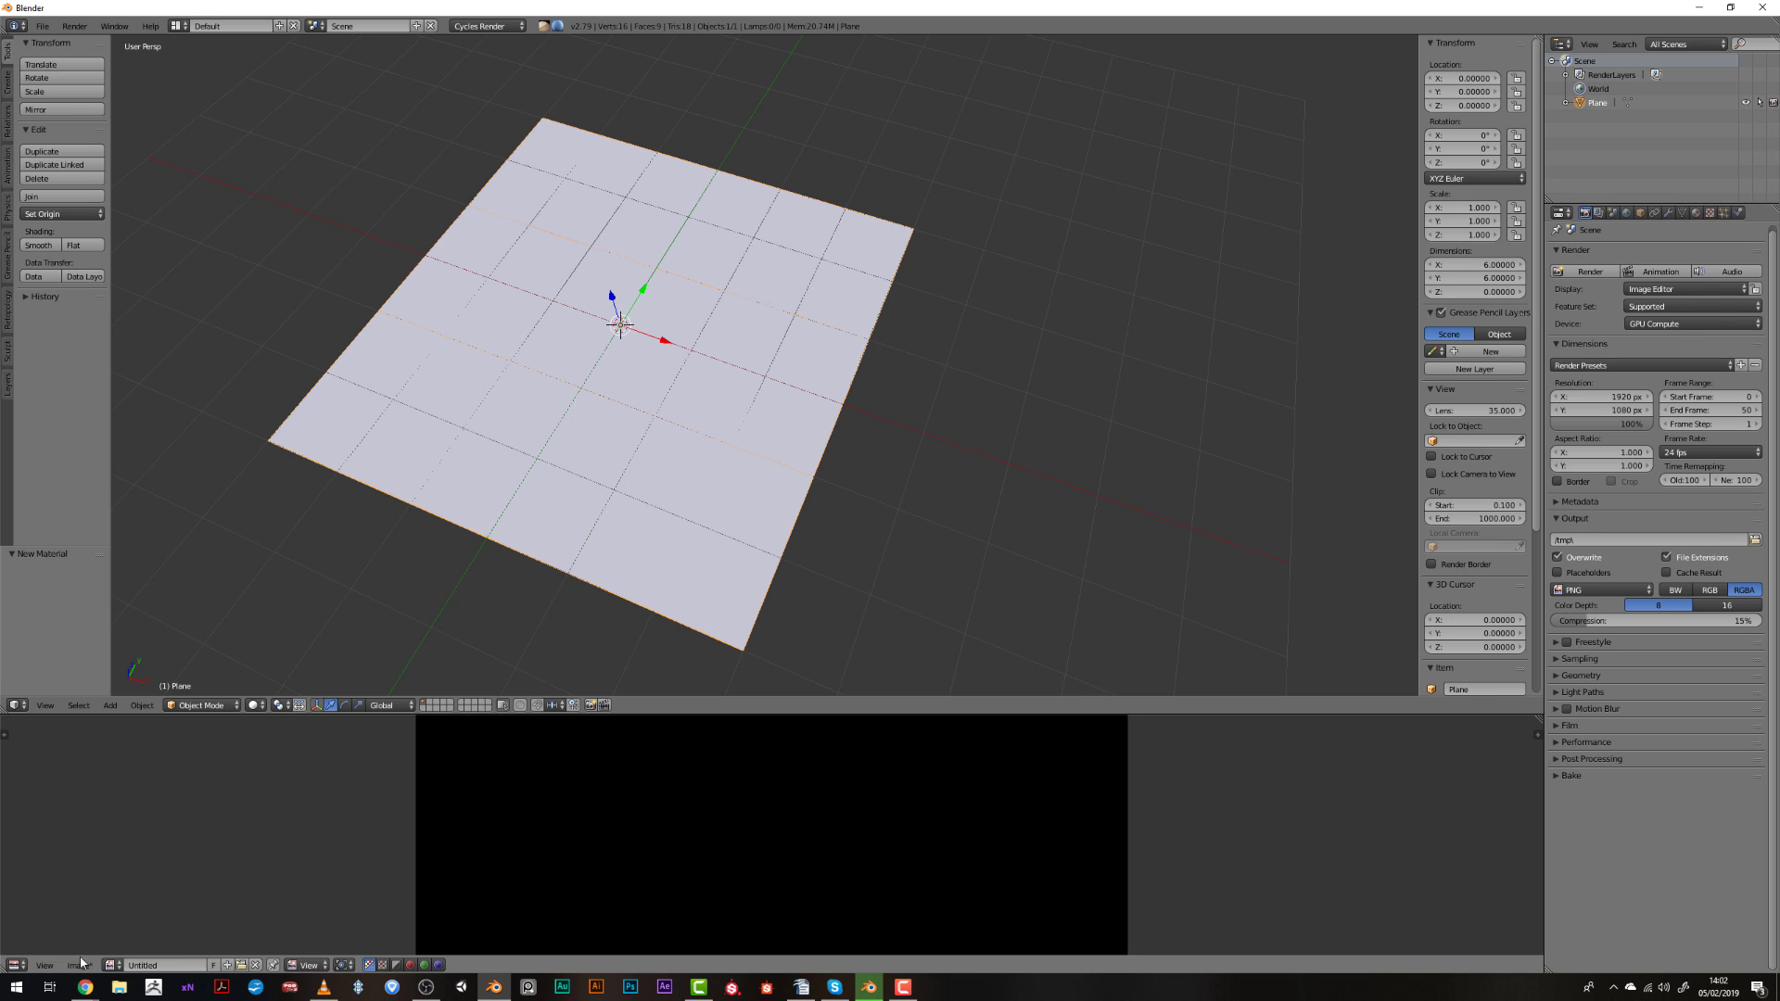
Add an Image Texture node beside the Diffuse BSDF in the grid's material and assign the Untitled image to it.
click(16, 966)
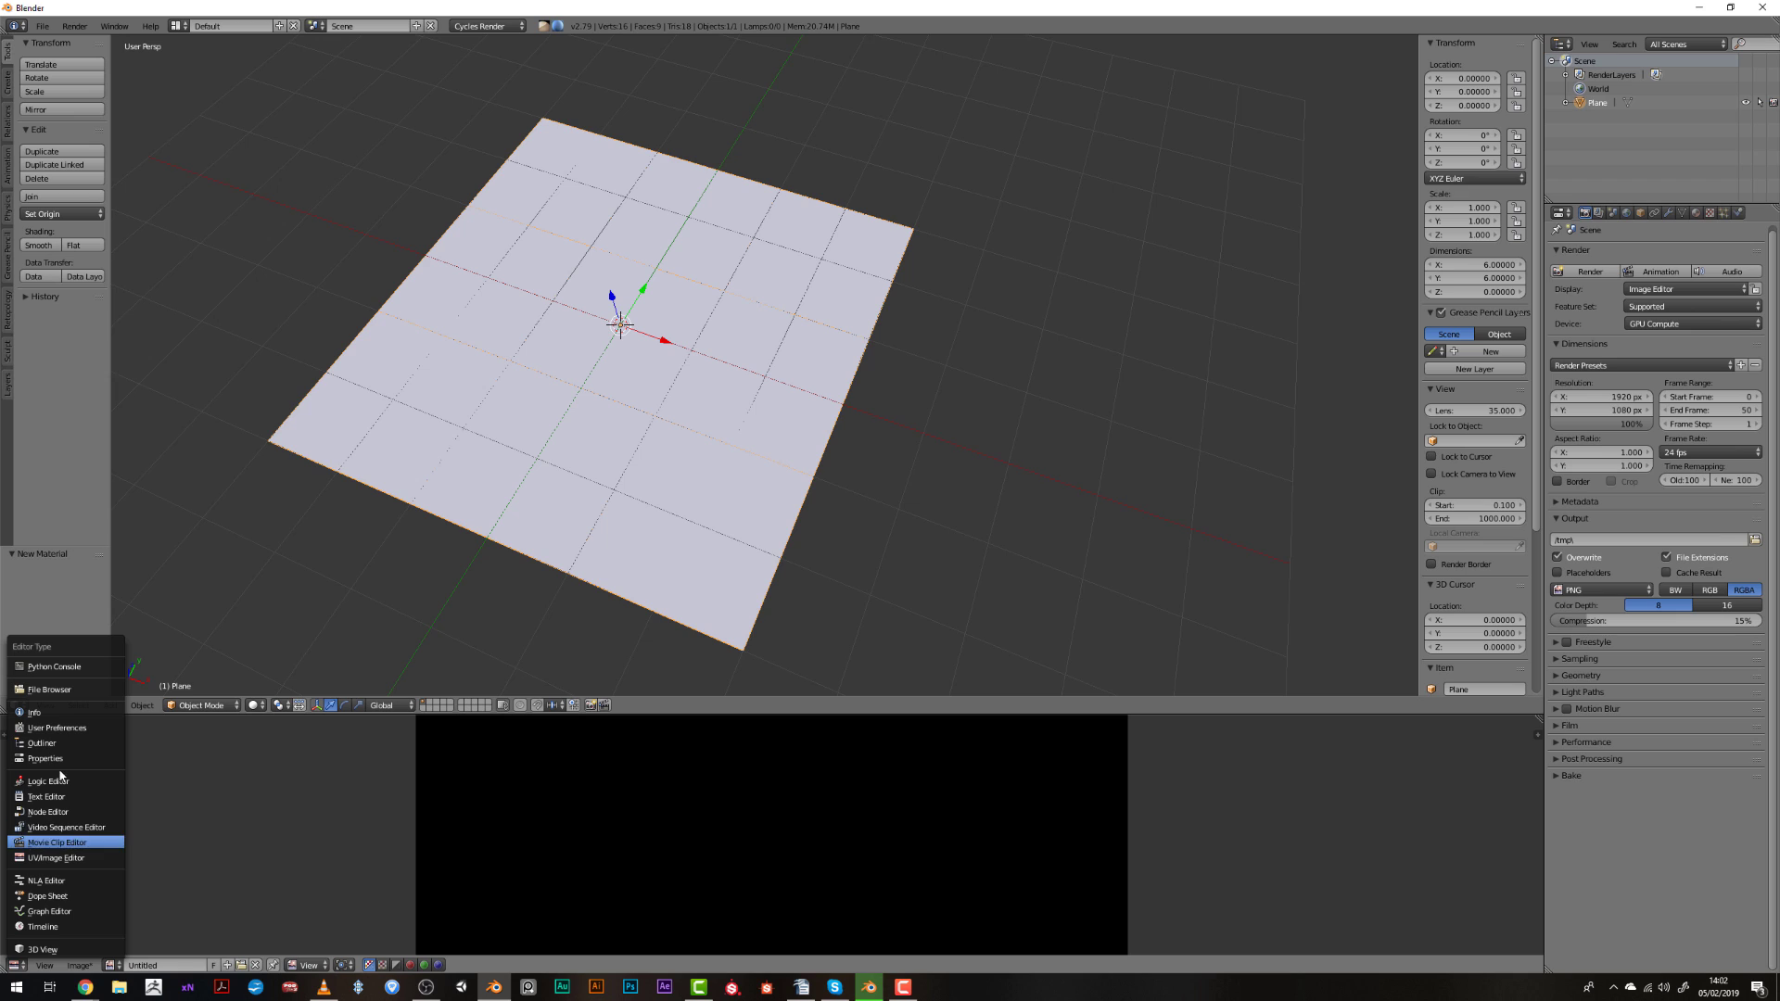
click(45, 811)
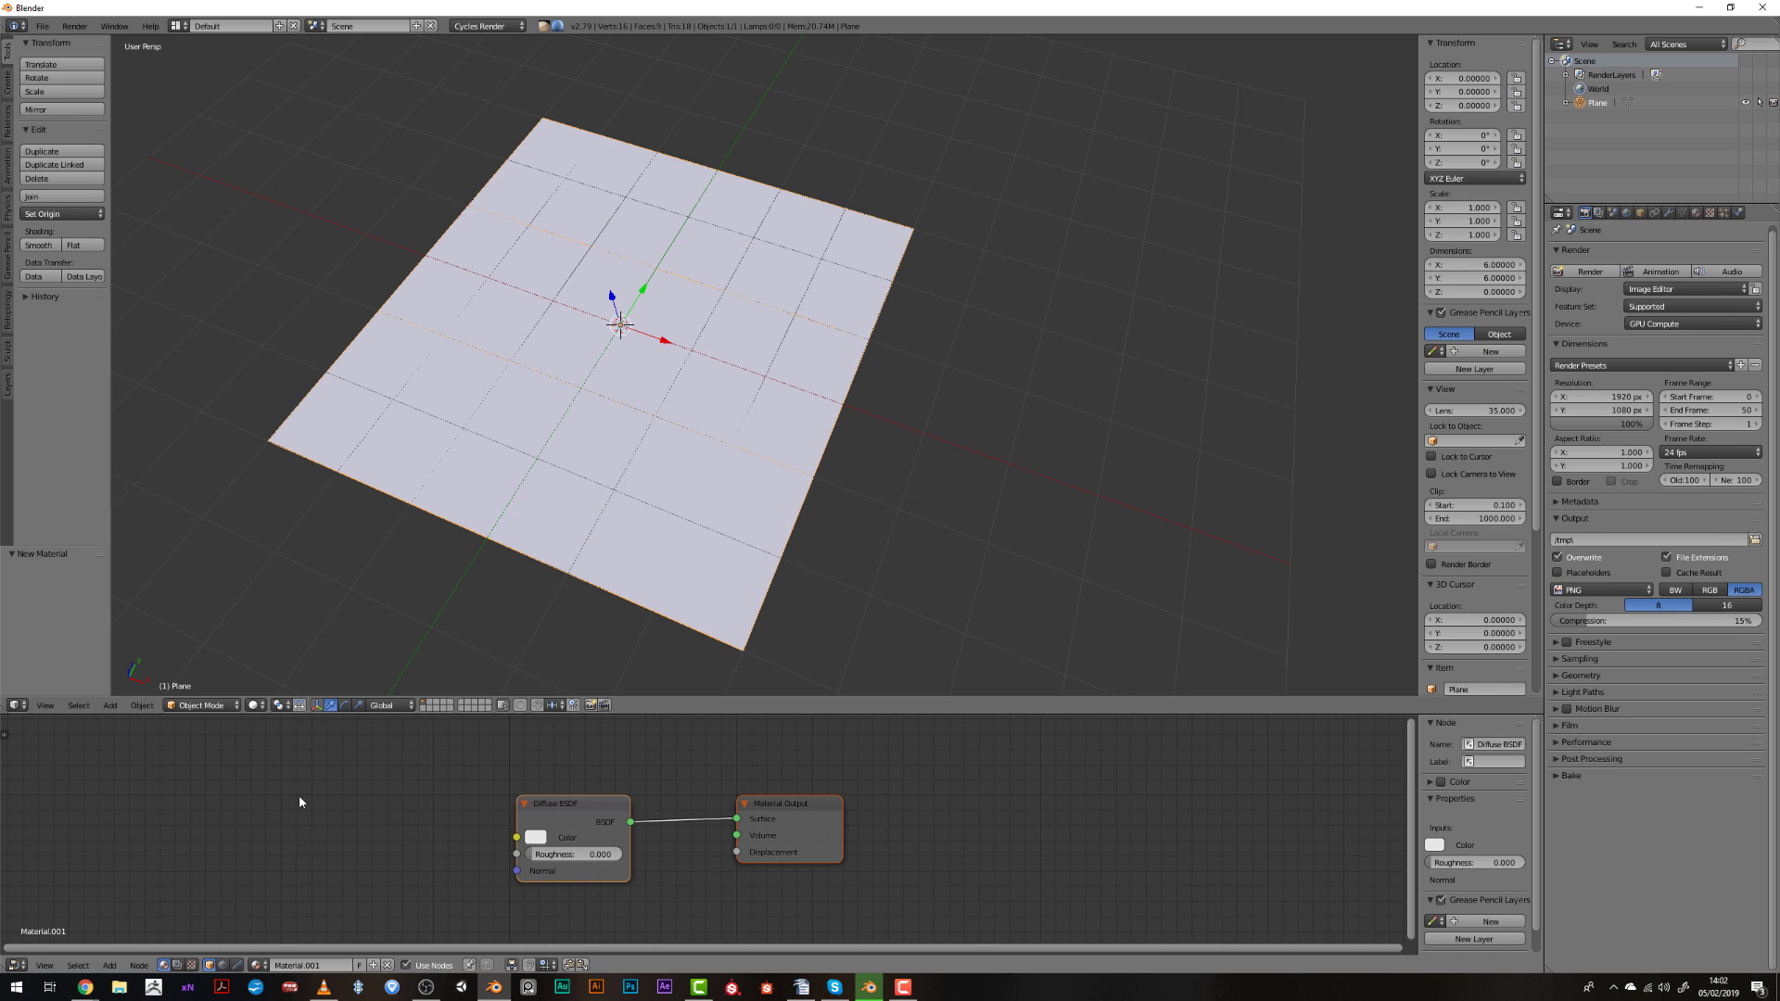
key(shift+a)
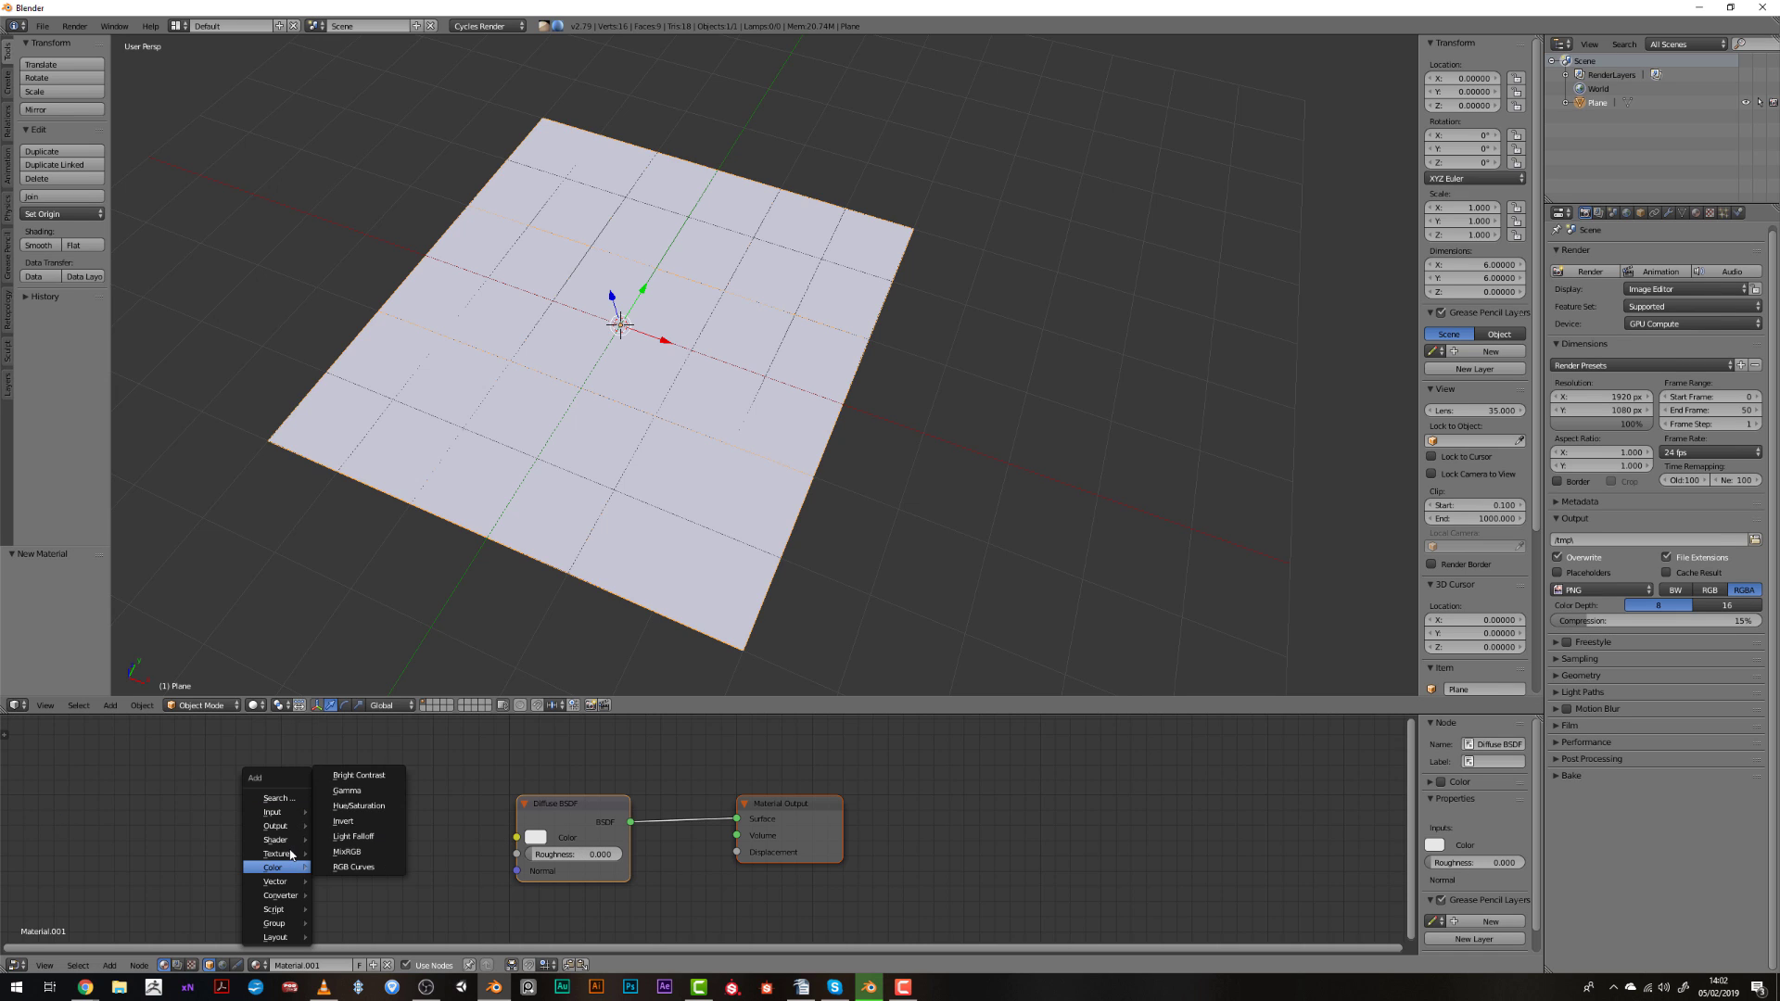
mouse_move(309, 850)
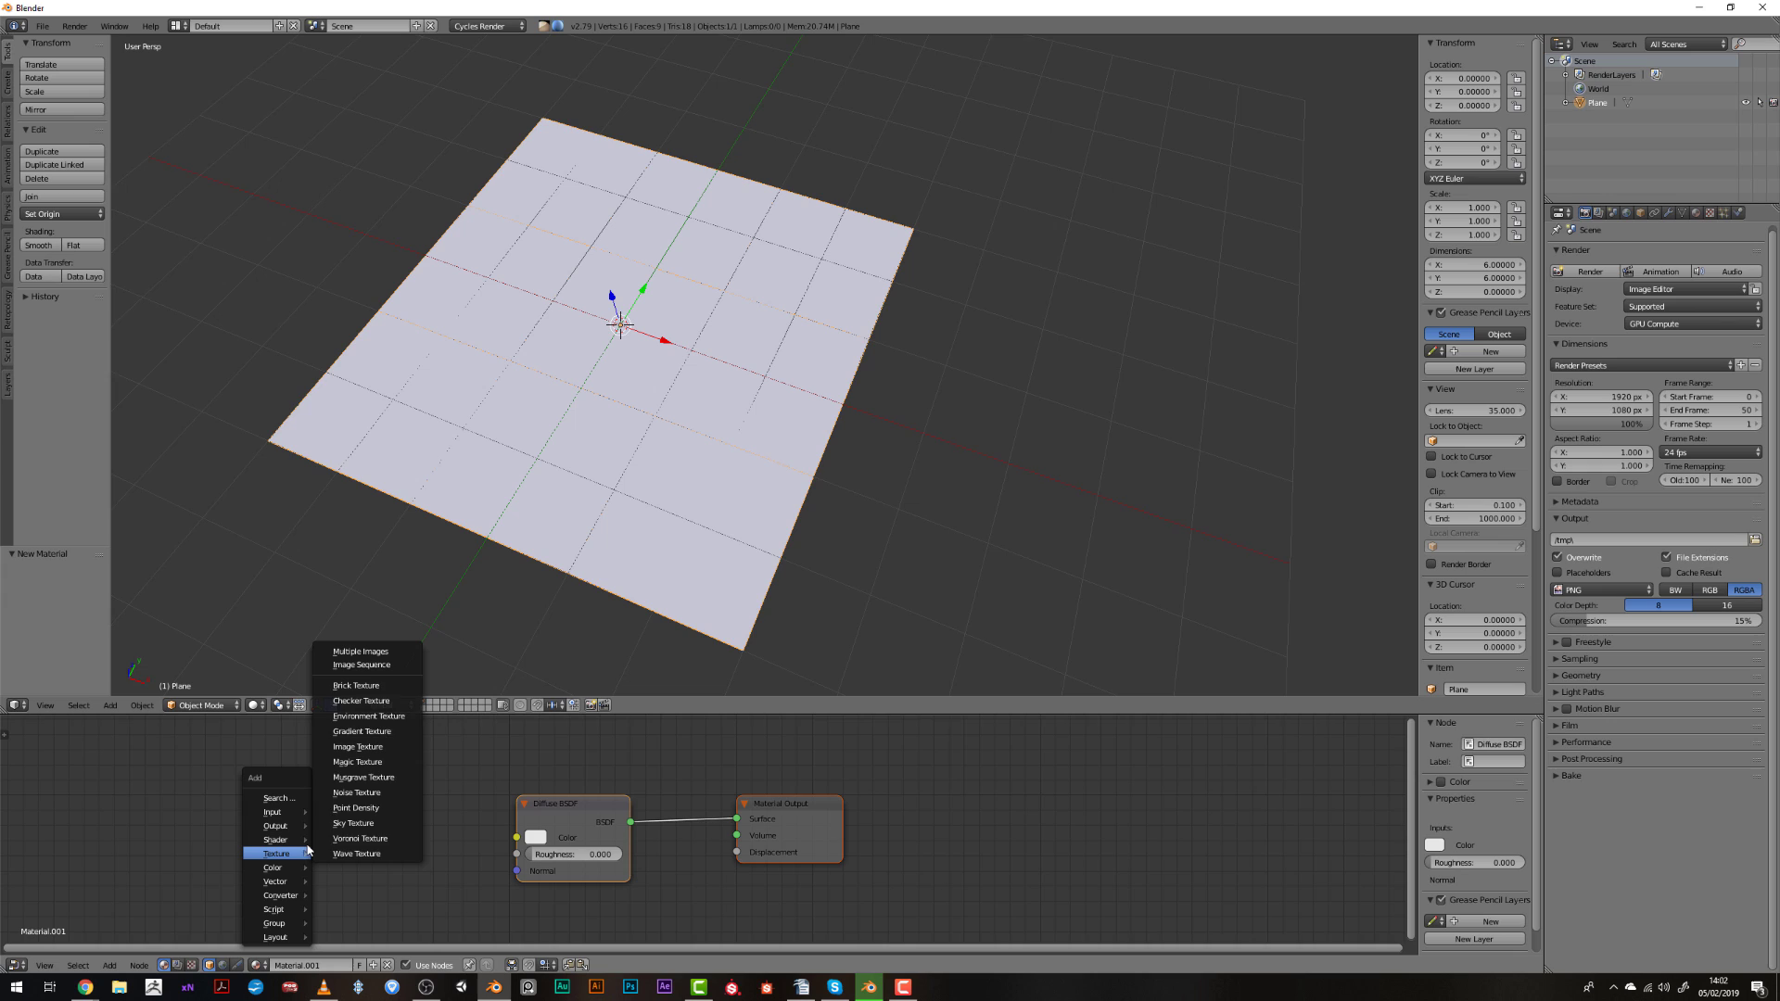
click(358, 746)
click(331, 803)
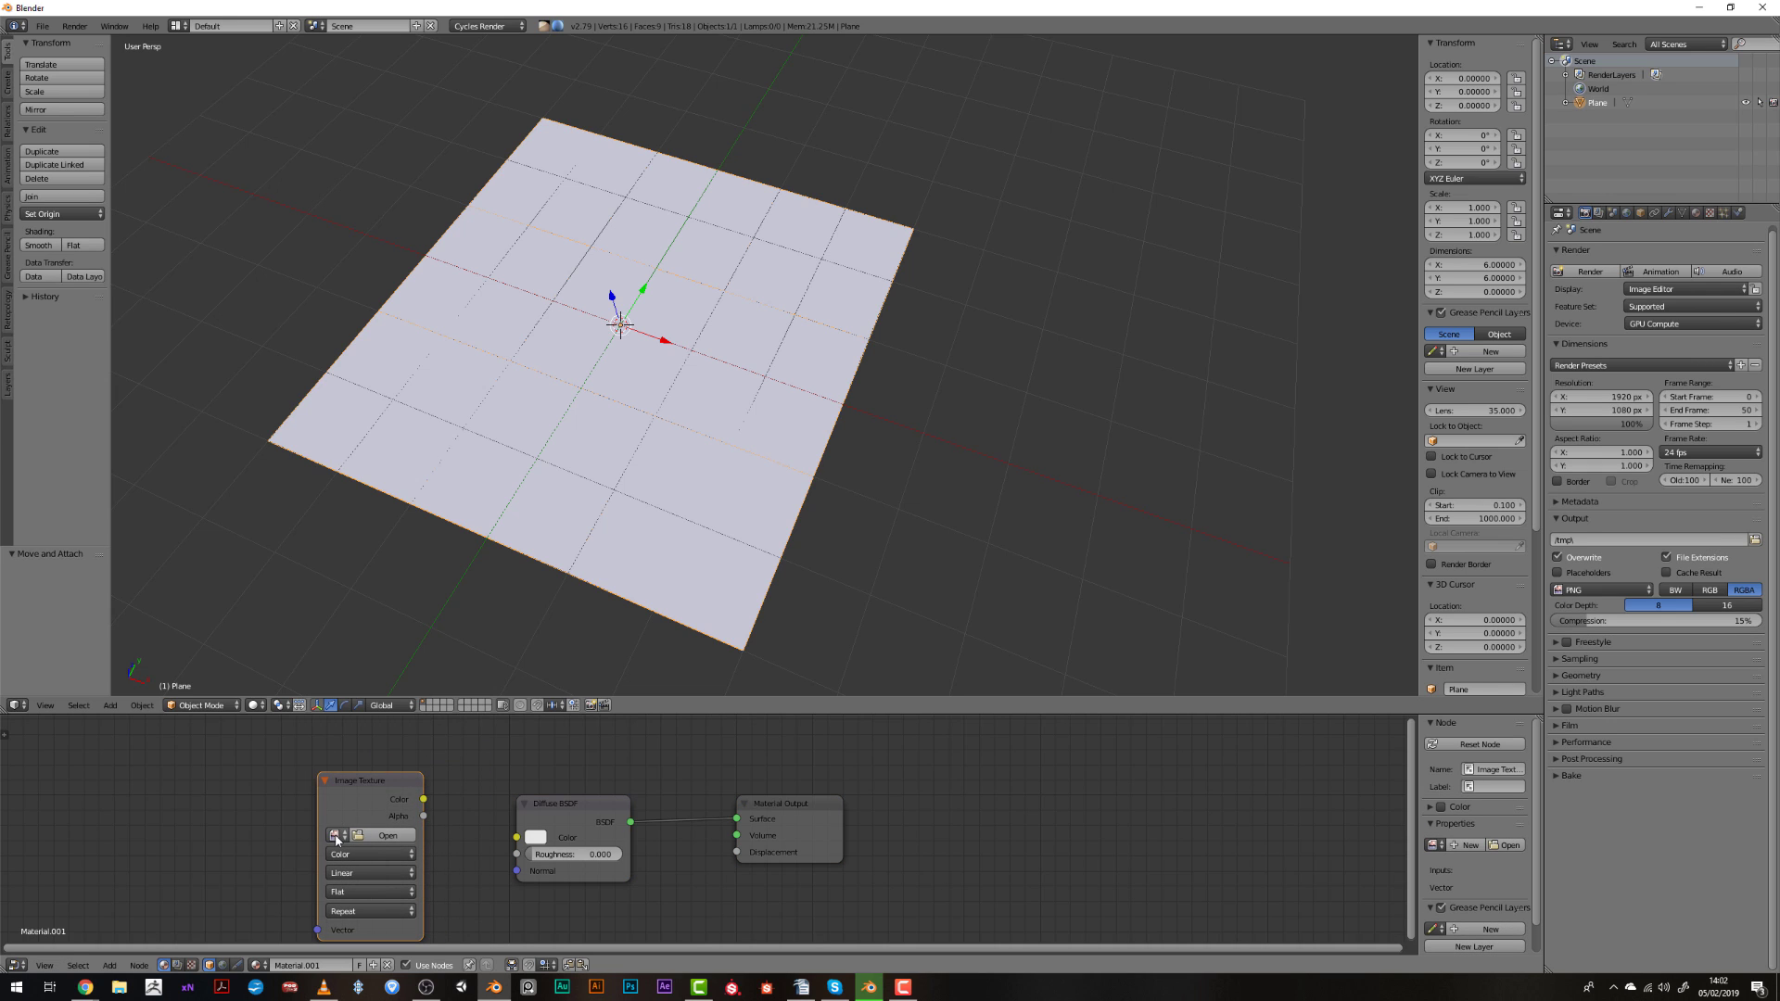
click(335, 836)
click(397, 682)
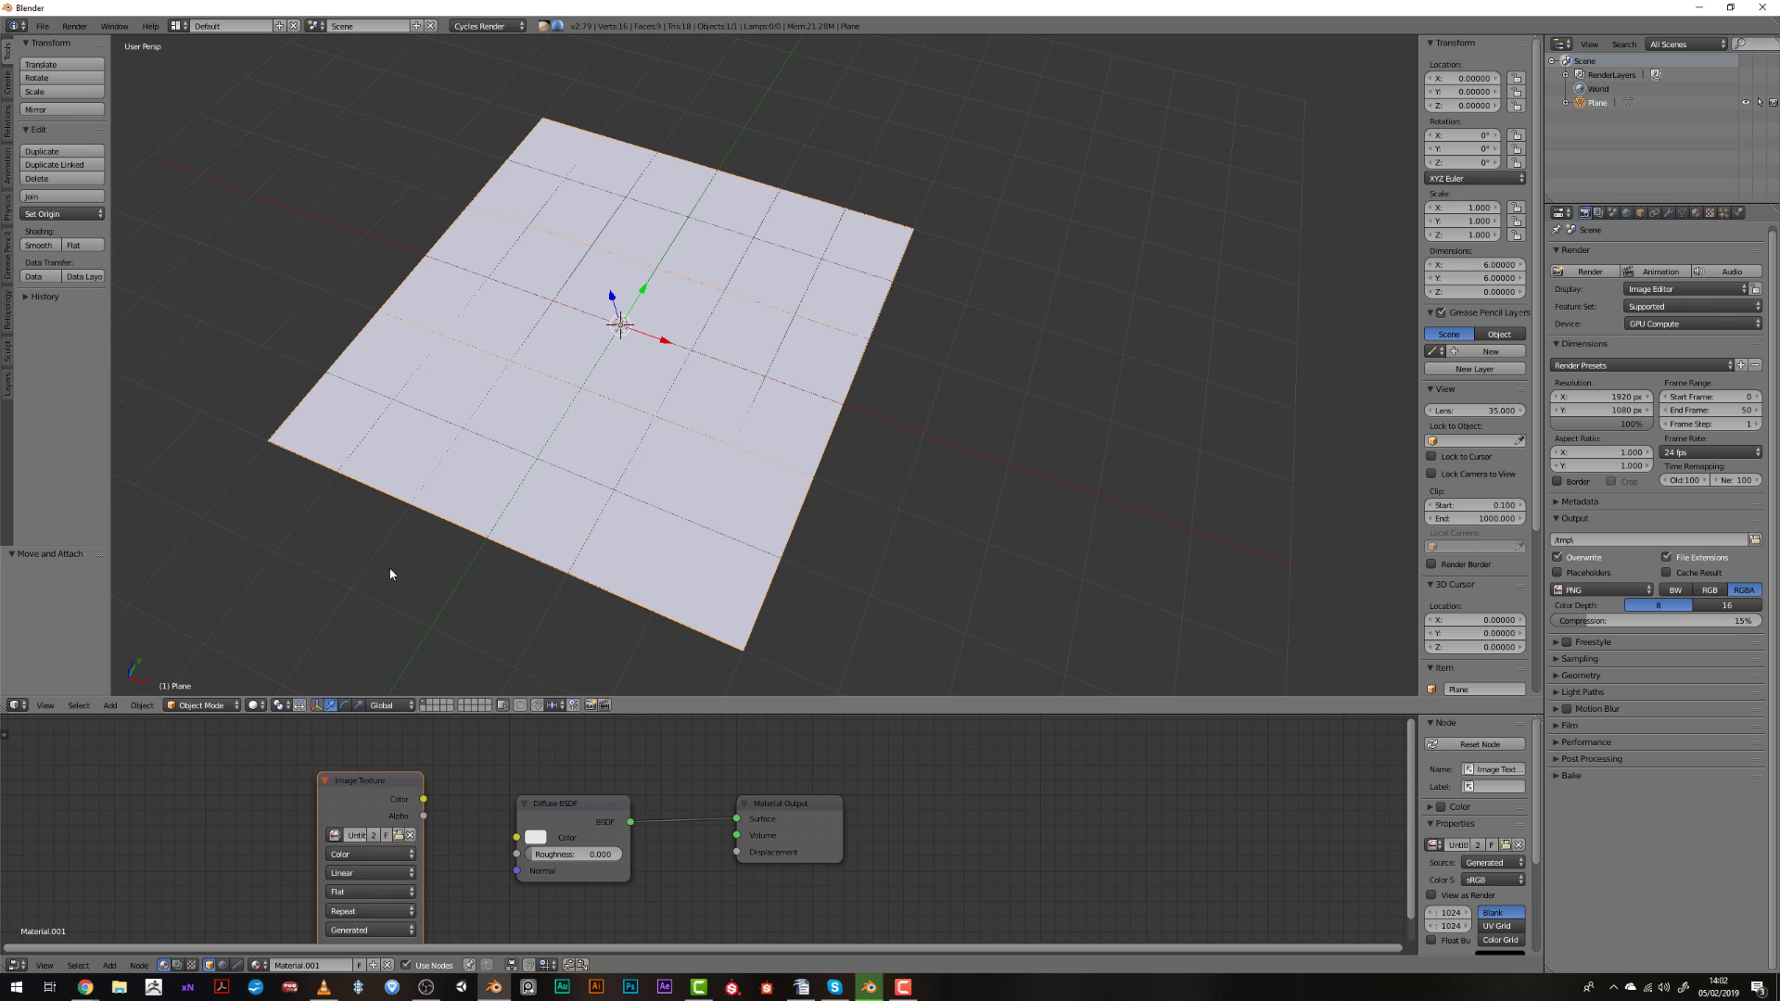
Paint a test stroke across the grid in Texture Paint mode, then return to Object Mode.
click(202, 707)
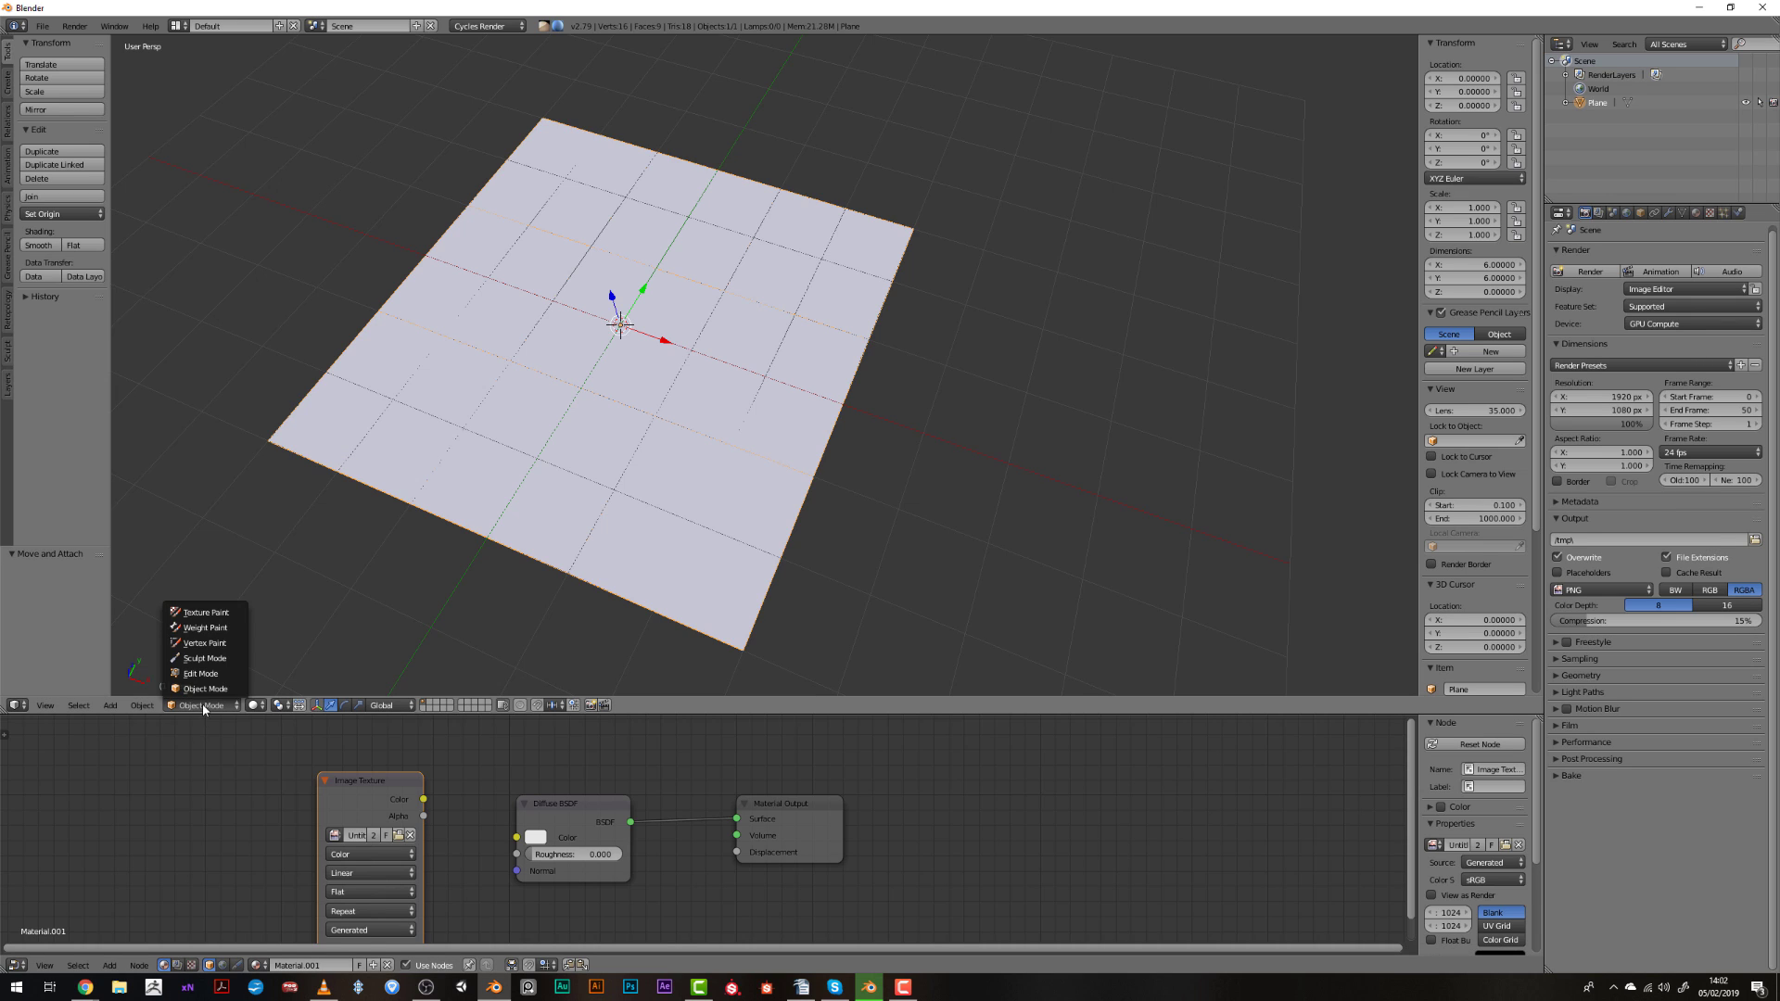
click(236, 614)
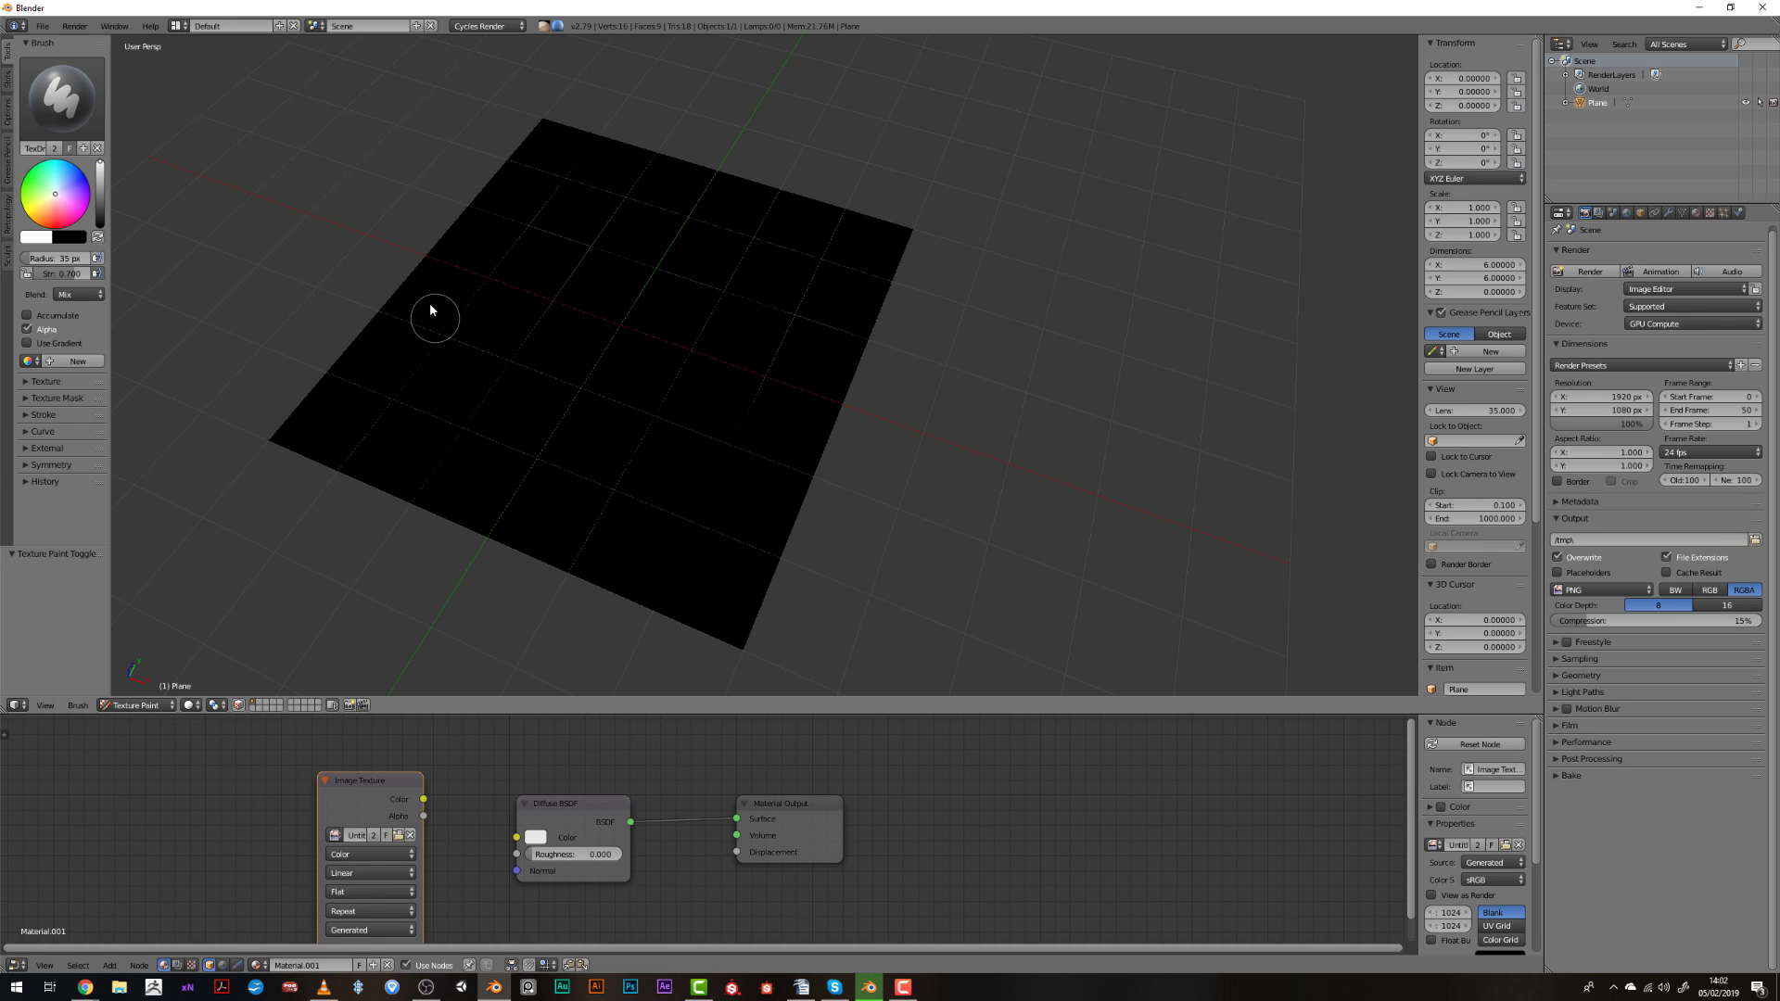
mouse_move(629, 326)
mouse_down()
mouse_move(668, 401)
mouse_move(648, 463)
mouse_move(566, 389)
mouse_move(470, 365)
mouse_move(415, 459)
mouse_move(551, 412)
mouse_move(468, 434)
mouse_move(557, 519)
mouse_move(501, 438)
mouse_move(747, 410)
mouse_move(616, 450)
mouse_move(756, 397)
mouse_move(458, 594)
mouse_up()
click(78, 208)
scroll(748, 410, up, 1)
click(136, 706)
click(135, 691)
Export the 3×3 grid as an OBJ mesh.
click(42, 26)
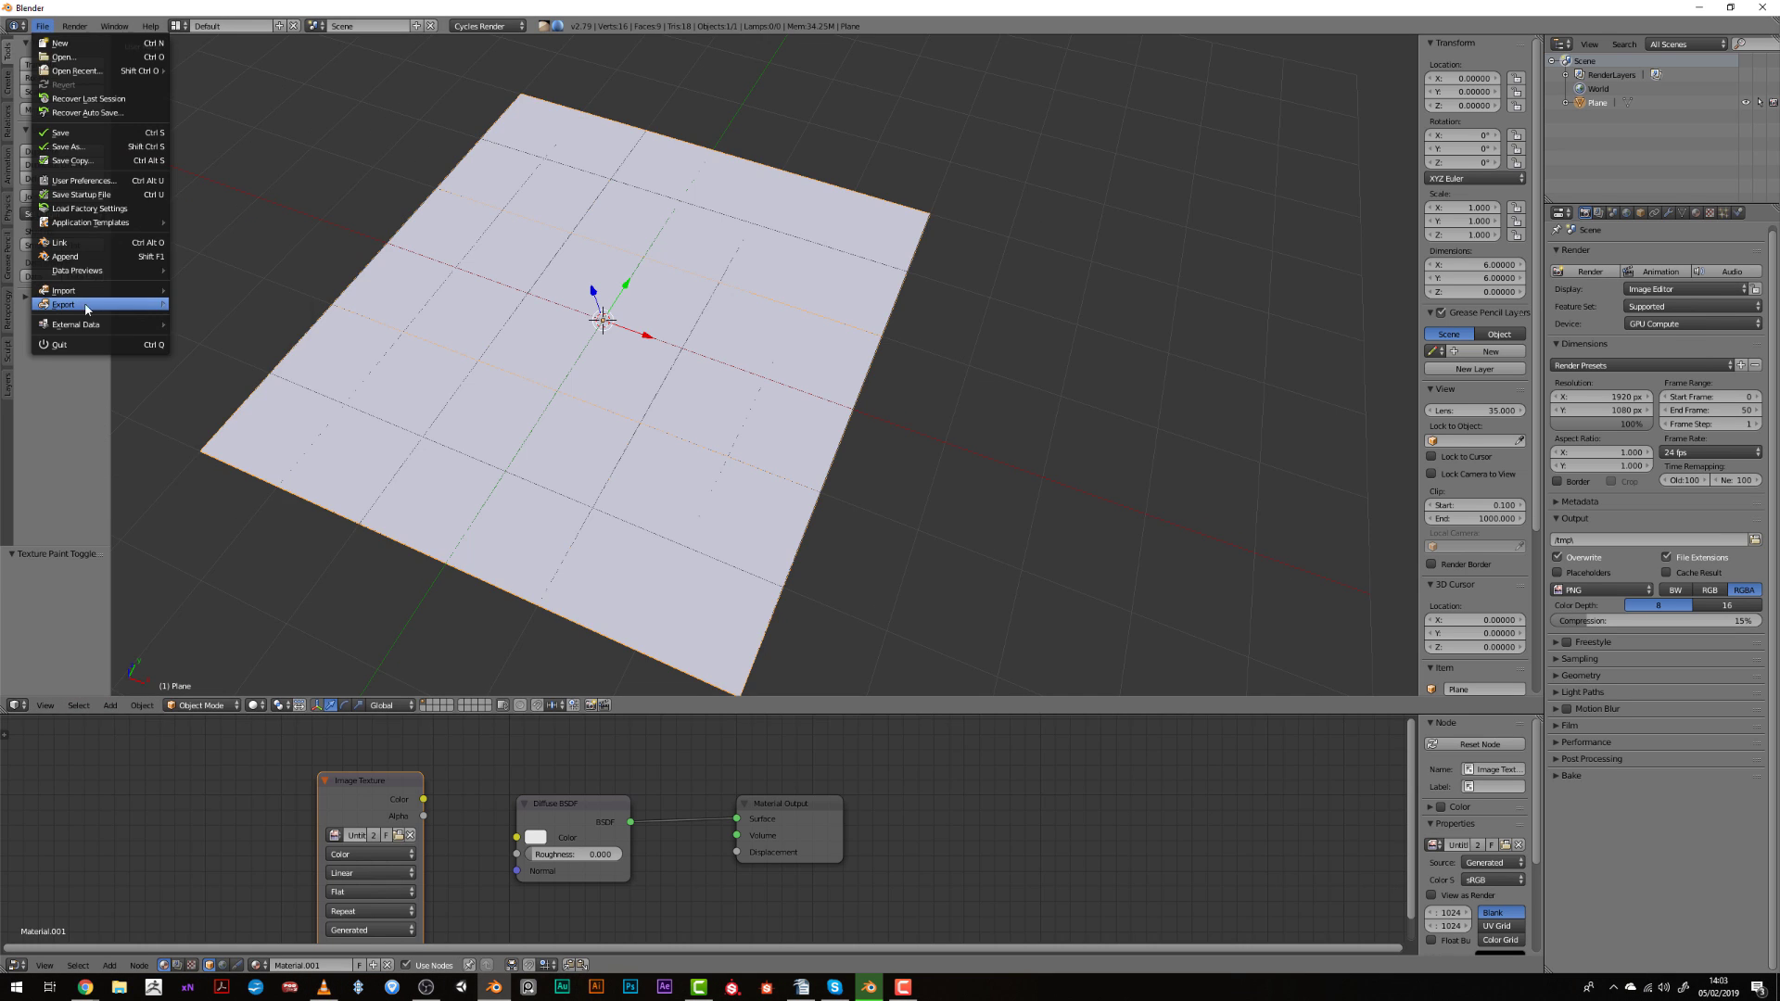
mouse_move(68, 303)
click(223, 399)
click(1745, 82)
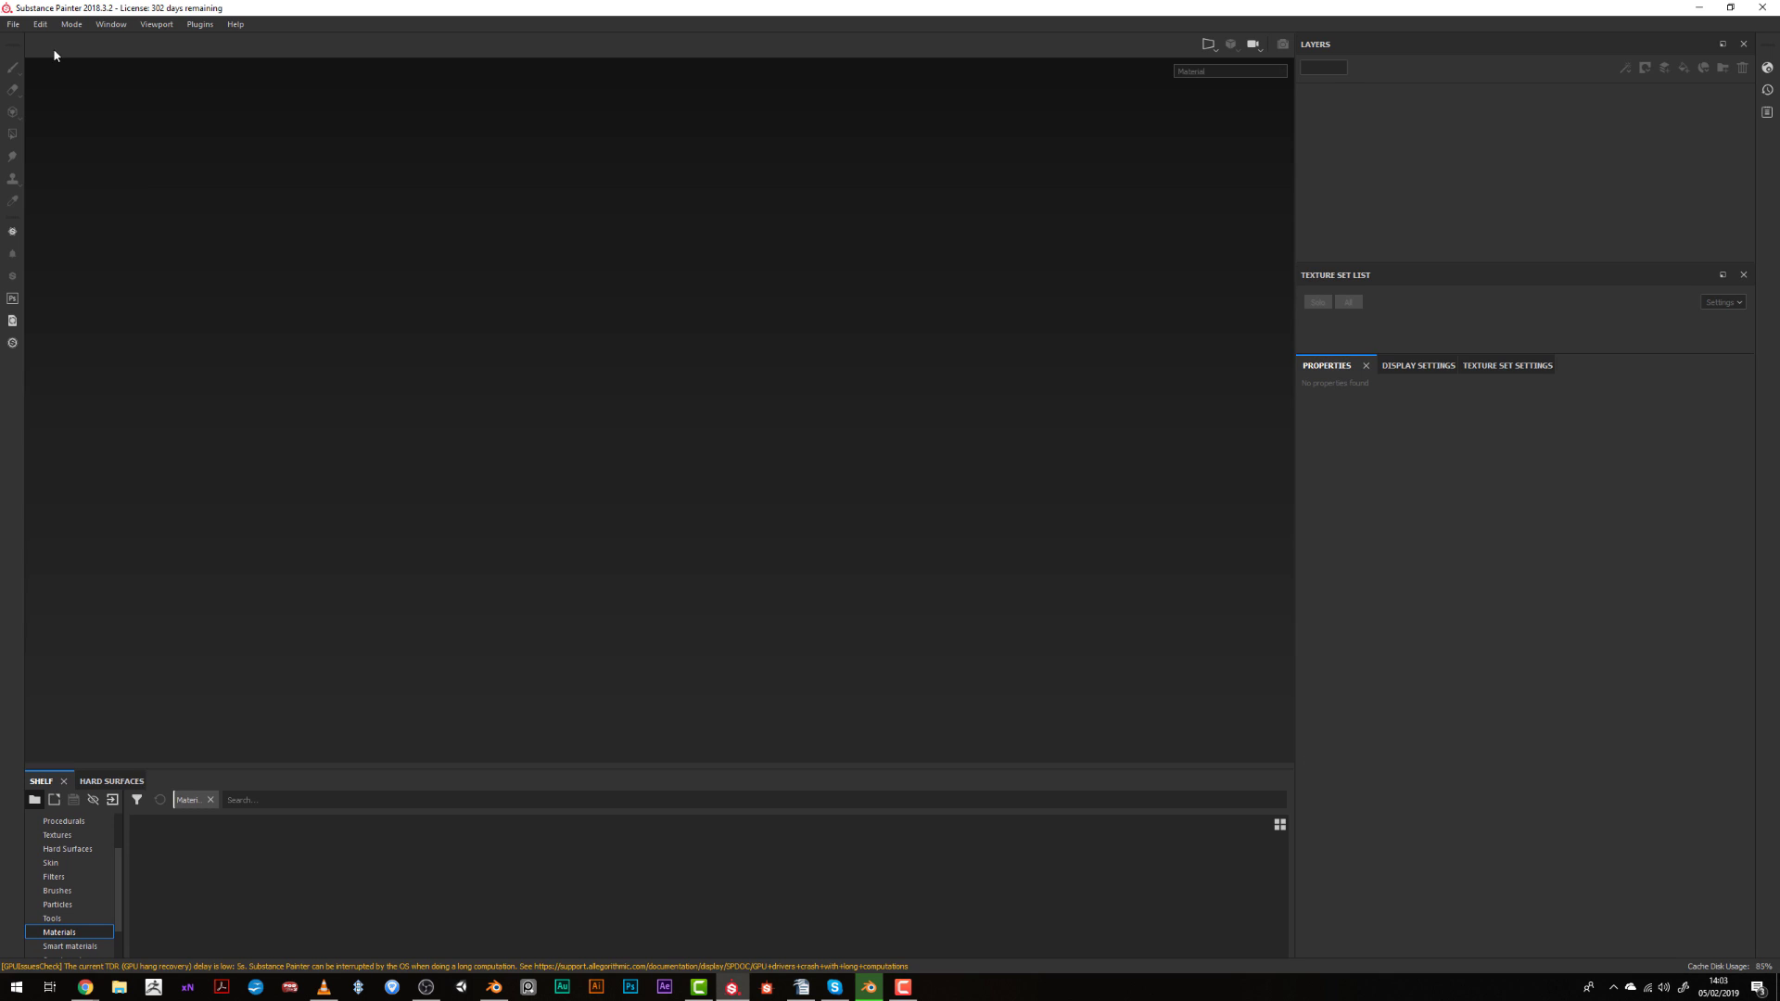
In Substance Painter, start a new project using the mesh TILE-PAINTER.obj from the TILES folder.
key(ctrl+n)
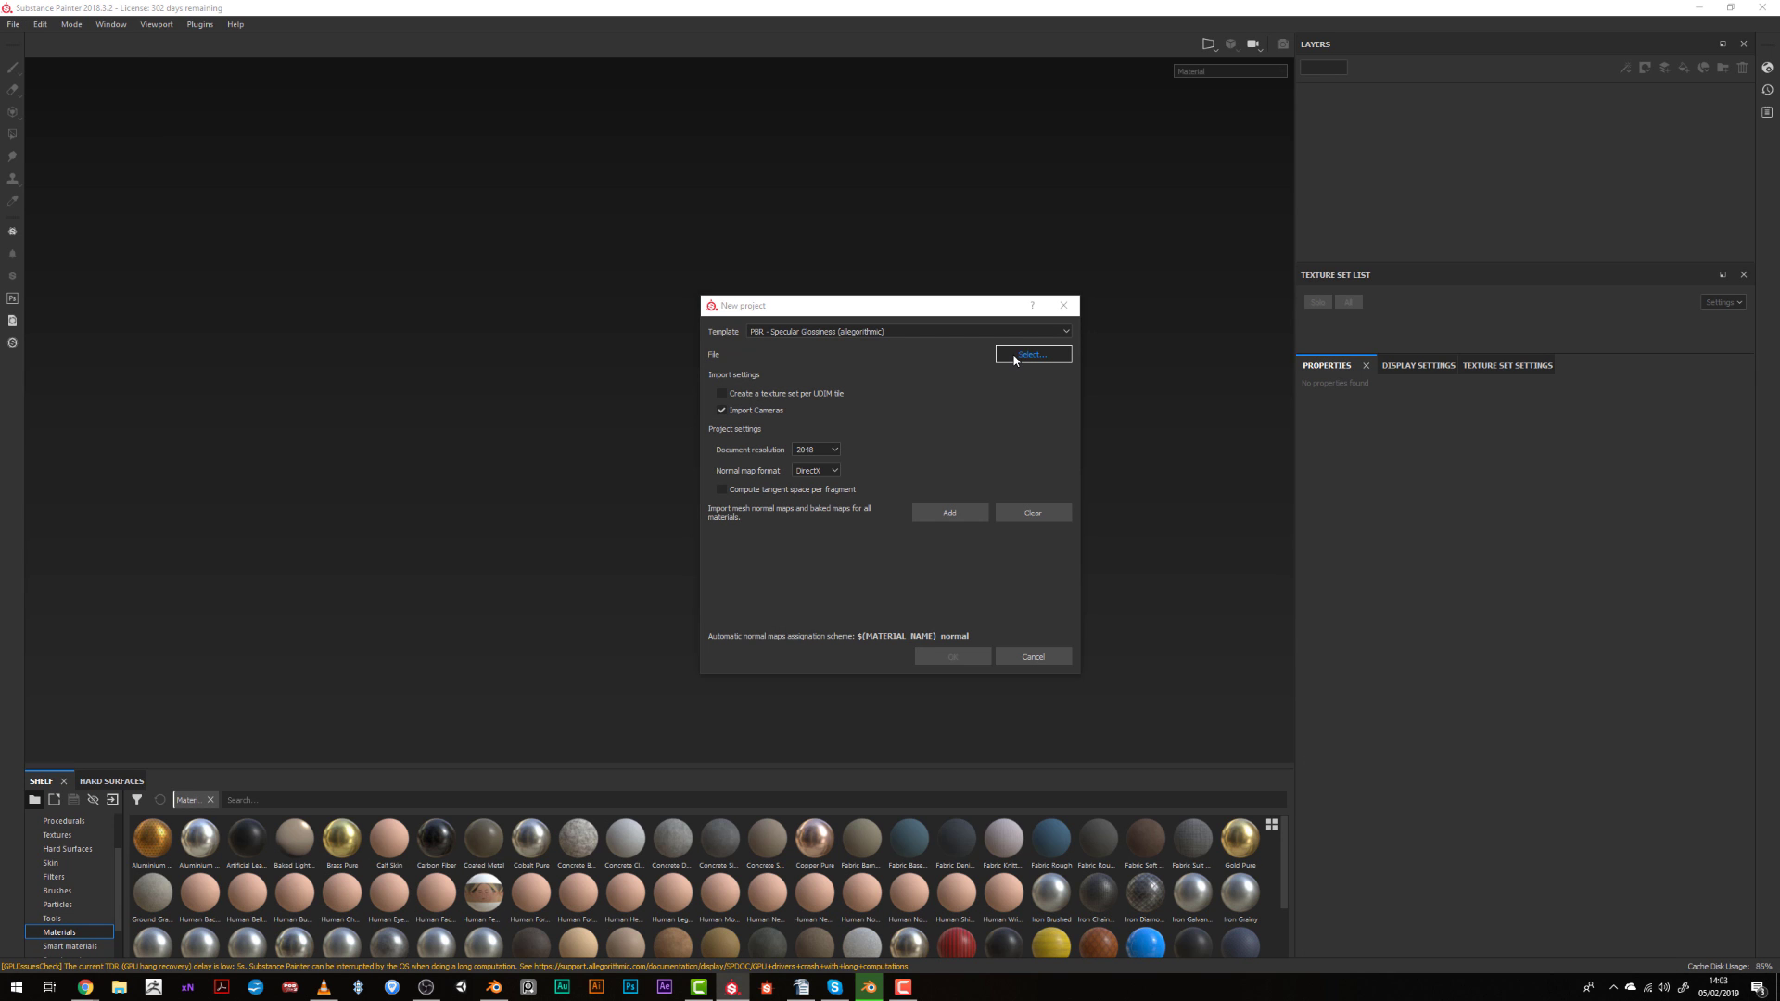
click(1016, 358)
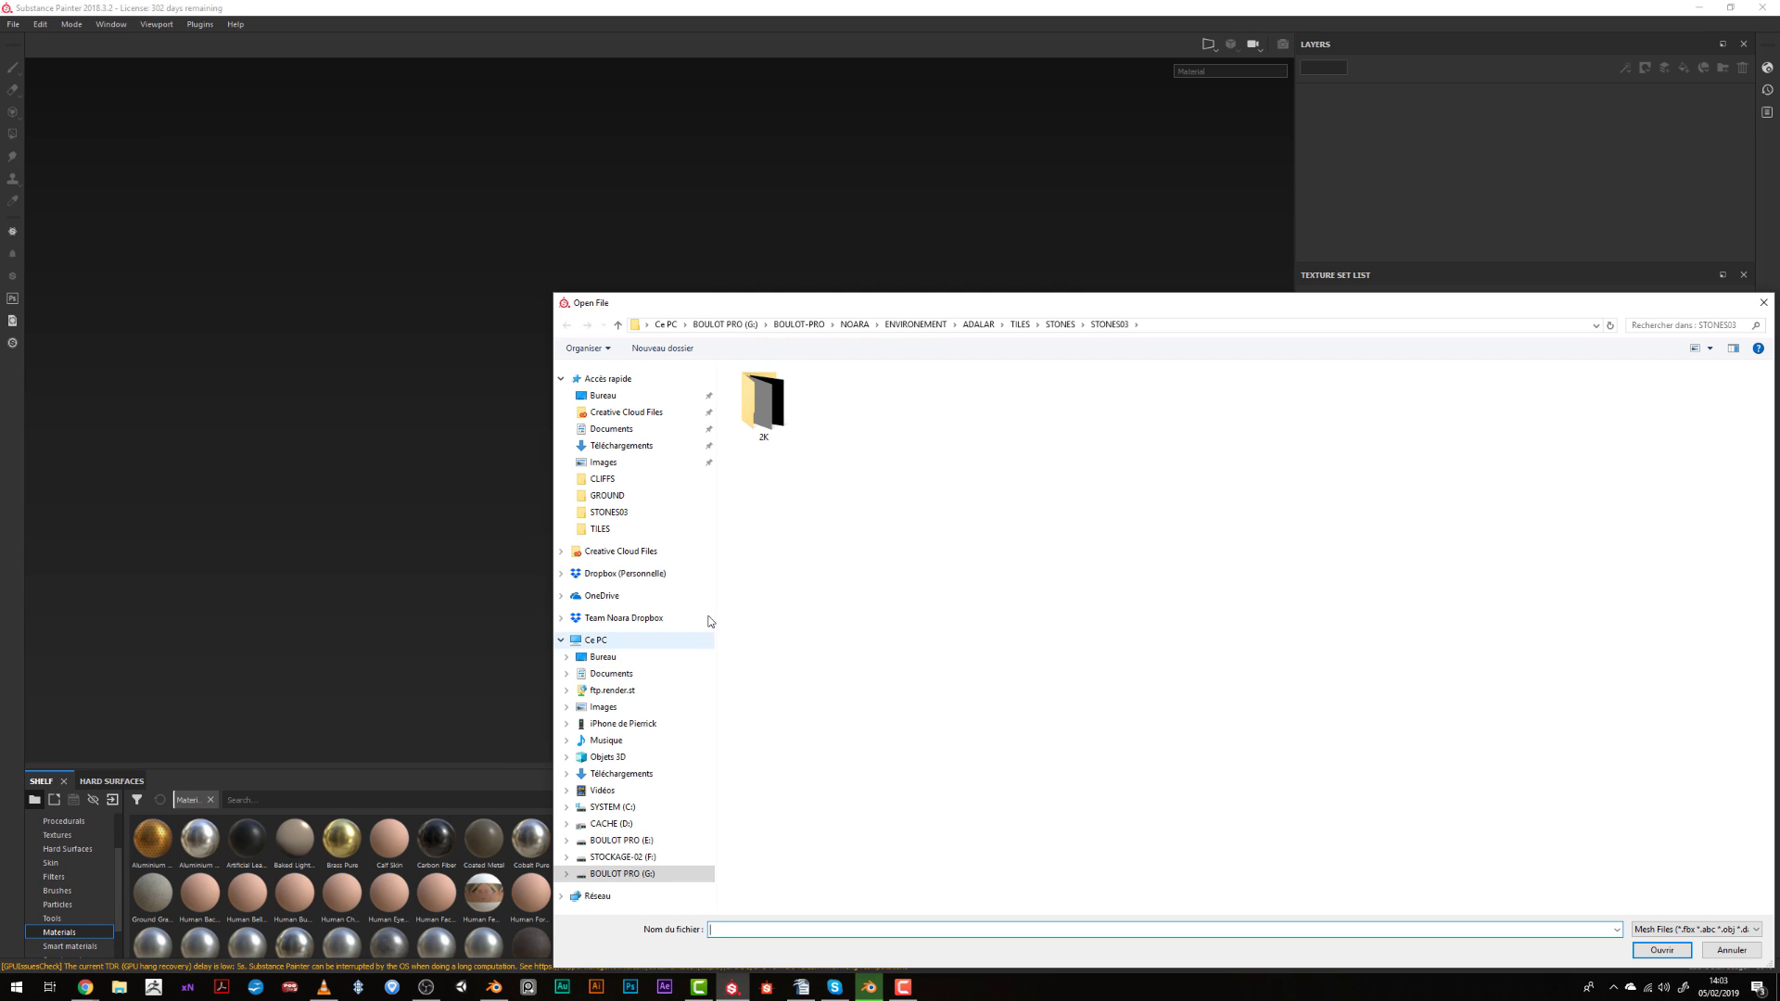
click(1022, 325)
double_click(774, 503)
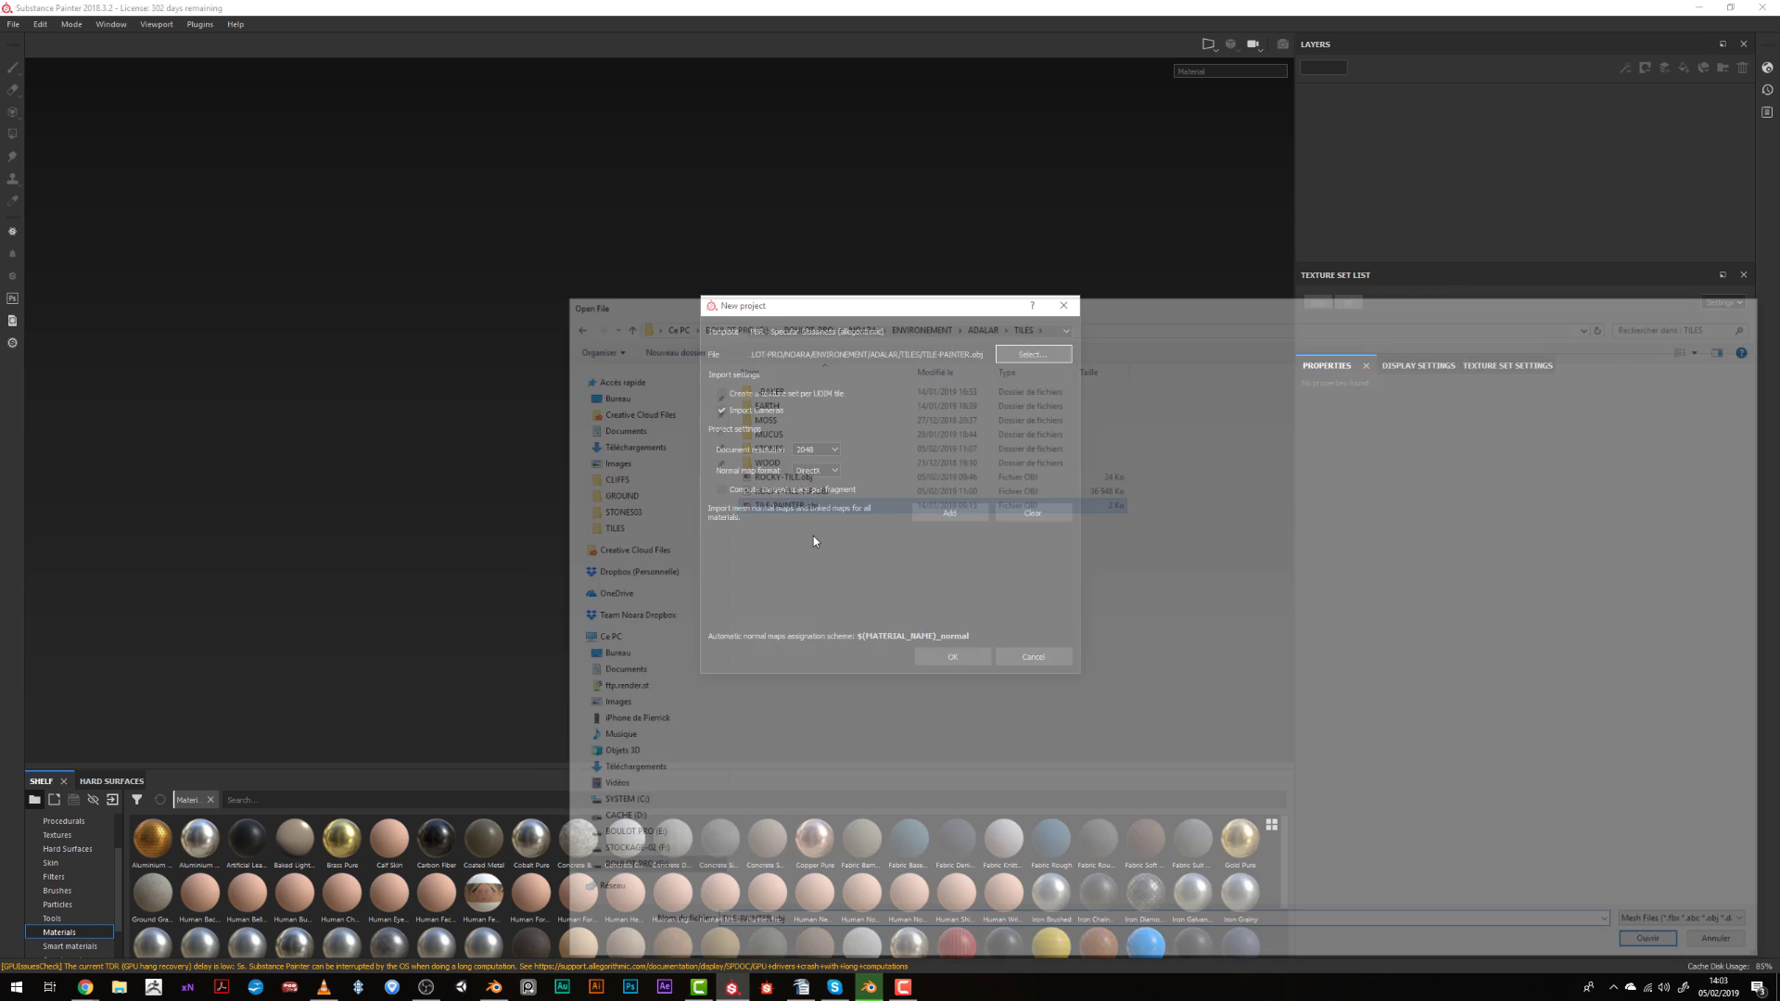
Add the baked STONES03 map images from the STONES folder to the new project and create it.
click(927, 512)
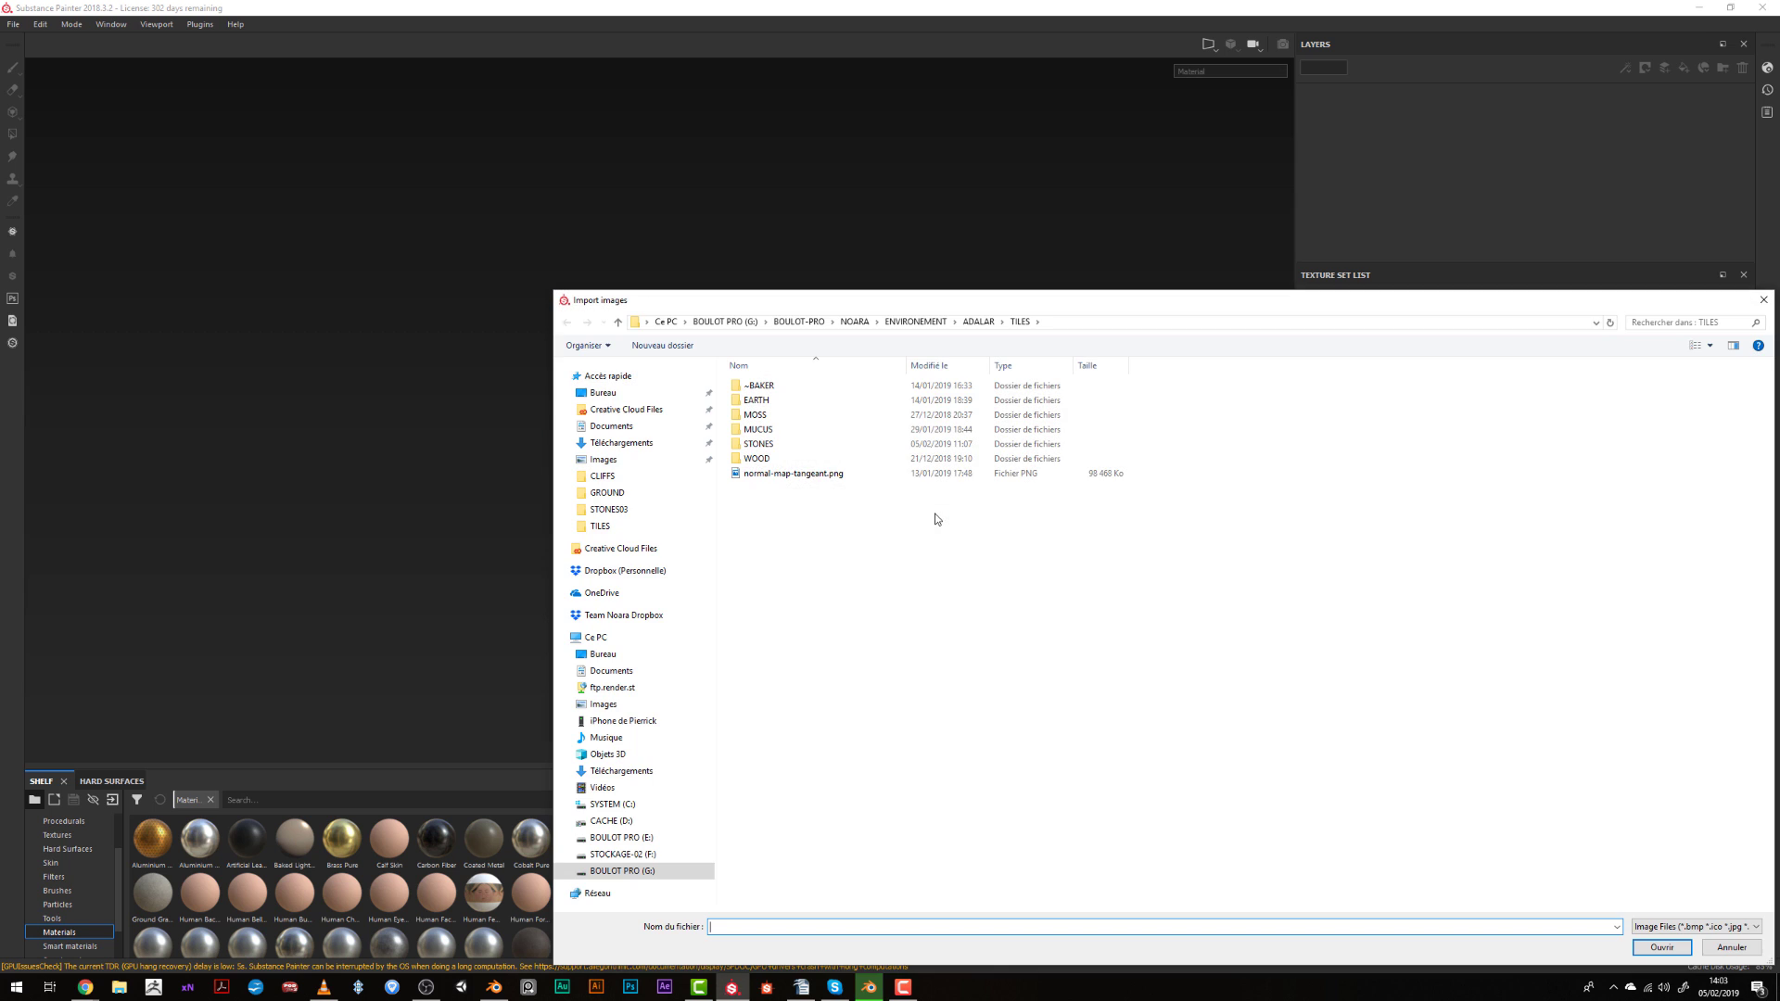
double_click(759, 445)
double_click(762, 427)
drag(904, 474, 1226, 413)
click(1669, 947)
click(964, 660)
Assign STONES03-NORMALS, STONES03-CURVATURE-SMOOTH and STONES03-AO as the texture set's normal, curvature and ambient occlusion mesh maps.
scroll(71, 872, up, 2)
click(58, 836)
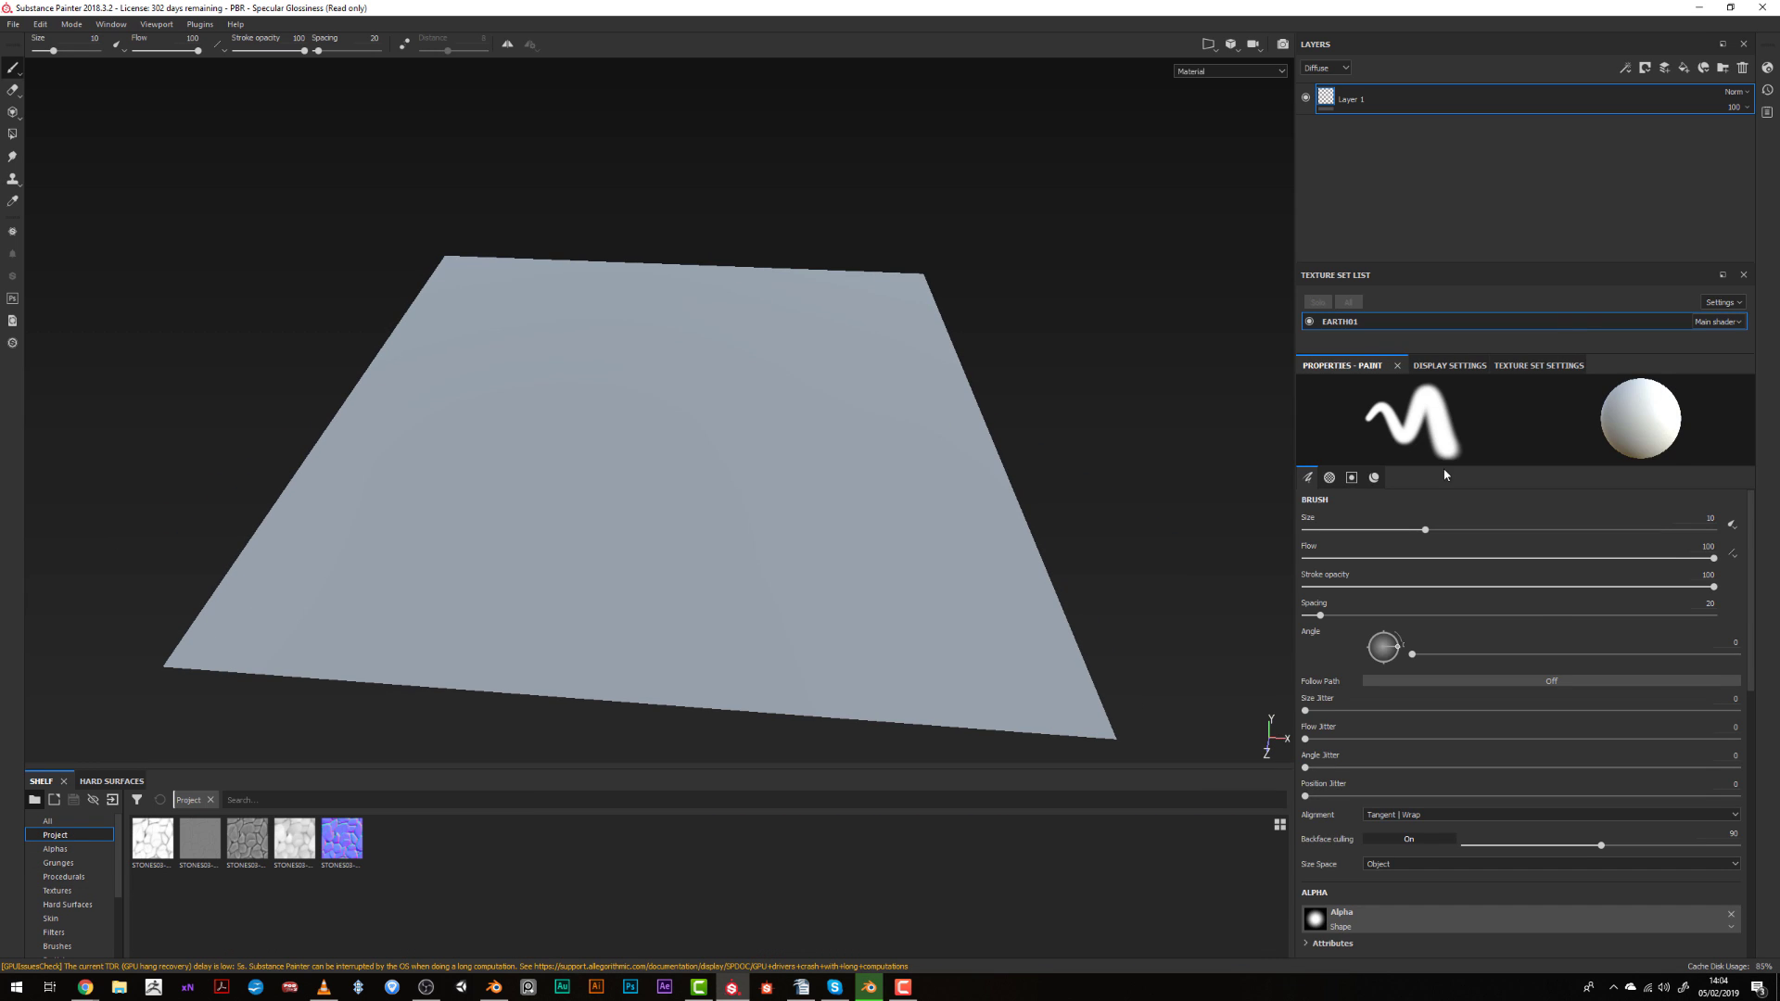
click(1520, 366)
drag(342, 839, 1418, 659)
drag(153, 839, 1317, 729)
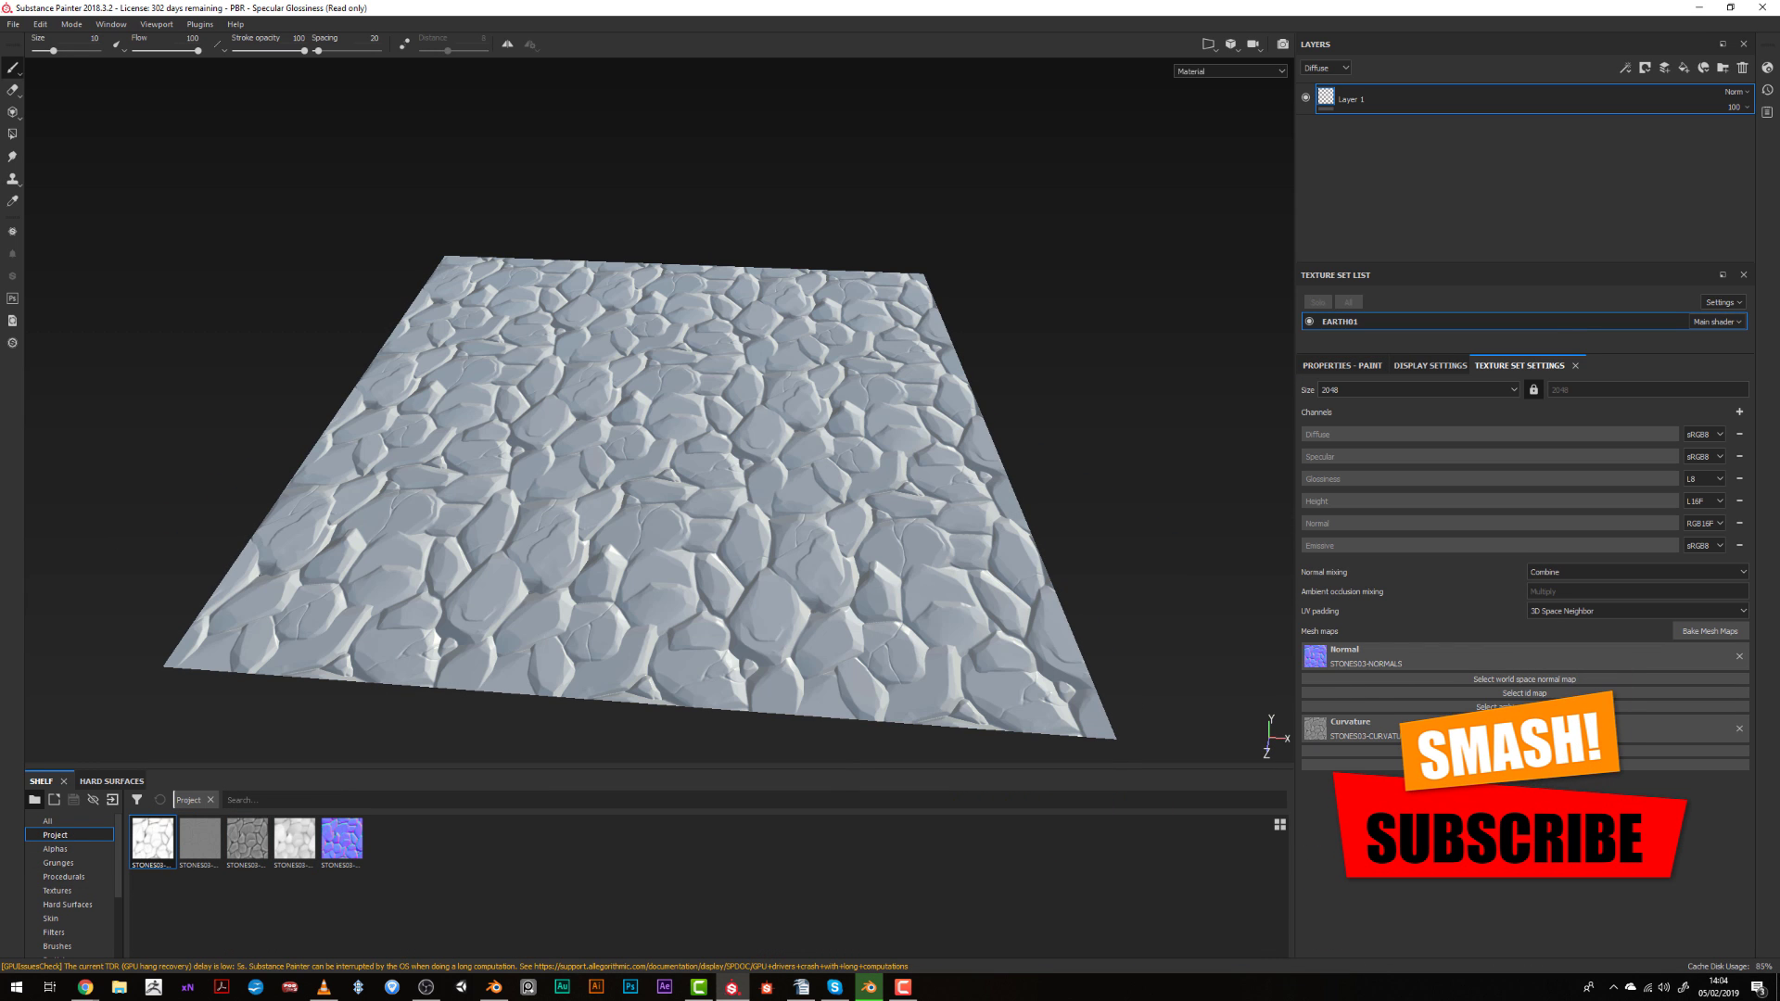
drag(1618, 705, 1619, 710)
Set the paint brush's diffuse color to a muted red.
scroll(640, 533, up, 6)
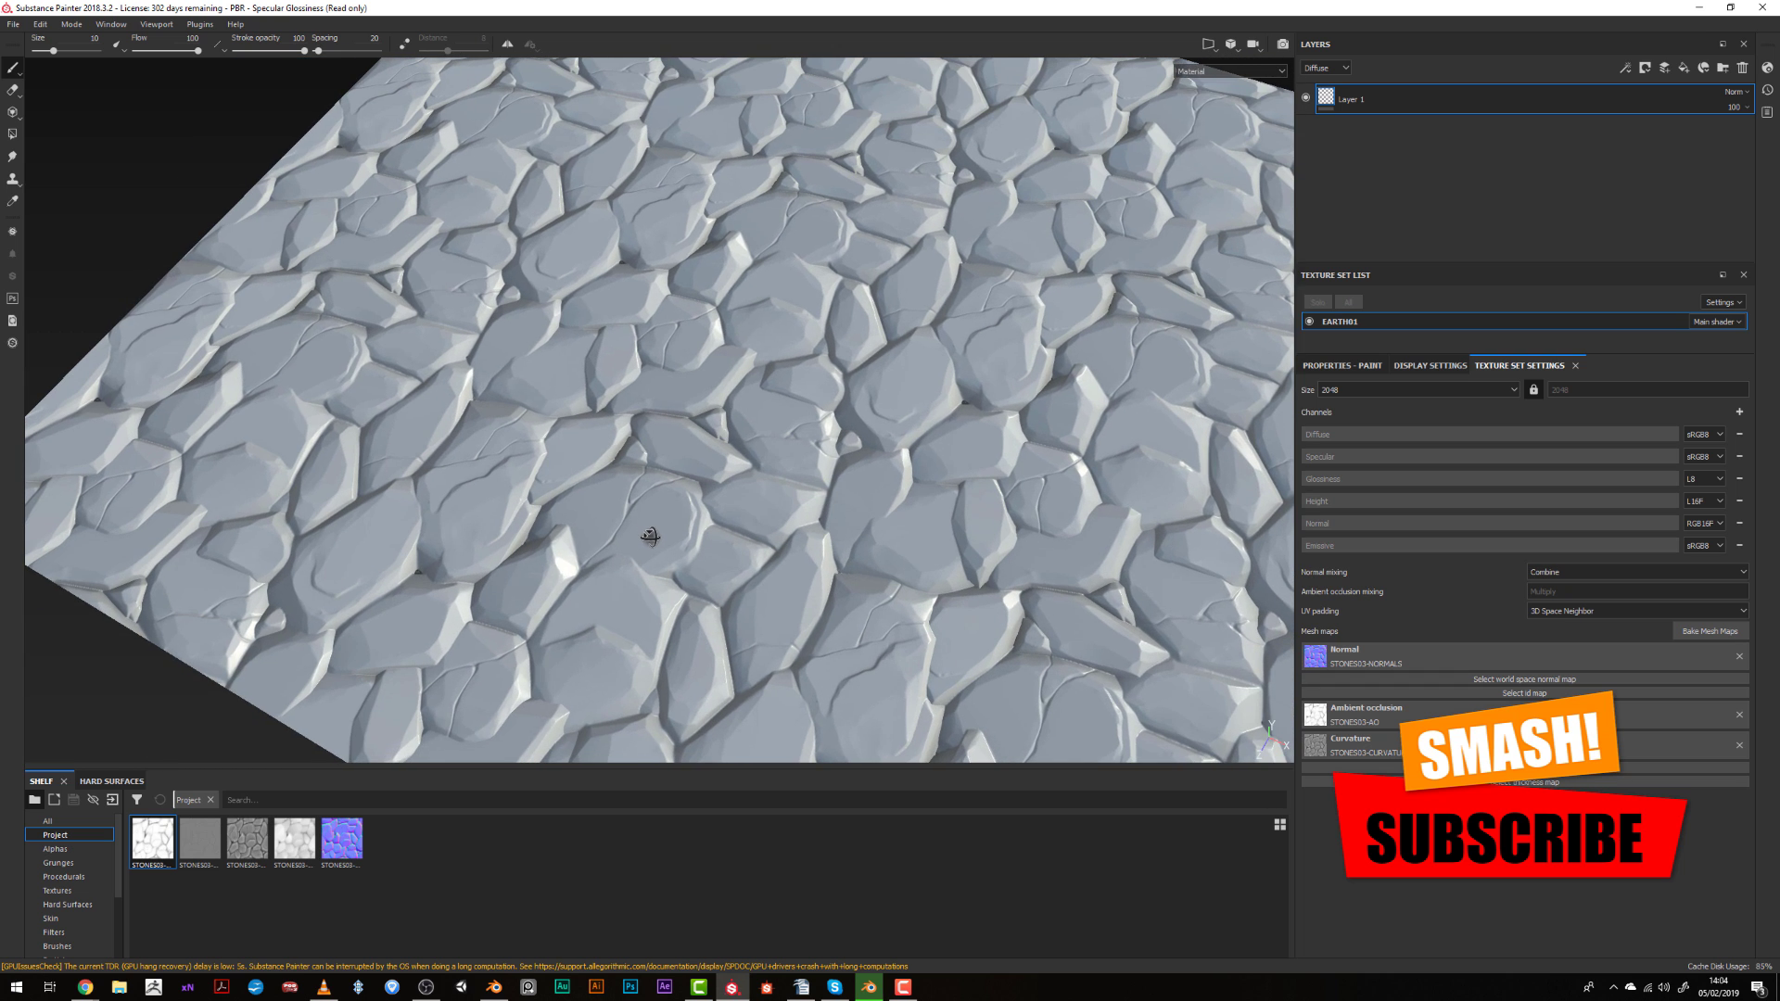
alt+drag(649, 536, 695, 541)
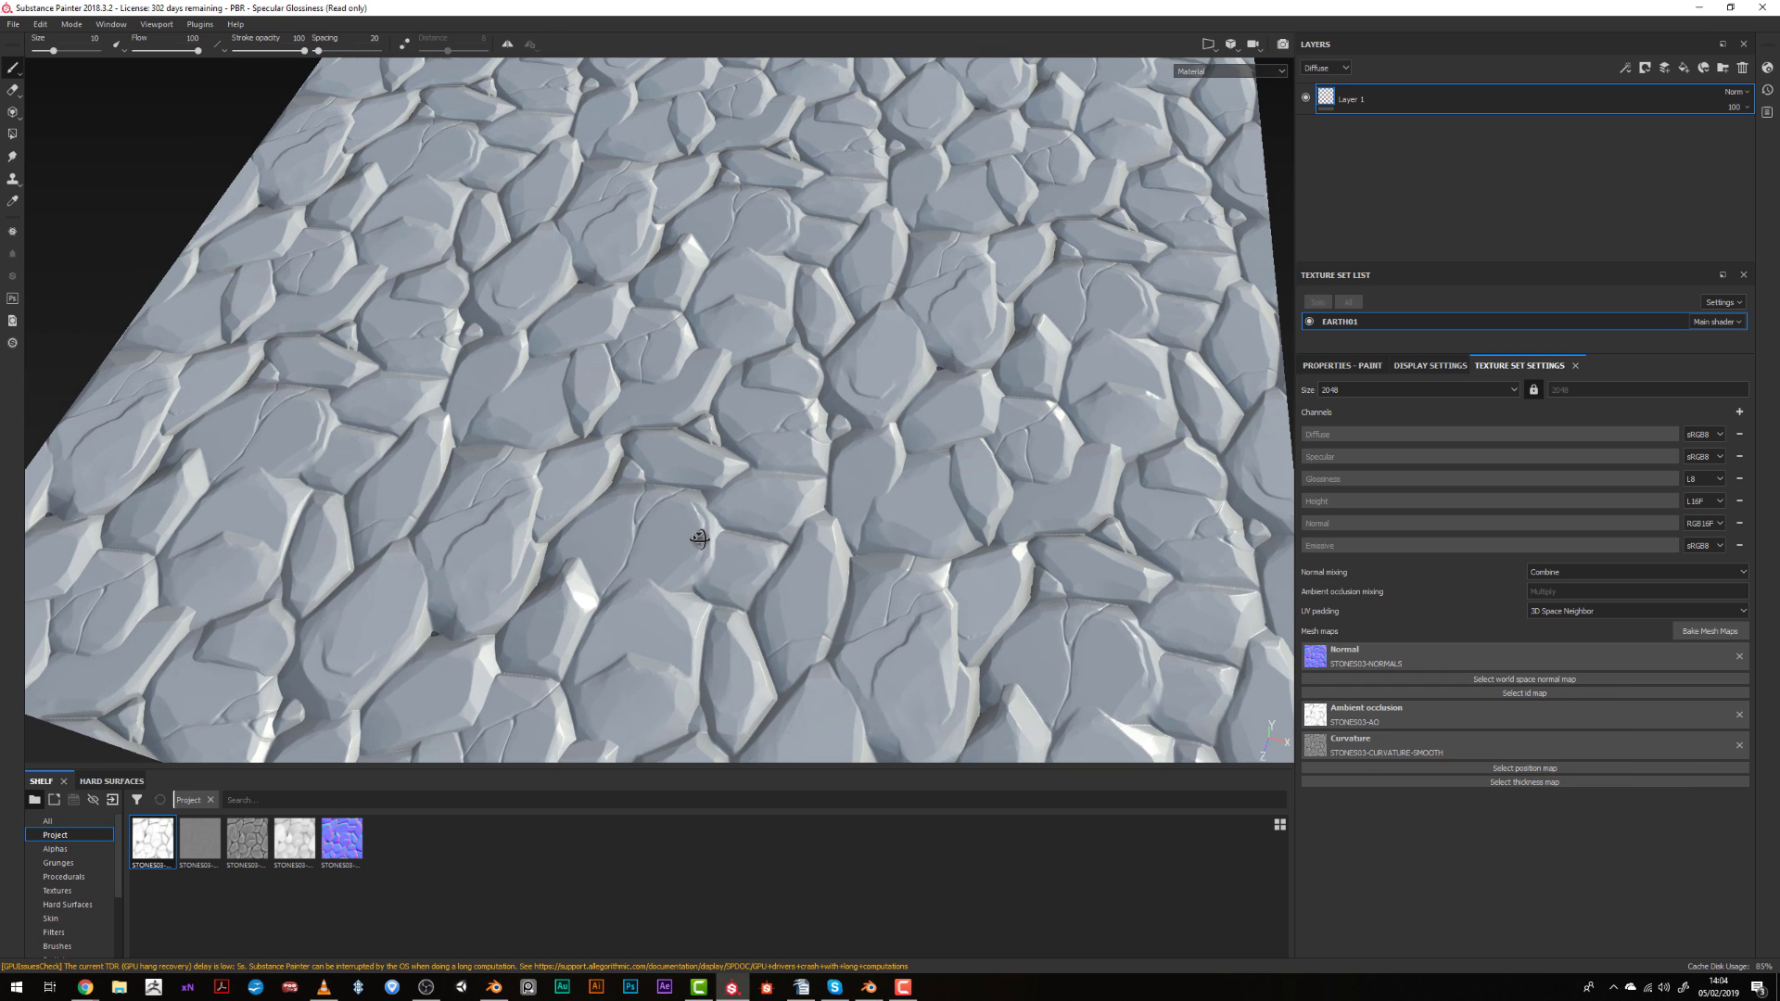
click(1426, 367)
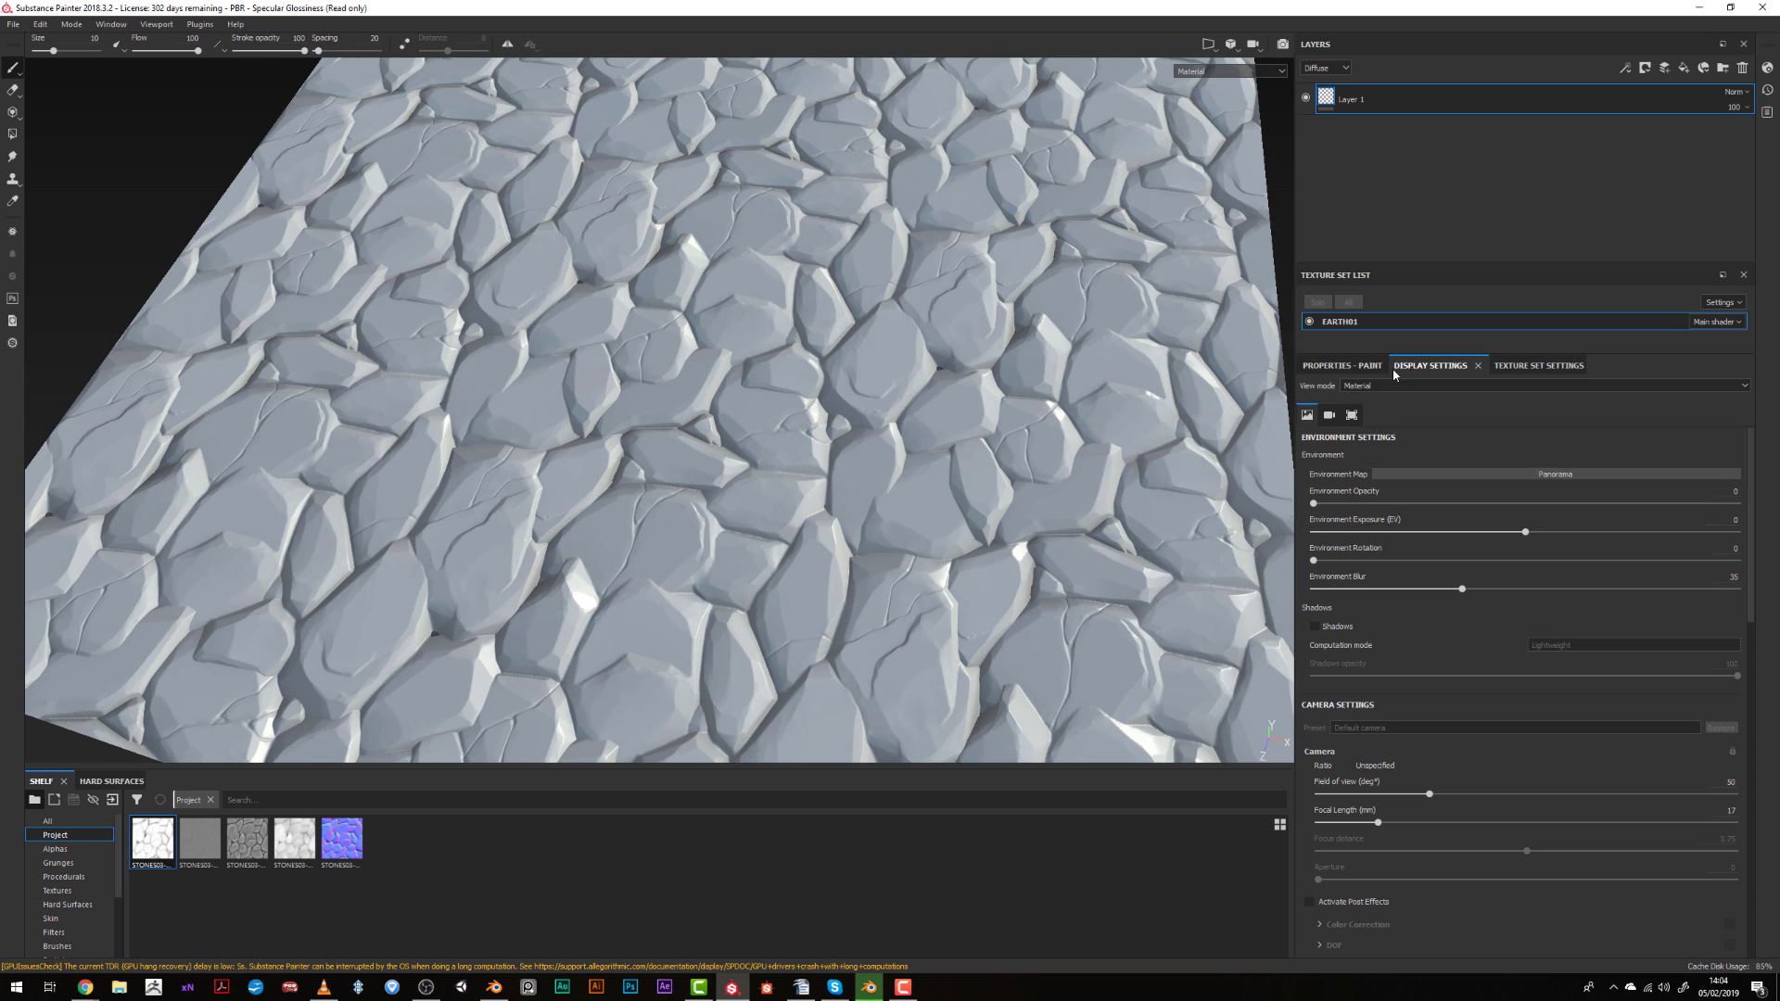
click(1342, 367)
scroll(1421, 836, down, 10)
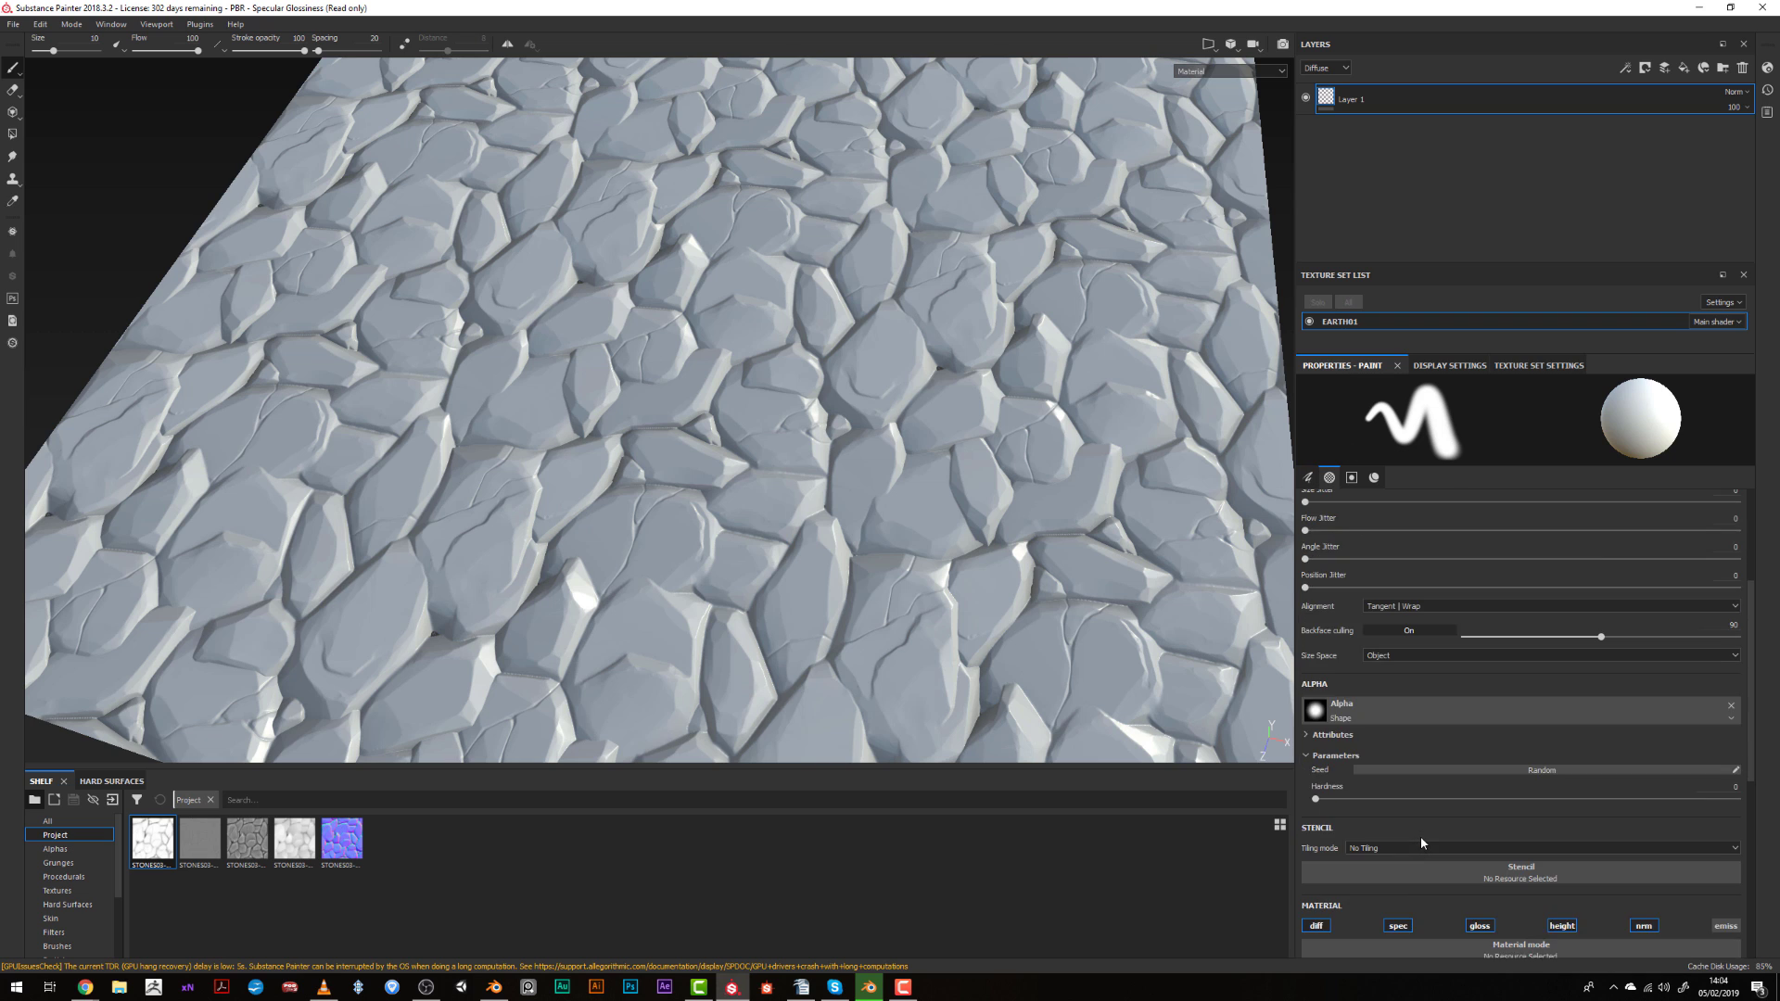
click(1419, 730)
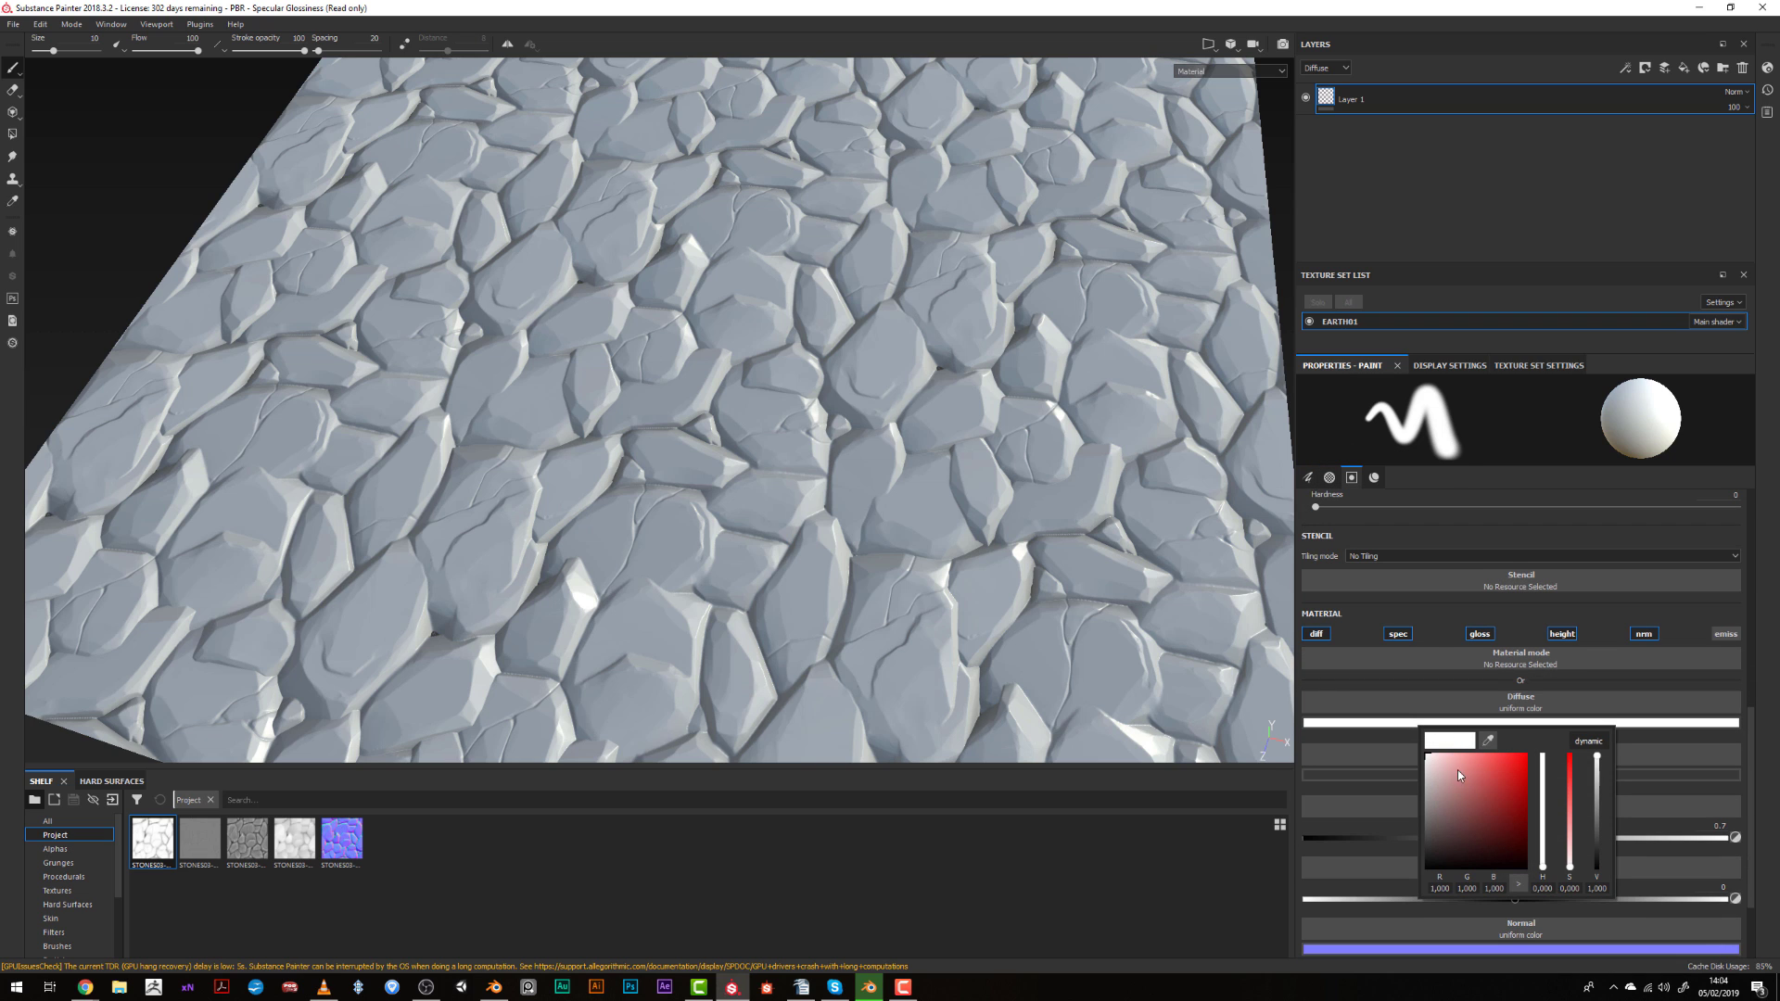
click(1481, 782)
Paint red test strokes across the tile borders of the stone plane to check that they repeat seamlessly.
drag(894, 386, 765, 399)
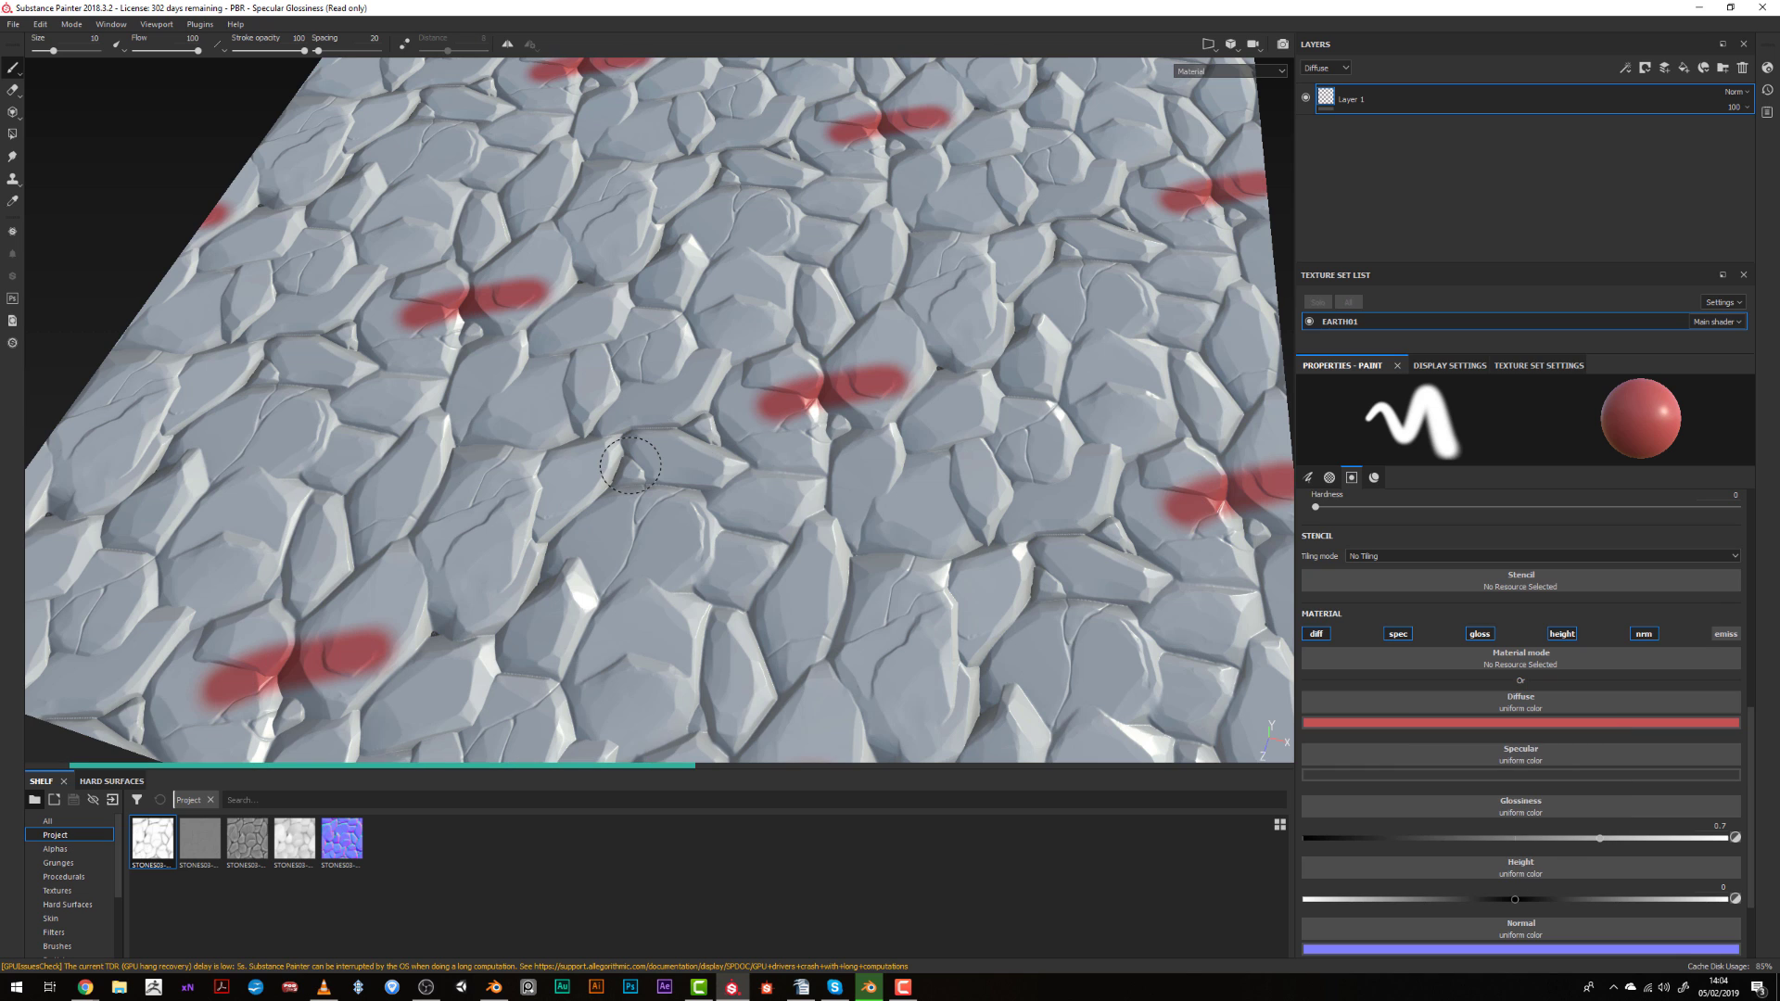
mouse_move(630, 463)
mouse_down()
mouse_move(593, 492)
mouse_move(519, 487)
mouse_move(441, 399)
mouse_move(412, 313)
mouse_up()
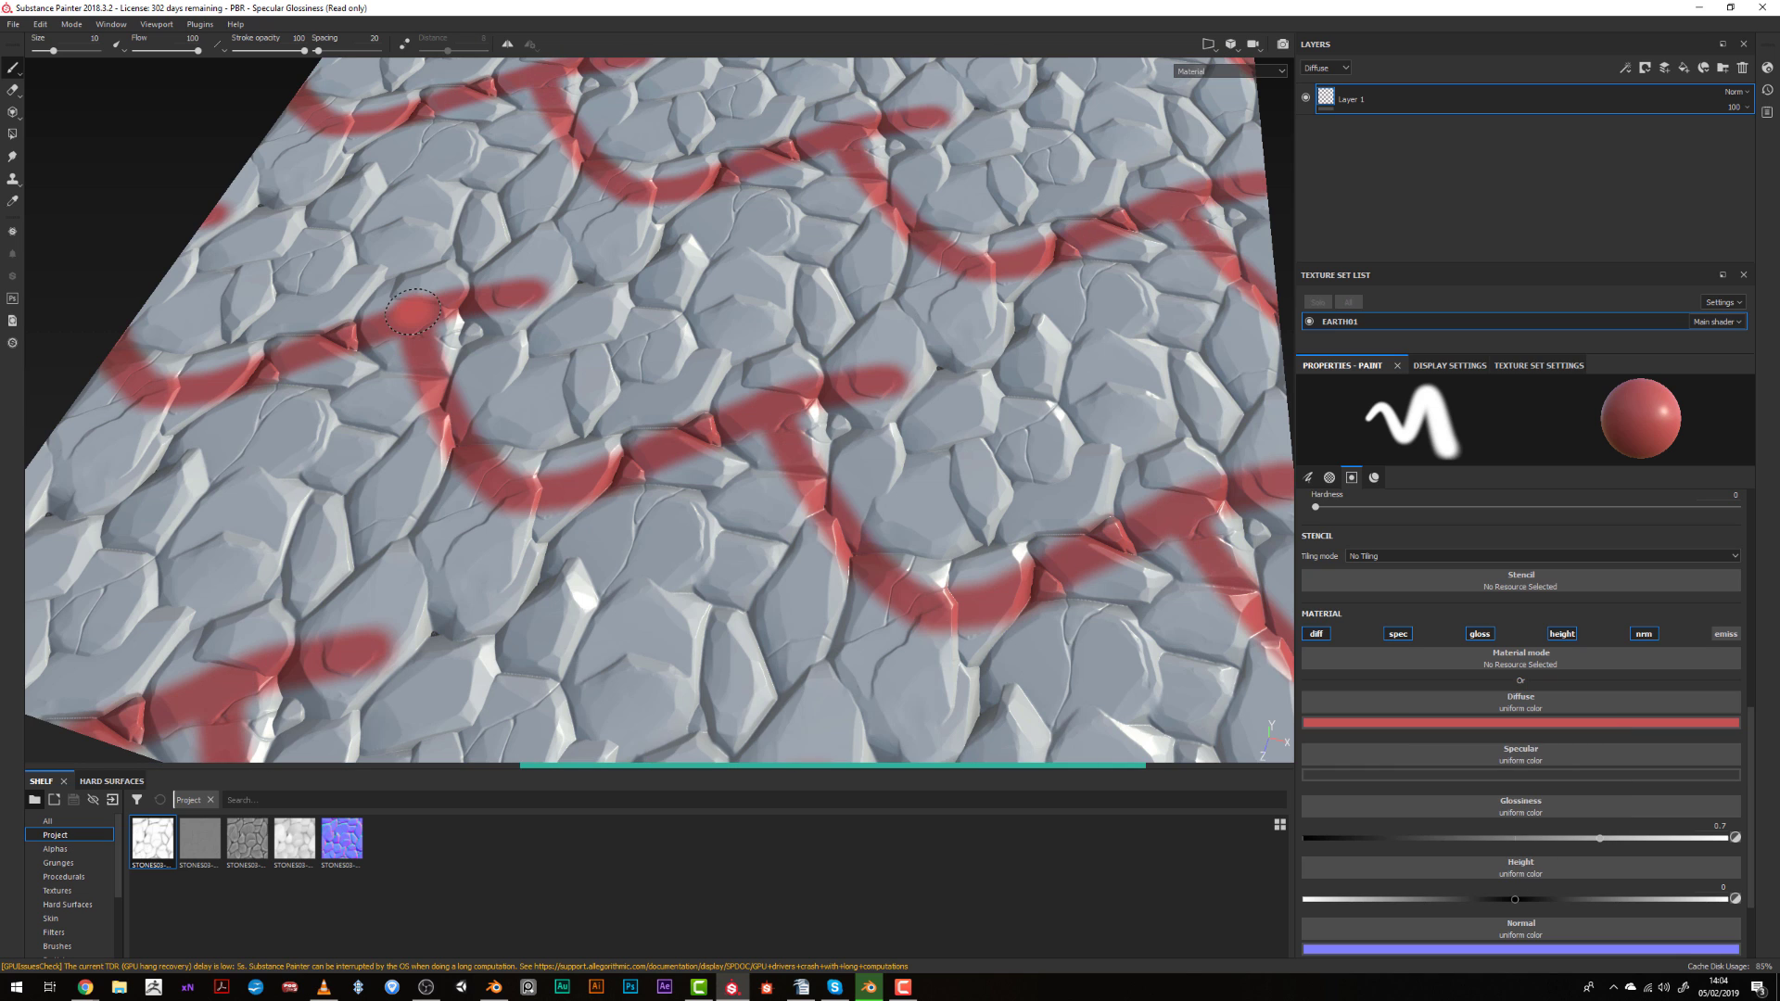
scroll(518, 318, up, 2)
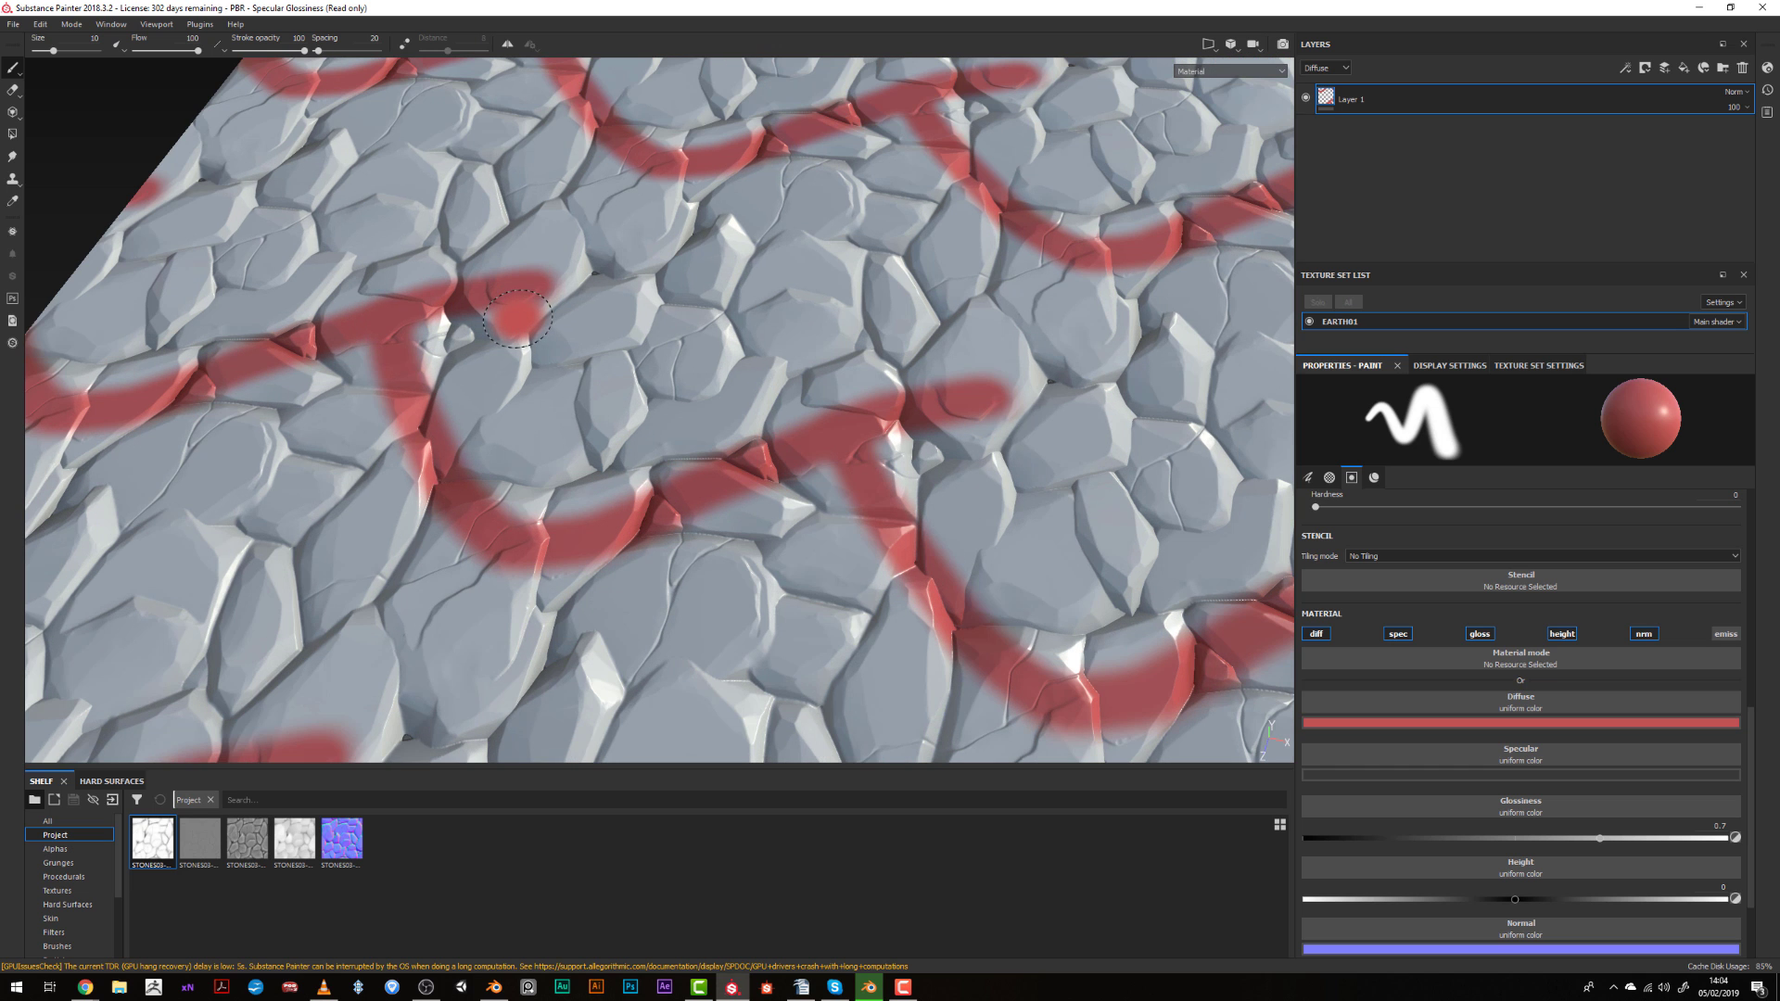
scroll(517, 316, down, 4)
scroll(519, 318, up, 2)
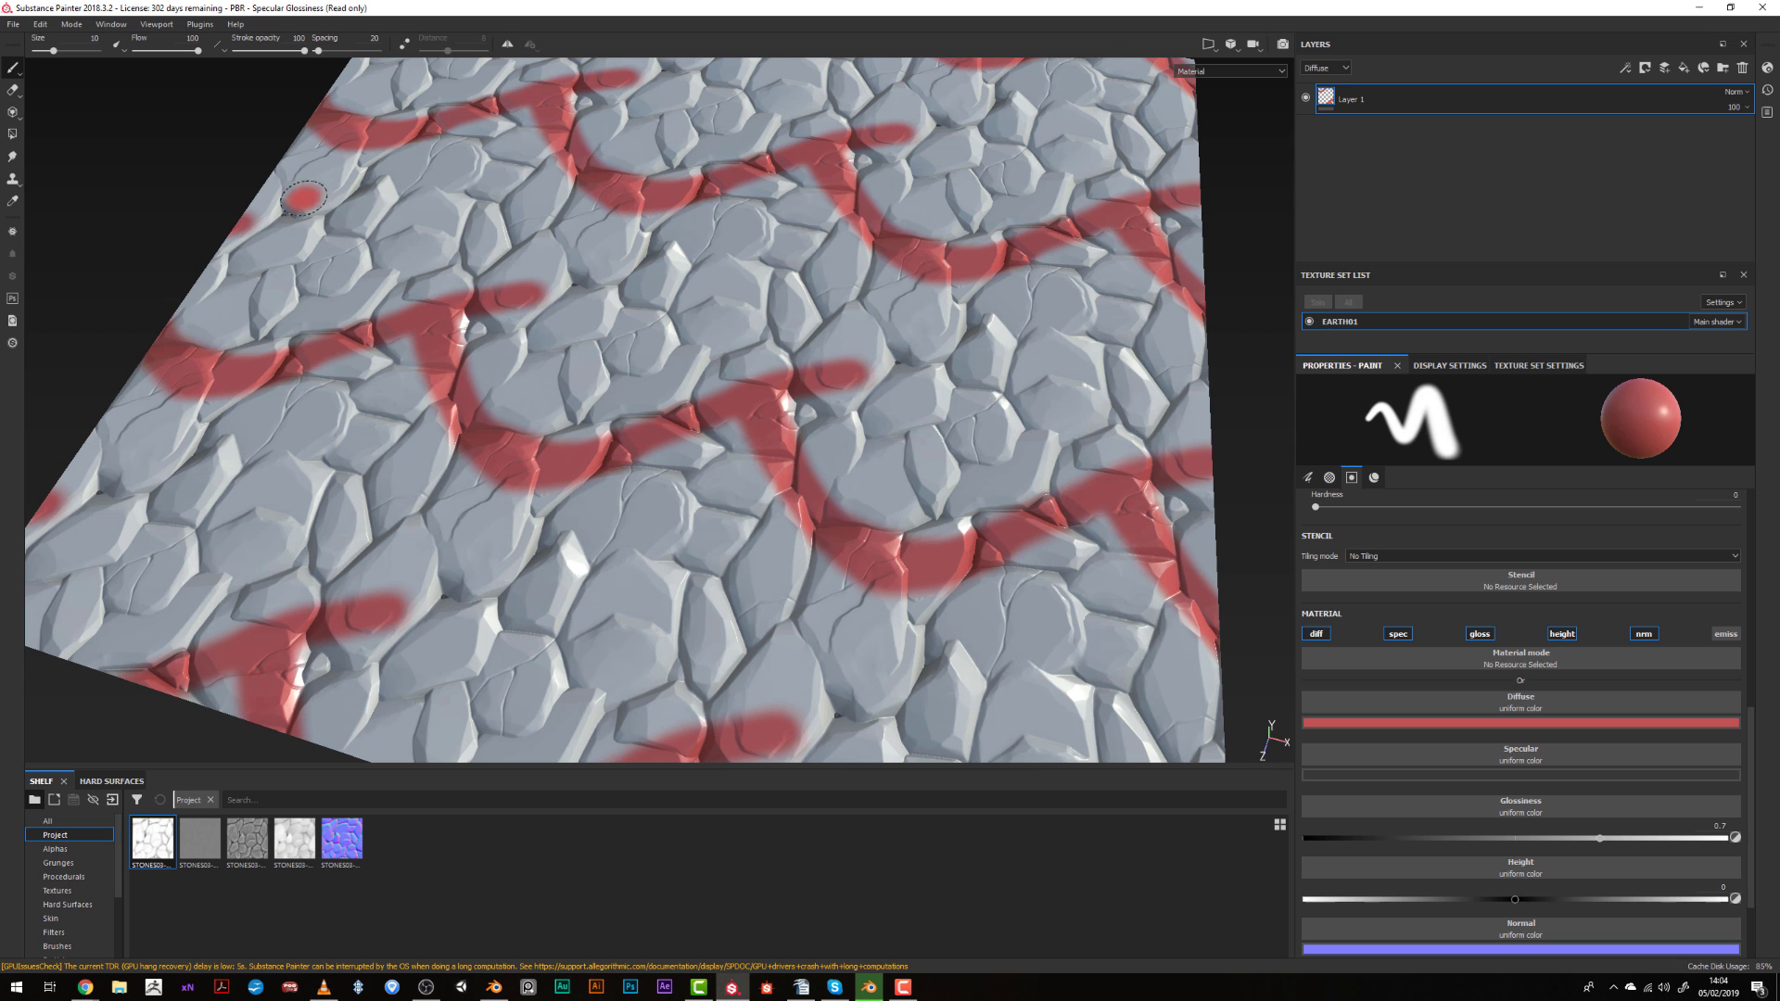
Open the recent project with the NOARA-STONES-V2 material and inspect its Diffuse and Glossiness channels on the plane.
click(14, 24)
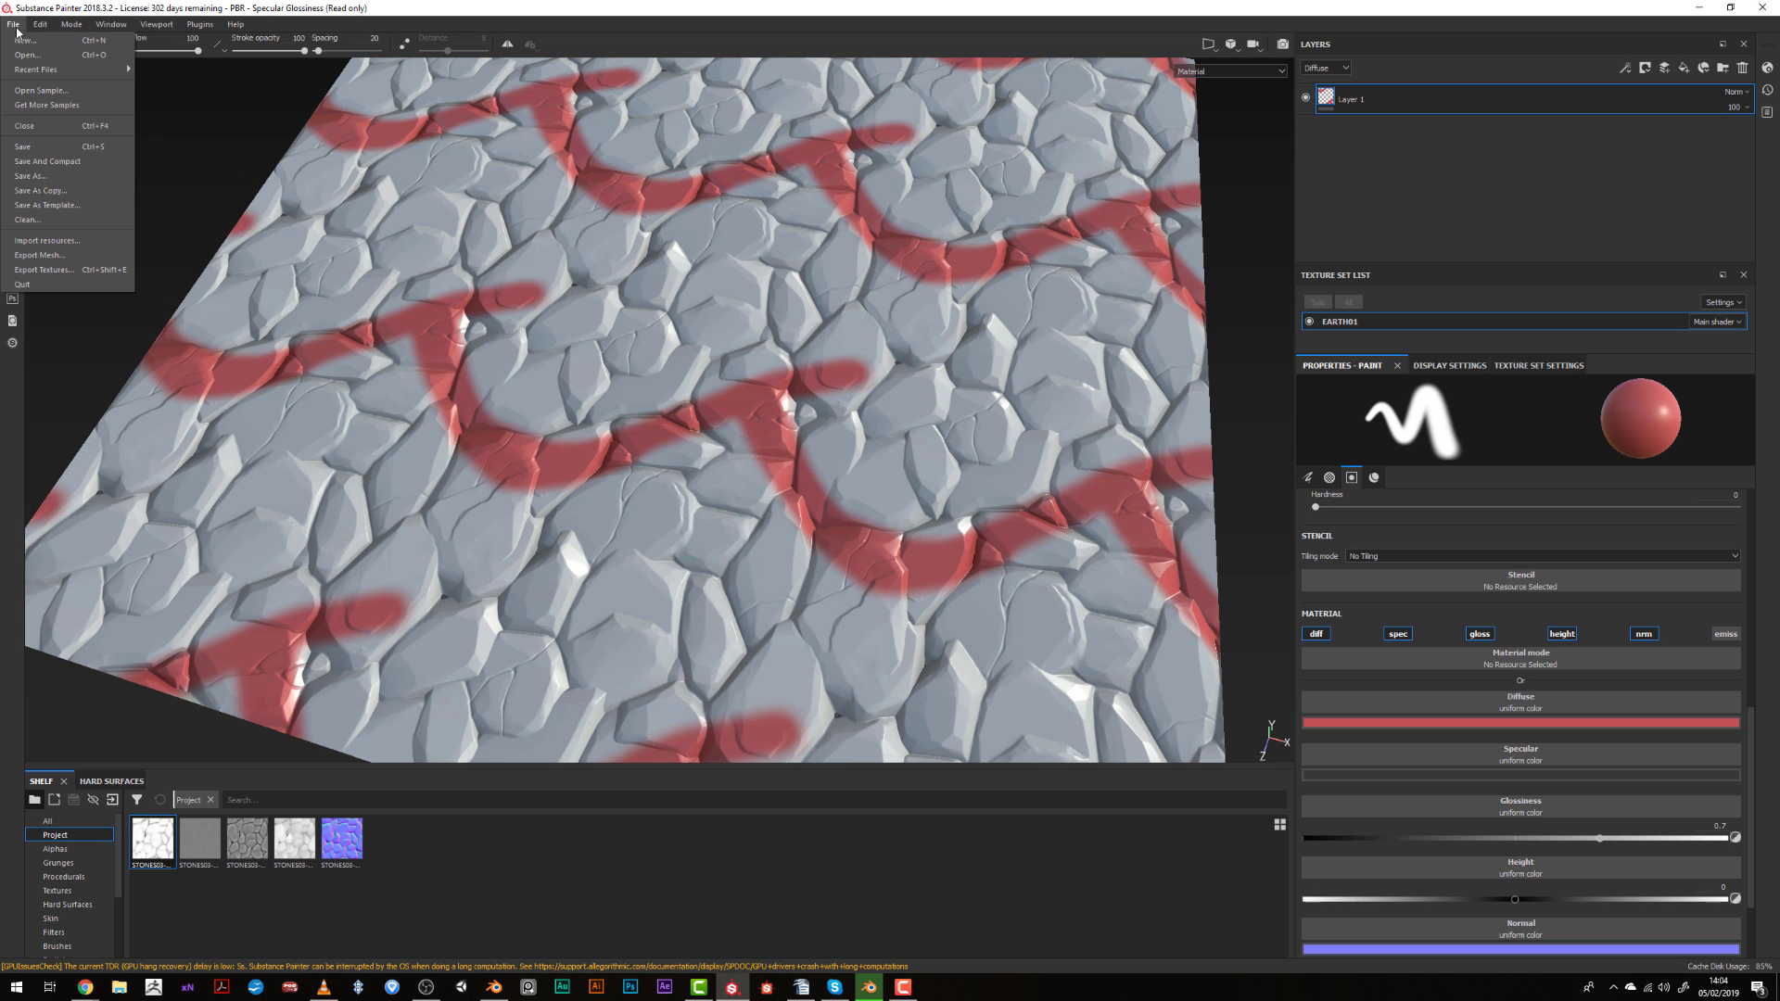
mouse_move(28, 69)
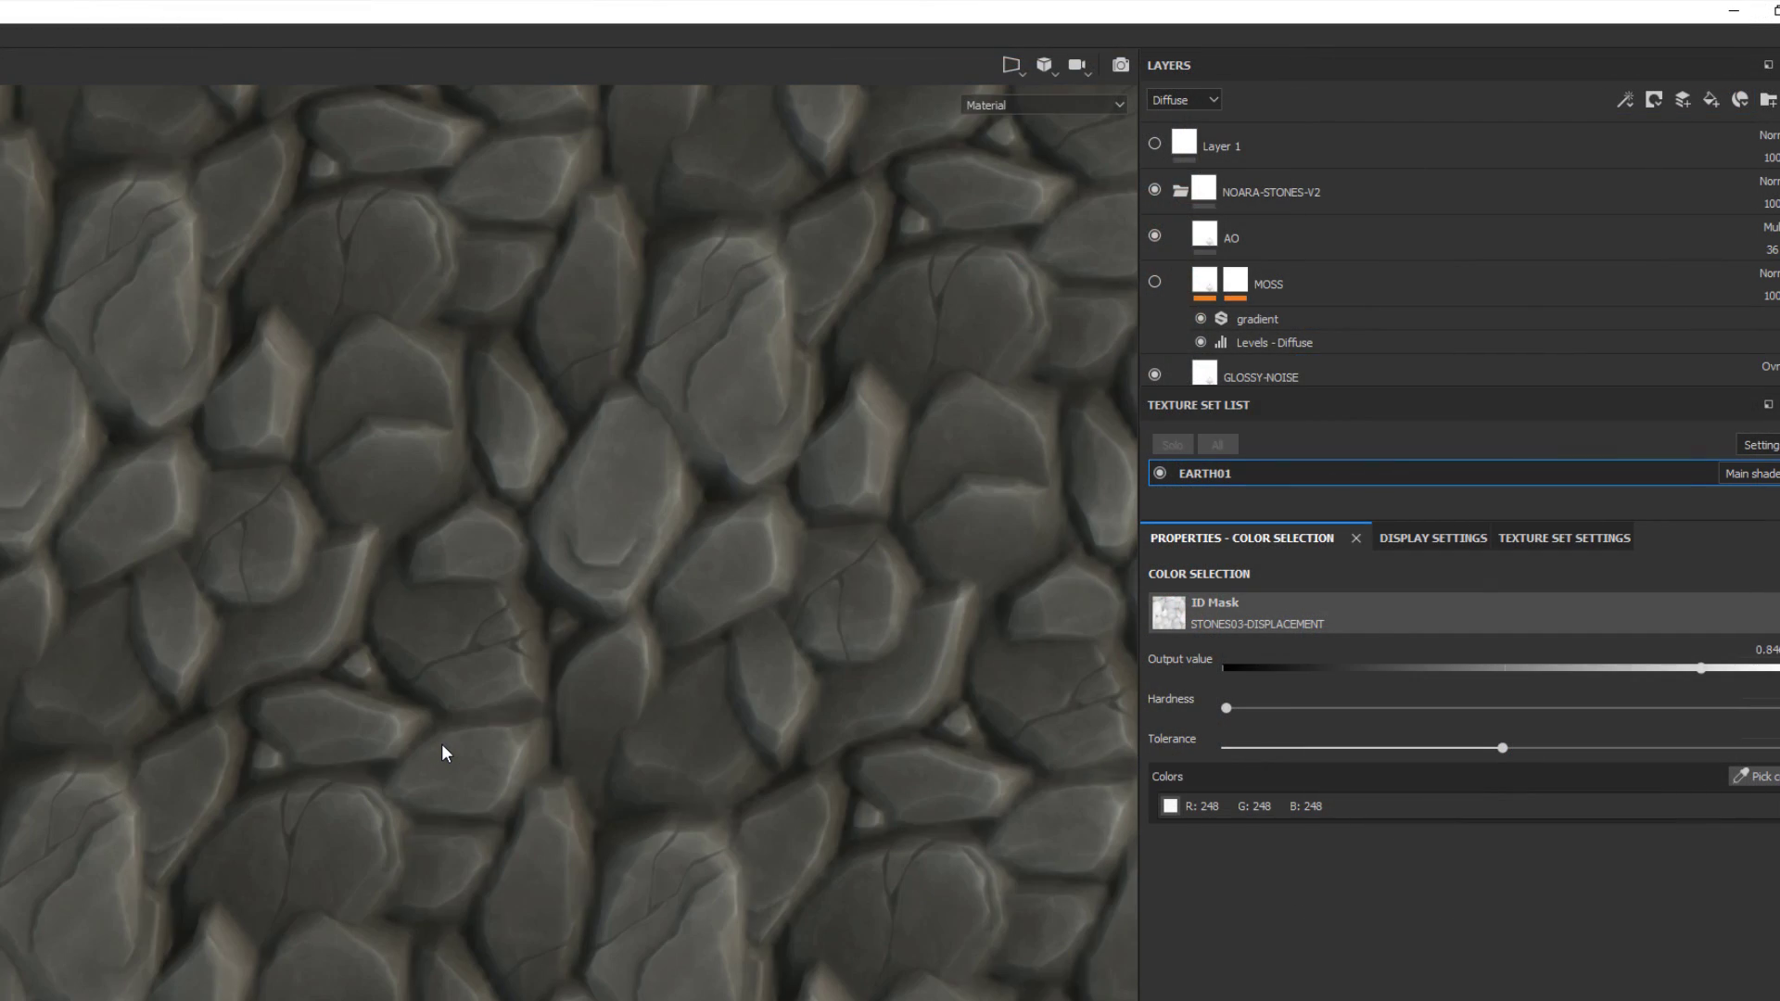
alt+drag(376, 810, 719, 707)
key(c)
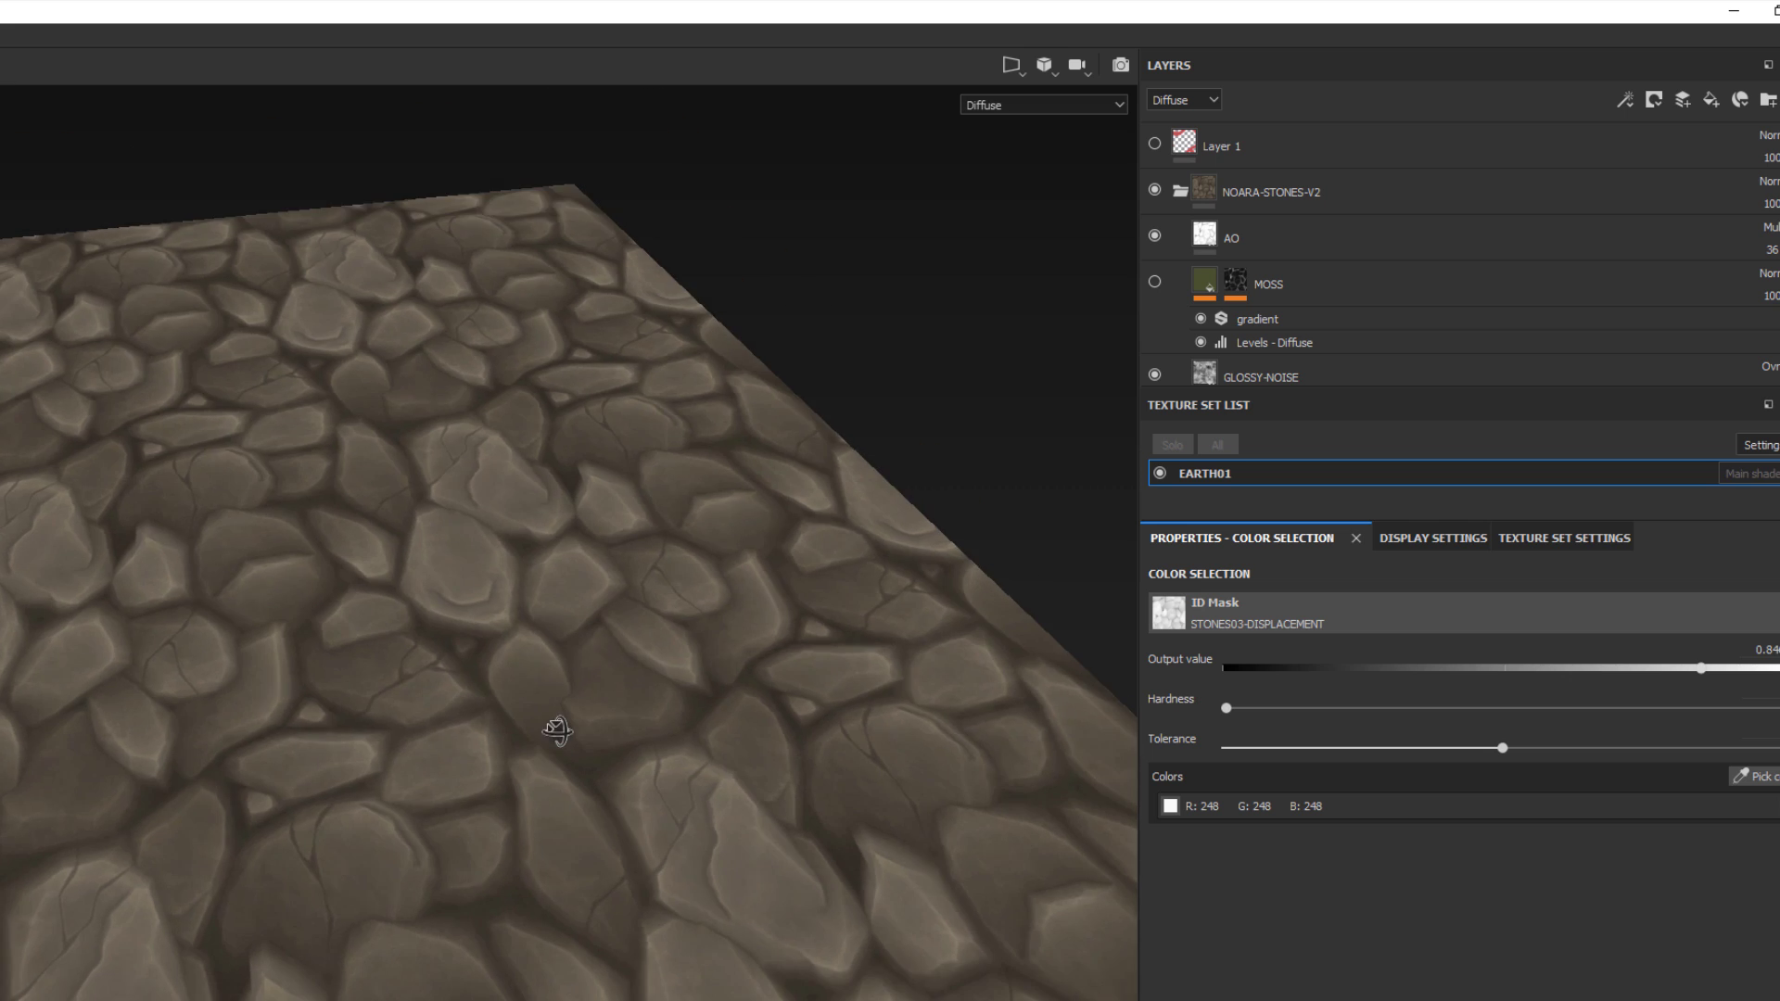
key(c)
key(c)
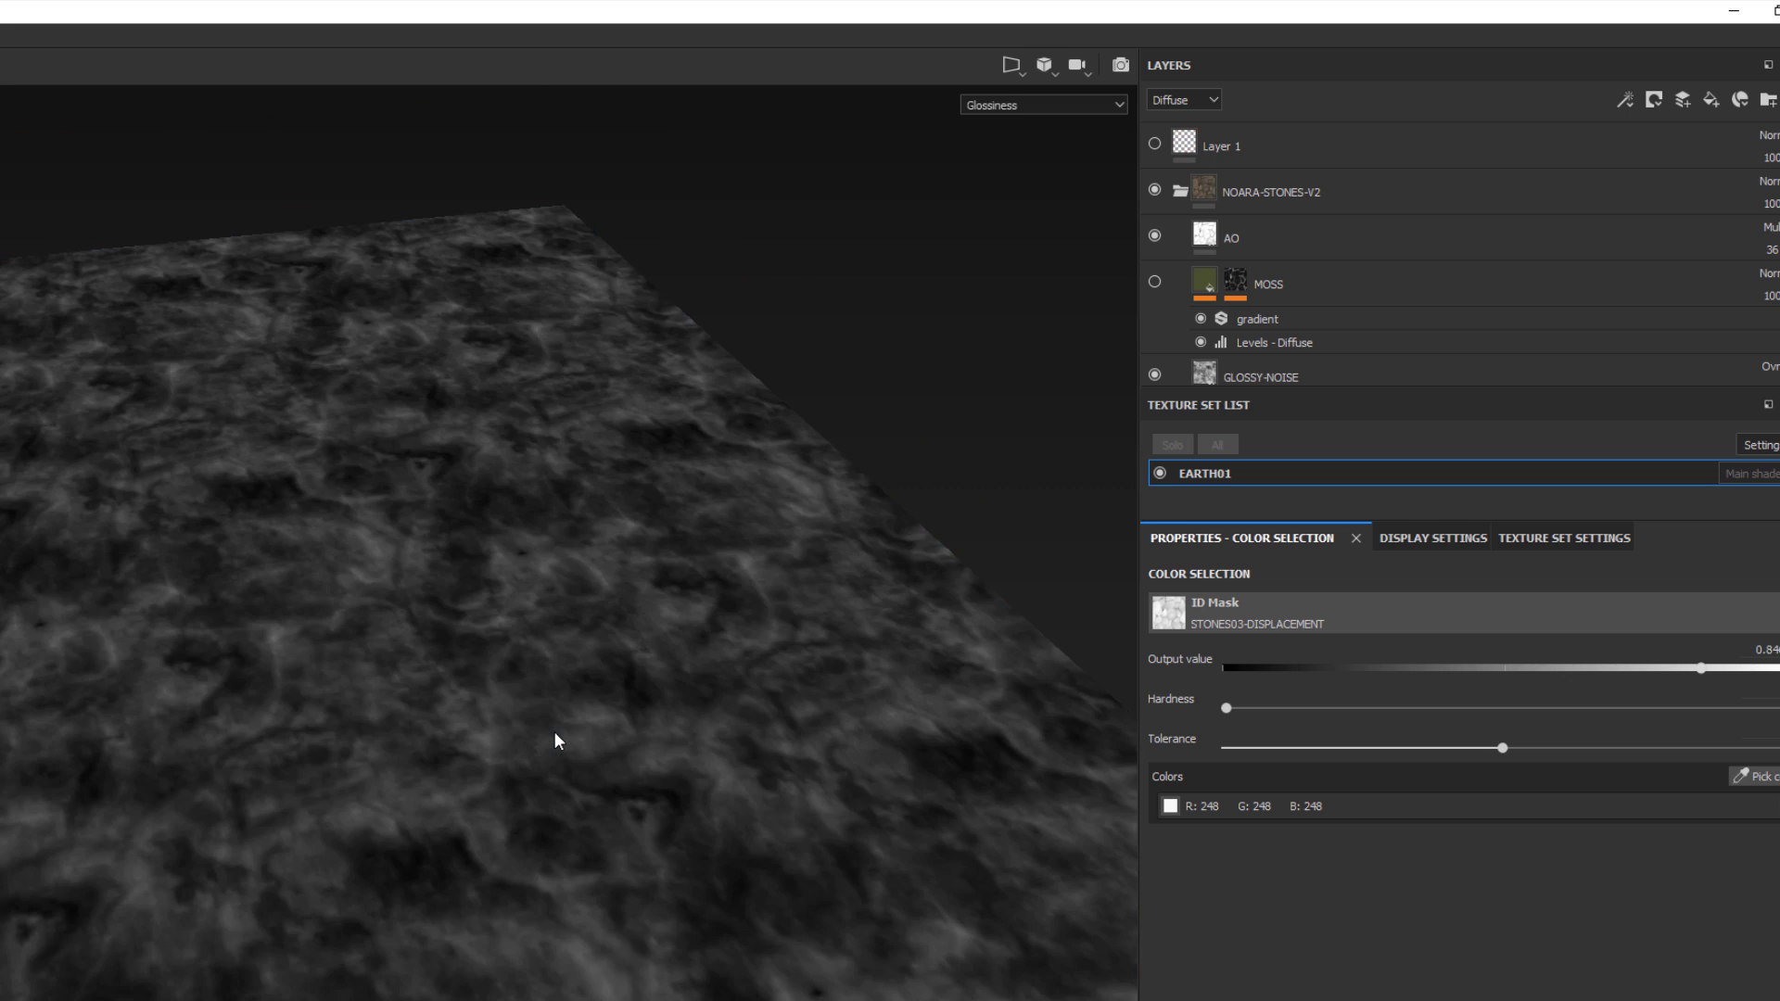
View the stone plane in the Emissive, Normal+Height+Mesh, Mask and Diffuse channels, and return to the Material view.
key(c)
key(c)
key(c)
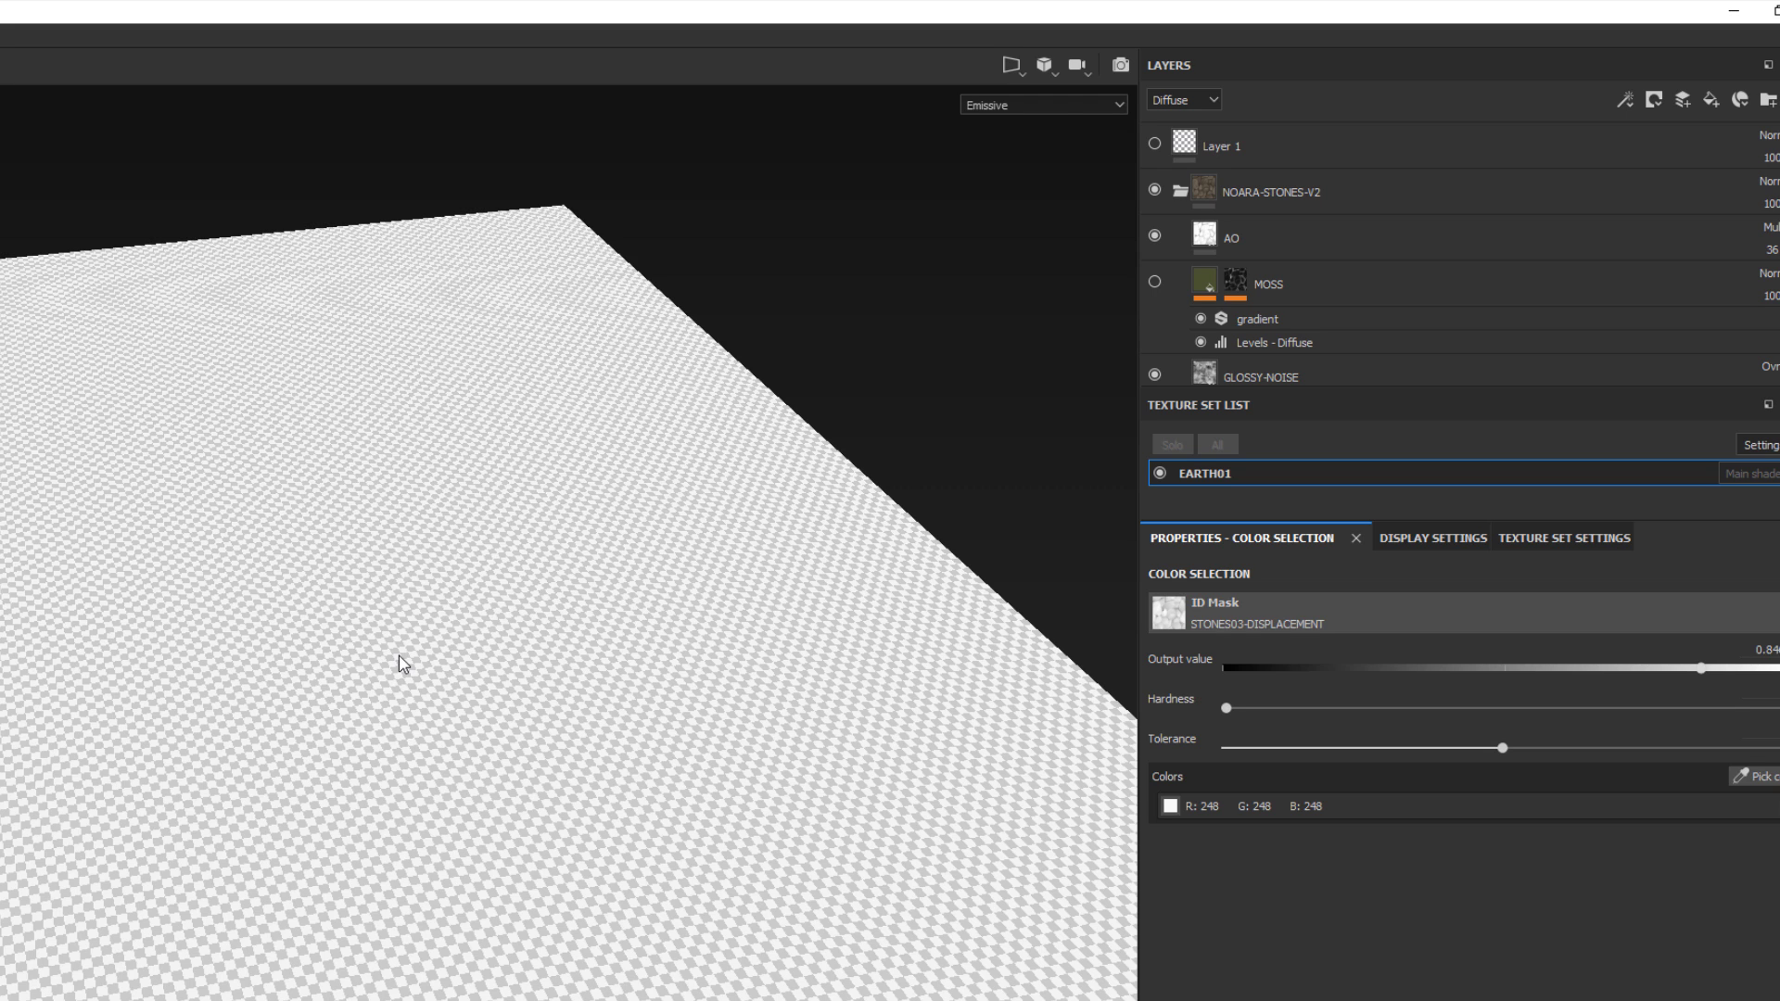
key(c)
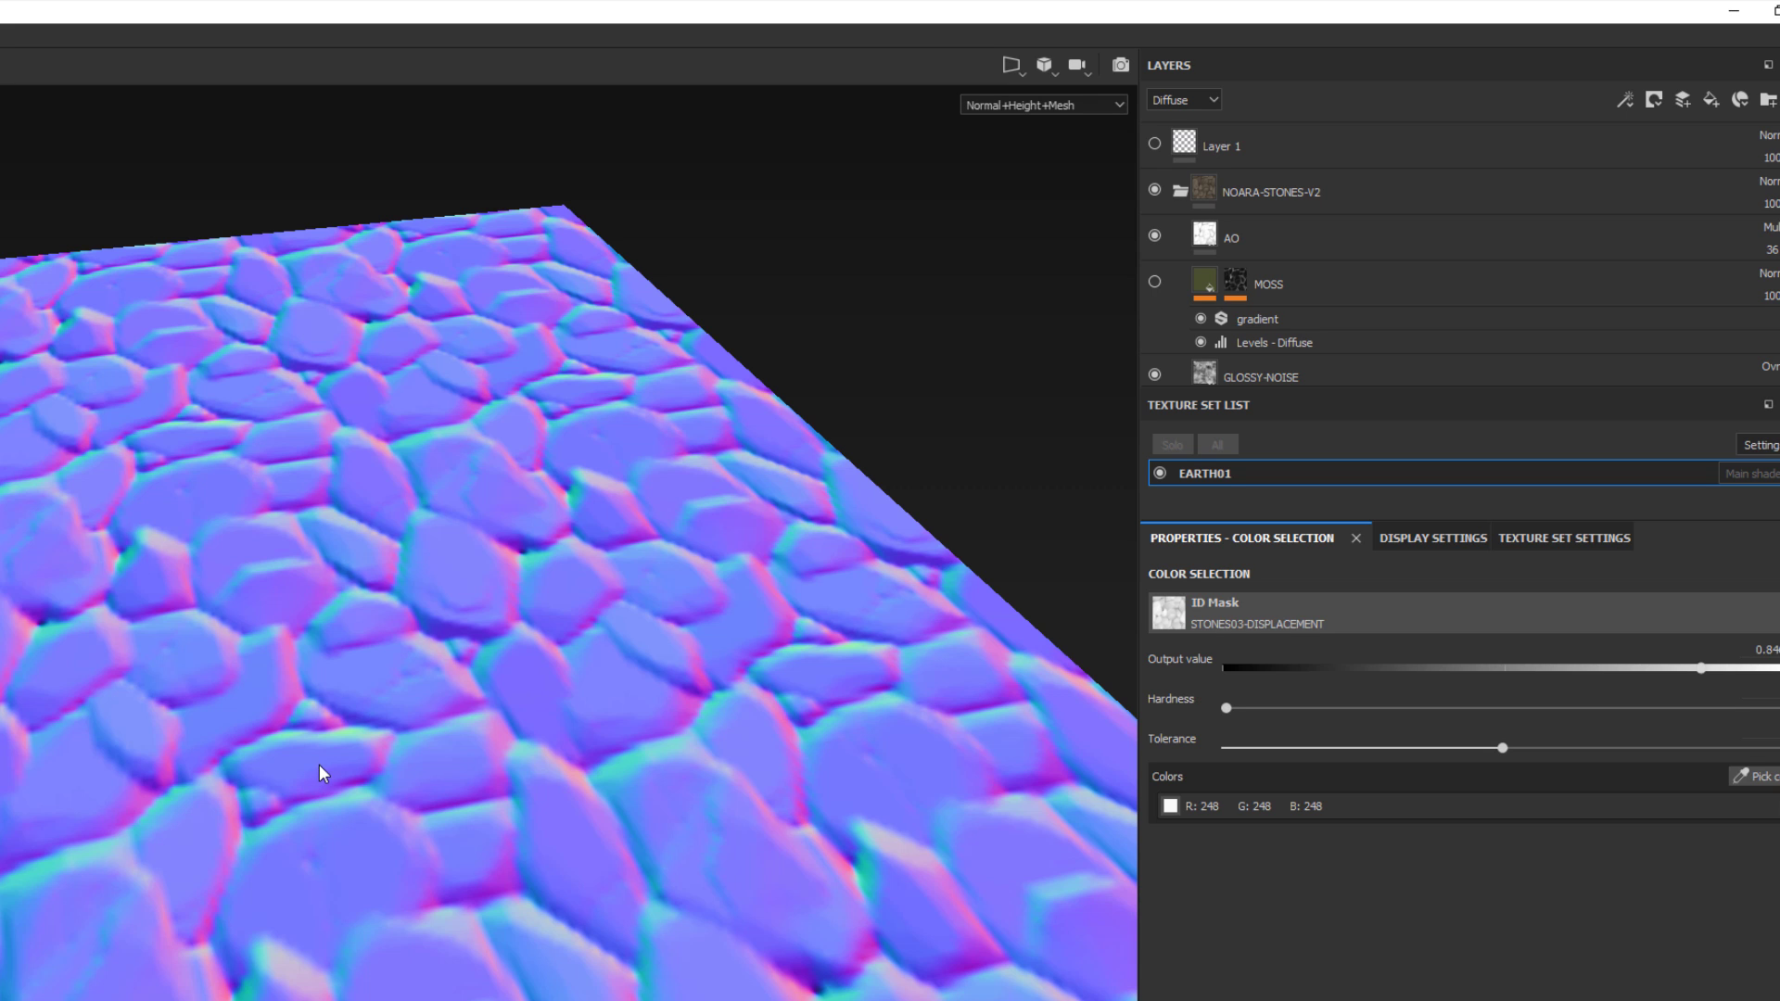
alt+drag(321, 749, 318, 765)
key(c)
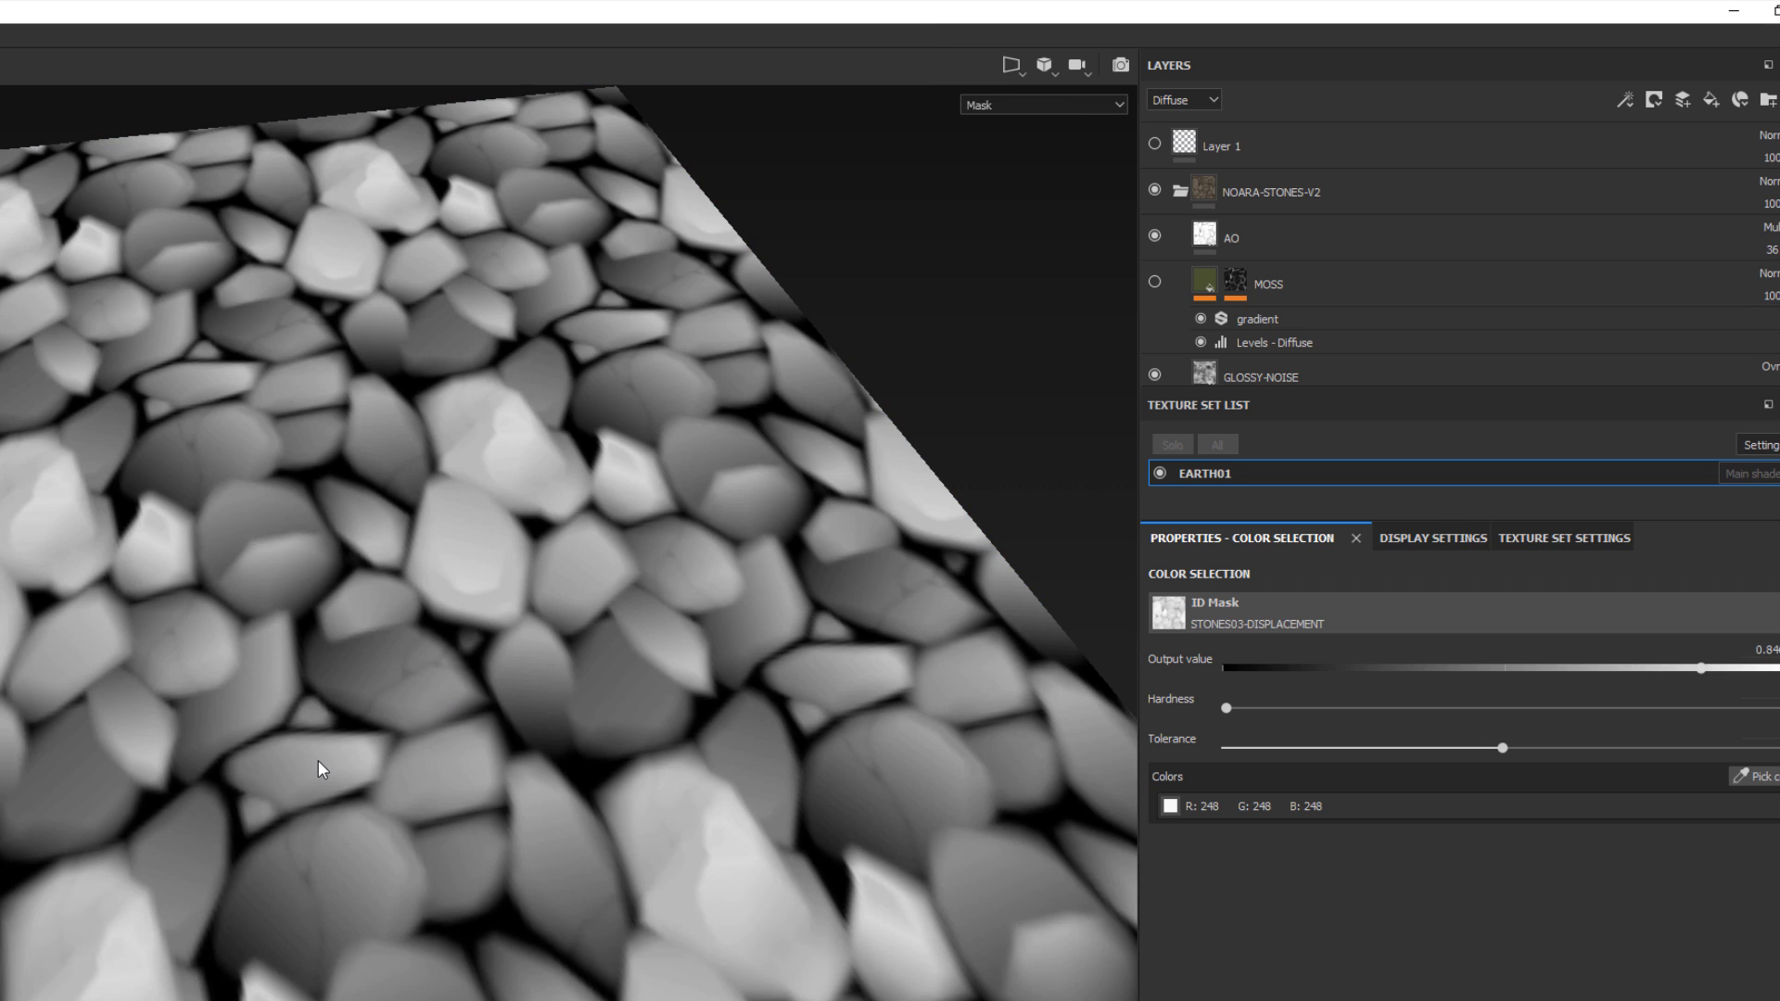
key(c)
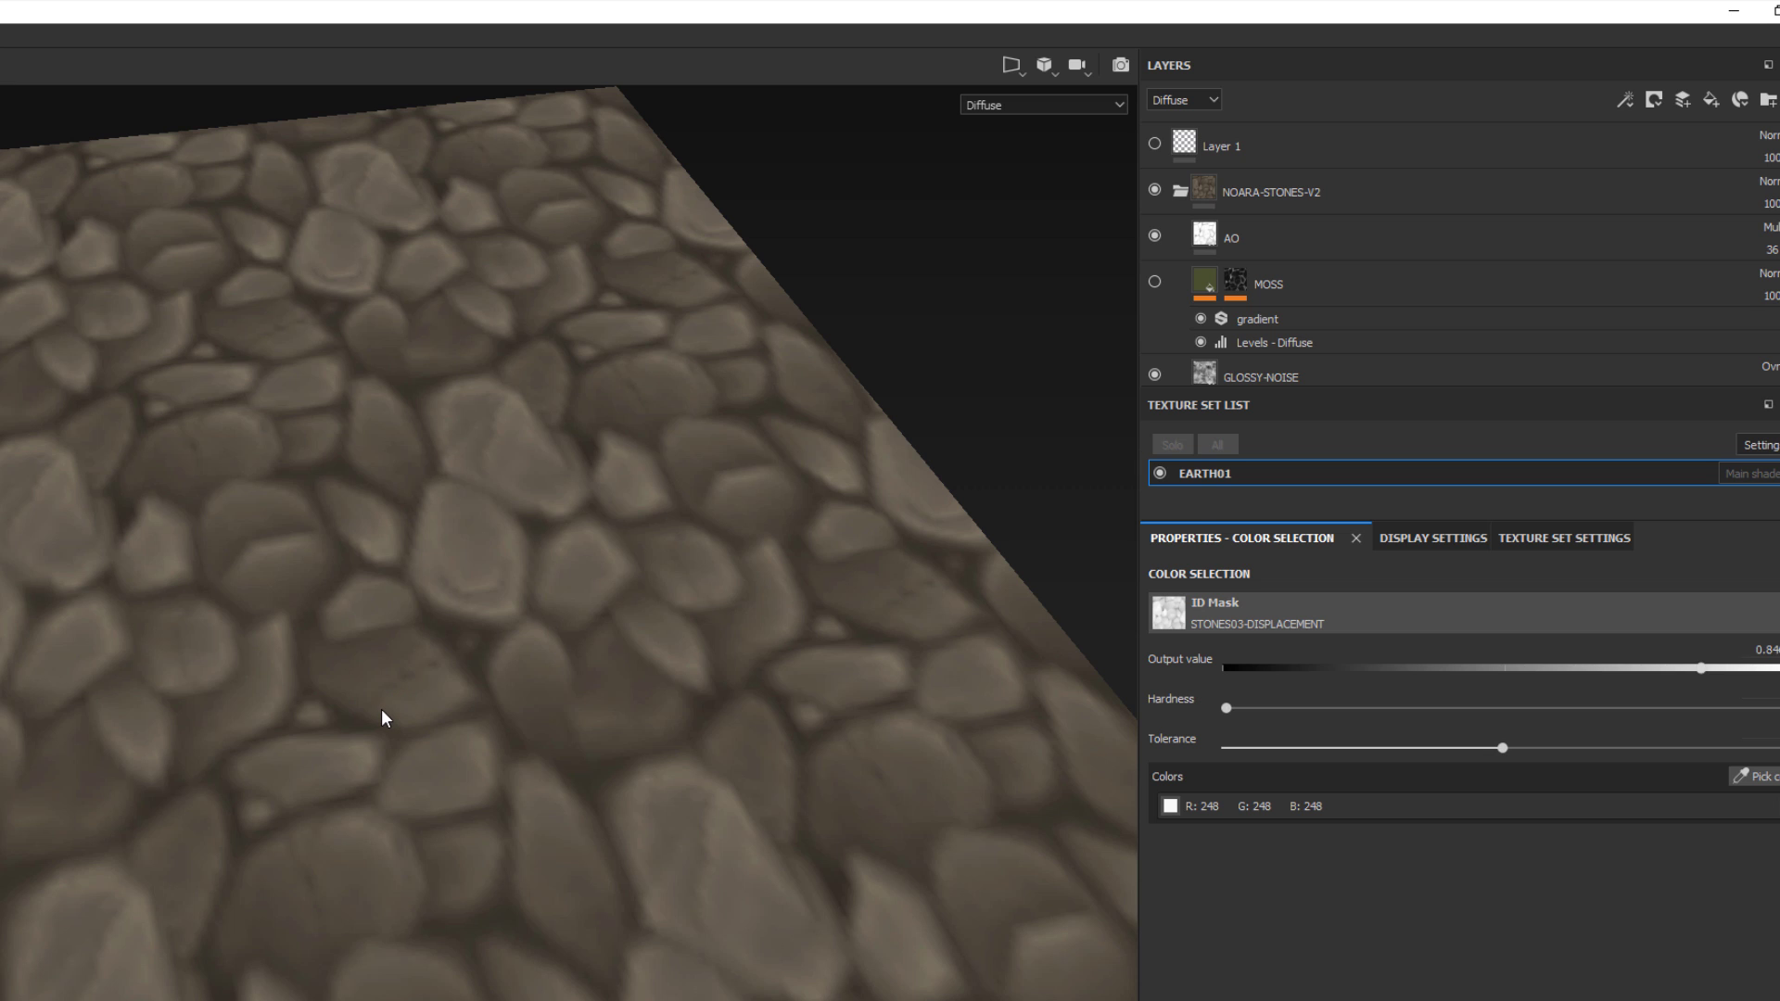
scroll(435, 747, down, 1)
scroll(435, 748, up, 3)
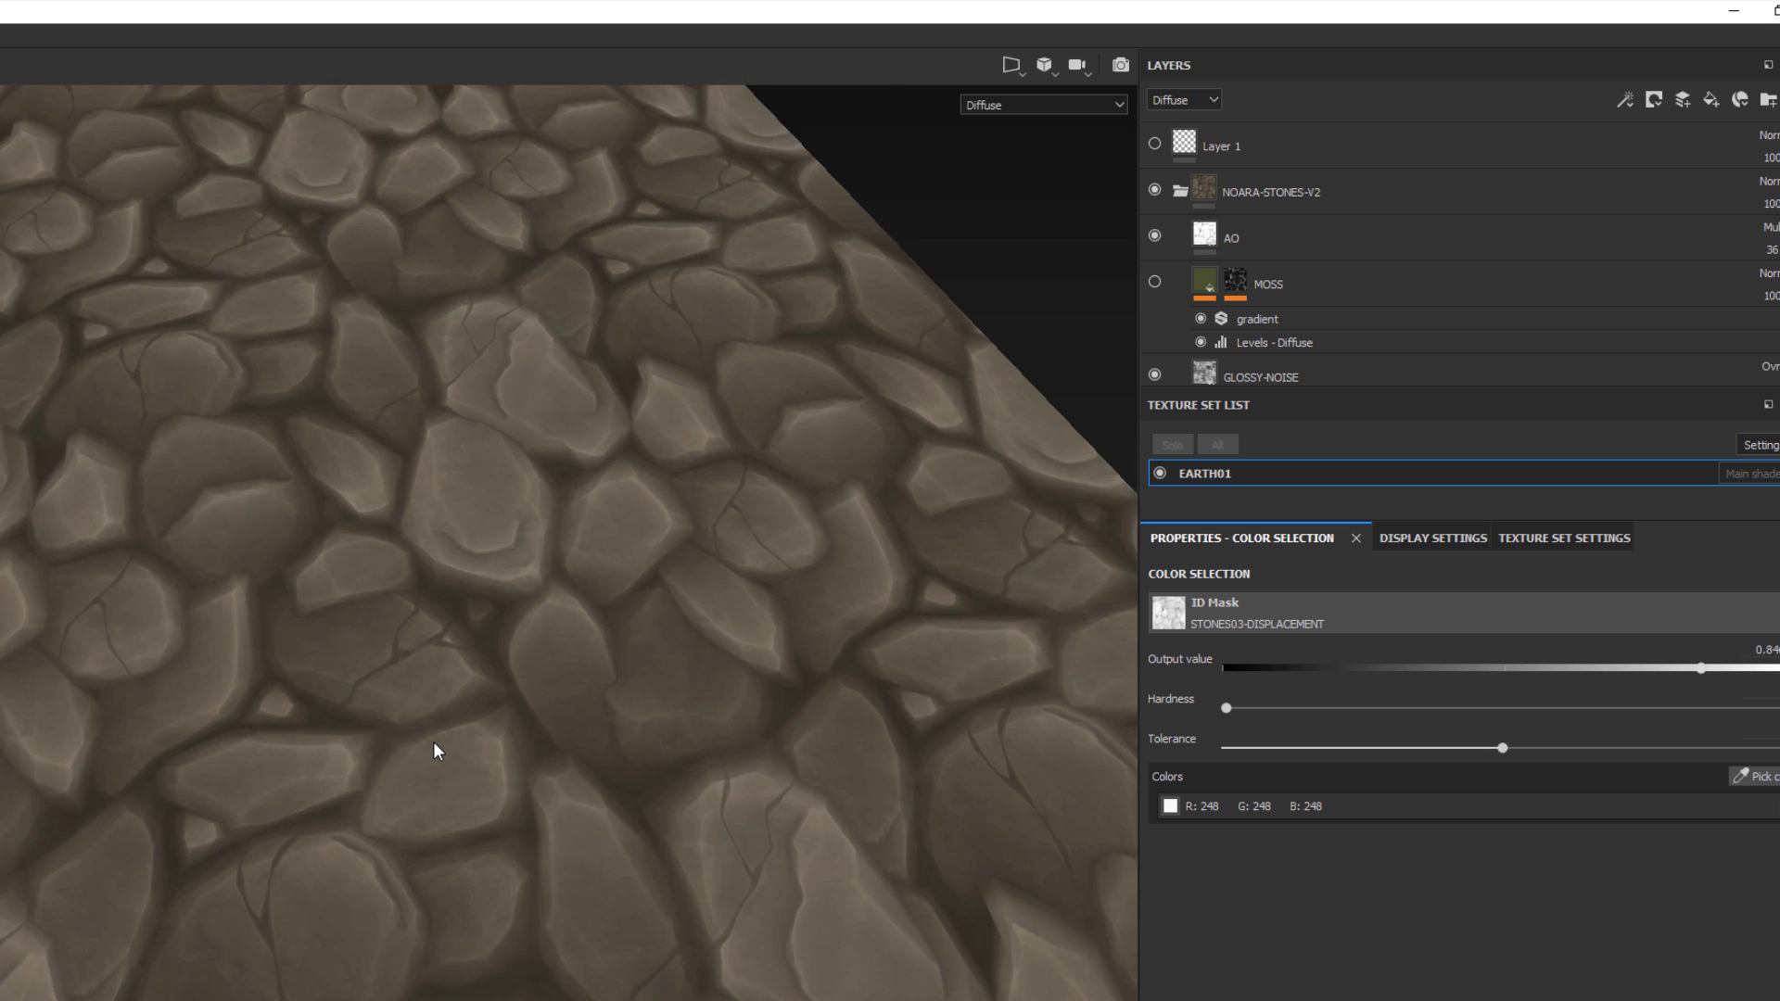
scroll(436, 749, up, 2)
key(m)
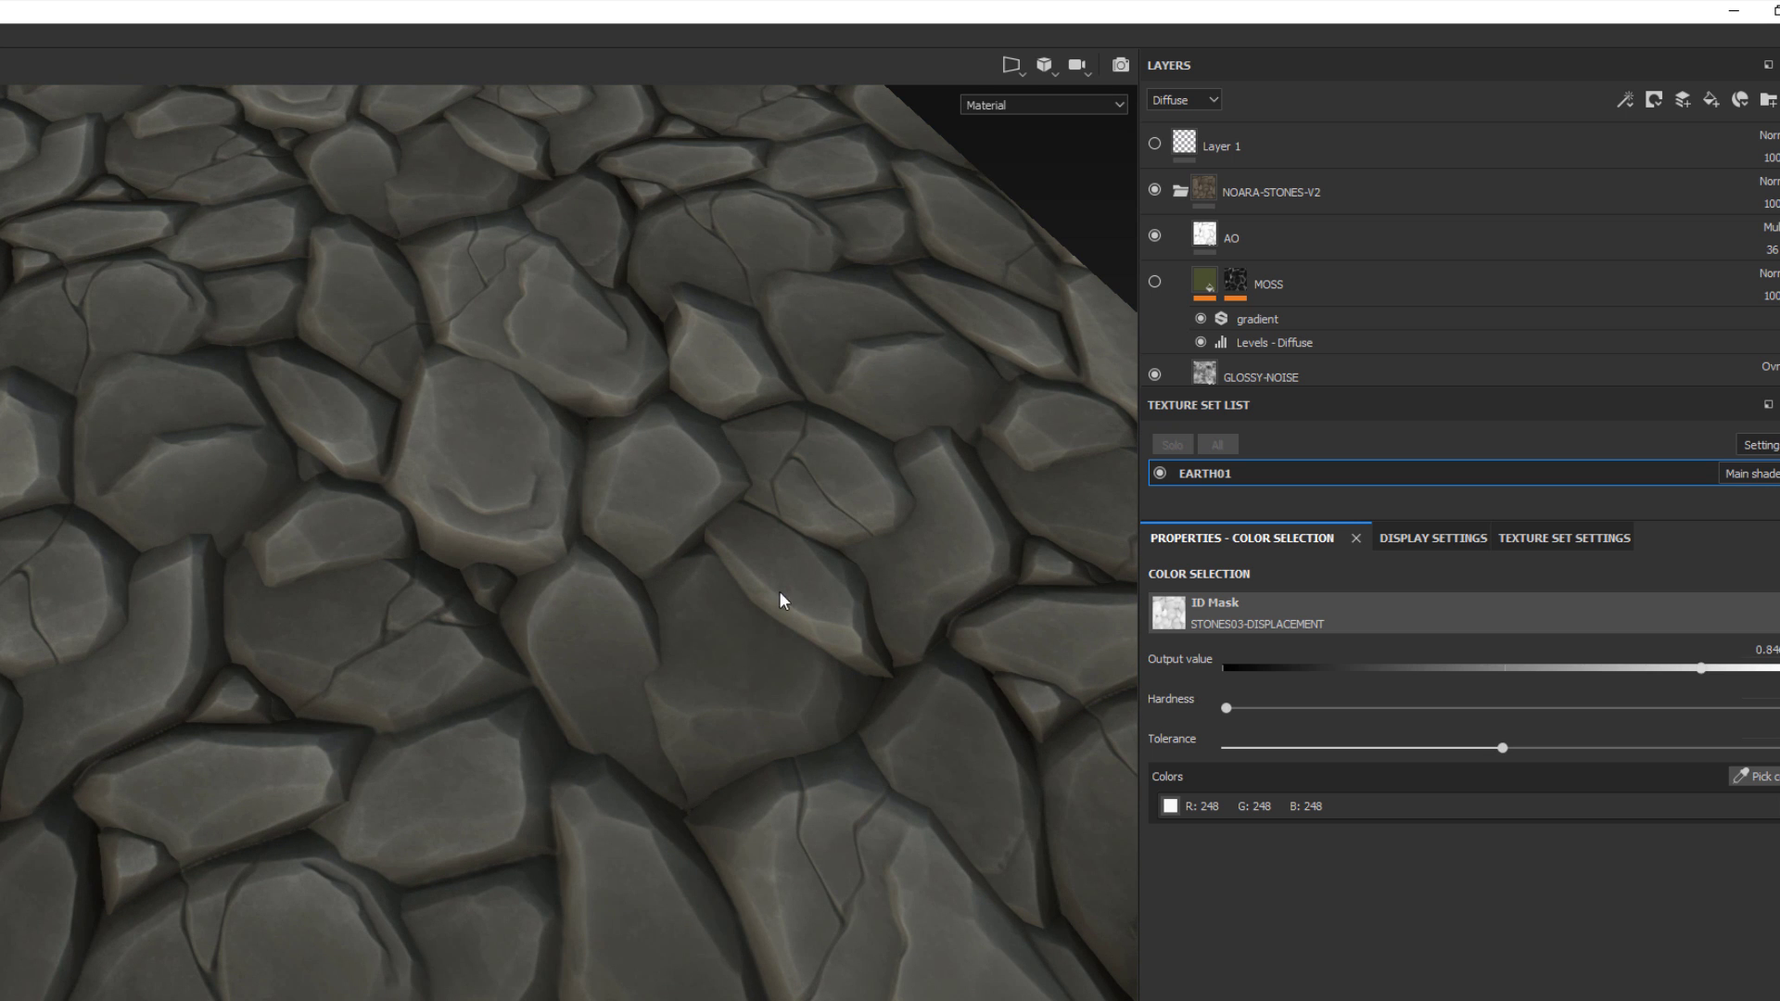
Compare the stones with the GLOSSY-NOISE layer hidden and shown, and open that layer's fill properties.
scroll(1317, 310, down, 5)
scroll(1317, 310, up, 3)
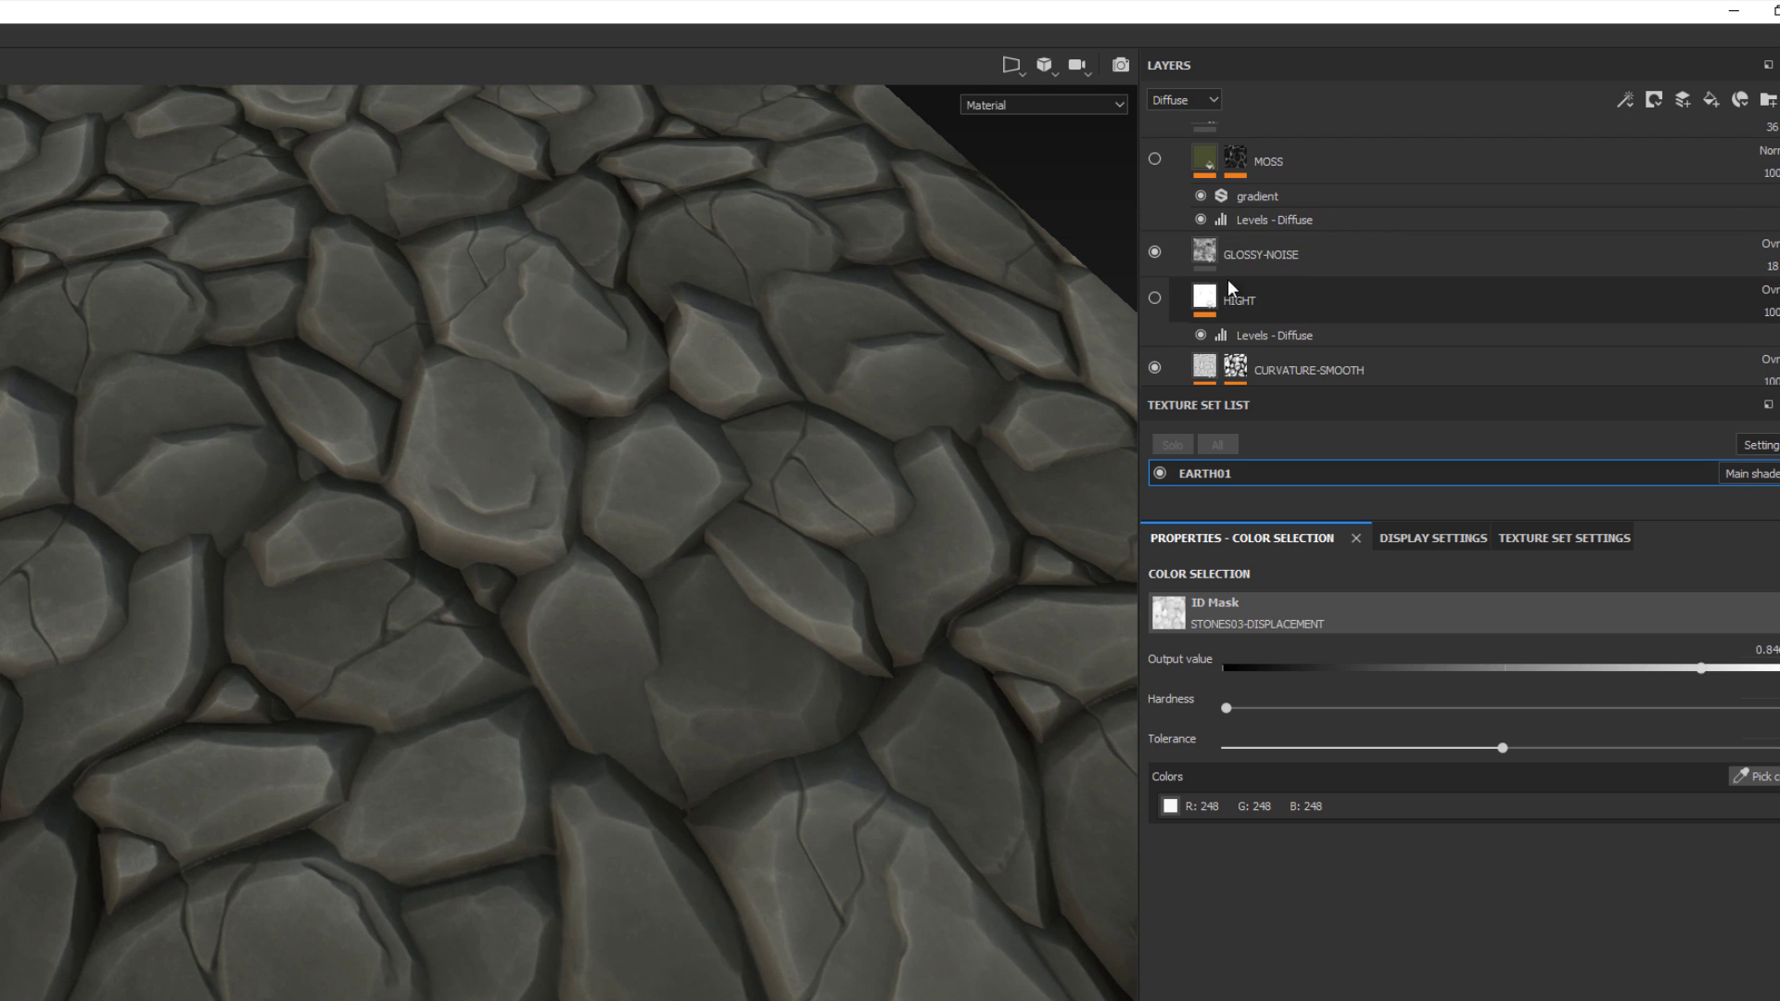
click(1155, 252)
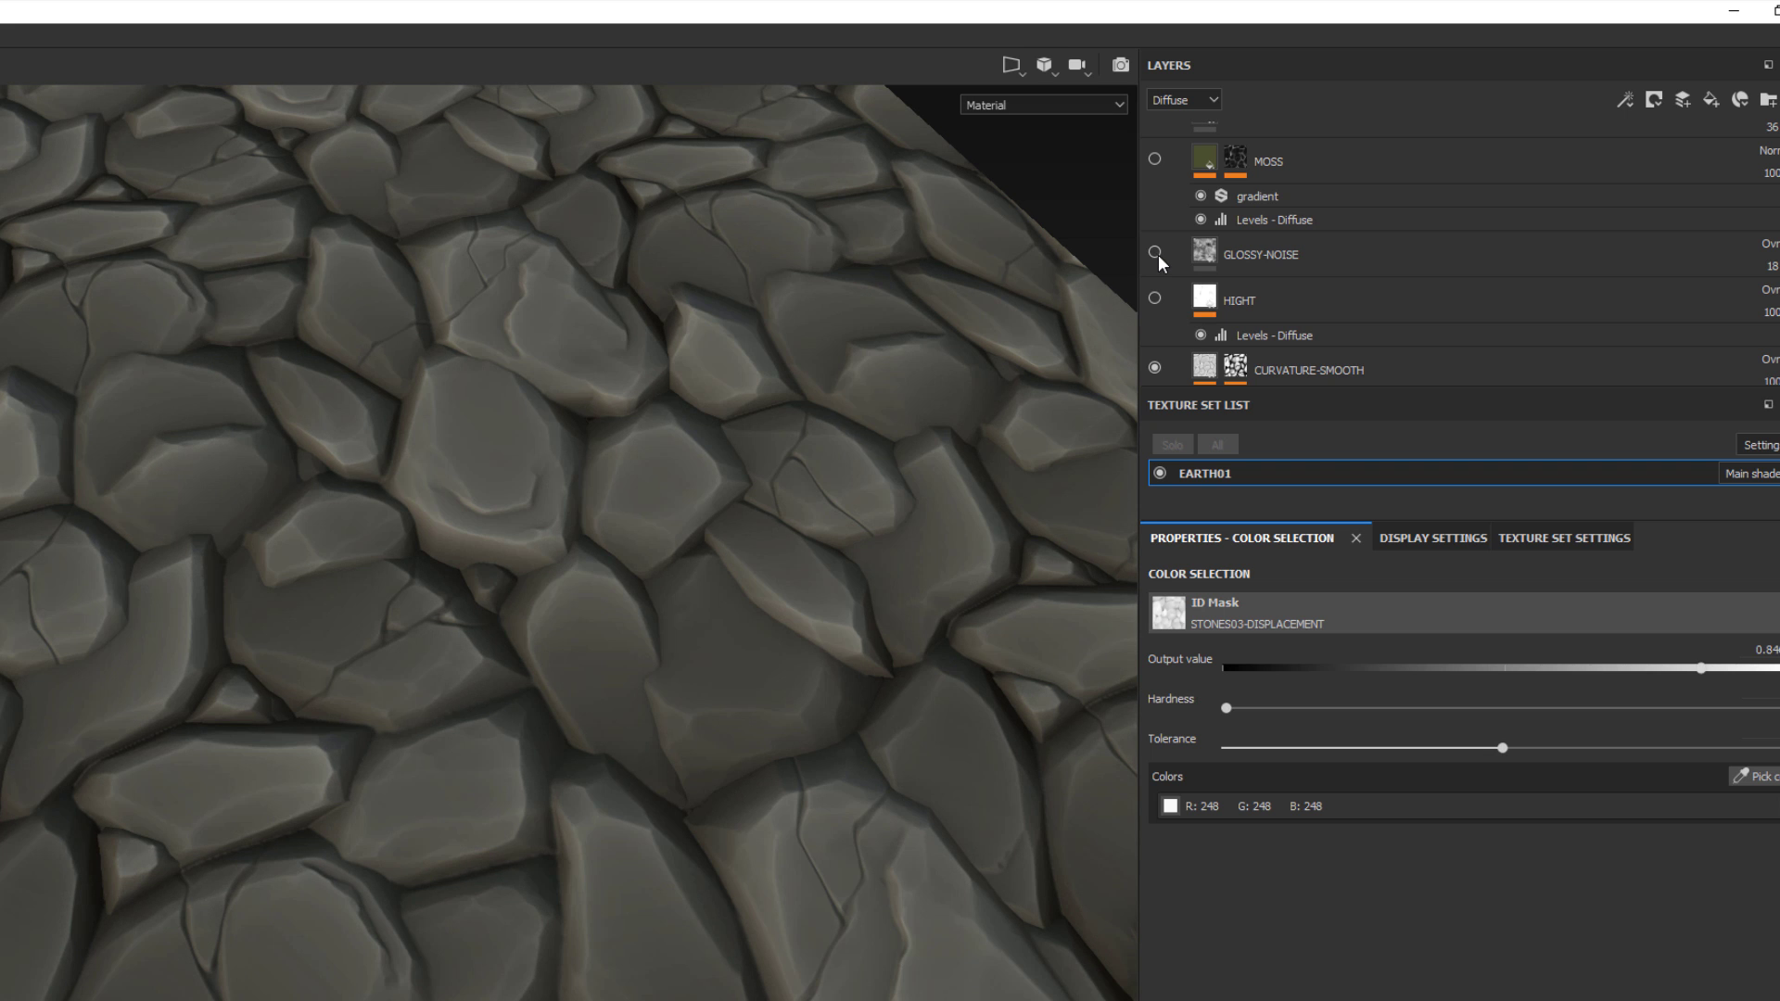
click(1155, 253)
click(1203, 252)
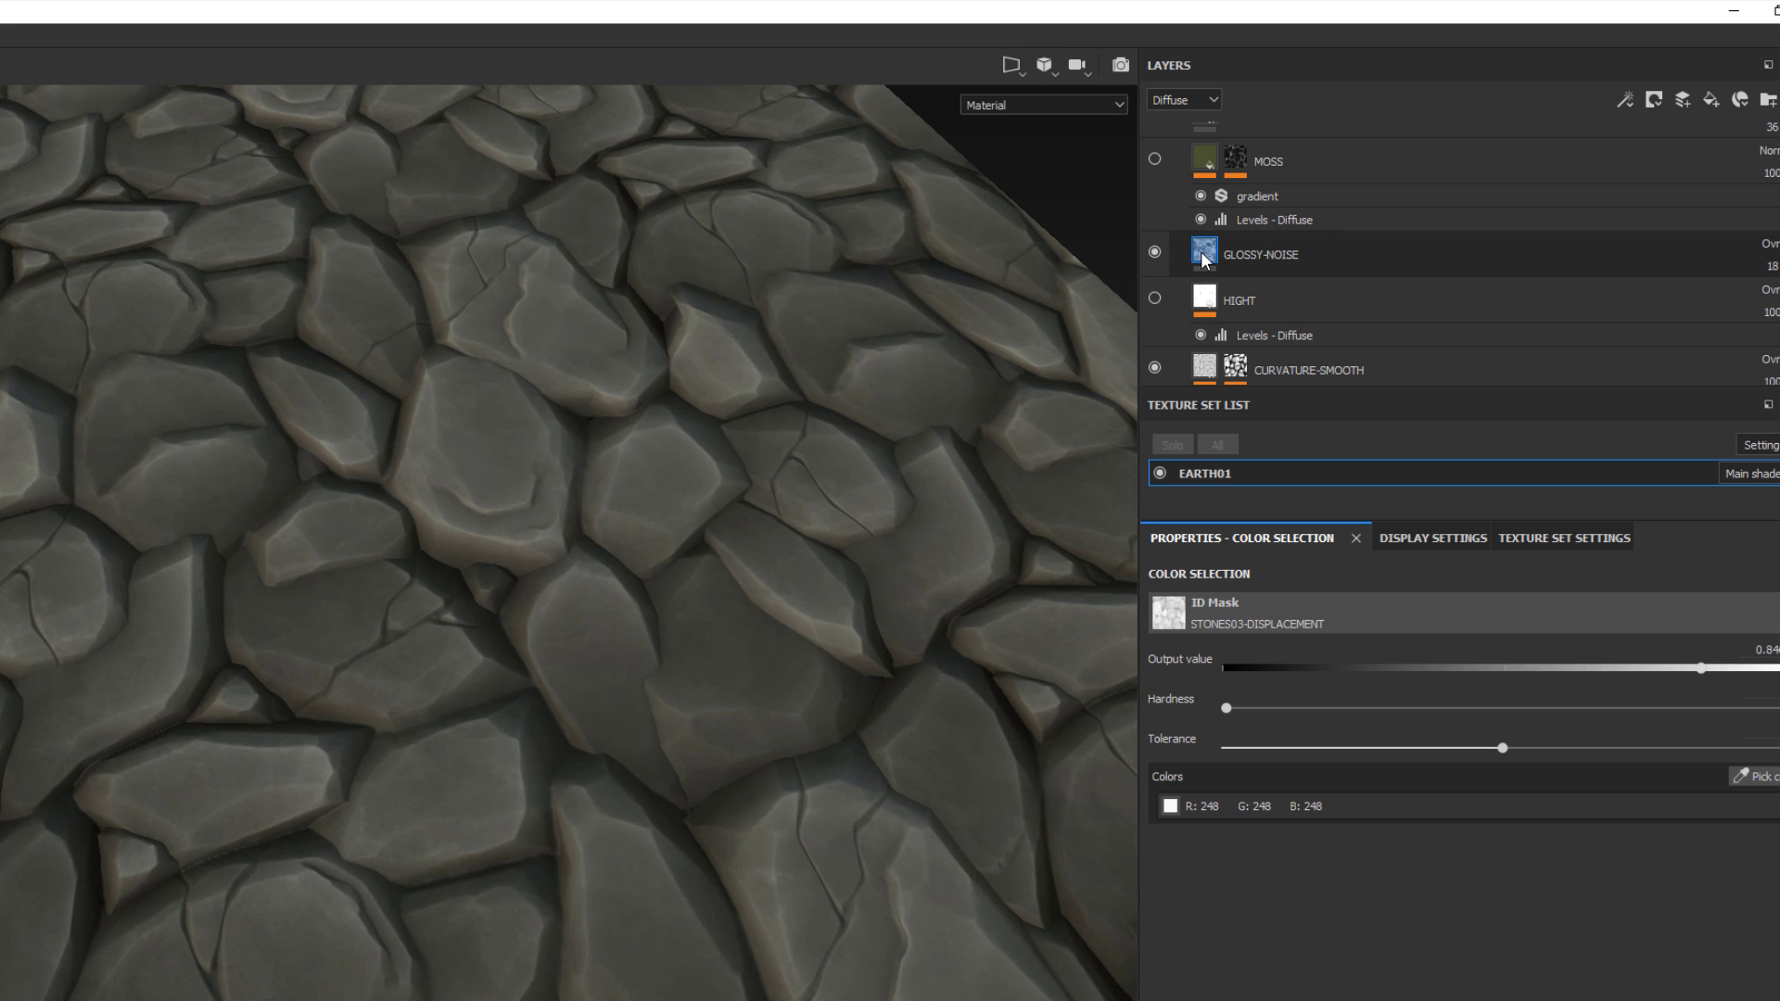
click(1204, 252)
scroll(1339, 269, up, 3)
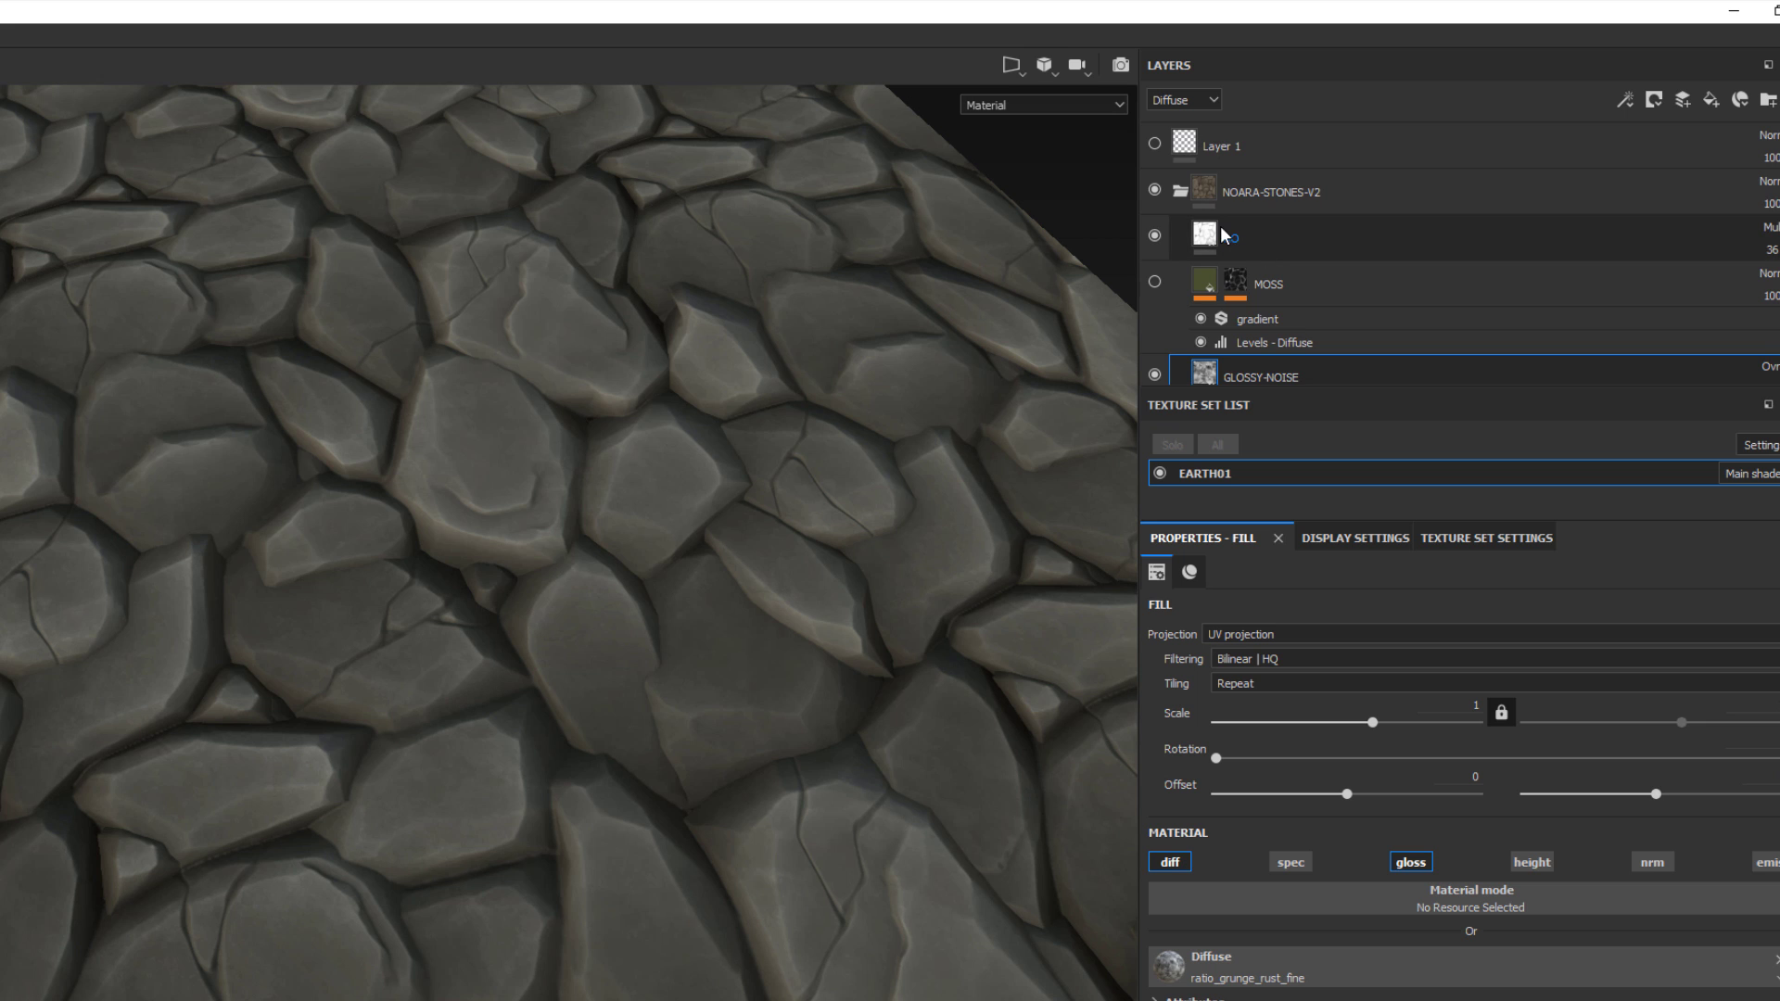
Toggle the AO layer's visibility repeatedly to compare its shading effect on the stones, leaving it shown.
scroll(1221, 225, down, 1)
click(1156, 172)
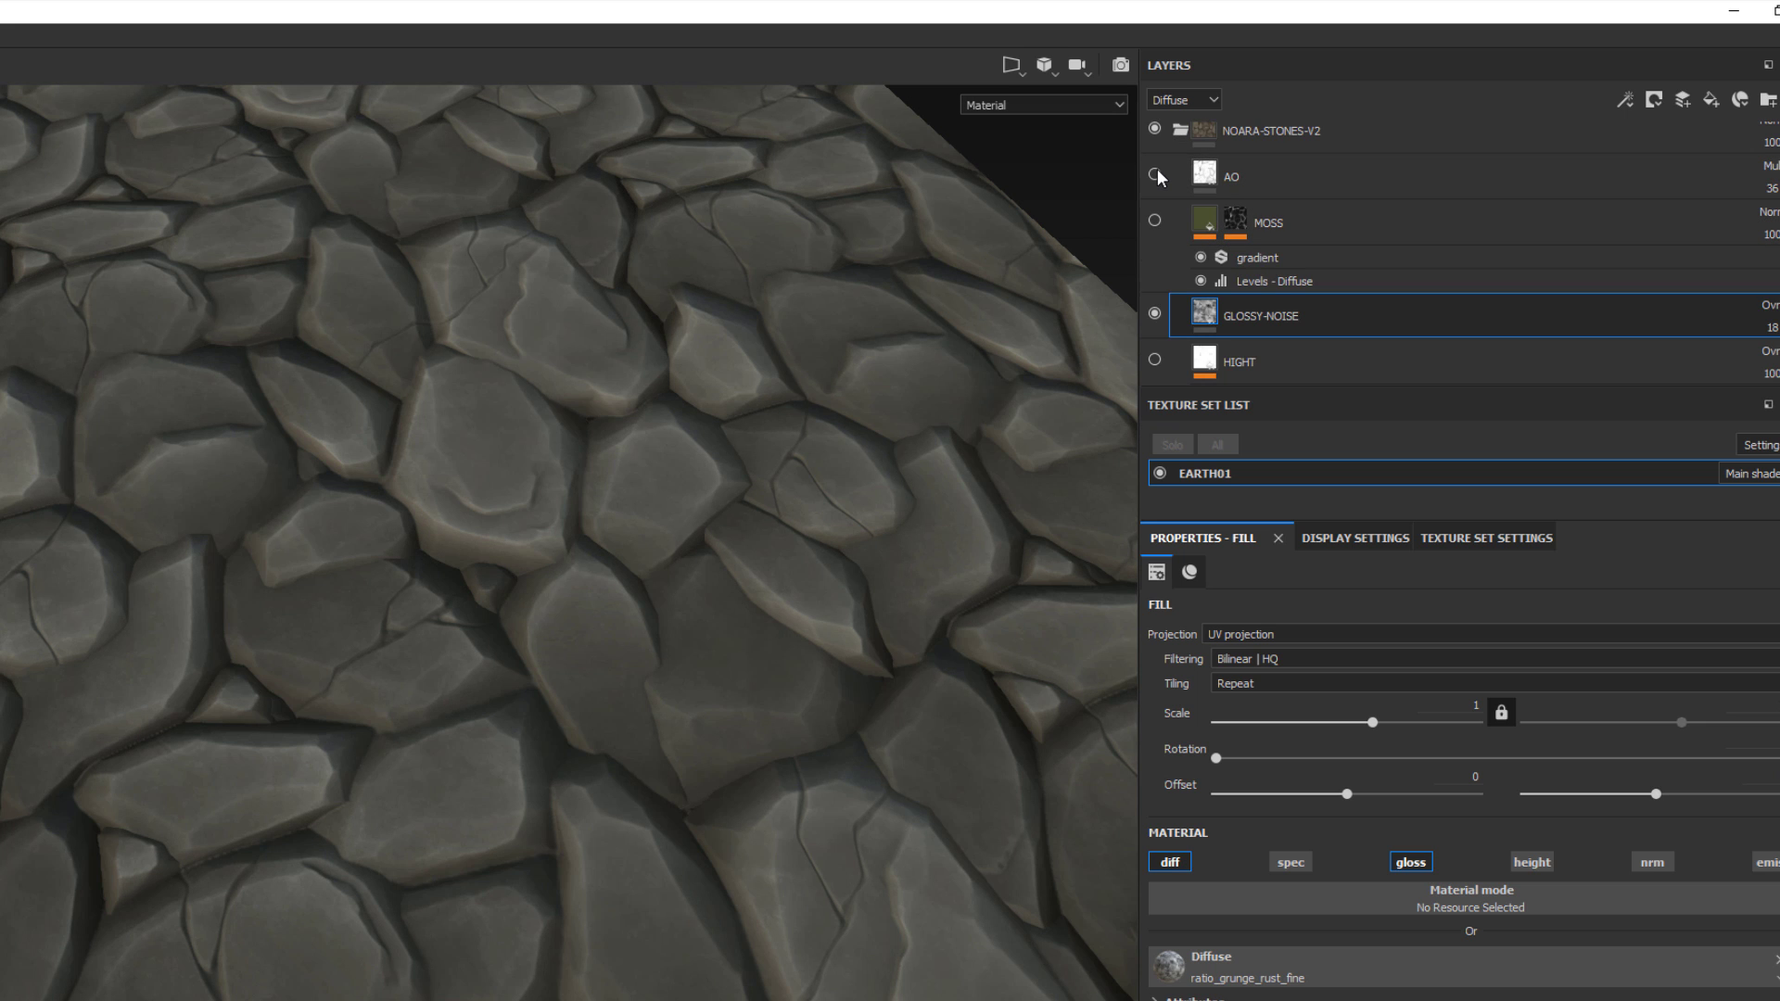
click(1155, 173)
click(1155, 173)
click(1155, 174)
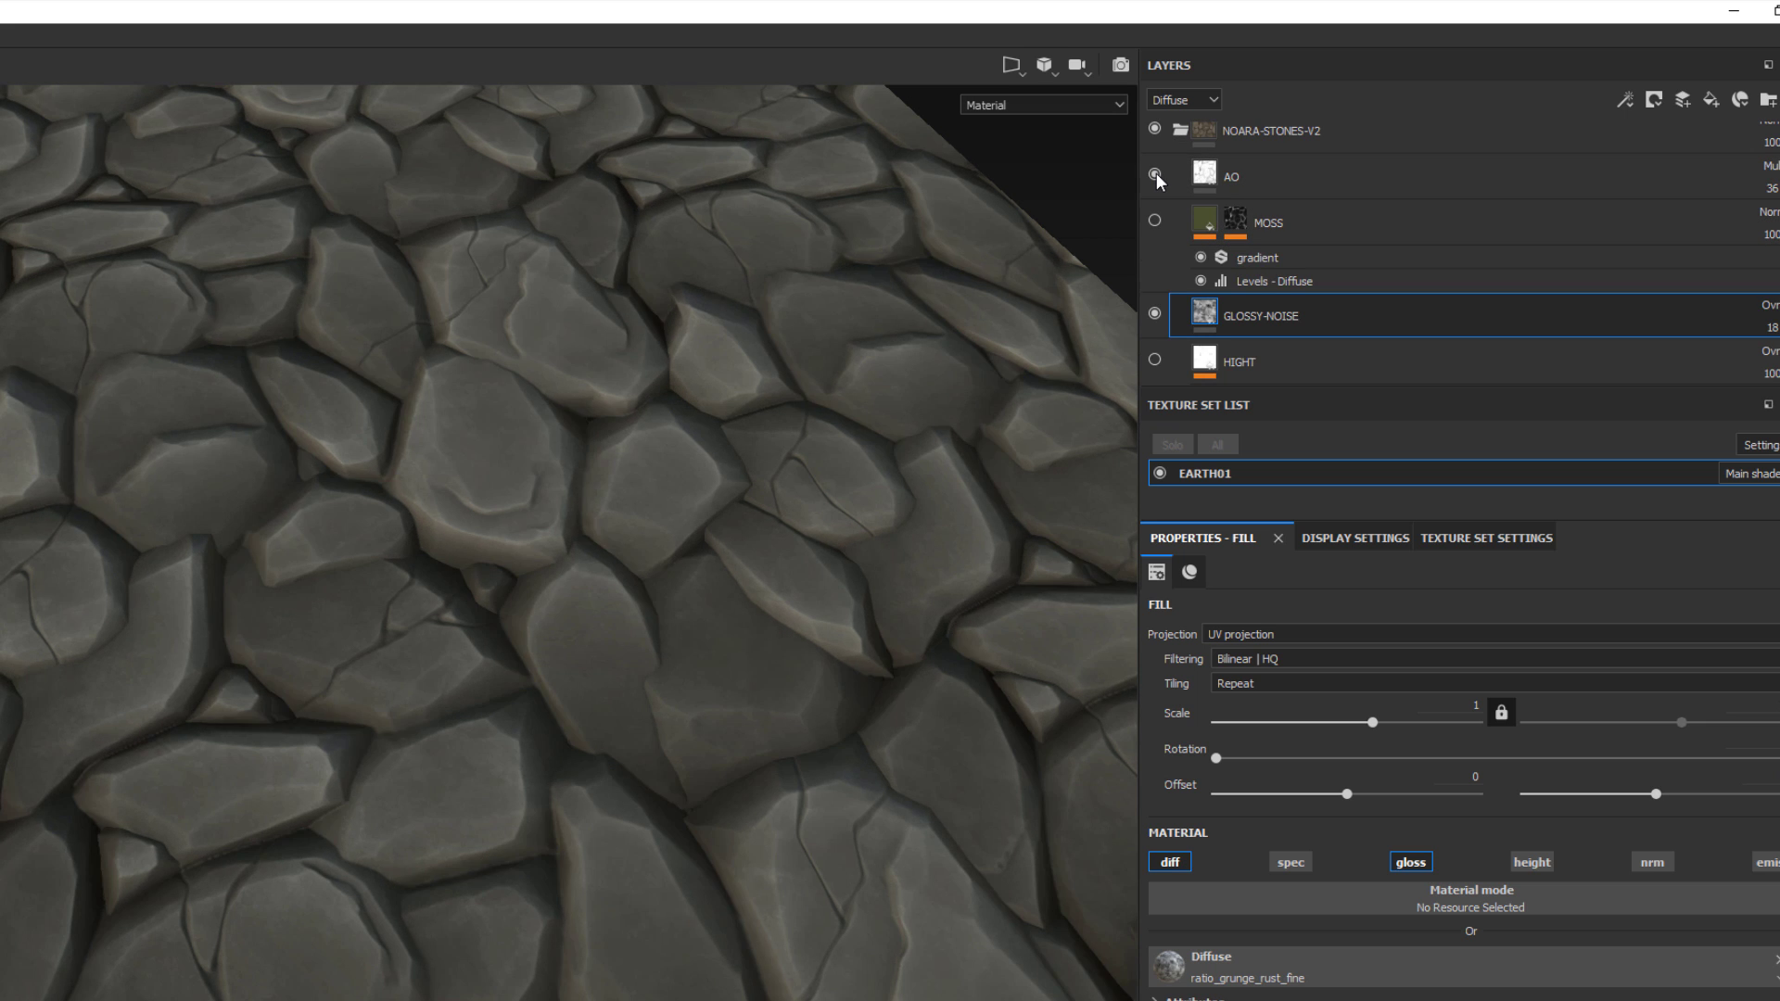
Inspect the CURVATURE-SMOOTH layer's Glossiness, Specular and Diffuse levels, its mask and its effect on the stones.
scroll(1231, 232, down, 4)
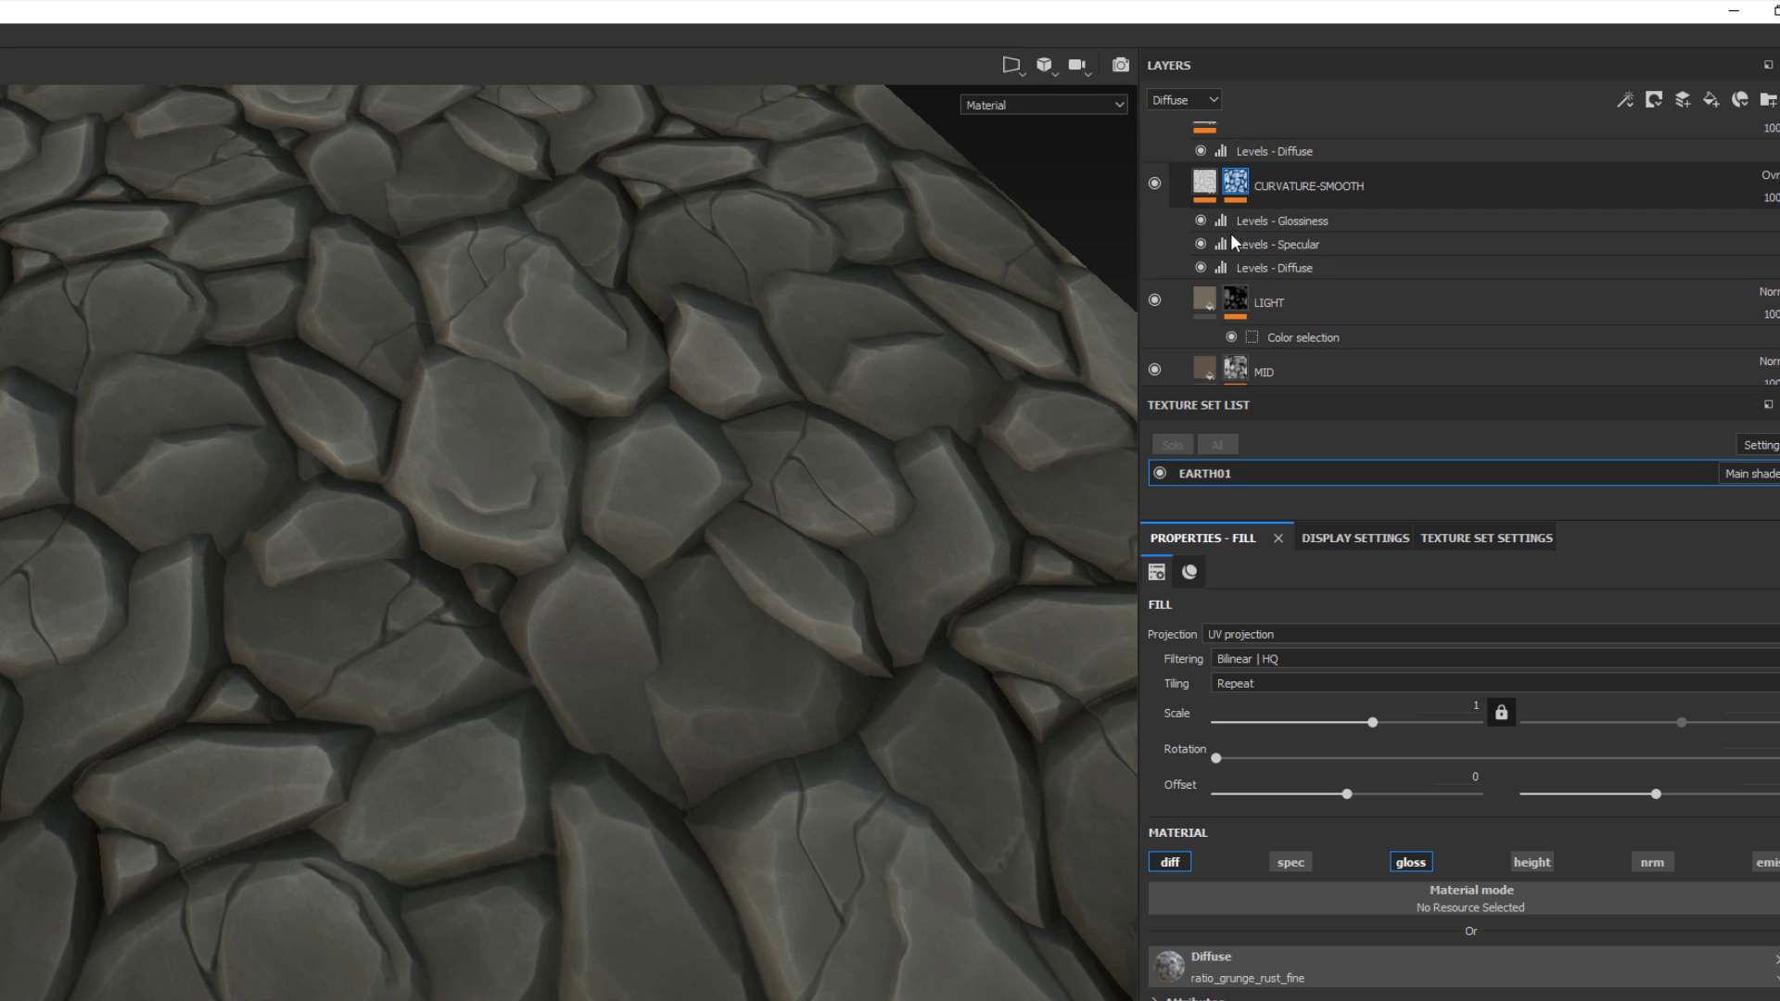
click(1206, 184)
click(1276, 219)
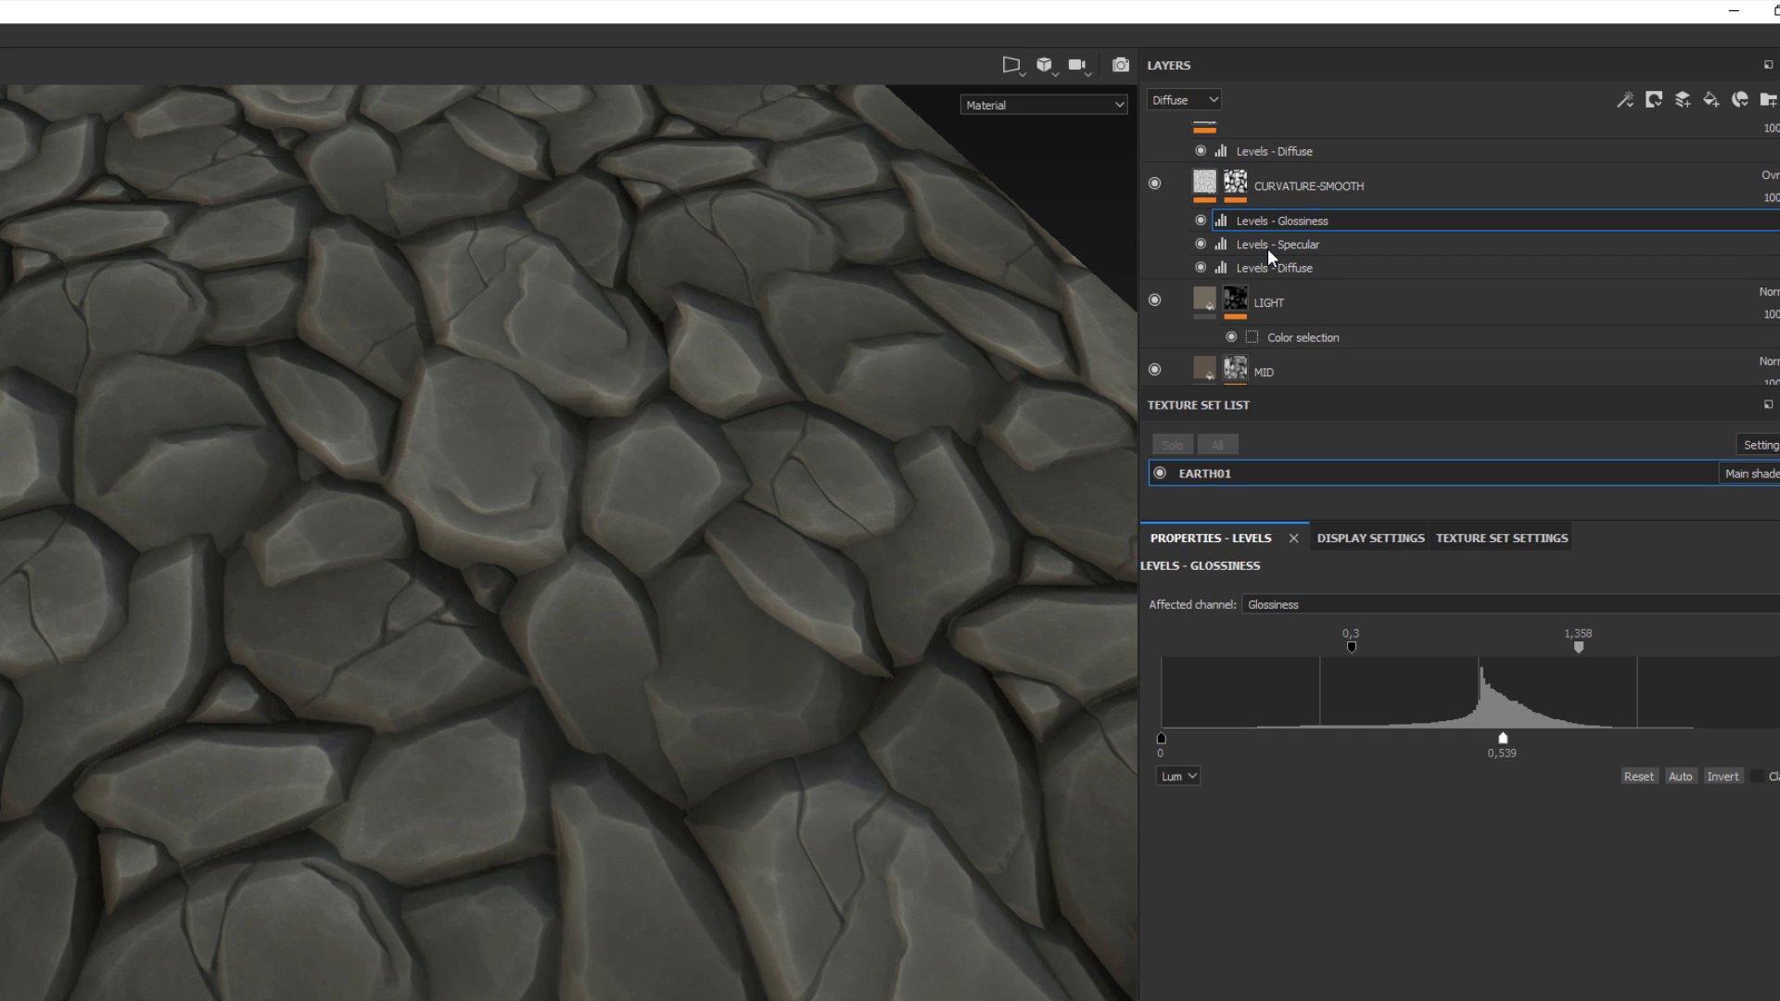
click(1267, 247)
click(1264, 266)
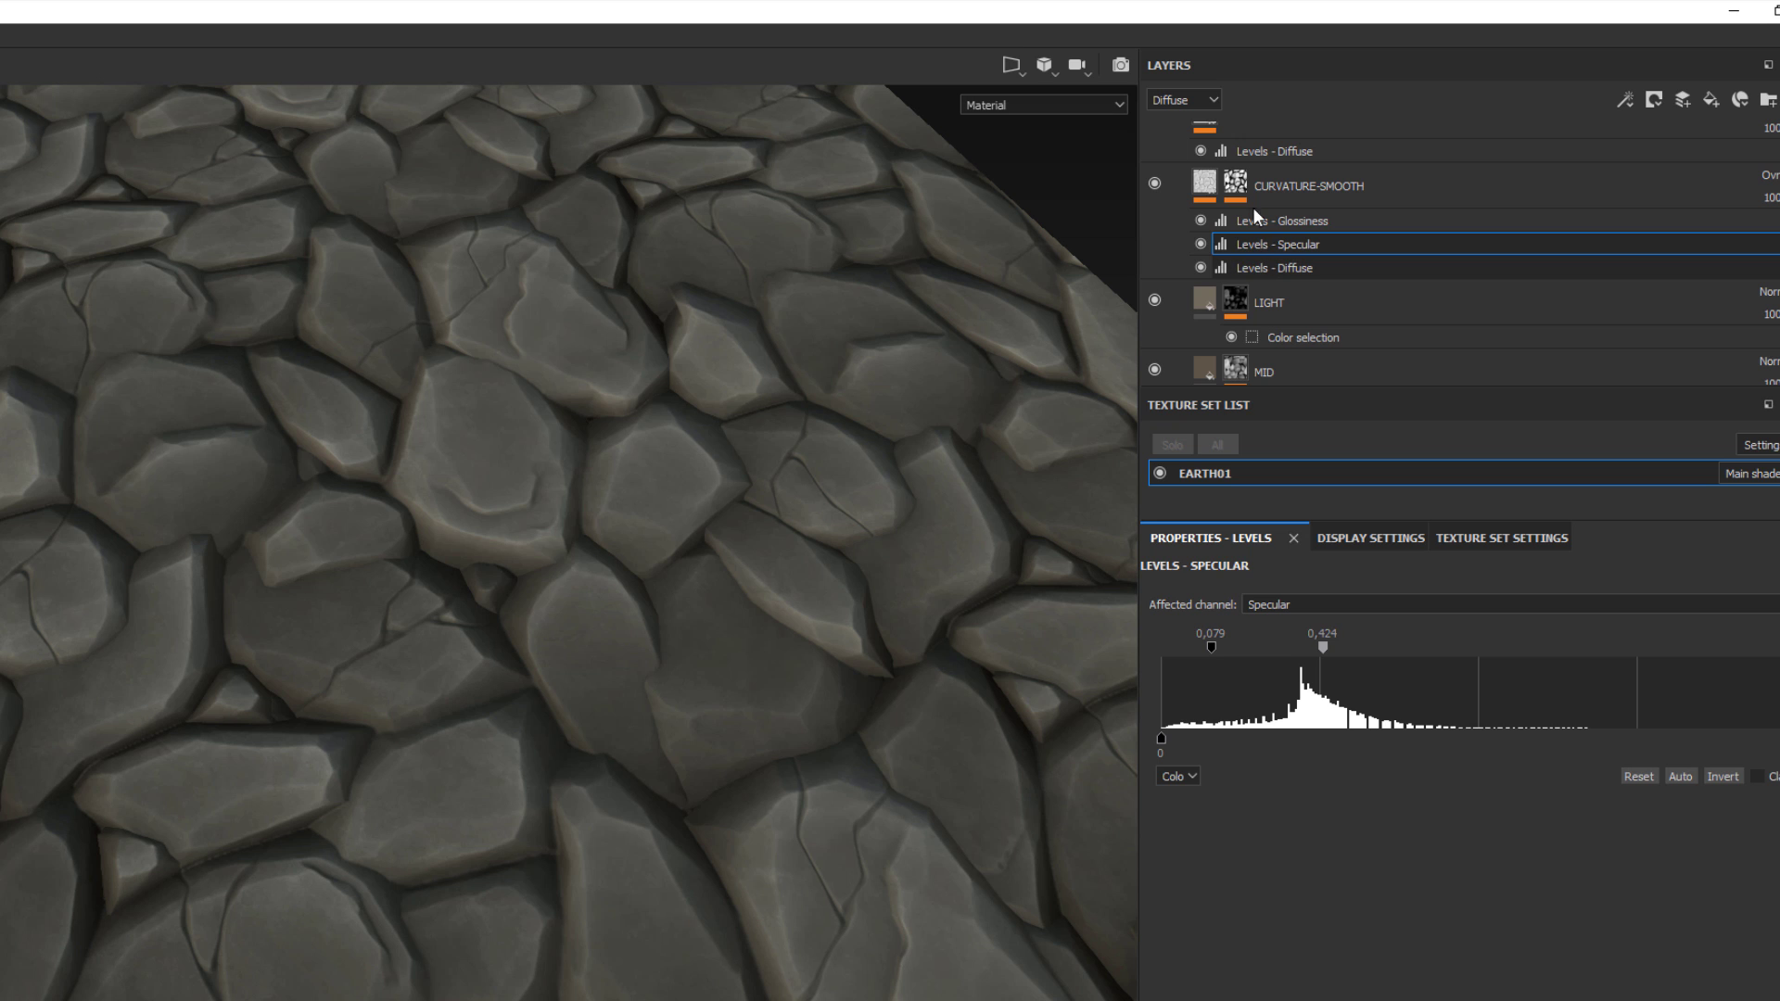
click(1236, 186)
alt+click(1237, 187)
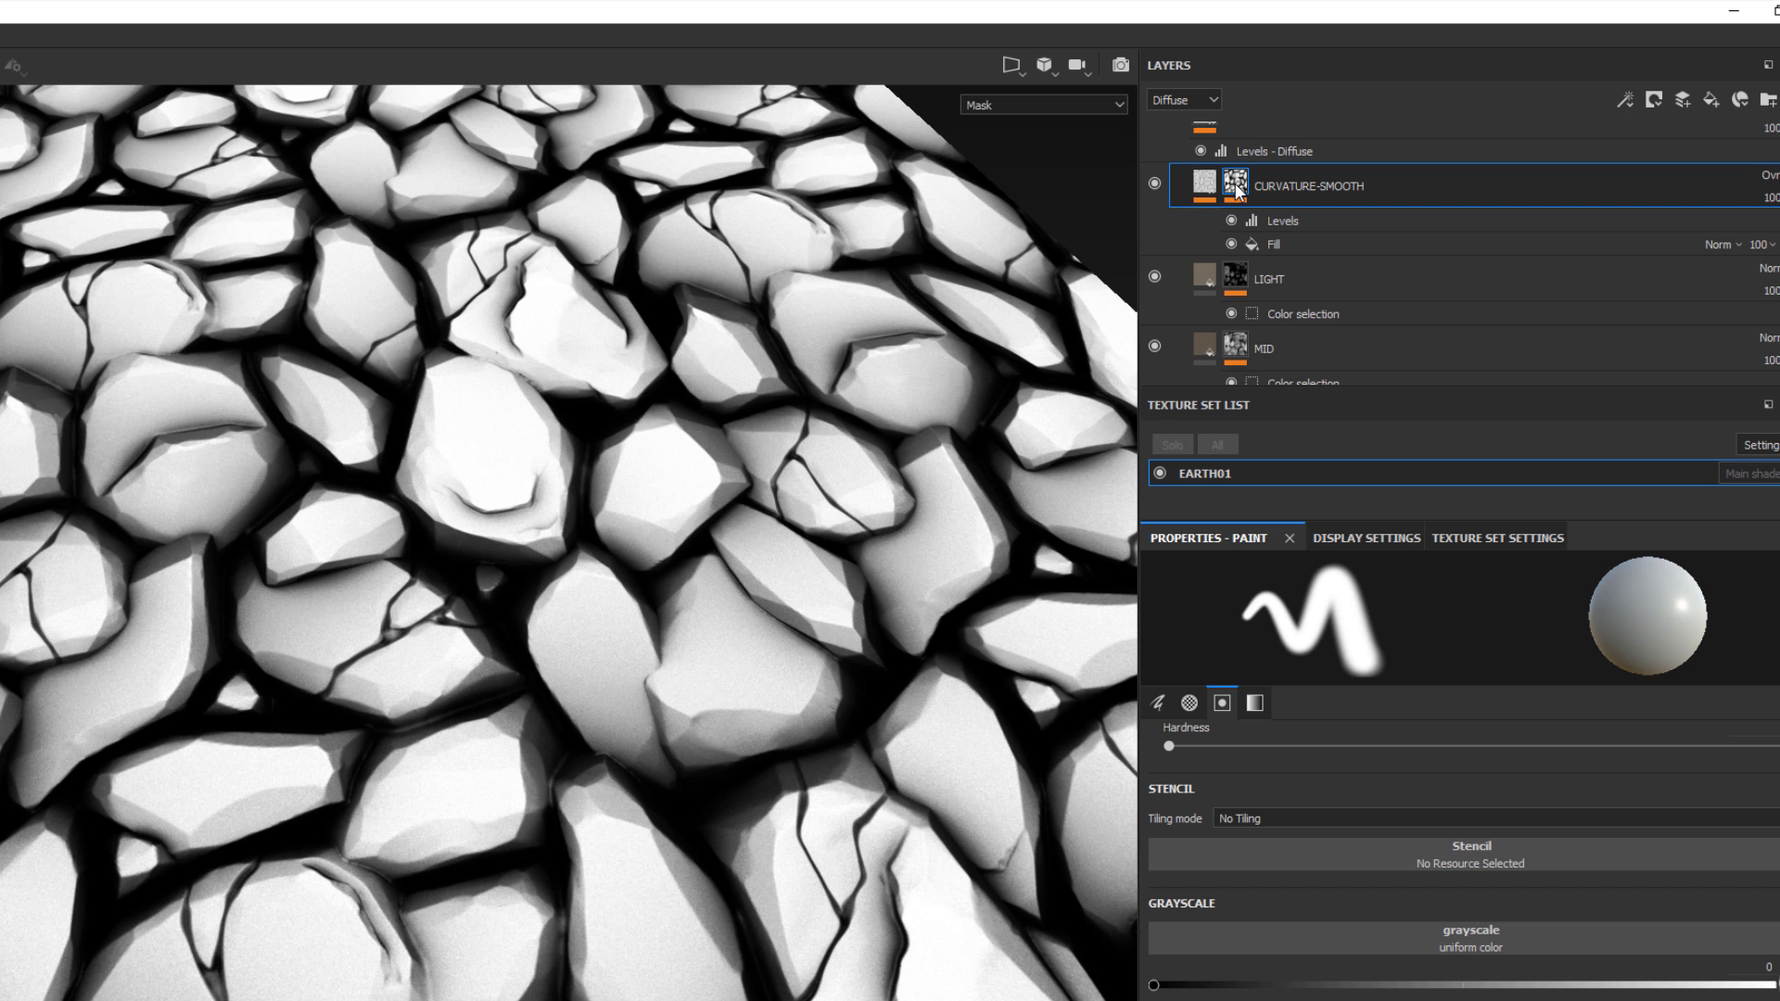
click(1211, 172)
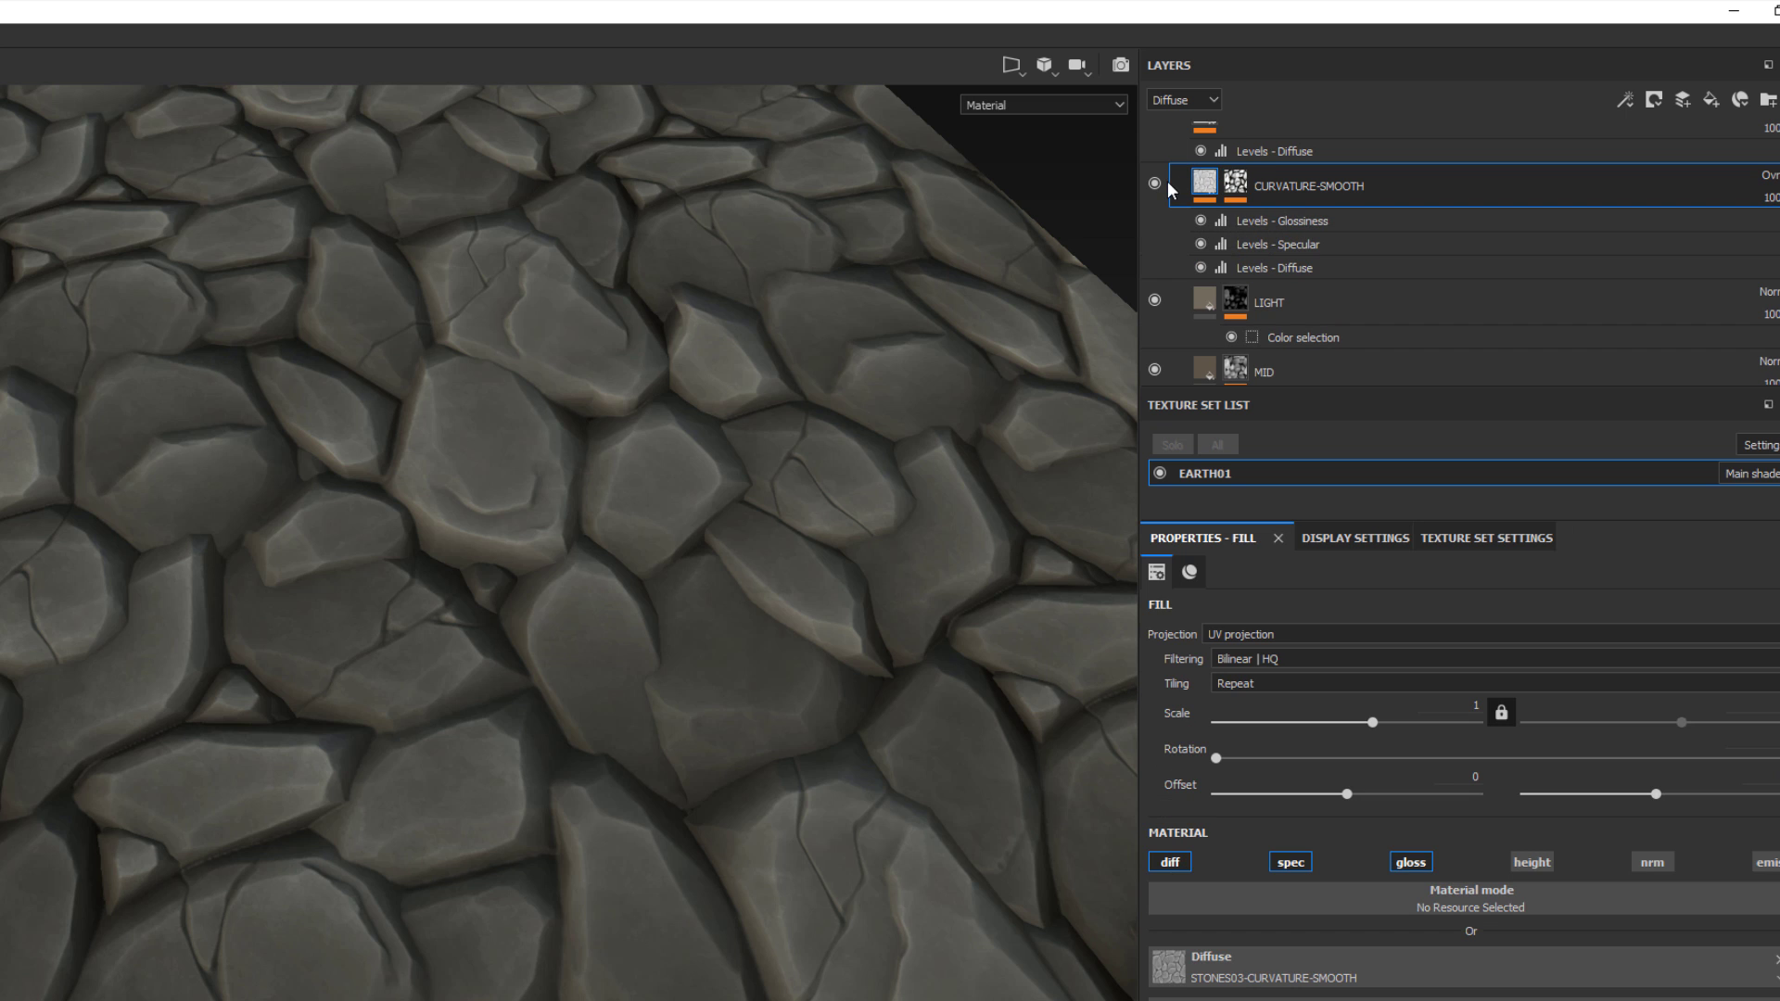
click(1155, 183)
Inspect the masks of the MID and LIGHT layers on the plane and open the DARK-BASE layer's fill properties.
scroll(1243, 252, down, 2)
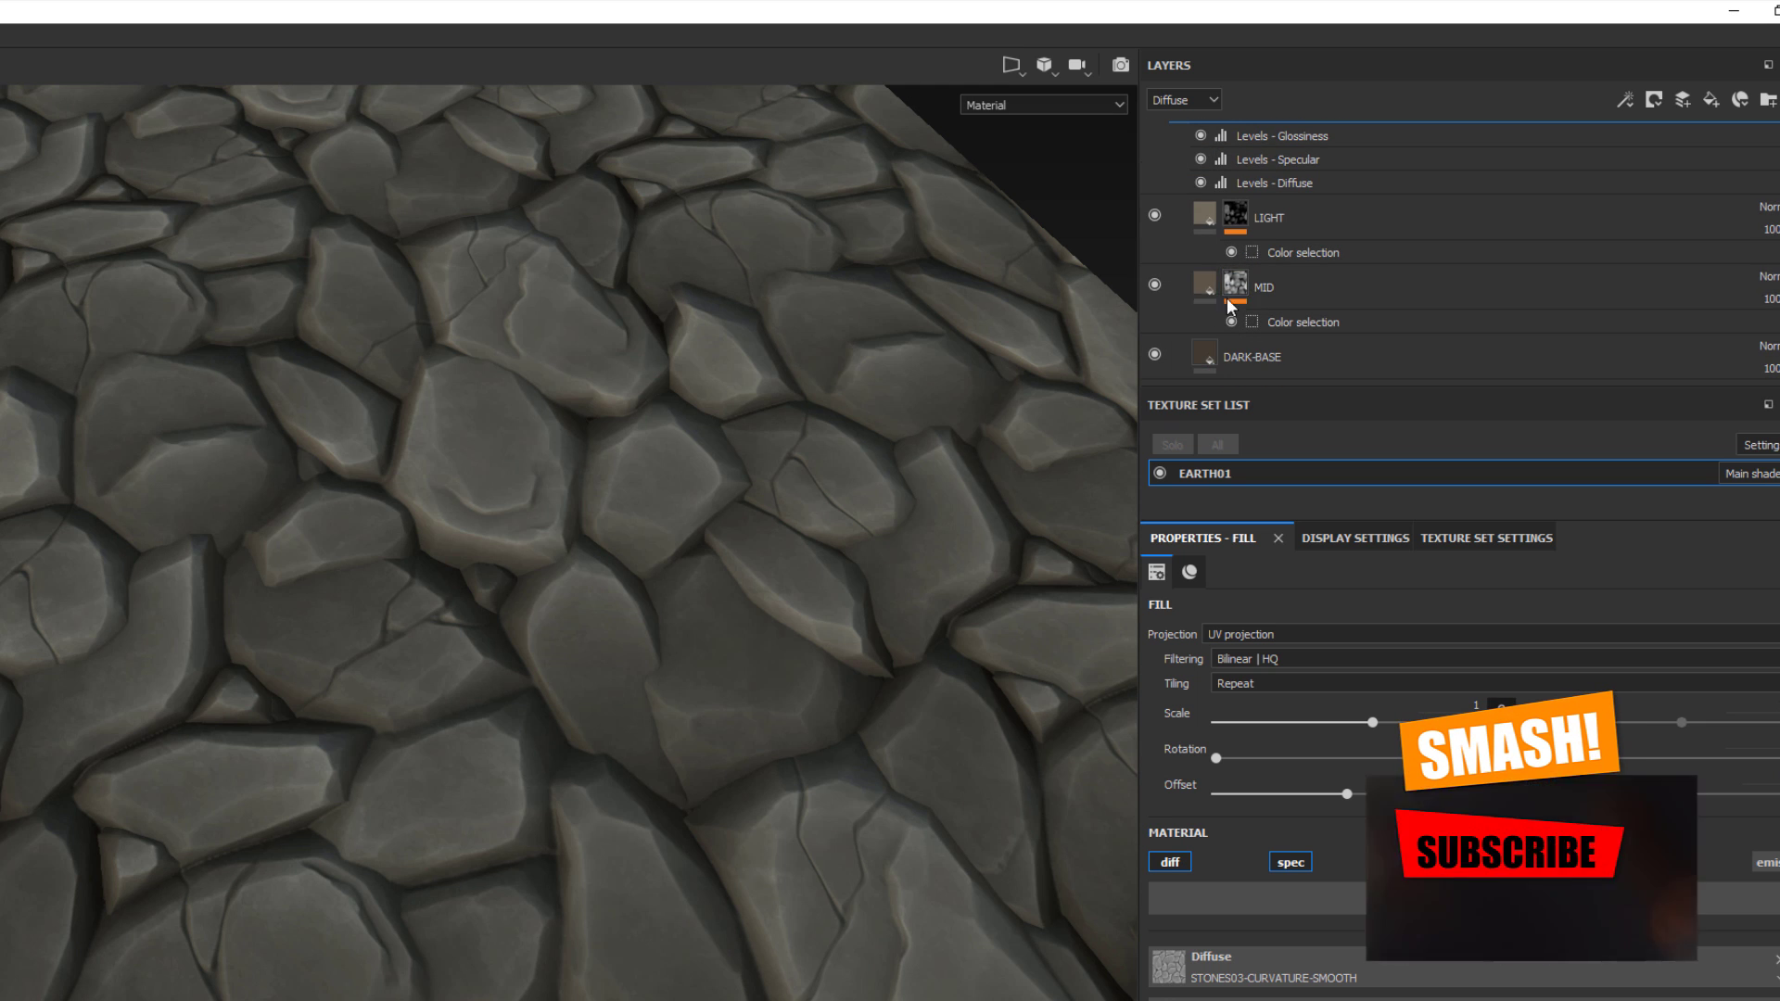
click(1239, 286)
alt+click(1241, 282)
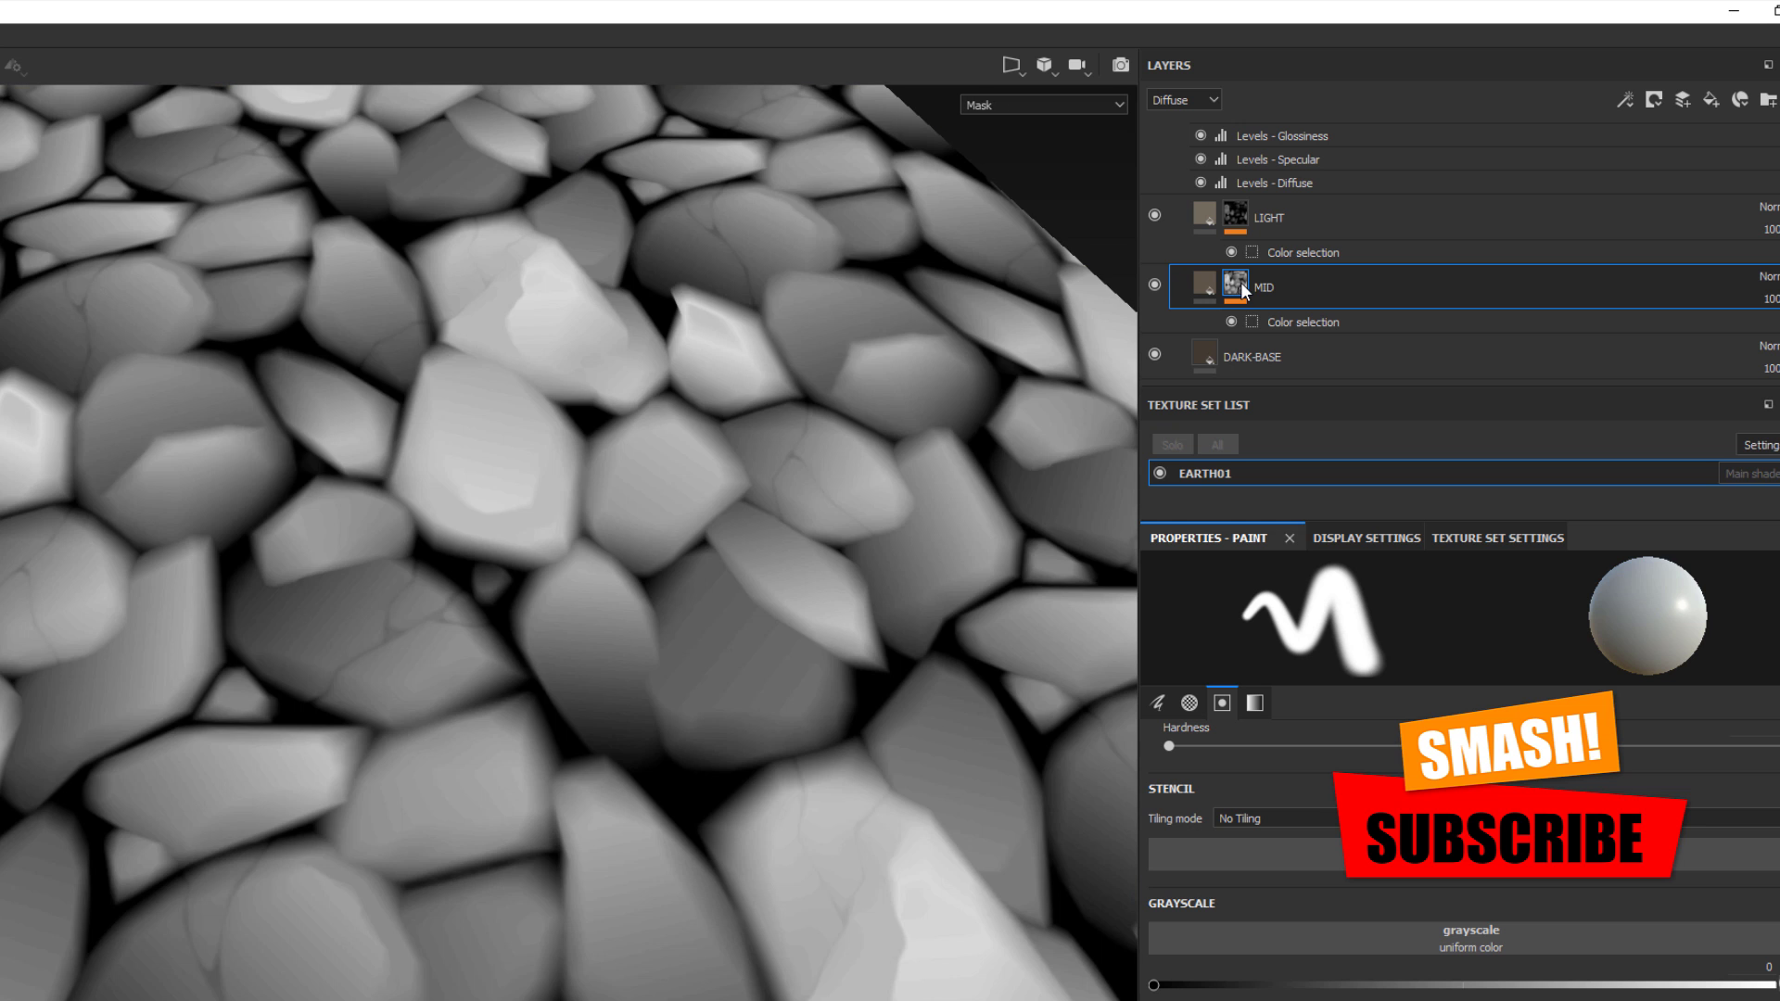
alt+click(1235, 220)
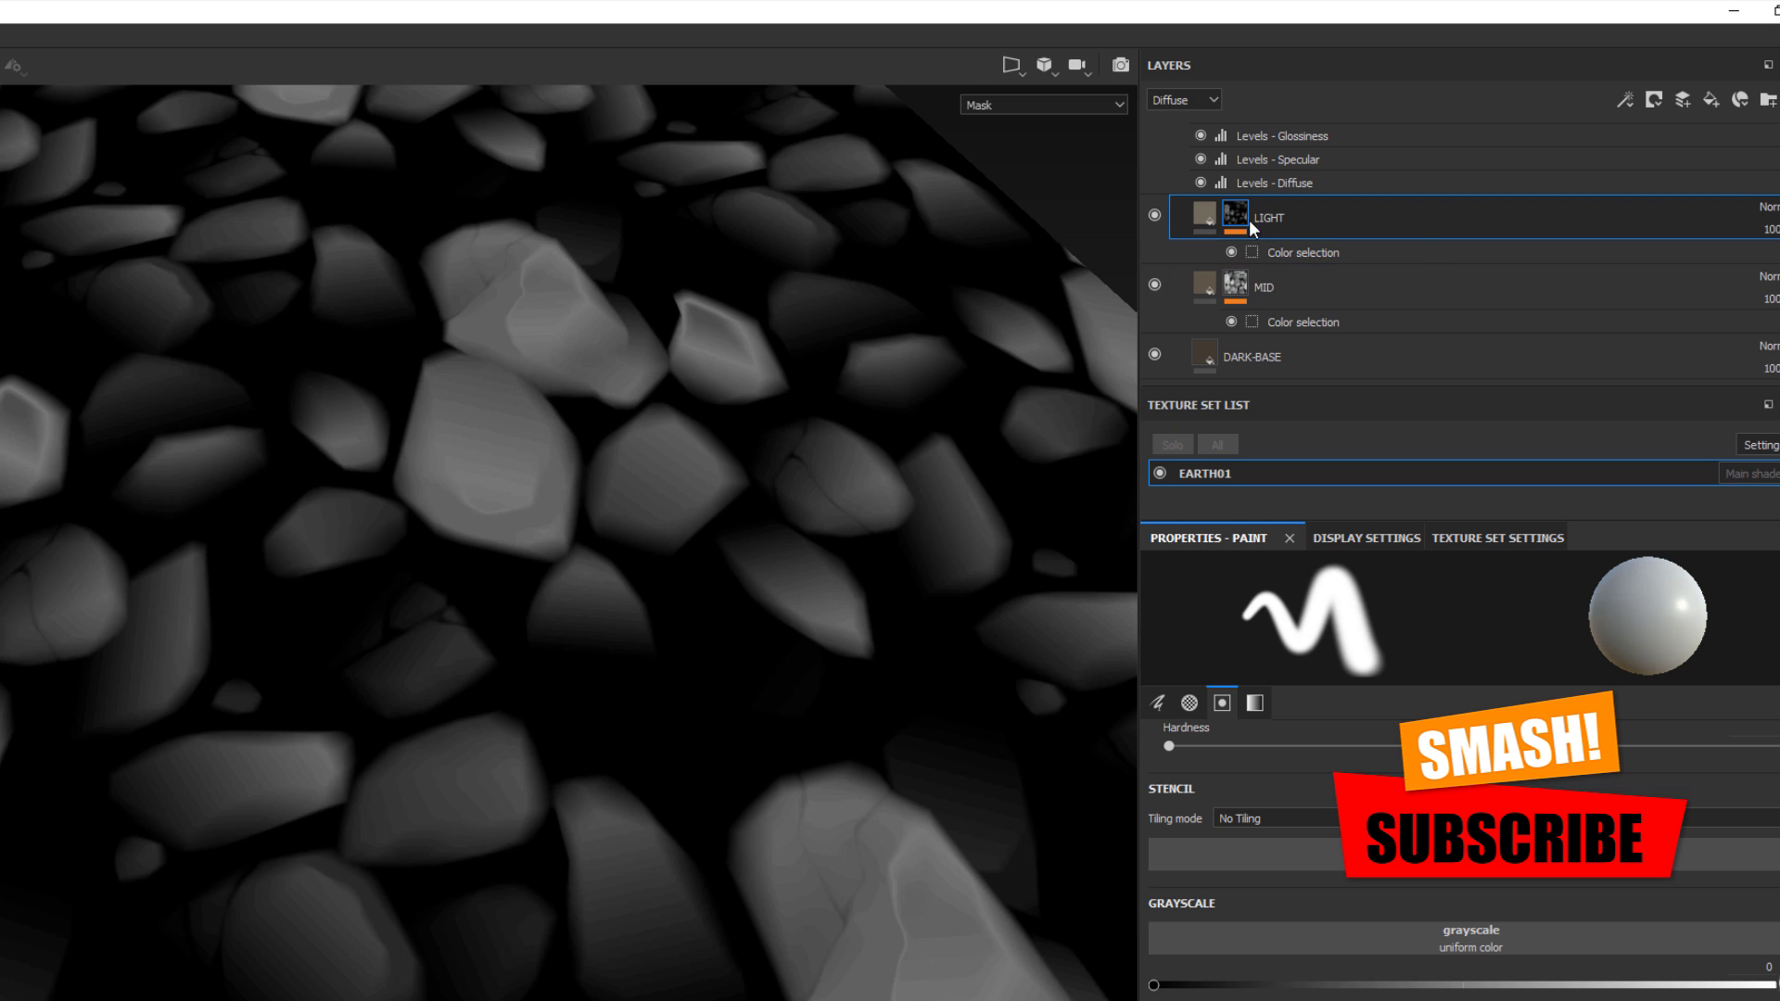
click(1205, 355)
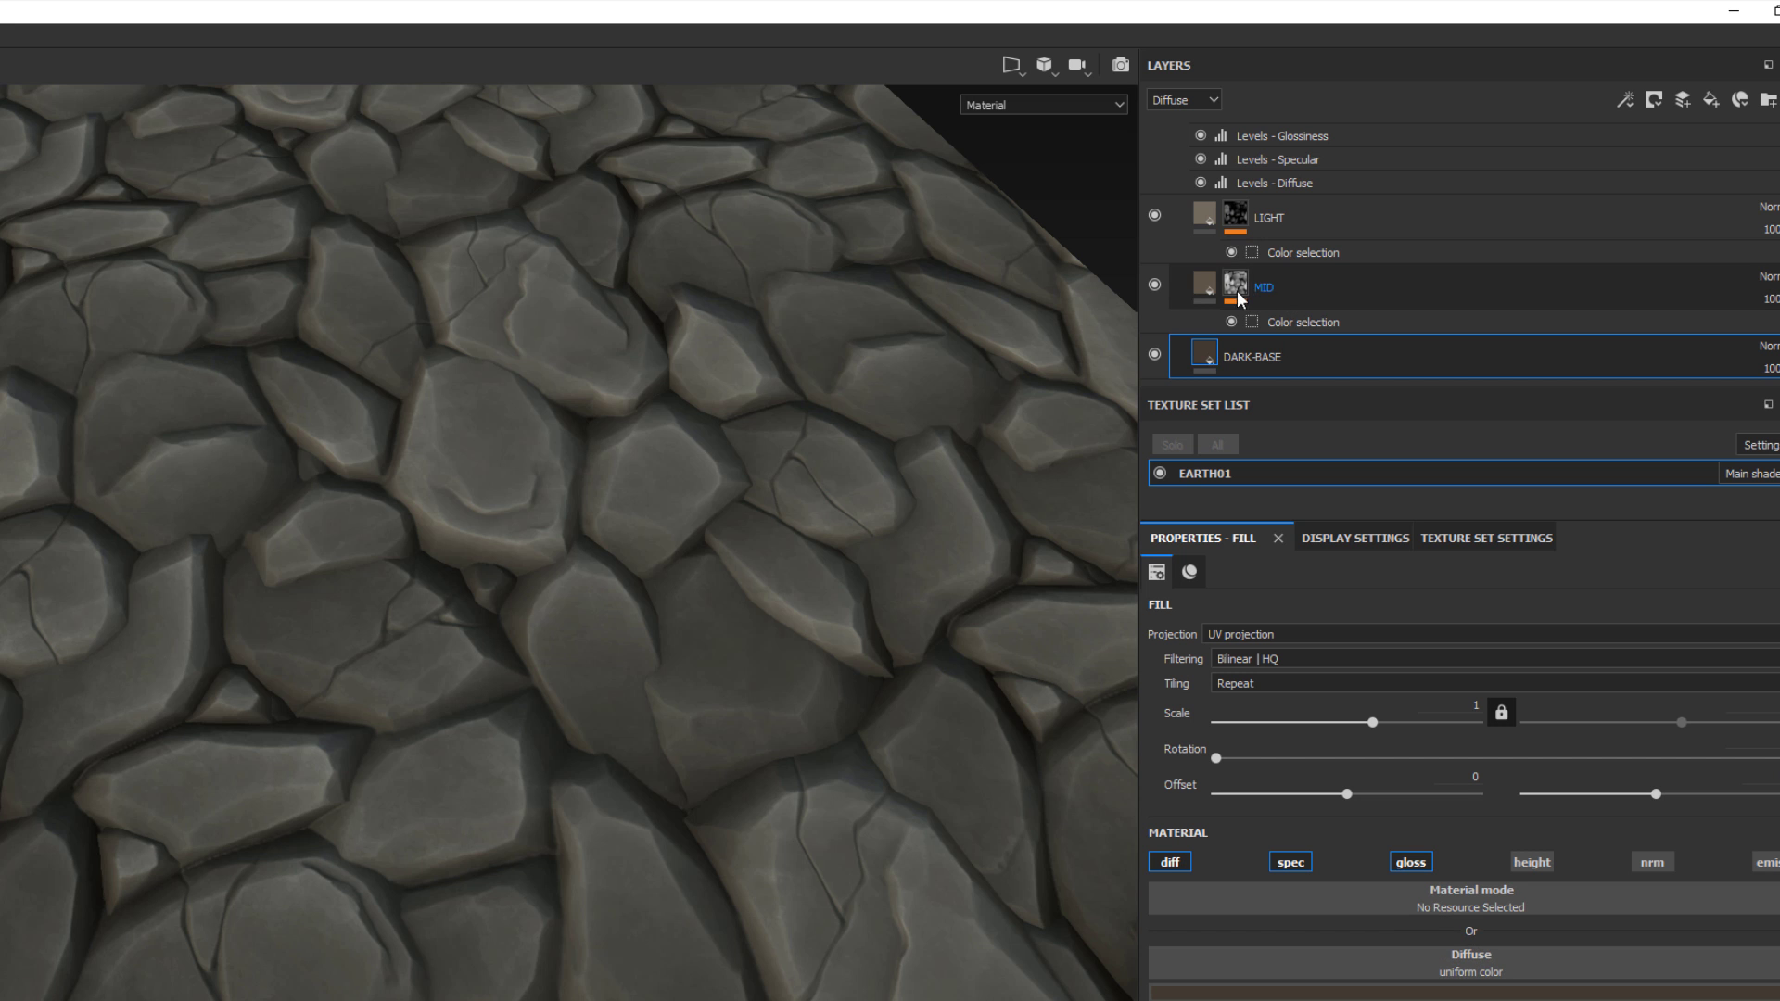
Hide the MID and LIGHT layers to examine the dark base in the Diffuse channel, and show both again.
click(1155, 285)
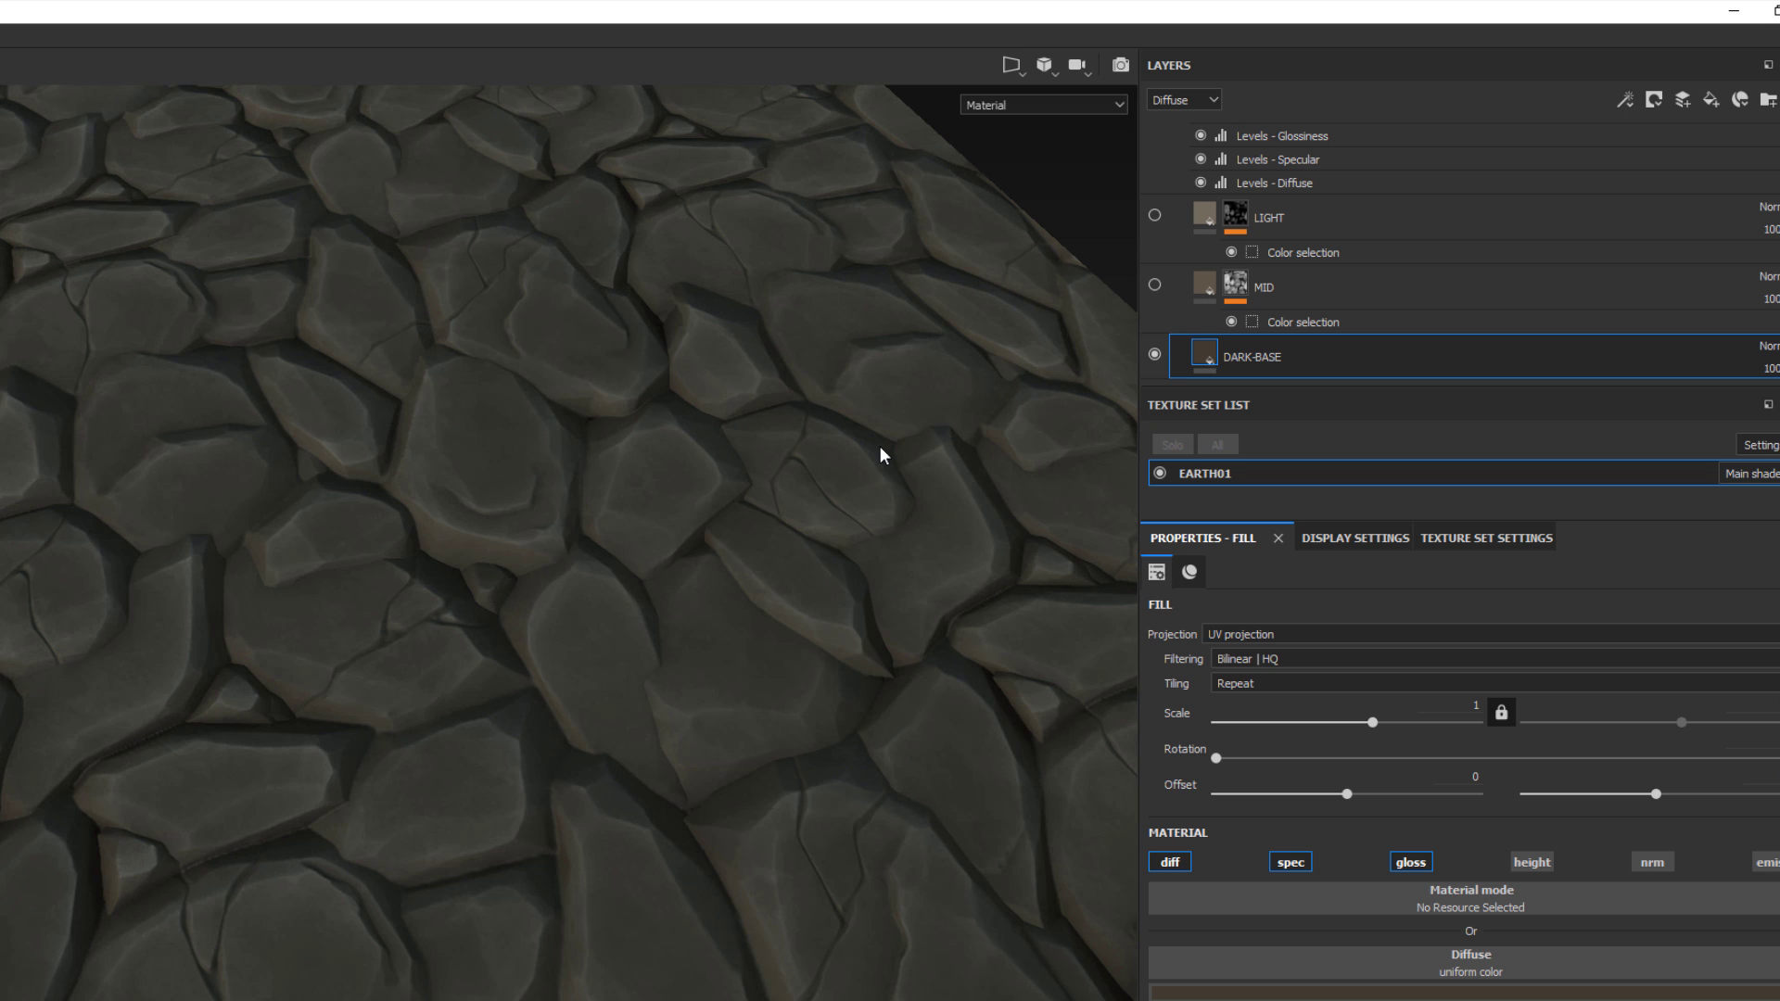
key(c)
click(1155, 285)
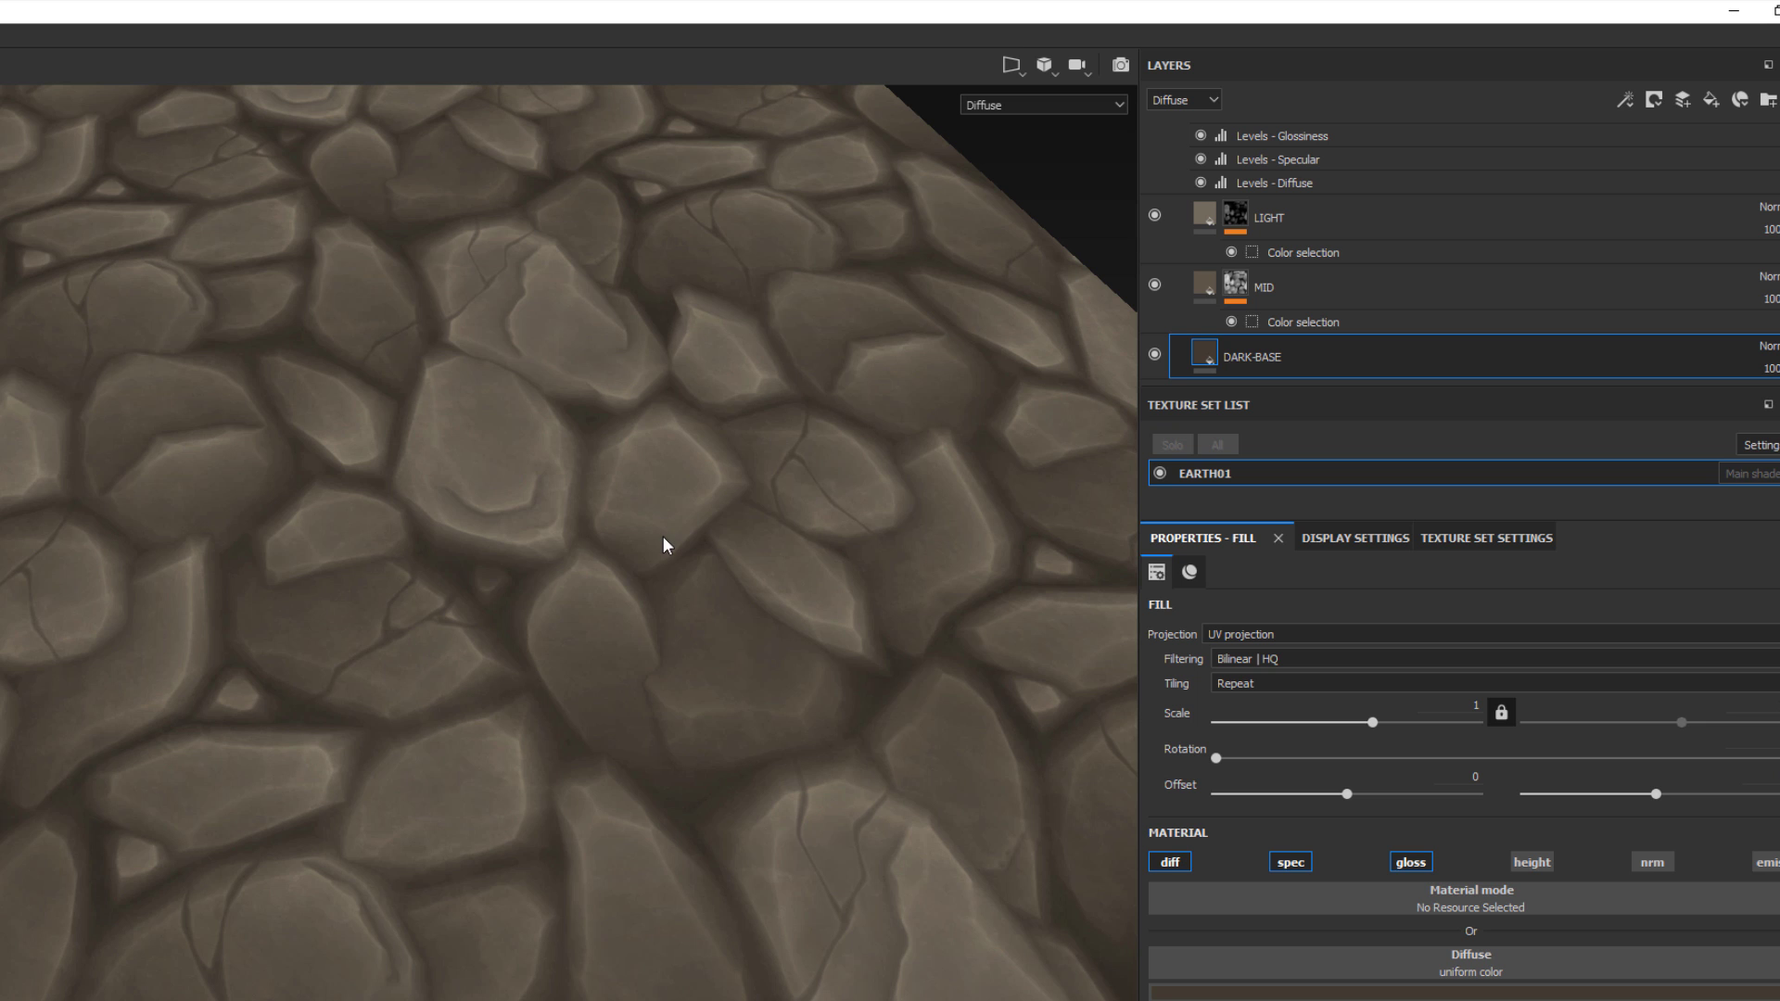
Return to the Material view and rotate the environment lighting to examine the finished stone plane.
scroll(664, 537, down, 3)
key(m)
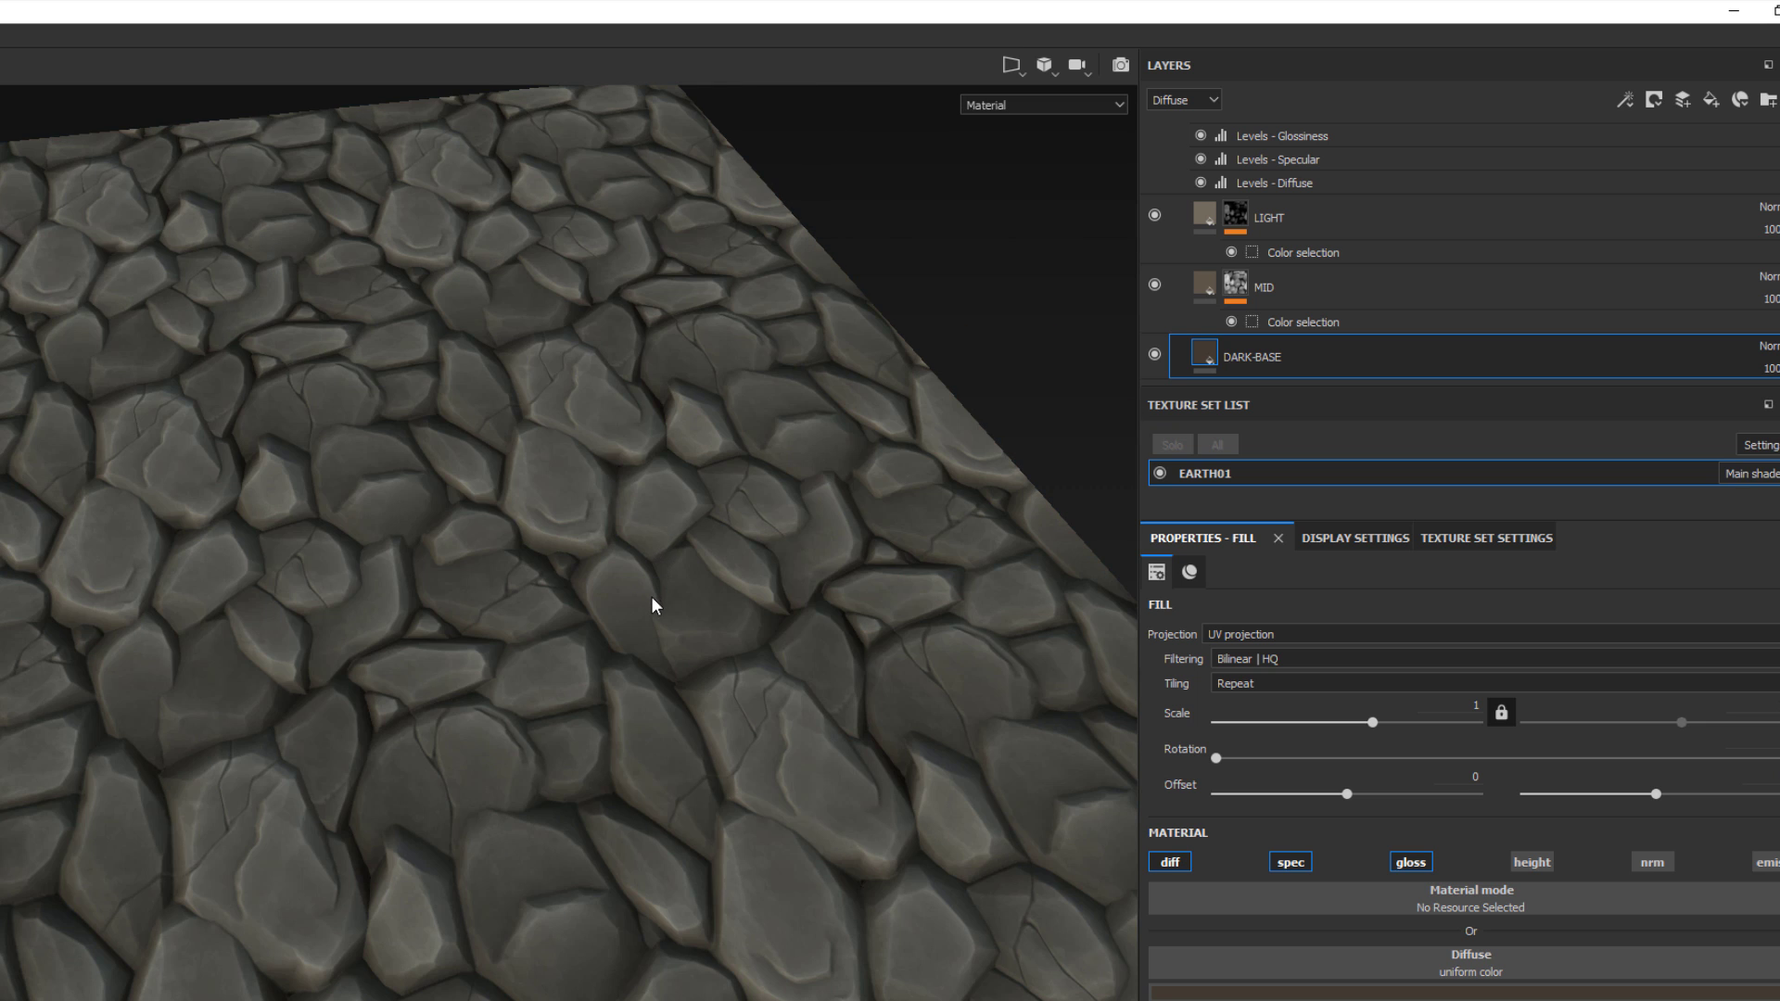
alt+drag(644, 599, 593, 657)
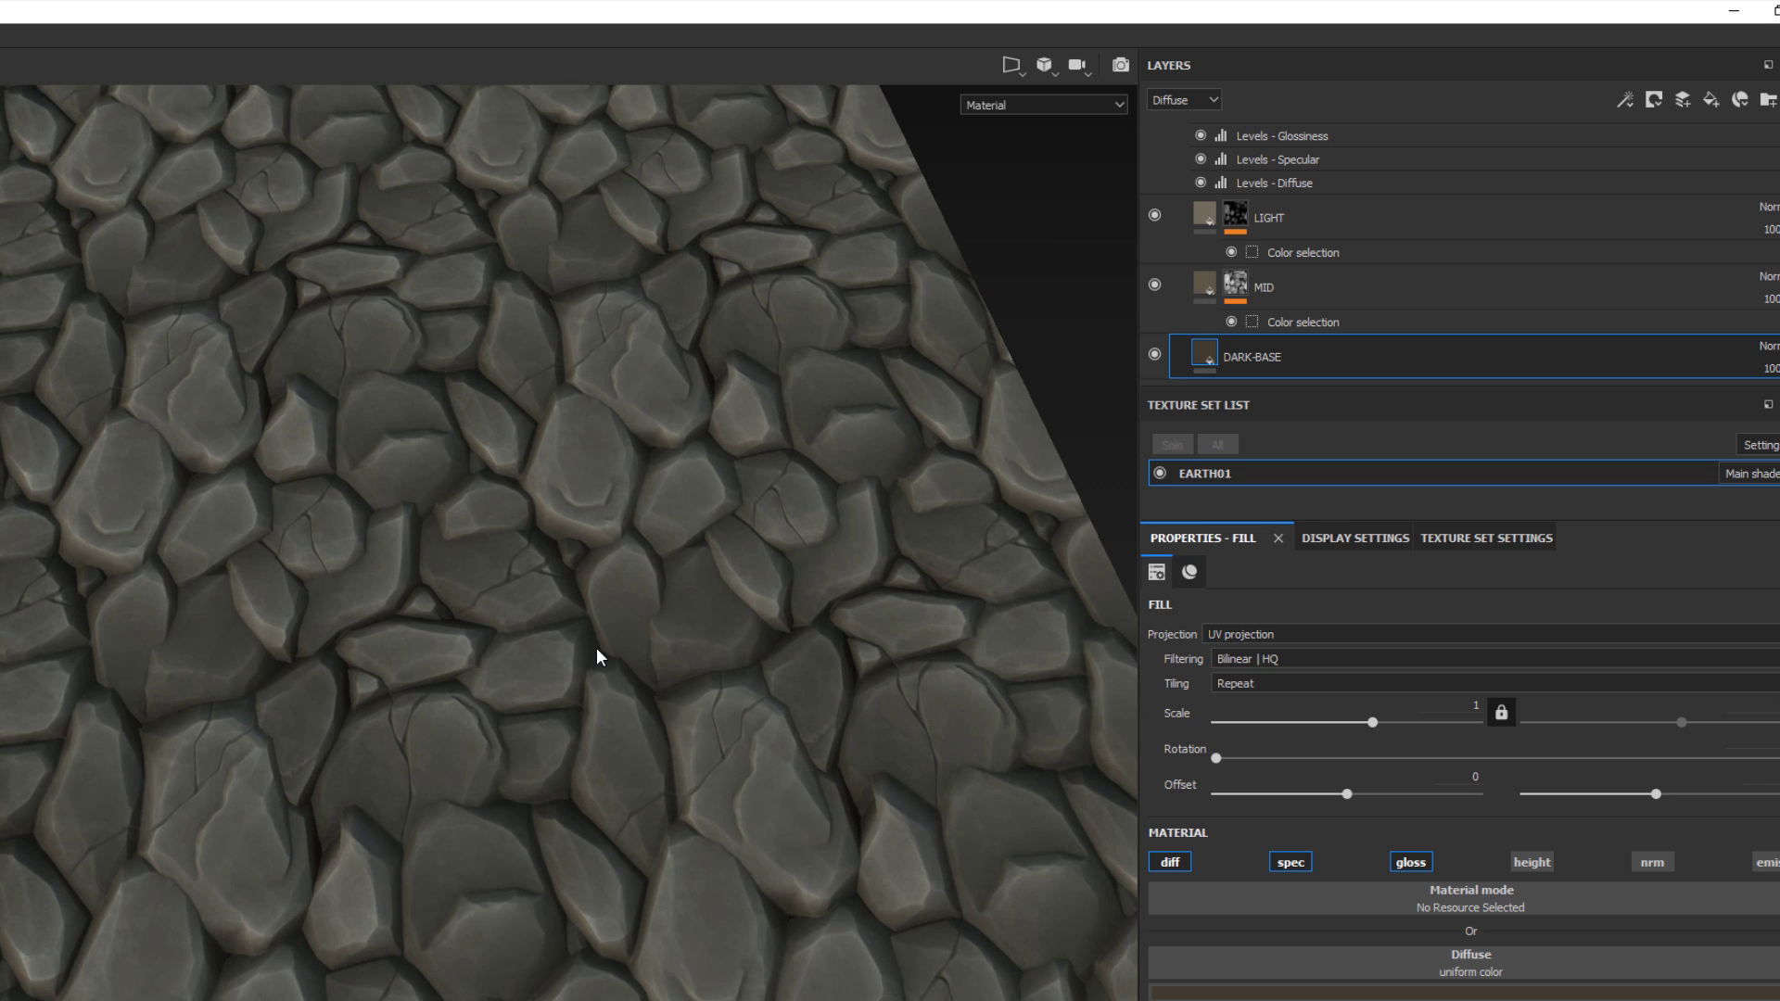
mouse_move(612, 645)
shift+right_down()
mouse_move(650, 642)
mouse_move(599, 647)
shift+right_up()
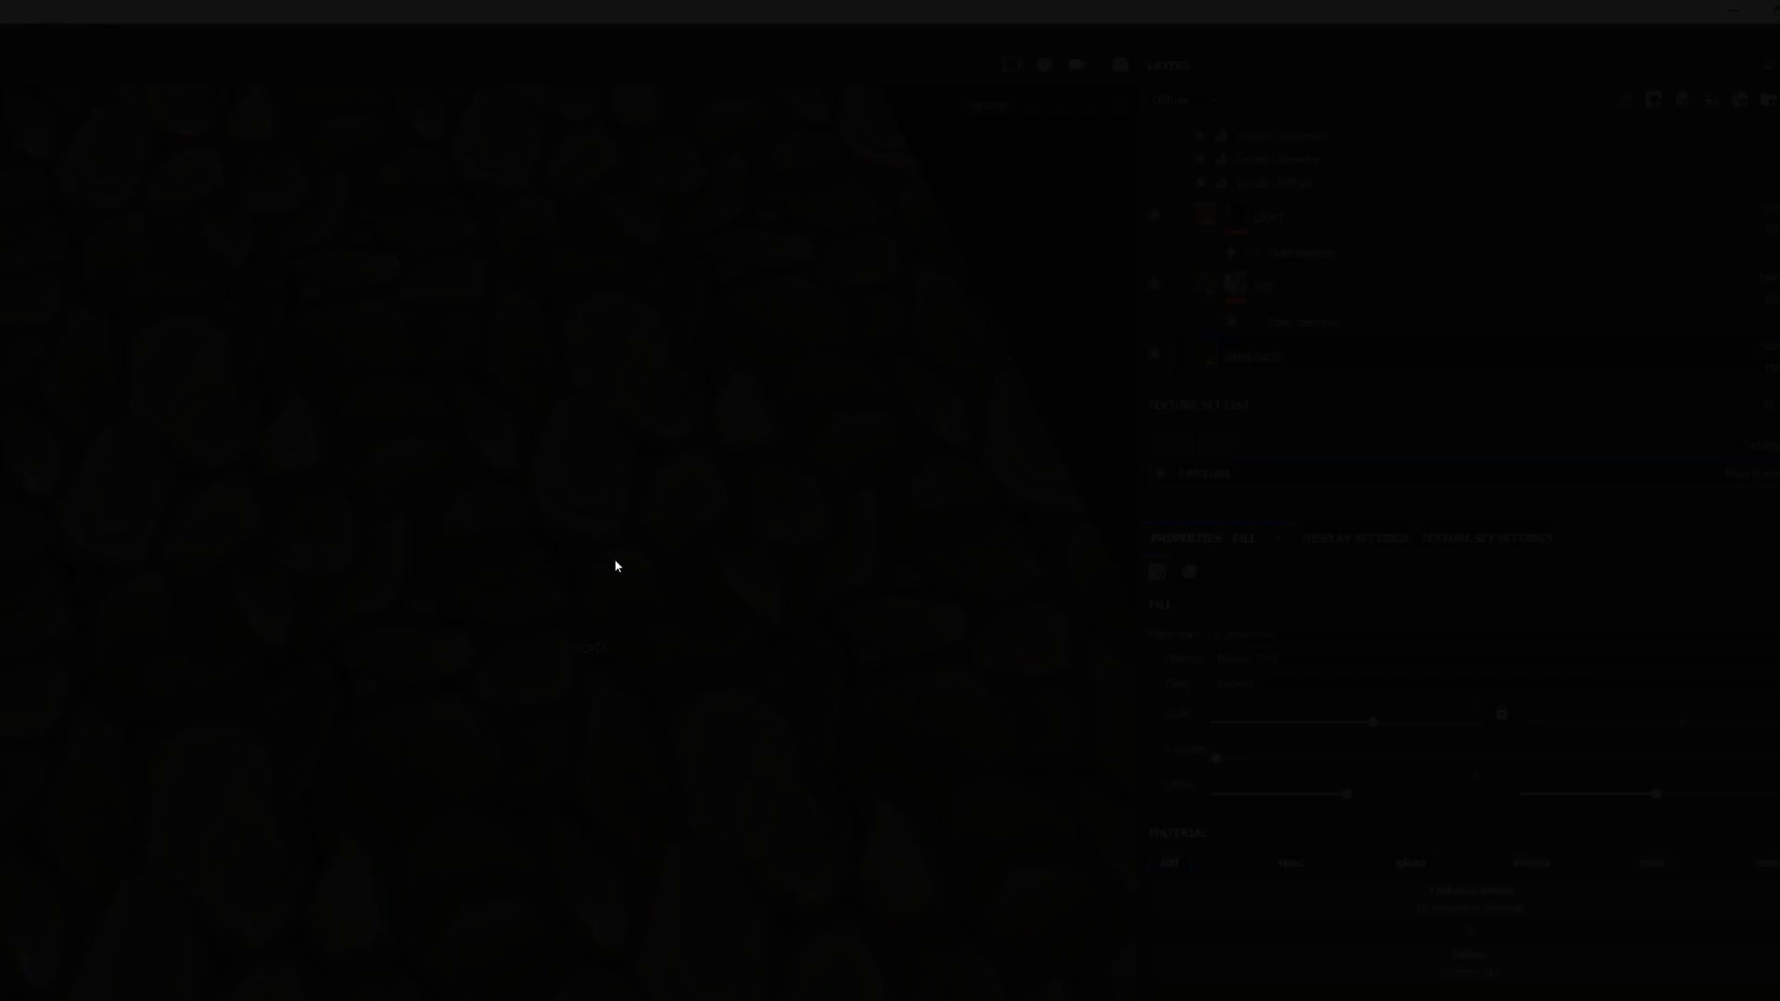
Switch to Blender and enlarge the node editor to show the TILE-TESTER.002 material's node tree.
scroll(614, 563, down, 2)
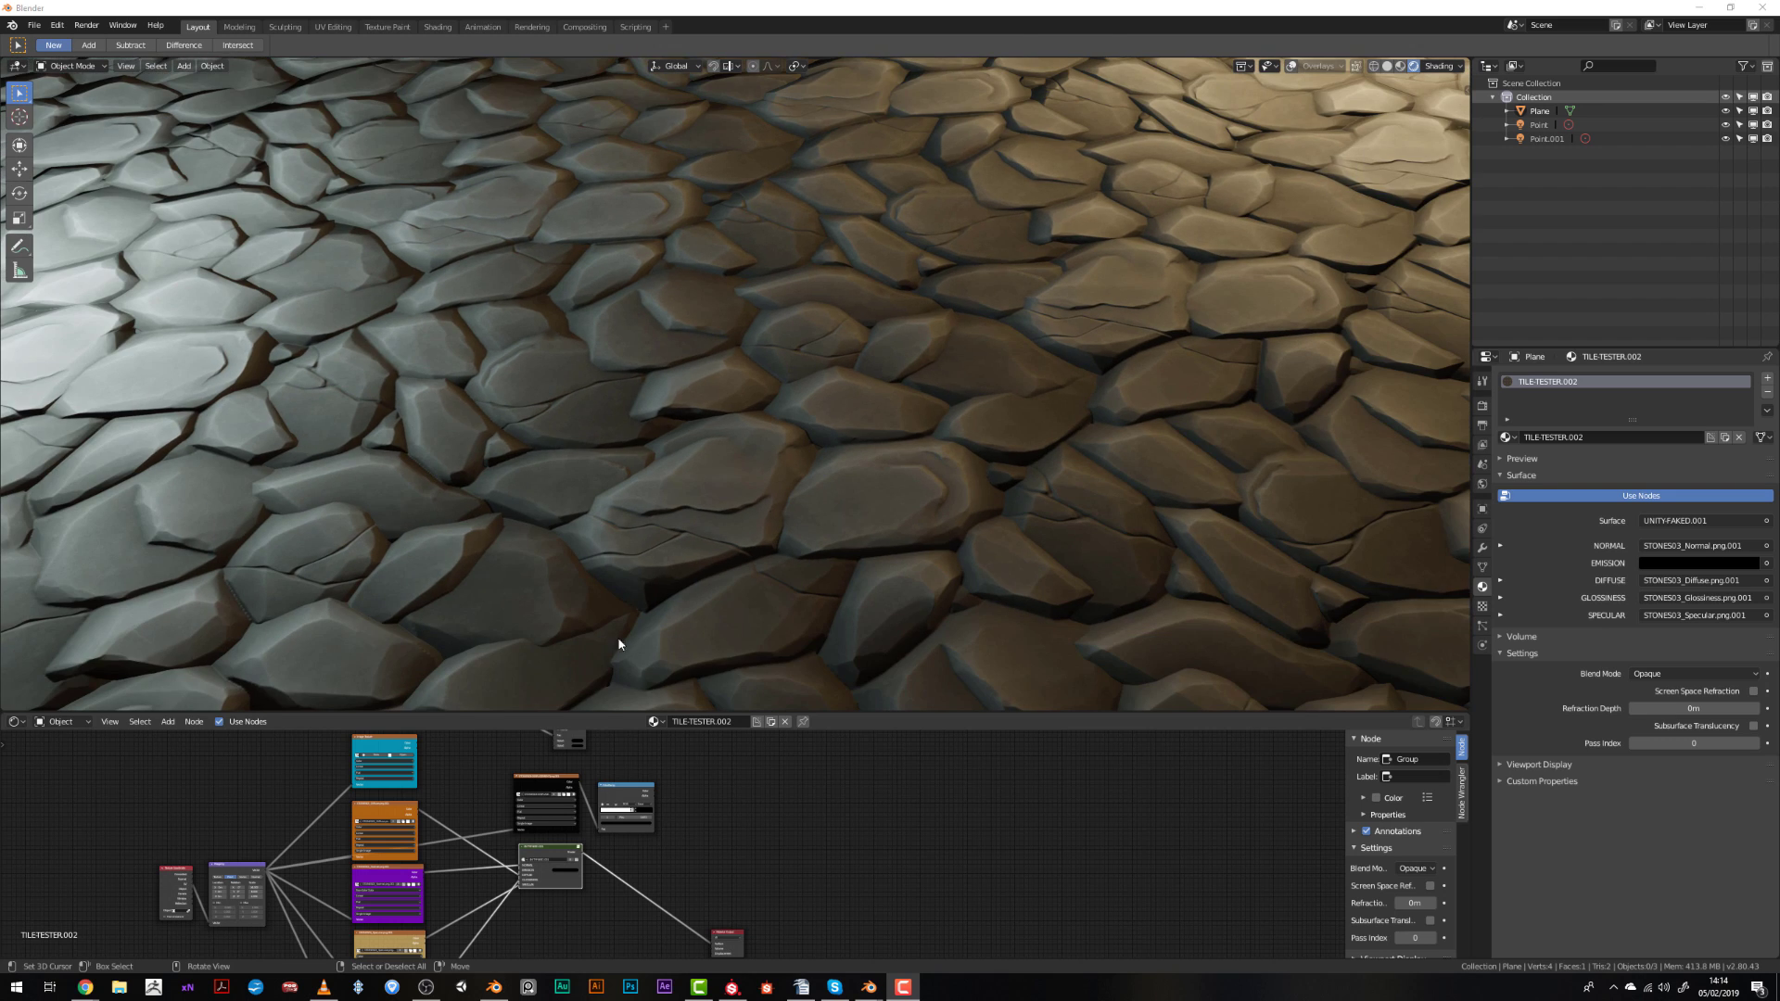
scroll(715, 834, down, 2)
key(g)
scroll(776, 803, up, 1)
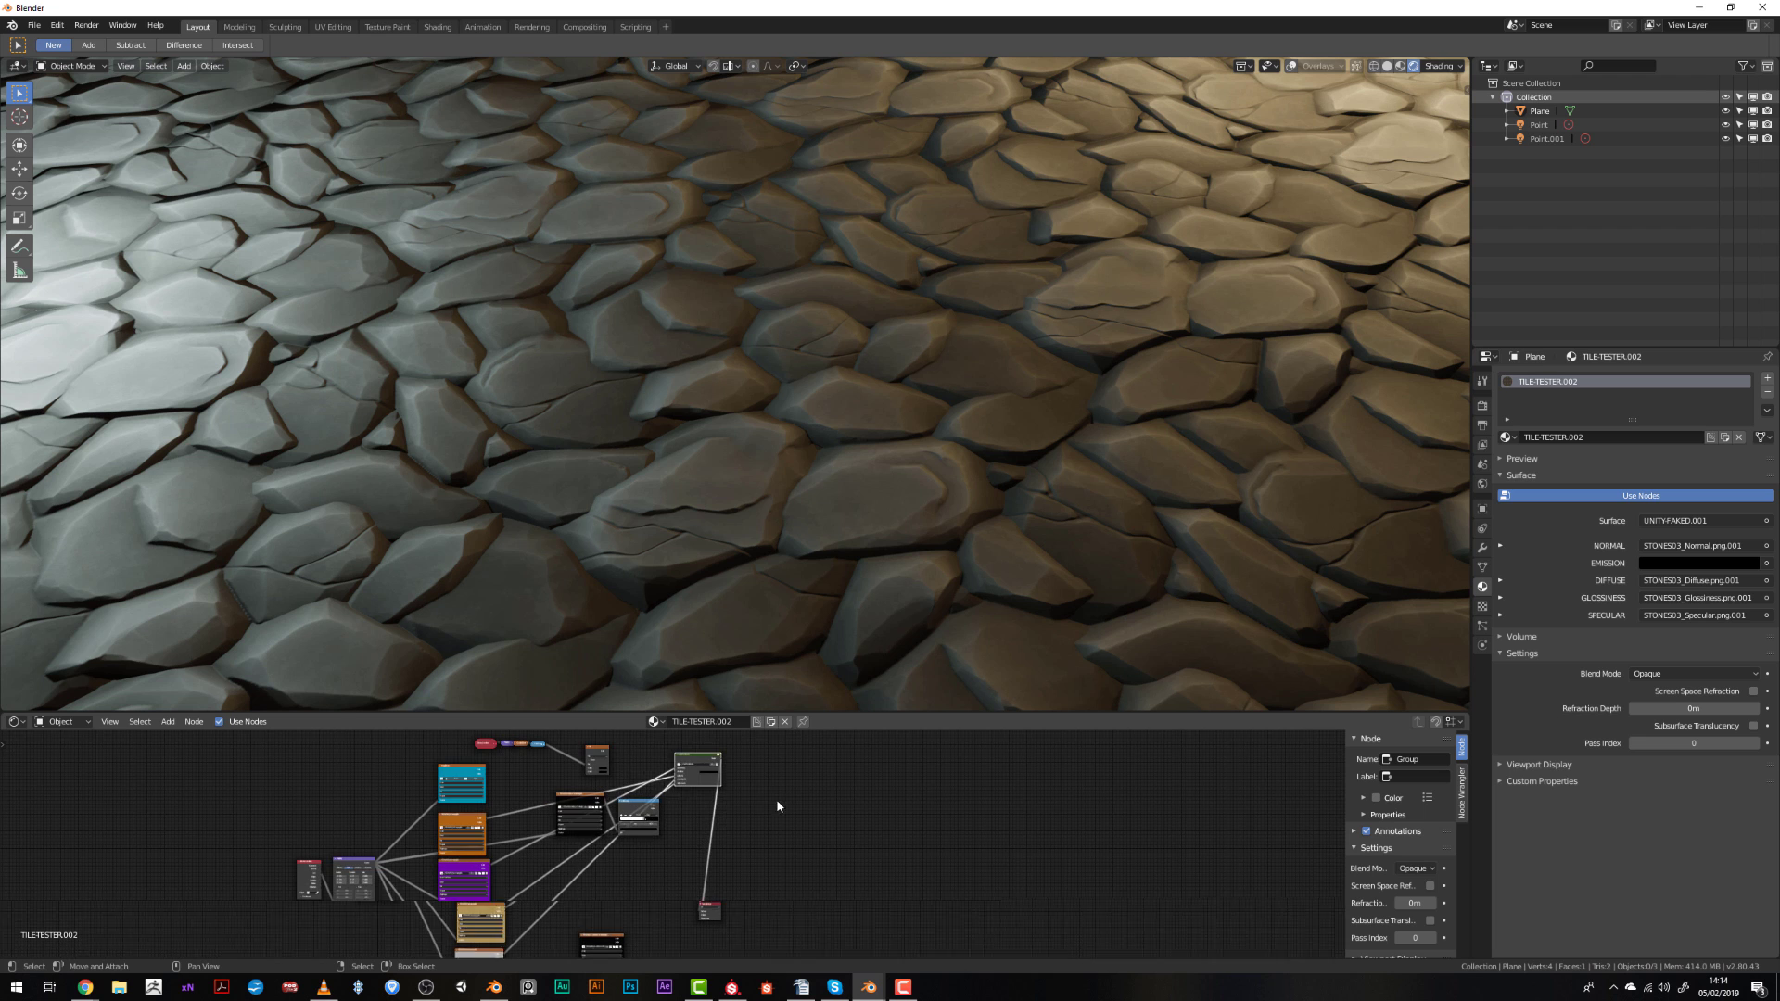
click(612, 880)
middle_drag(612, 880, 705, 790)
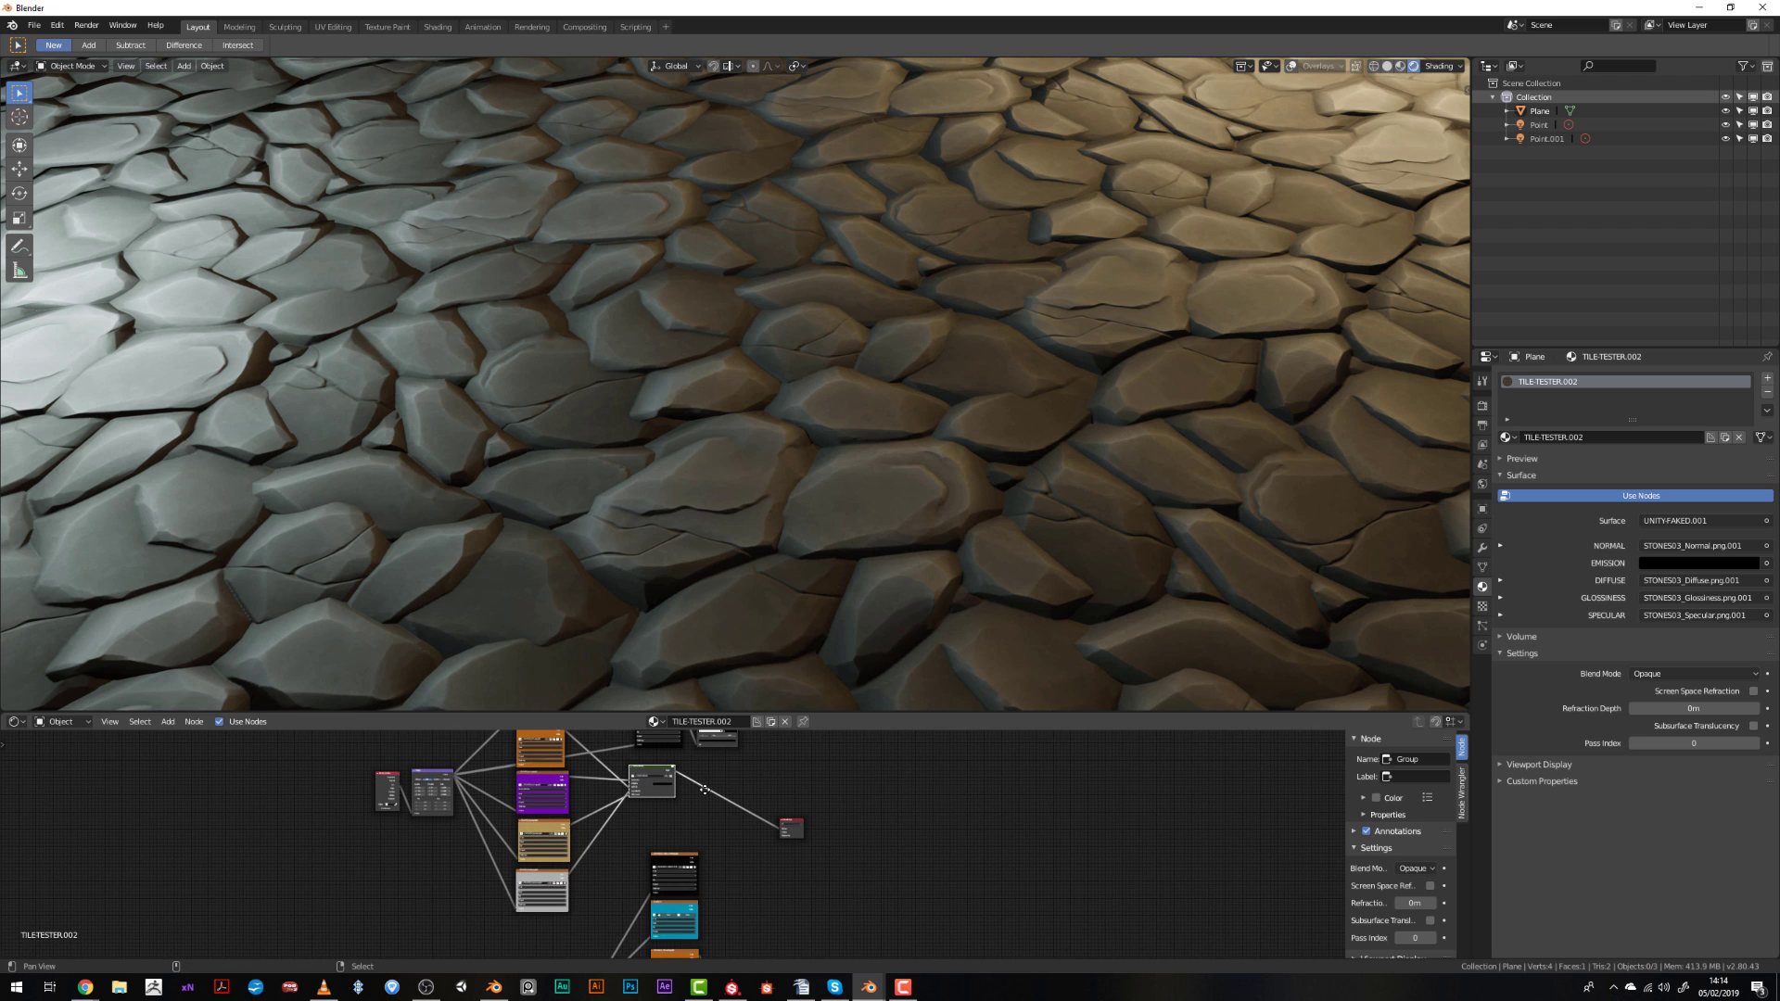
drag(805, 711, 805, 565)
scroll(643, 661, up, 2)
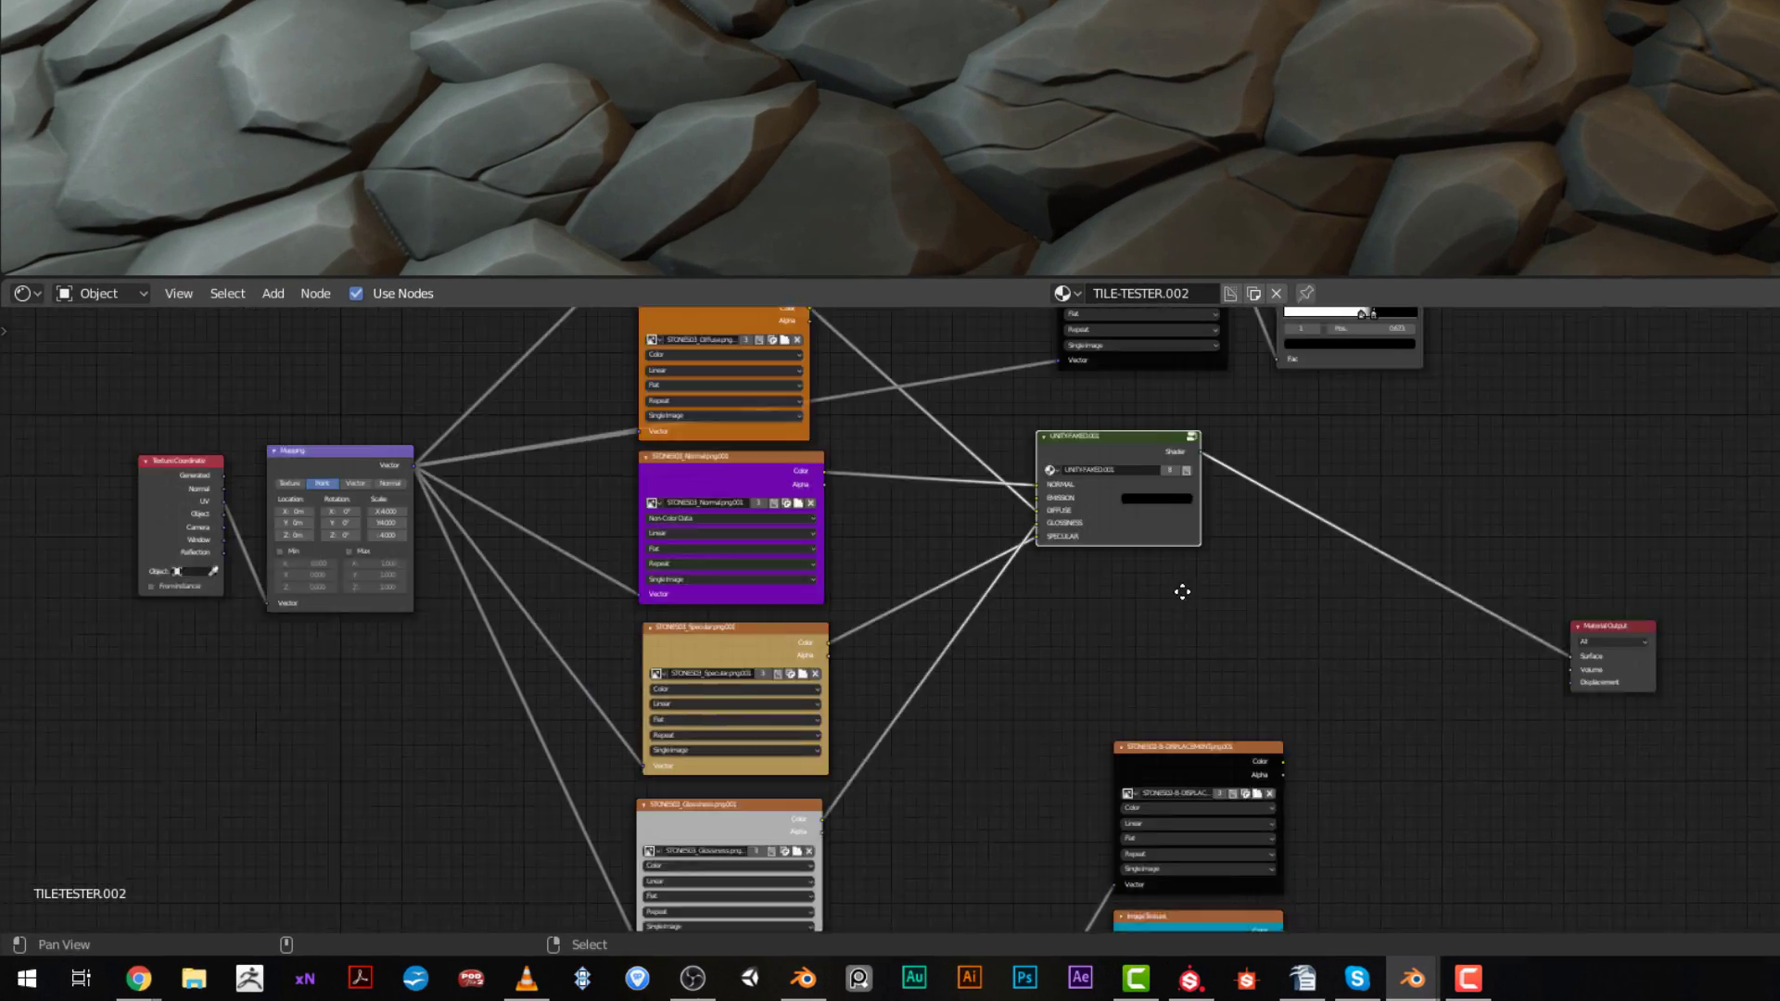
Examine how the STONES03 texture nodes connect to the inputs of the UNITY-FAKED.001 group node.
scroll(1049, 705, up, 5)
middle_drag(950, 447, 1363, 738)
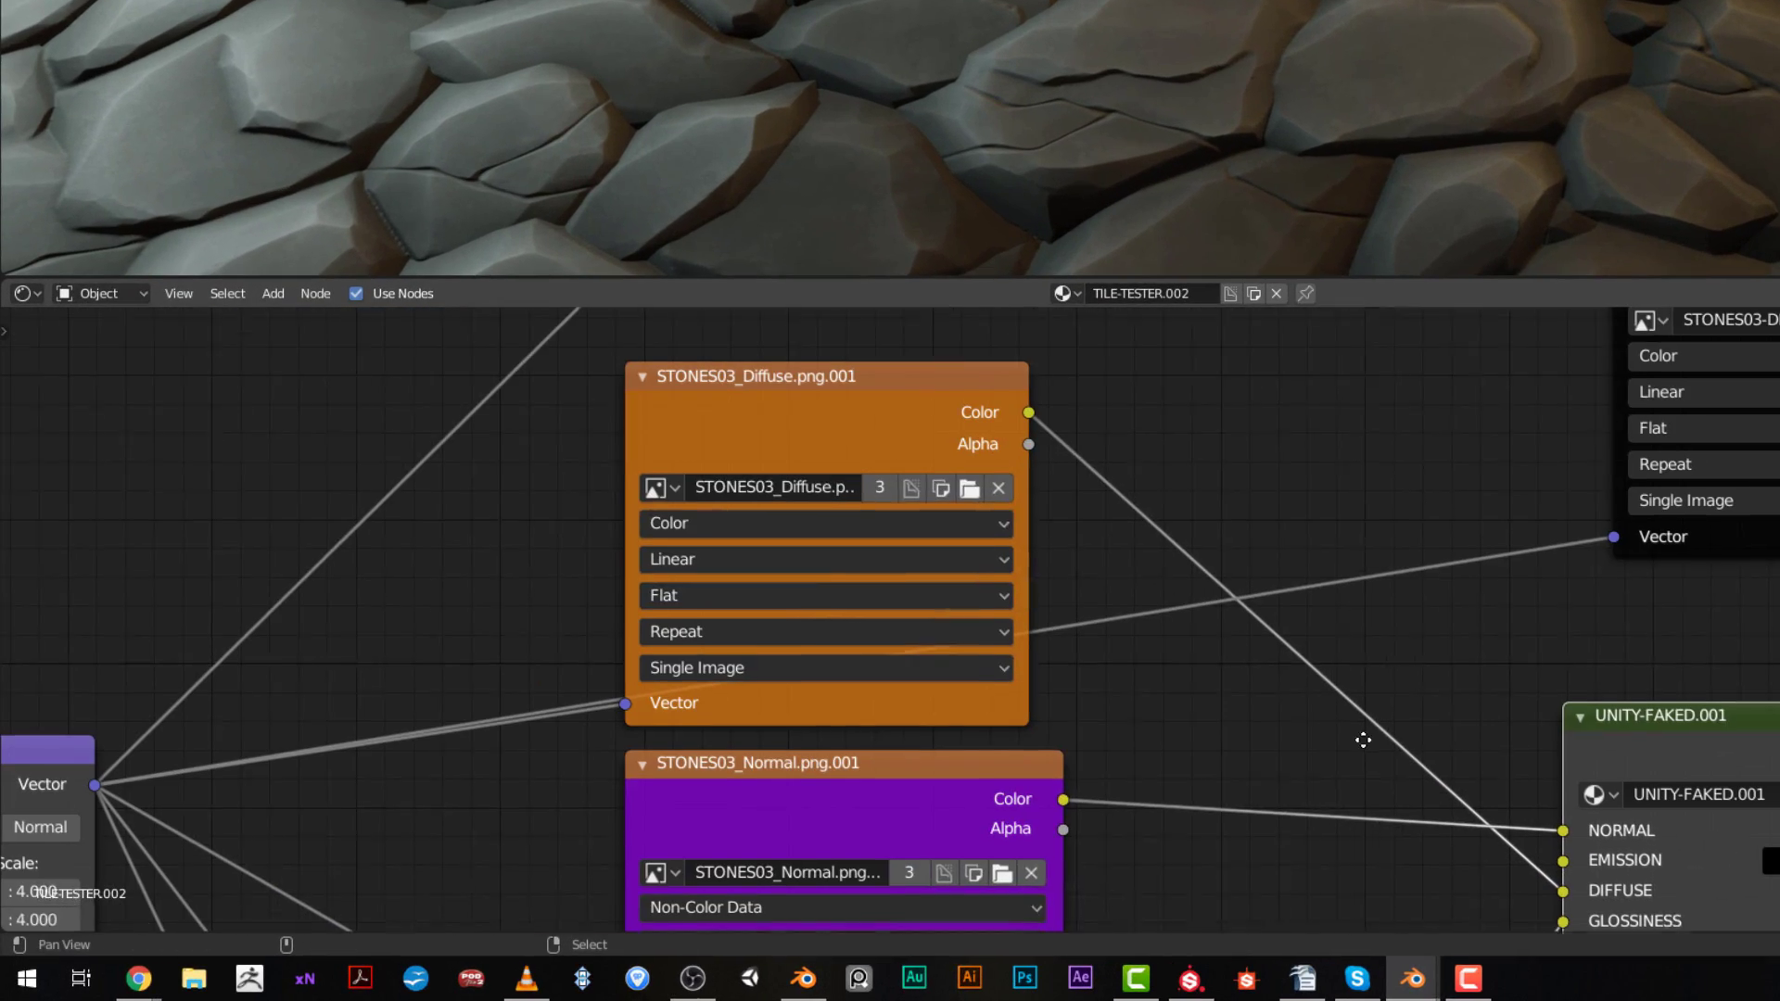
middle_drag(1150, 799, 561, 557)
scroll(586, 588, up, 2)
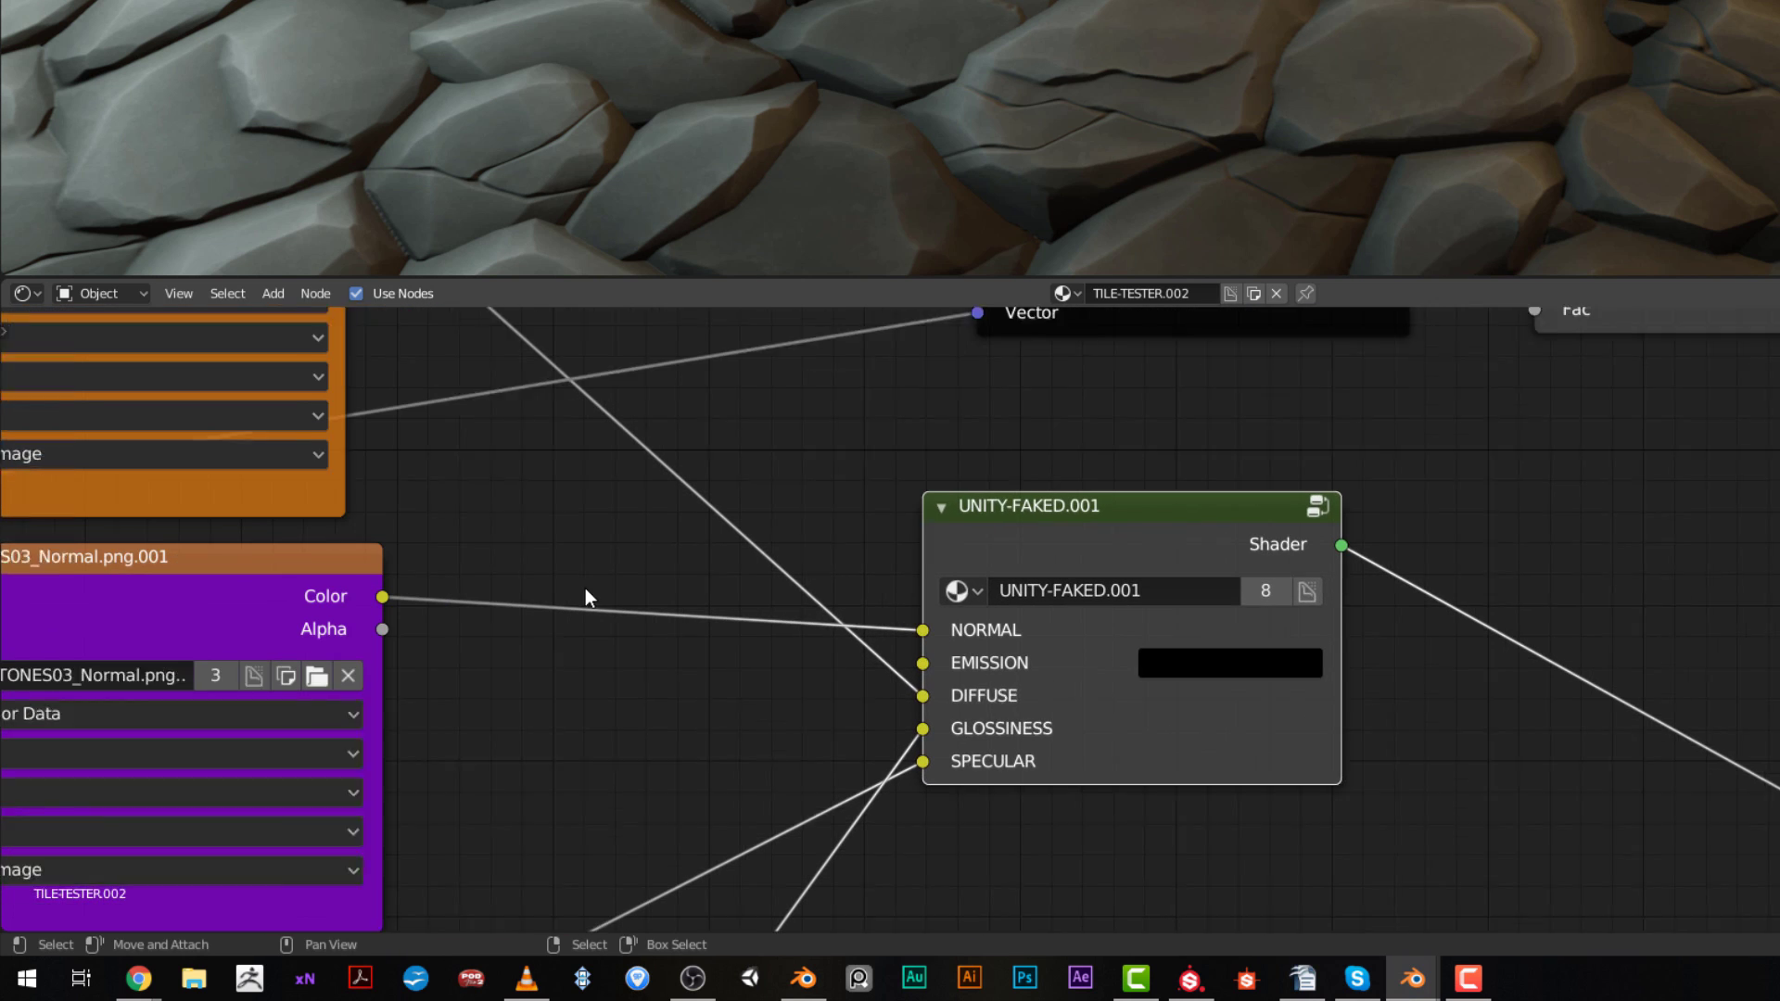
Open the UNITY-FAKED.001 node group for editing and enlarge the node editor to examine its shader network.
key(Tab)
scroll(940, 555, down, 3)
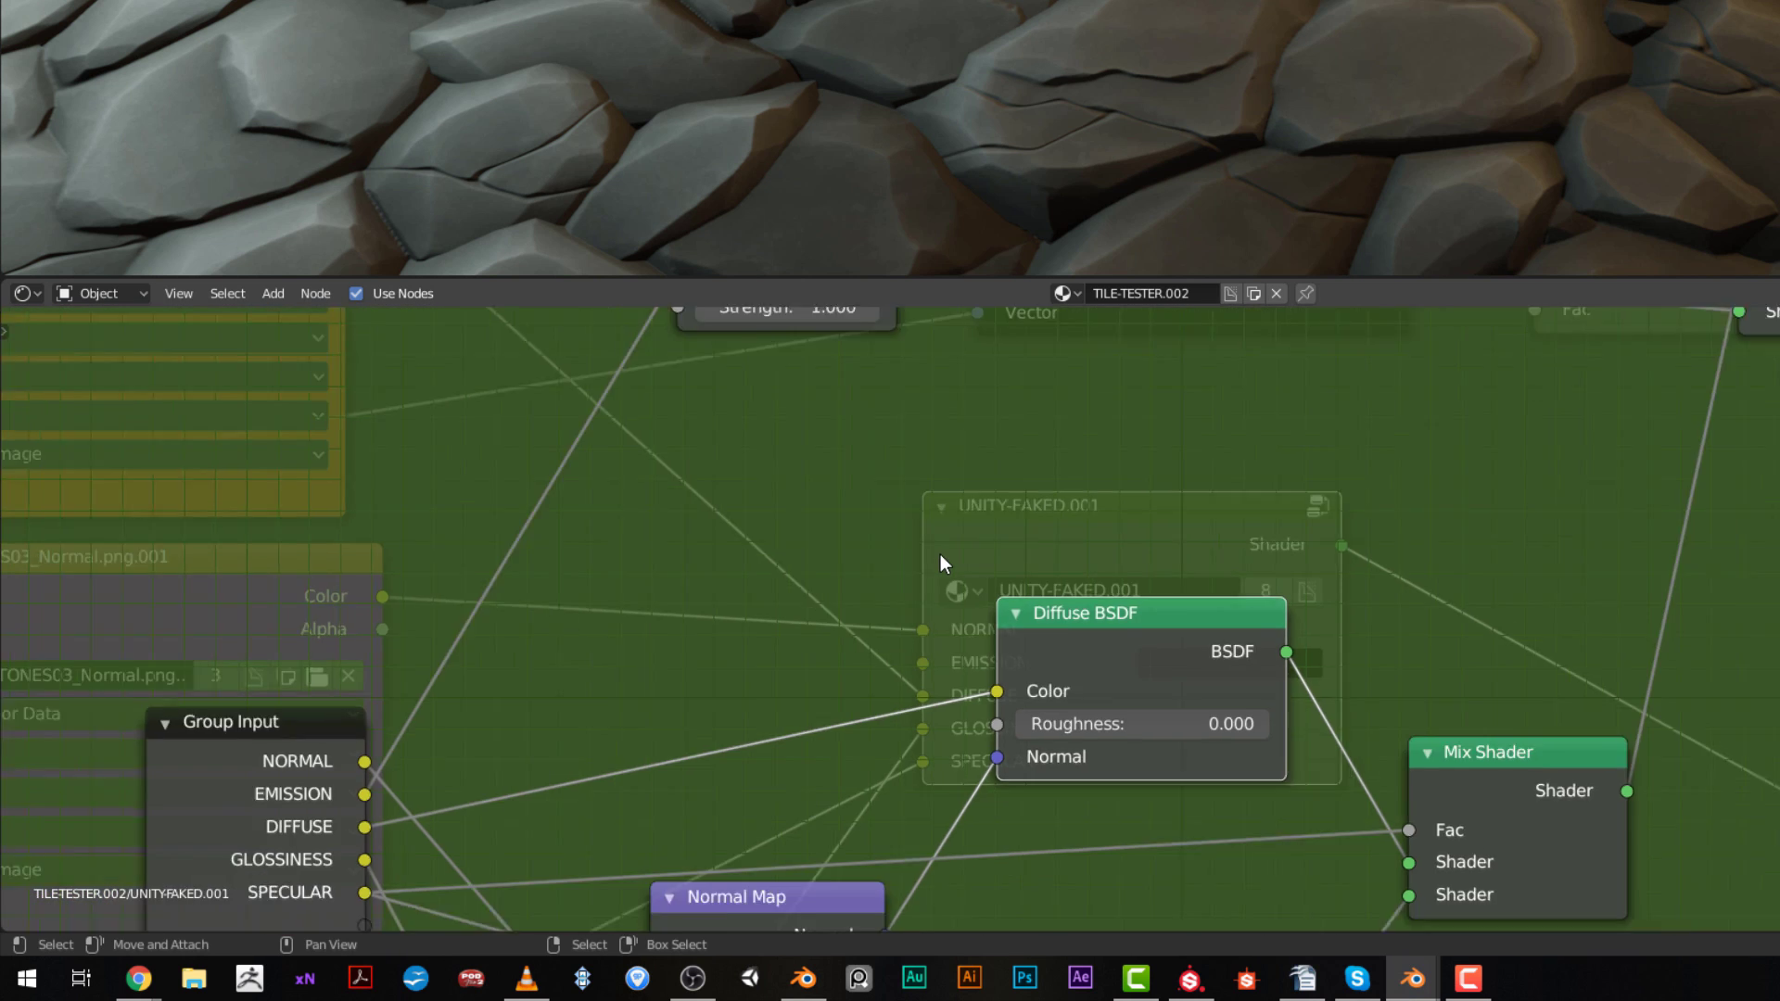
middle_drag(938, 559, 878, 467)
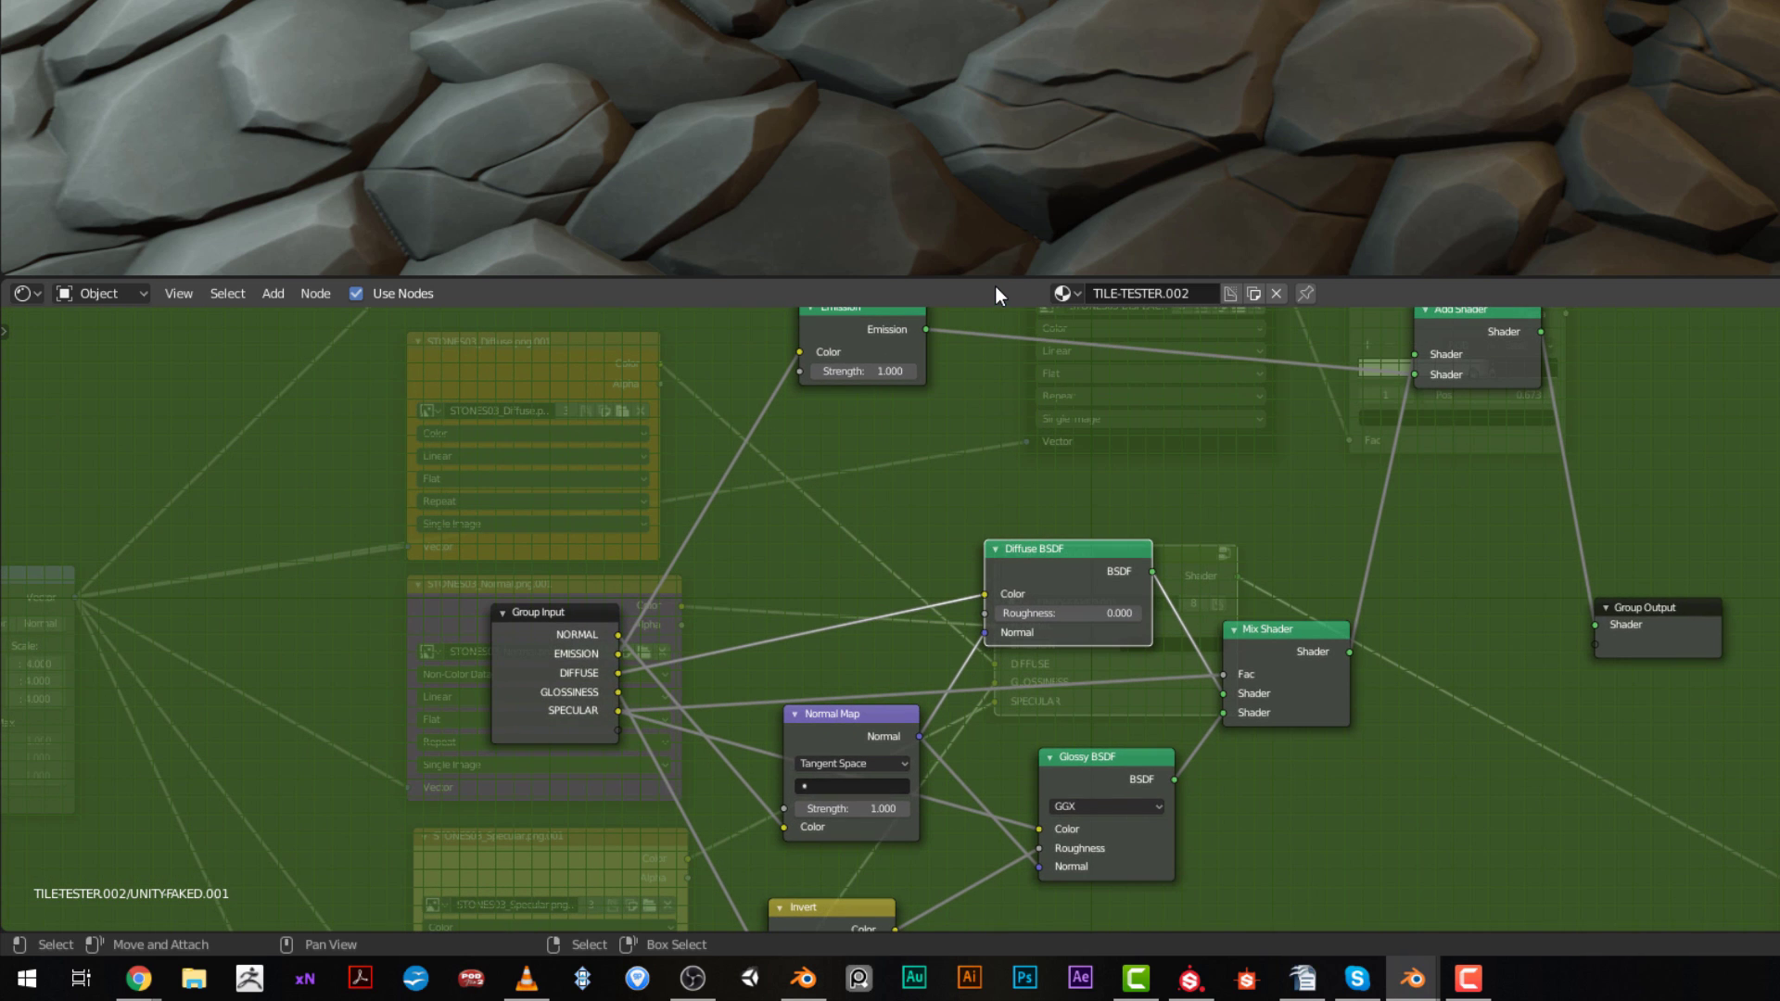
drag(994, 282, 1018, 120)
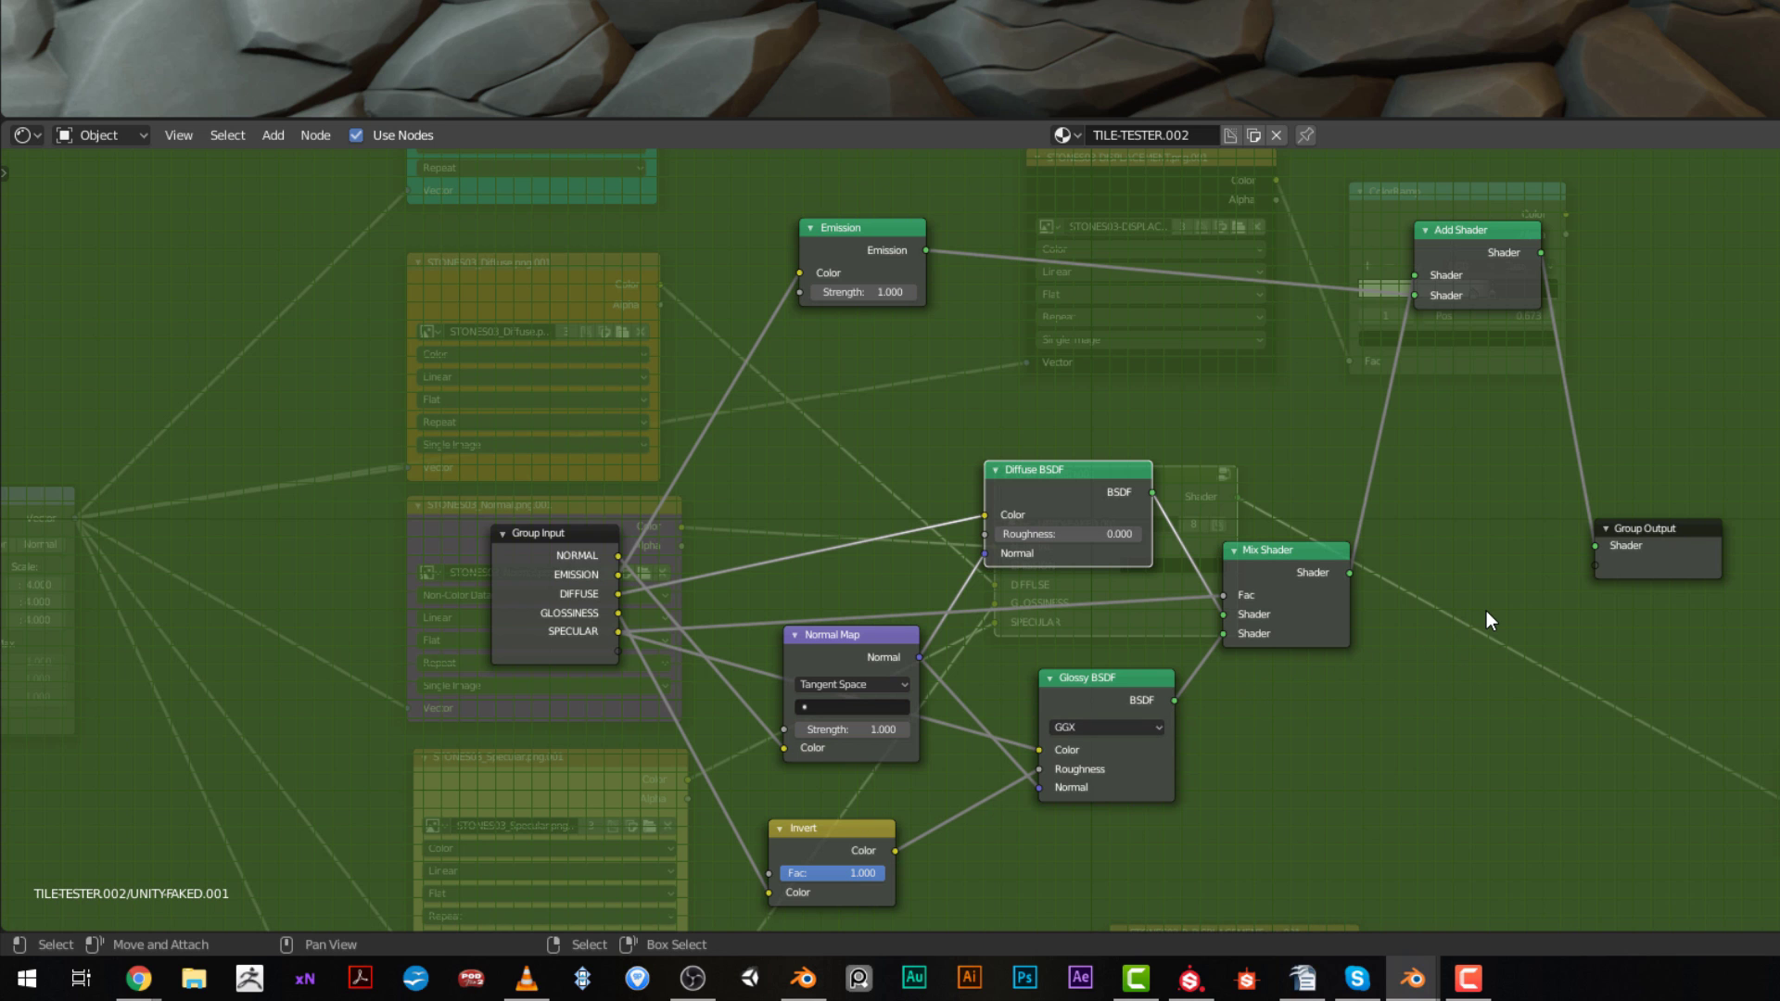
Exit the UNITY-FAKED.001 node group and preview the STONES03 displacement texture on the plane.
key(Tab)
scroll(1426, 599, down, 1)
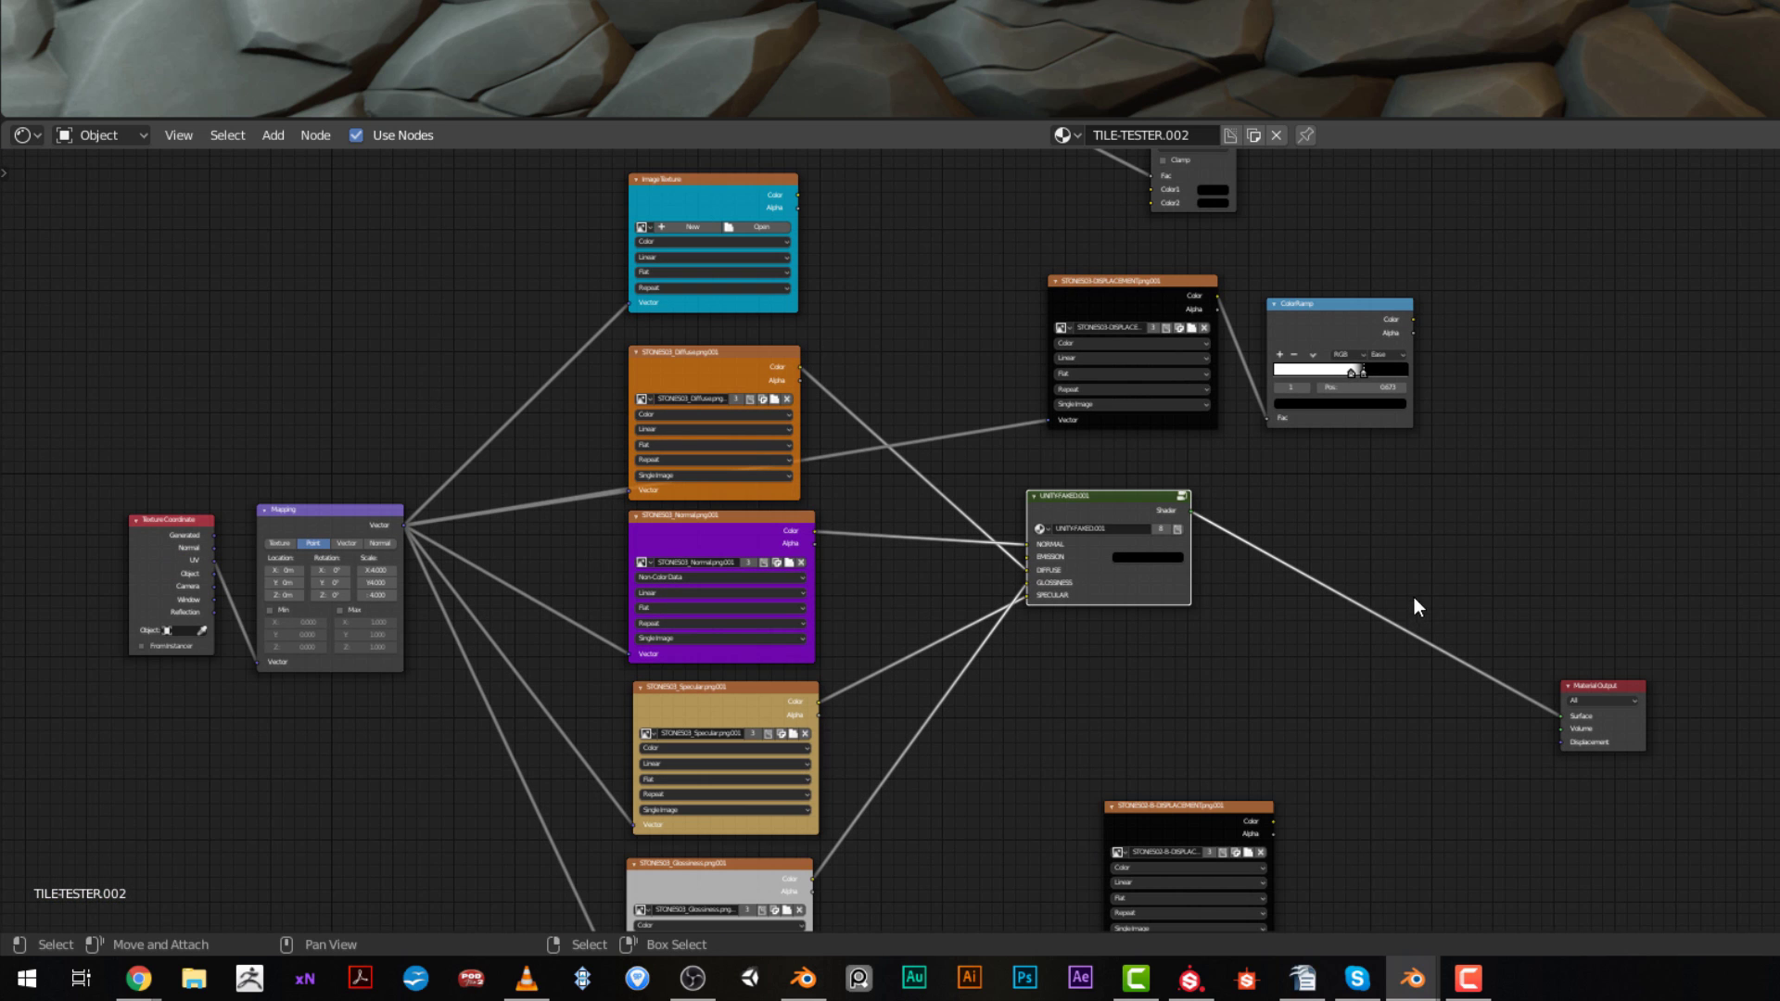
ctrl+shift+click(1142, 303)
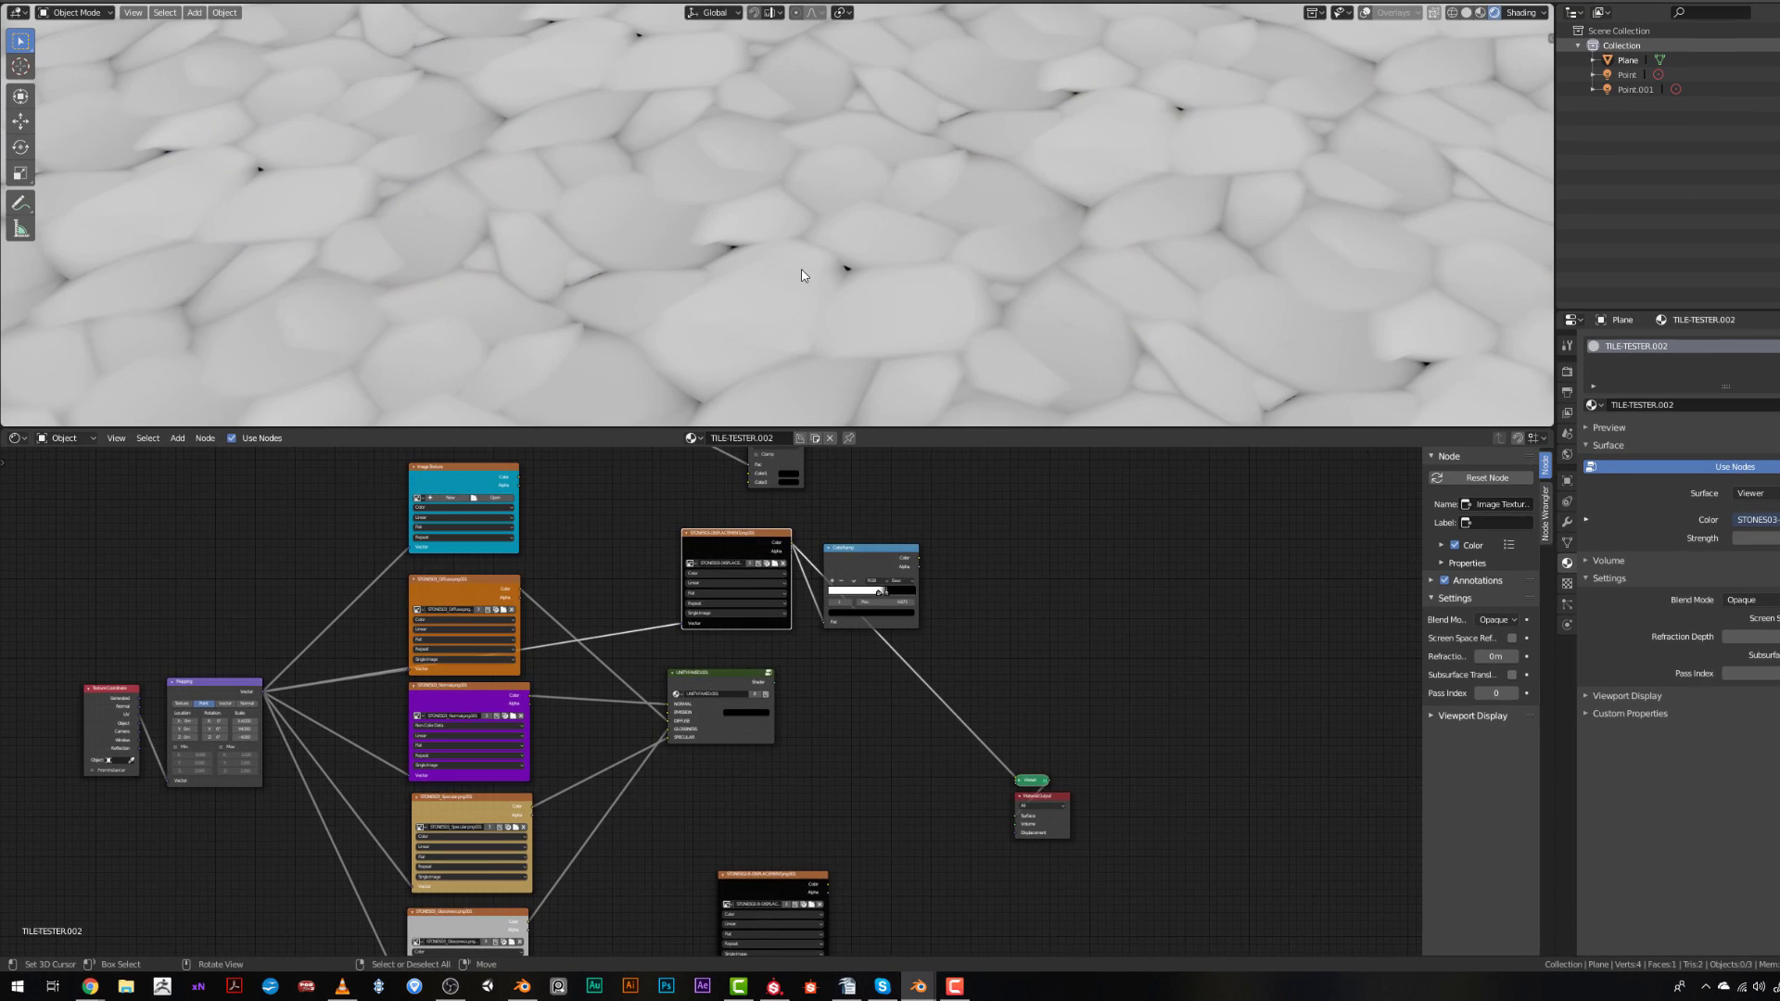
Output the second texture set's UNITY-FAKED group to show the pebbled ground on the plane.
scroll(881, 650, down, 3)
middle_drag(991, 790, 693, 489)
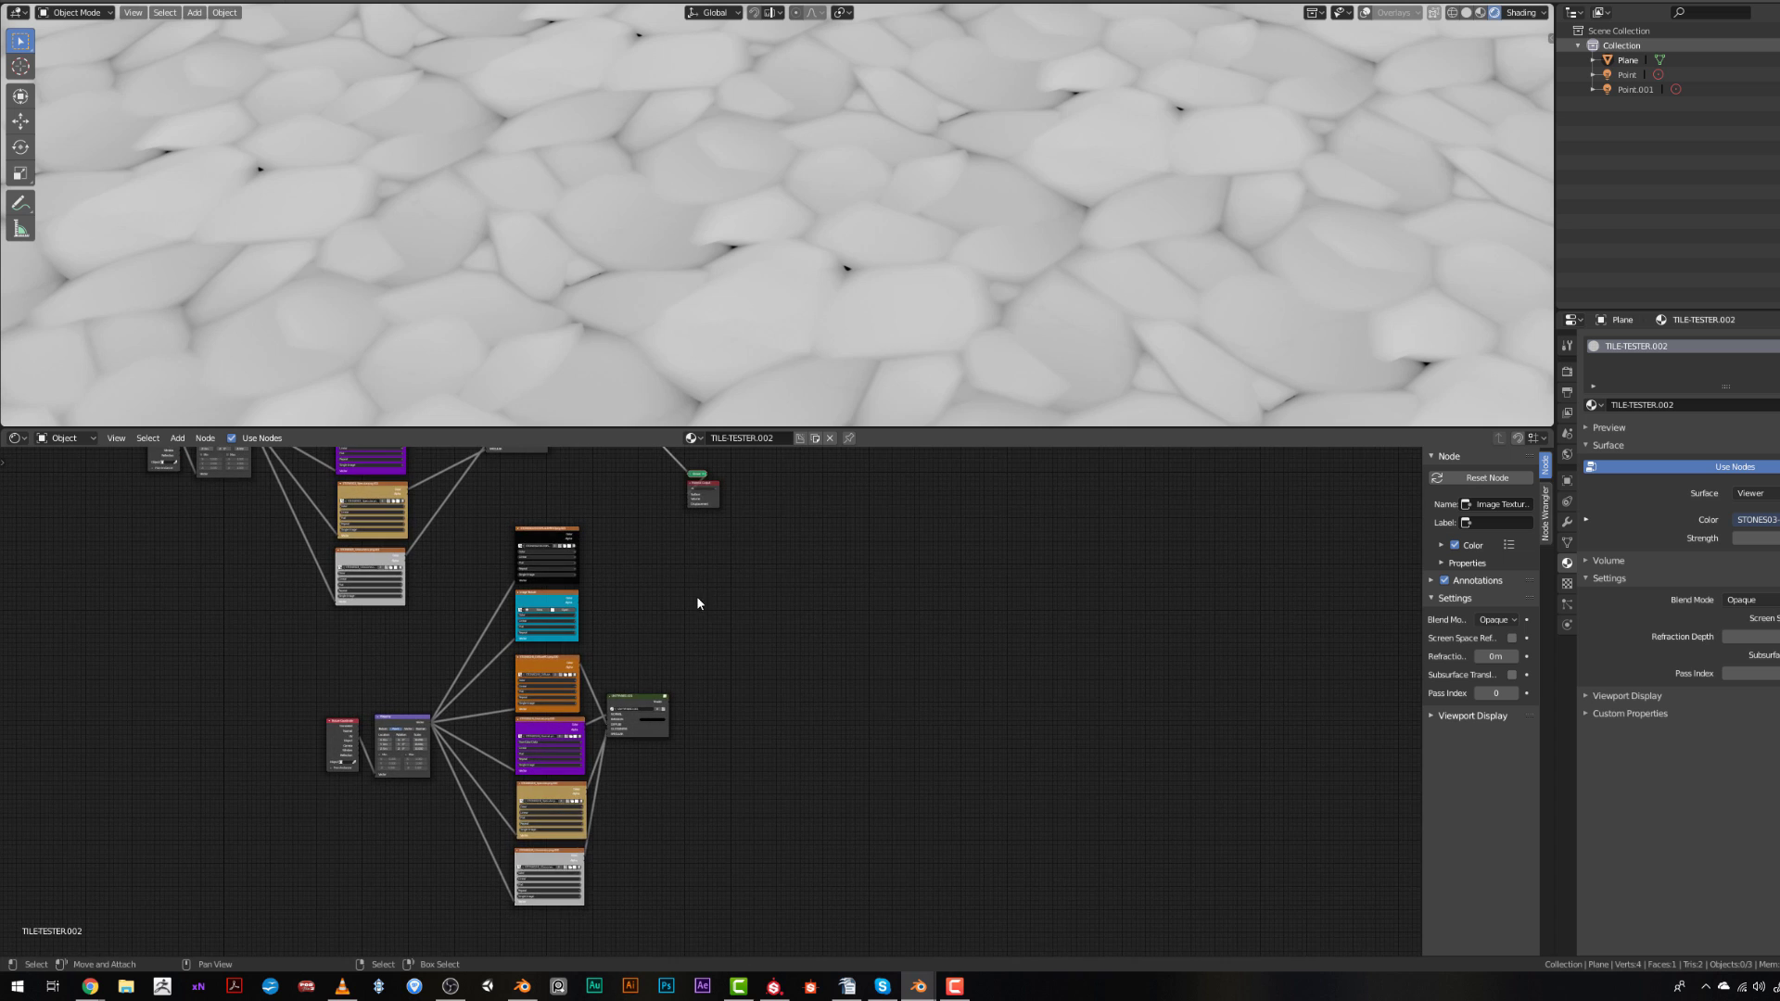
scroll(710, 700, up, 6)
ctrl+shift+click(588, 707)
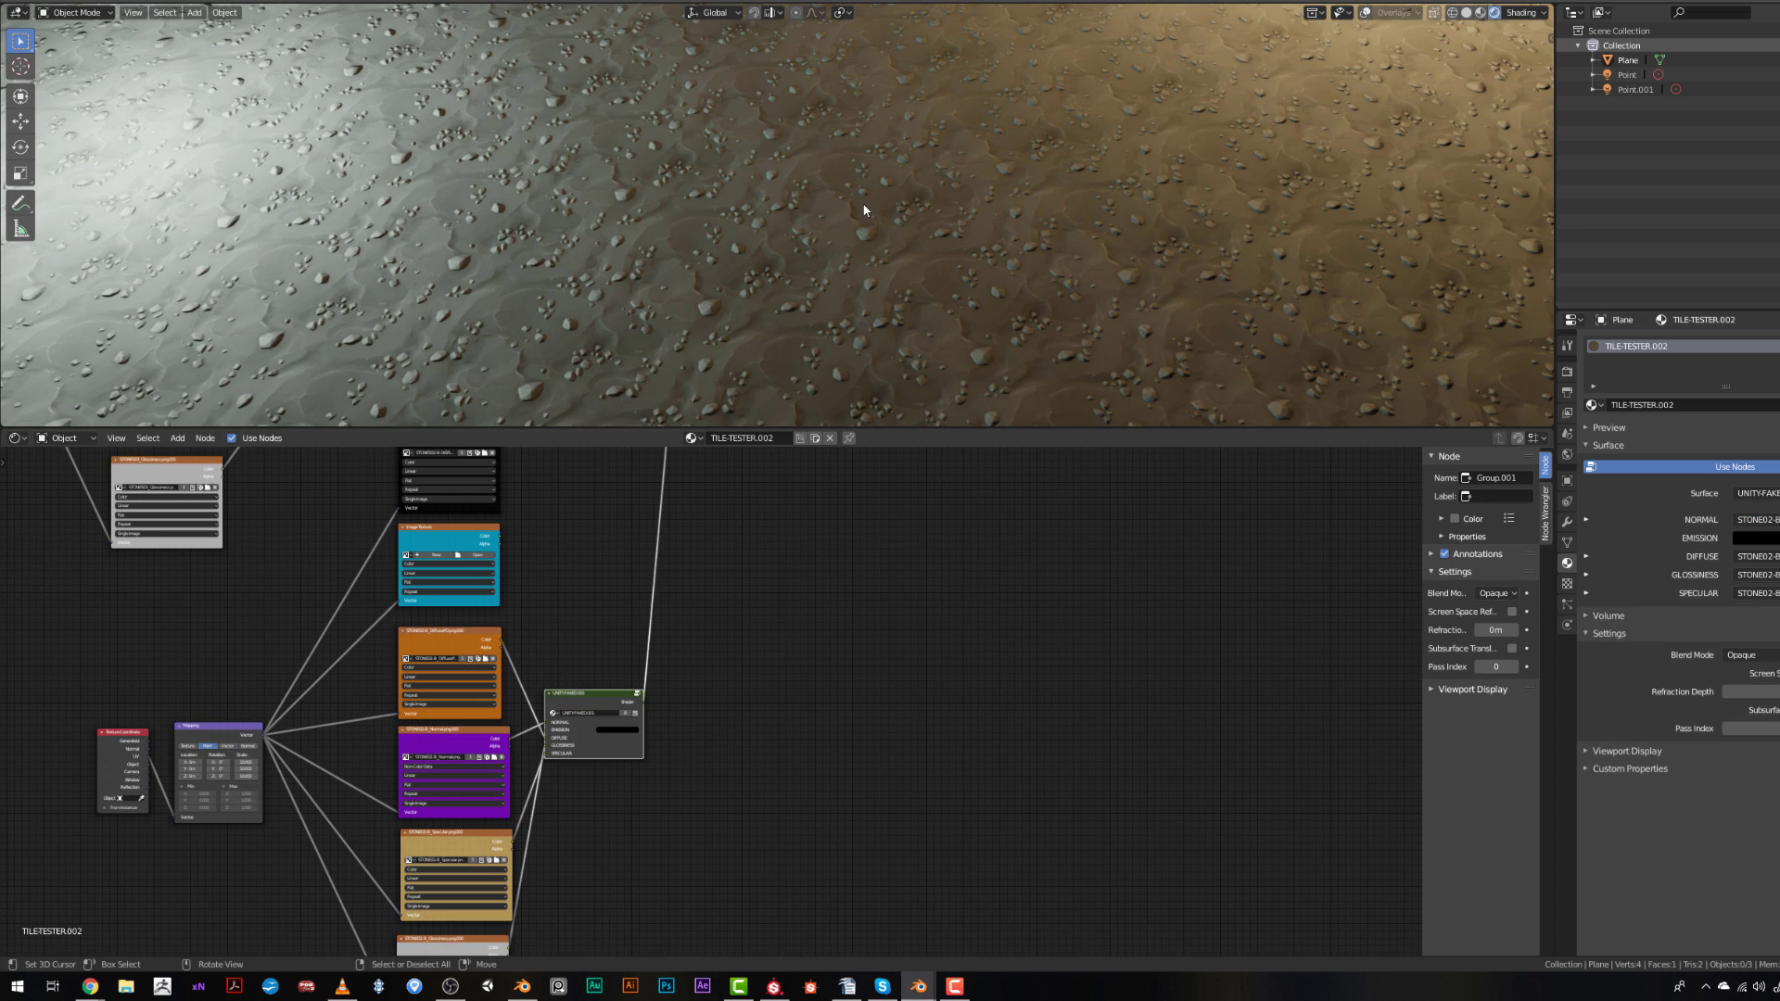
Add a Mix Shader node beside the Material Output node.
middle_drag(698, 508, 707, 682)
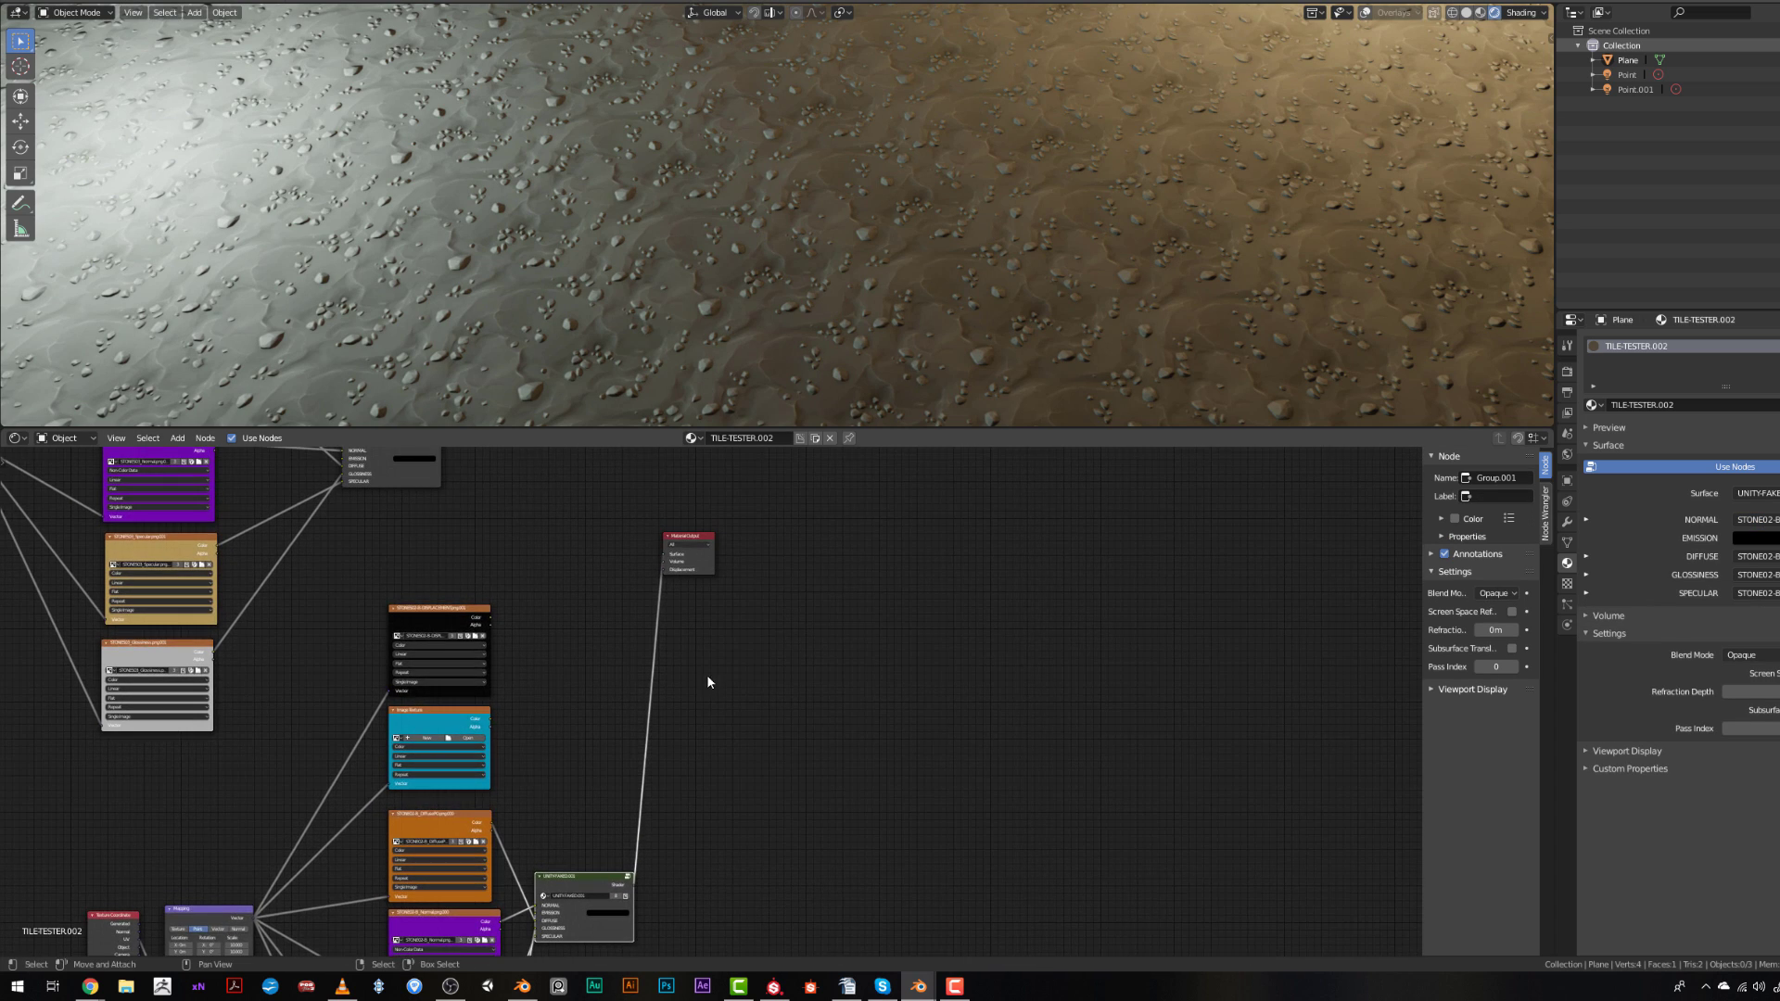
key(shift+a)
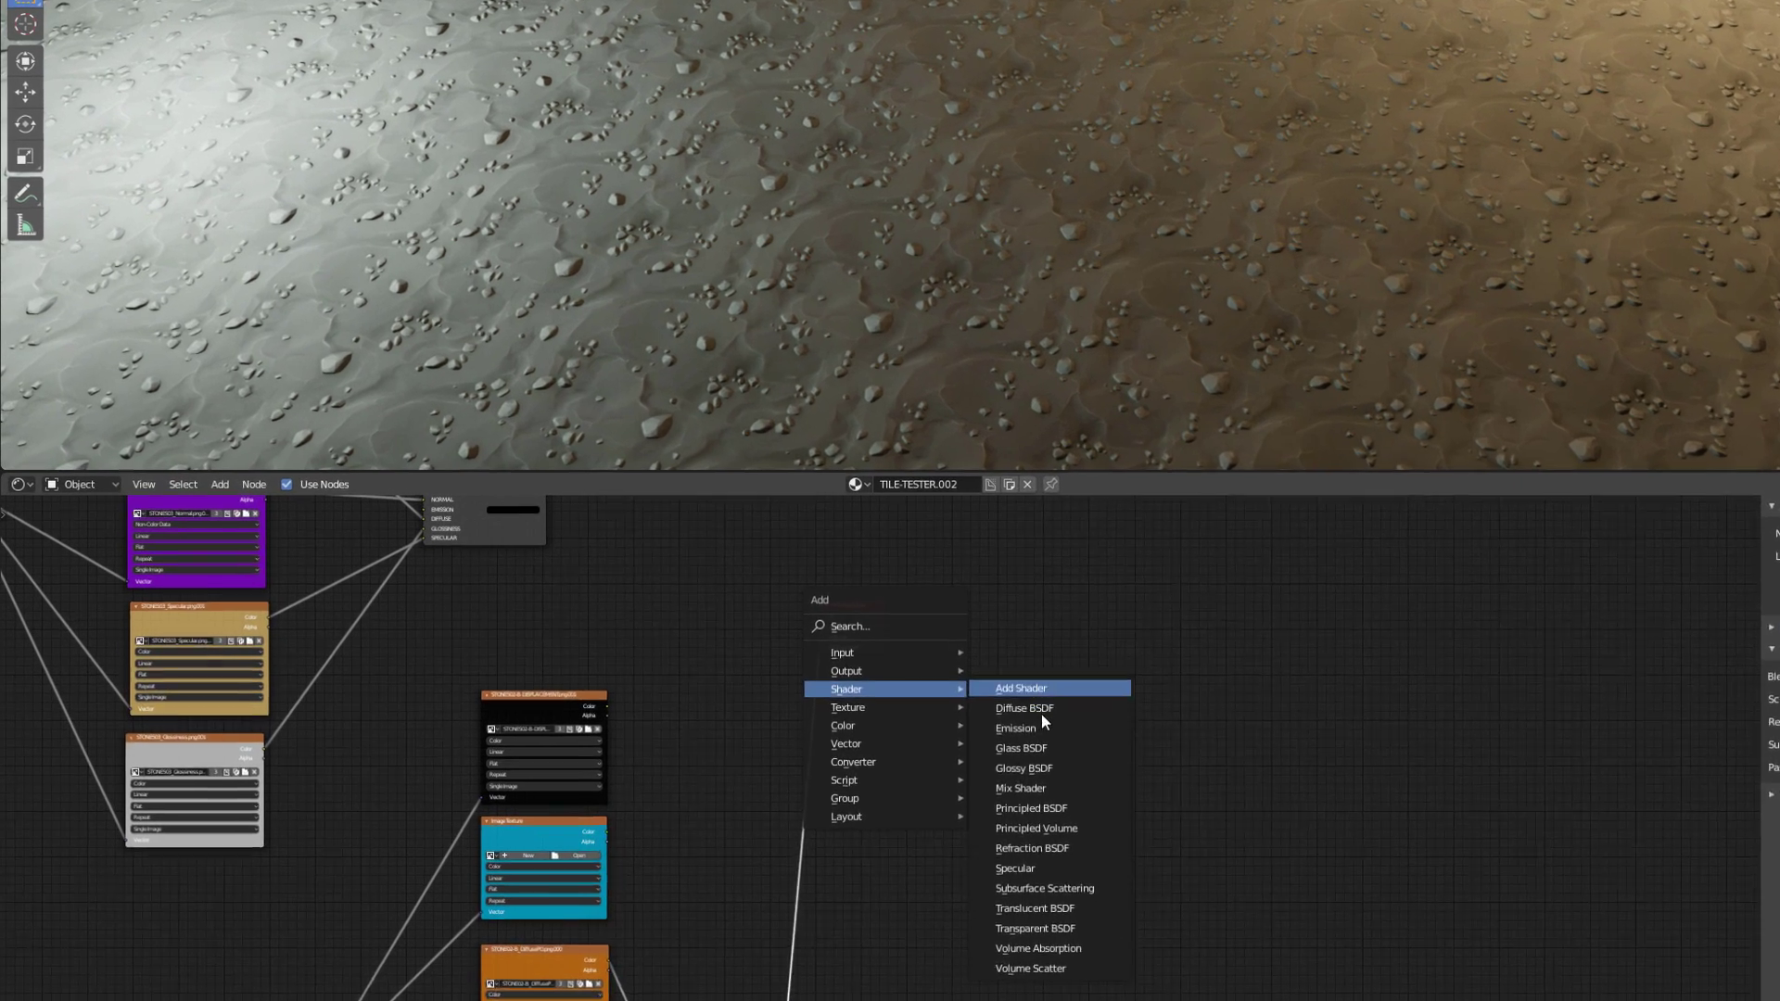
click(1085, 811)
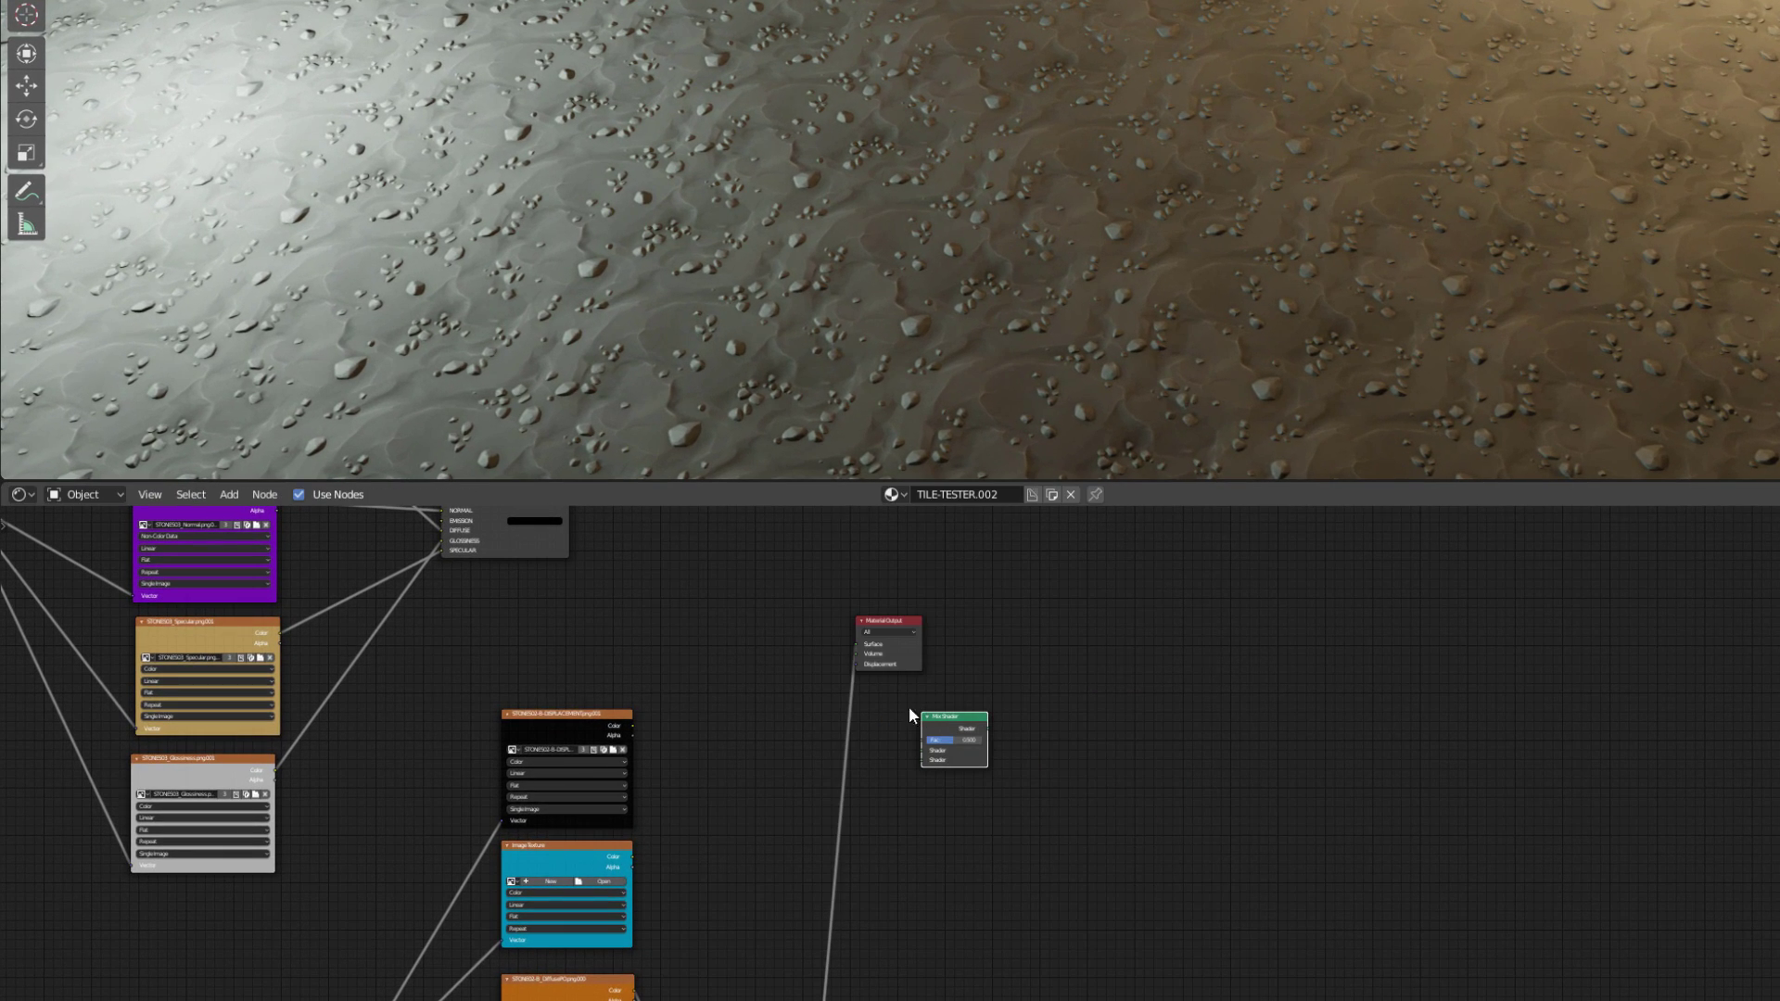
click(908, 706)
Connect the stone and ground groups to the Mix Shader, and output it through the Material Output placed beside it.
middle_drag(771, 712, 730, 651)
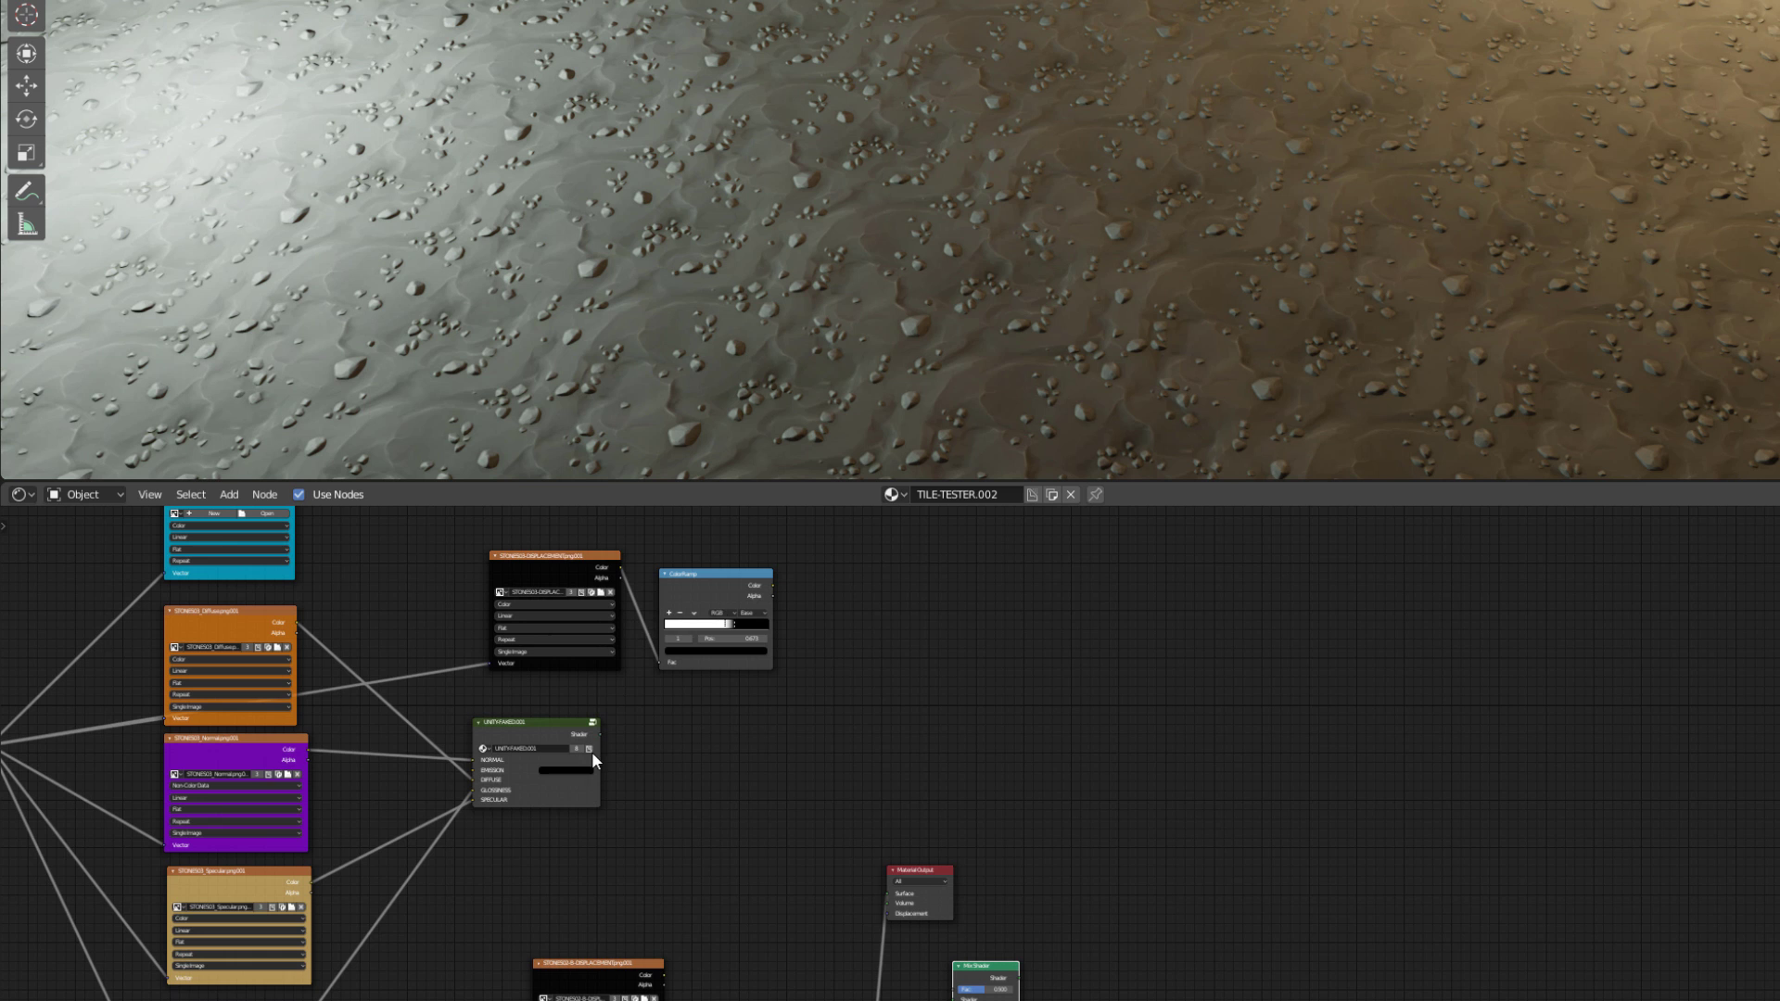
drag(600, 733, 954, 999)
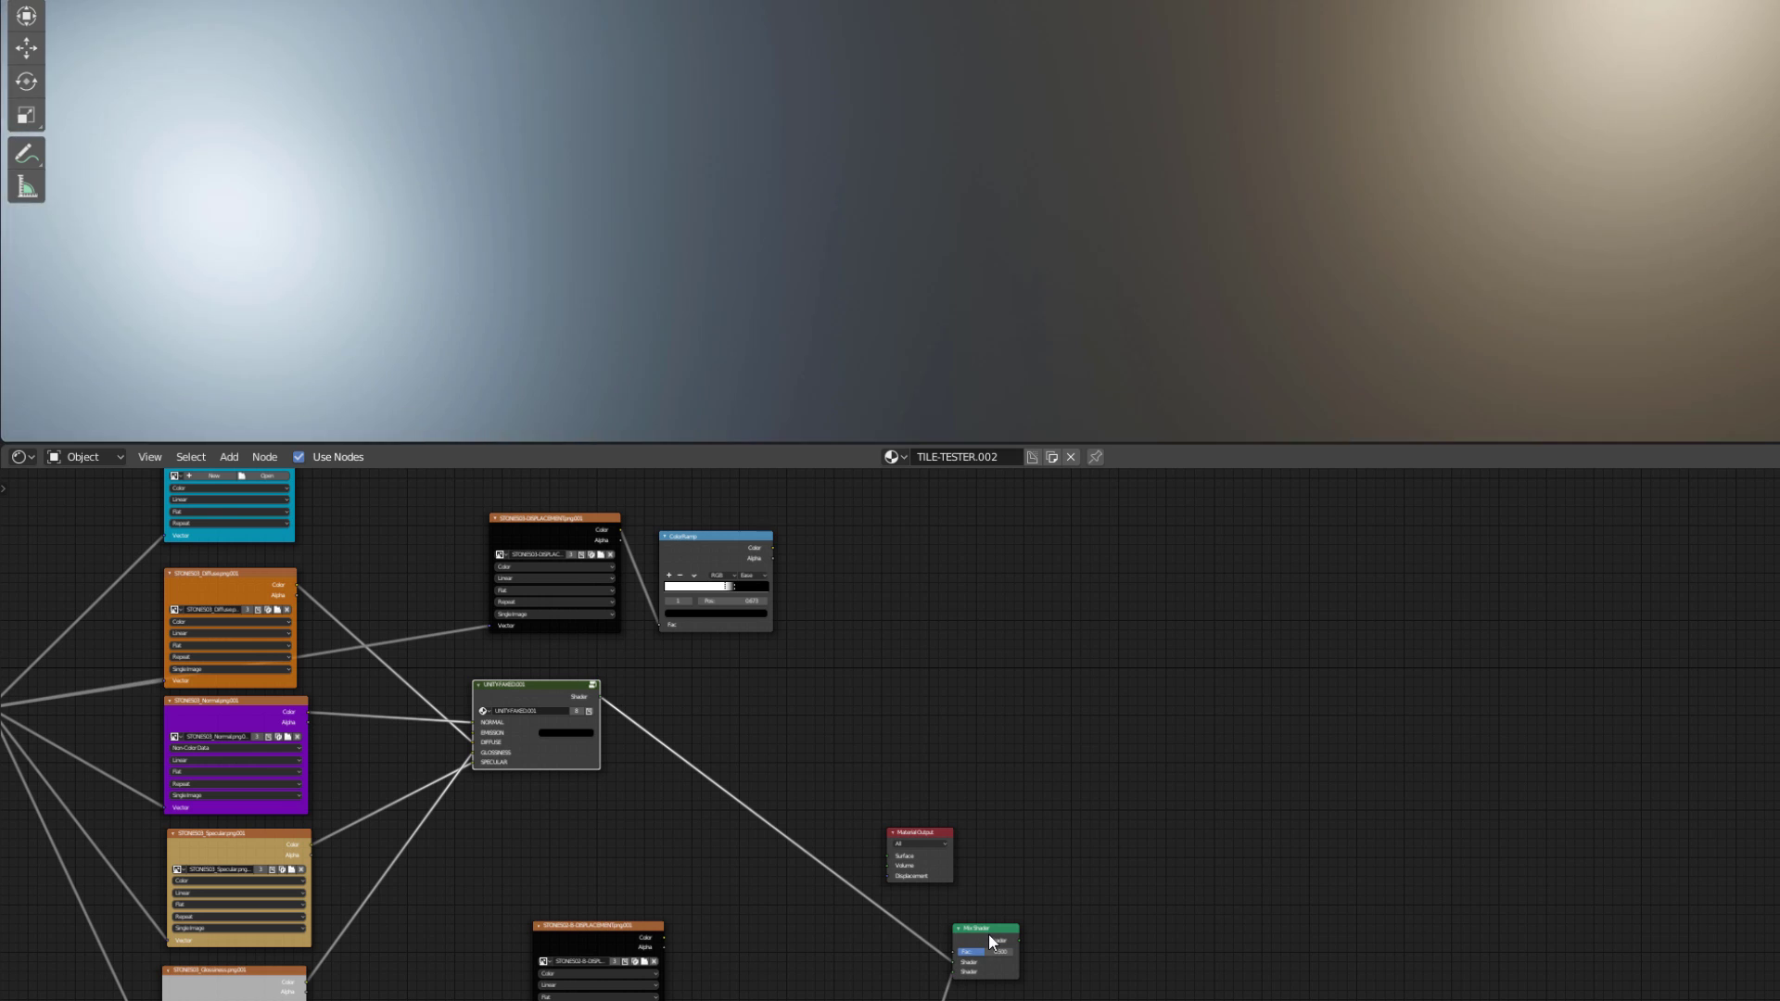
ctrl+shift+click(989, 933)
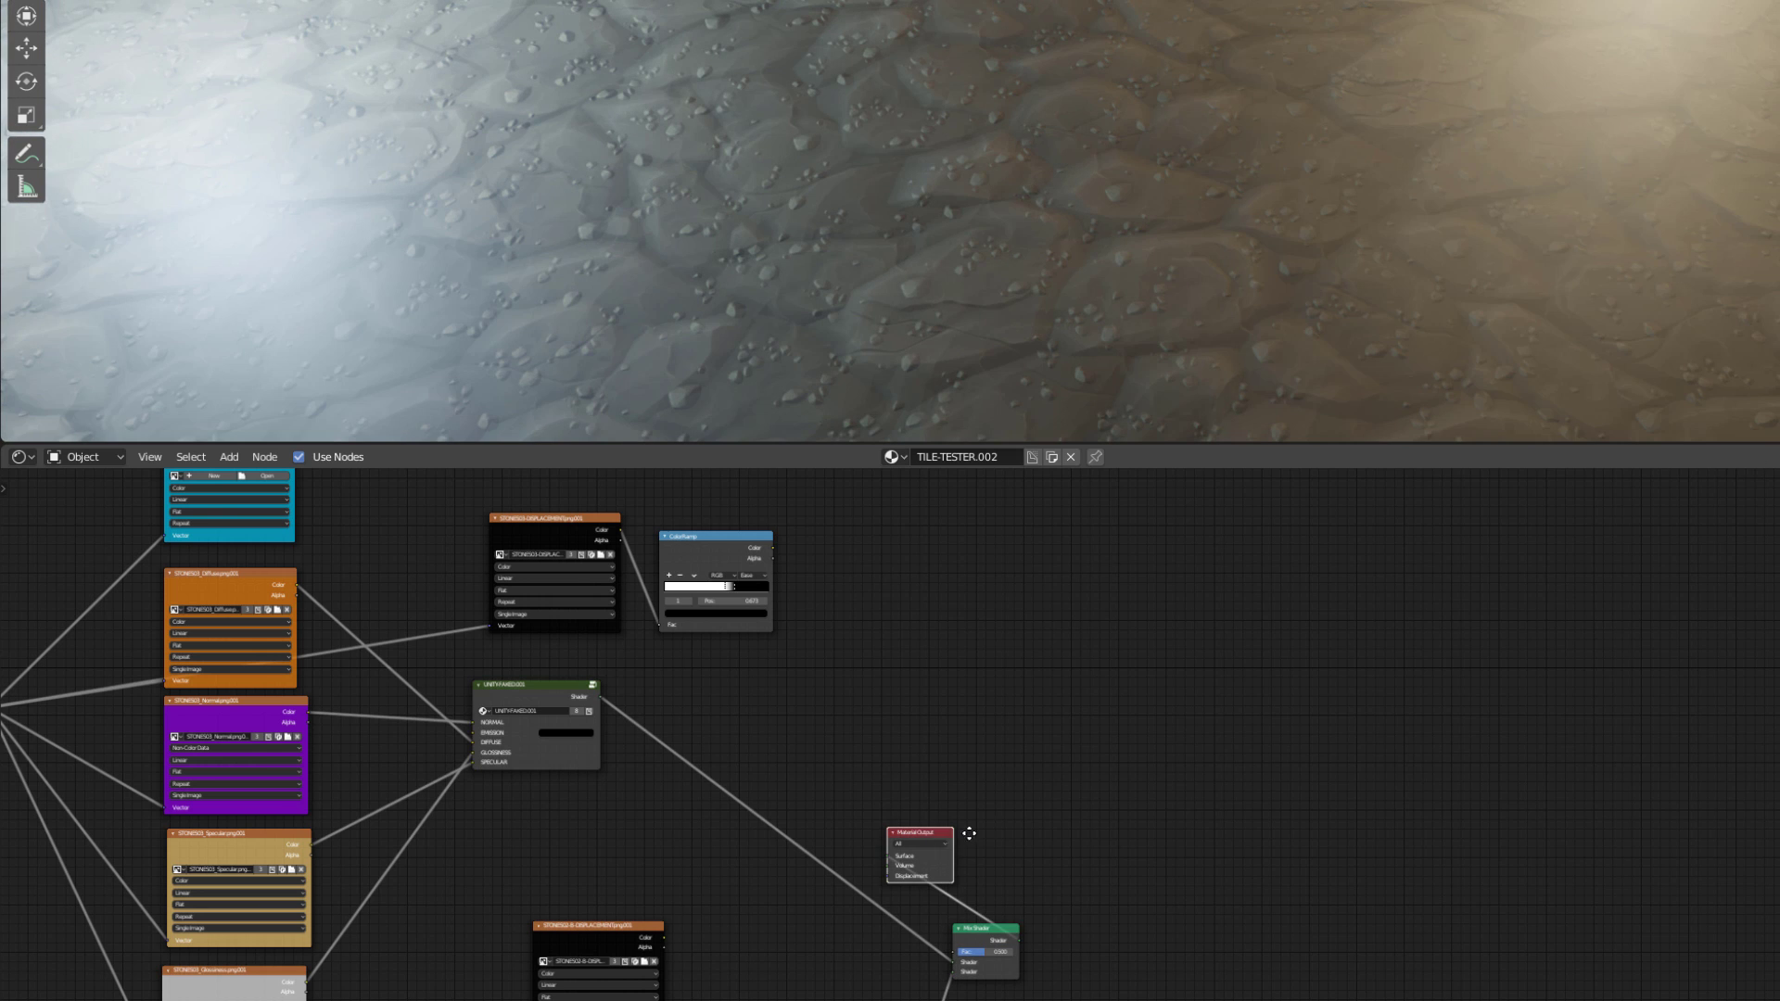
drag(932, 833, 1077, 916)
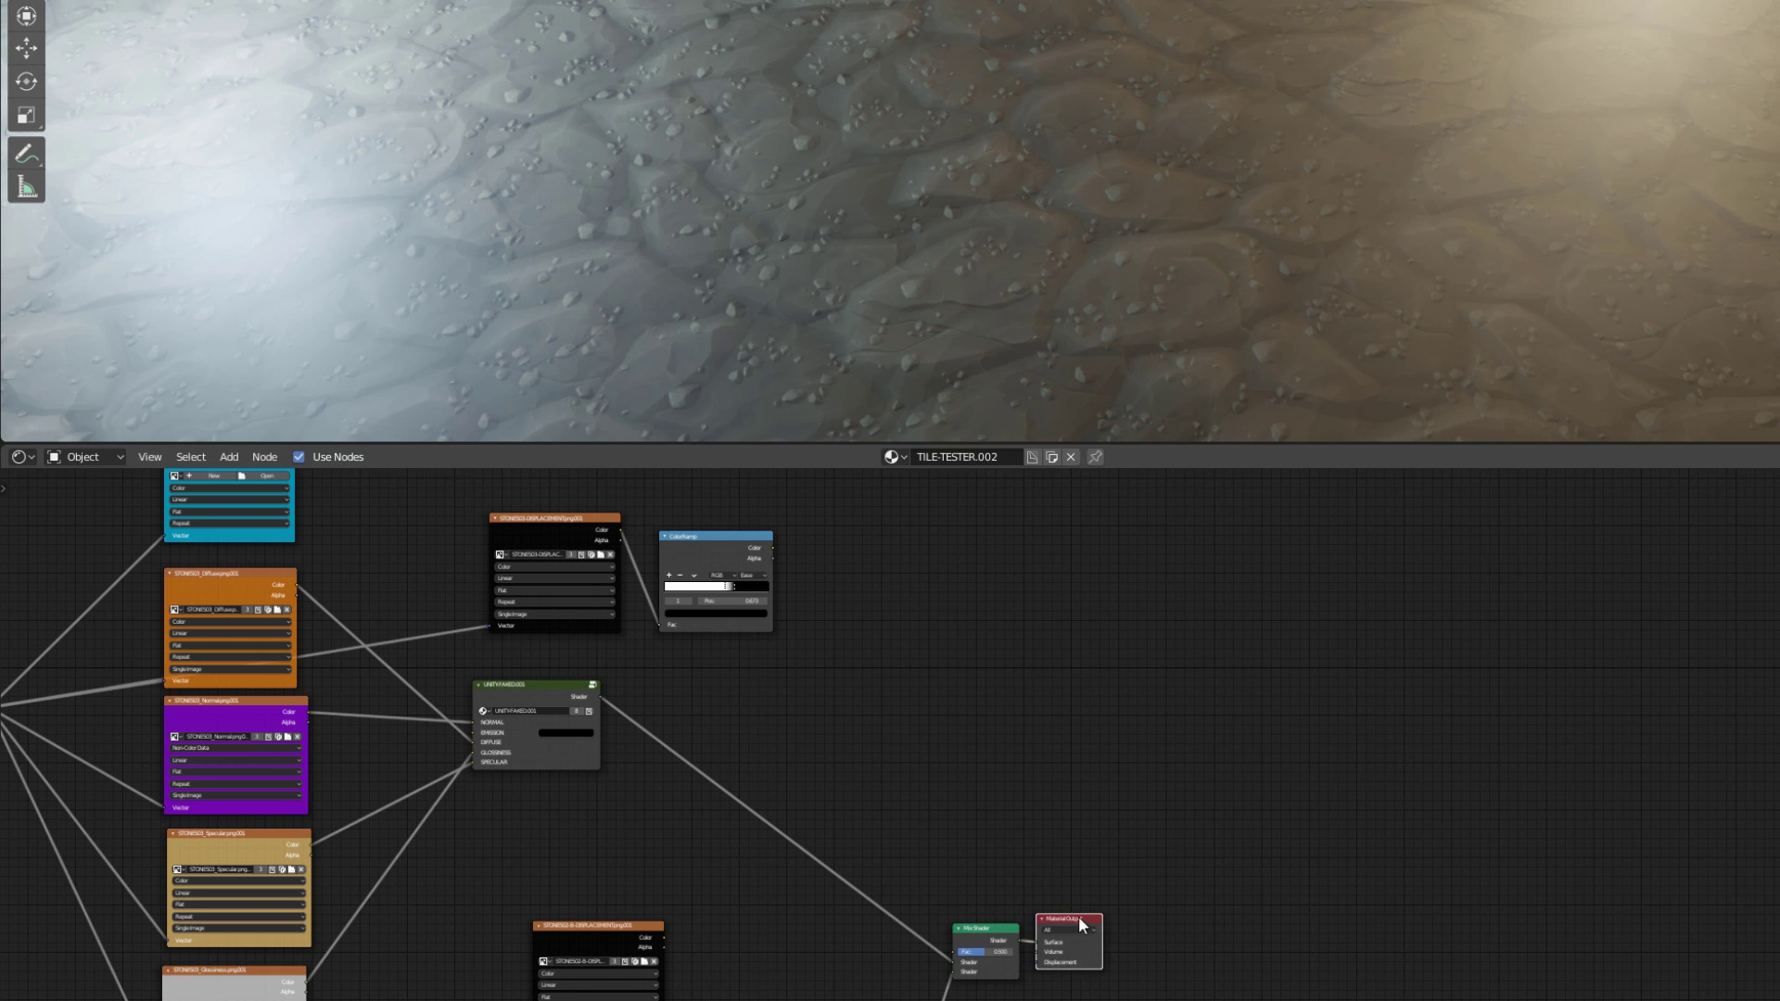
Preview the ColorRamp mask made from the displacement texture and connect its Color to the Mix Shader's Fac, placing the nodes together.
ctrl+shift+click(727, 545)
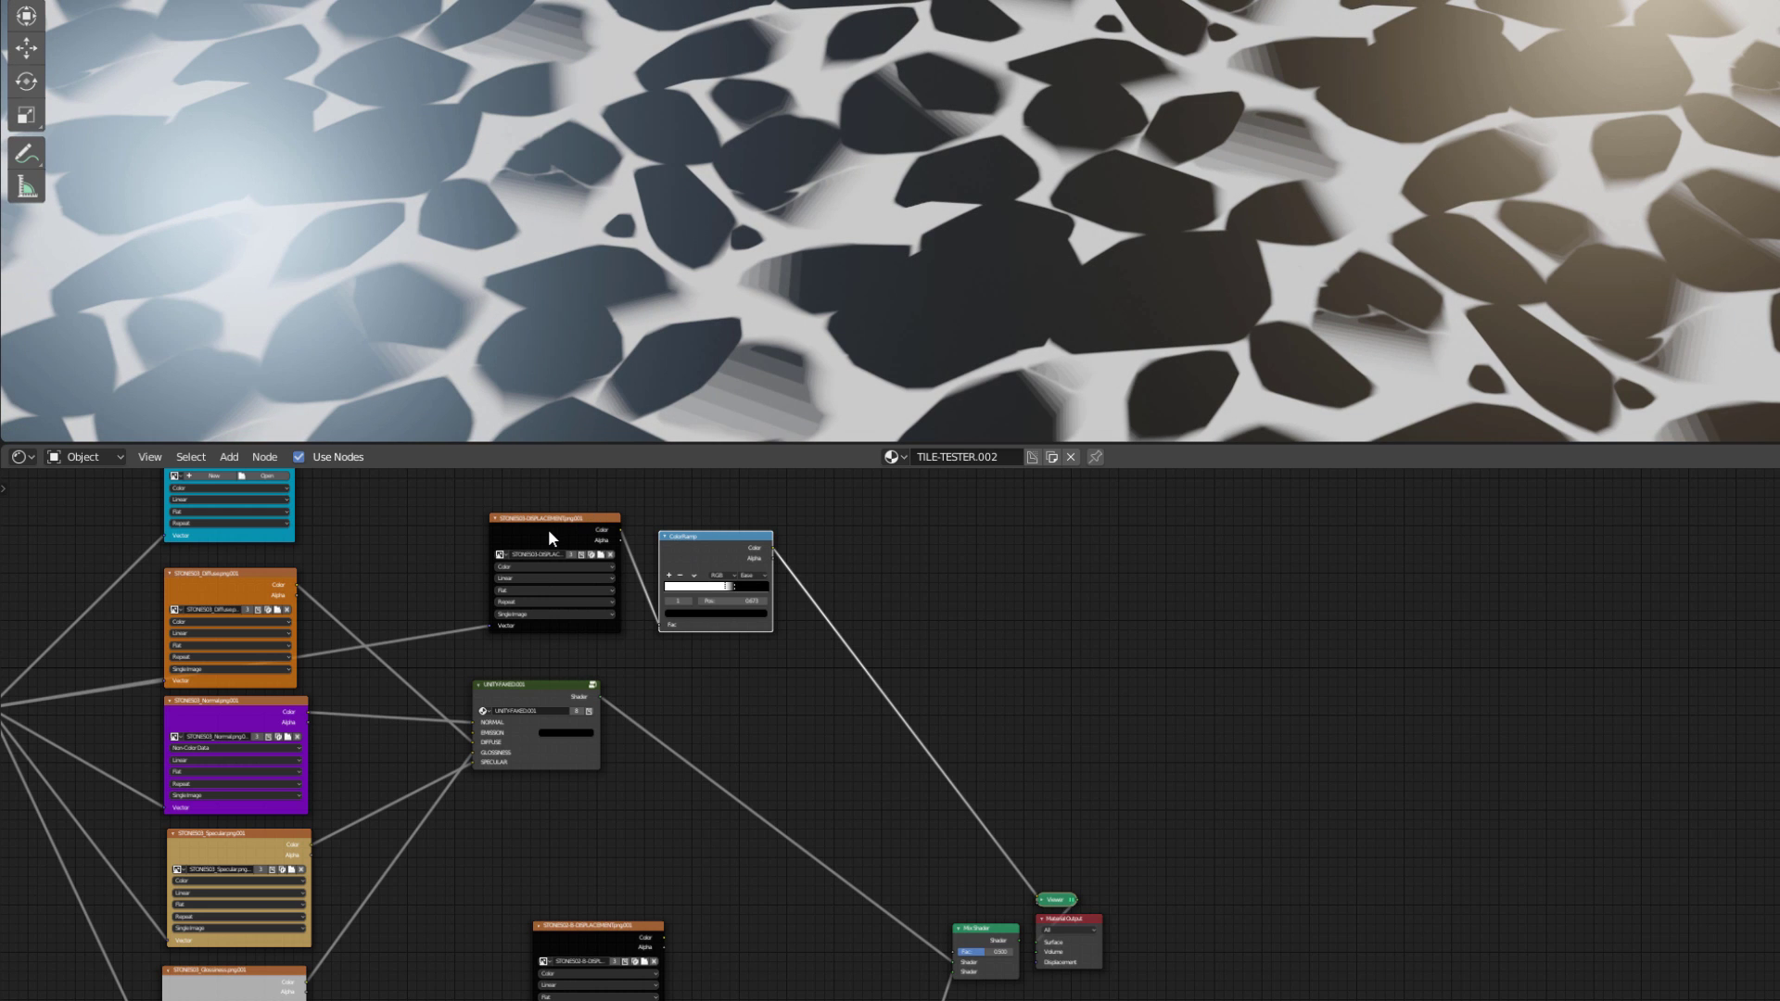
ctrl+shift+click(549, 532)
ctrl+shift+click(701, 562)
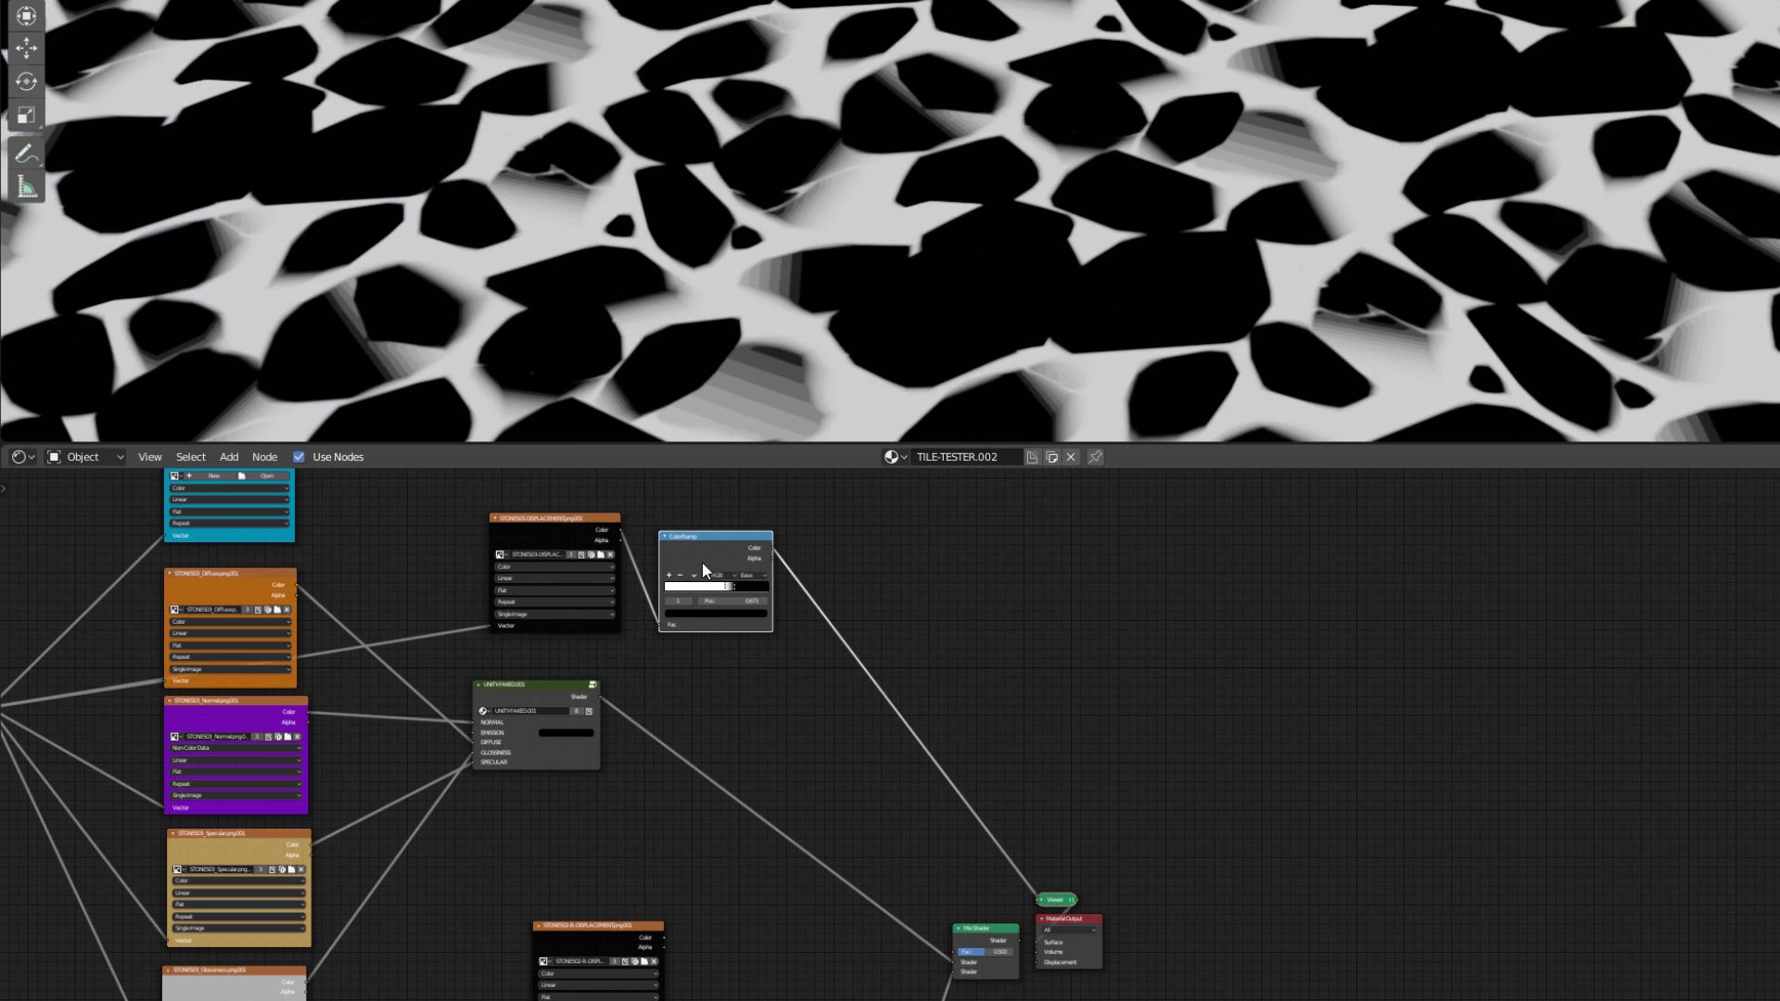
drag(987, 732, 948, 955)
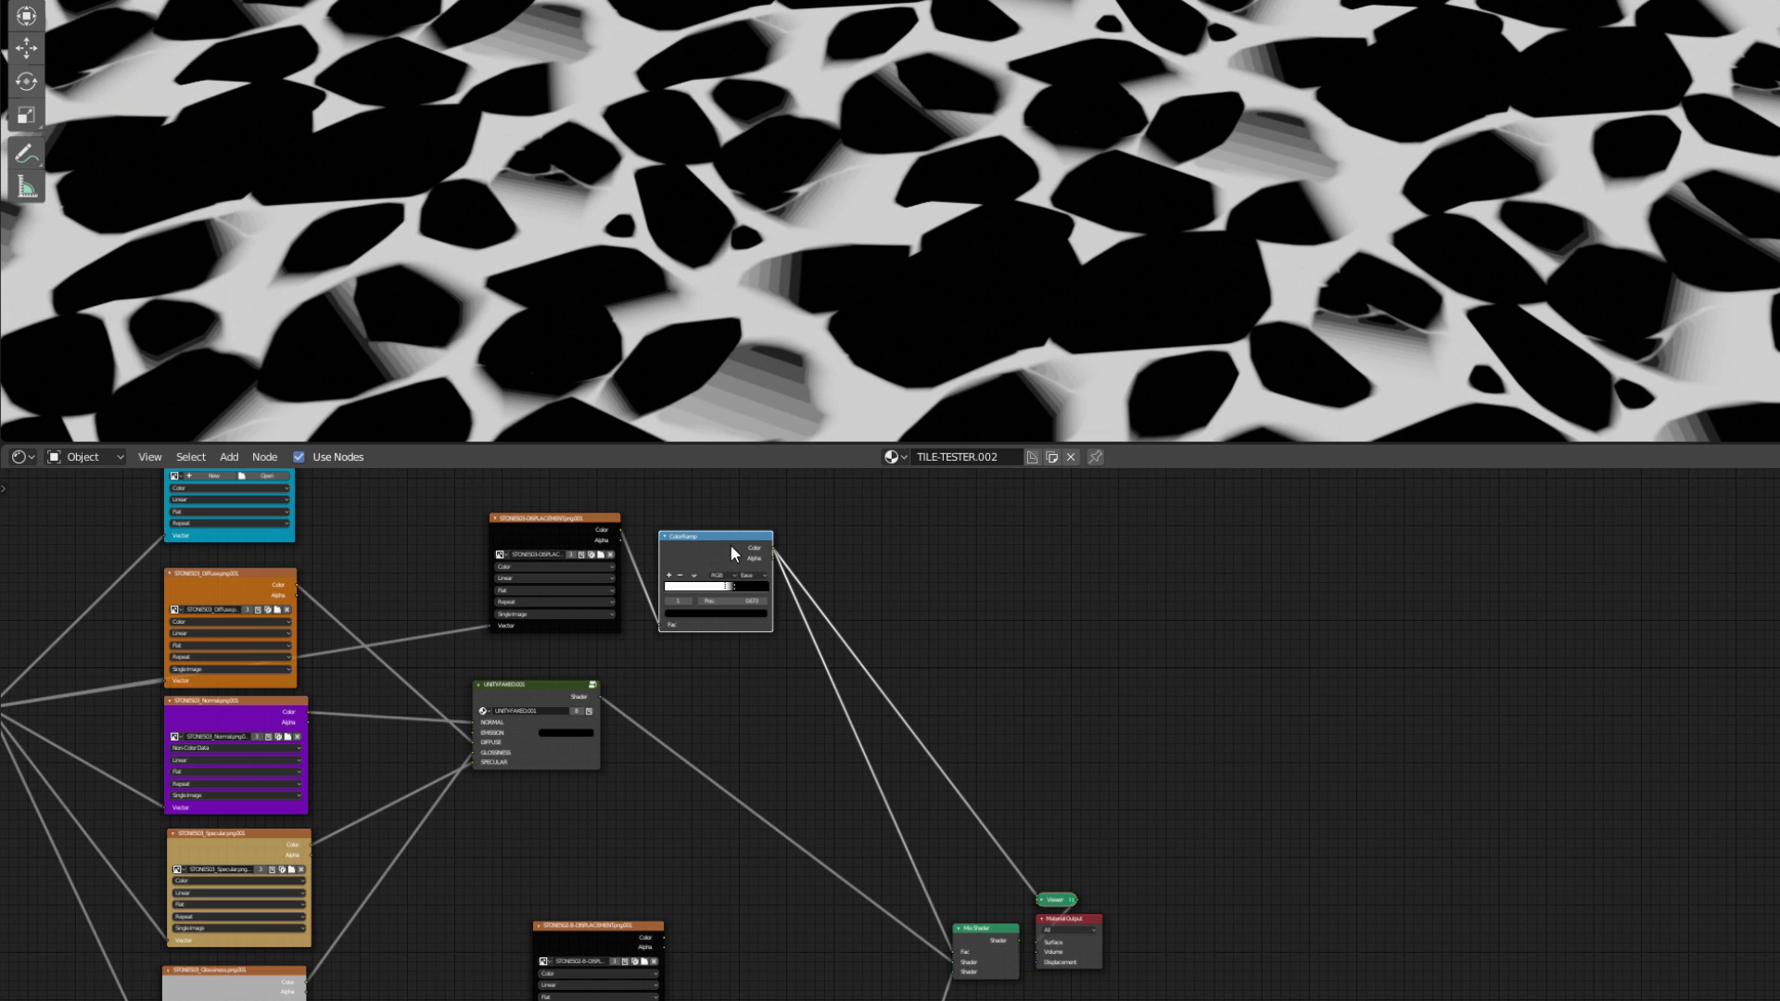
drag(726, 542, 892, 891)
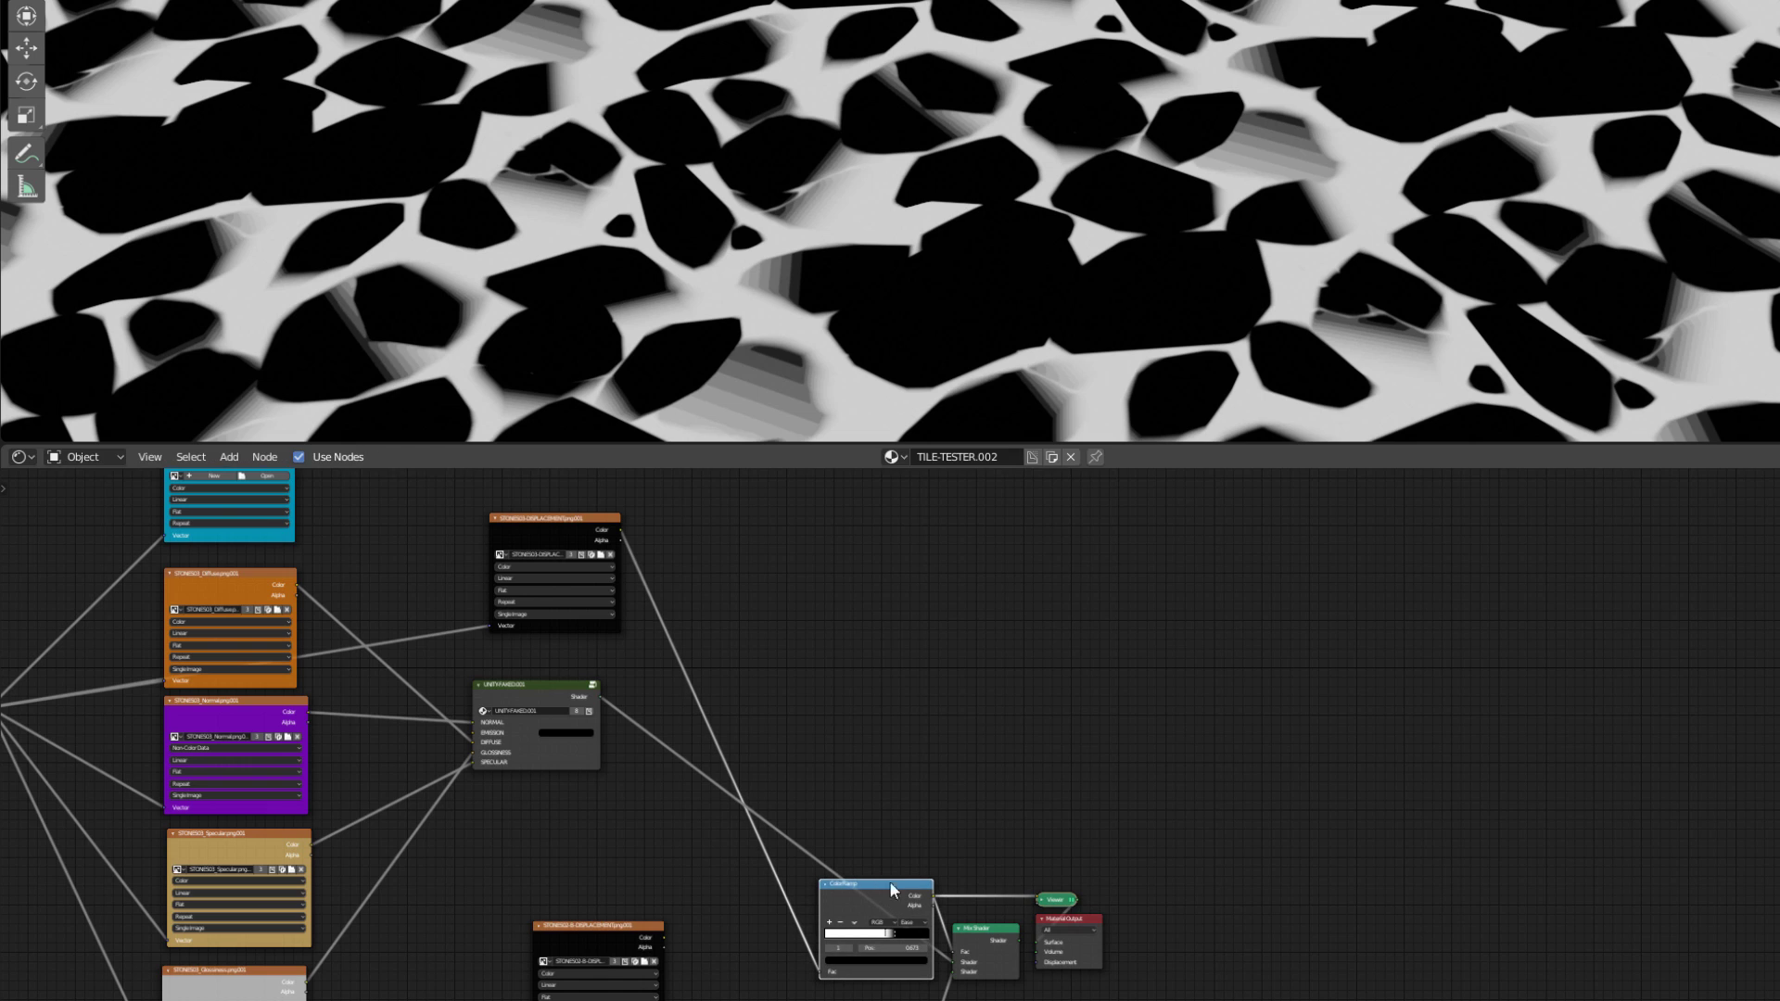
Enlarge the 3D viewport and output the Mix Shader again to show the blended stones and ground.
drag(837, 443, 866, 815)
middle_drag(980, 1000, 947, 901)
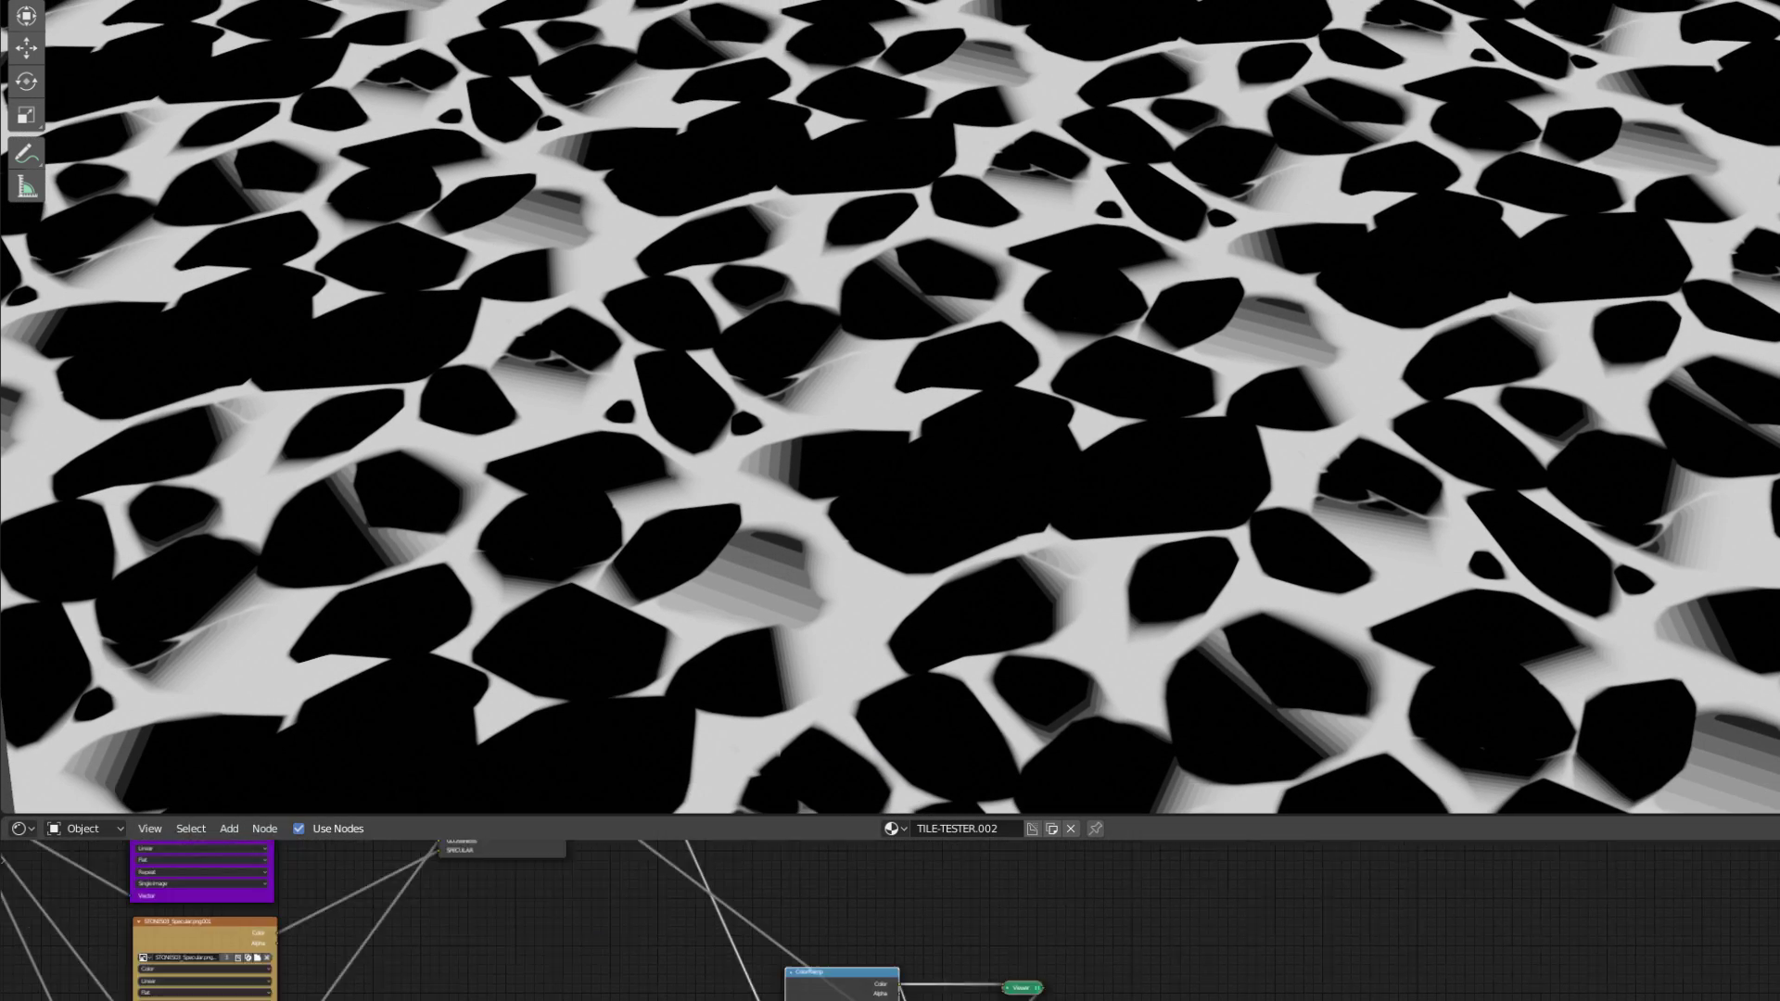
scroll(947, 998, up, 10)
ctrl+shift+click(947, 998)
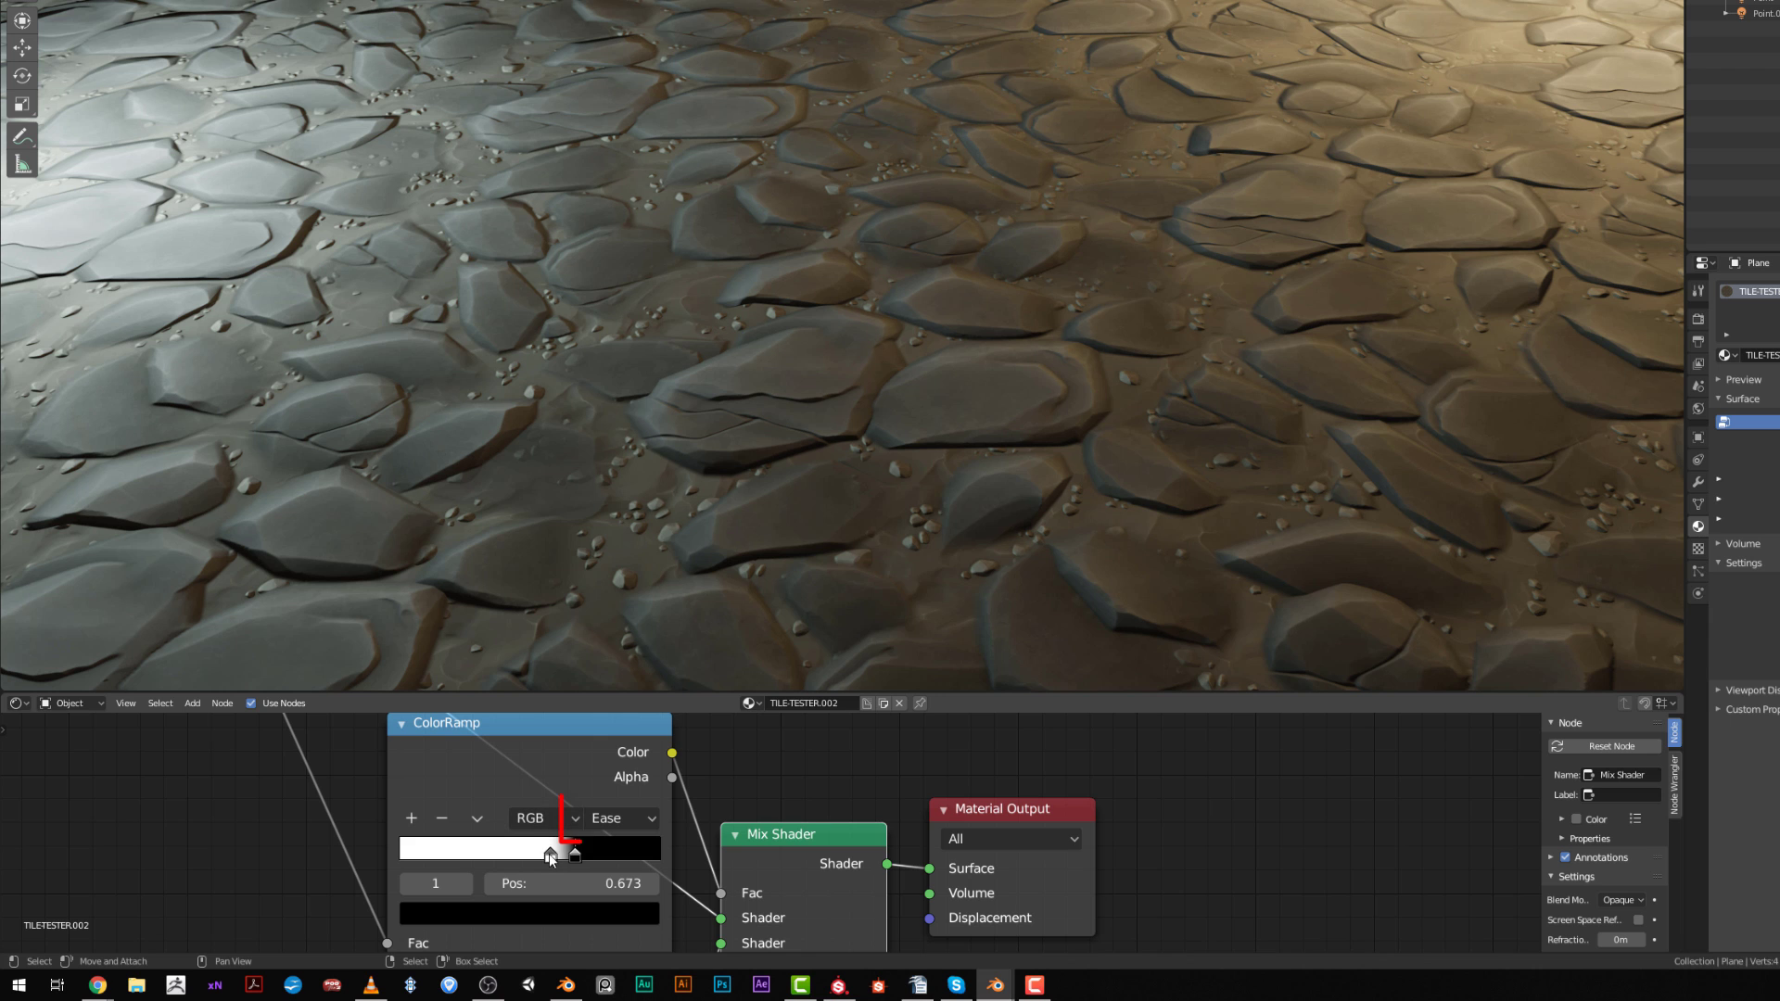
Adjust the ColorRamp blend, setting the white stop's position to 0.609 and the black stop's to 0.736.
drag(551, 858, 447, 859)
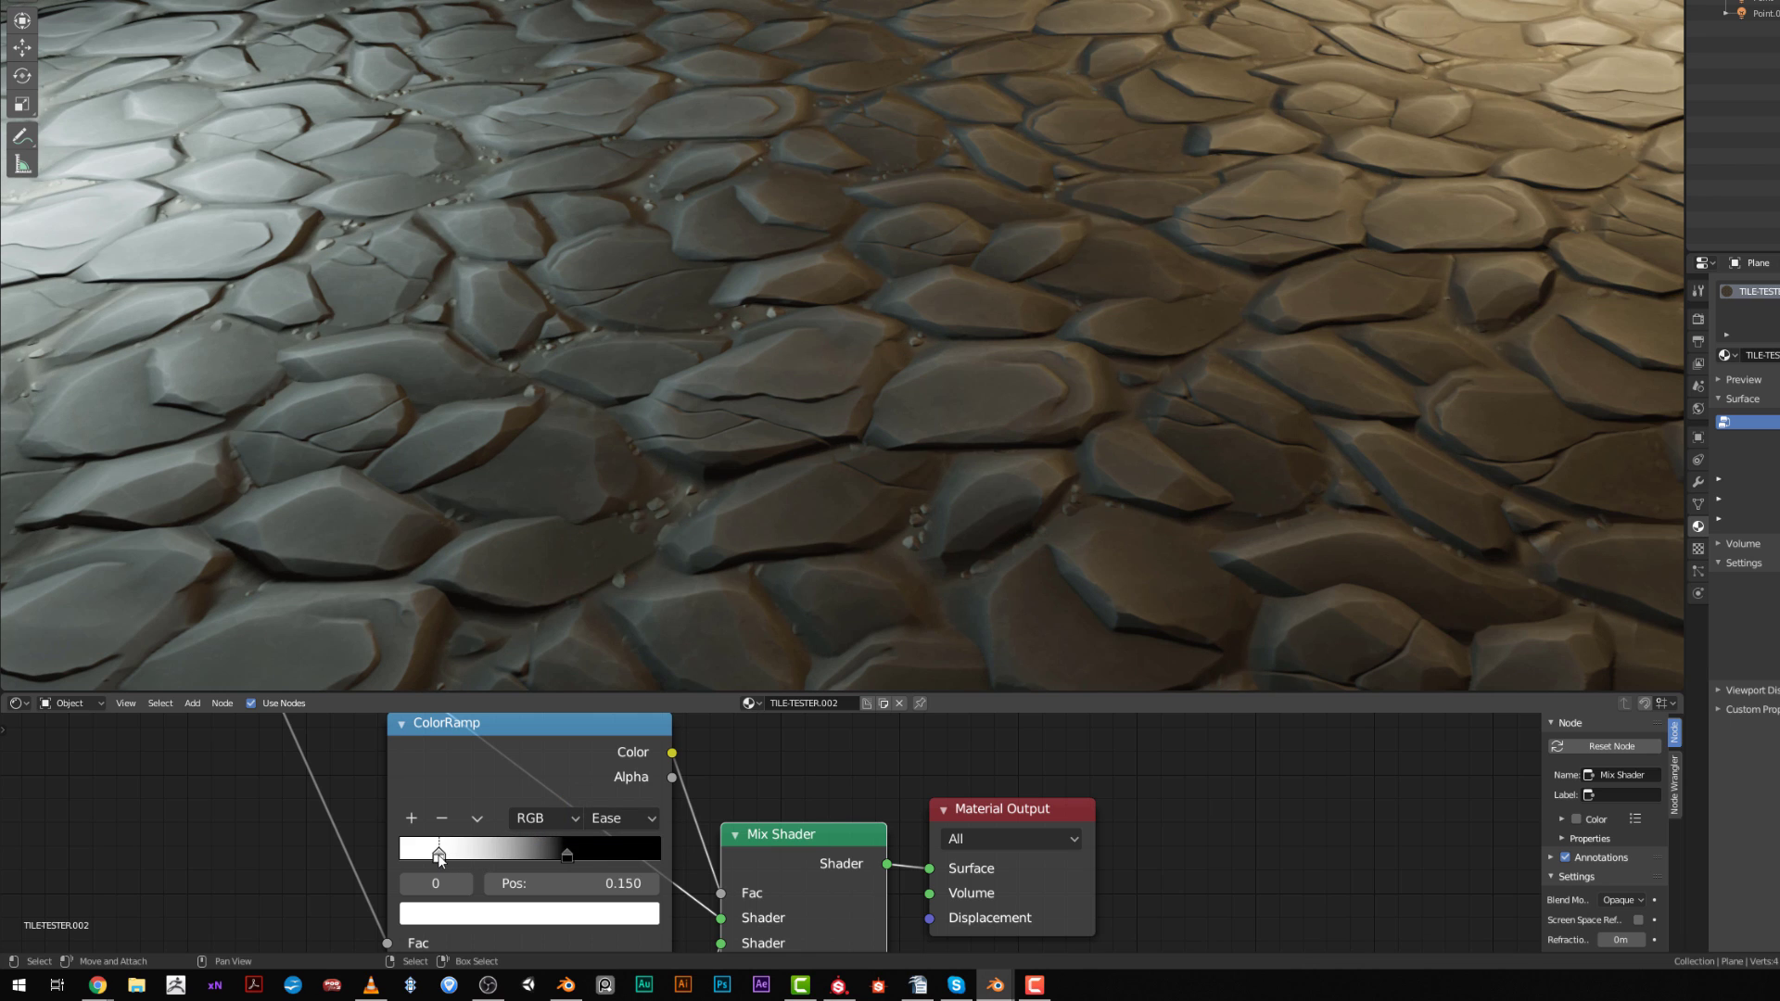
mouse_move(571, 859)
mouse_down()
mouse_move(455, 853)
mouse_move(602, 853)
mouse_up()
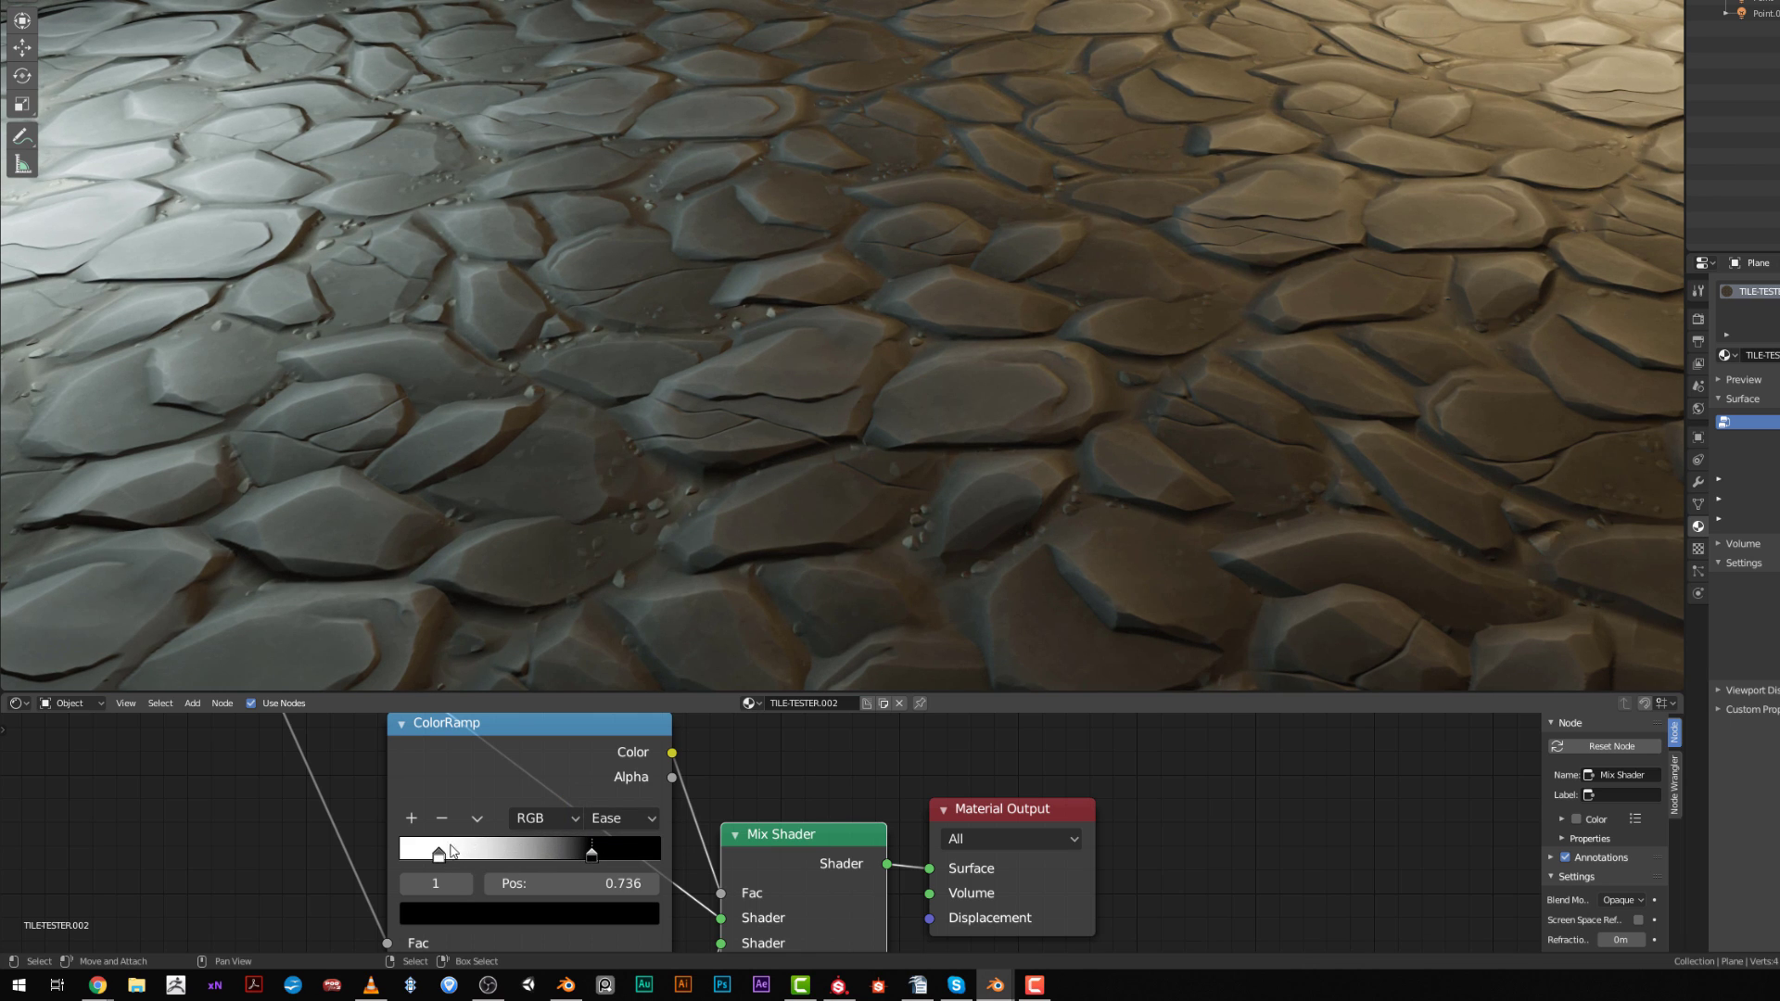
drag(451, 852, 560, 856)
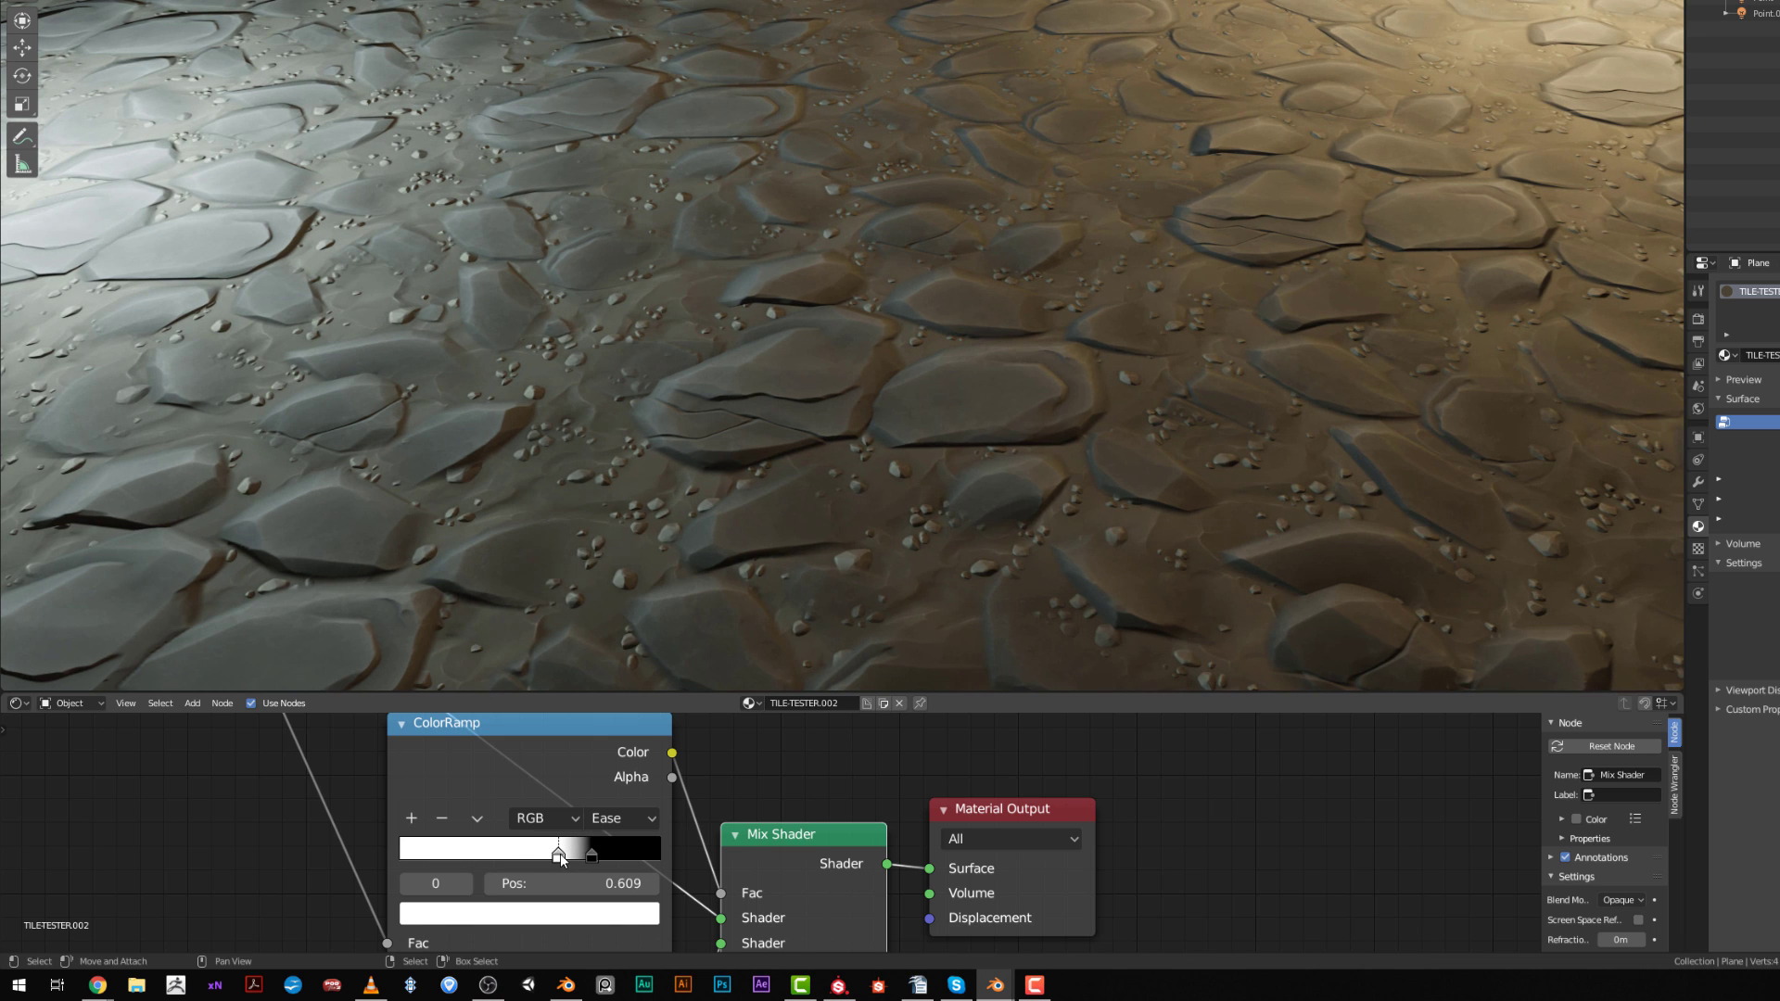
middle_drag(733, 517, 709, 550)
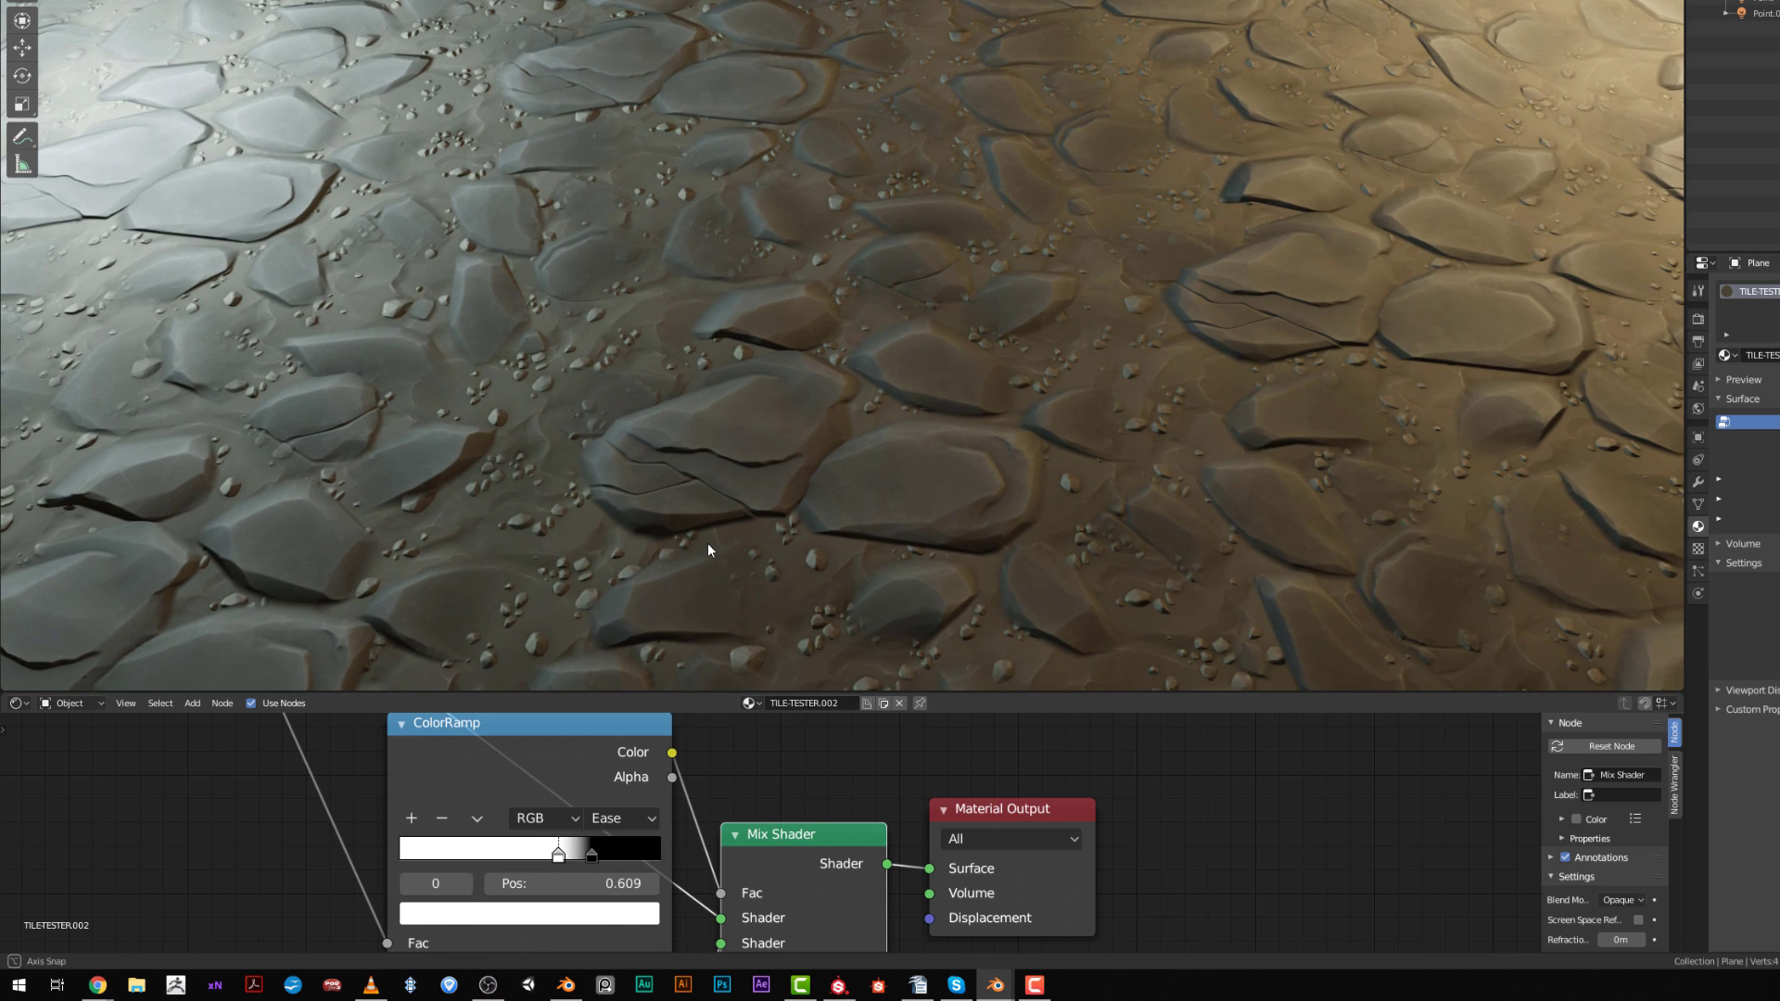
Switch the plane to the TILE-TESTER.001 material and examine its node tree.
click(1730, 359)
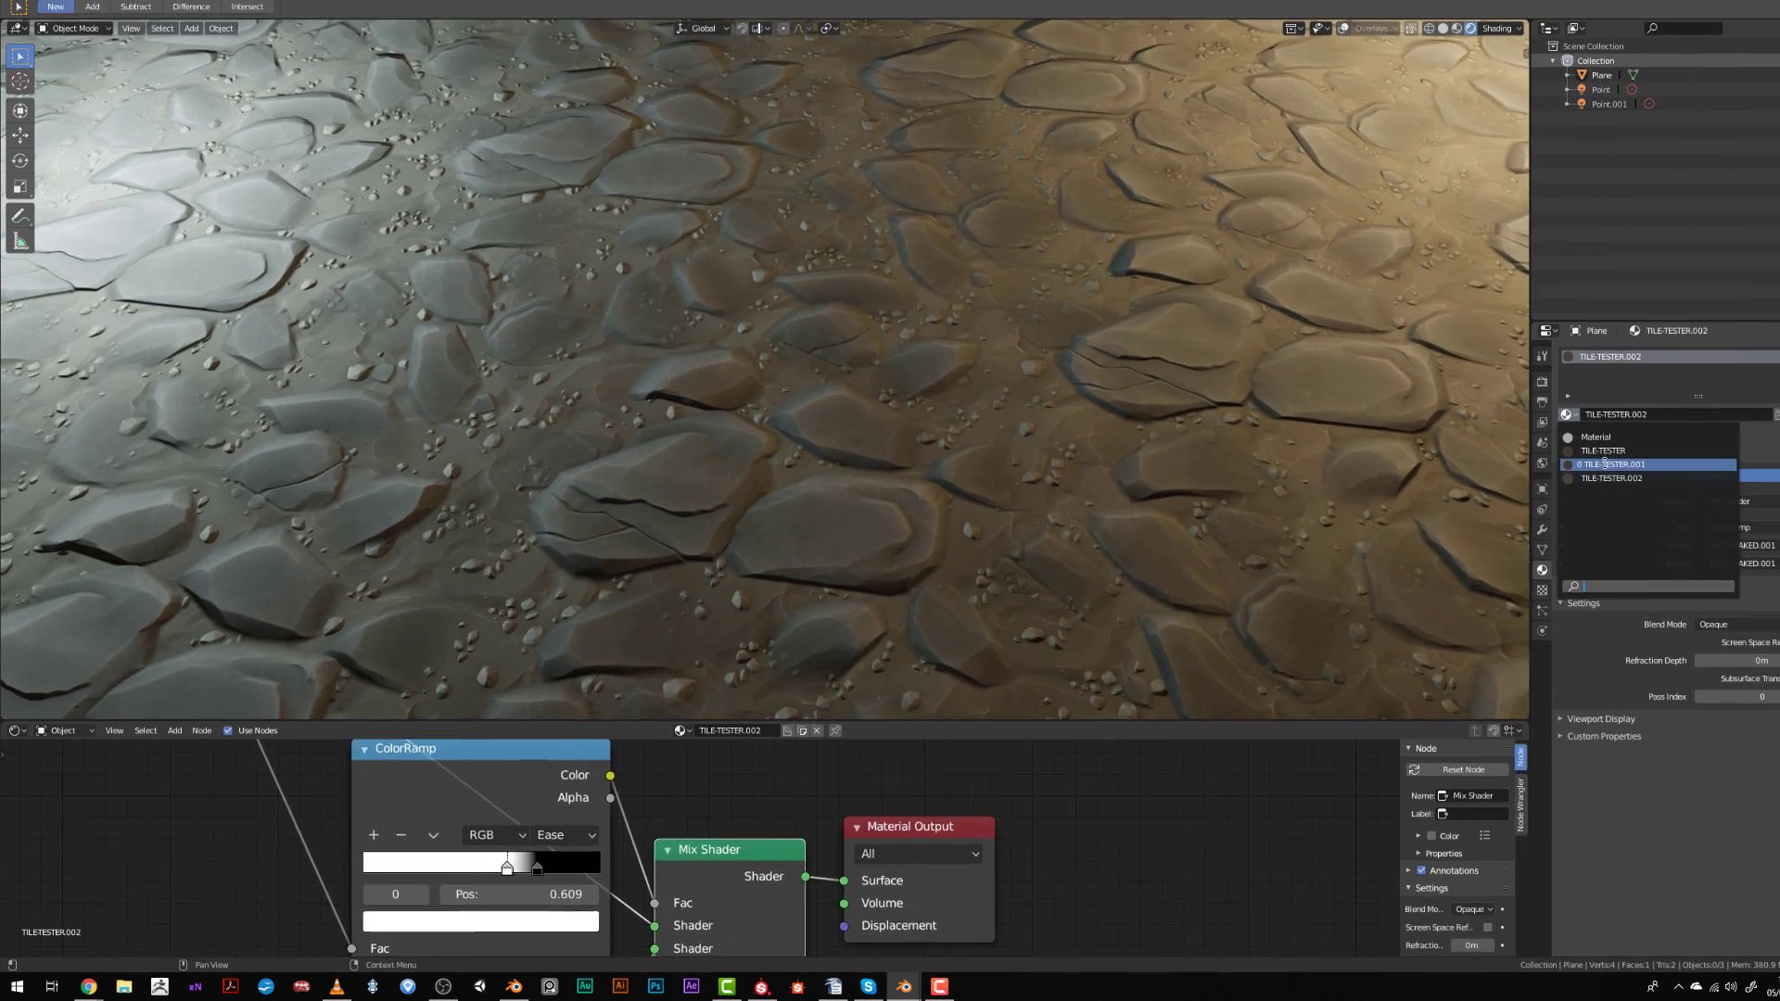
click(1765, 413)
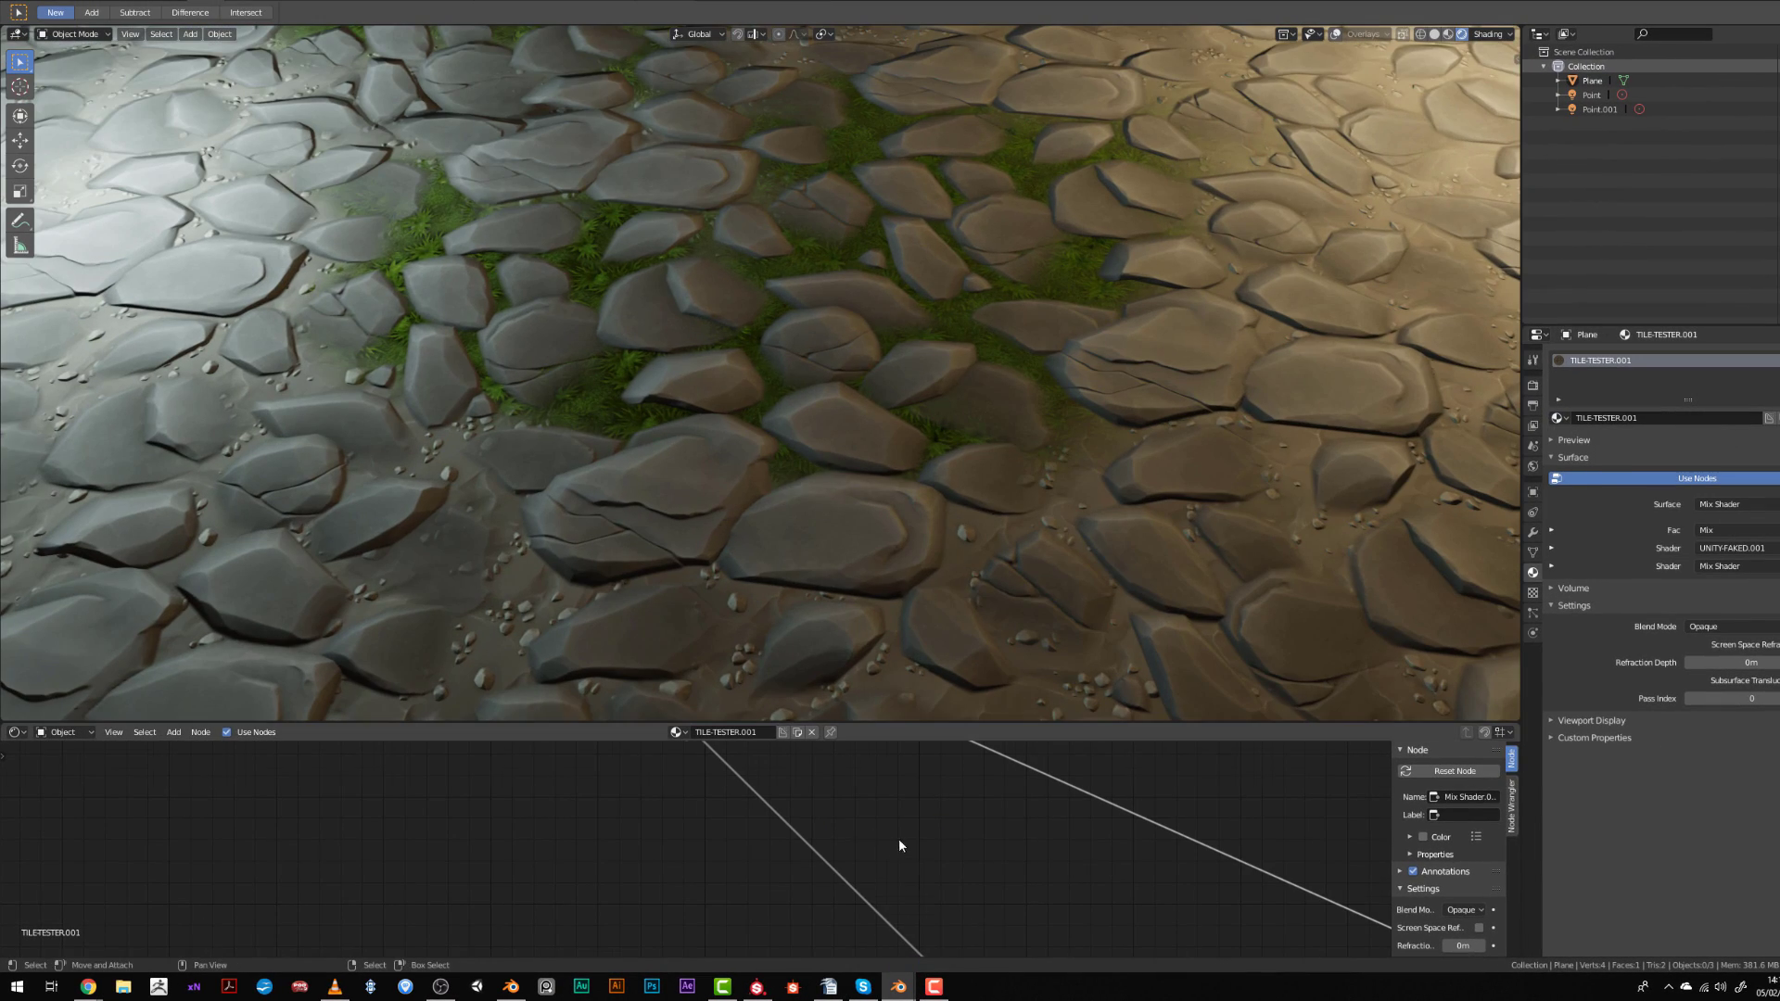
scroll(909, 849, down, 5)
middle_drag(933, 872, 577, 833)
scroll(648, 781, down, 2)
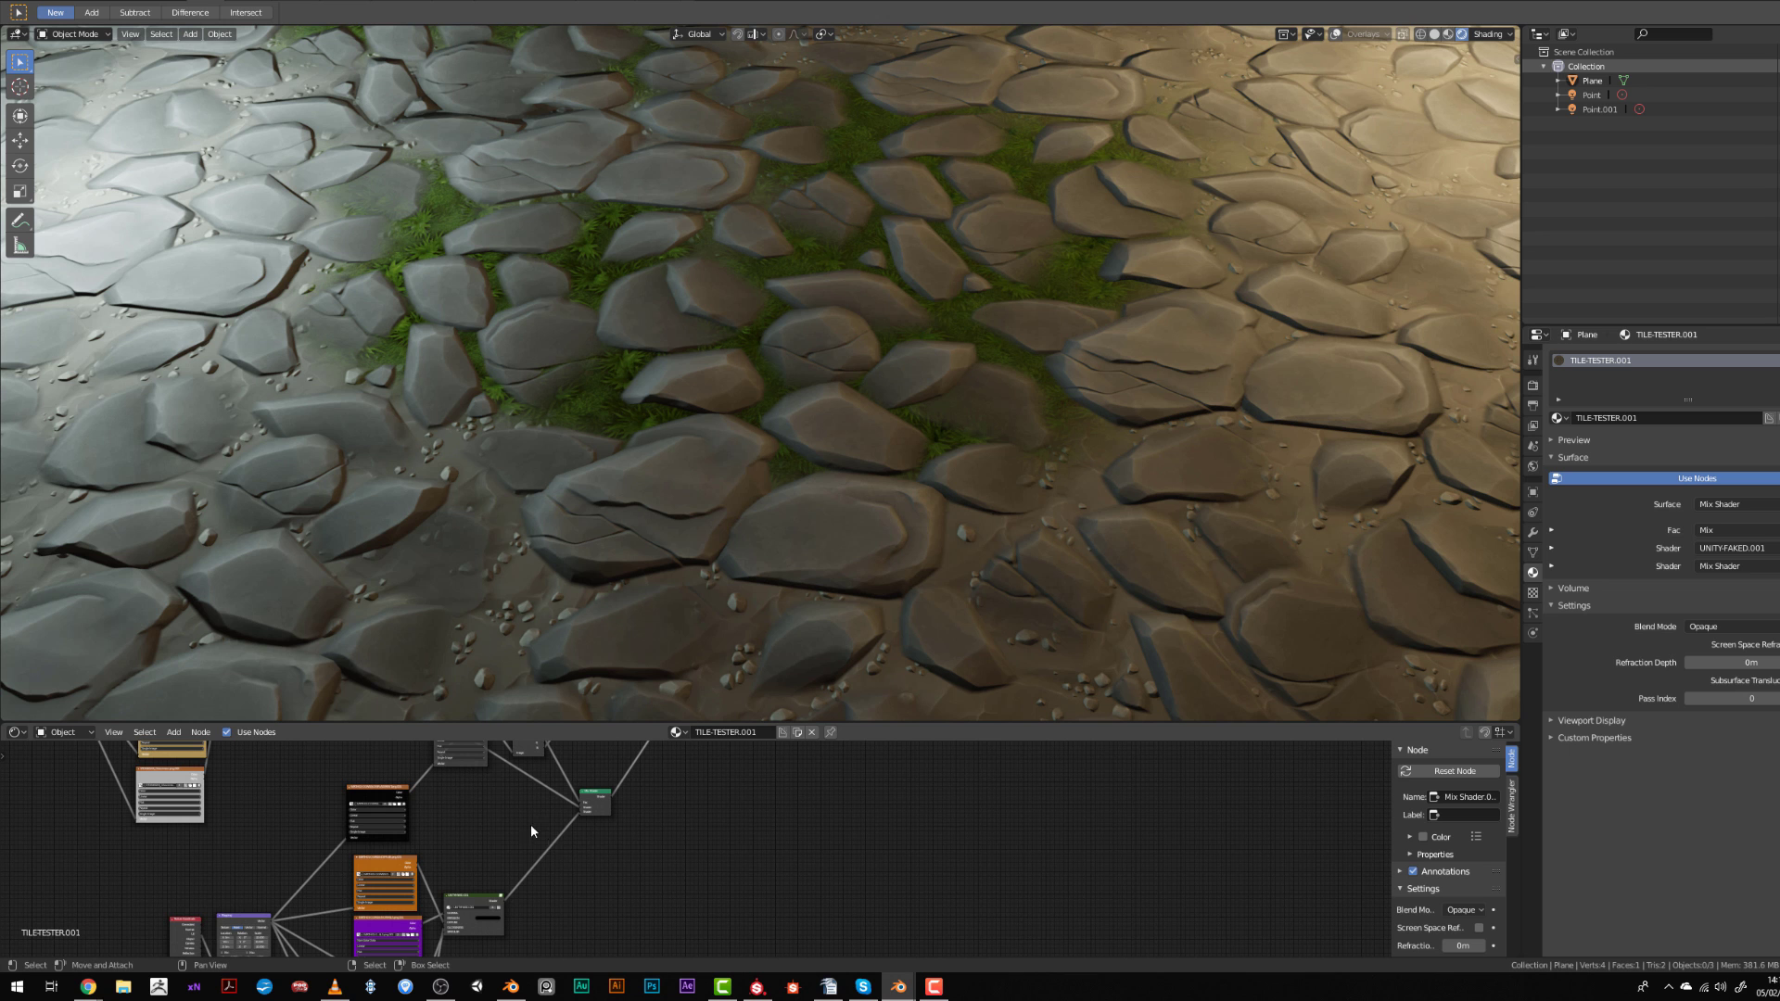
scroll(643, 896, up, 4)
scroll(643, 892, up, 3)
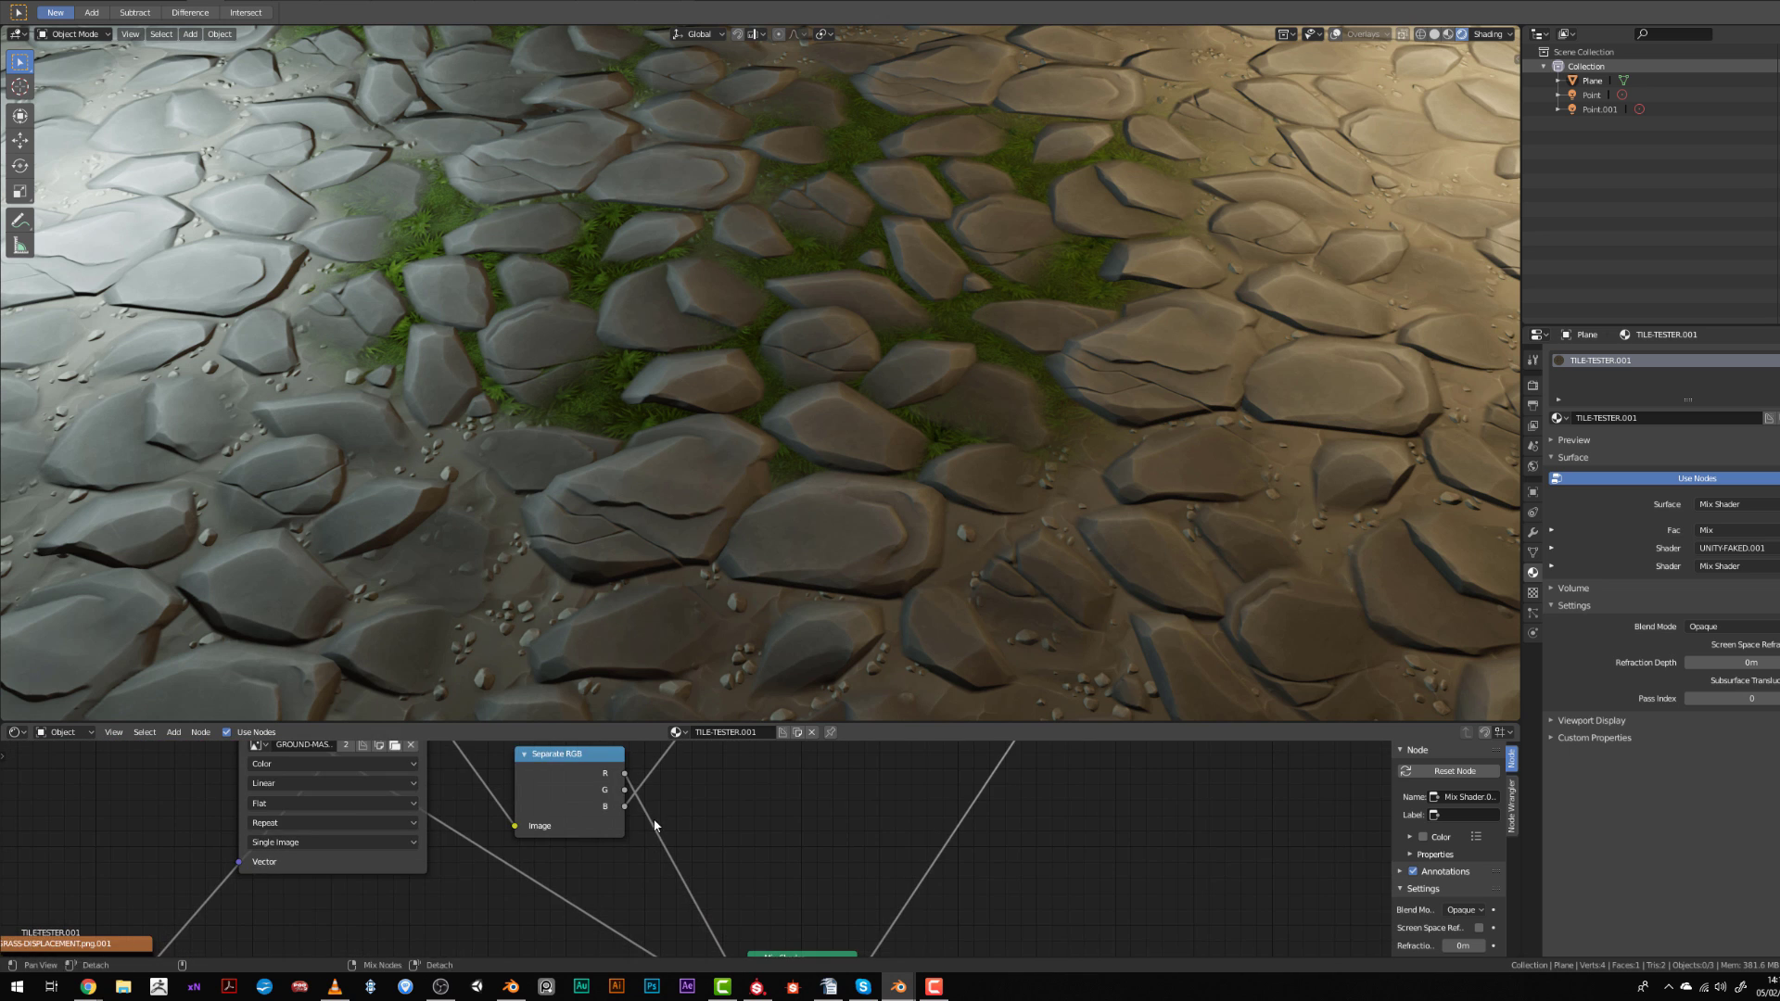
Preview the GROUND-MASK-TILER.001 mask texture on the plane.
middle_drag(399, 798, 705, 816)
scroll(715, 811, up, 1)
ctrl+shift+click(685, 787)
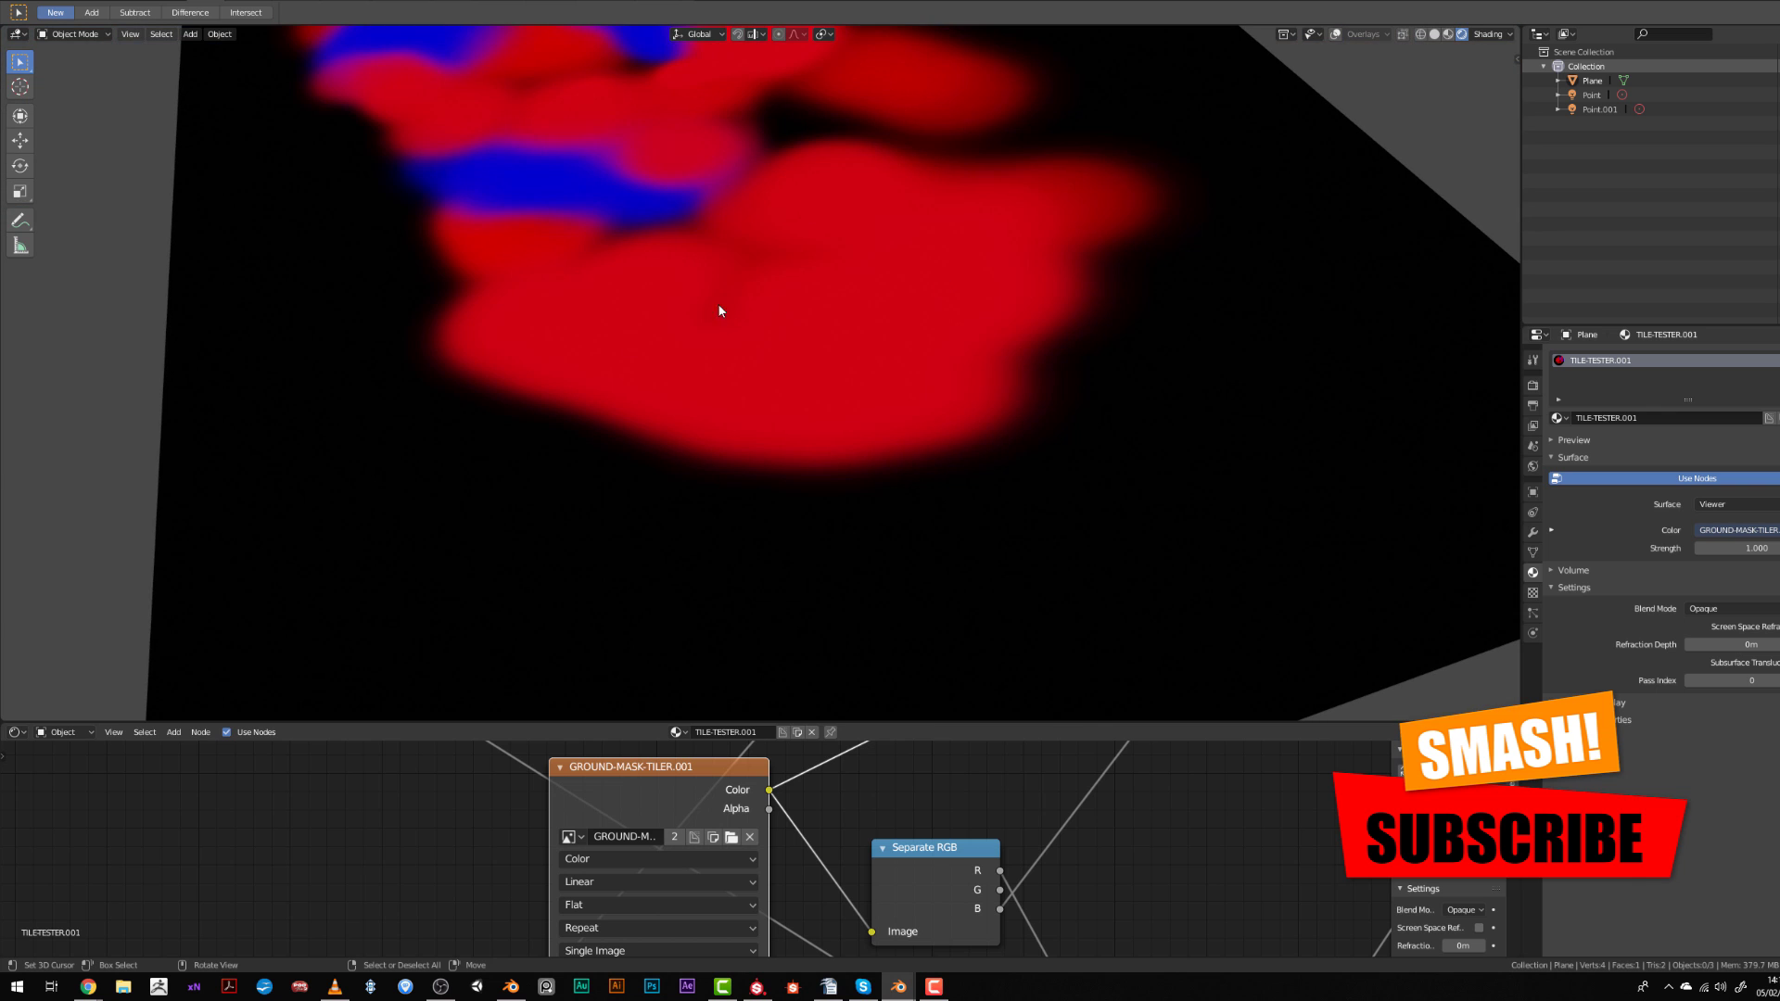
middle_drag(718, 303, 675, 380)
Preview the R, G and B outputs of the Separate RGB node one after another.
ctrl+shift+click(931, 876)
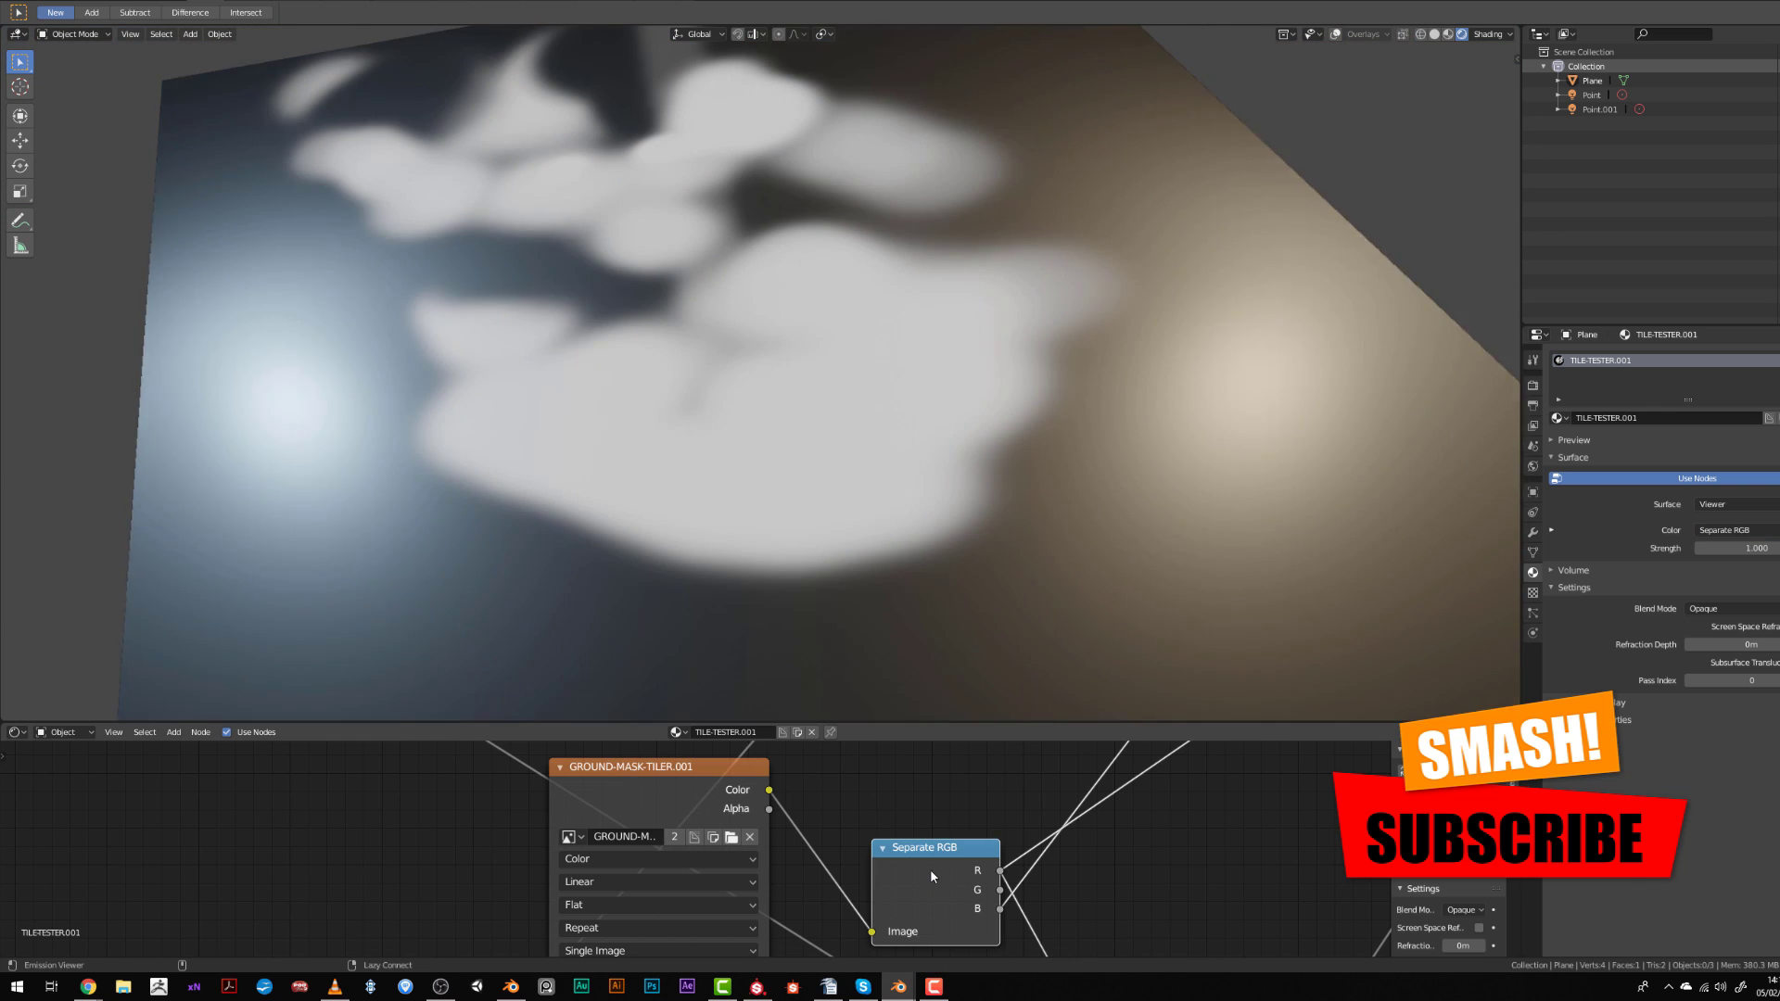
ctrl+shift+click(932, 860)
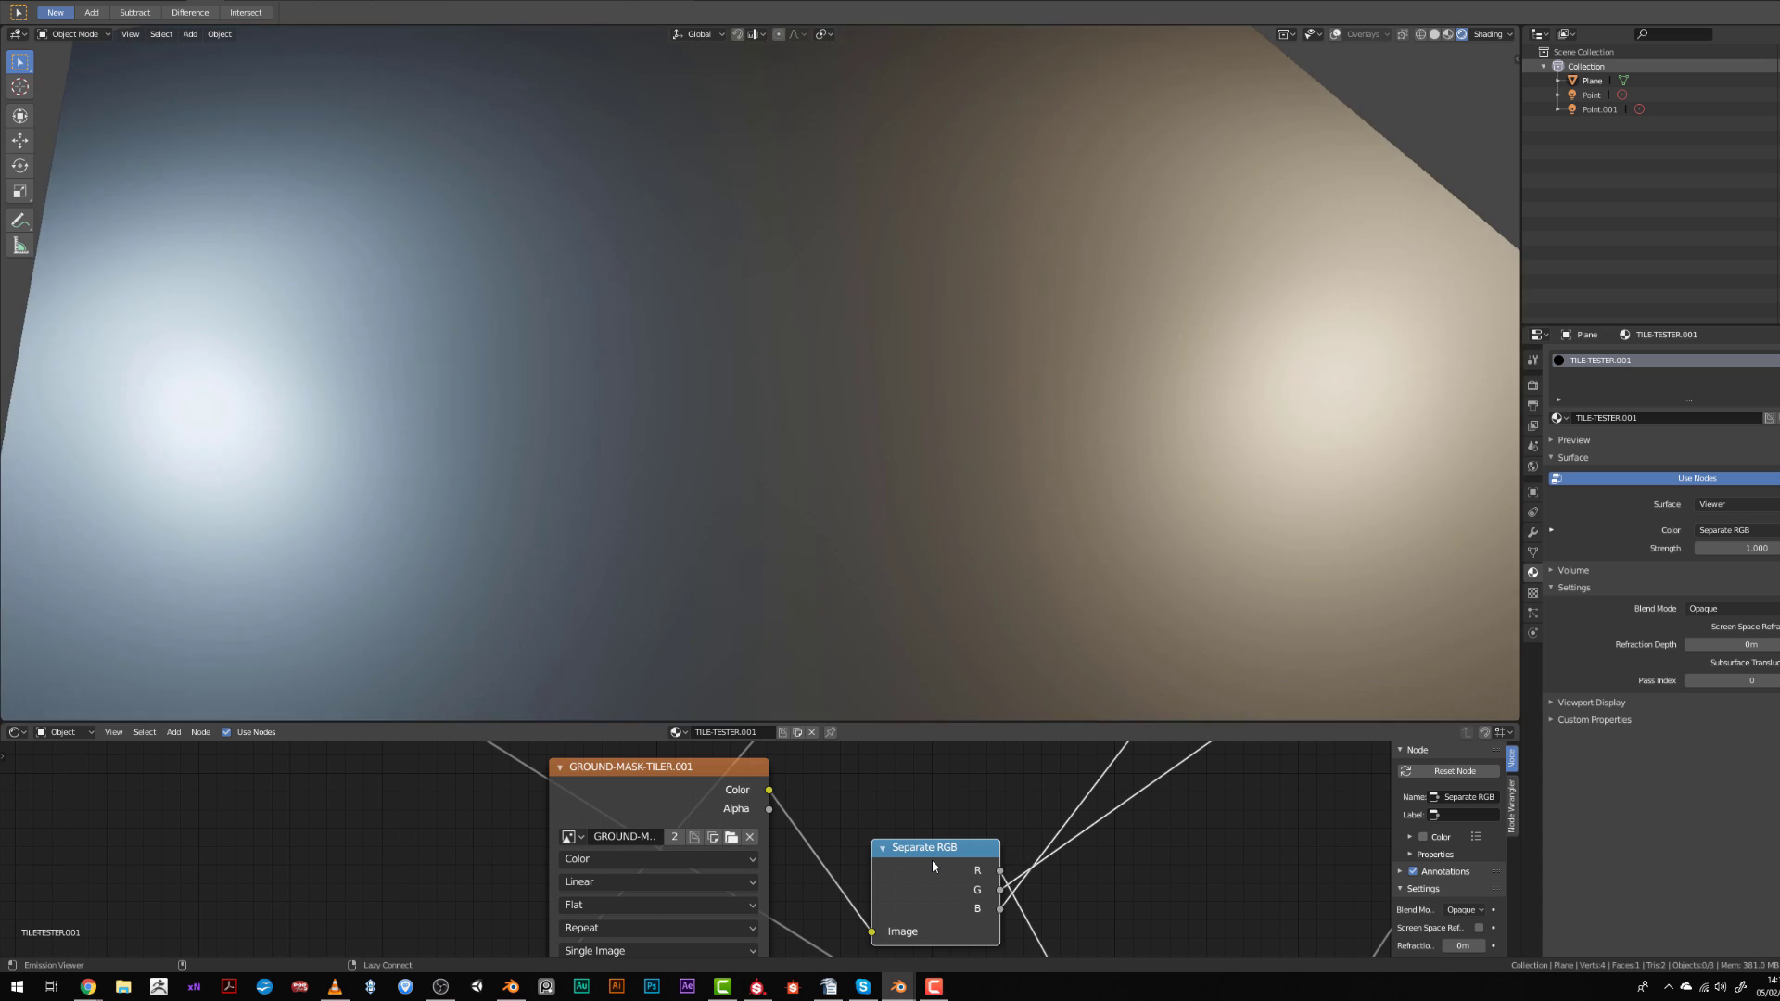
ctrl+shift+click(932, 860)
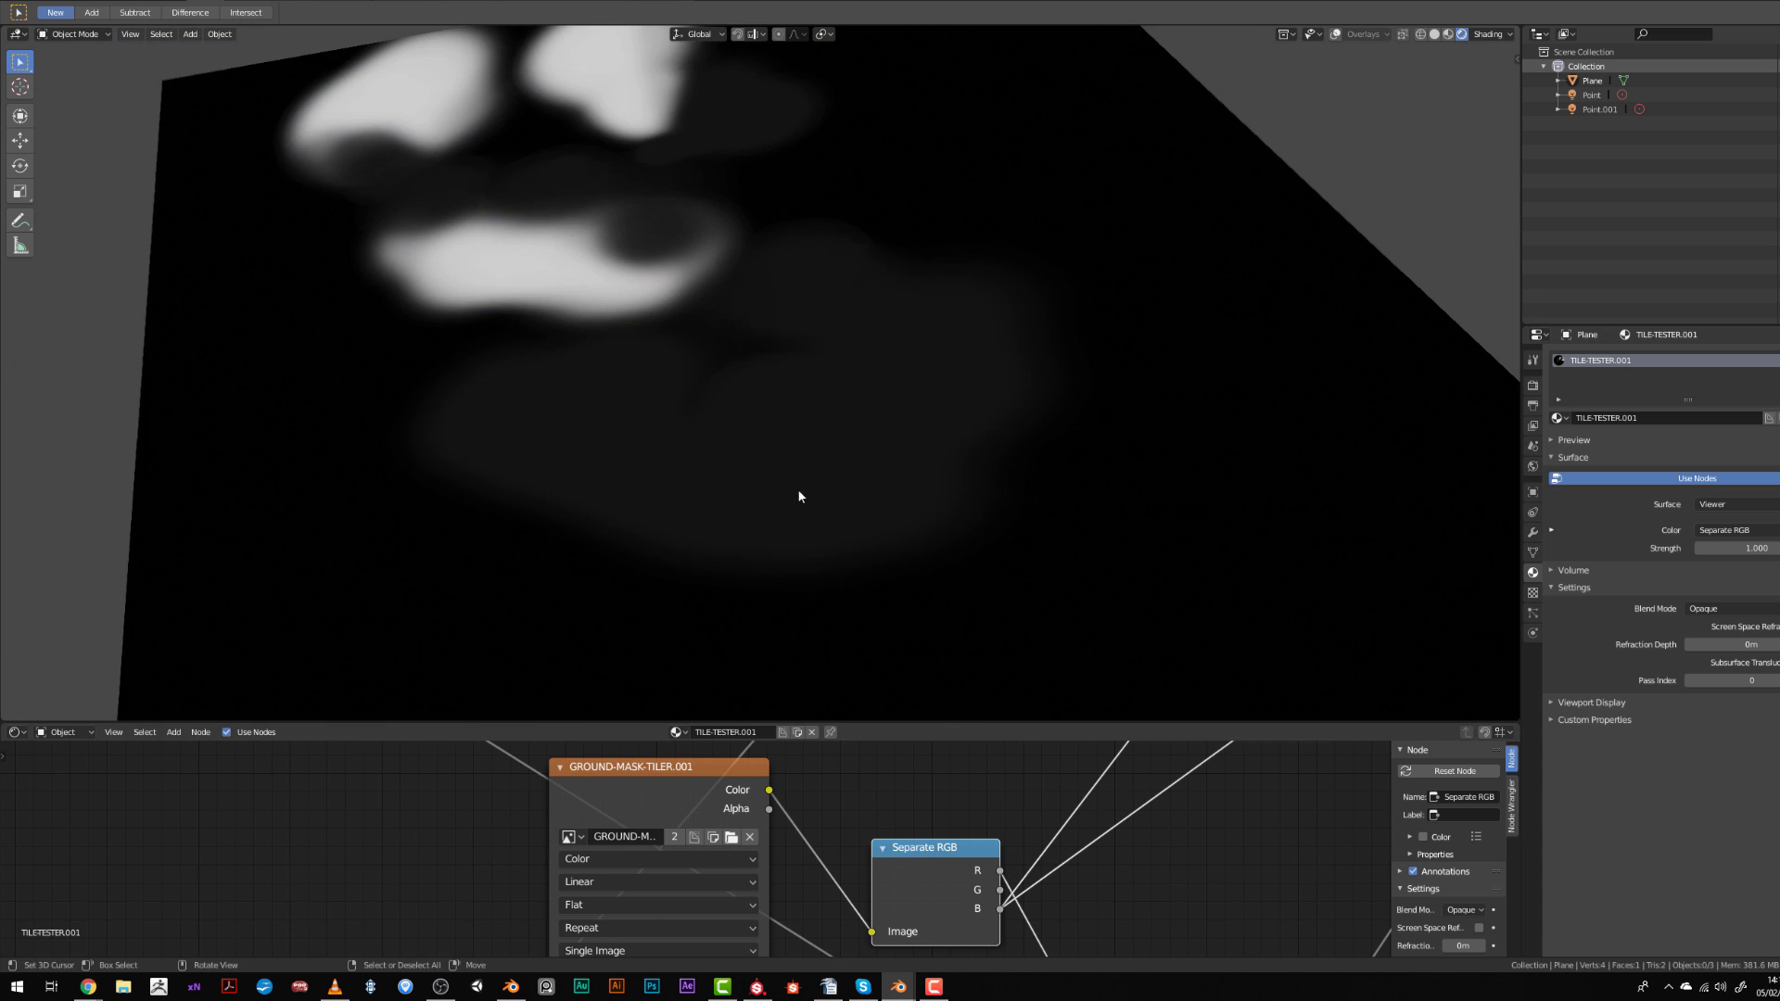
Output the final Mix Shader again and examine the layered stone, ground and grass material on the plane.
scroll(953, 846, down, 8)
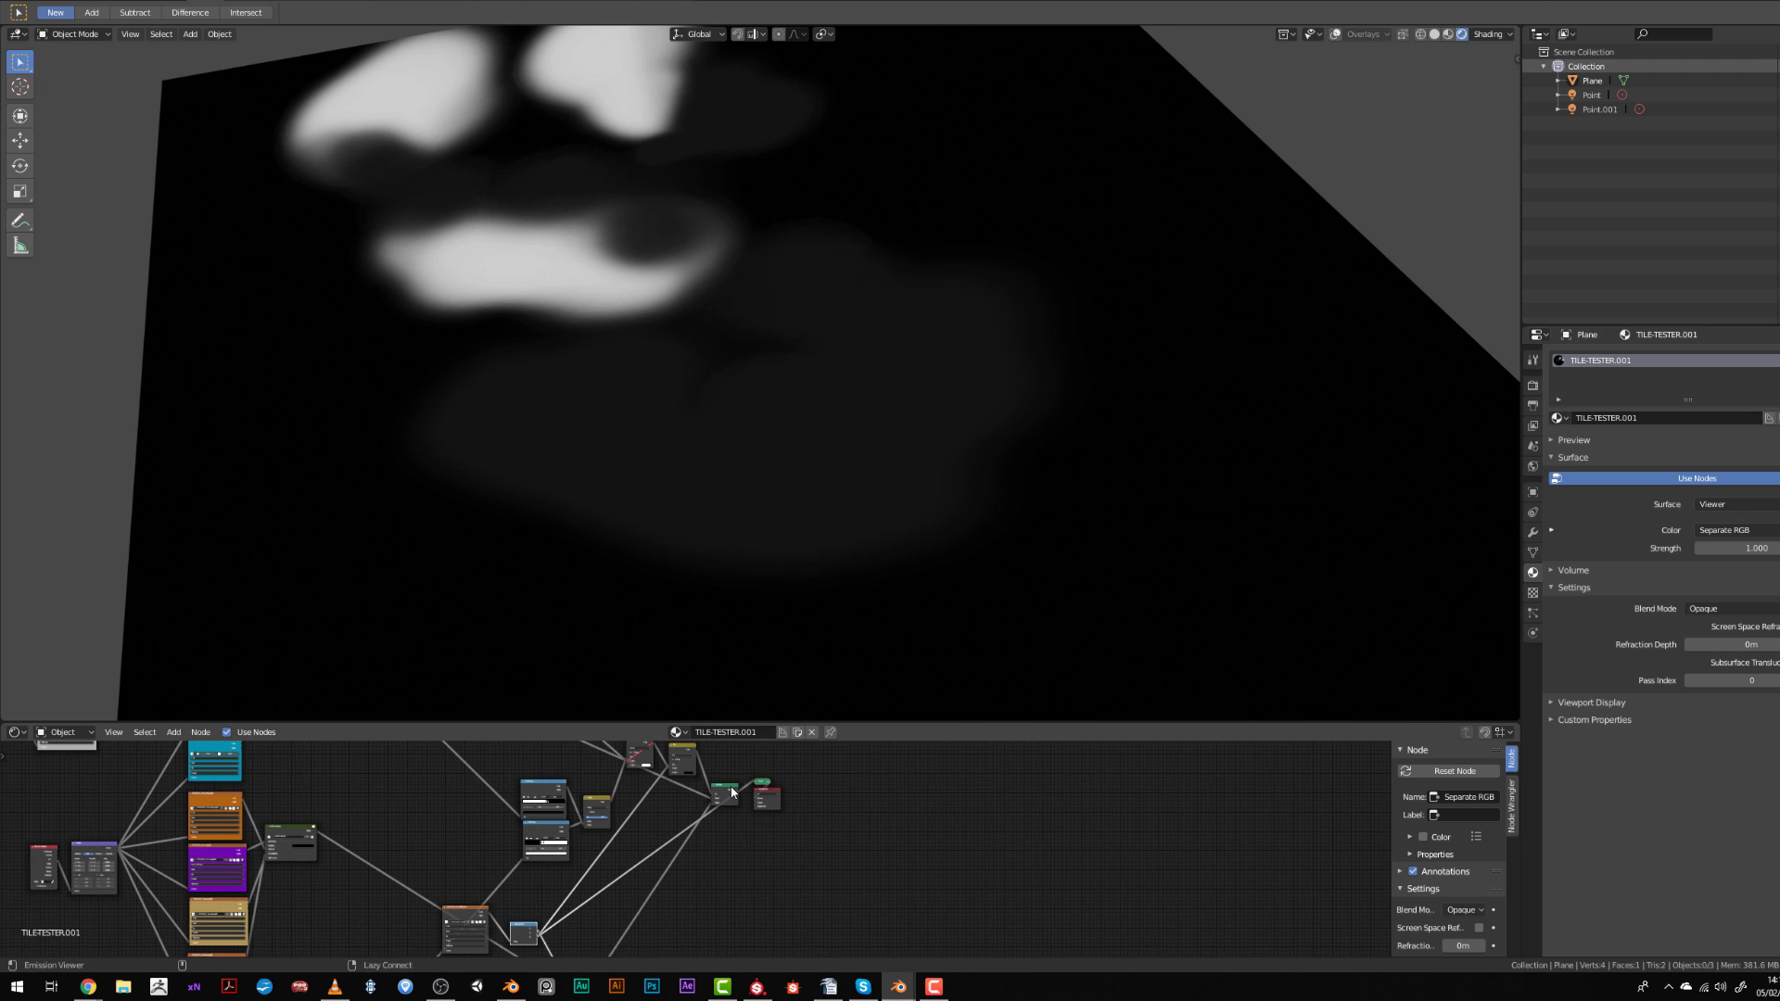
ctrl+shift+click(725, 794)
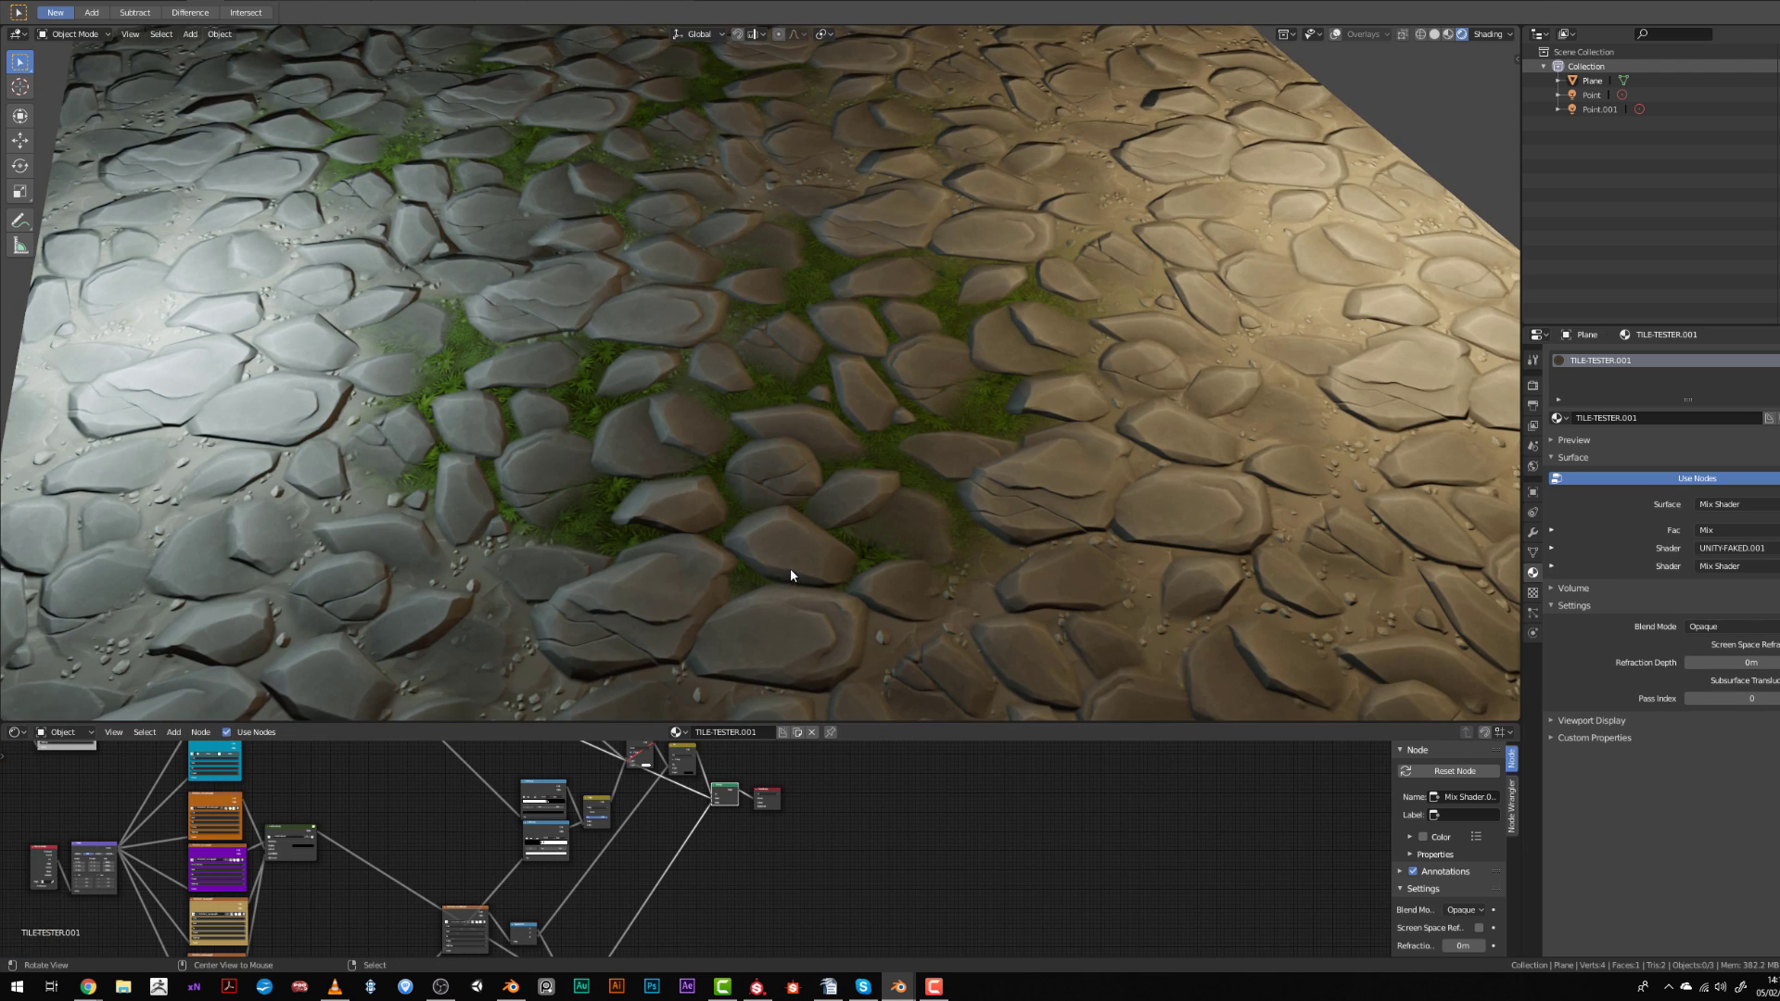
shift+middle_drag(790, 569, 784, 502)
scroll(783, 557, up, 3)
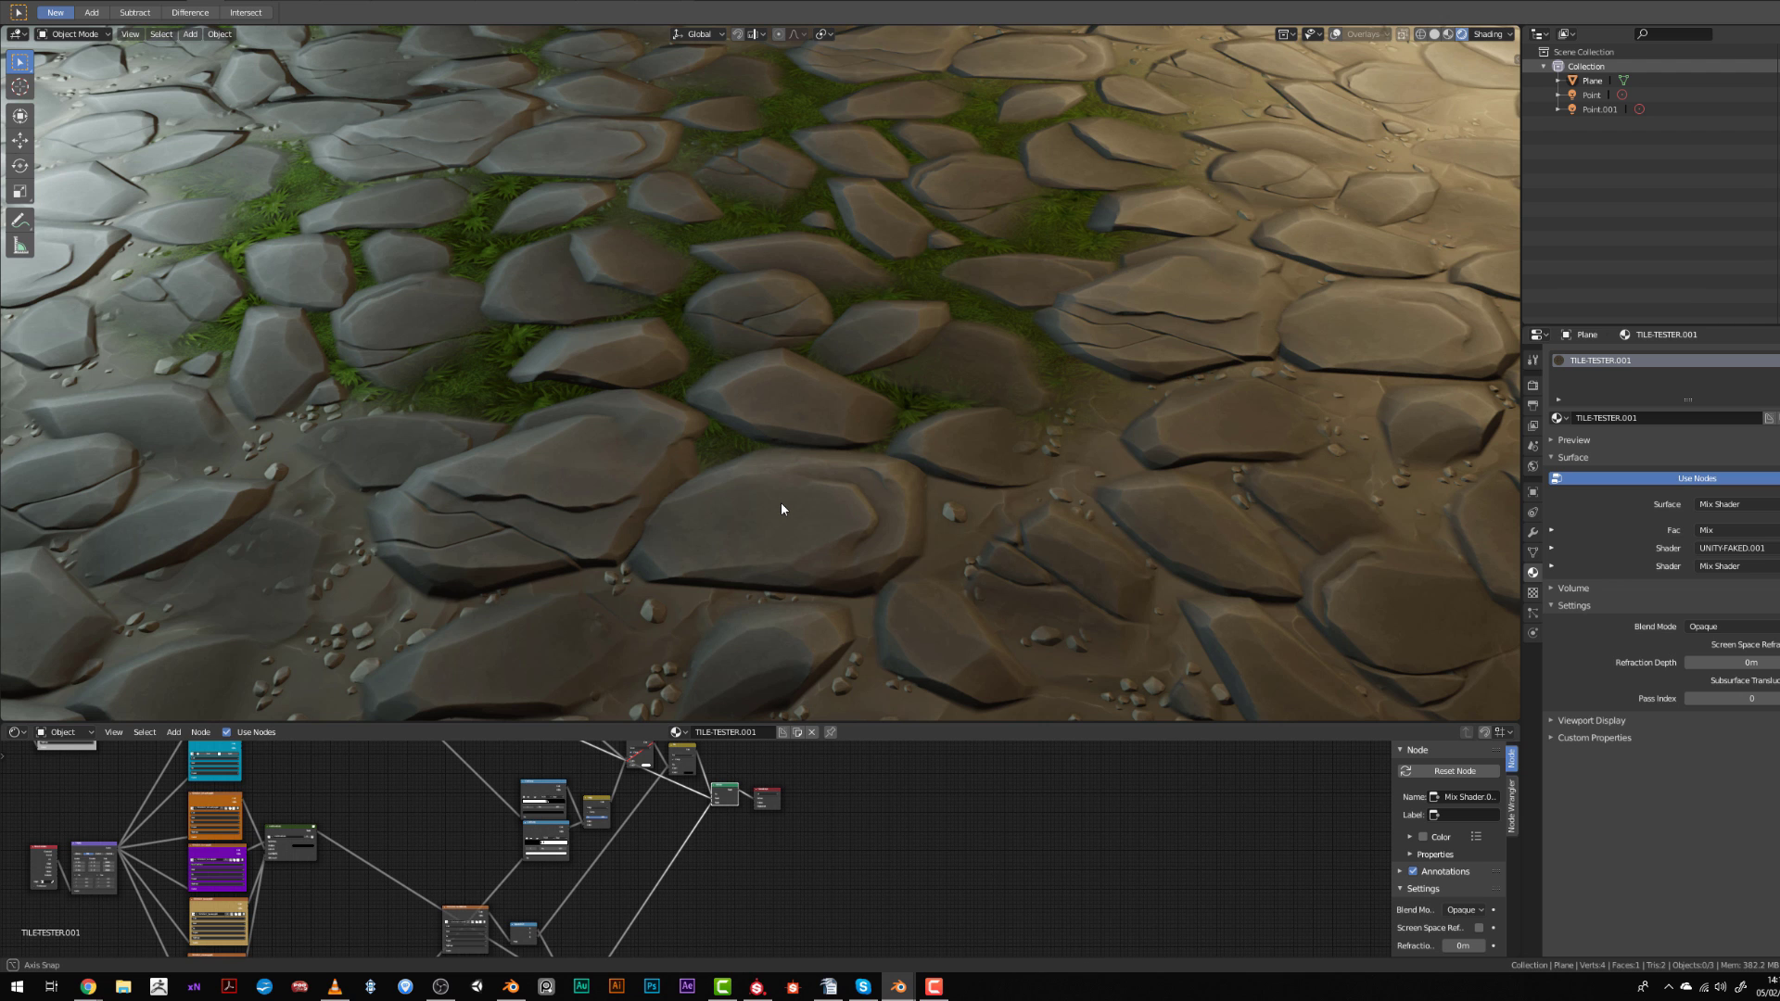
middle_drag(782, 509, 660, 521)
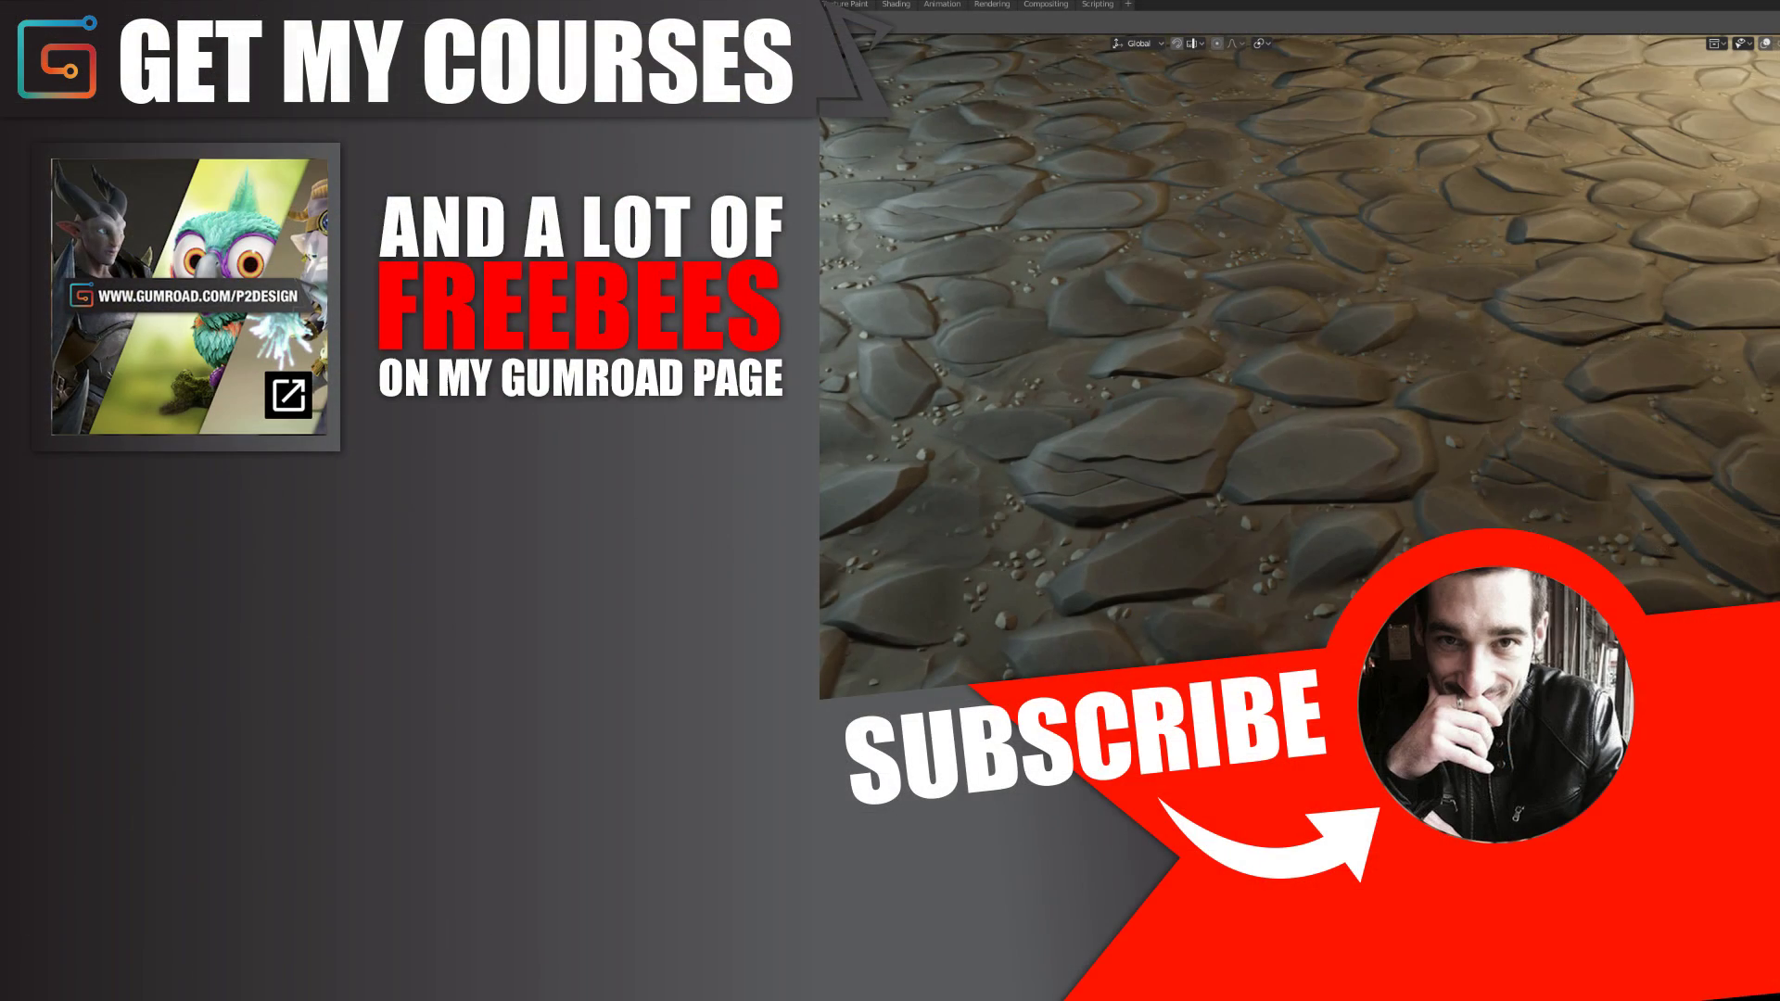